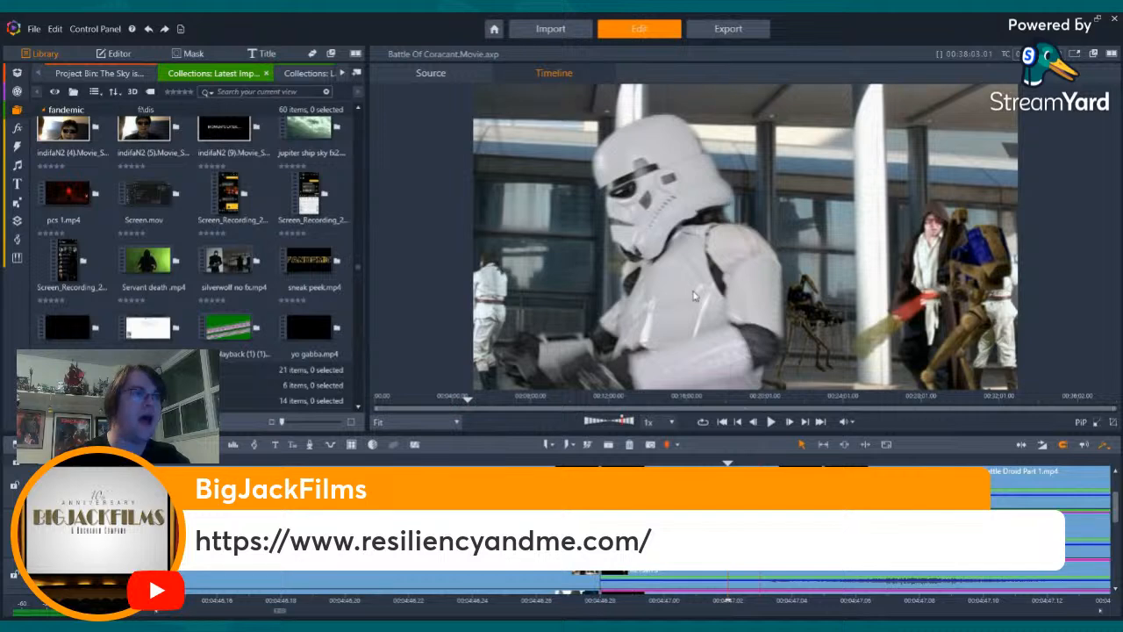
- Step through the stormtrooper shot around 00:04:47 and examine its surroundings on the Battle Of Coracant timeline
key(Right)
key(Right)
key(Right)
key(Right)
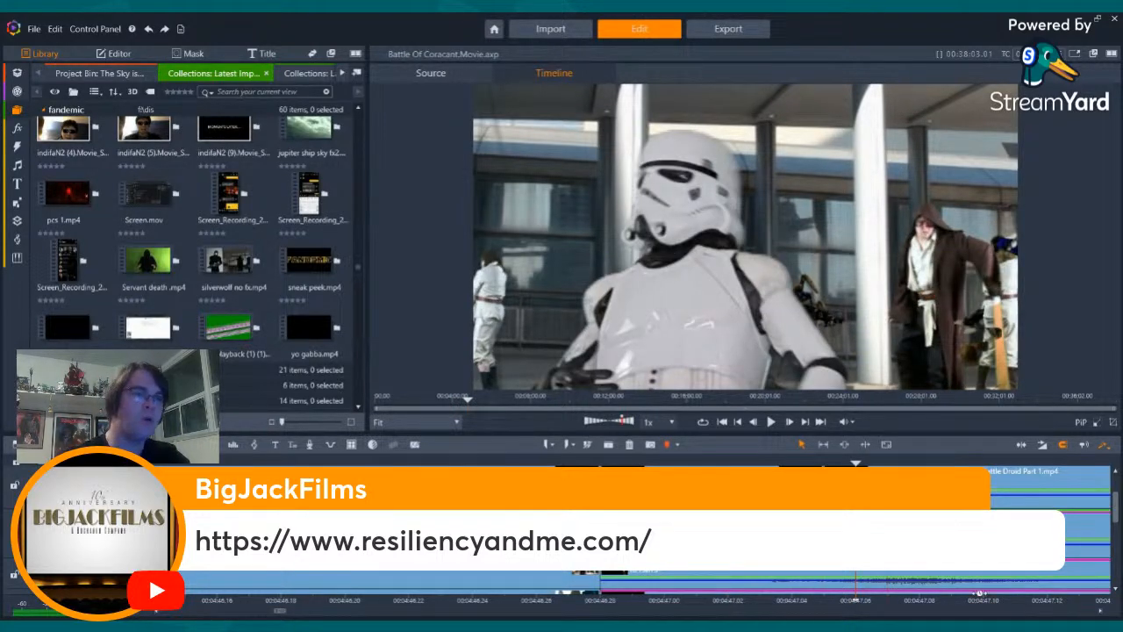
scroll(940, 593, down, 3)
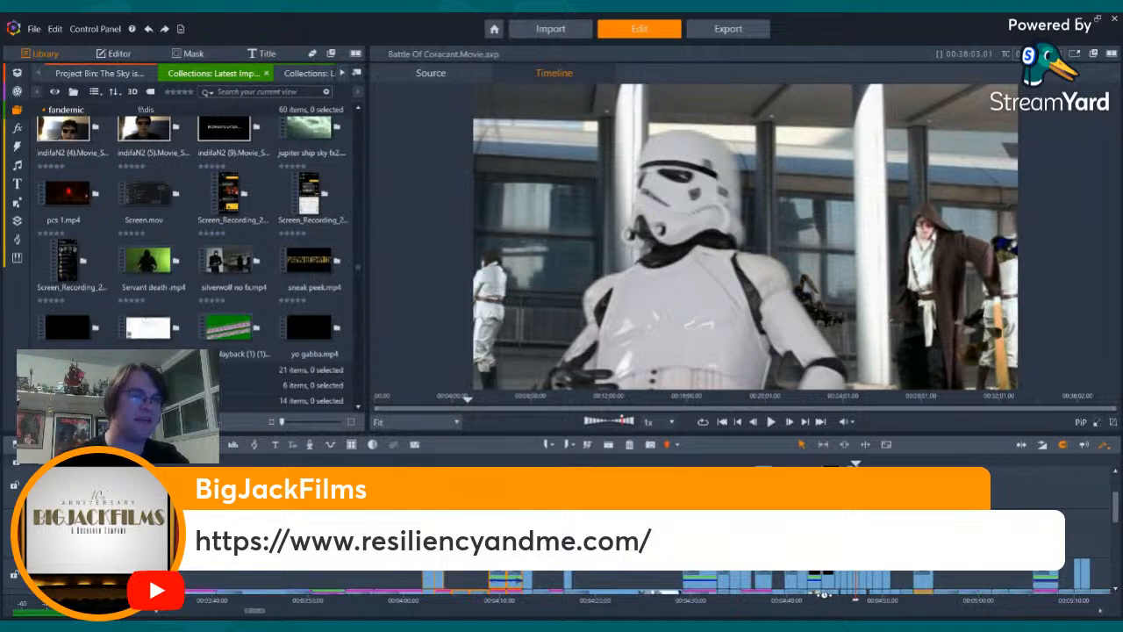
scroll(920, 597, up, 1)
scroll(950, 597, up, 2)
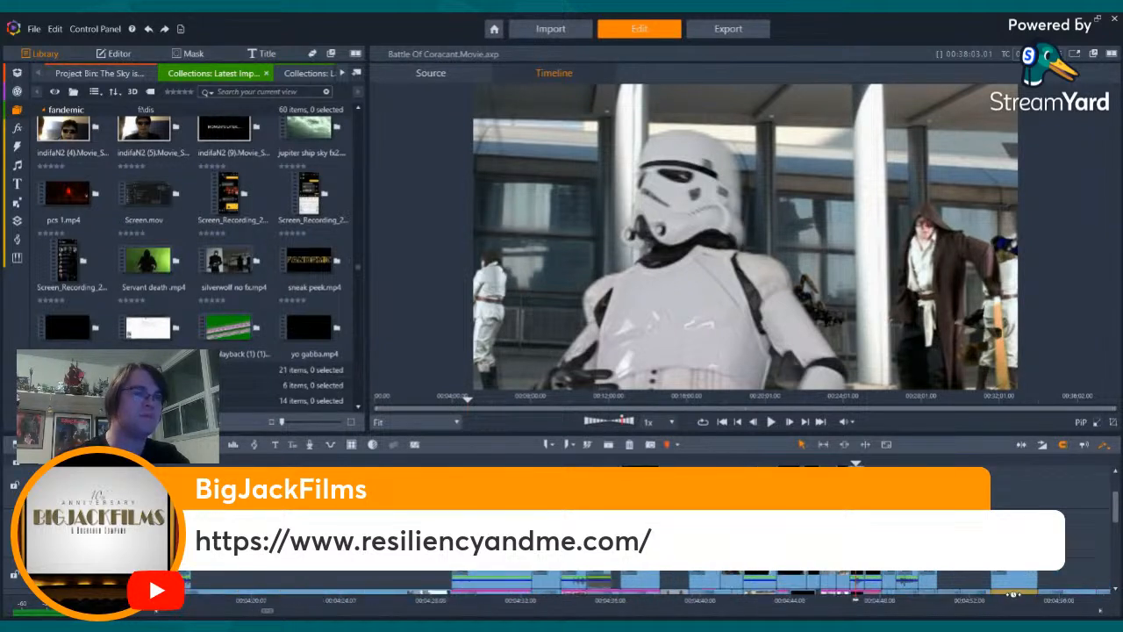
scroll(917, 600, up, 3)
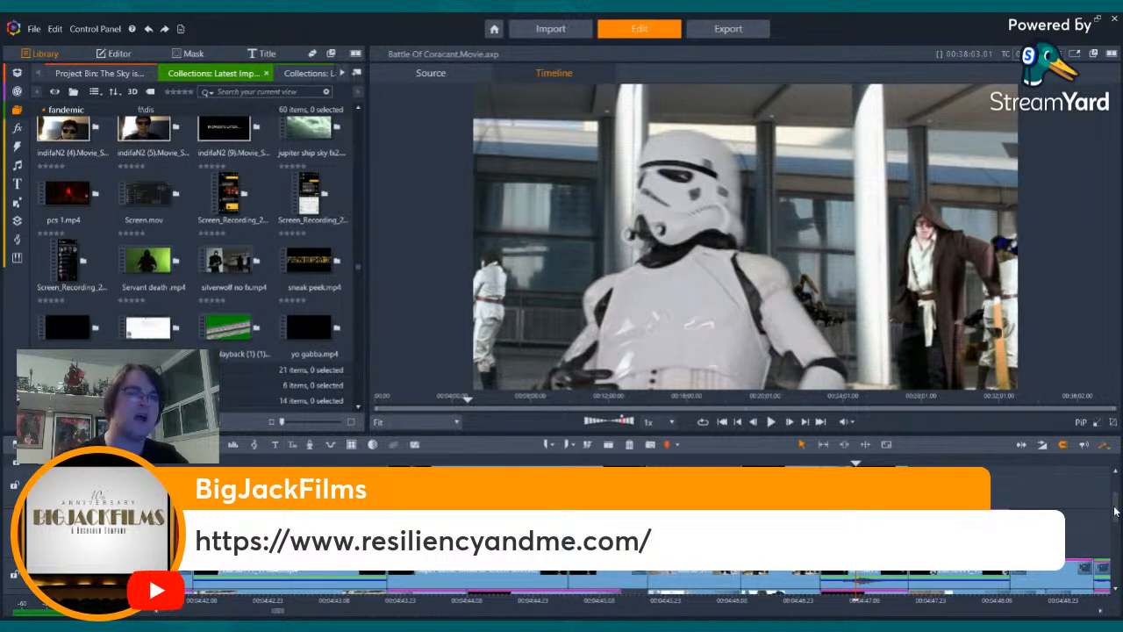
- Select the stacked clips of the stormtrooper shot across the tracks, including RET.MTS and the adjoining green screen clip
drag(1115, 512, 1115, 590)
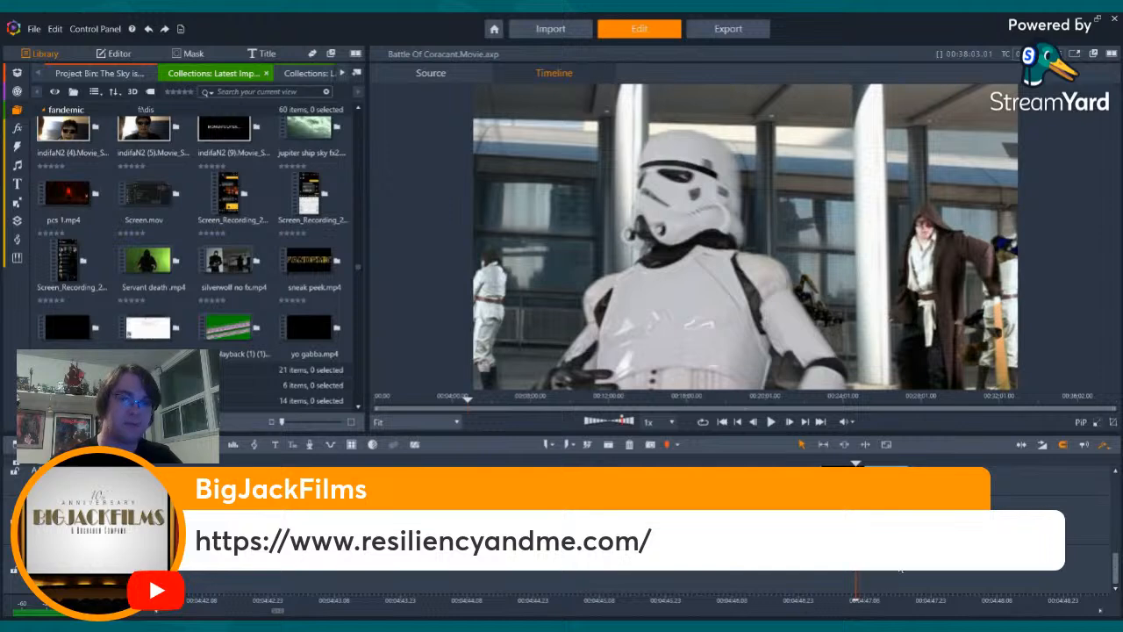
scroll(879, 570, up, 3)
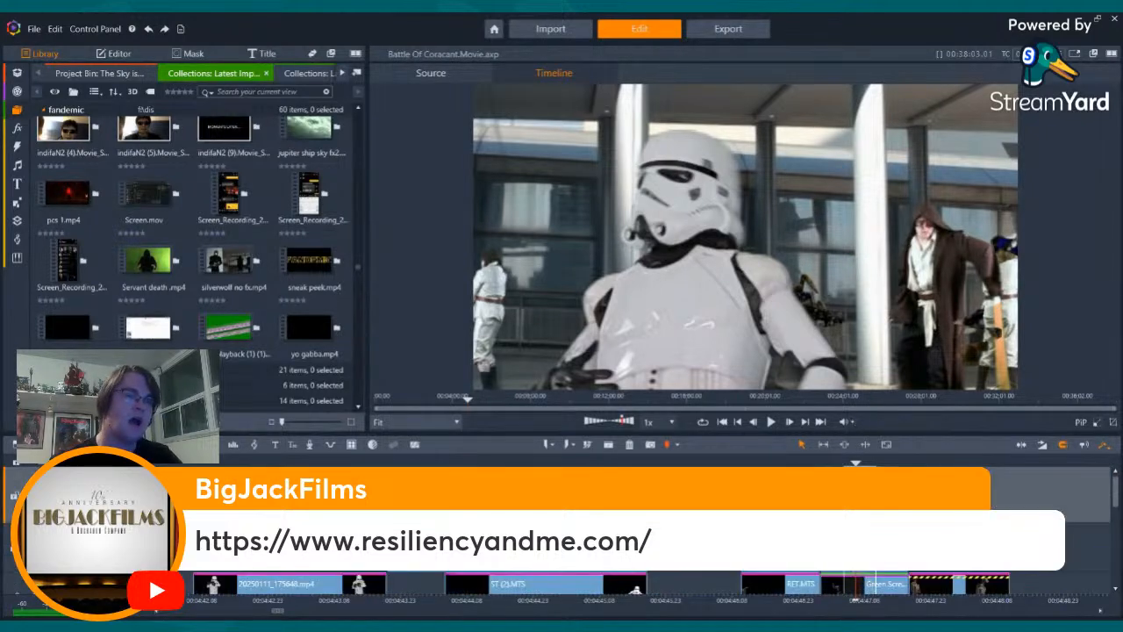
scroll(879, 562, down, 3)
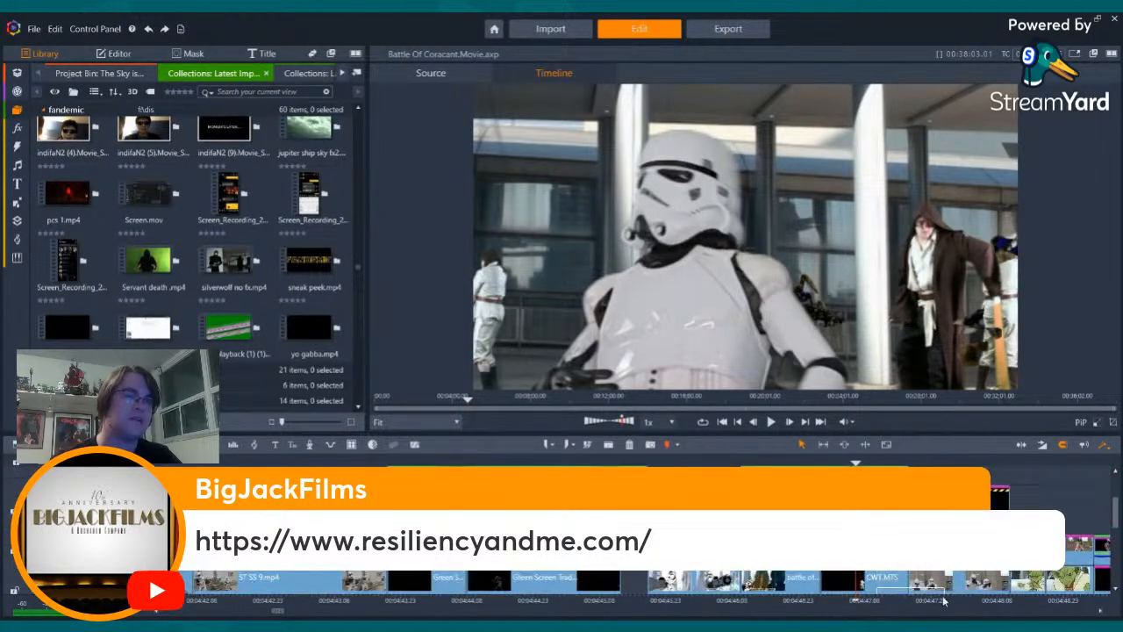
scroll(879, 570, up, 3)
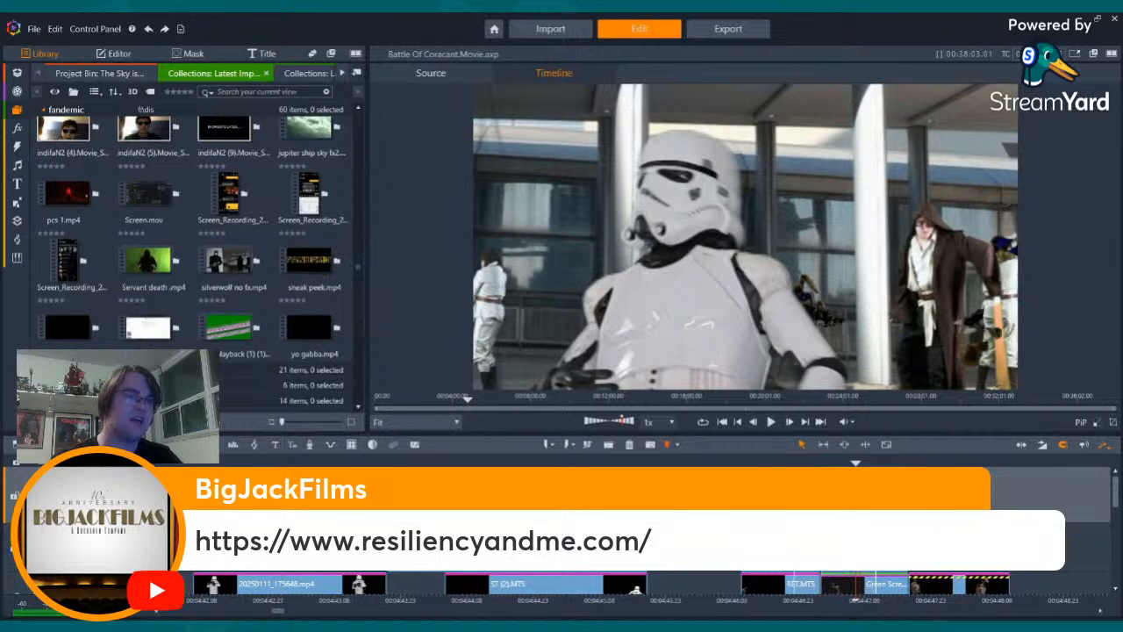
click(782, 584)
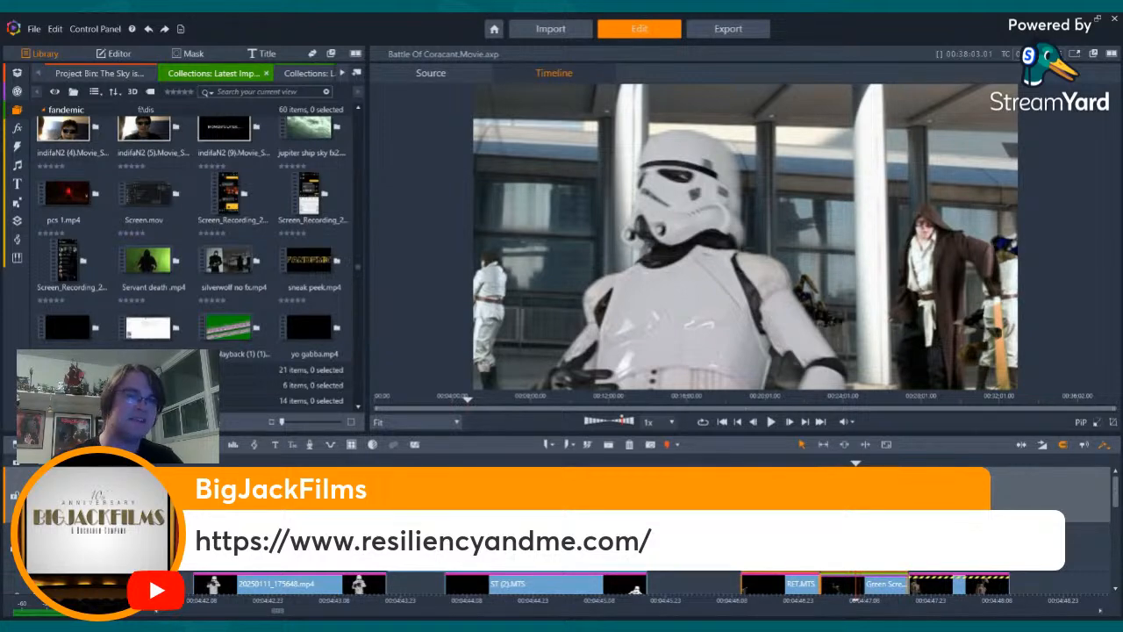
- Play the shots following the stormtrooper shot, and review the stormtrooper shot and the robed swordsman shot before it
drag(949, 463, 926, 462)
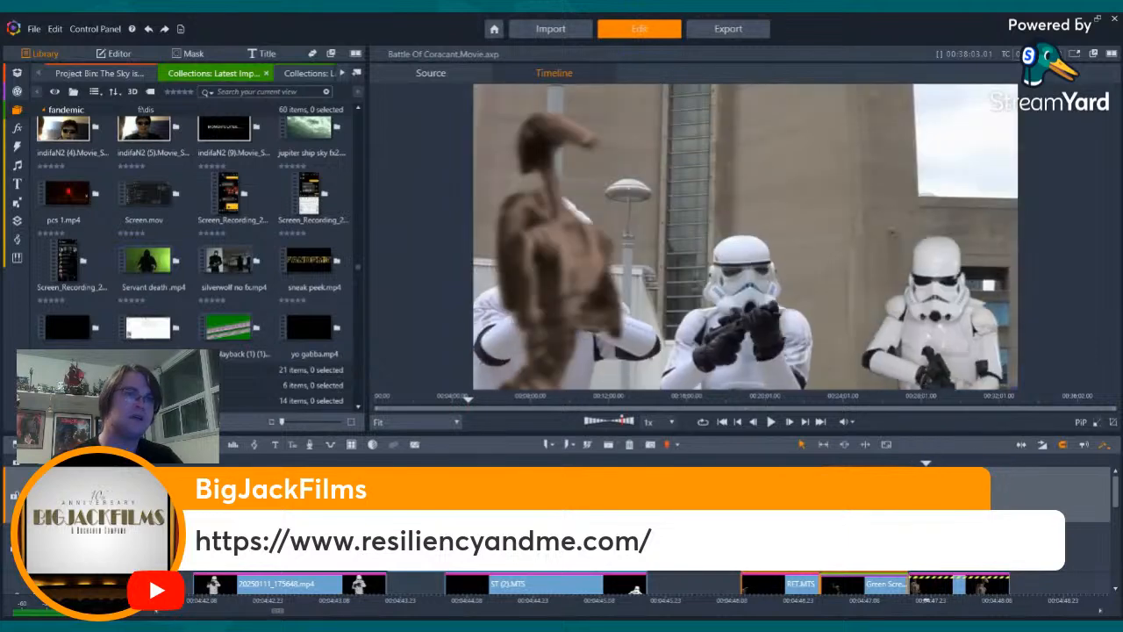
key(space)
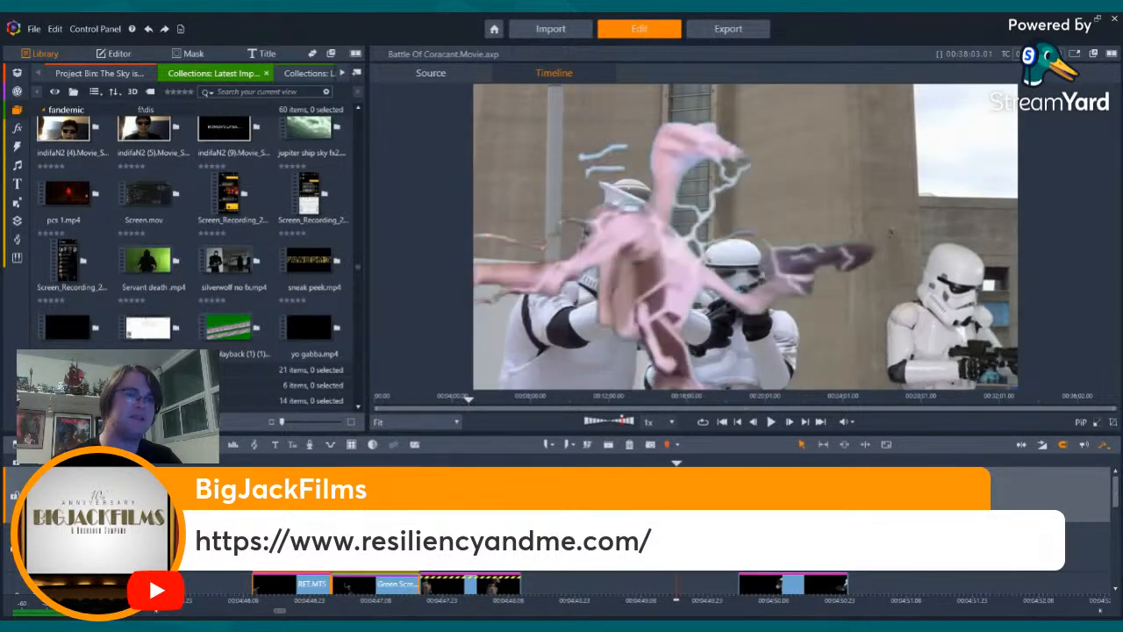
drag(1114, 497, 1120, 537)
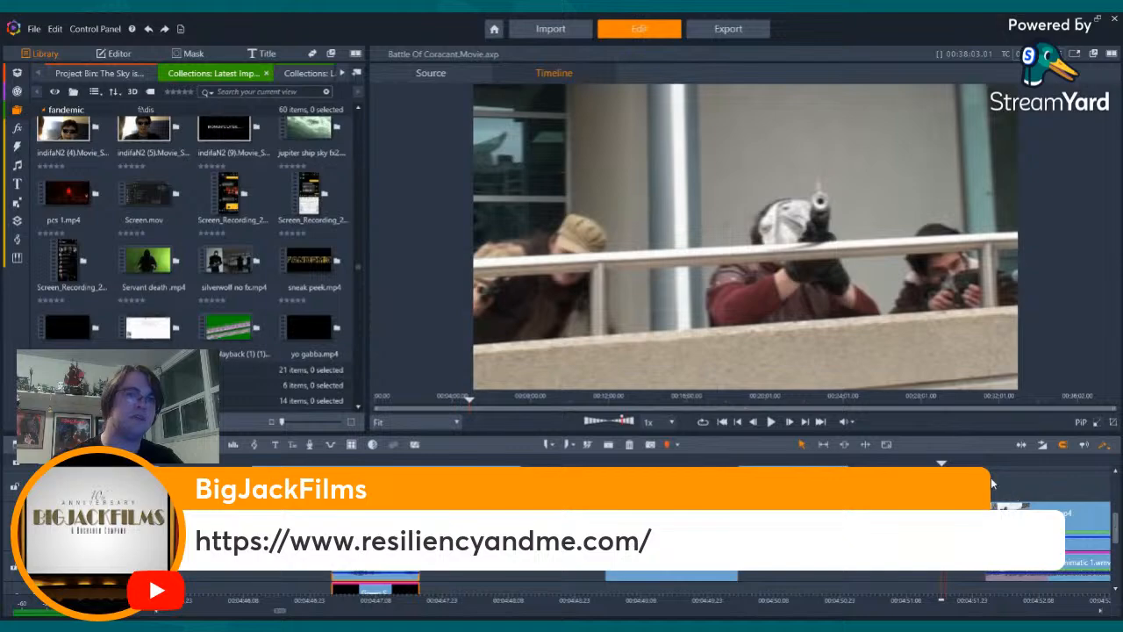
drag(985, 463, 307, 464)
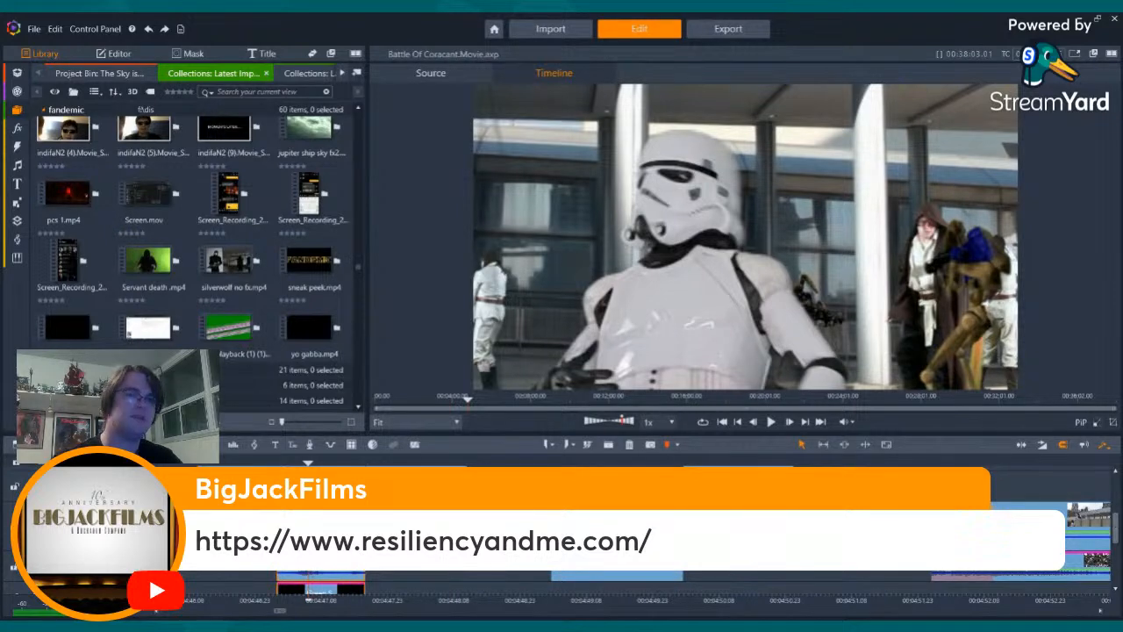
scroll(614, 535, down, 3)
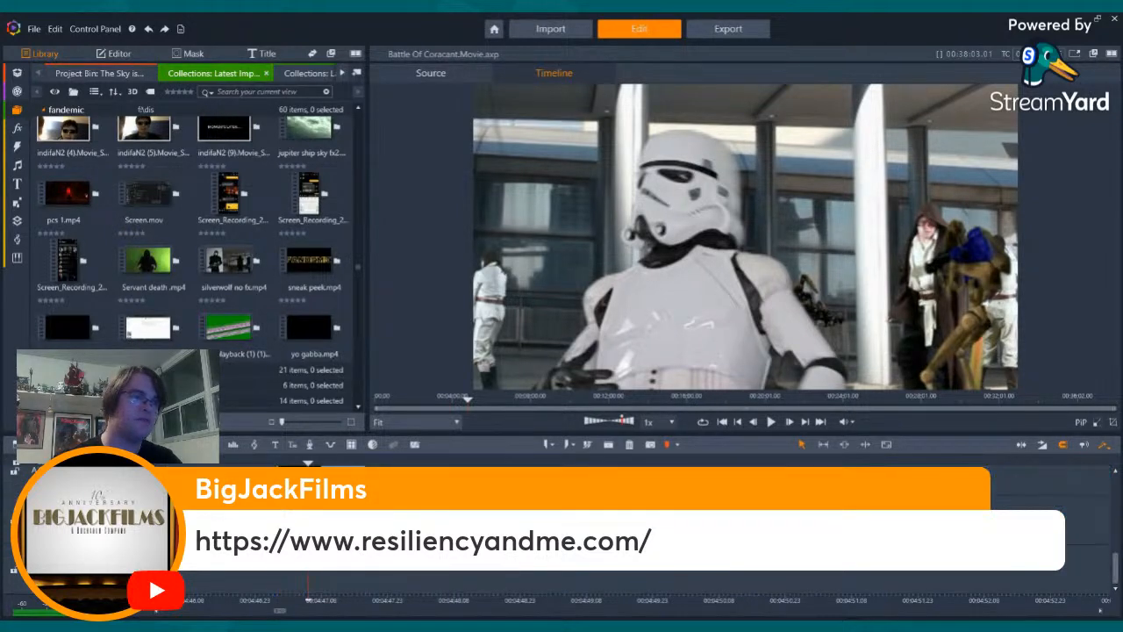
drag(308, 561, 264, 561)
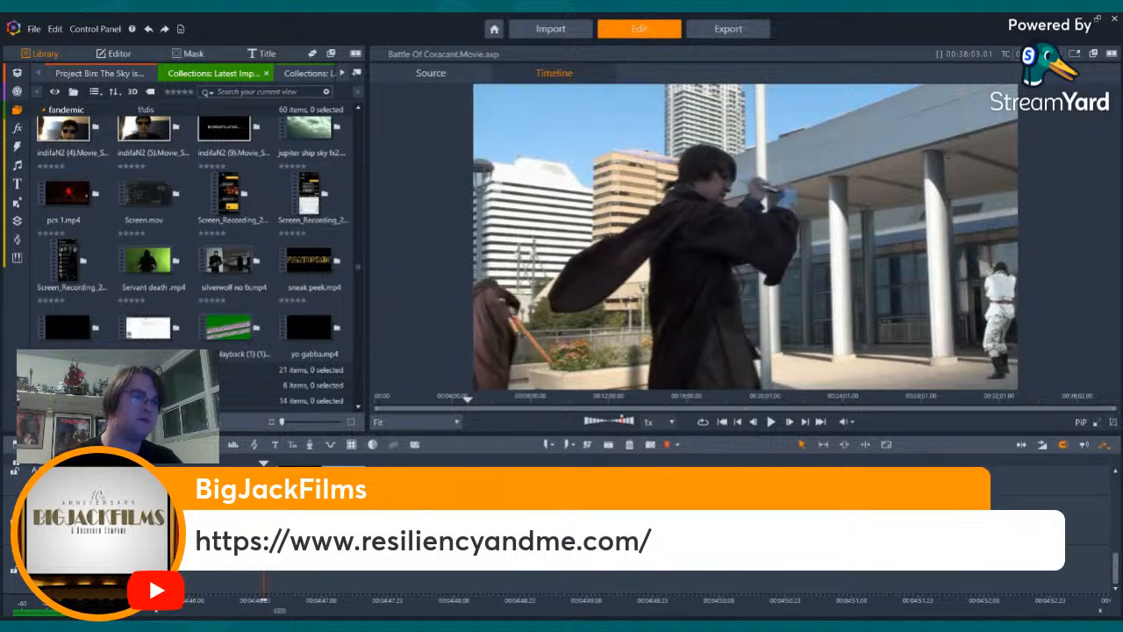
scroll(614, 562, up, 3)
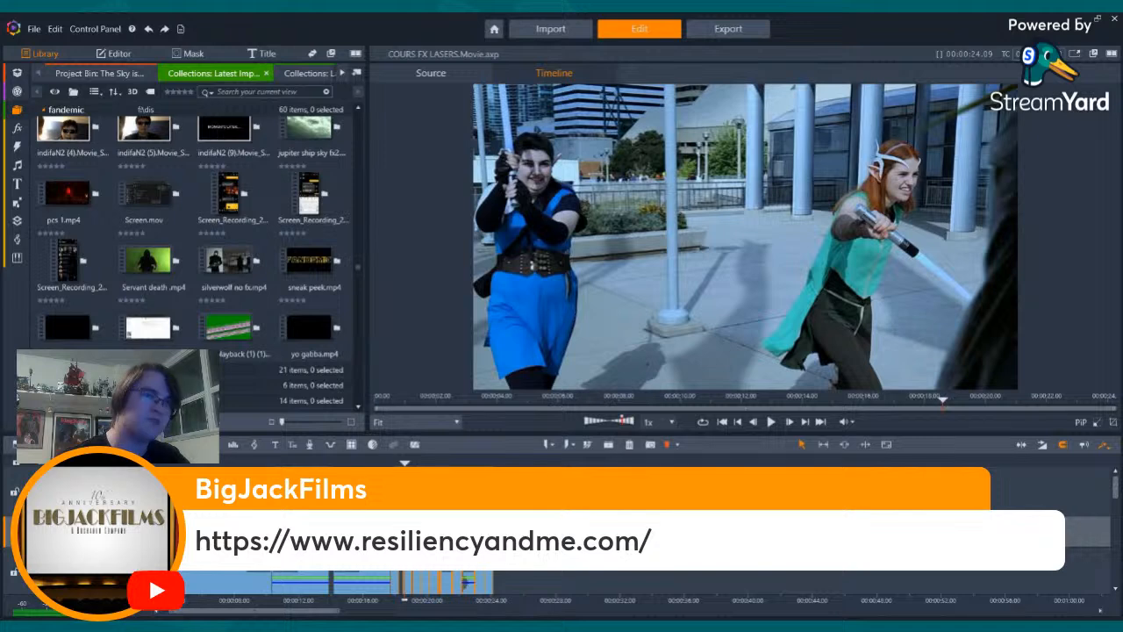
- Paste the copied battle clips at the end of the COURS FX LASERS timeline
key(space)
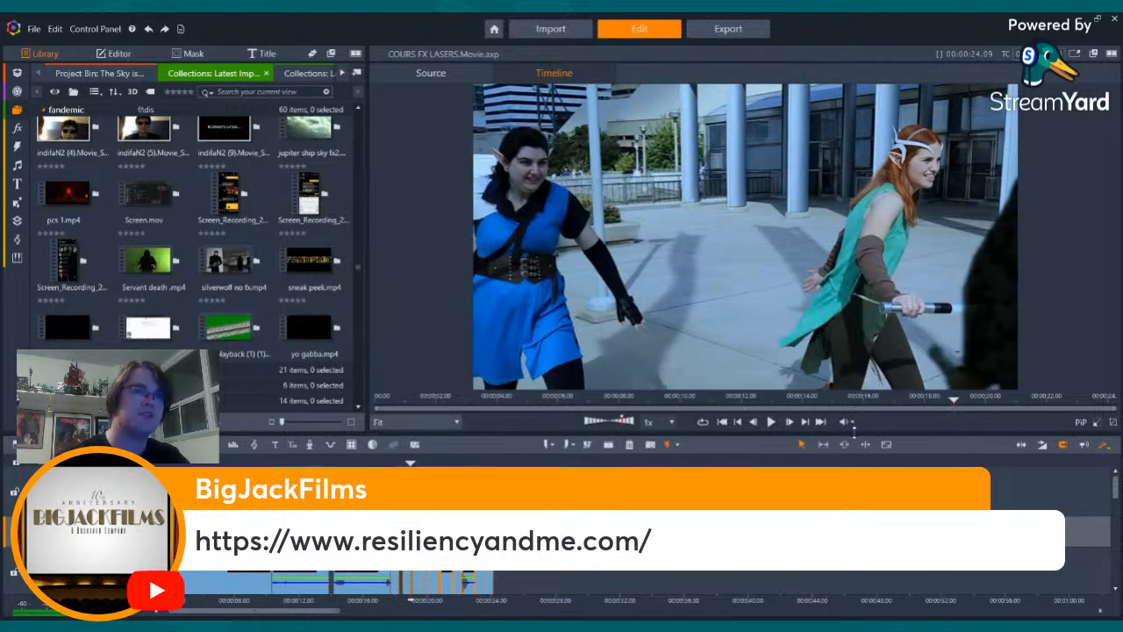
click(820, 422)
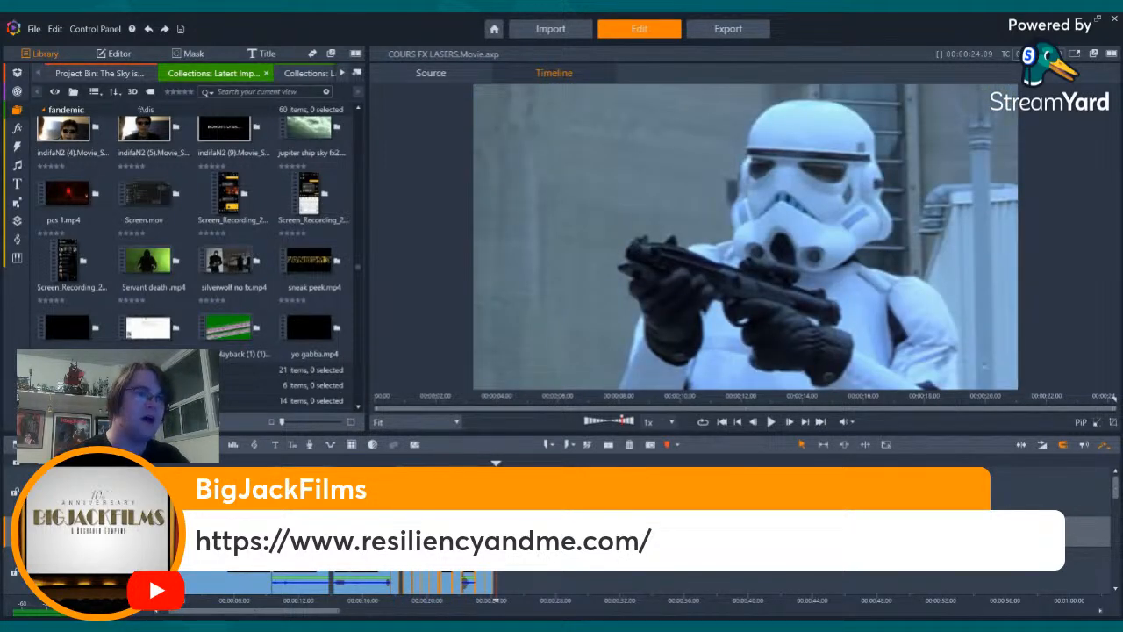
key(ctrl+v)
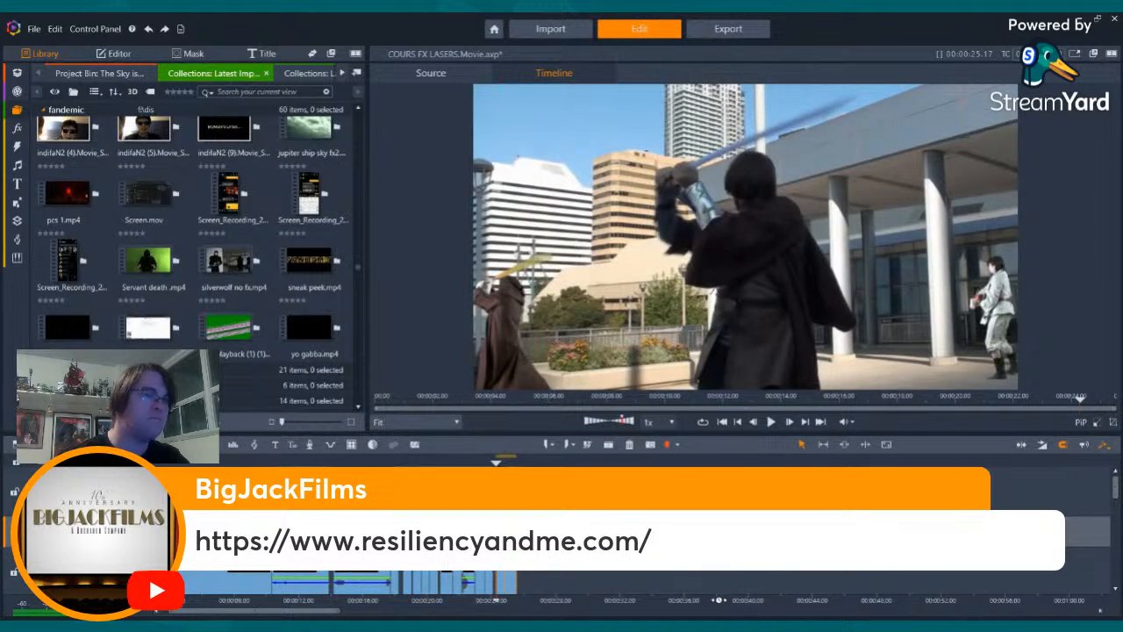
- Examine the pasted lightsaber and stormtrooper shots frame by frame, going back and forth across the cut between them
drag(718, 600, 1074, 604)
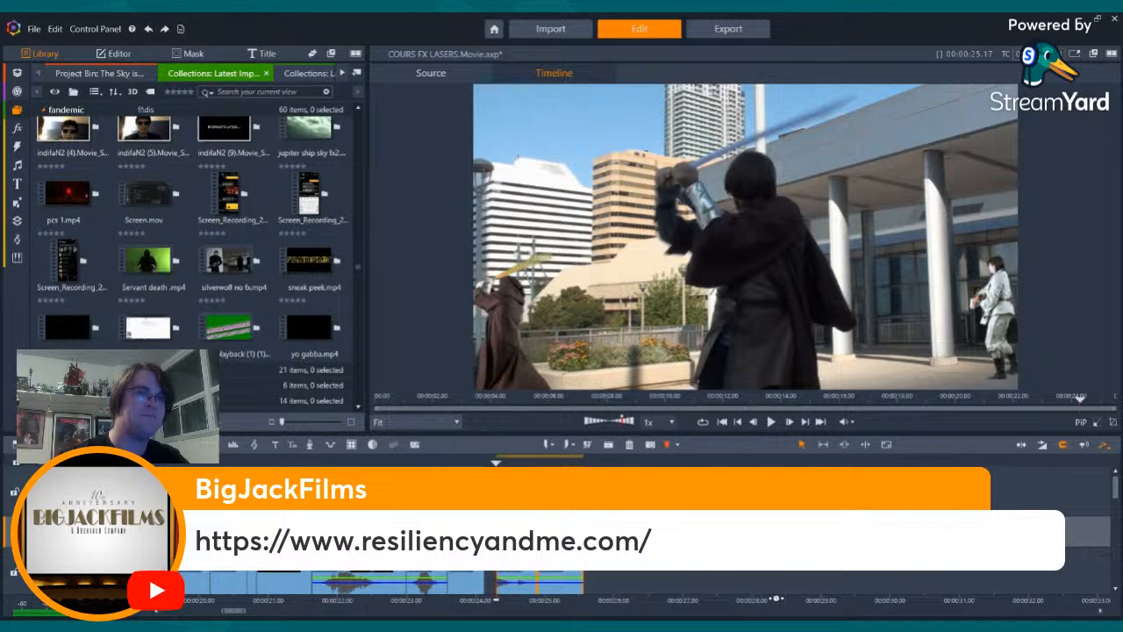
drag(777, 599, 1053, 600)
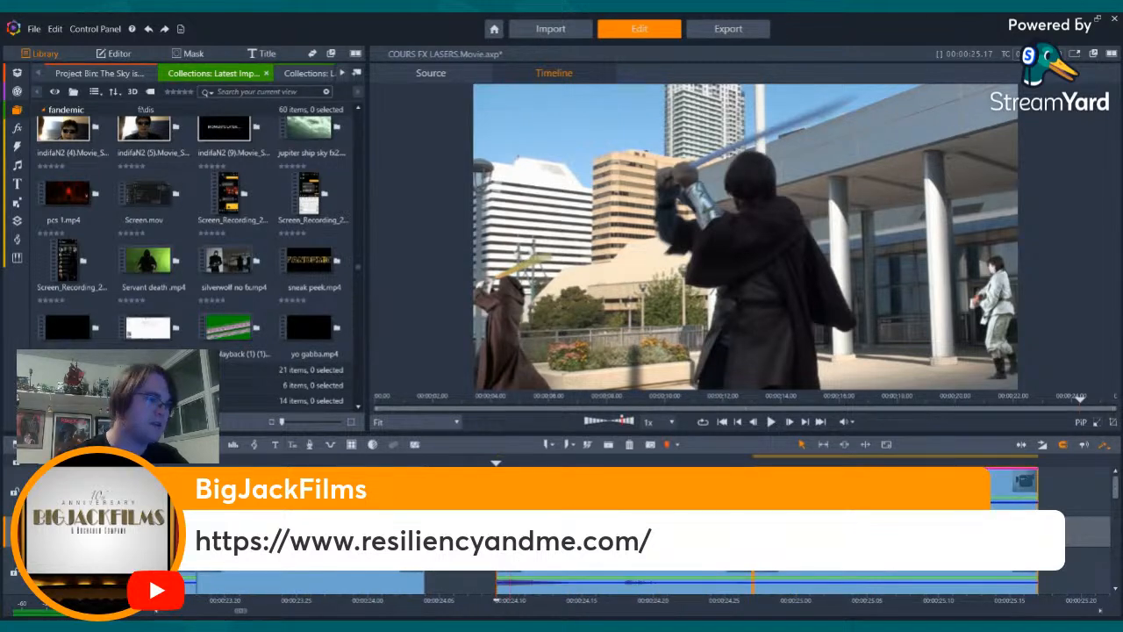
key(Left)
key(Left)
key(Left)
key(Right)
key(Right)
key(Right)
key(Right)
key(Right)
key(Right)
key(Right)
key(Right)
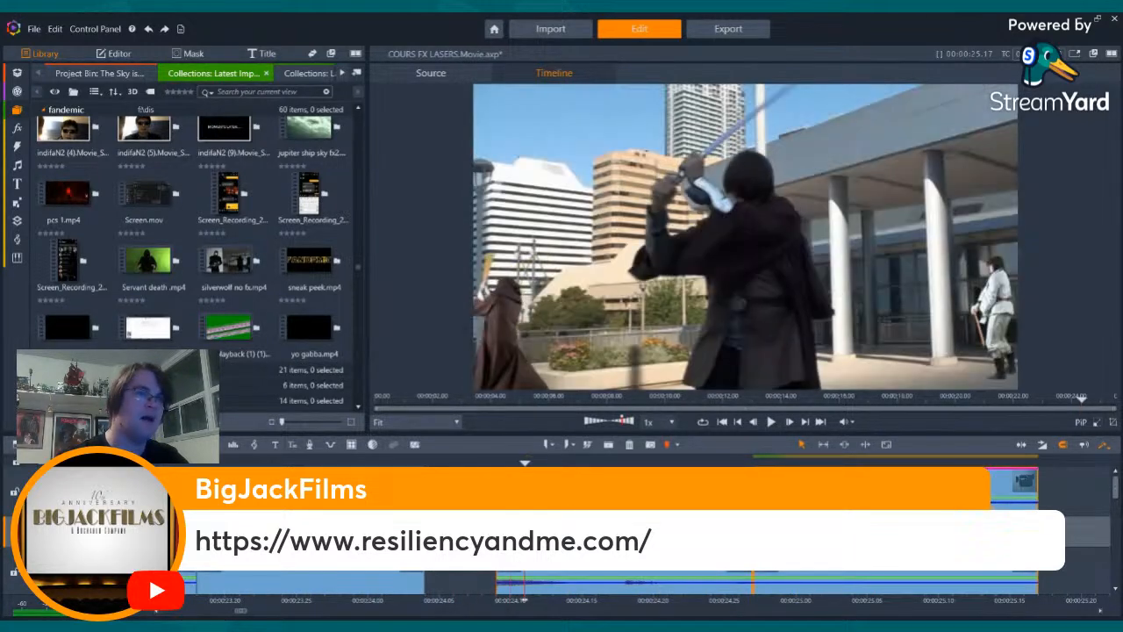
key(Right)
key(Right)
key(Right)
key(Right)
key(Right)
key(Right)
key(Right)
key(Right)
key(Right)
key(Right)
key(Right)
key(Right)
key(Right)
key(Right)
key(Right)
key(Right)
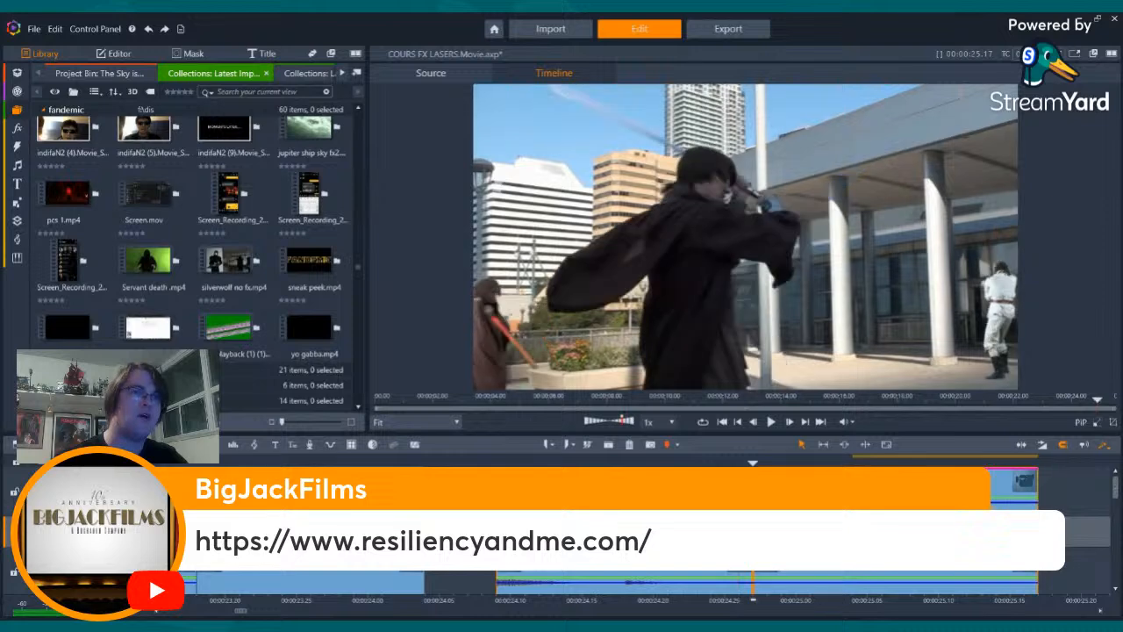
key(Right)
key(Right)
key(Right)
key(Right)
key(Right)
key(Right)
key(Right)
key(Right)
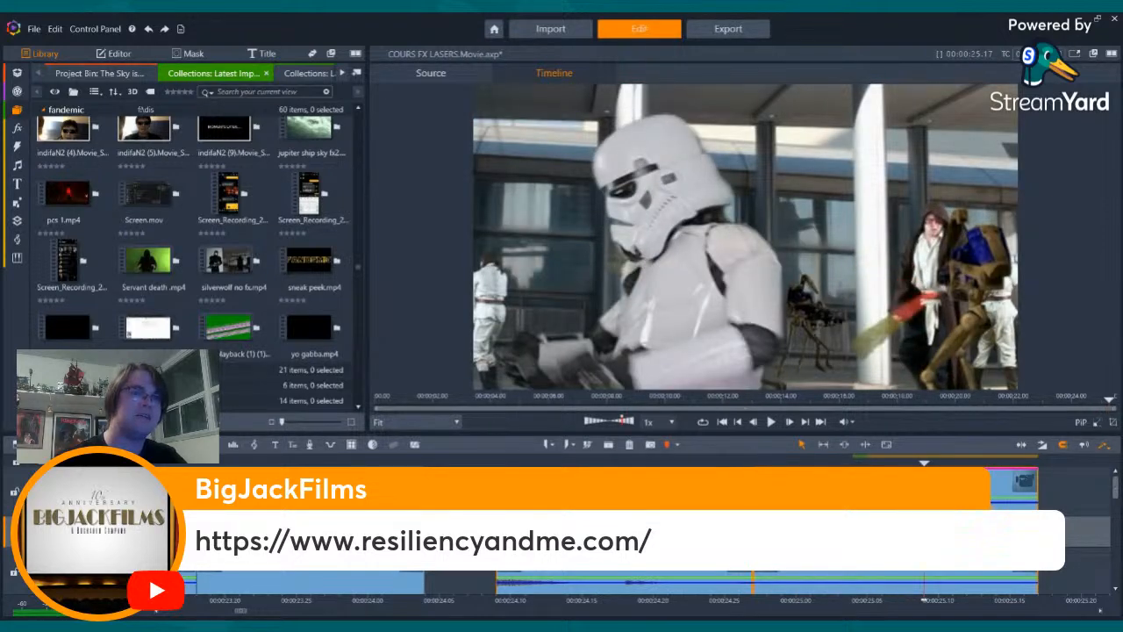
key(Left)
key(Left)
key(Left)
key(Left)
key(Left)
key(Left)
key(Left)
key(Left)
key(Left)
key(Left)
key(Left)
key(Left)
key(Left)
key(Left)
key(Left)
key(Left)
key(Left)
key(Left)
key(Left)
key(Left)
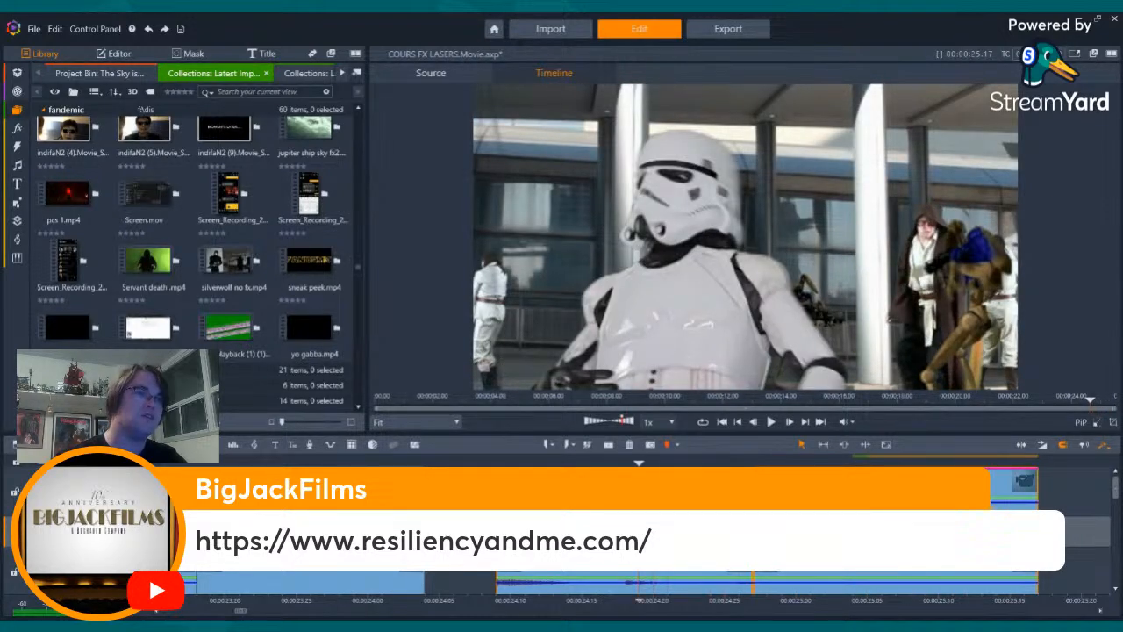
key(Right)
key(Right)
key(Right)
key(Right)
key(Right)
key(Right)
key(Right)
key(Right)
key(Right)
key(Right)
key(Right)
key(Right)
key(Right)
key(Right)
key(Right)
key(Right)
key(Right)
key(Right)
key(Right)
key(Right)
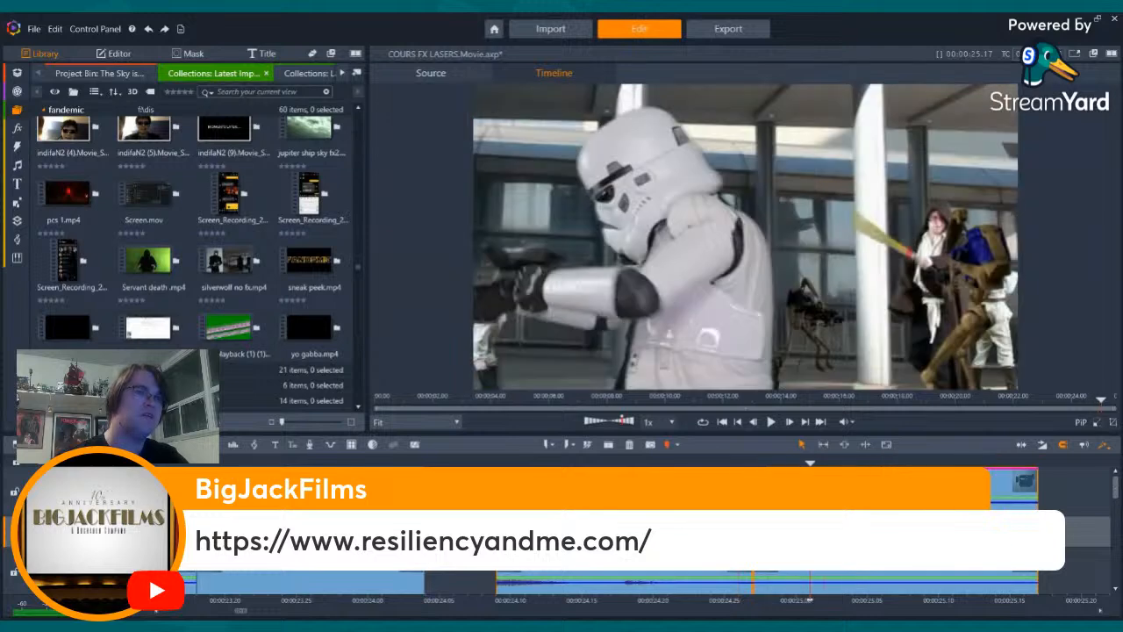
key(Left)
key(Left)
key(Left)
key(Left)
key(Left)
key(Left)
key(Left)
key(Left)
key(Left)
key(Left)
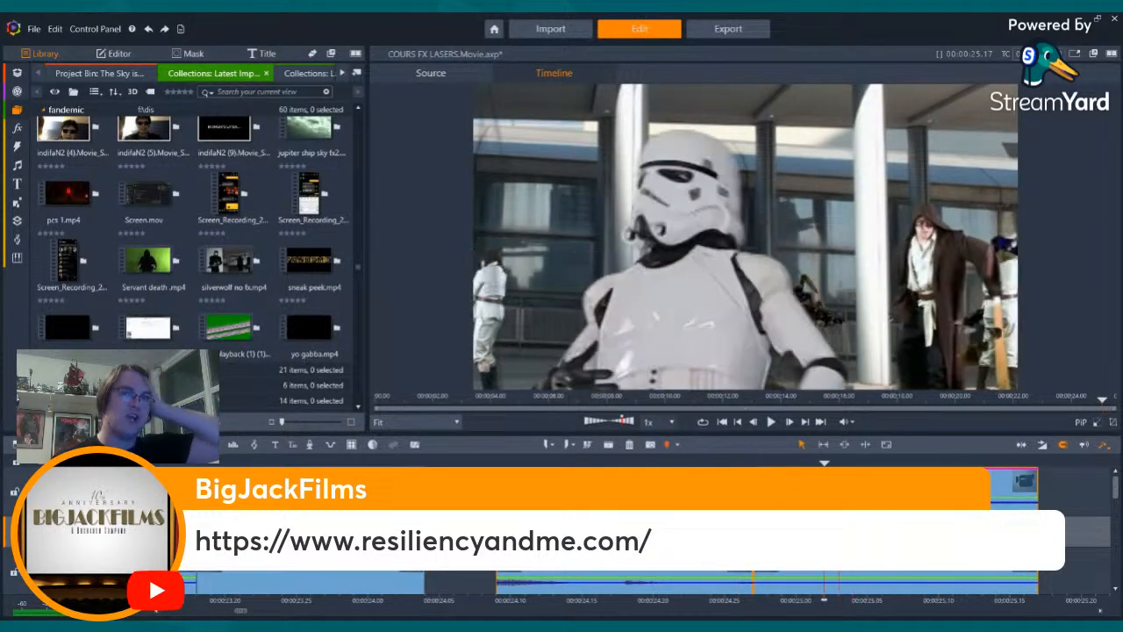
key(Left)
key(Left)
key(Left)
key(Left)
key(Left)
key(Left)
key(Left)
key(Left)
key(Left)
key(Left)
key(Left)
key(Left)
key(Left)
key(Left)
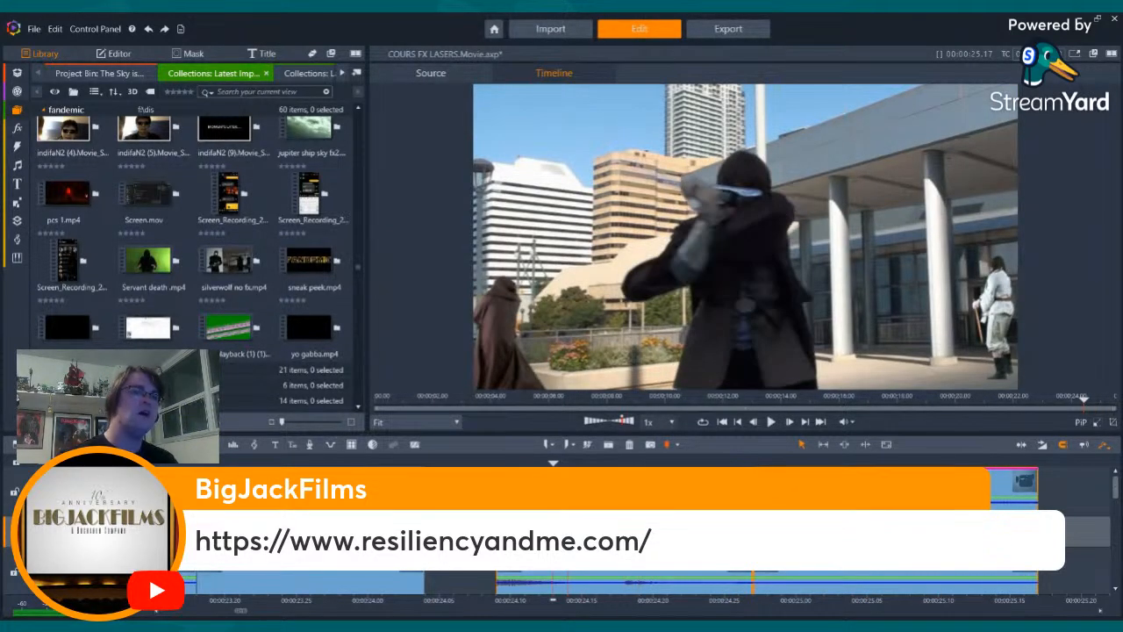
key(Left)
key(Left)
key(Left)
key(Left)
key(Right)
key(Right)
key(Right)
key(Right)
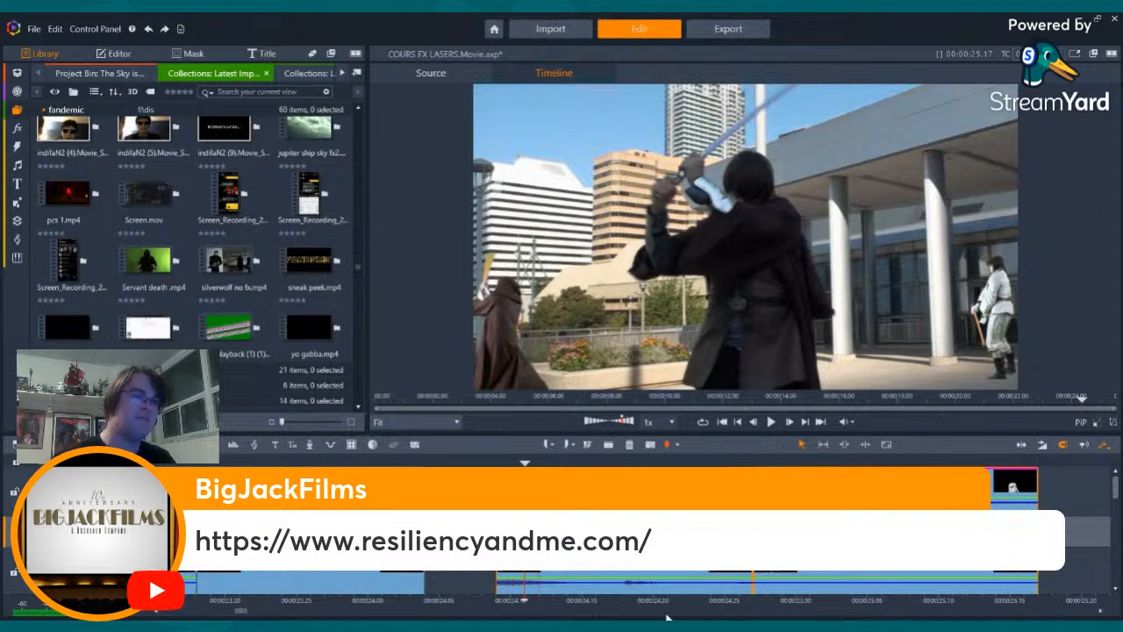
- Review the stormtrooper shots on both sides of the robed swordsman shot and return to the swordsman shot's first frame
drag(780, 604, 1069, 605)
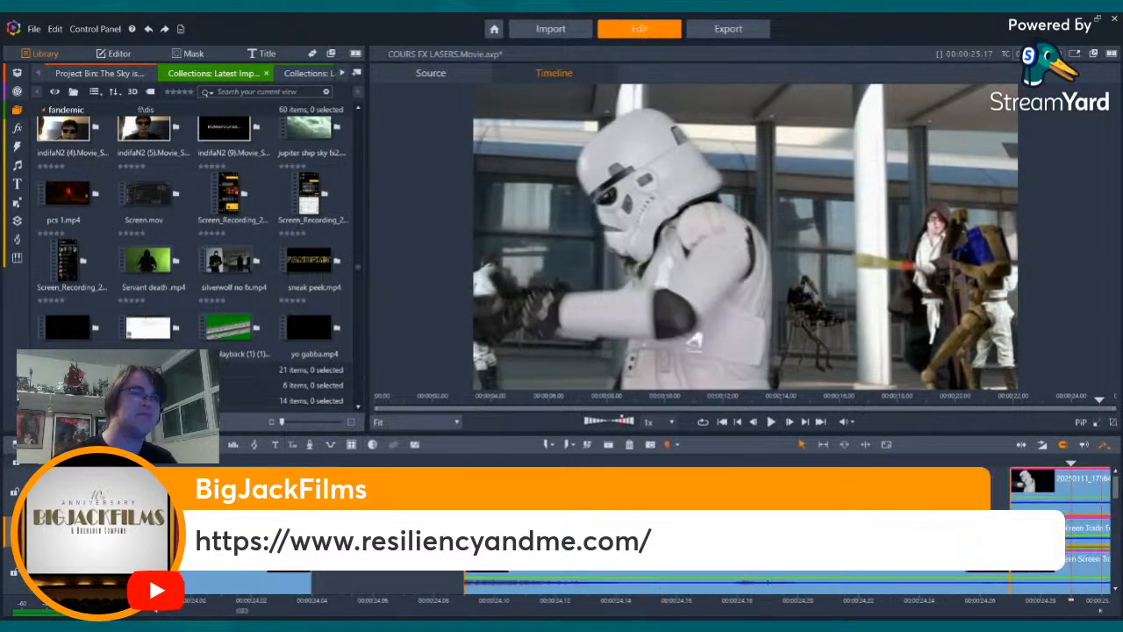
scroll(525, 526, down, 5)
scroll(649, 583, up, 5)
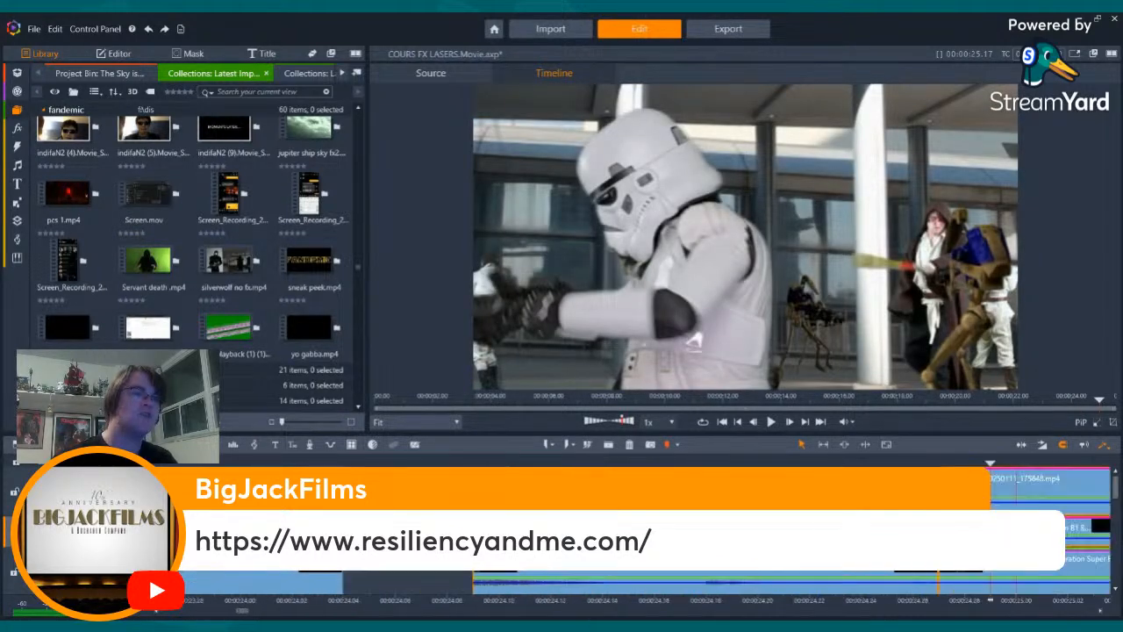
drag(1099, 603, 365, 604)
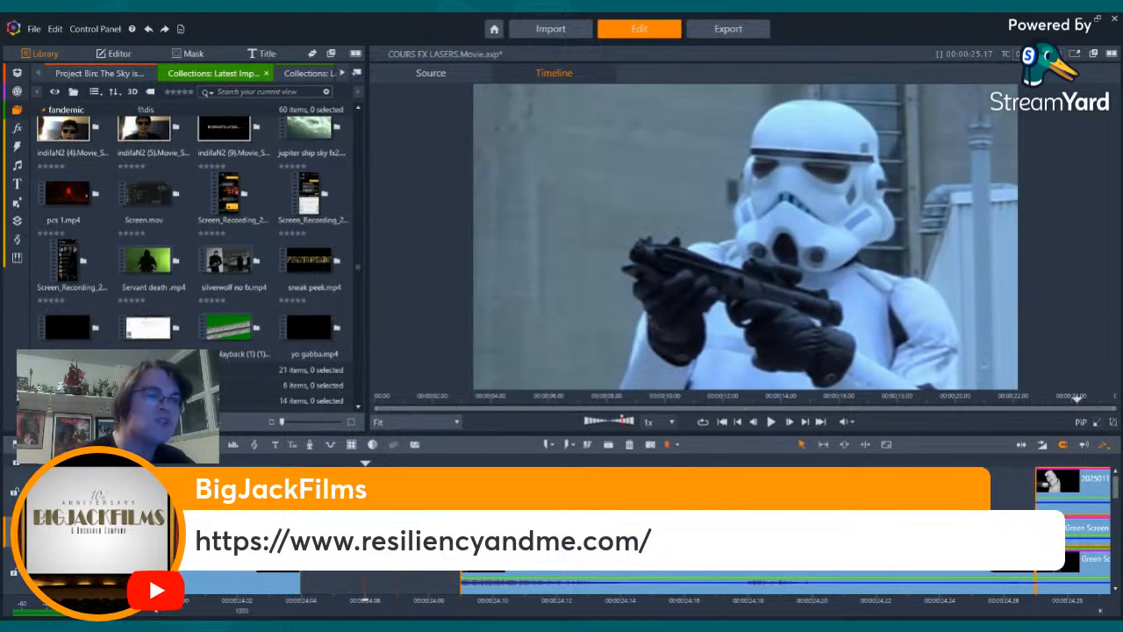
click(461, 602)
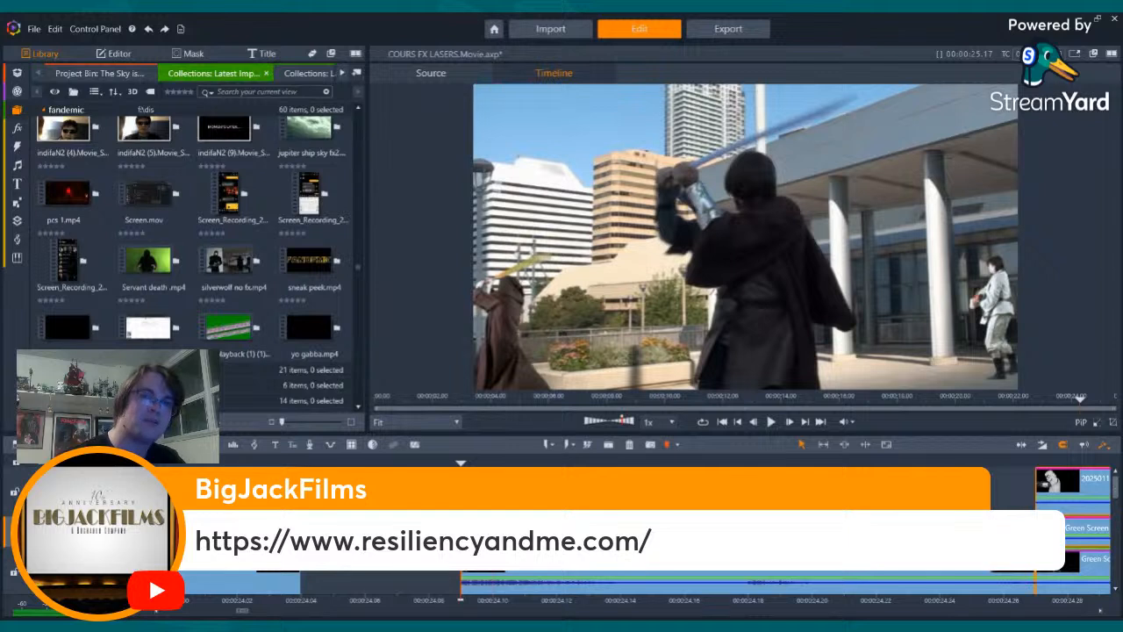
- Delete the clip of the robed swordsman shot on the track level with the CWT.MTS clip
drag(1115, 489, 1116, 517)
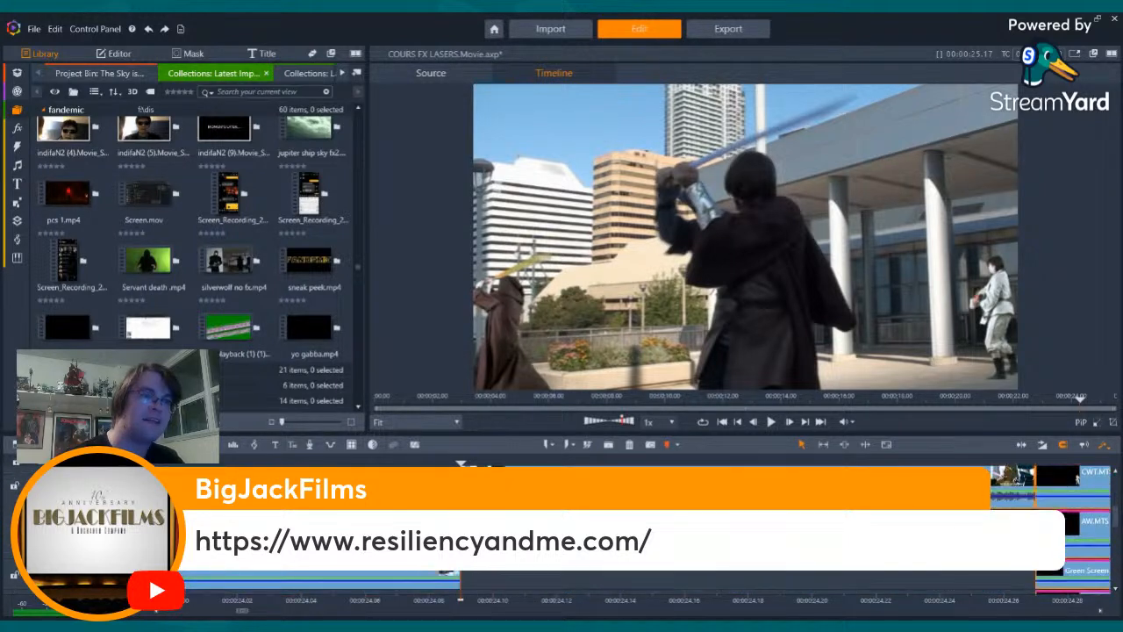
click(386, 574)
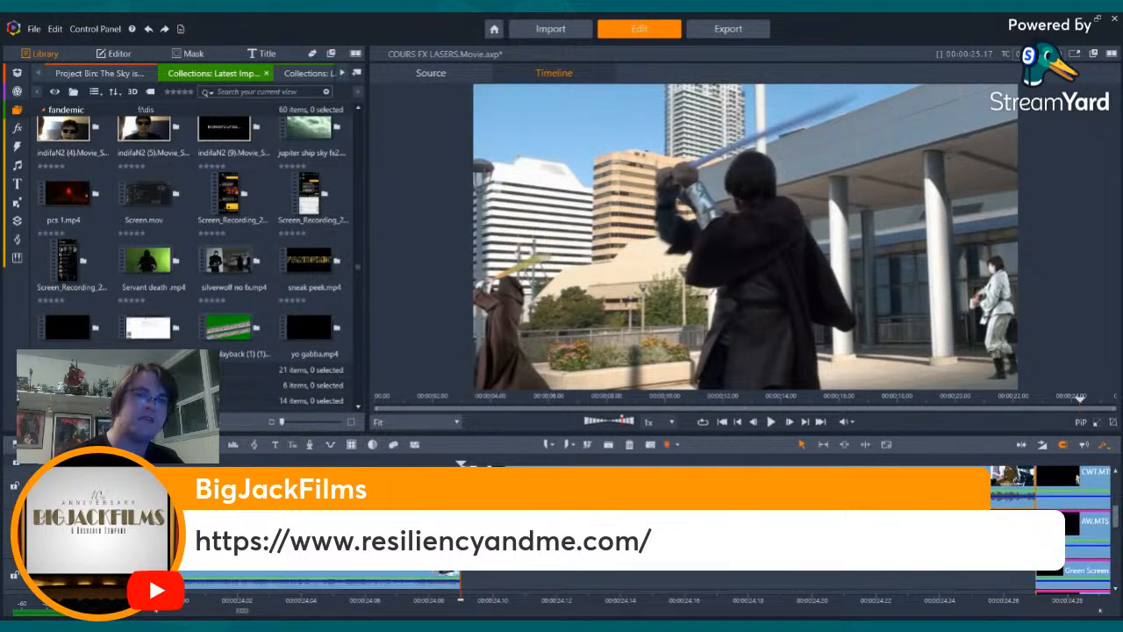
key(Delete)
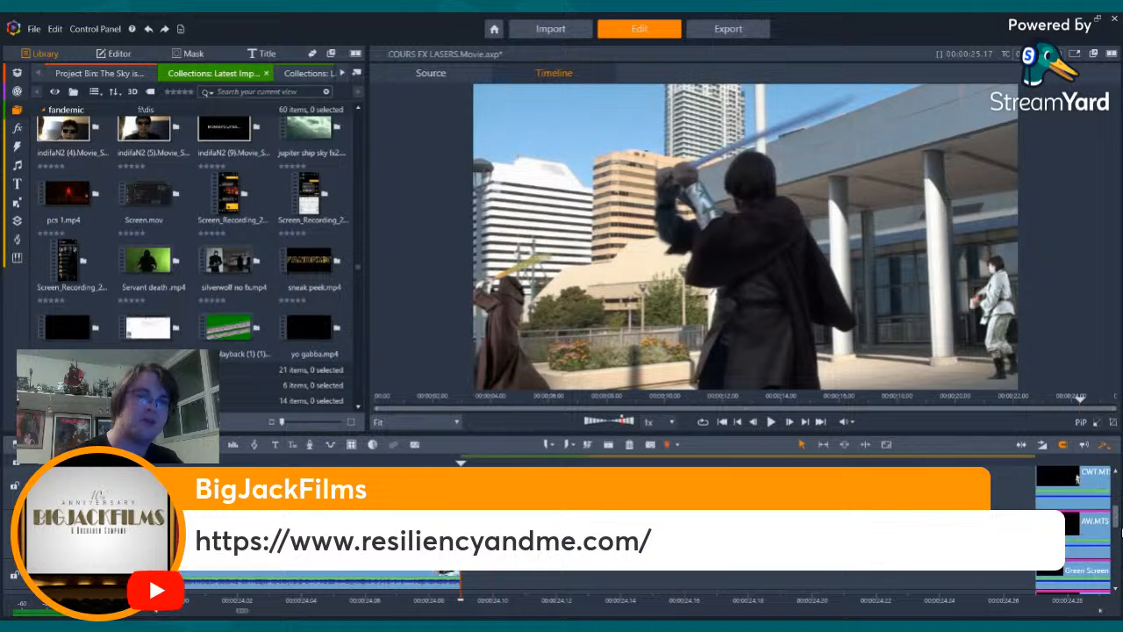
- Move the remaining swordsman clip from the RET.MTS track down to a Green Screen track, and check its opening frames
drag(1117, 528, 1116, 519)
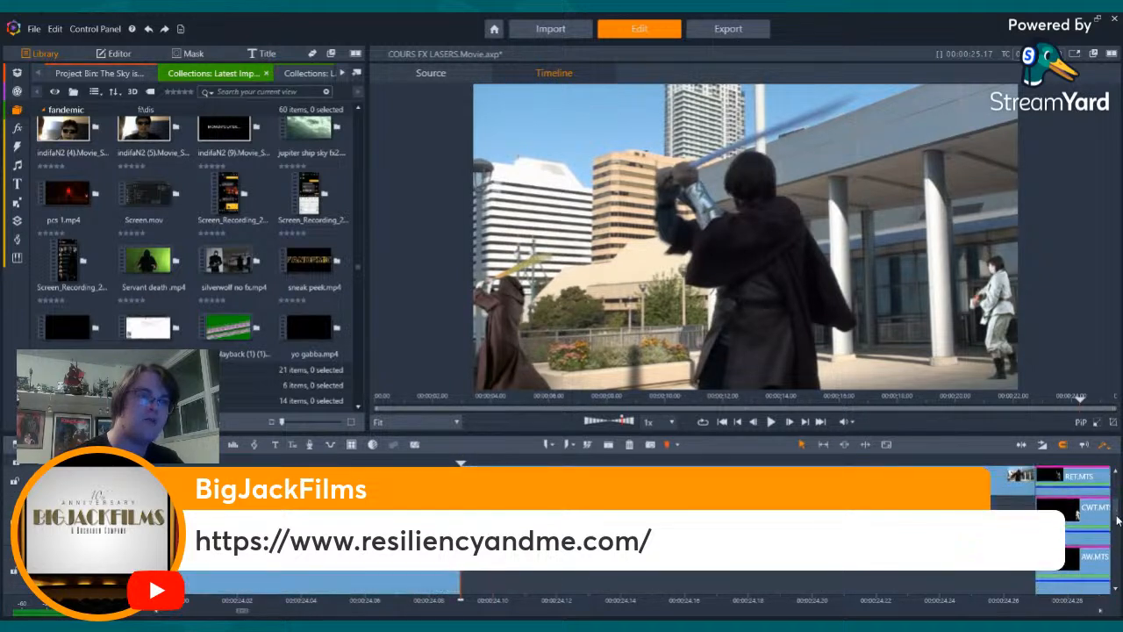
click(913, 483)
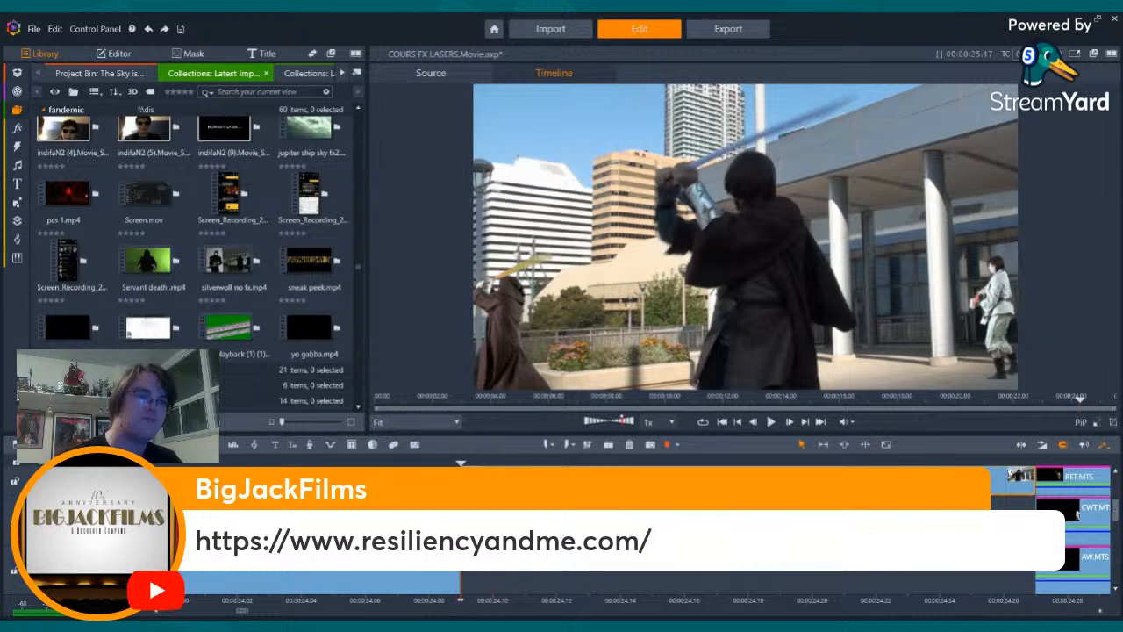
click(608, 577)
drag(1115, 512, 1115, 530)
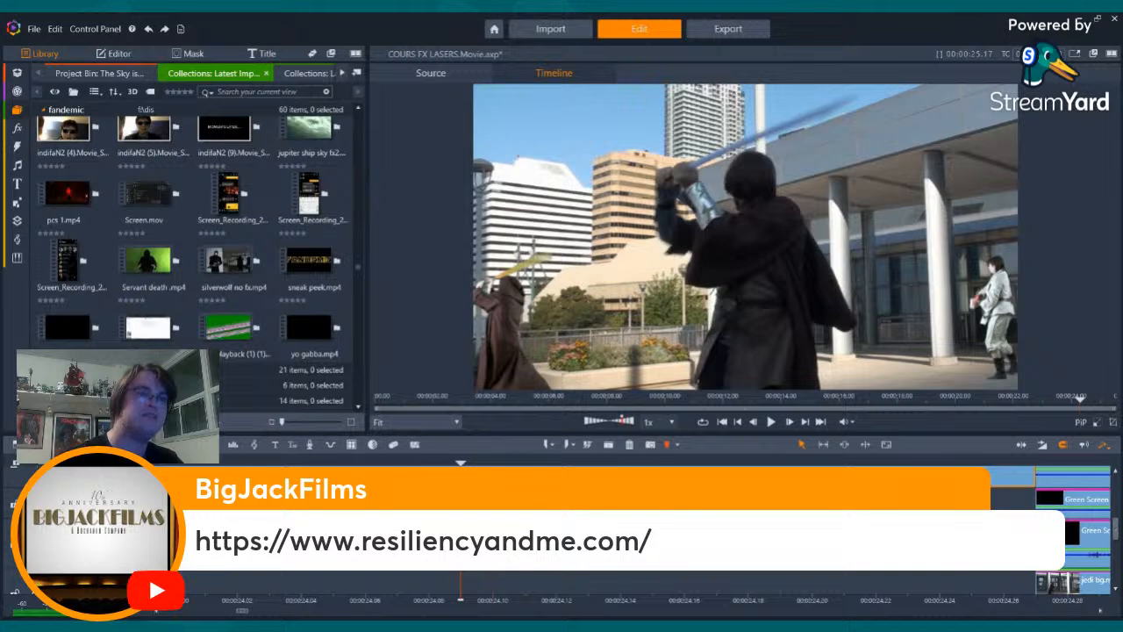
drag(745, 476, 746, 499)
key(Right)
key(Right)
key(Right)
key(Right)
key(Right)
key(Right)
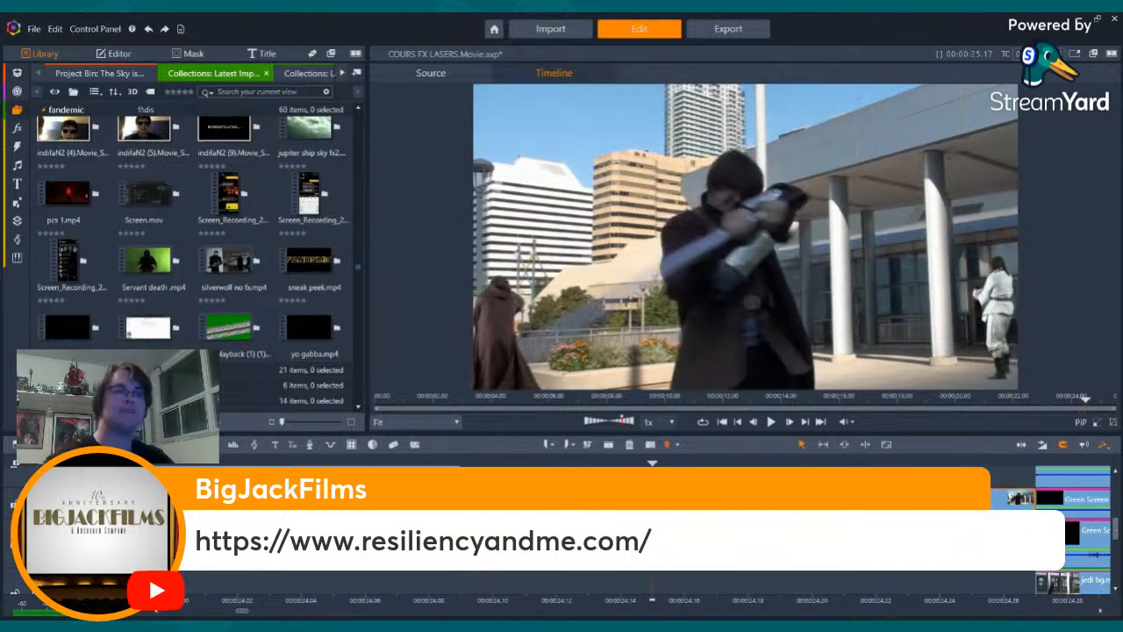
key(Left)
key(Left)
key(Left)
key(Left)
key(Left)
key(Left)
key(Left)
key(Left)
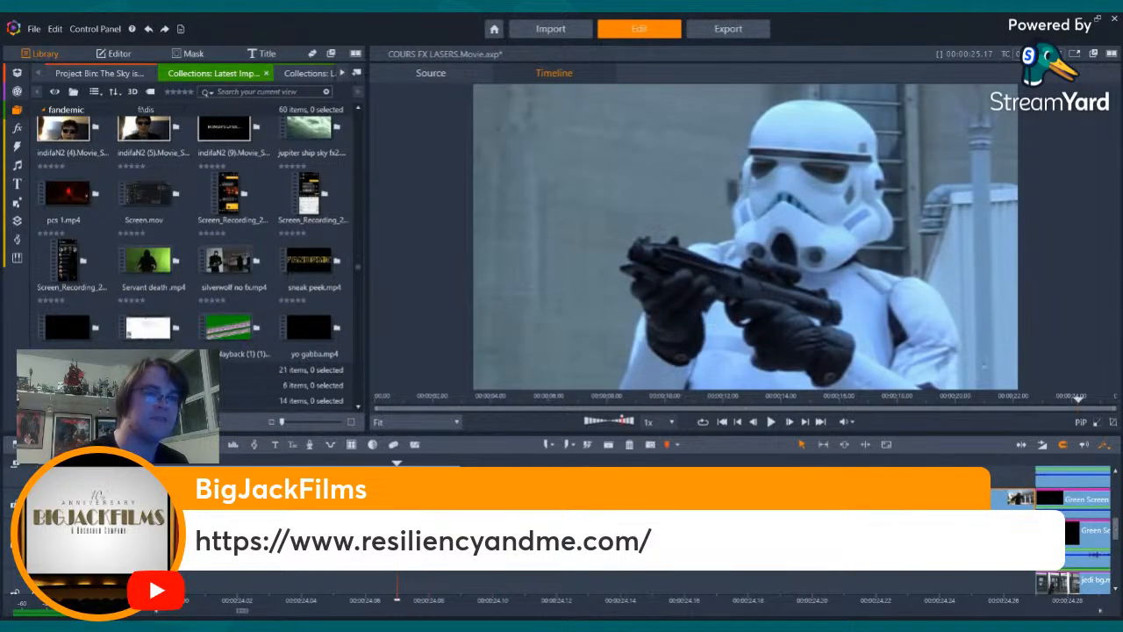
- Move the swordsman clip down to the track below the jedi background clip, and check the shot's opening frames
drag(759, 499, 760, 575)
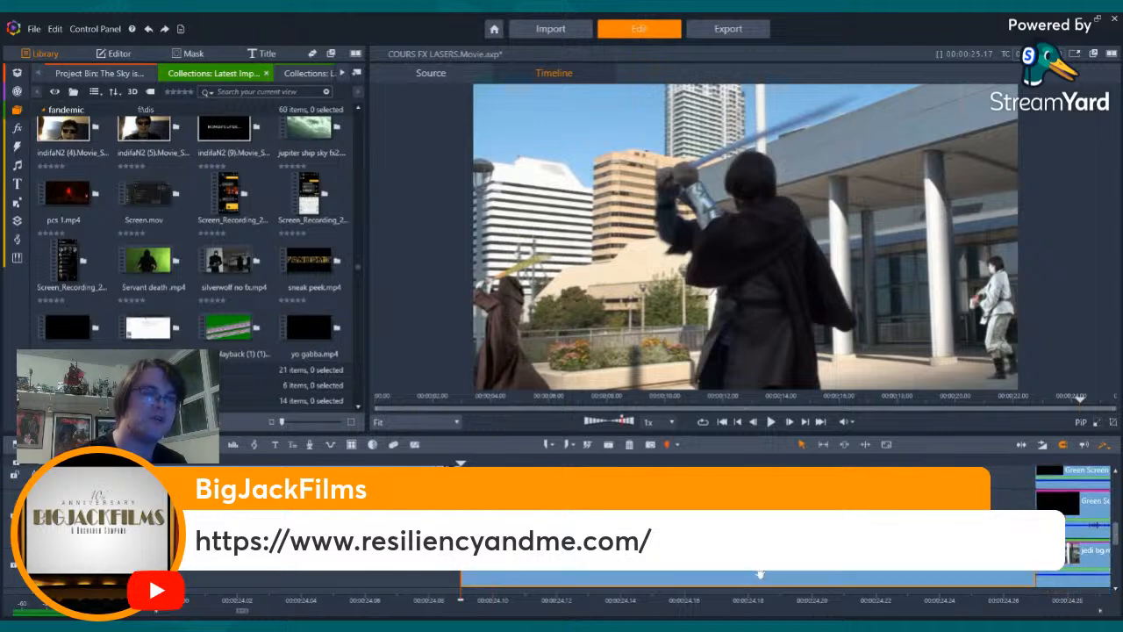
key(Right)
key(Right)
key(Right)
key(Right)
key(Right)
key(Right)
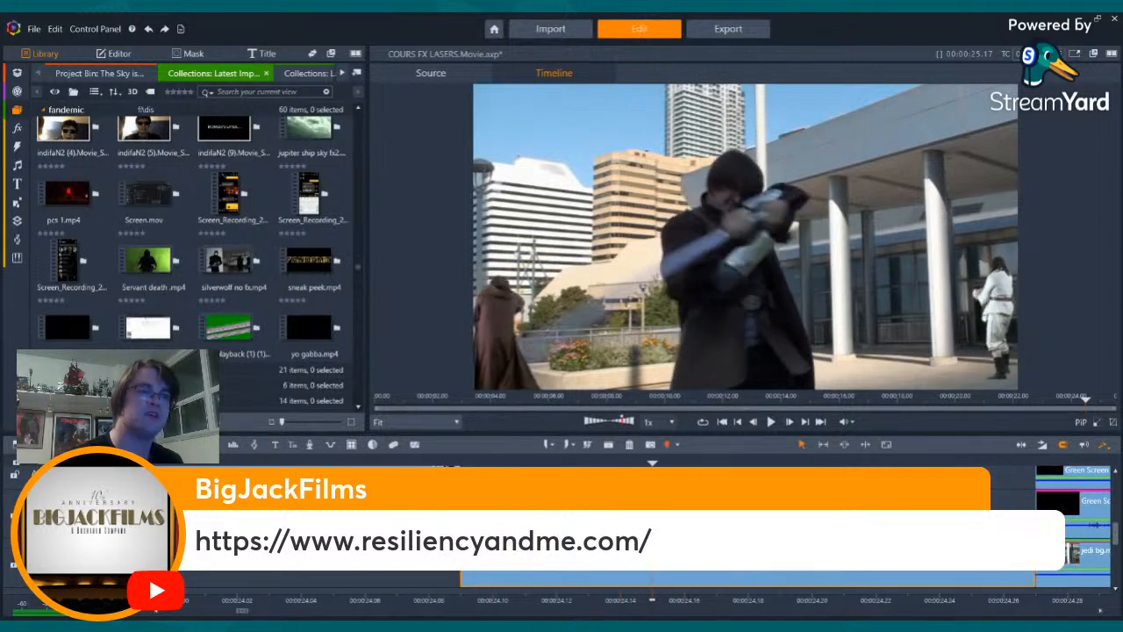
key(Left)
key(Left)
key(Left)
key(Left)
key(Left)
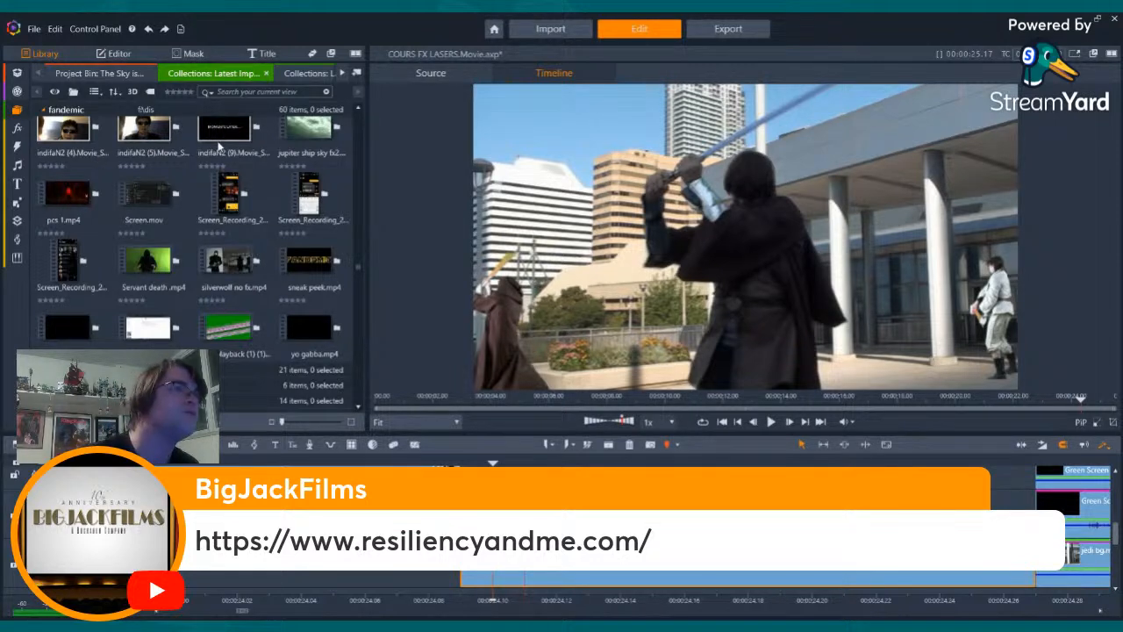
- Switch to the CORS FX project and select the stacked clips of the Coruscant stormtrooper shot for copying
key(alt+Tab)
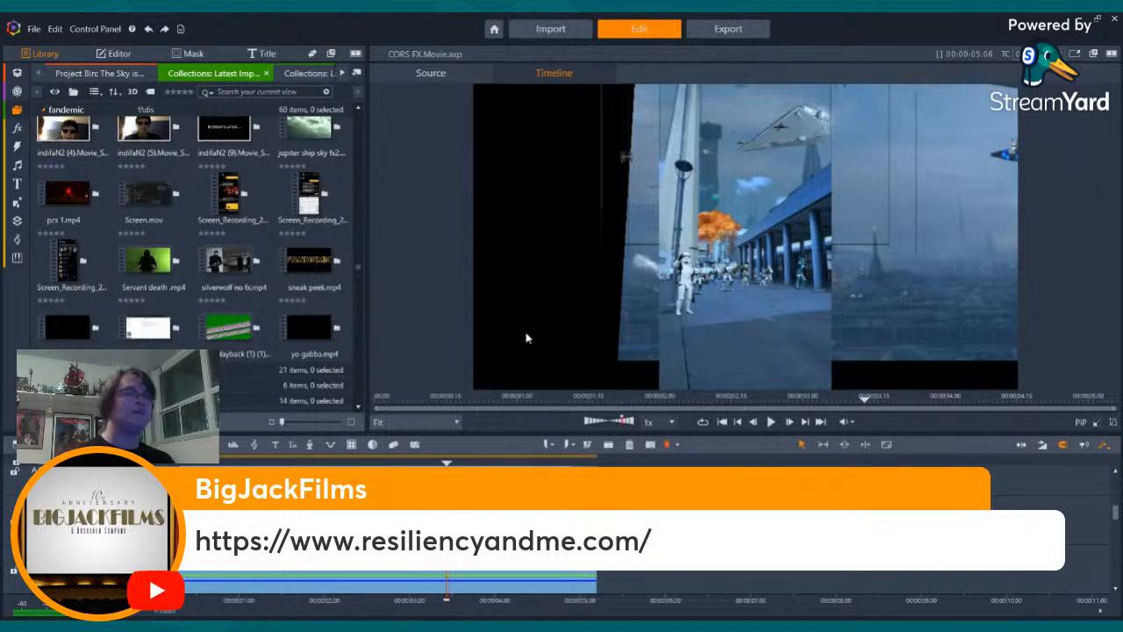
click(737, 422)
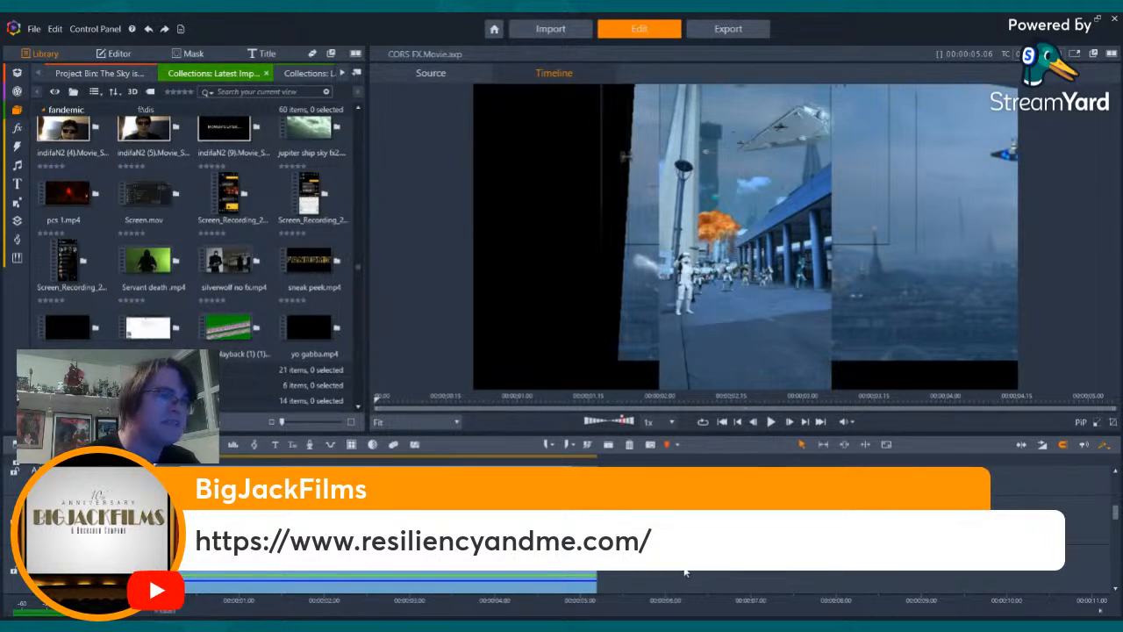
drag(1116, 512, 1112, 573)
key(space)
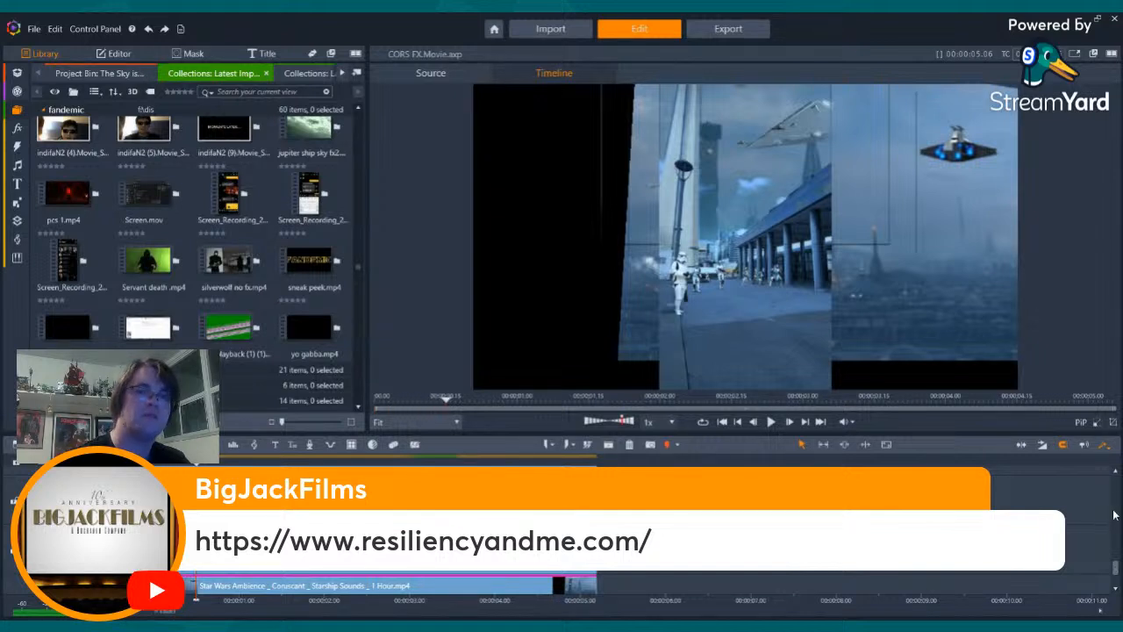
drag(1119, 572, 1117, 569)
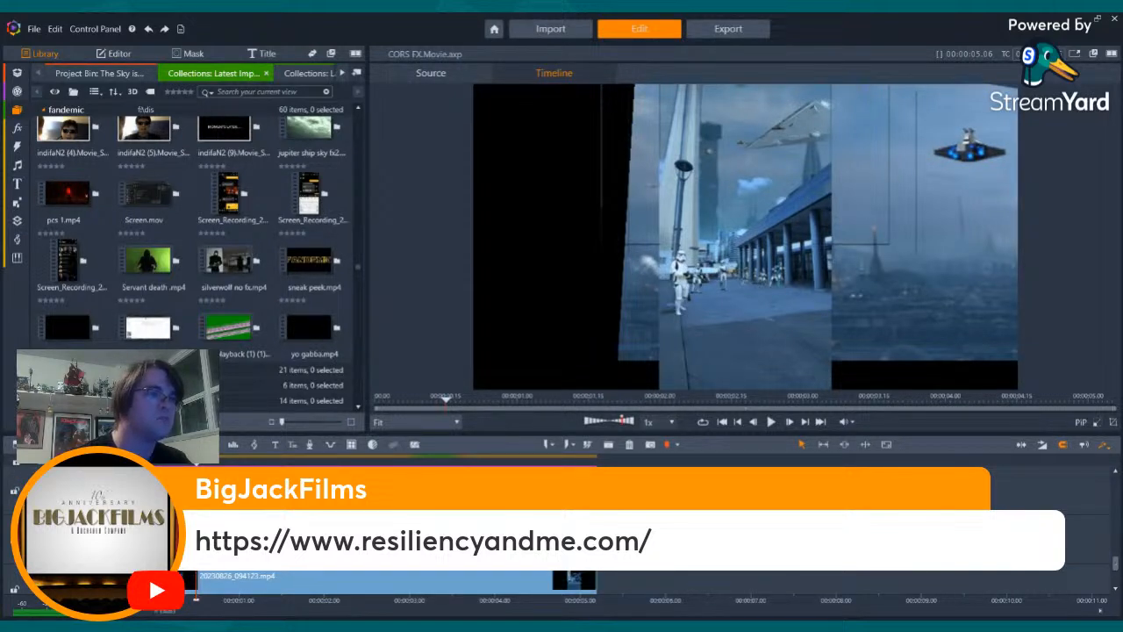
scroll(562, 535, up, 1)
drag(702, 544, 249, 561)
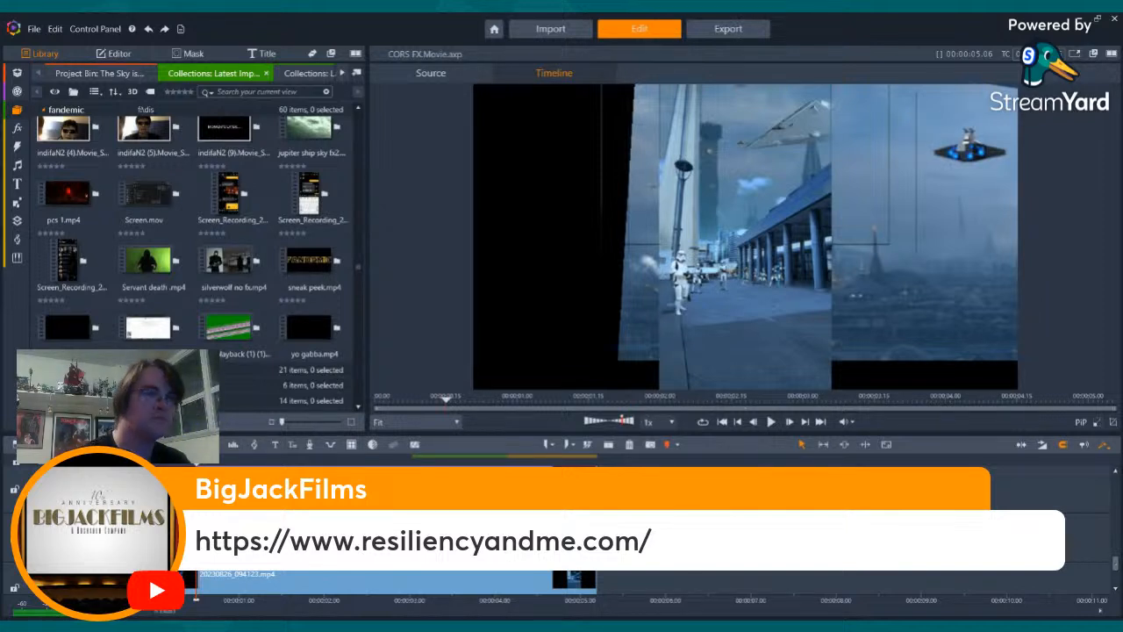
- Return to the COURS FX LASERS project and paste the copied clips at the first frame of the robed swordsman shot
click(159, 218)
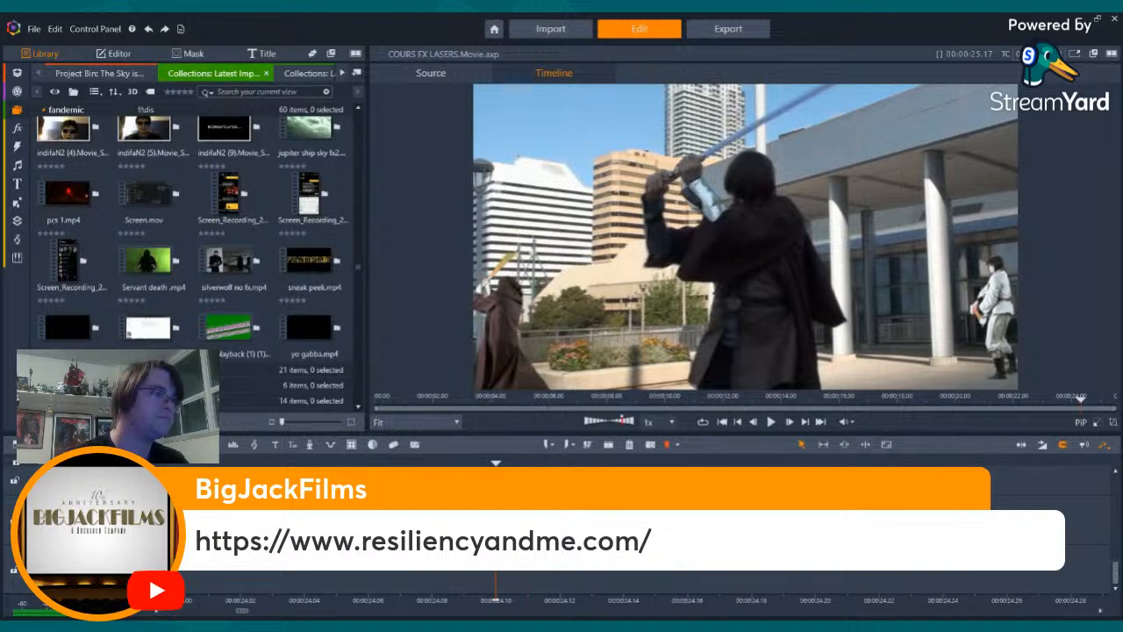
drag(1114, 577, 1115, 540)
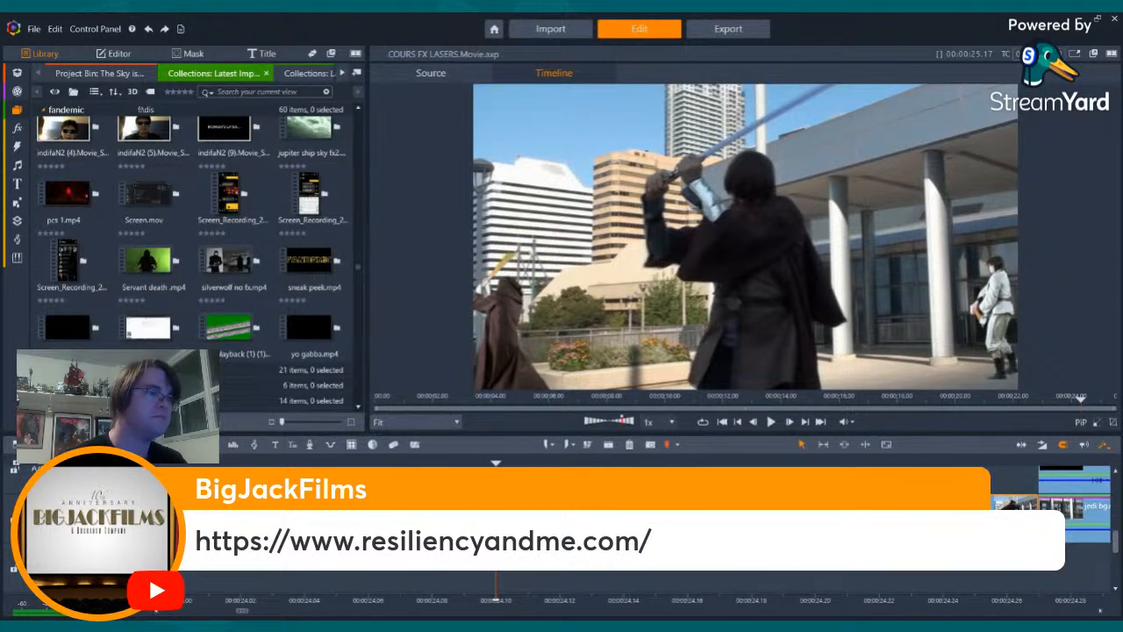
key(Left)
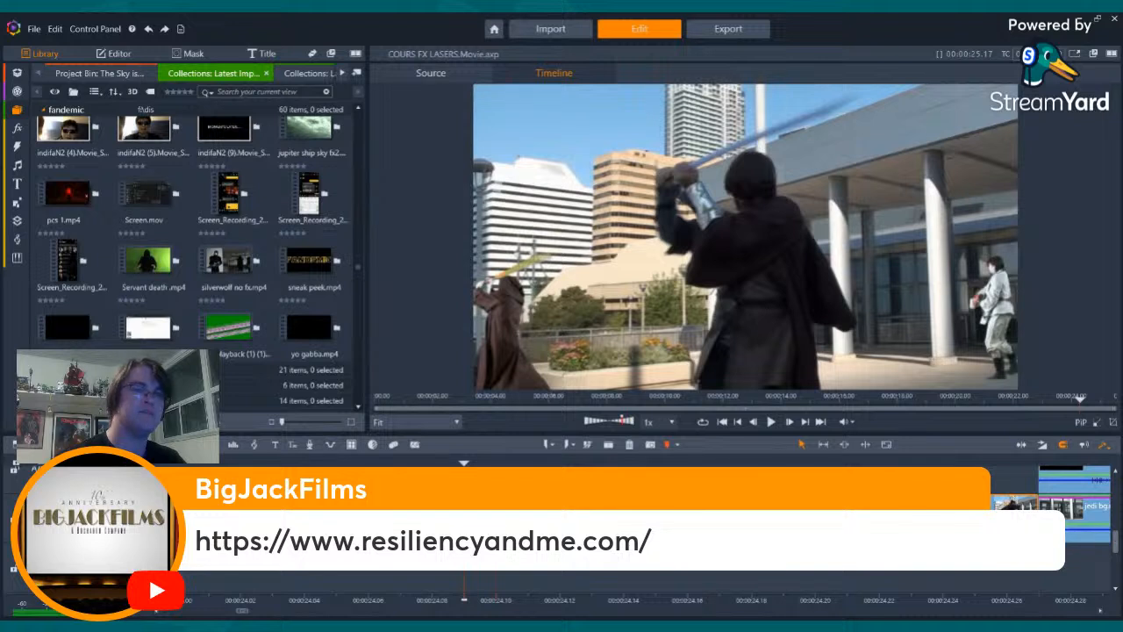
drag(1116, 535, 1115, 524)
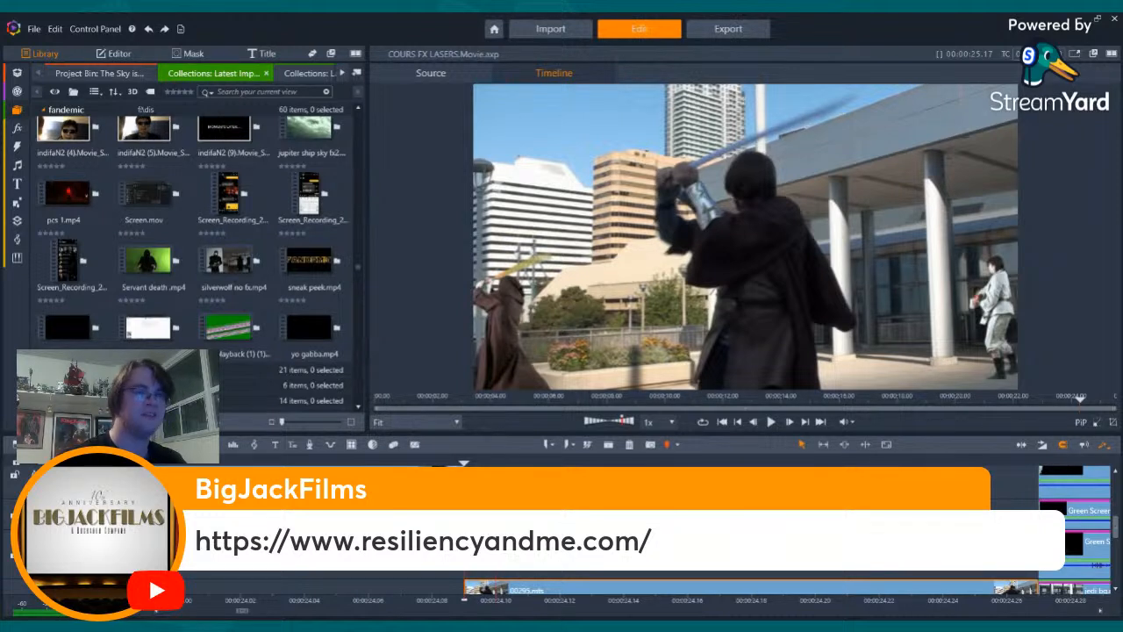
key(ctrl+v)
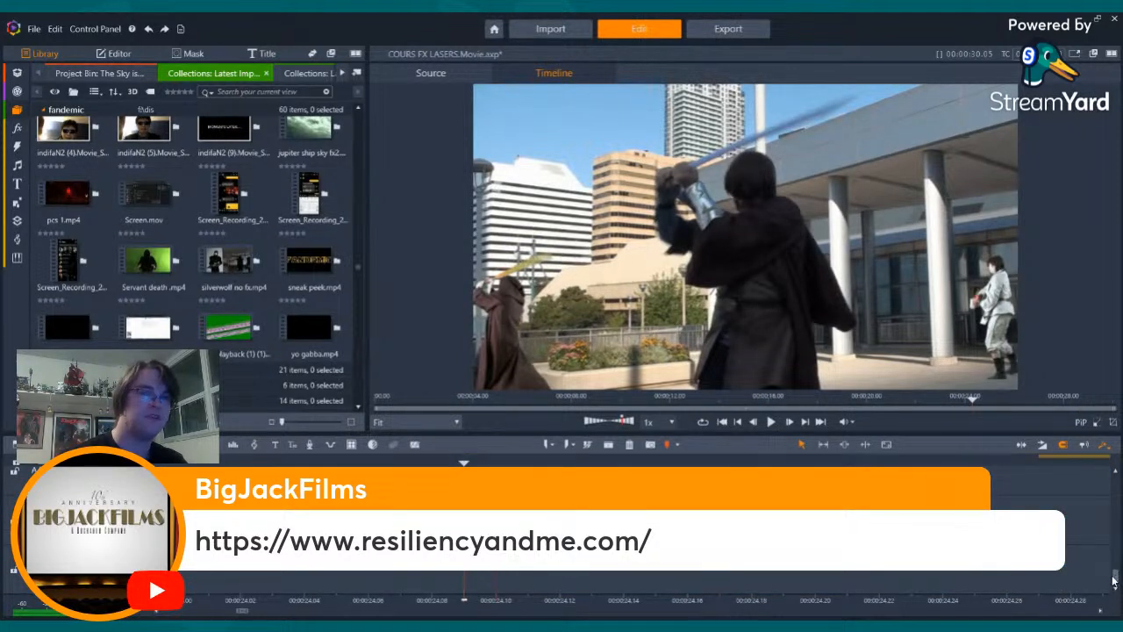
- Split the pasted ship clips at the end of the robed swordsman shot and delete the portion after the cut
drag(1114, 580, 1116, 515)
key(Right)
key(Right)
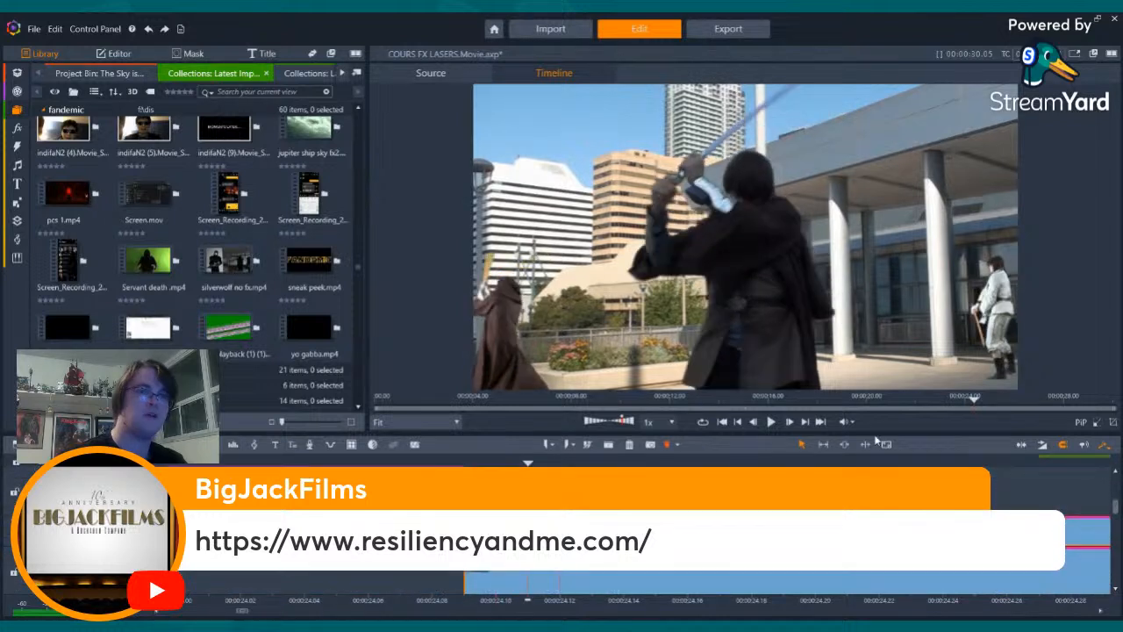
click(805, 422)
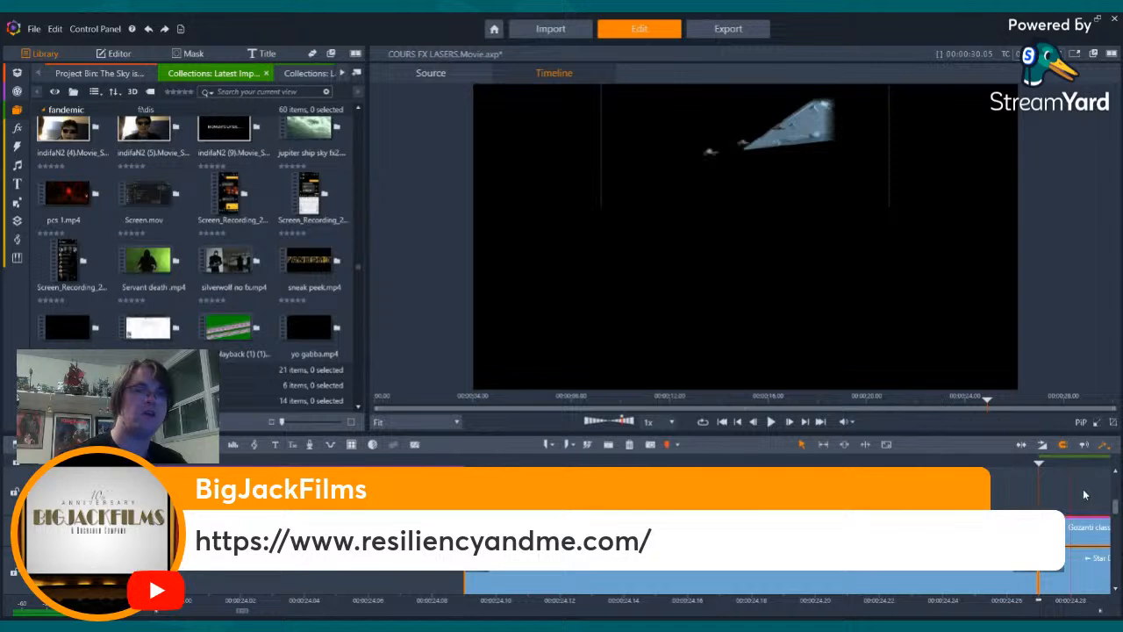
click(1072, 563)
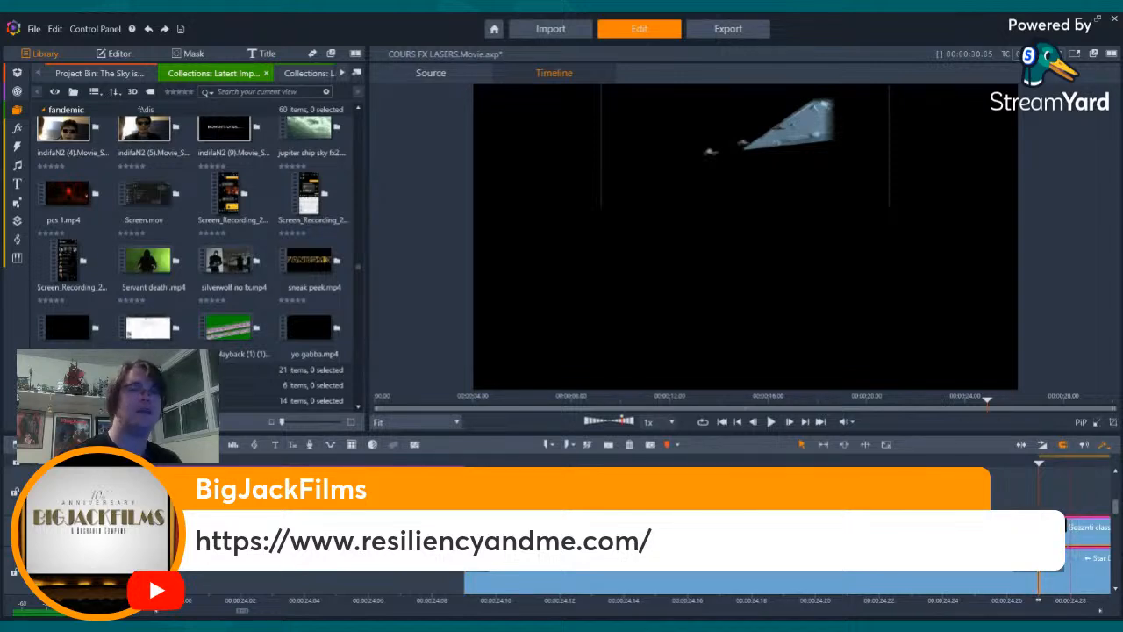
key(Delete)
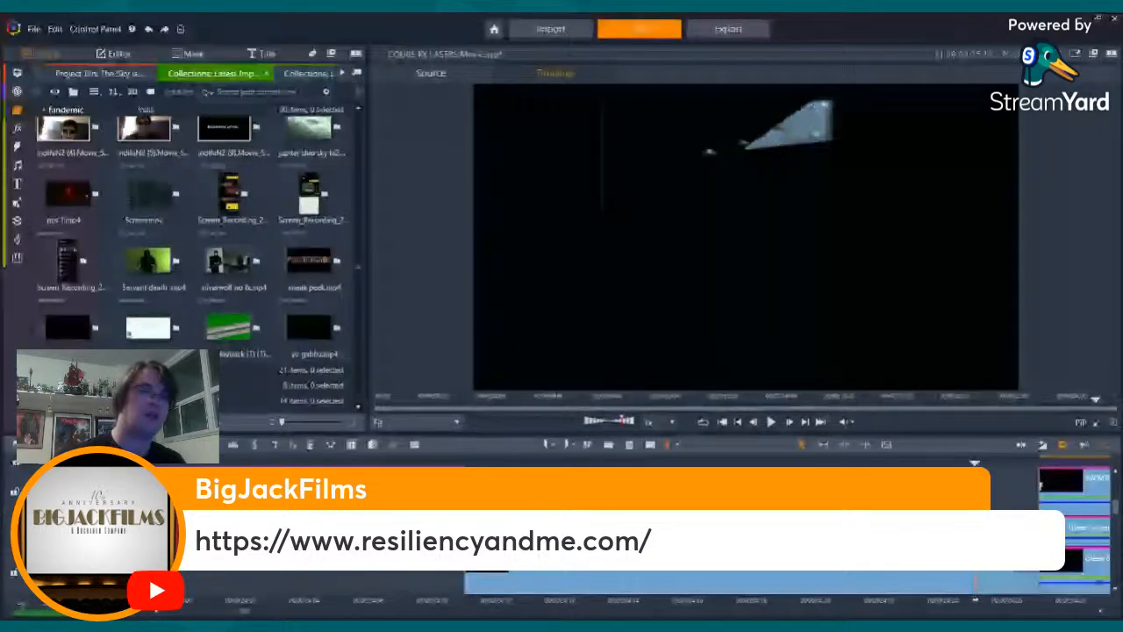
- Examine the pasted upper-track ship clip's 2D Editor Advanced settings at a frame in the middle of the swordsman shot
drag(975, 600, 656, 600)
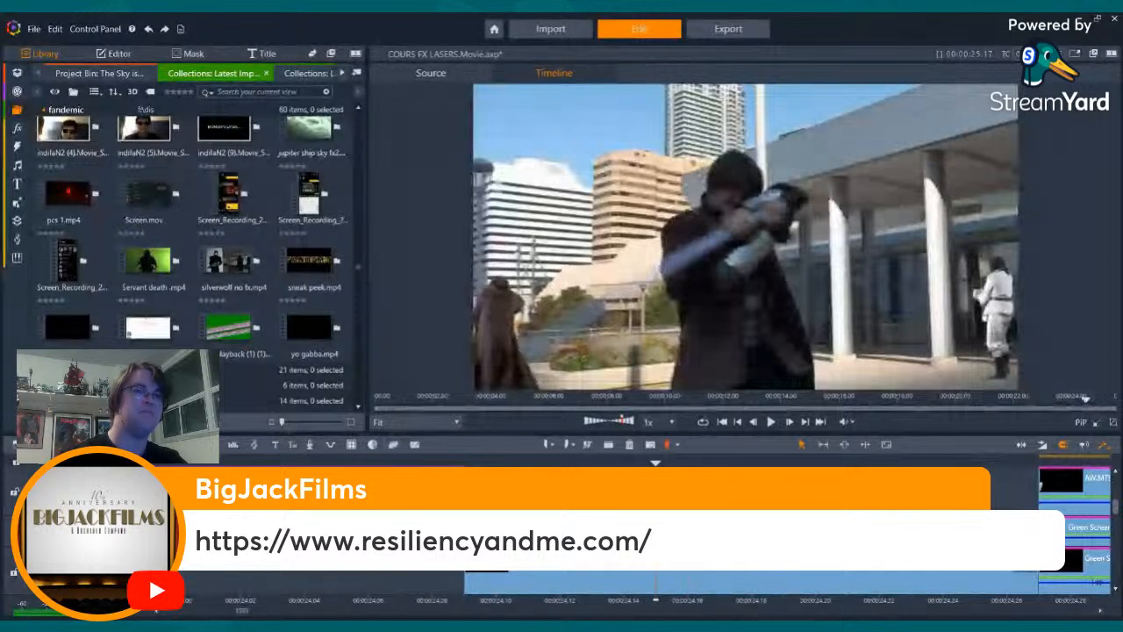
double_click(656, 559)
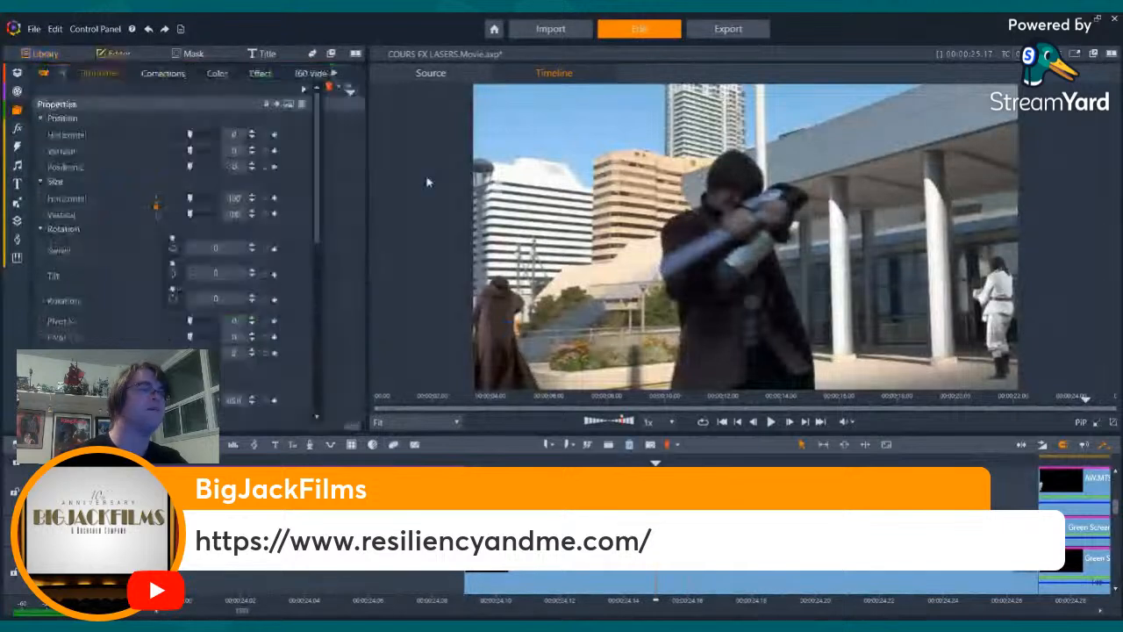
click(260, 73)
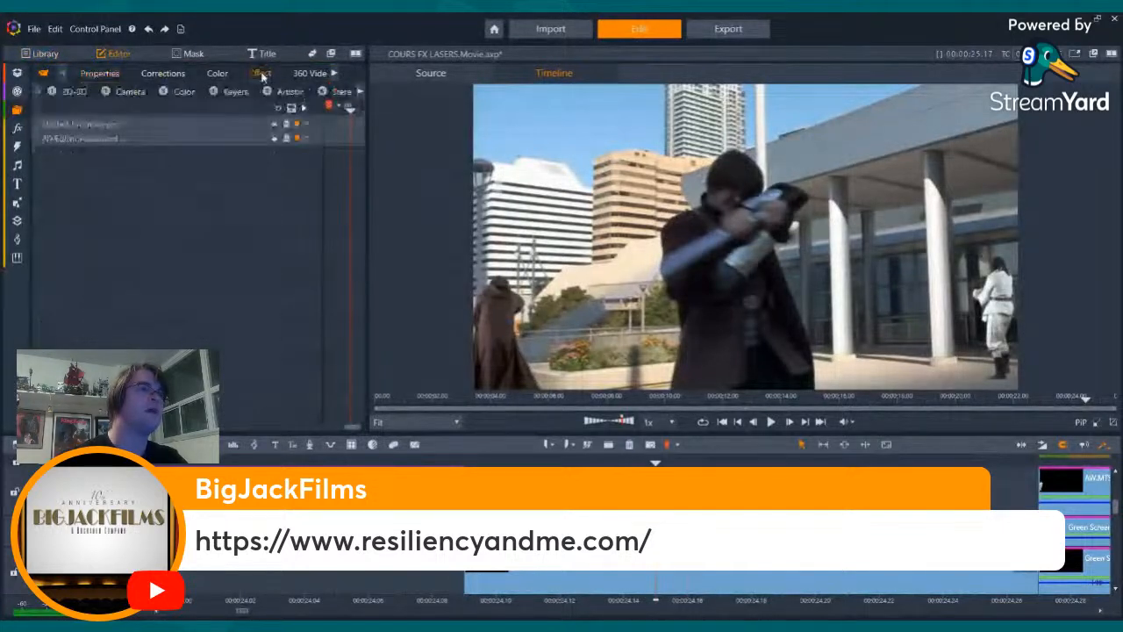
click(128, 137)
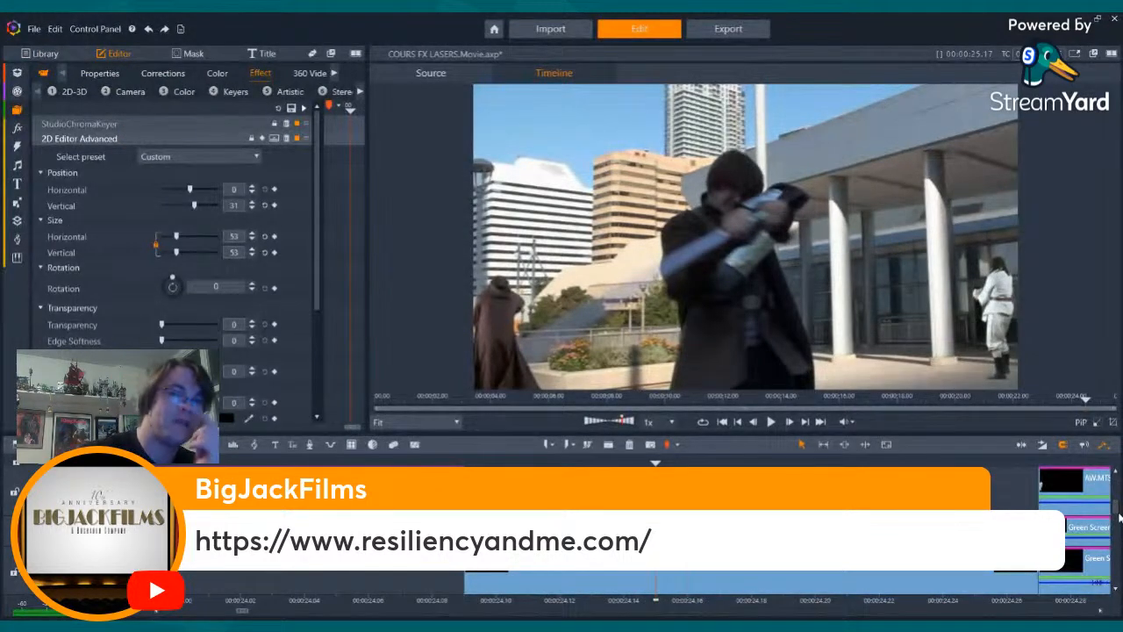
scroll(1116, 514, up, 1)
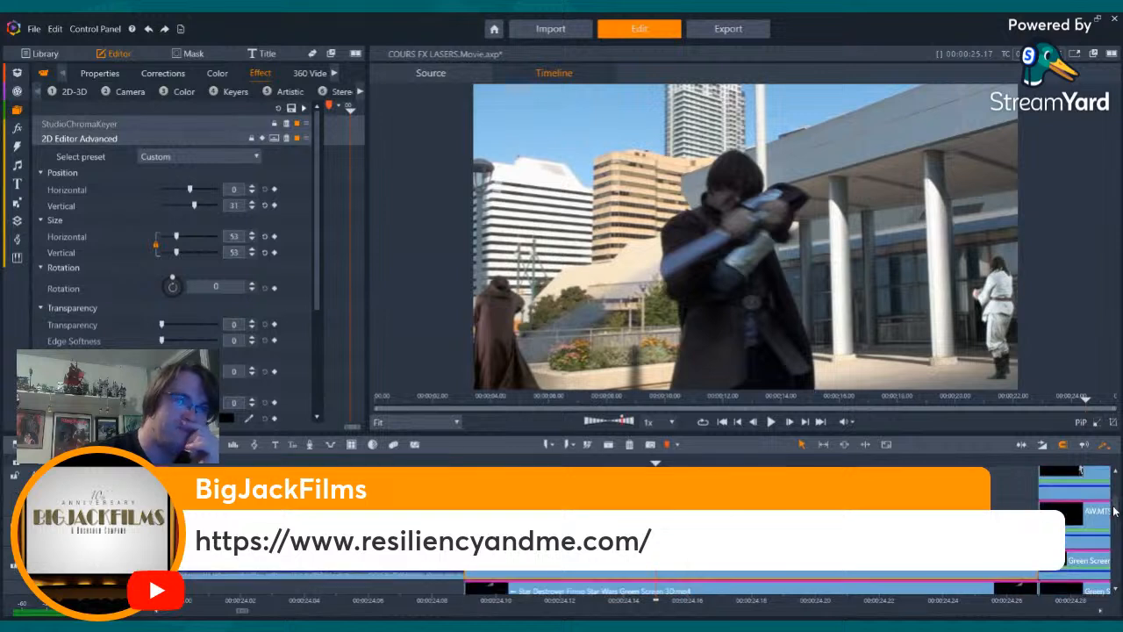
scroll(1116, 510, down, 3)
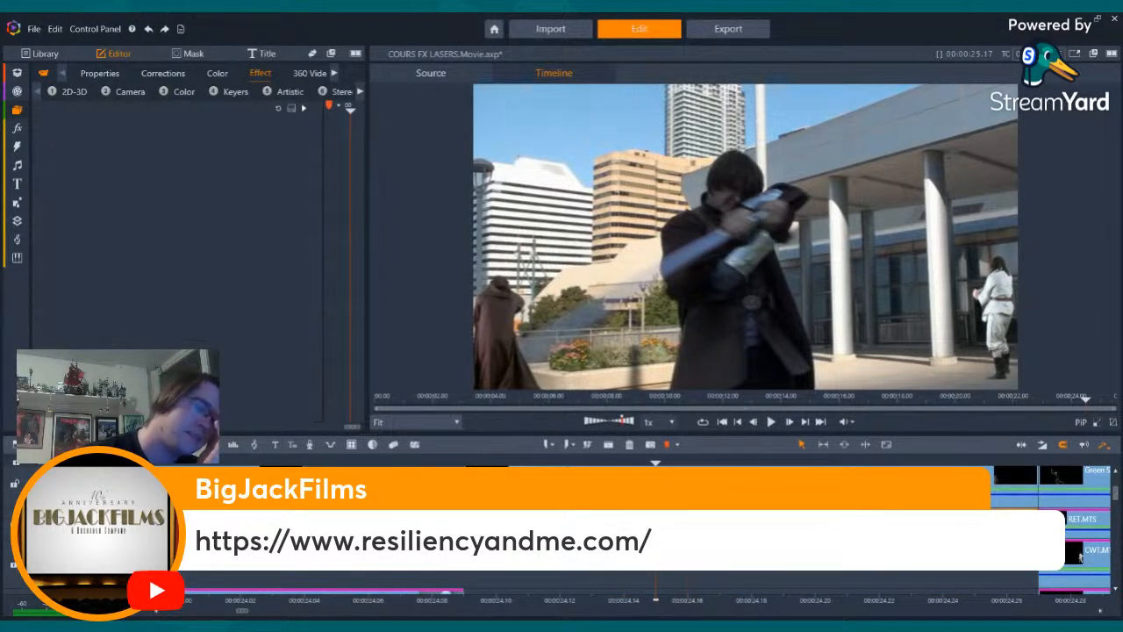
- Raise the robed swordsman clip's saturation to 100 in its basic color settings and check an earlier frame
click(182, 92)
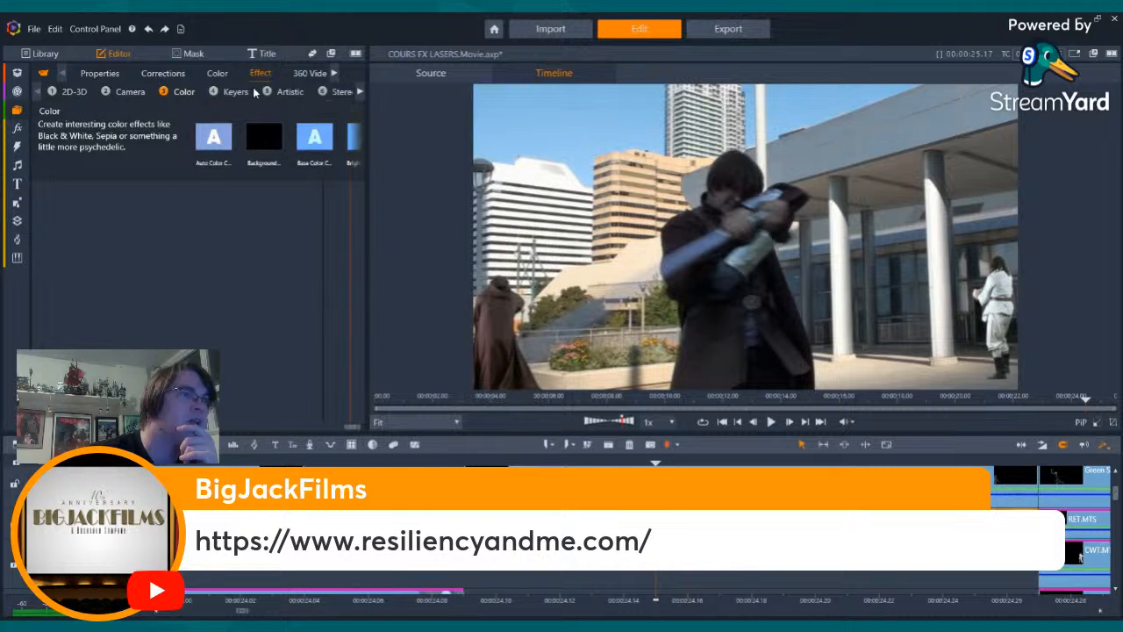
scroll(355, 142, down, 3)
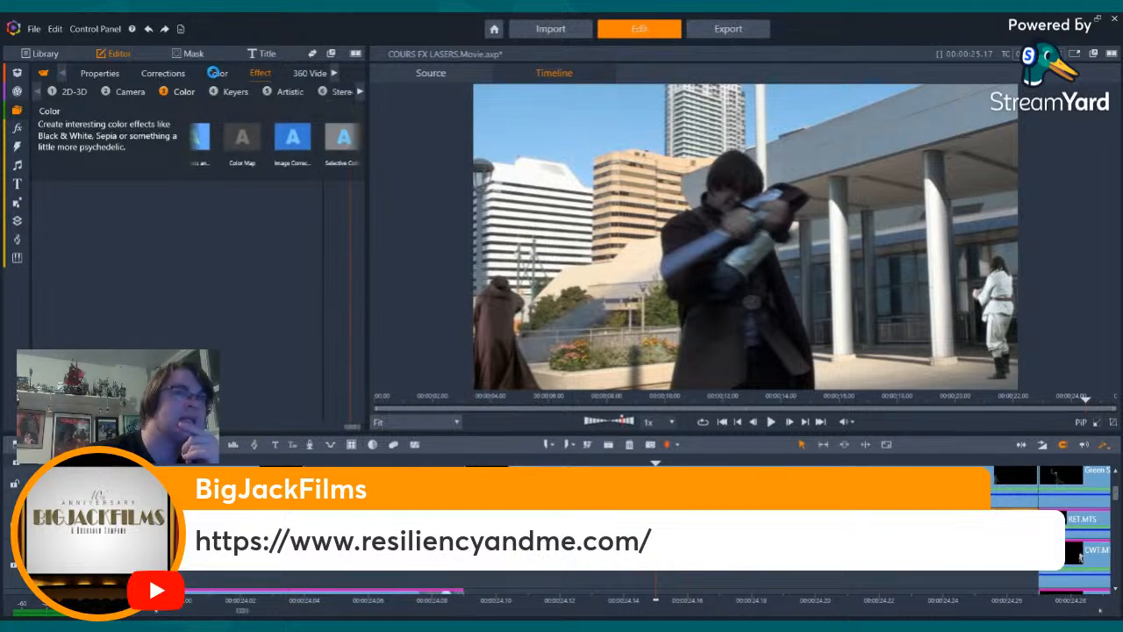
click(217, 74)
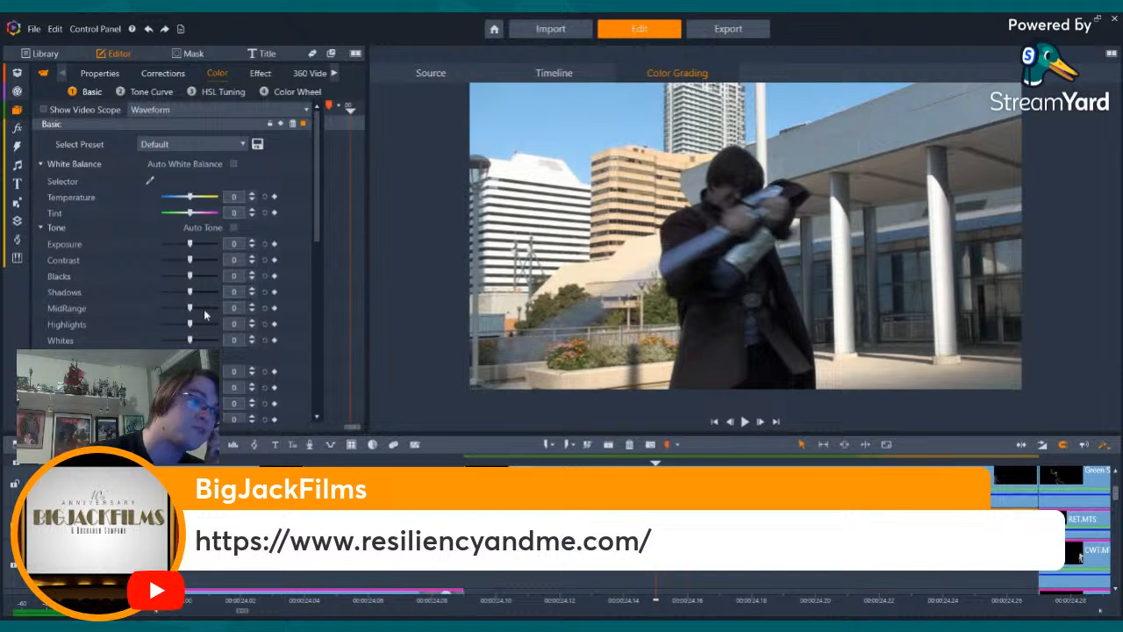
scroll(200, 299, down, 5)
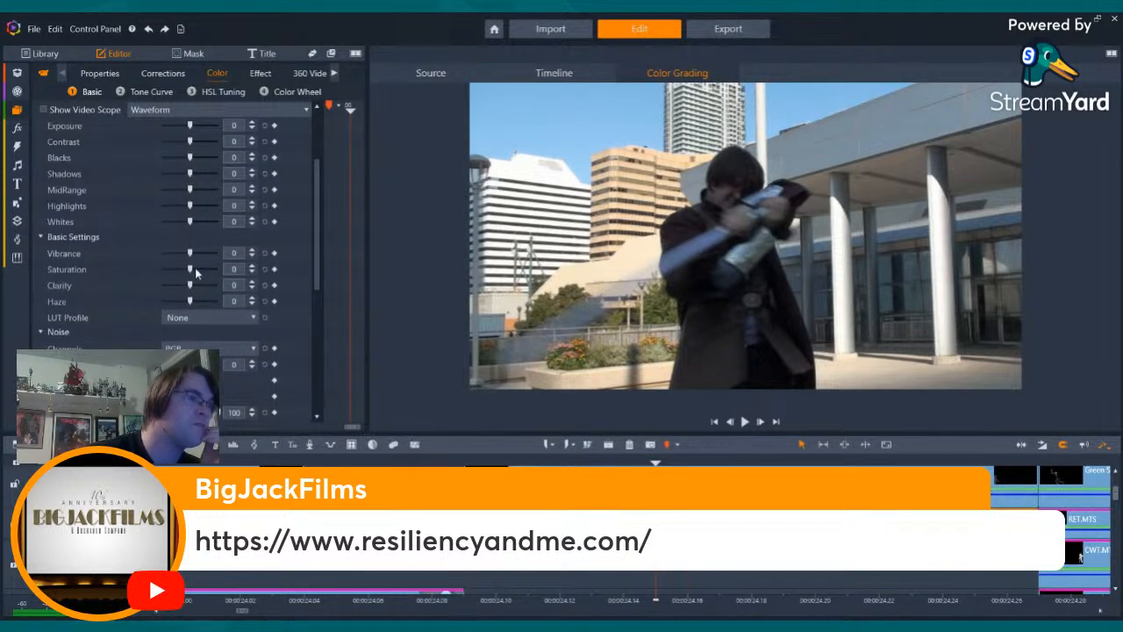
drag(191, 269, 296, 277)
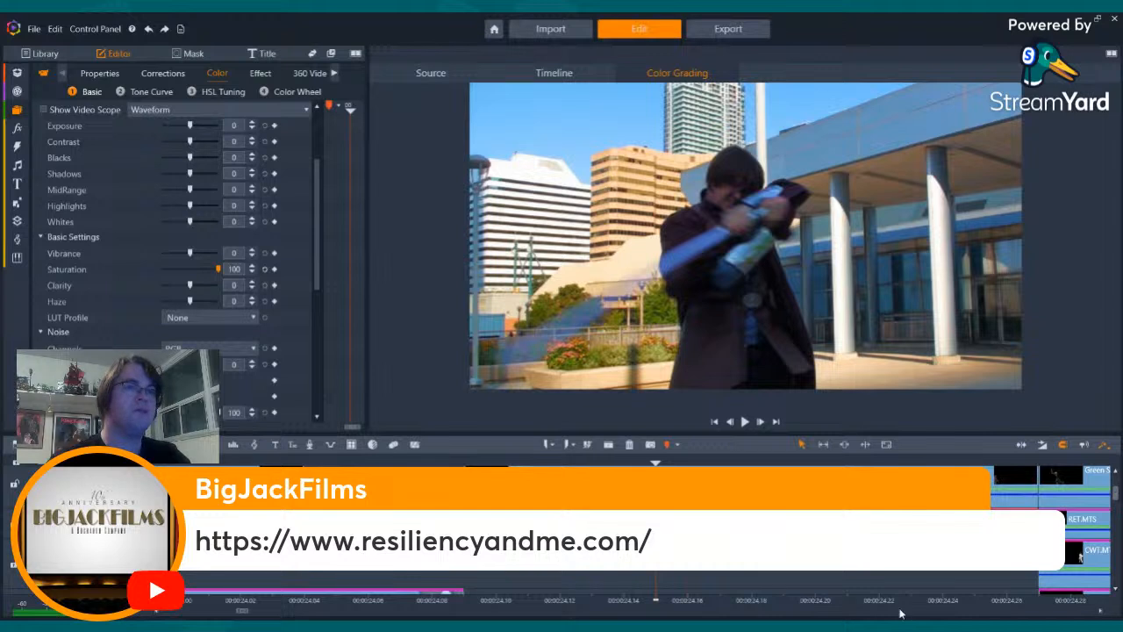
key(Left)
key(Left)
key(Left)
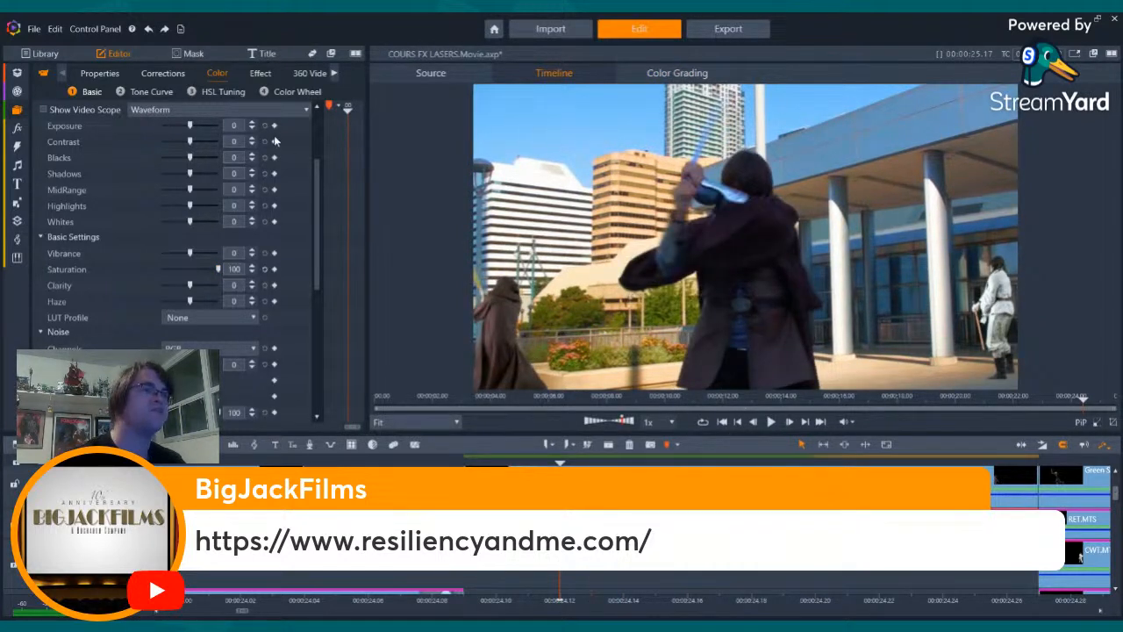
- Add StudioChromaKeyer to the swordsman clip with the Blue Screen Key preset and check the key at a second frame
click(257, 73)
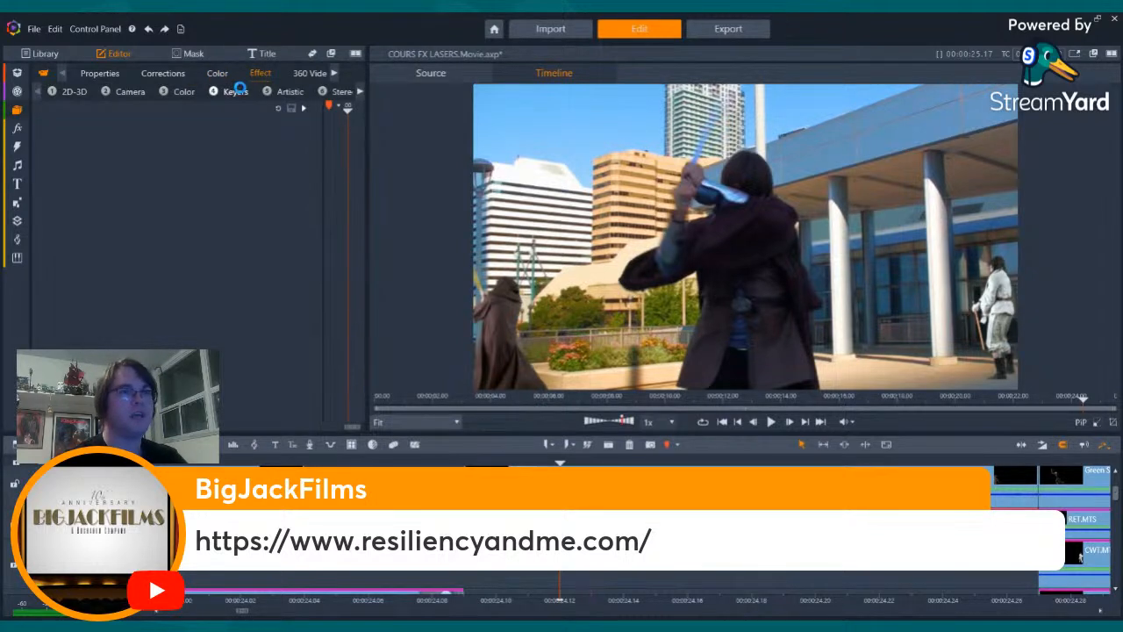
click(236, 91)
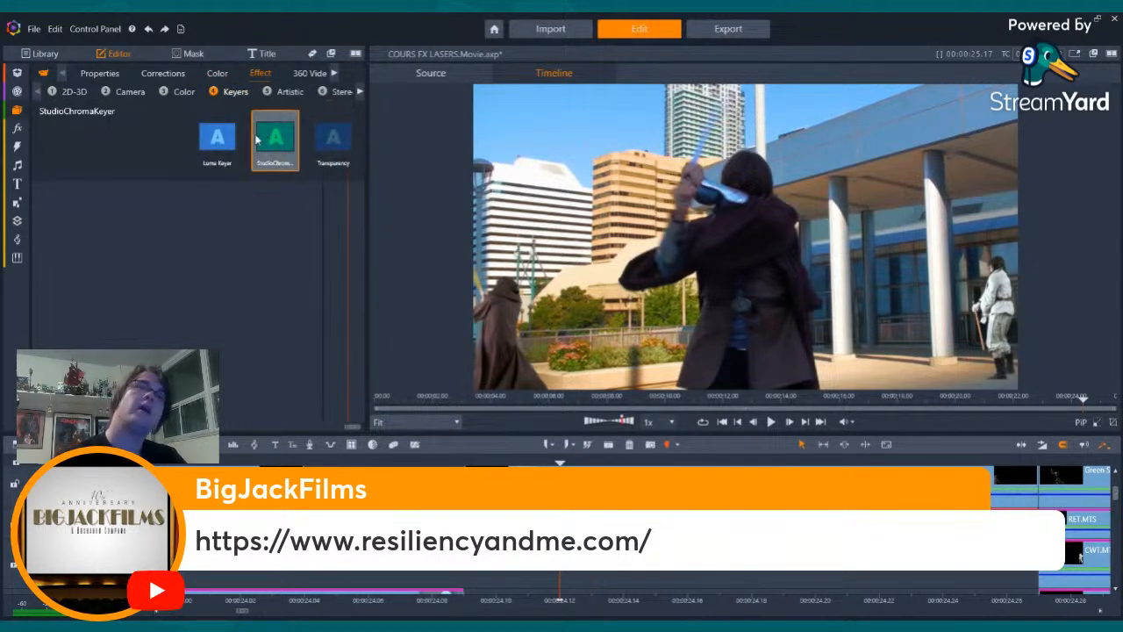
double_click(257, 140)
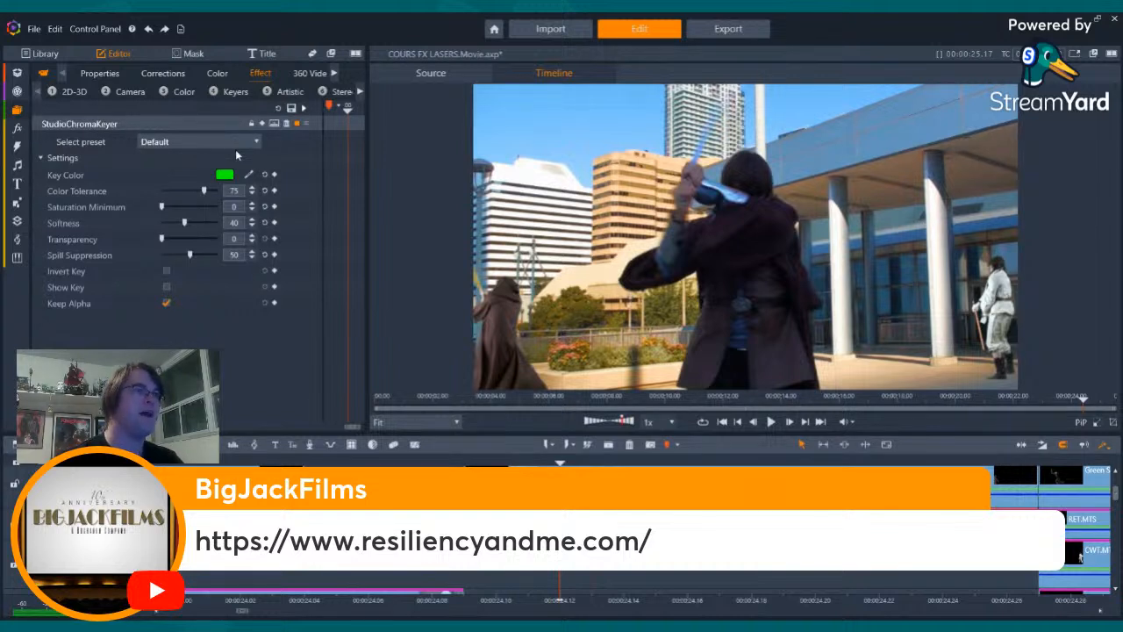
click(200, 141)
click(206, 183)
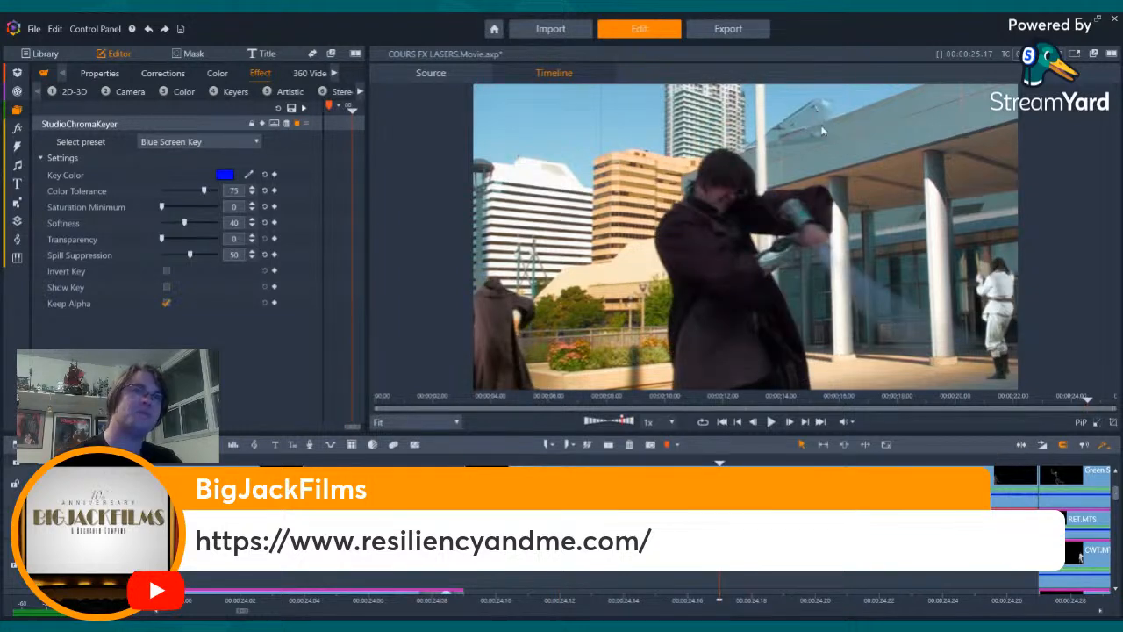
drag(719, 600, 560, 600)
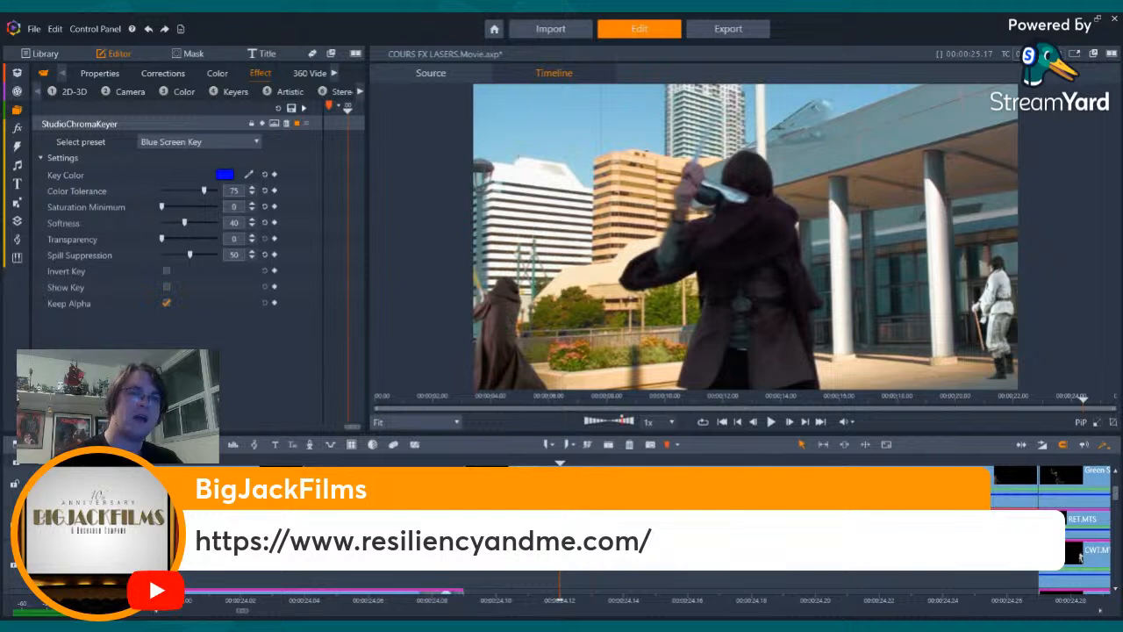
- Set the horizontal position of the ship clip that has Image Correction to -19.8 in 2D Editor Advanced
scroll(1117, 498, down, 2)
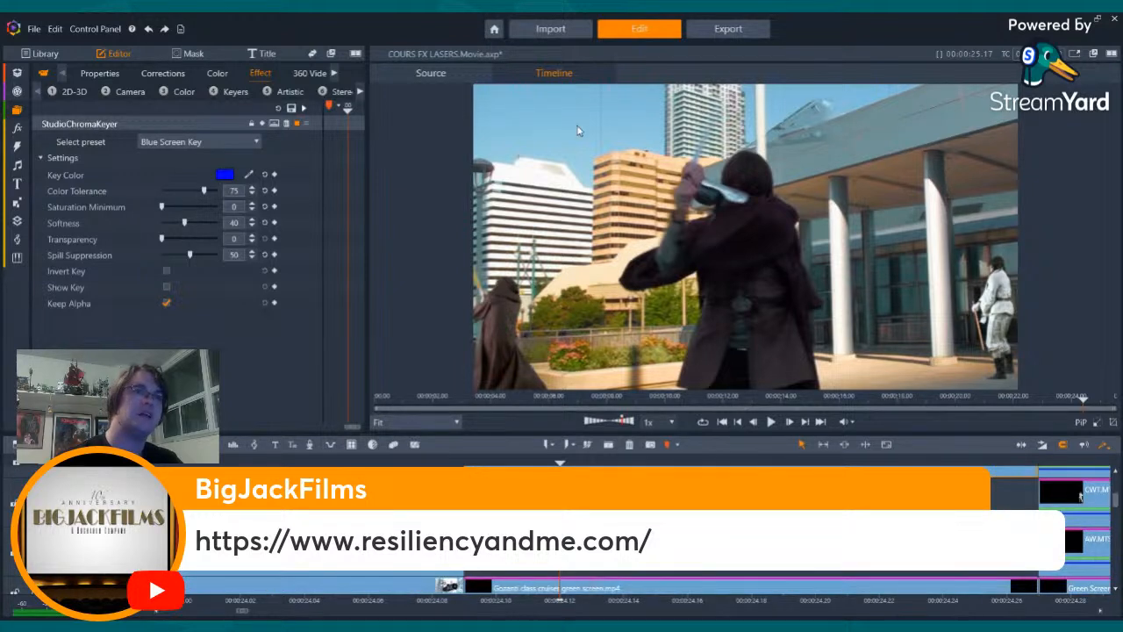
scroll(1116, 504, down, 3)
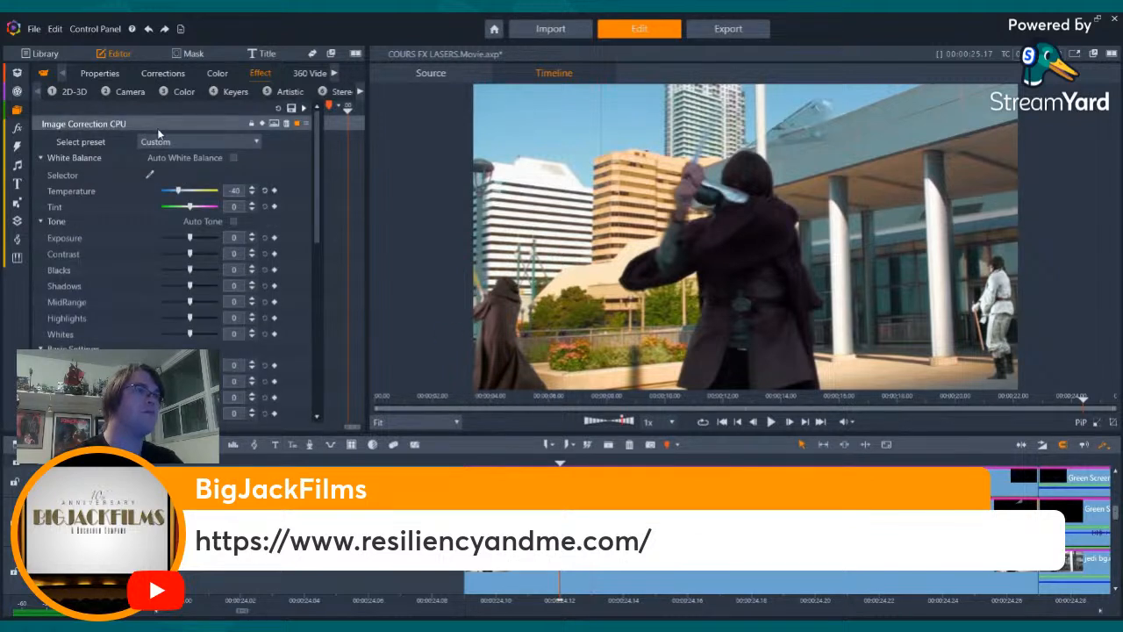
click(157, 126)
click(140, 138)
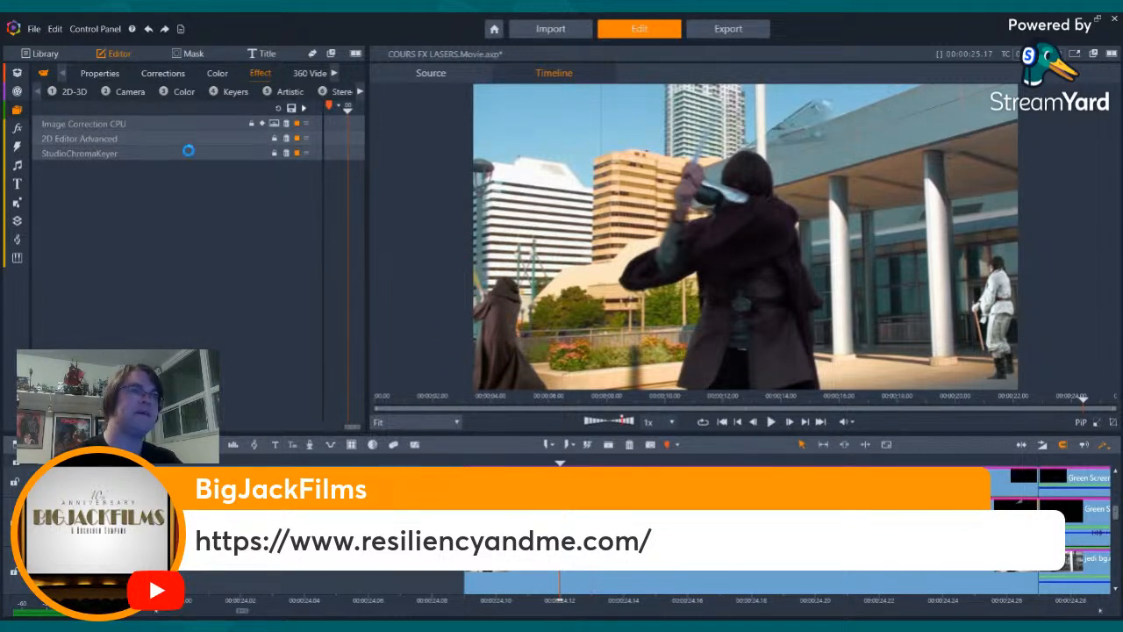
drag(189, 189, 178, 188)
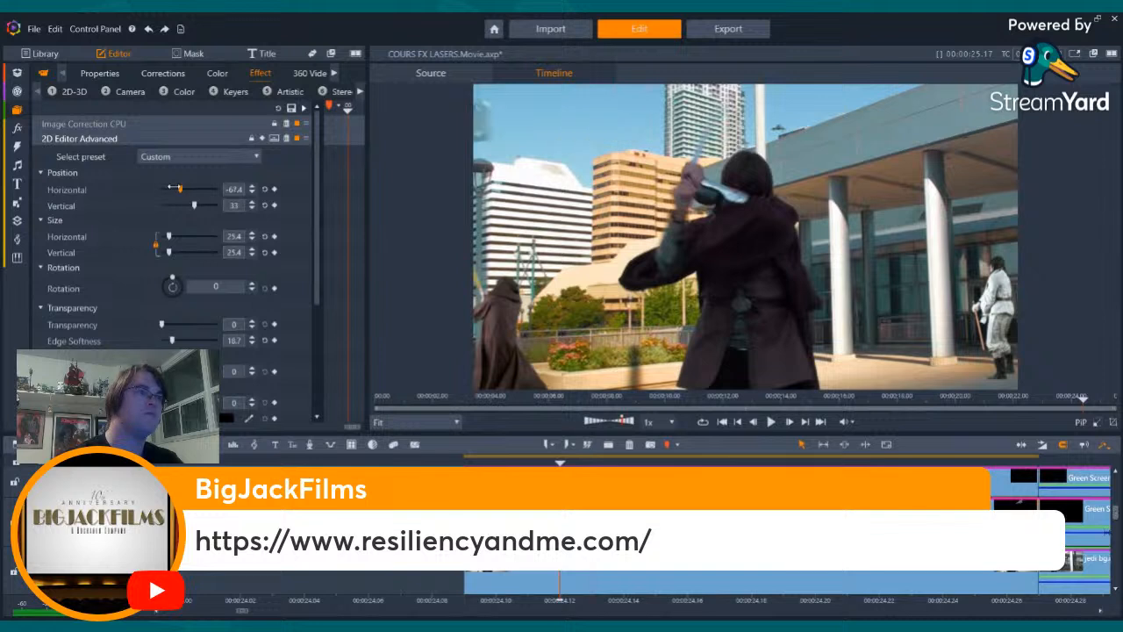
drag(173, 189, 177, 188)
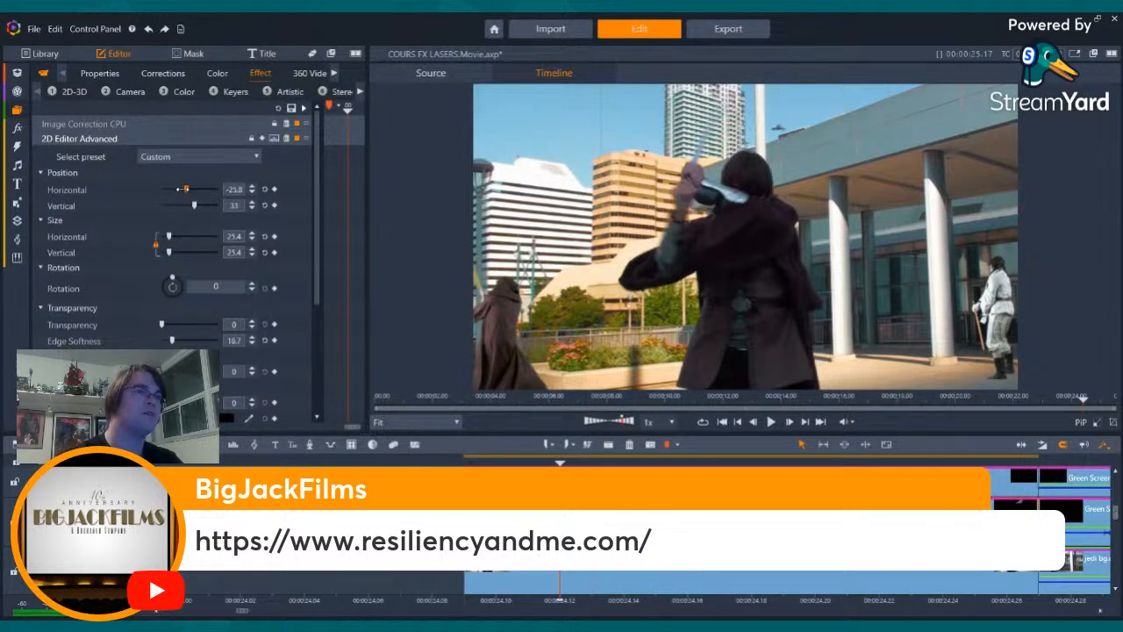
drag(181, 188, 186, 190)
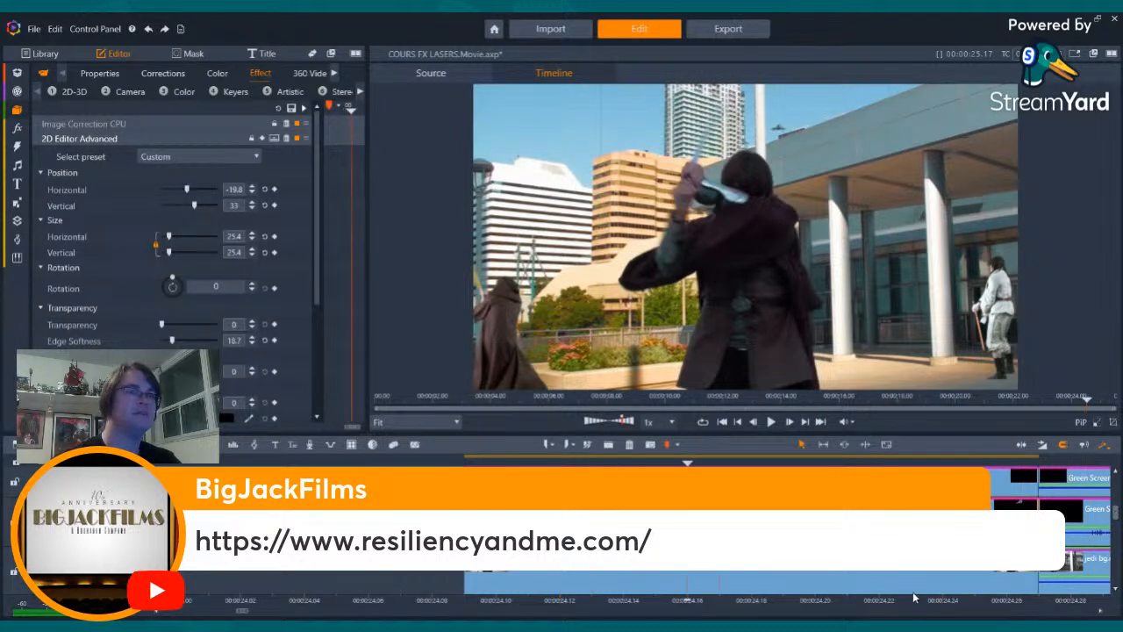
key(Left)
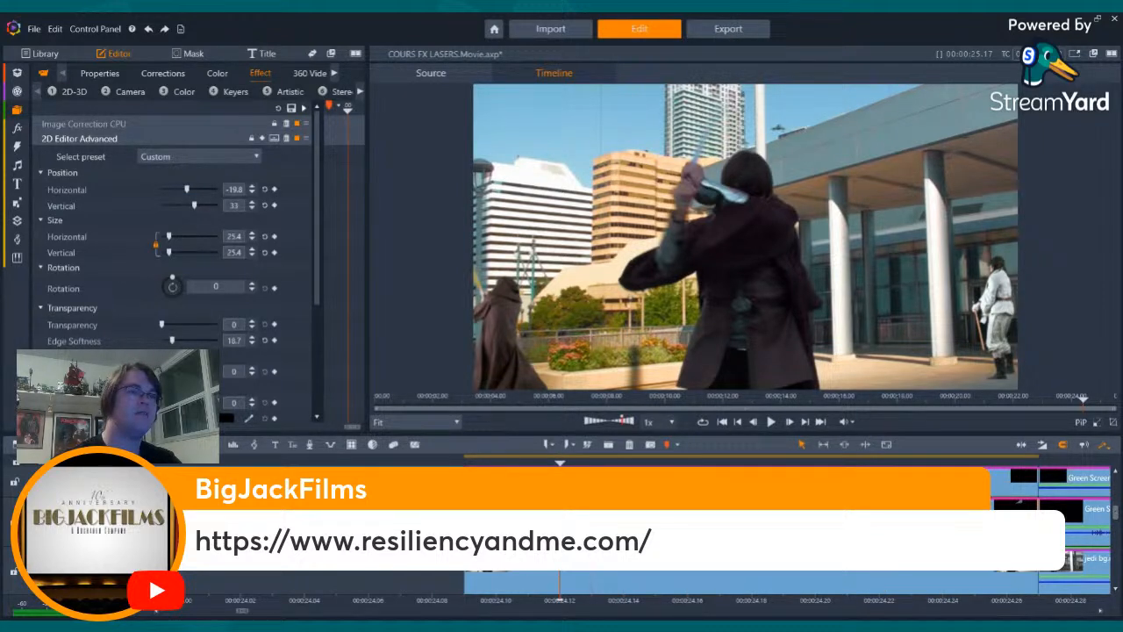
- Set the horizontal position of the ship clip on the track above to -23.9 in 2D Editor Advanced
click(544, 521)
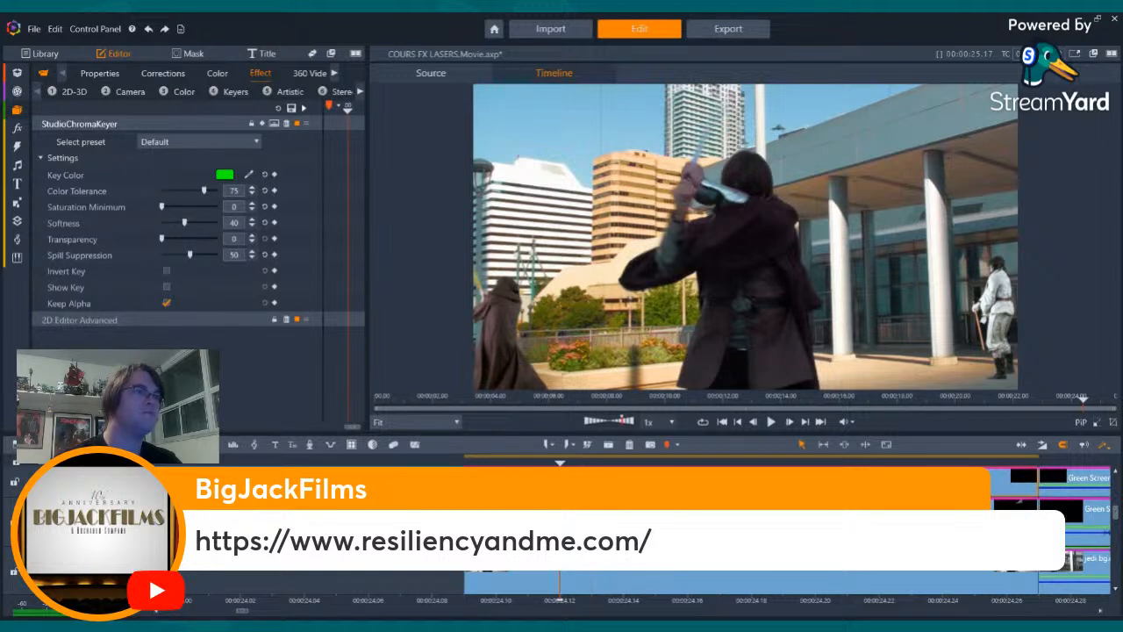
click(85, 321)
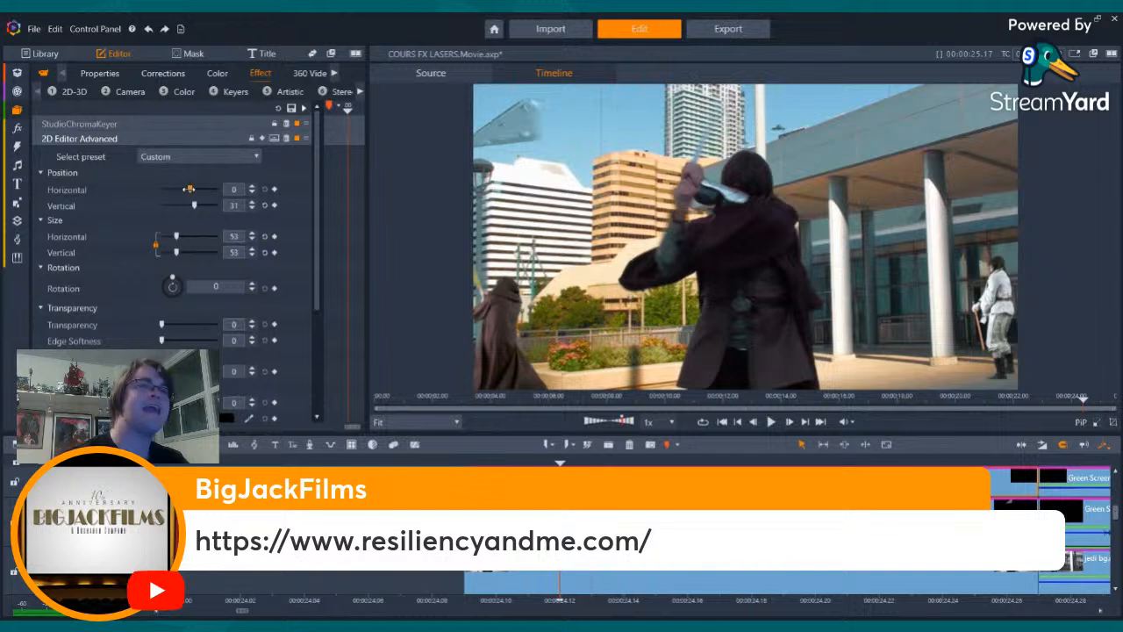
drag(194, 189, 185, 188)
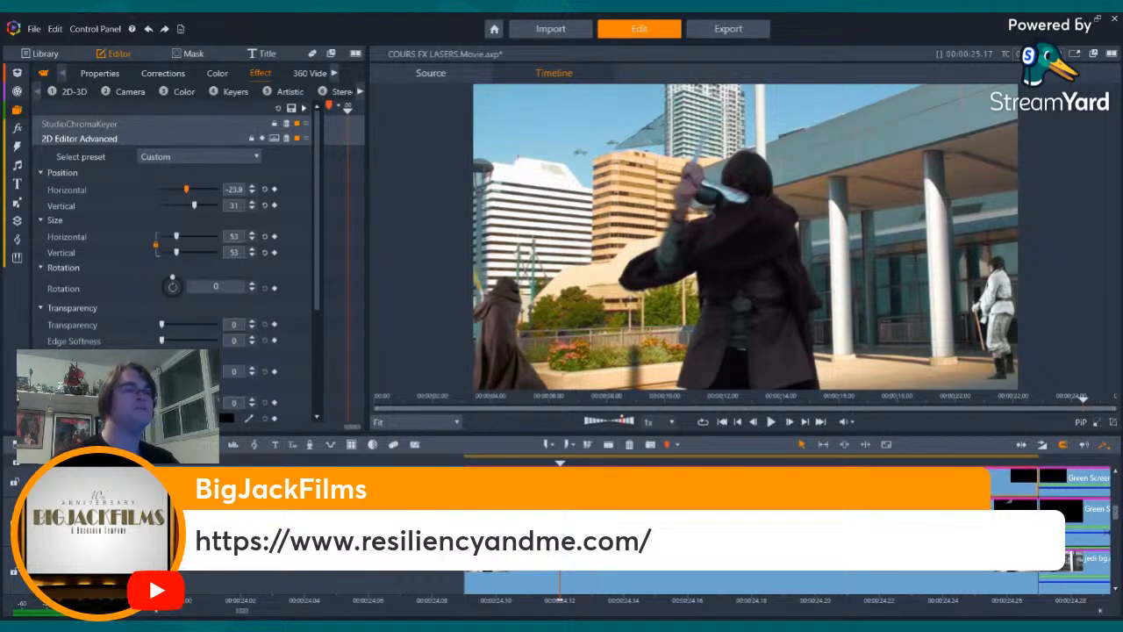
- Set the image-corrected ship clip's horizontal position to -31.7 and its edge softness to 2.2 in 2D Editor Advanced
click(566, 559)
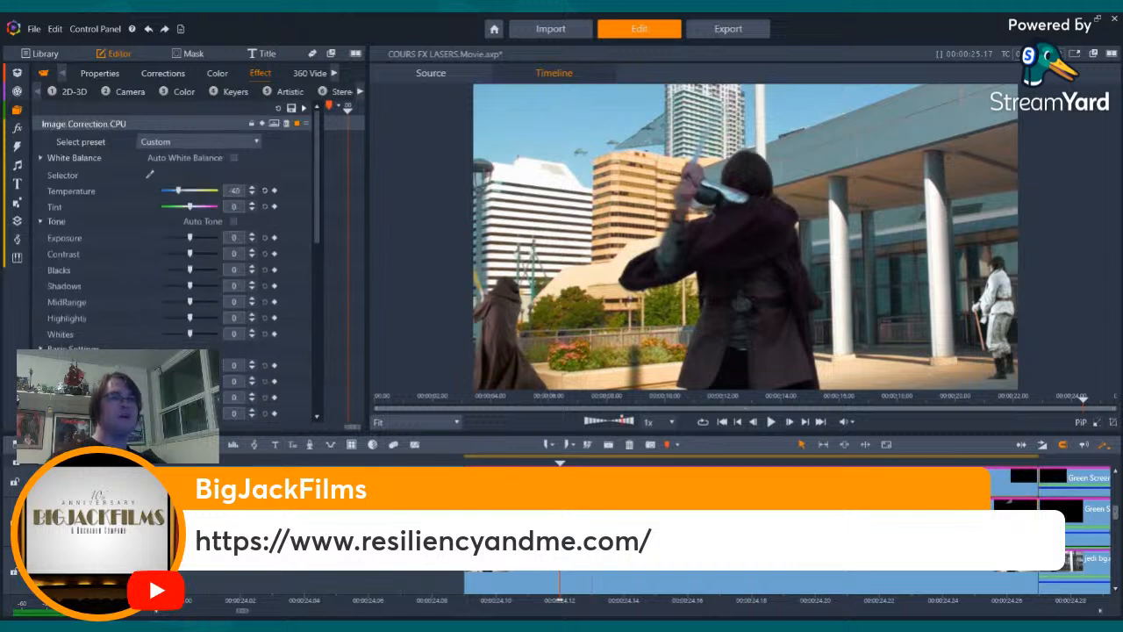
click(182, 124)
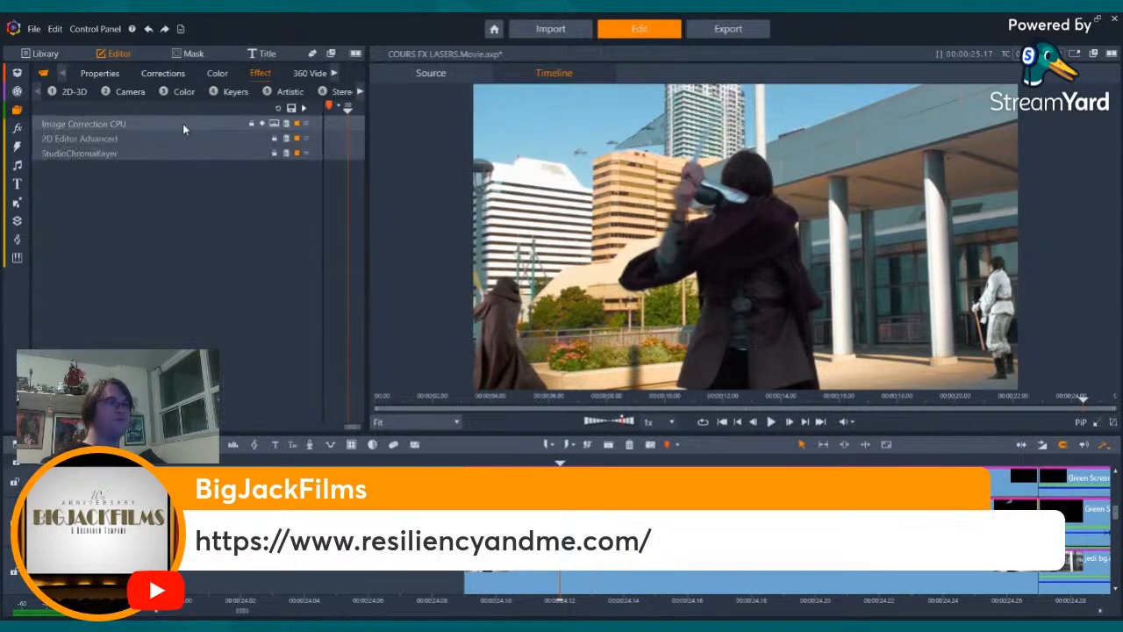
click(166, 138)
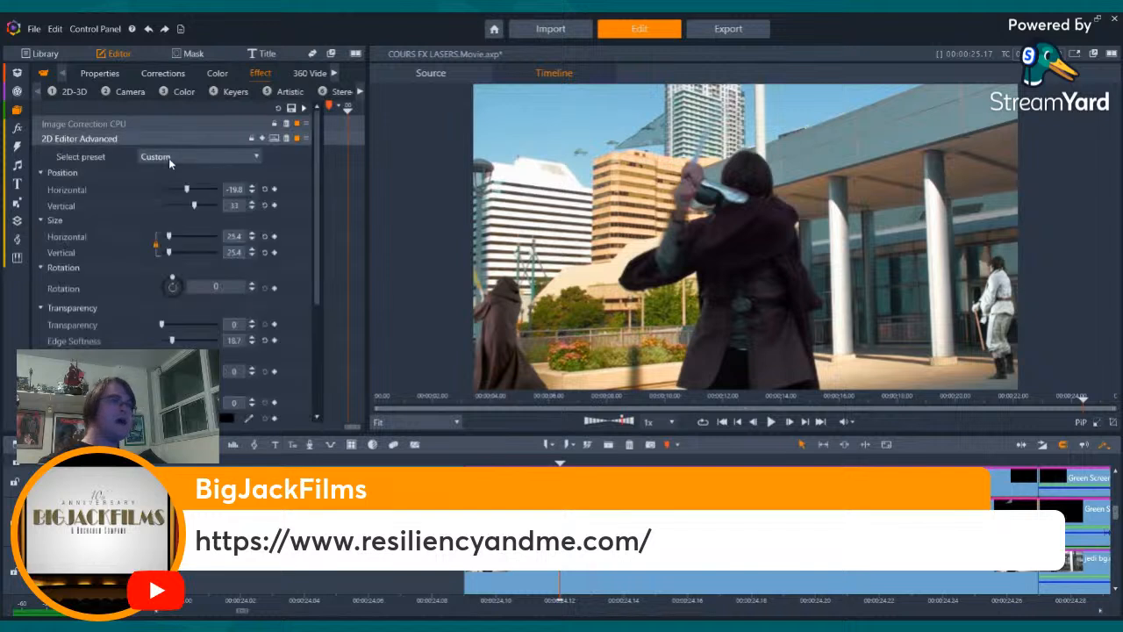
drag(184, 190, 183, 190)
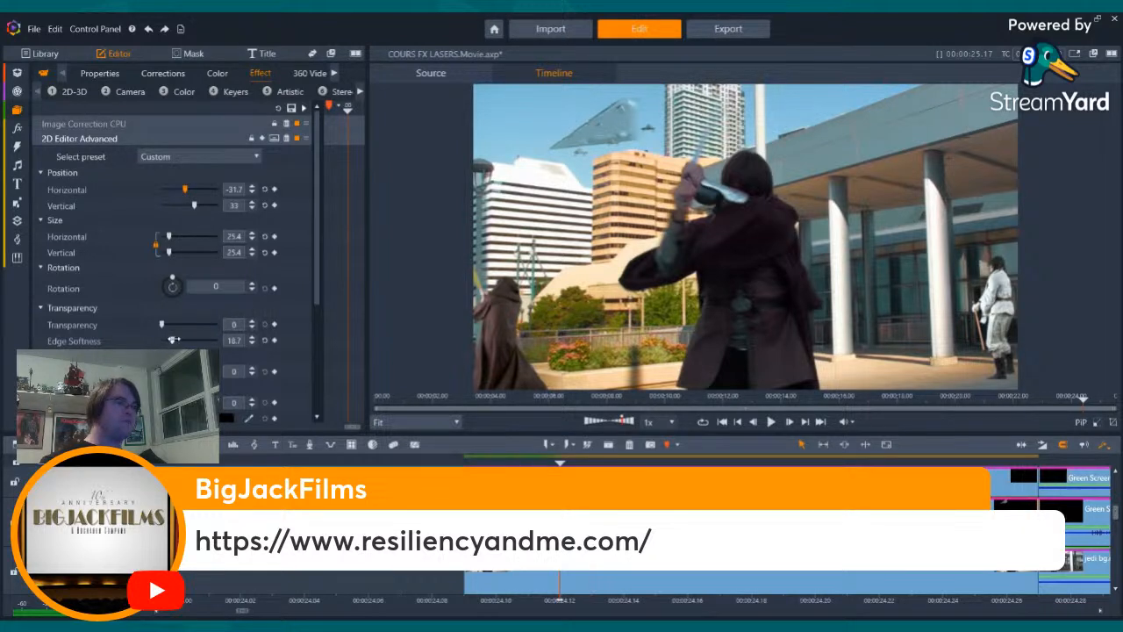
drag(175, 339, 163, 339)
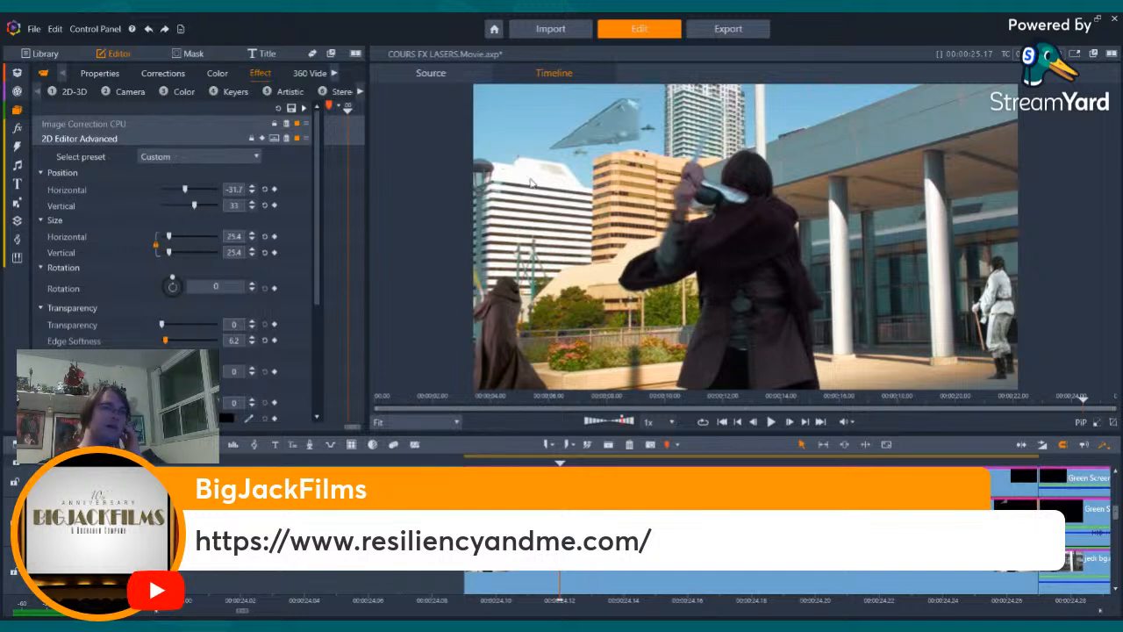
scroll(187, 316, down, 5)
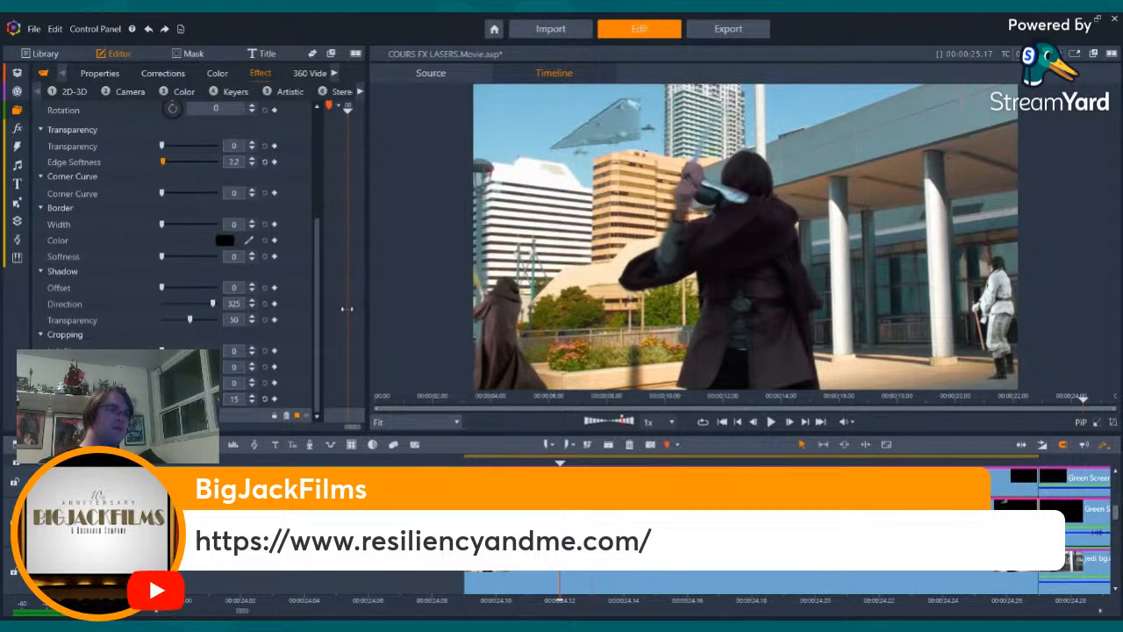
scroll(322, 271, up, 5)
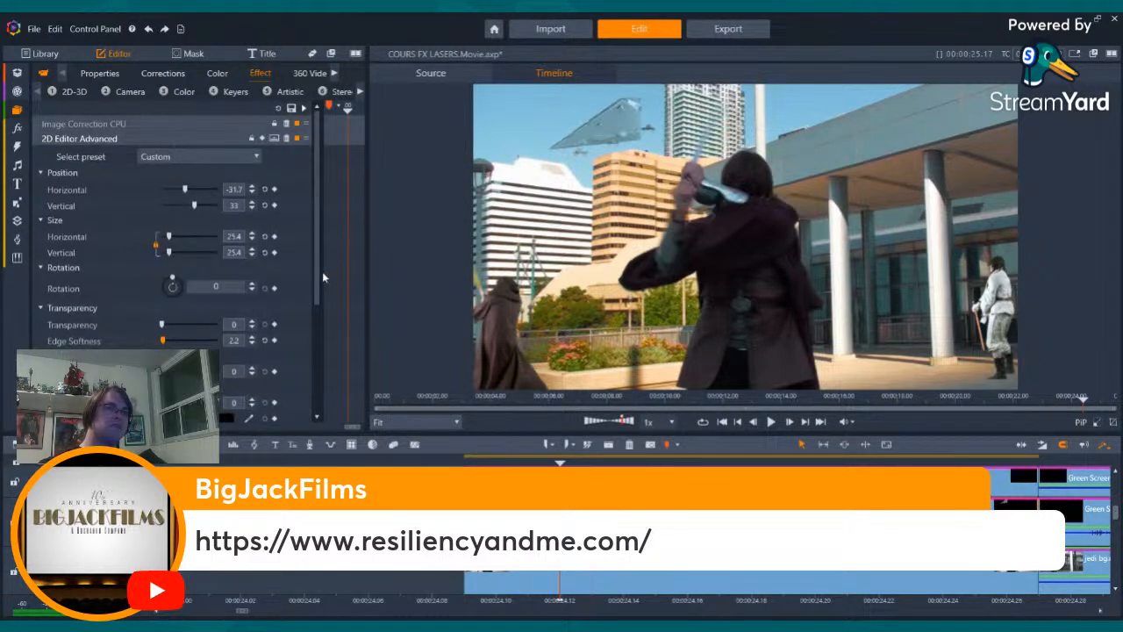
scroll(322, 271, down, 5)
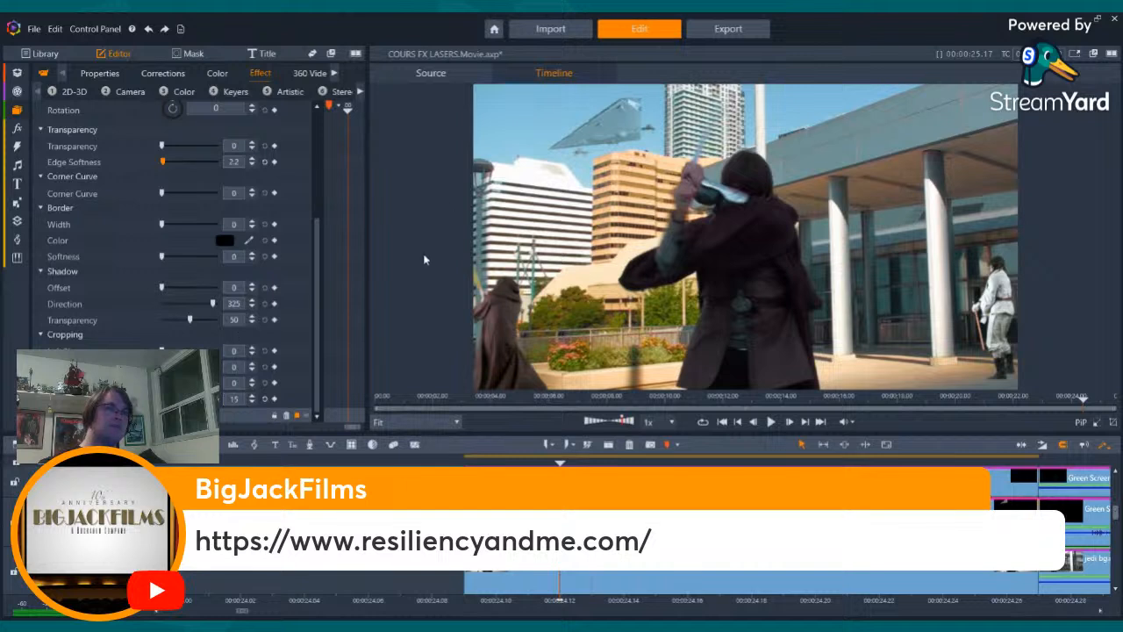
- Set the image-corrected ship clip's horizontal position to -23.7 in 2D Editor Advanced
scroll(328, 238, up, 5)
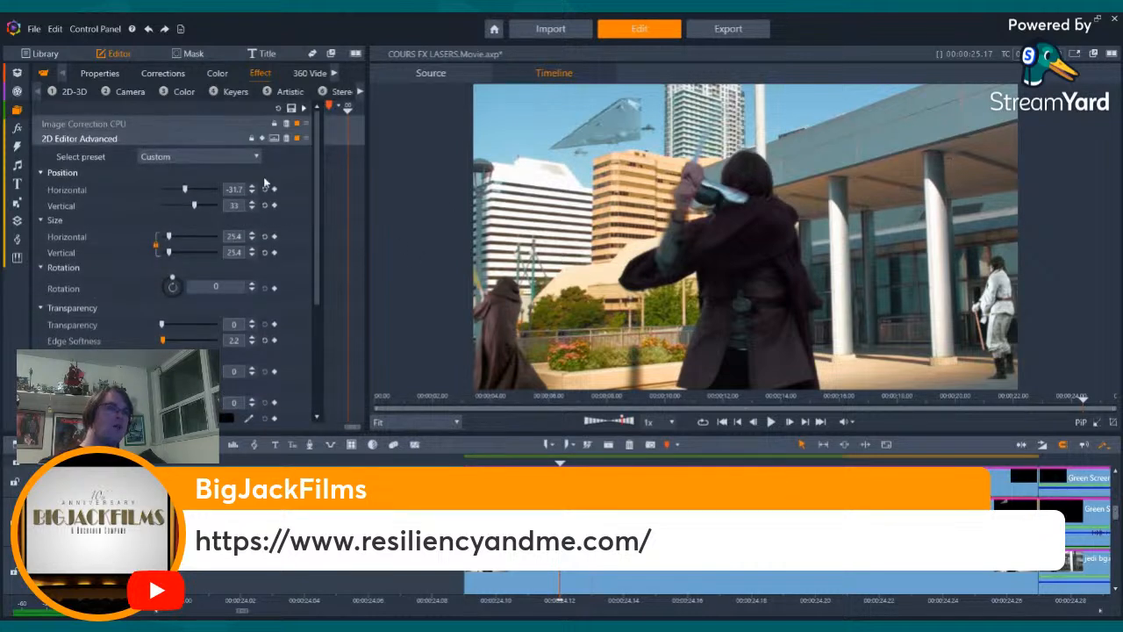
click(251, 186)
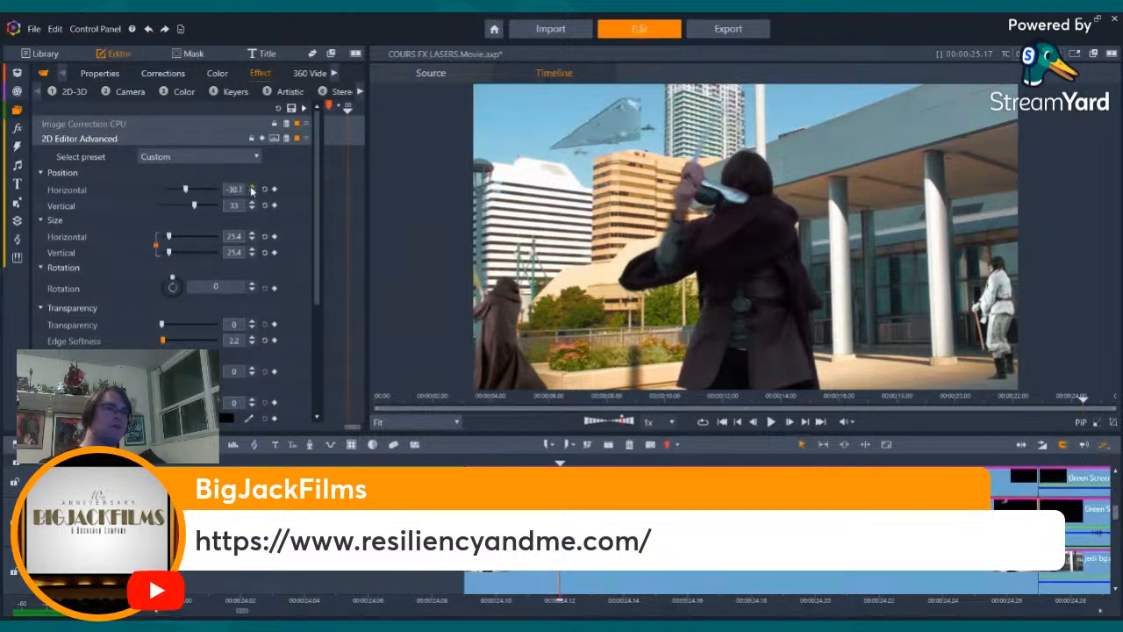
click(252, 187)
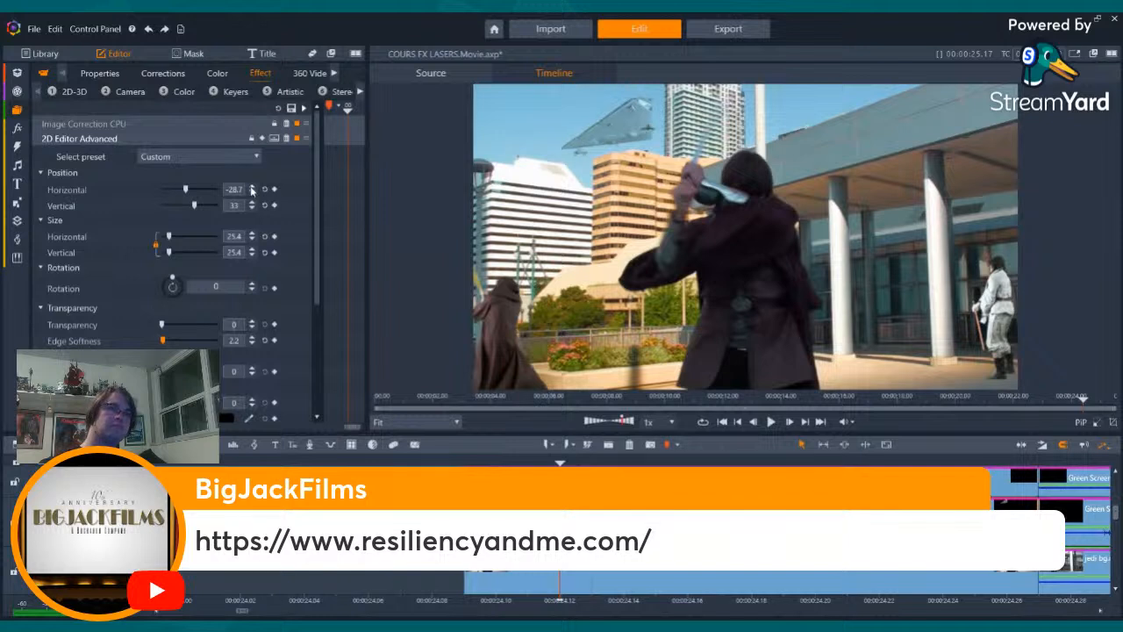
click(252, 187)
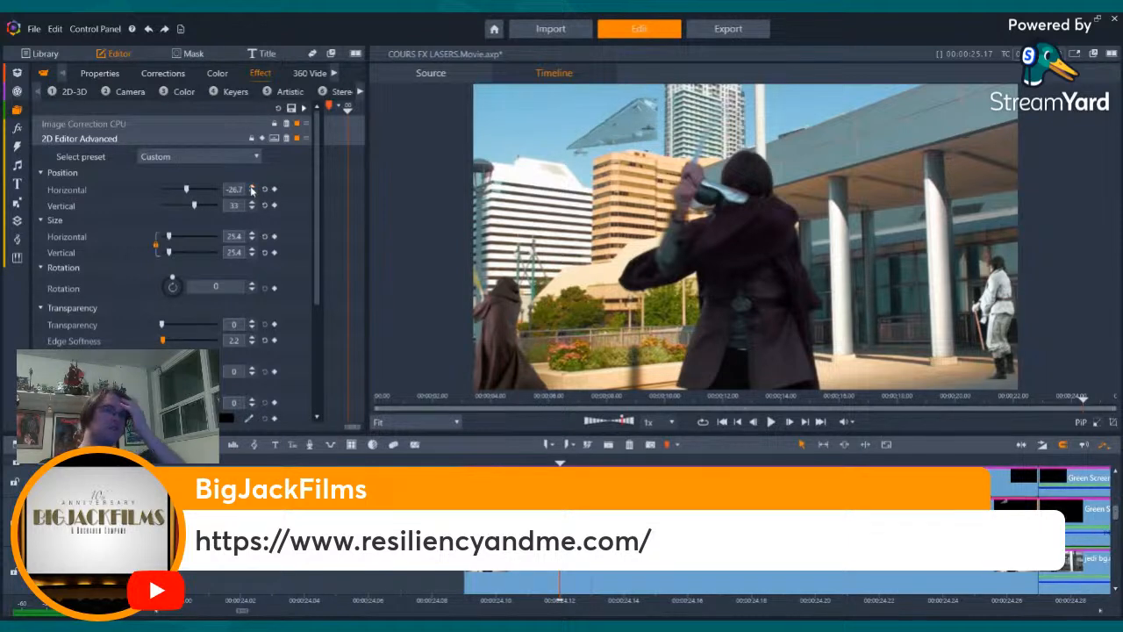
click(252, 187)
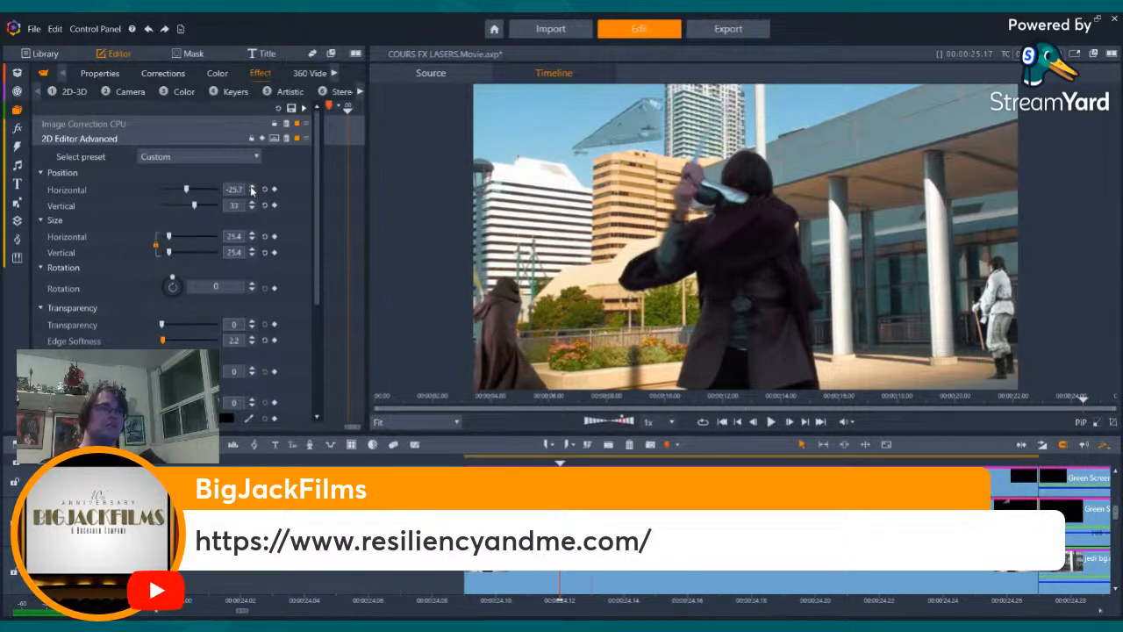
click(252, 187)
click(252, 187)
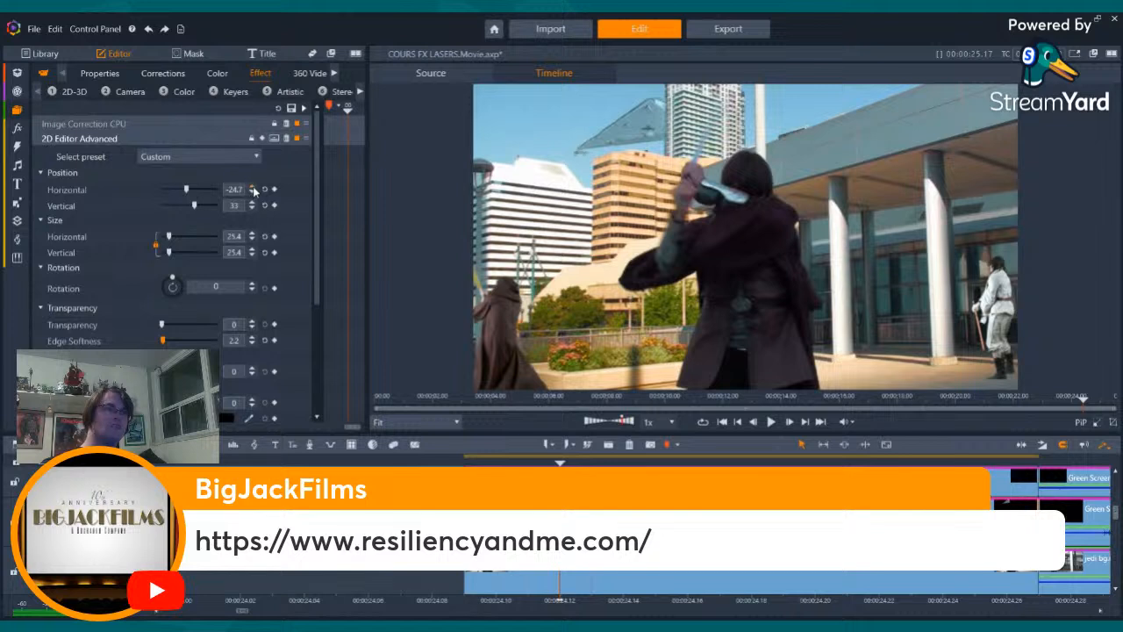
click(252, 187)
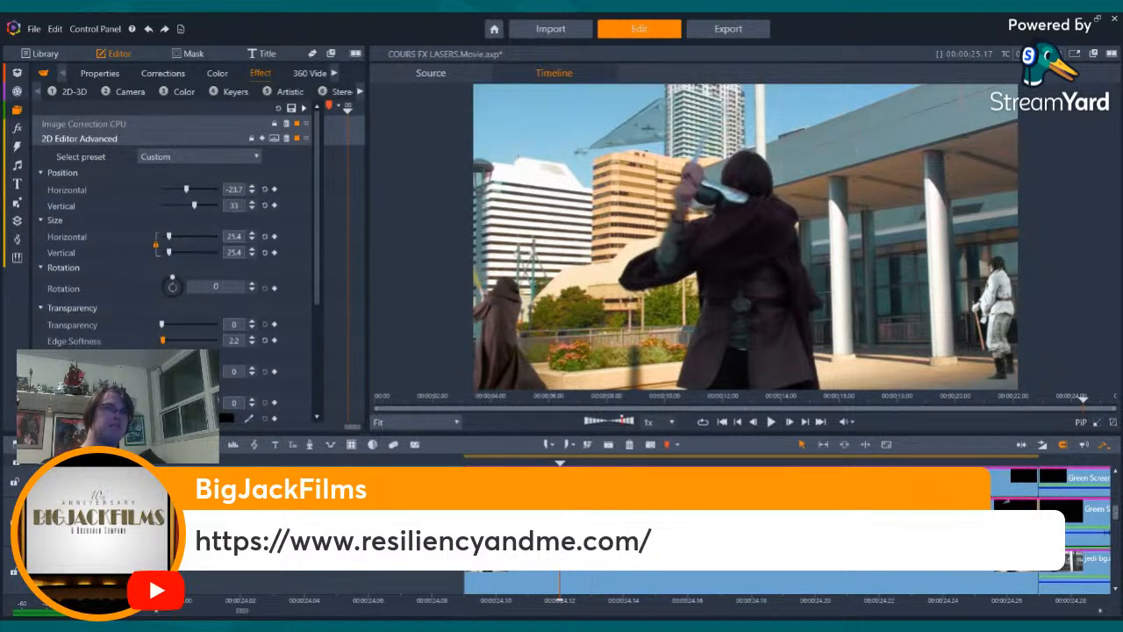
- Step forward and back through the shot's frames to check the ship's placement against the tower and the moving swordsman
key(Right)
key(Right)
key(Right)
key(Right)
key(Right)
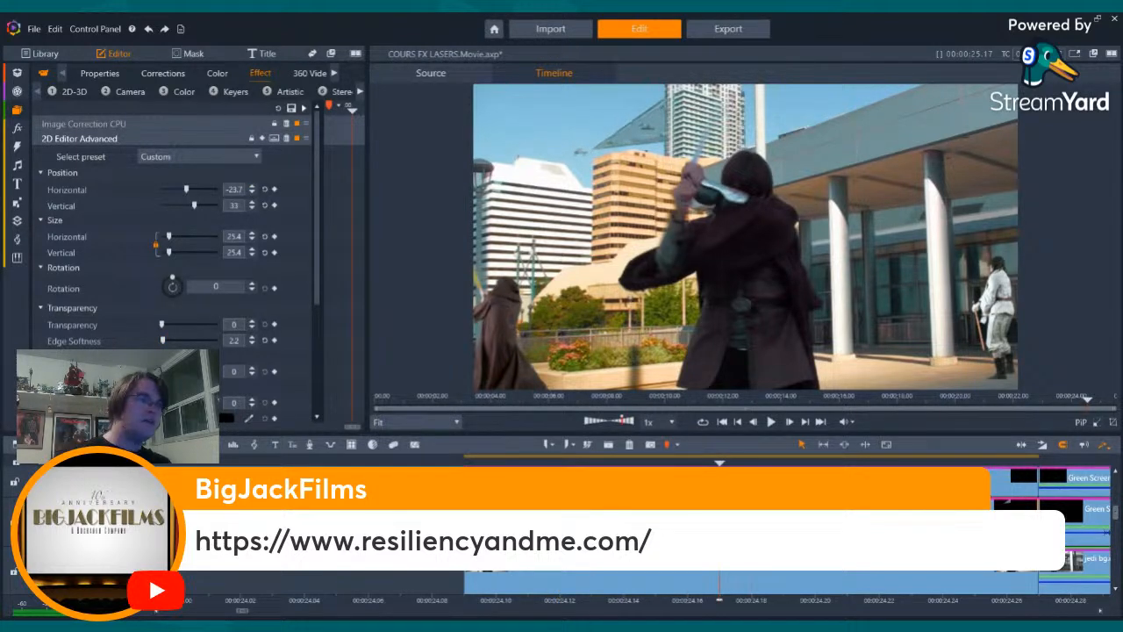
key(Right)
key(Right)
key(Right)
key(Right)
key(Right)
key(Right)
key(Right)
key(Right)
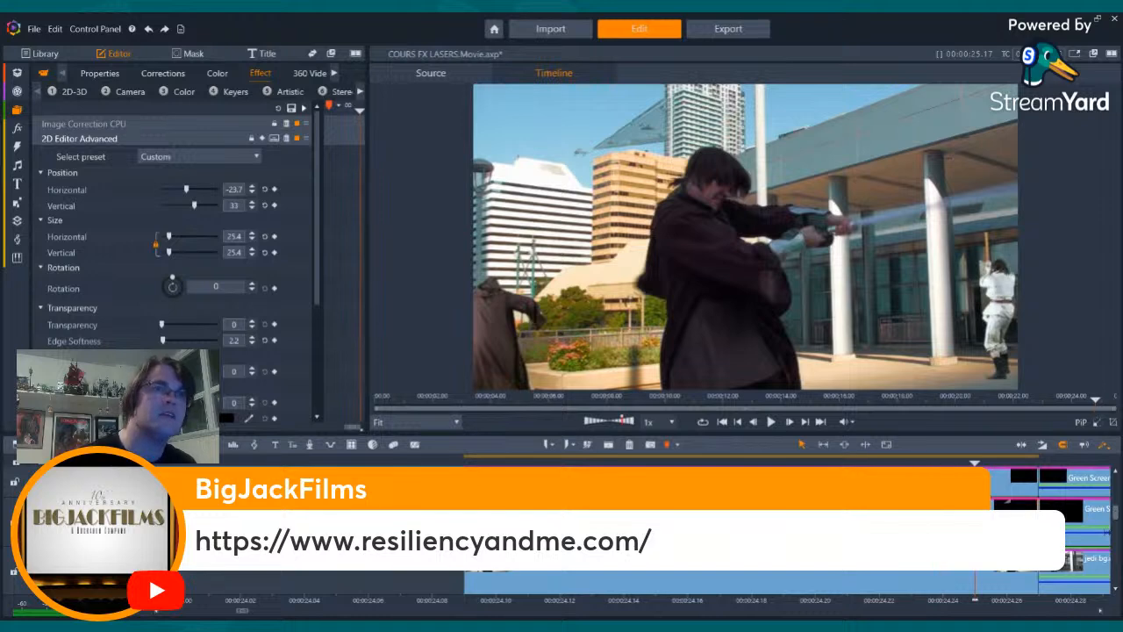
key(Right)
key(Right)
key(Left)
key(Left)
key(Left)
key(Left)
key(Left)
key(Left)
key(Left)
key(Left)
key(Left)
key(Left)
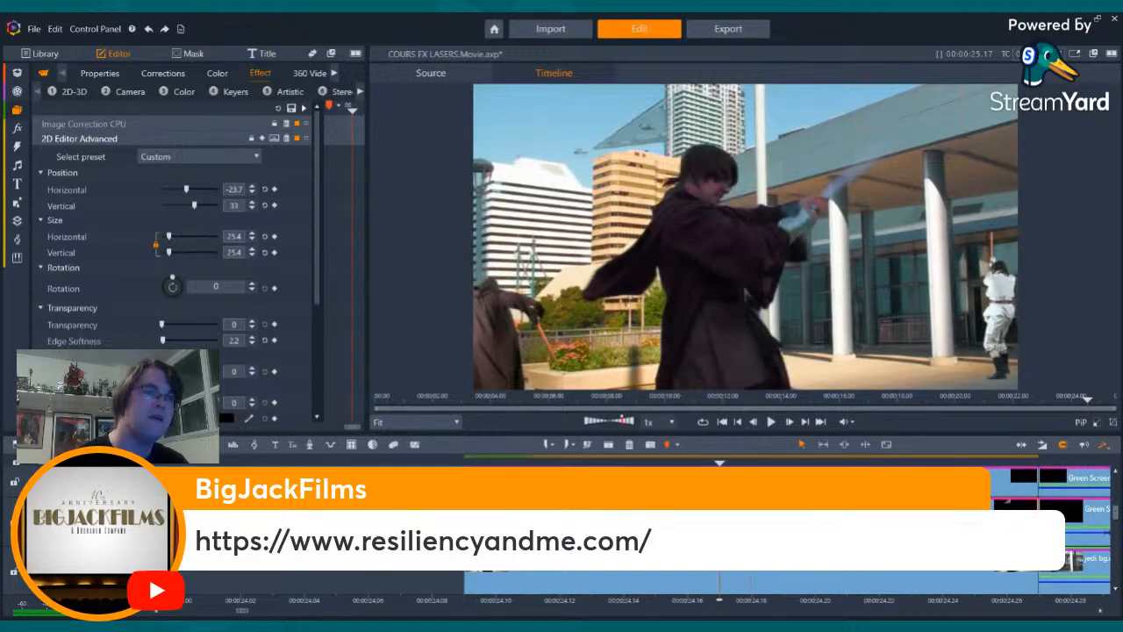
key(Left)
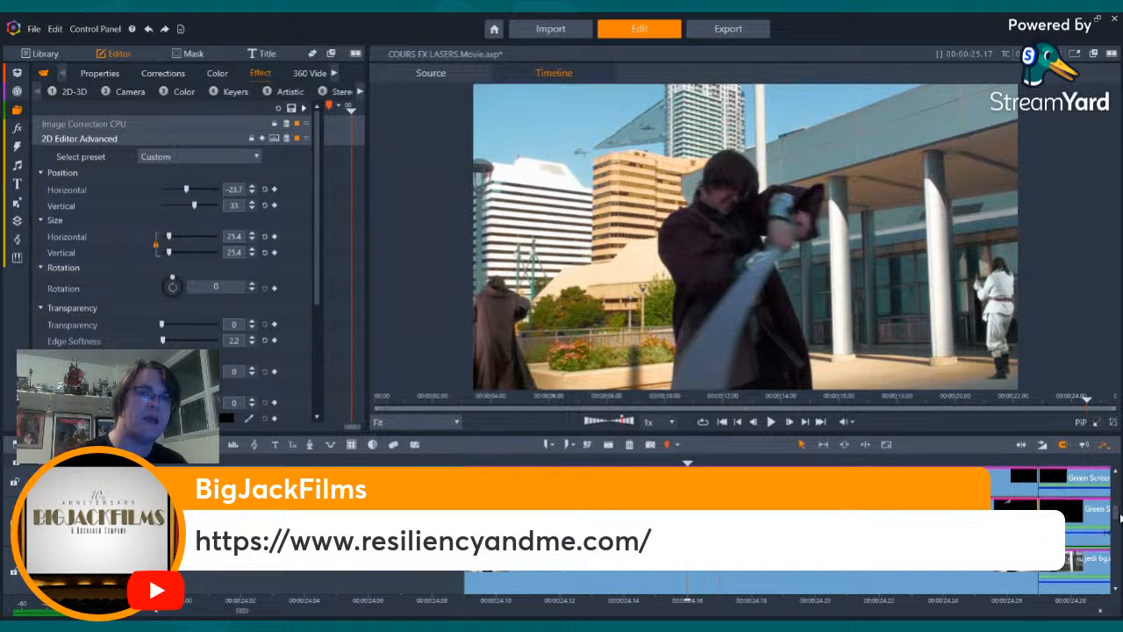
- Set Saturation Minimum to 10 in the swordsman clip's StudioChromaKeyer
drag(1120, 517, 1116, 503)
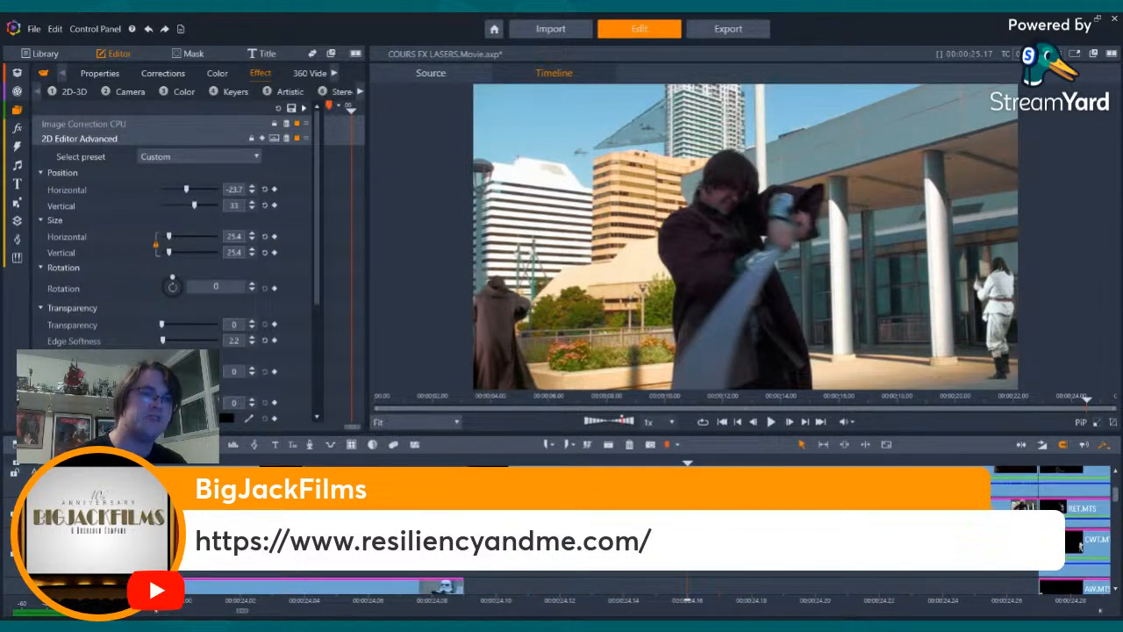
click(754, 539)
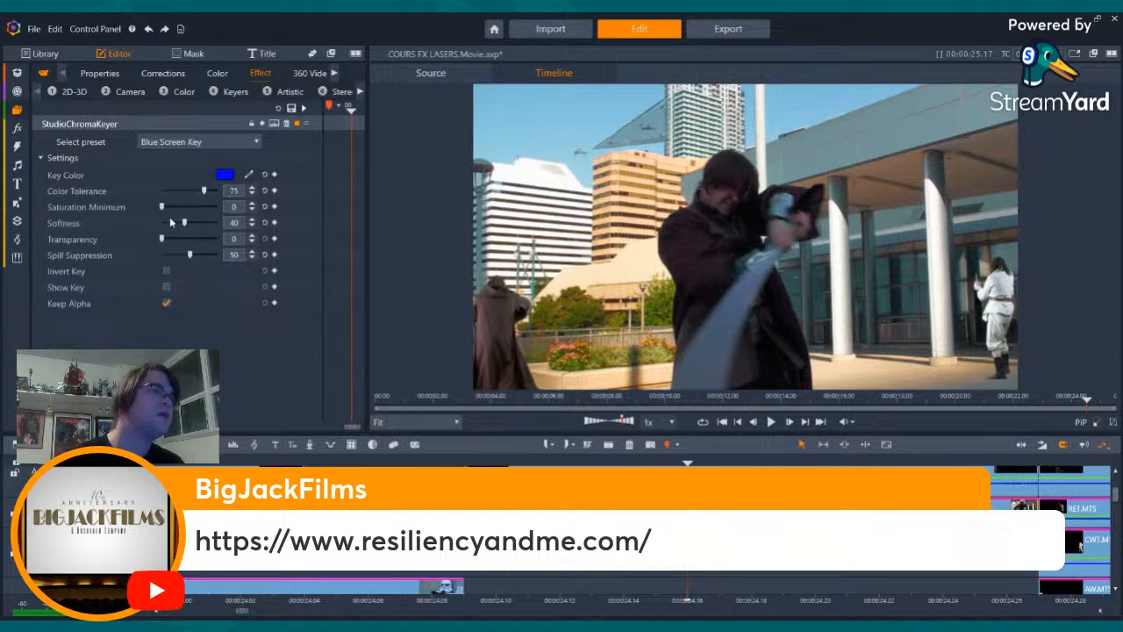
click(235, 208)
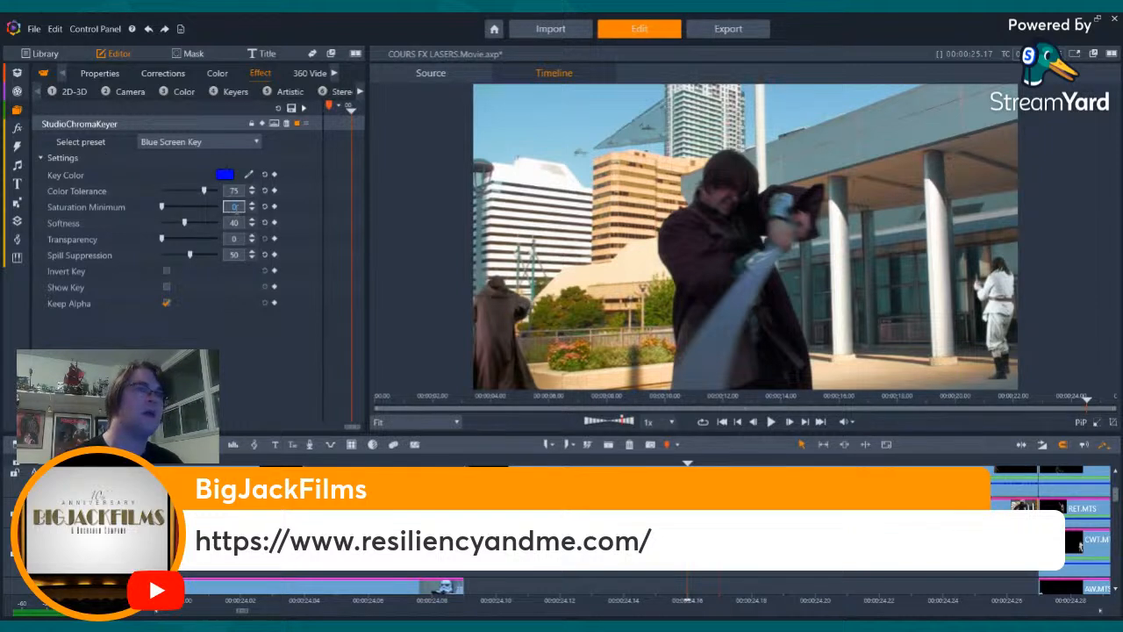
text(10)
key(Return)
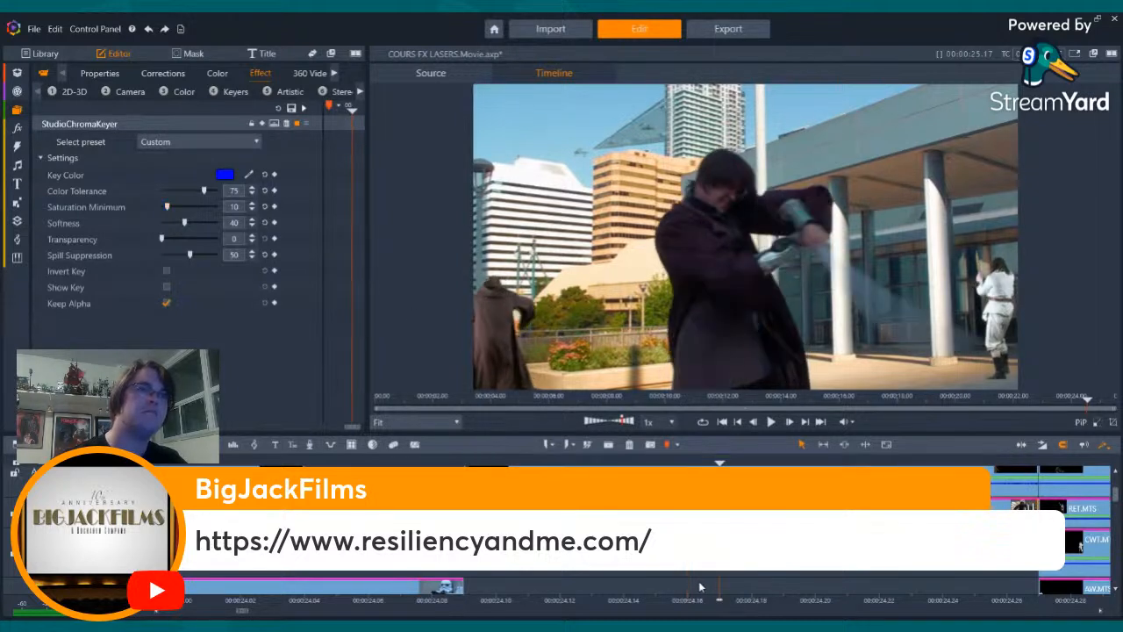
- Add Image Correction to the swordsman clip, set its saturation to -29, and check the result at an earlier frame
click(189, 88)
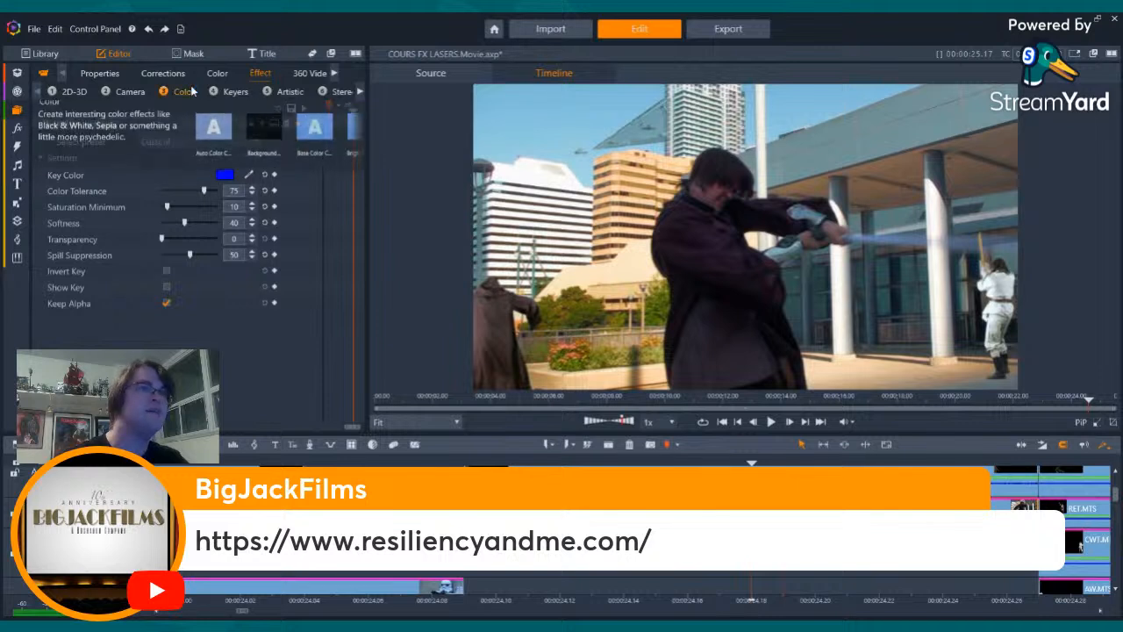
click(356, 147)
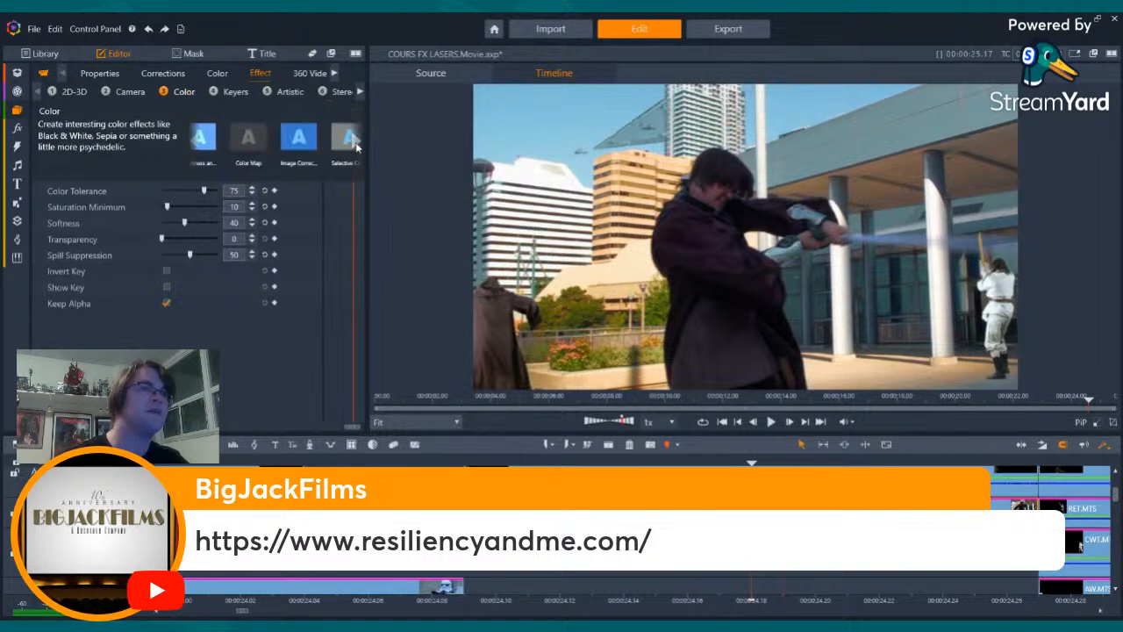
click(289, 139)
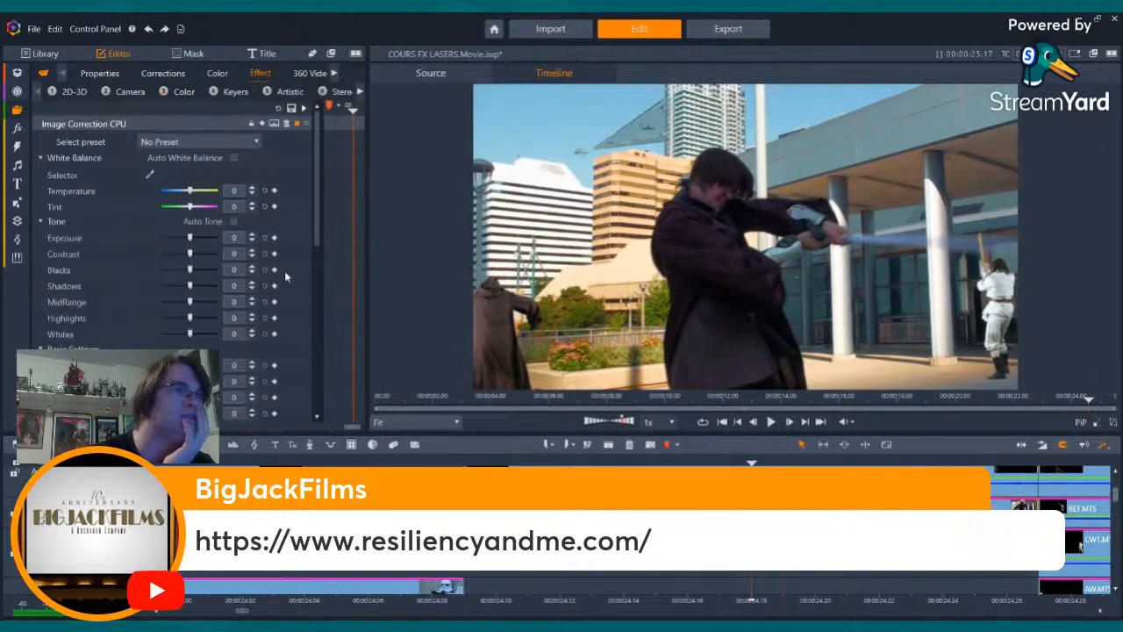
scroll(206, 333, down, 2)
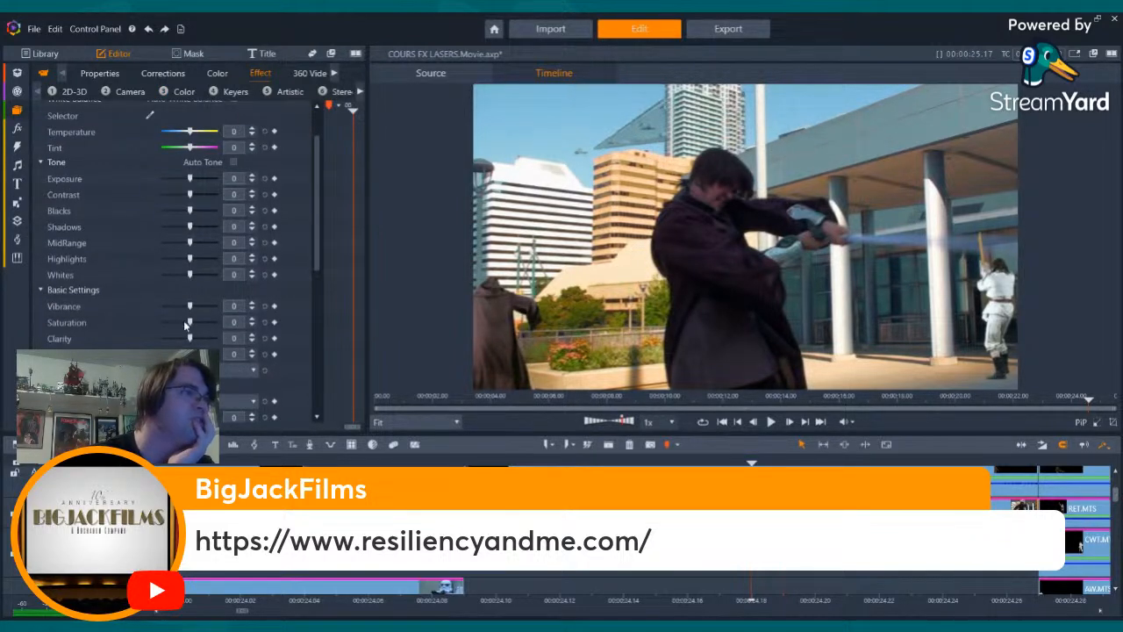
mouse_move(175, 321)
mouse_down()
mouse_move(162, 317)
mouse_move(176, 320)
mouse_up()
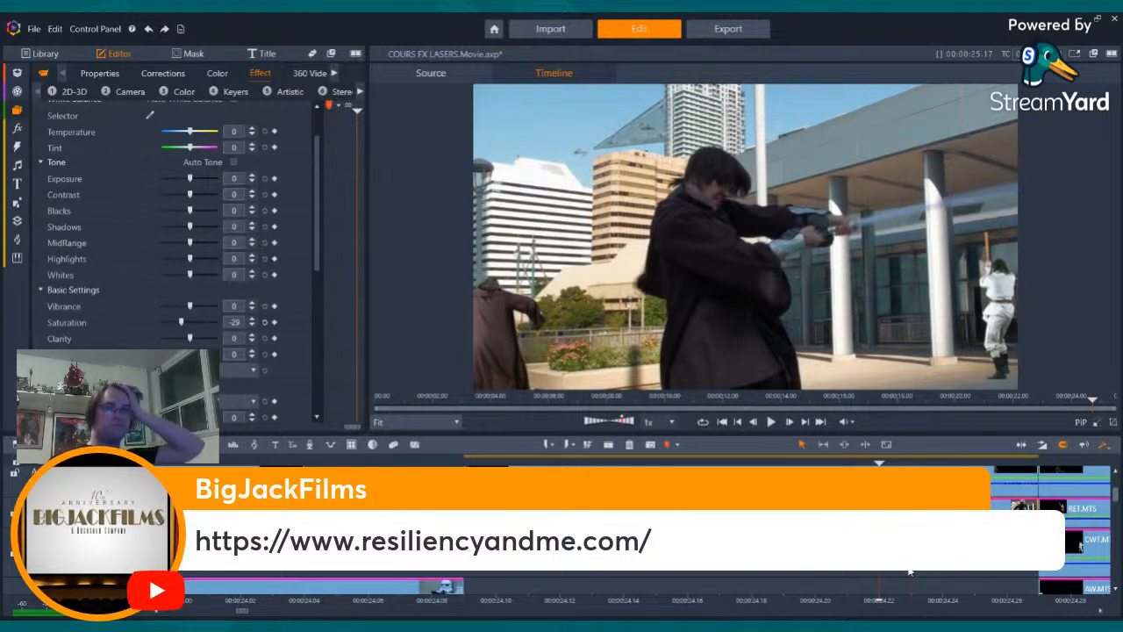
drag(910, 571, 591, 569)
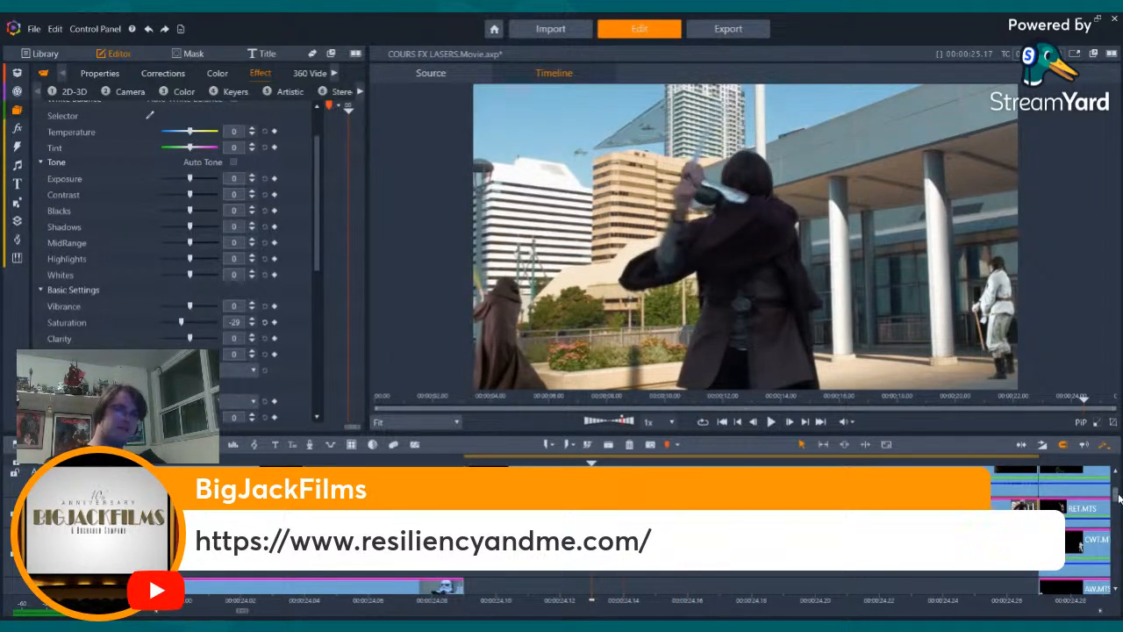
- Find the ship clip's source, Star Destroyer Firing Star Wars Green Screen 3D.mp4, in the library and show its scenes
scroll(1082, 502, up, 2)
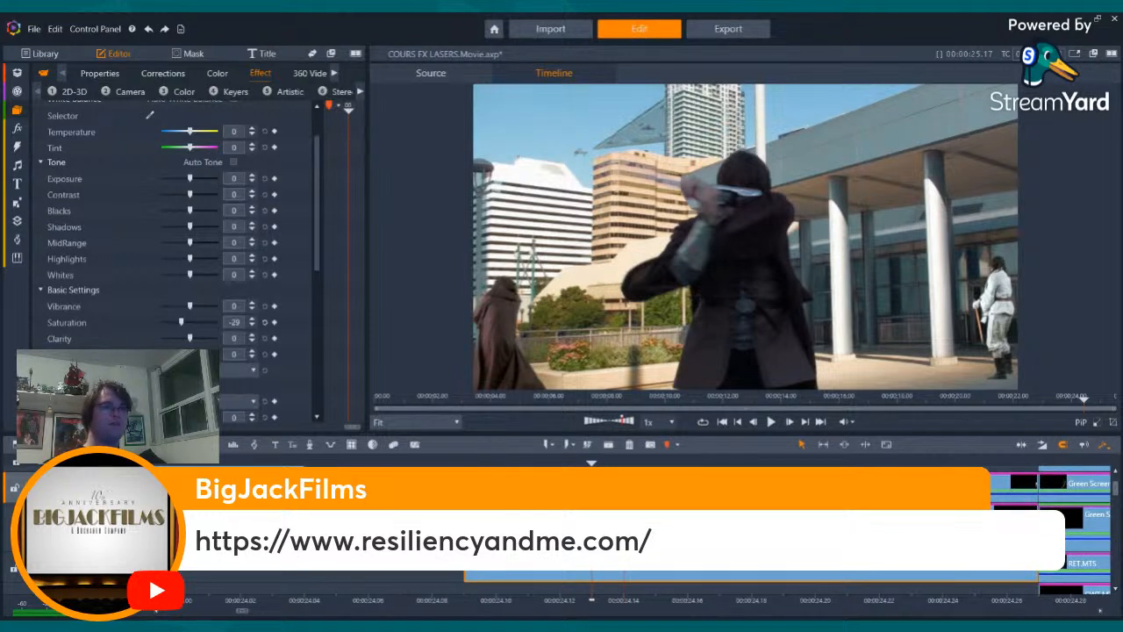
click(615, 521)
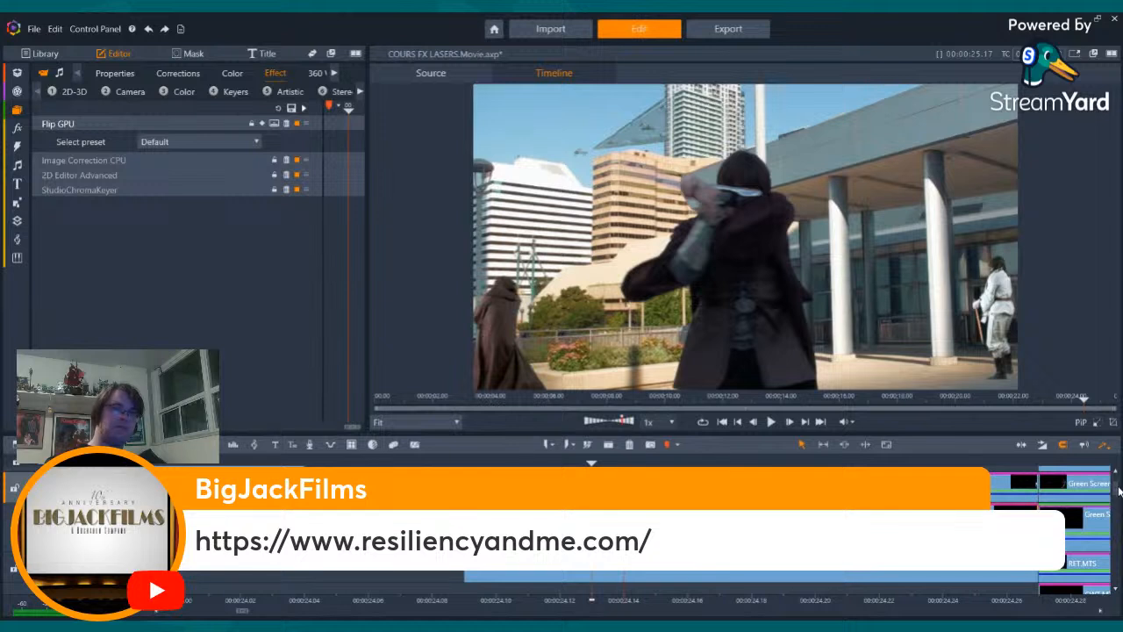
drag(1119, 491, 1118, 510)
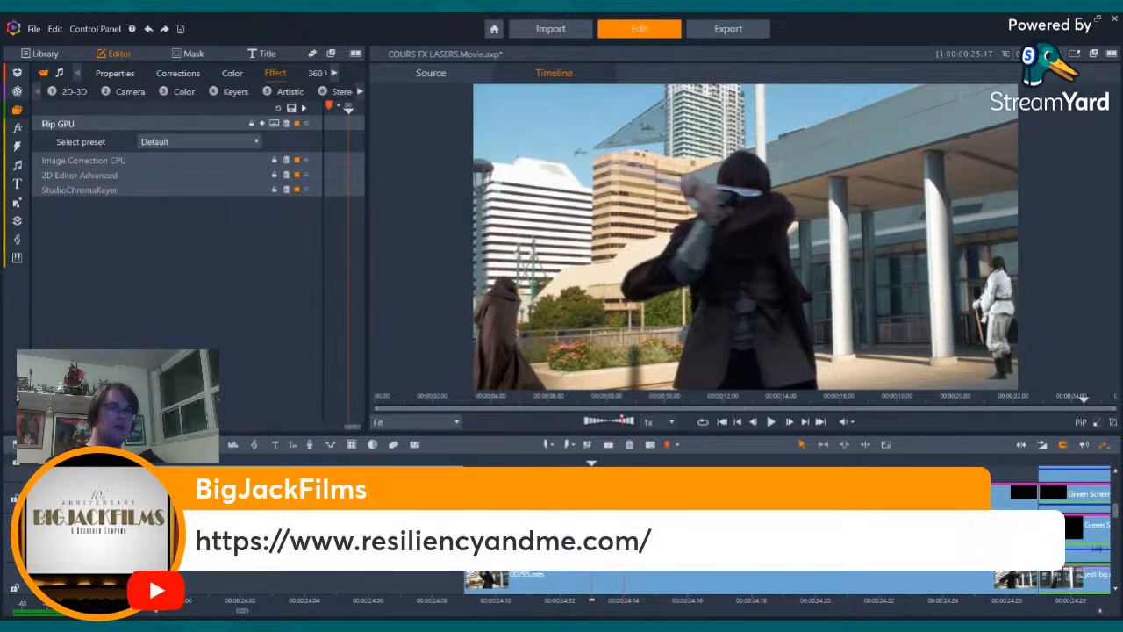
click(614, 542)
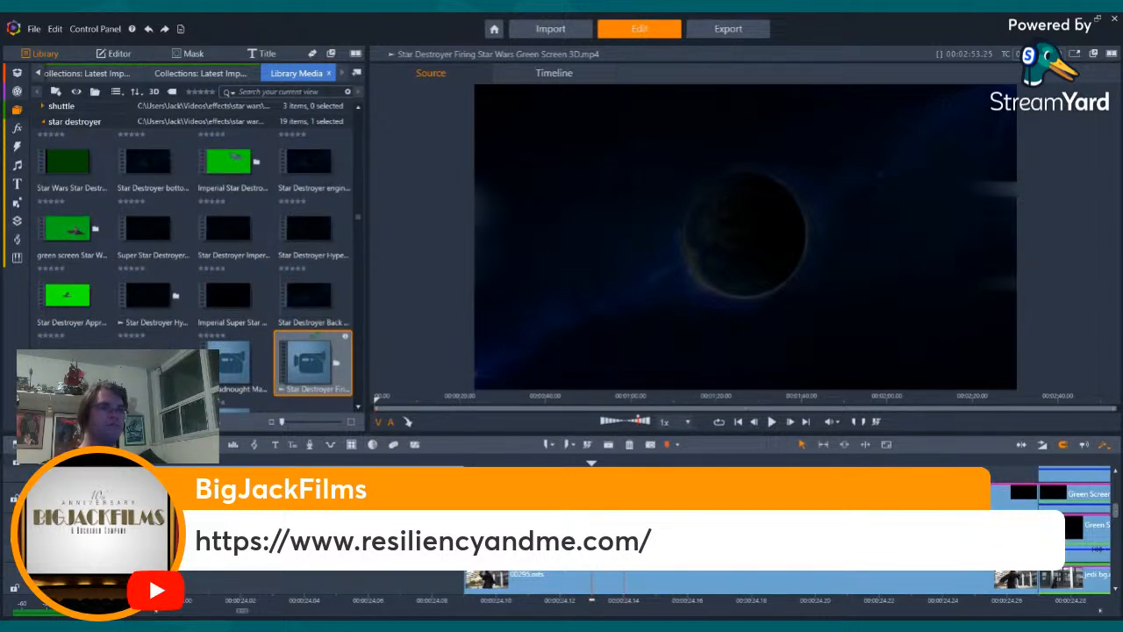
click(524, 460)
drag(523, 459, 588, 462)
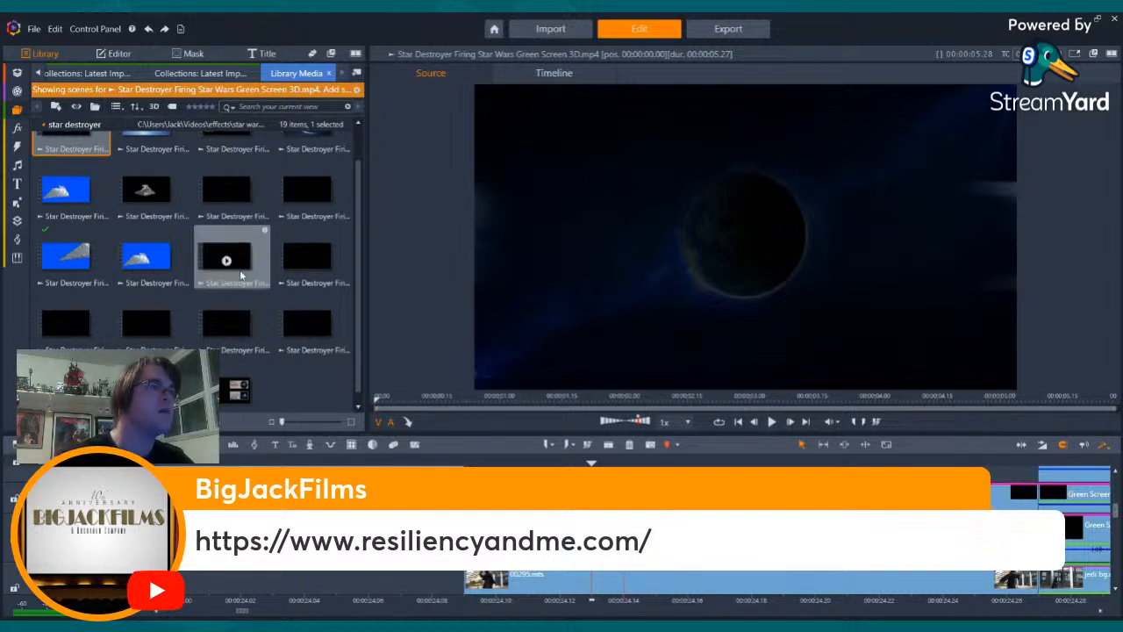
- Preview the blue-screen Star Destroyer scenes and place the one starting at 00:00:55.02 on the timeline at the shot's start
scroll(194, 263, up, 1)
click(145, 299)
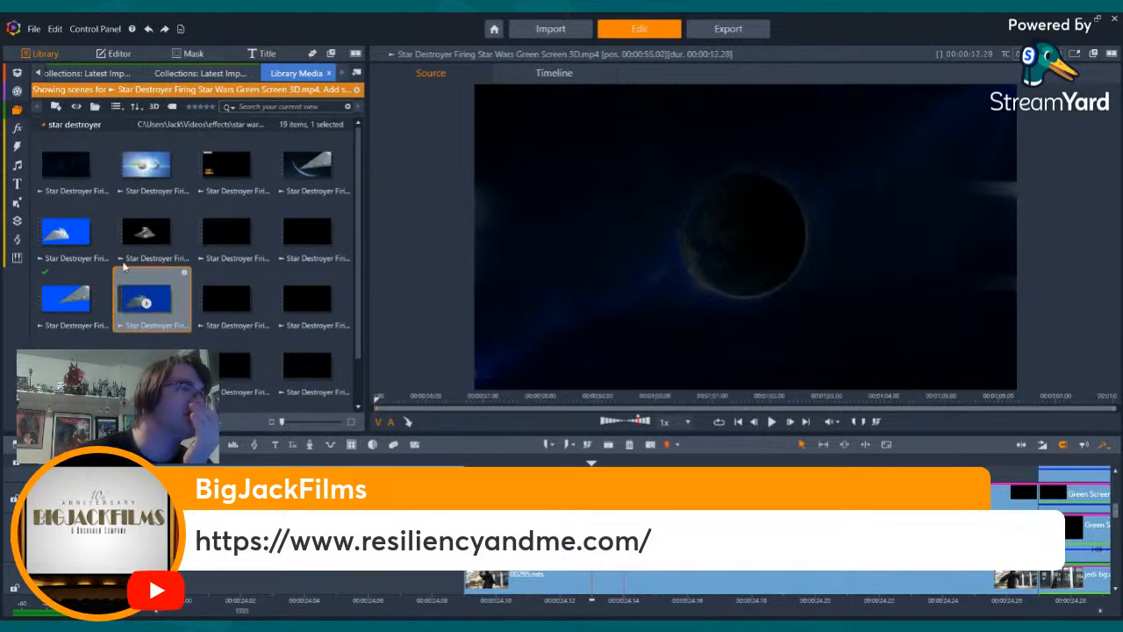
click(66, 228)
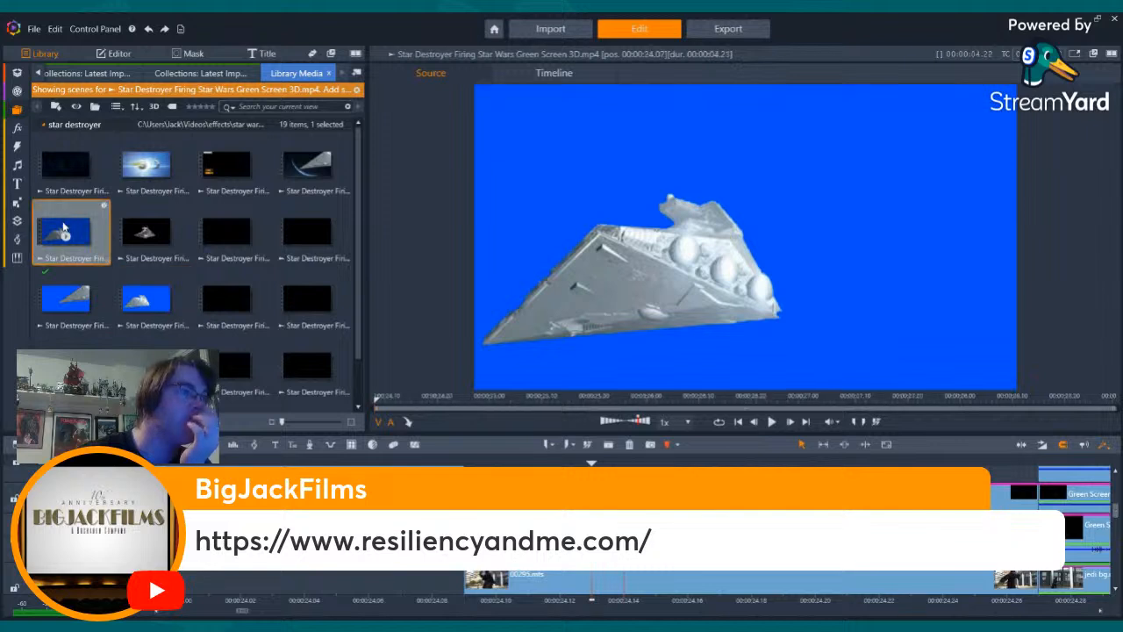
key(space)
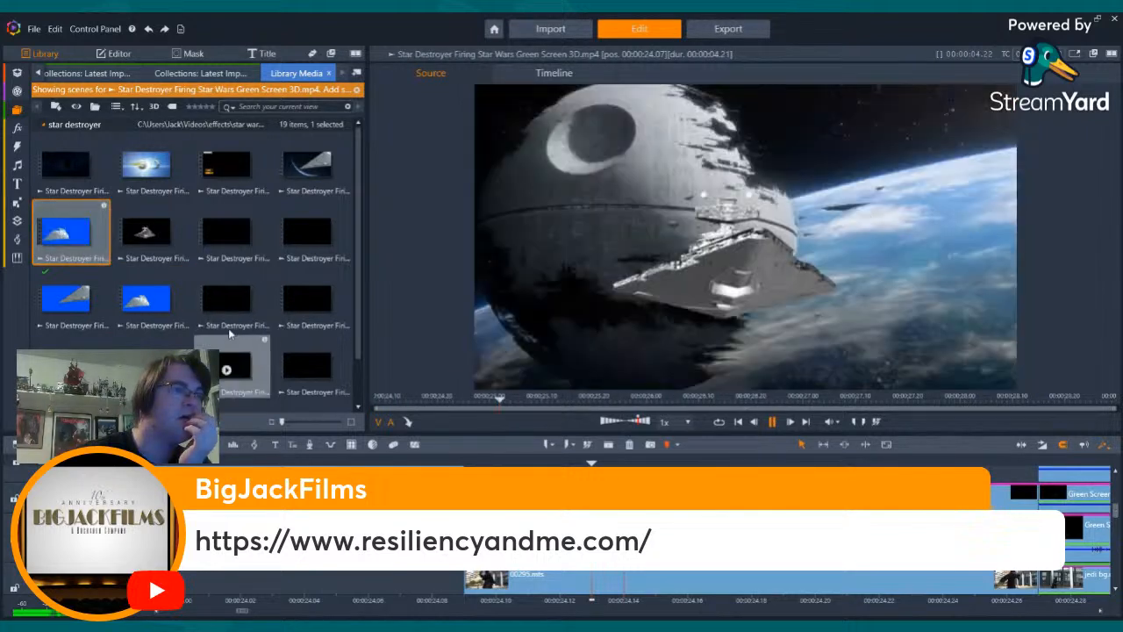
click(149, 299)
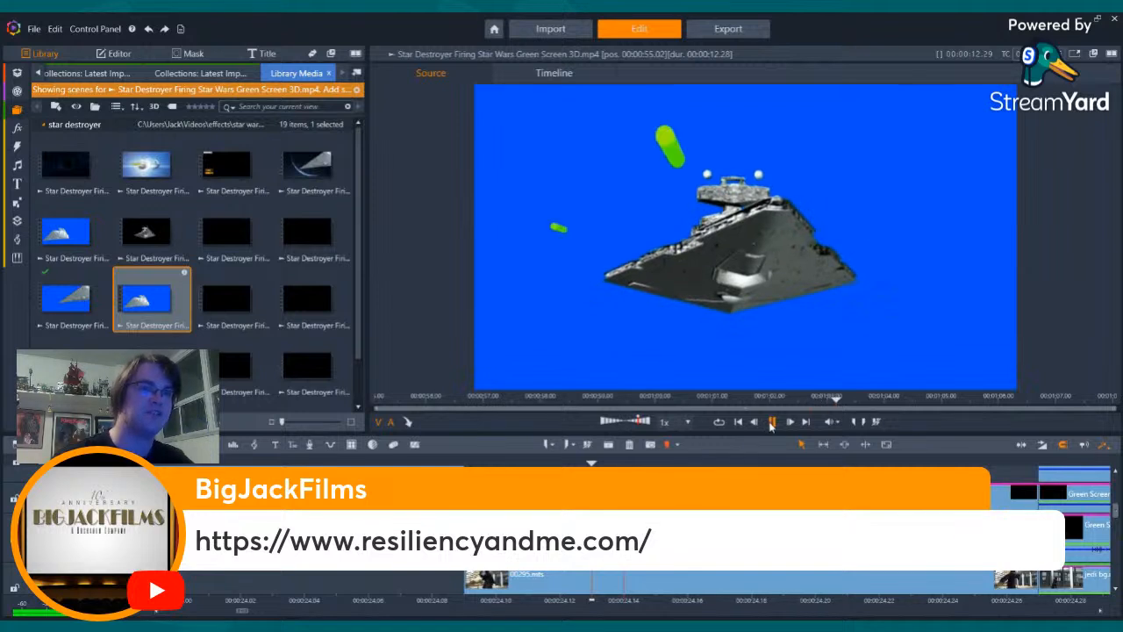
key(space)
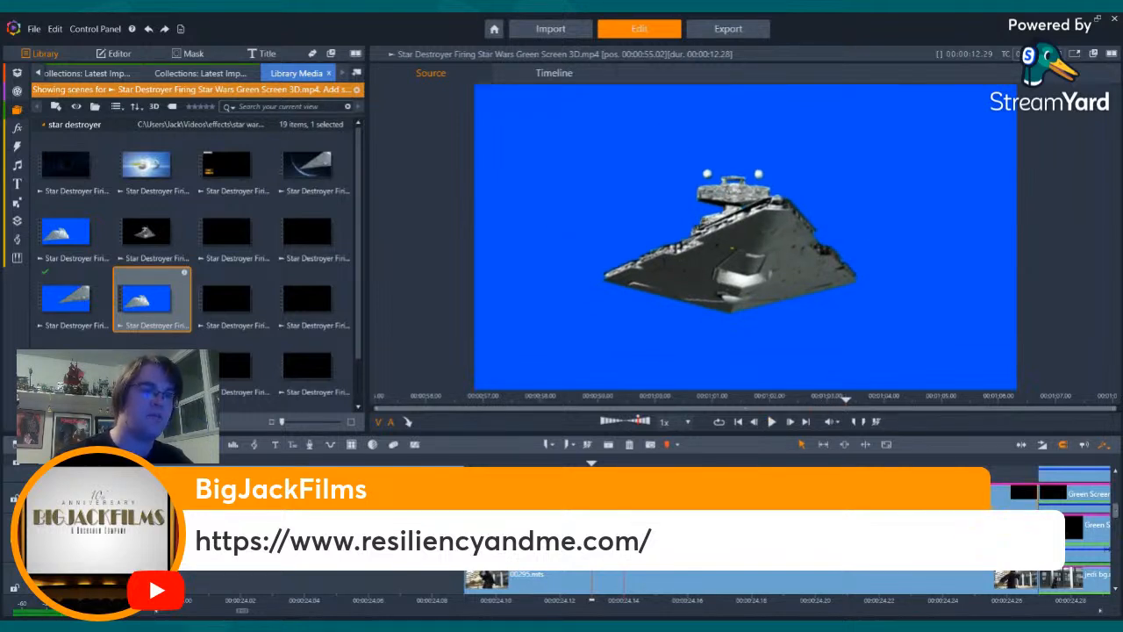
scroll(751, 528, up, 1)
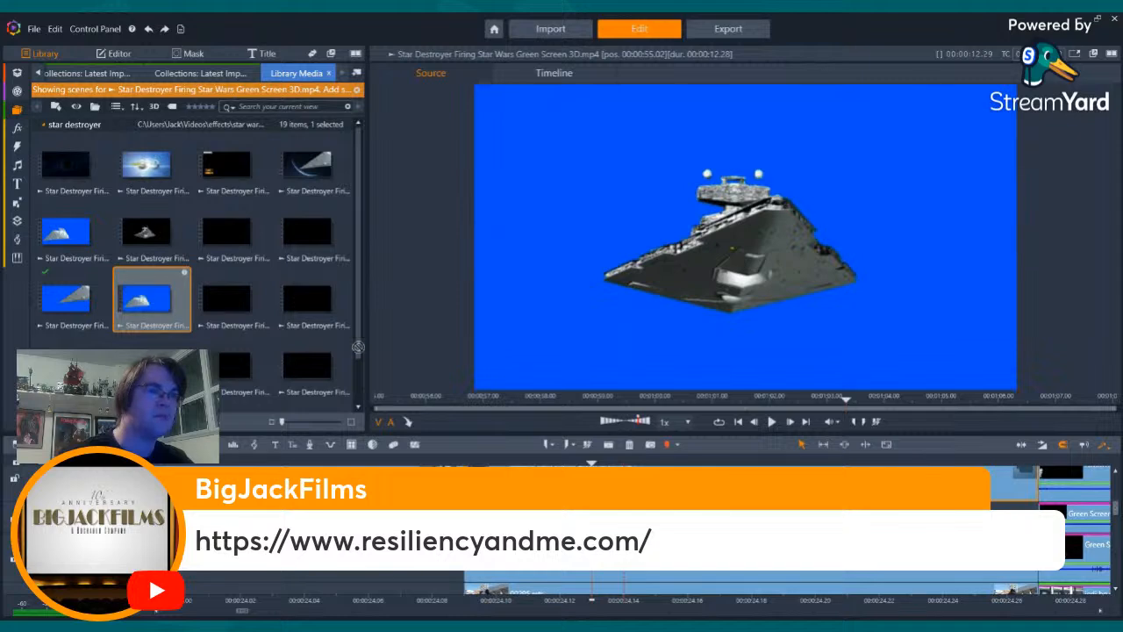
drag(358, 348, 470, 561)
- Scrub the new Star Destroyer clip to where its green laser fires, and remove the footage before that point
click(560, 464)
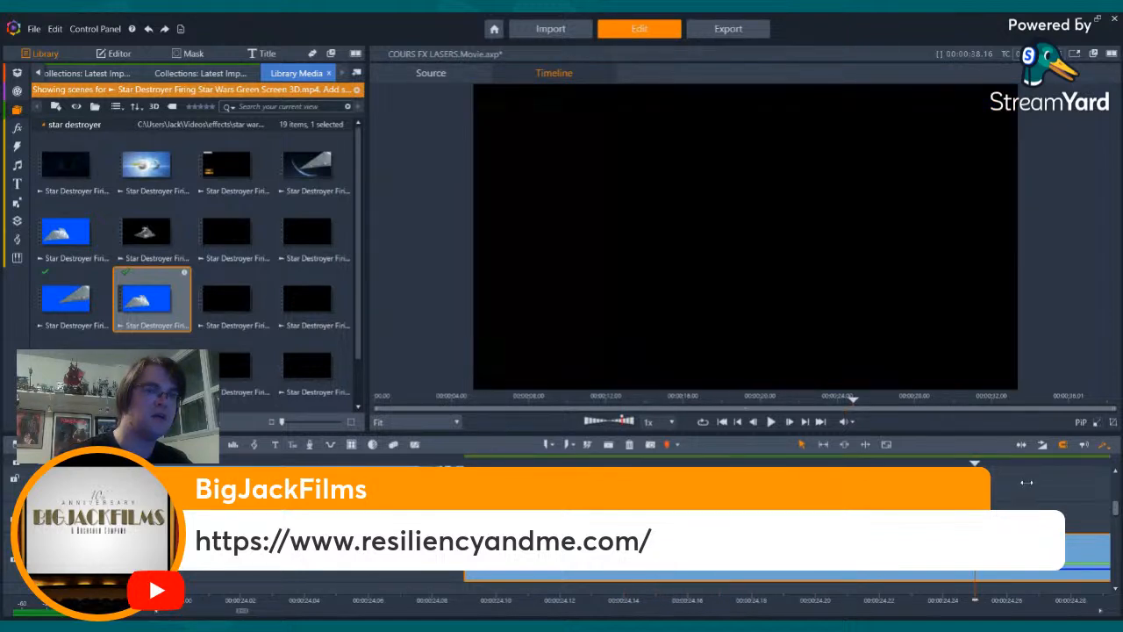
drag(1047, 484, 1080, 486)
key(Right)
key(Right)
key(Right)
key(Right)
key(Right)
key(Right)
key(Right)
key(Right)
key(Right)
key(Right)
key(Right)
key(Right)
key(Right)
key(Right)
key(Right)
key(Right)
key(Right)
key(Right)
key(Right)
key(Right)
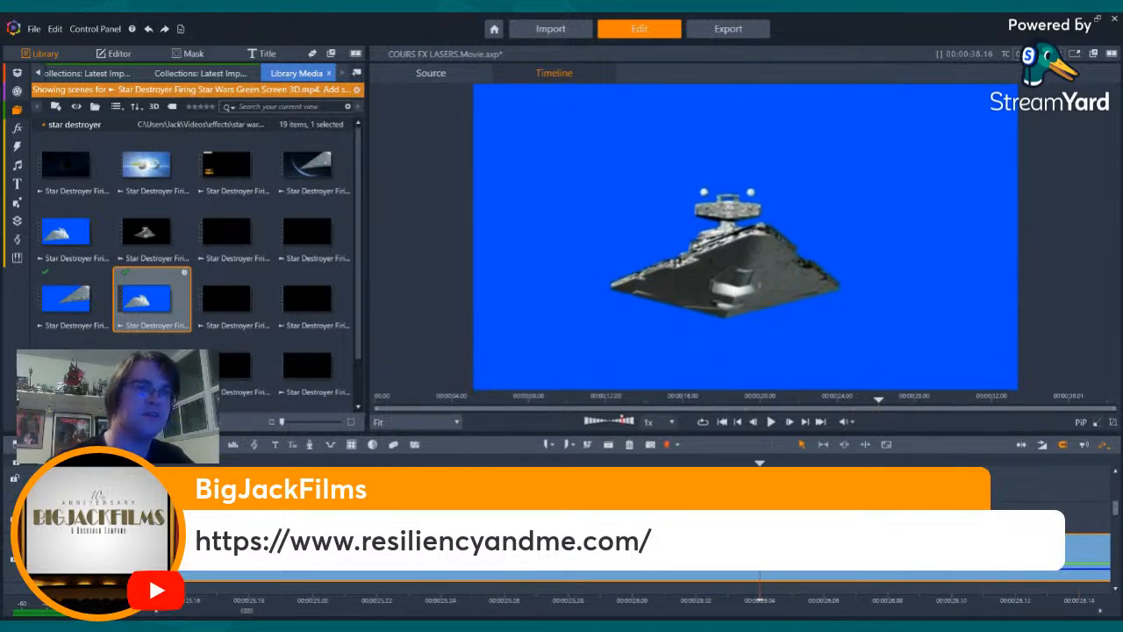
key(Right)
key(Right)
key(Right)
key(Right)
key(Right)
key(Right)
key(Right)
key(Right)
key(Right)
key(Right)
key(Right)
key(Right)
key(Right)
key(Right)
key(Right)
key(Right)
key(Right)
key(Right)
key(Right)
key(Right)
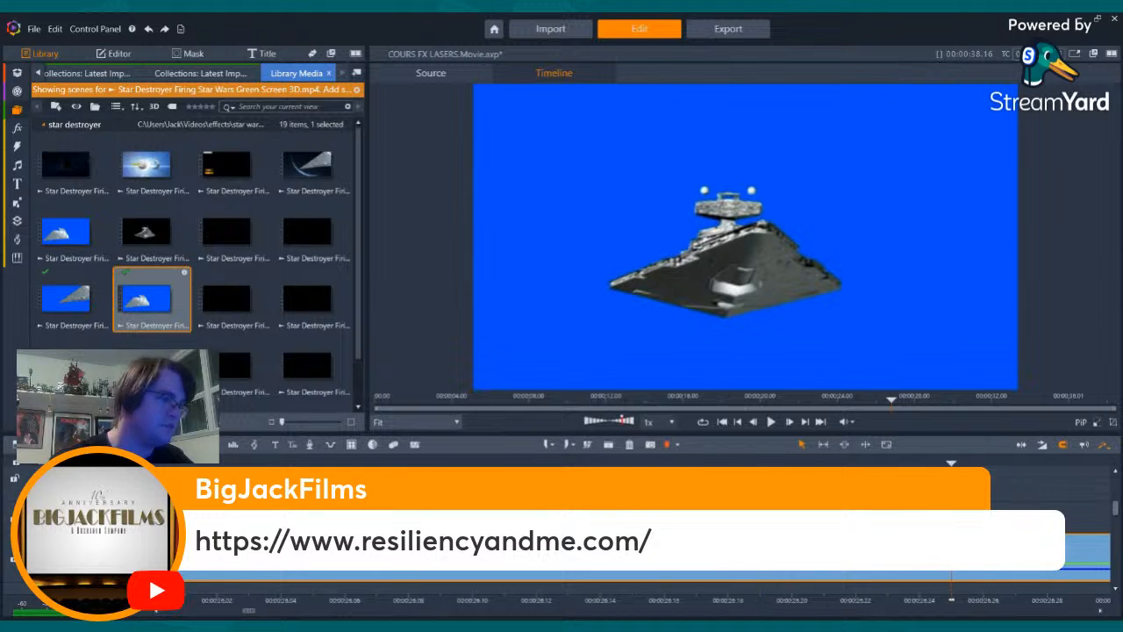
key(Right)
key(Right)
key(Right)
key(Right)
key(Right)
key(Right)
key(Right)
key(Right)
key(Left)
key(Left)
key(Left)
key(Left)
key(Left)
key(Left)
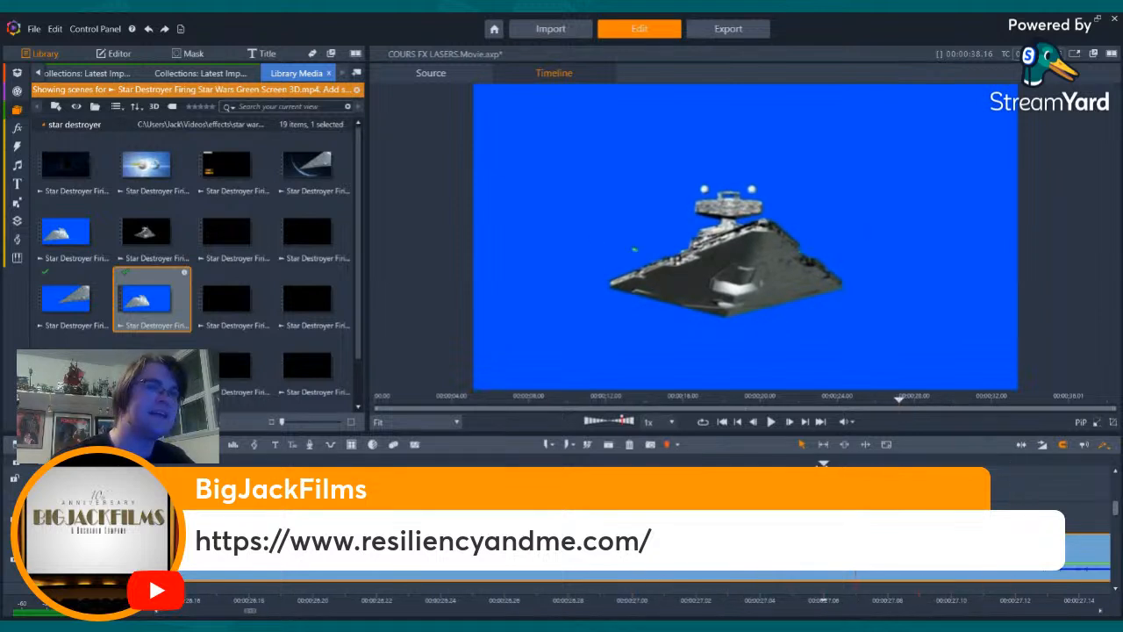
key(Right)
key(Right)
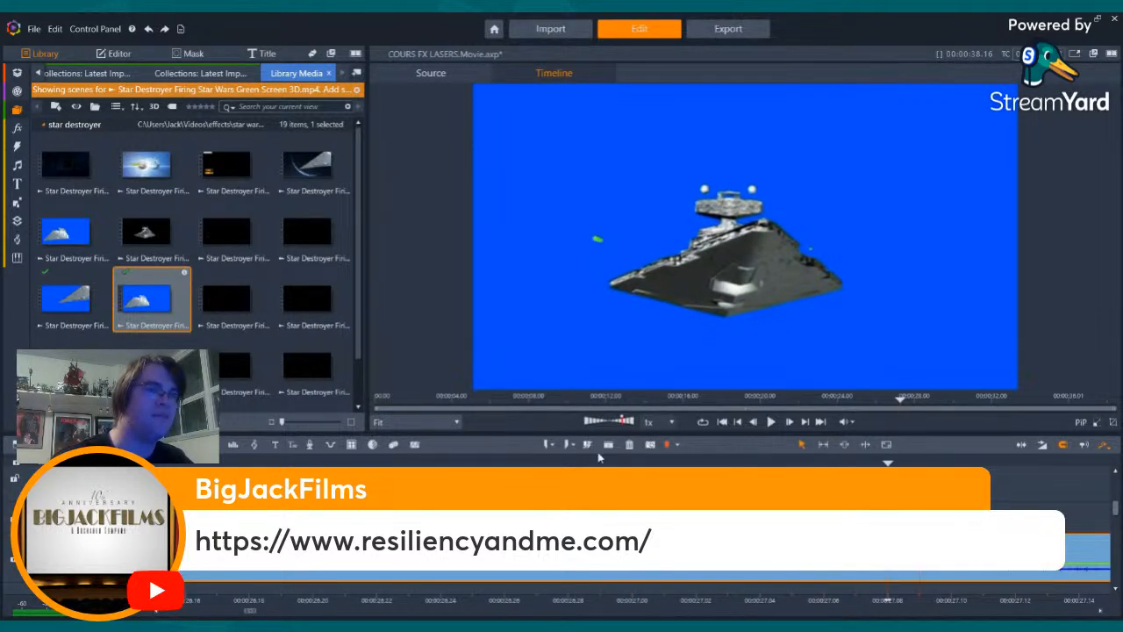
click(629, 445)
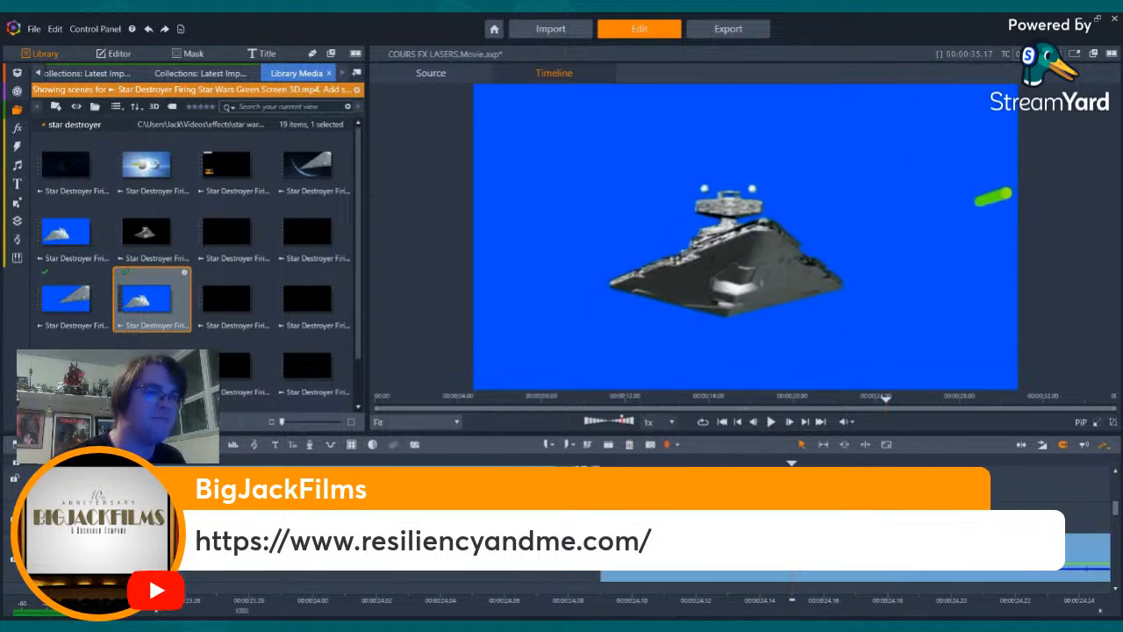
key(Delete)
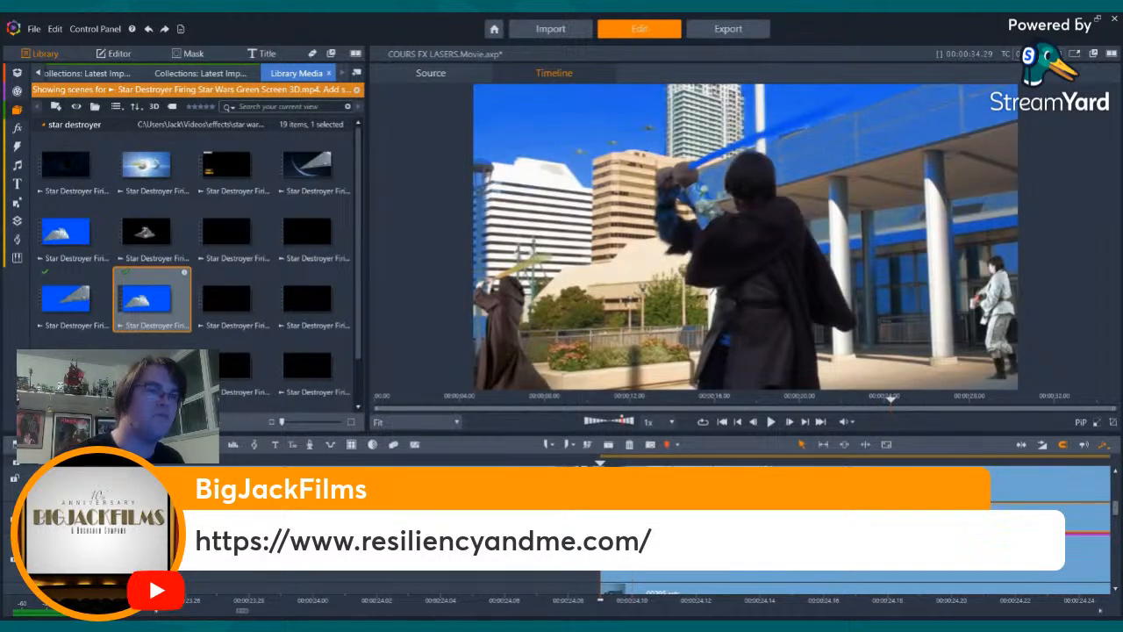
- Copy the existing ship clip's Image Correction, 2D Editor Advanced and StudioChromaKeyer effects onto the new Star Destroyer clip
click(114, 54)
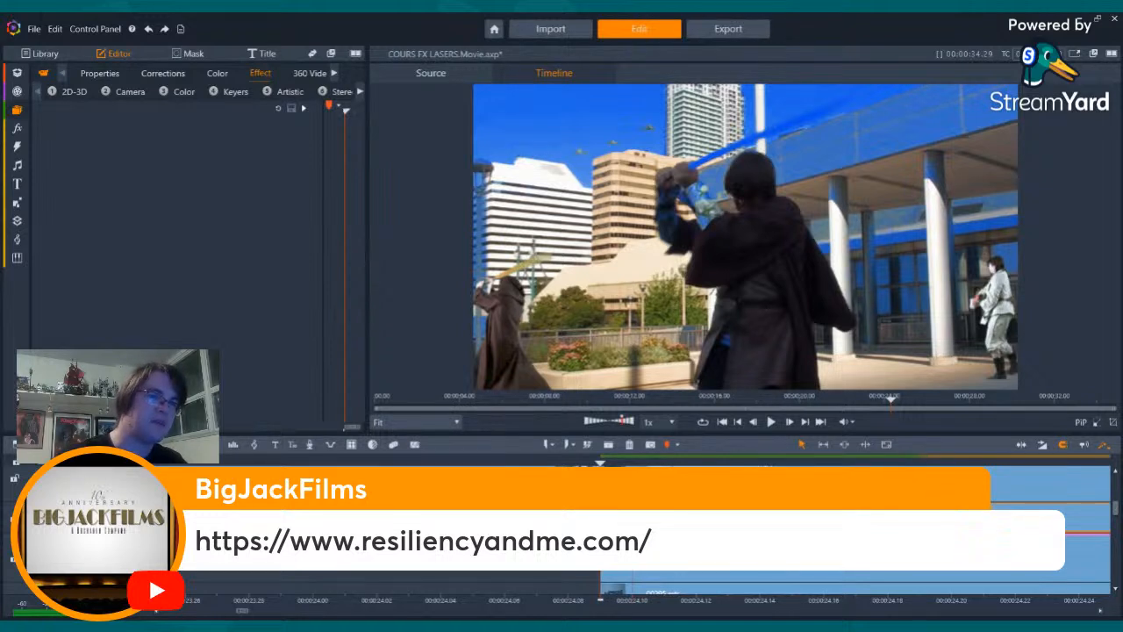
click(737, 587)
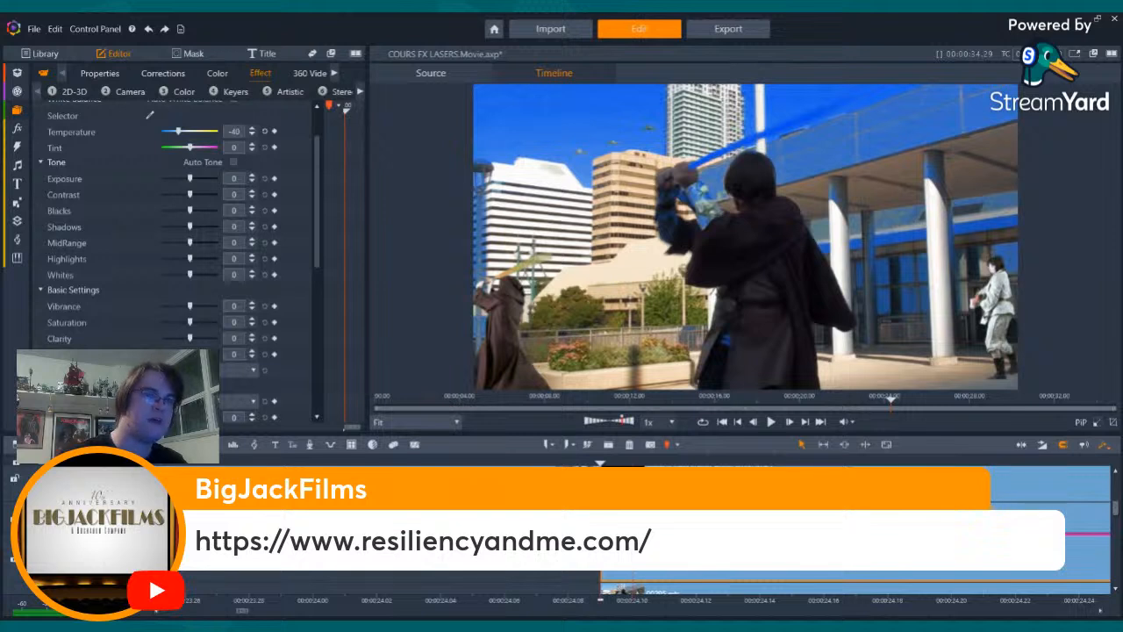
click(737, 518)
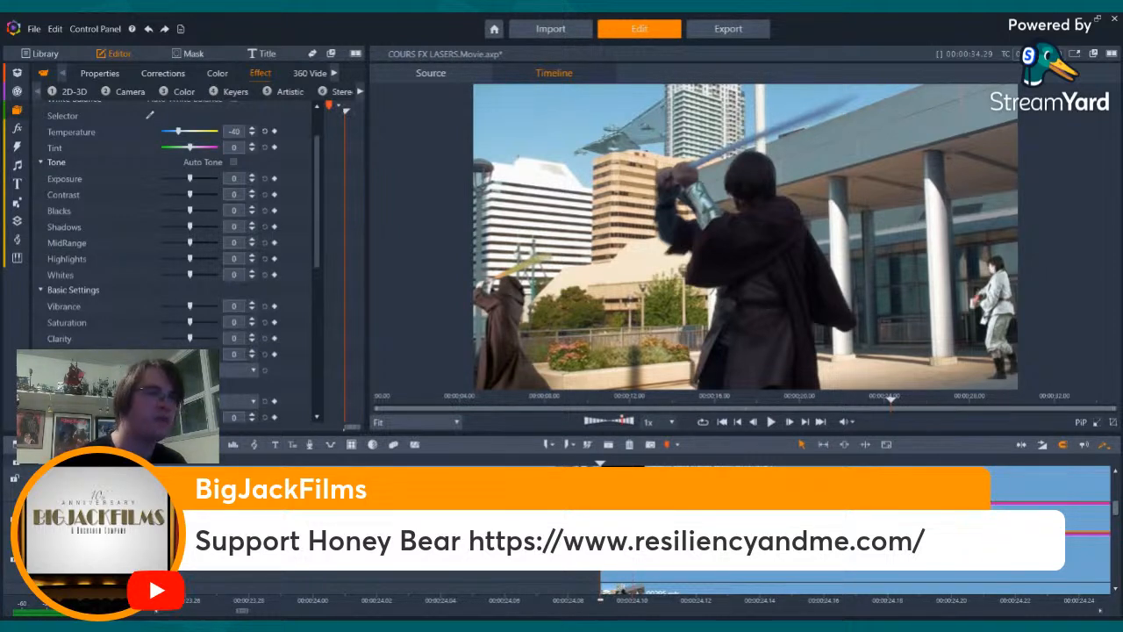
- Set the new ship's position in 2D Editor Advanced to horizontal -44.5 and vertical 44.9, placing it in the sky above the white building
key(Right)
key(Right)
key(Right)
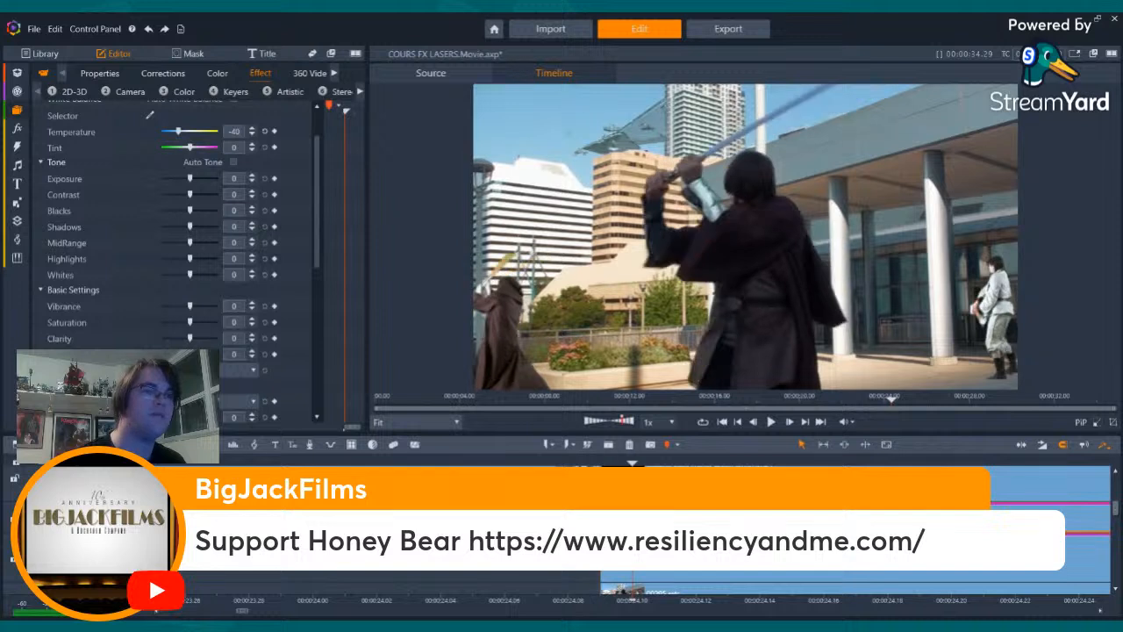
key(Left)
key(Left)
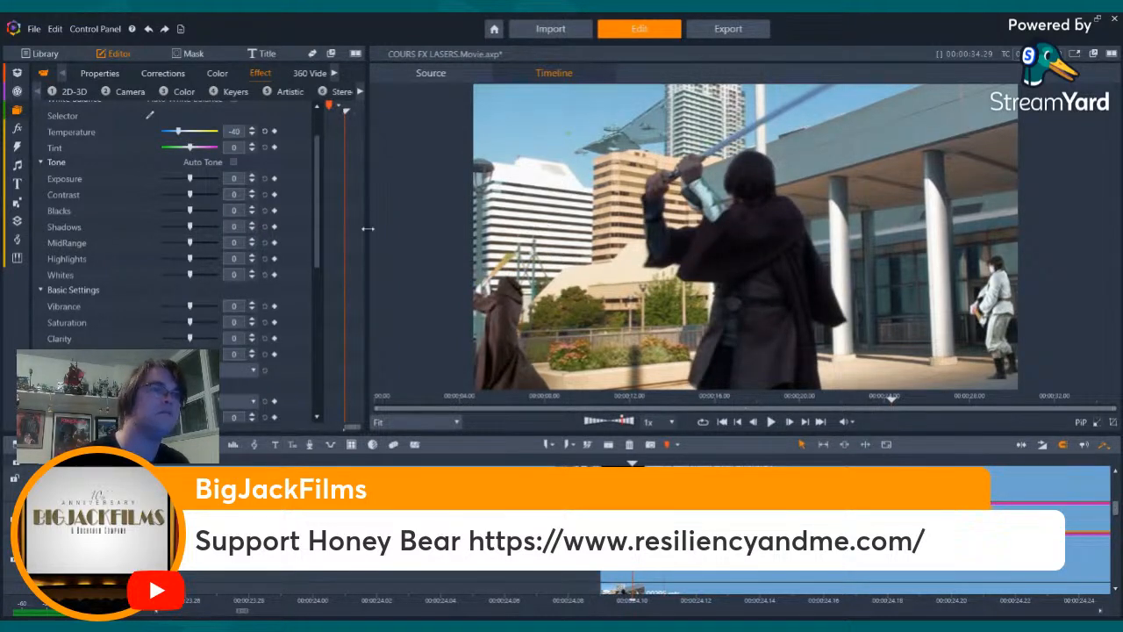
scroll(348, 196, up, 2)
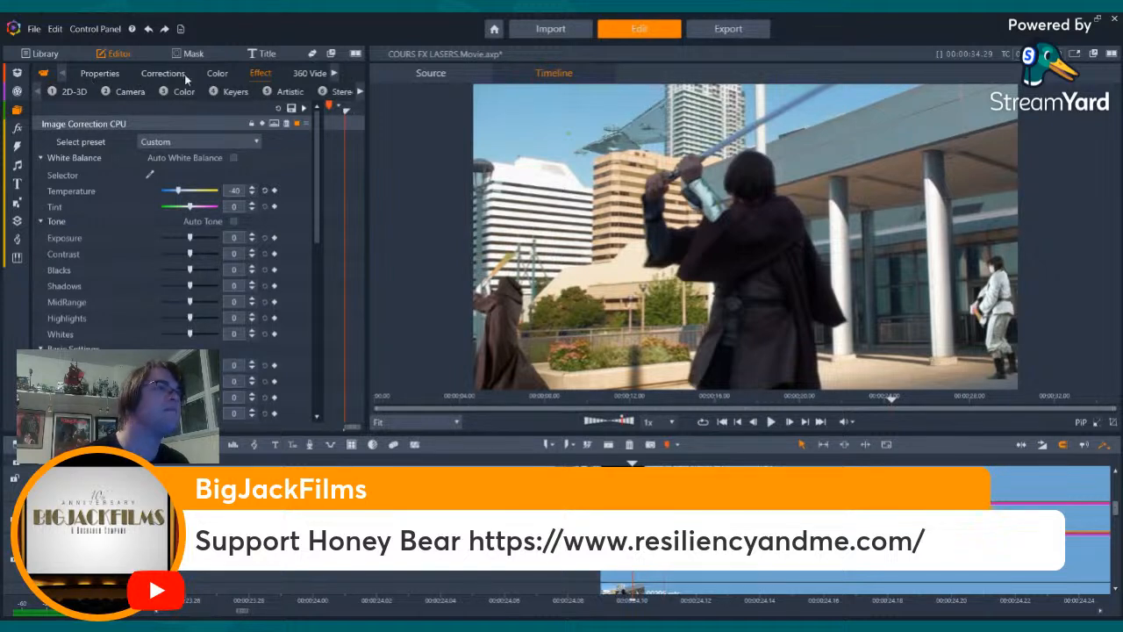
click(137, 126)
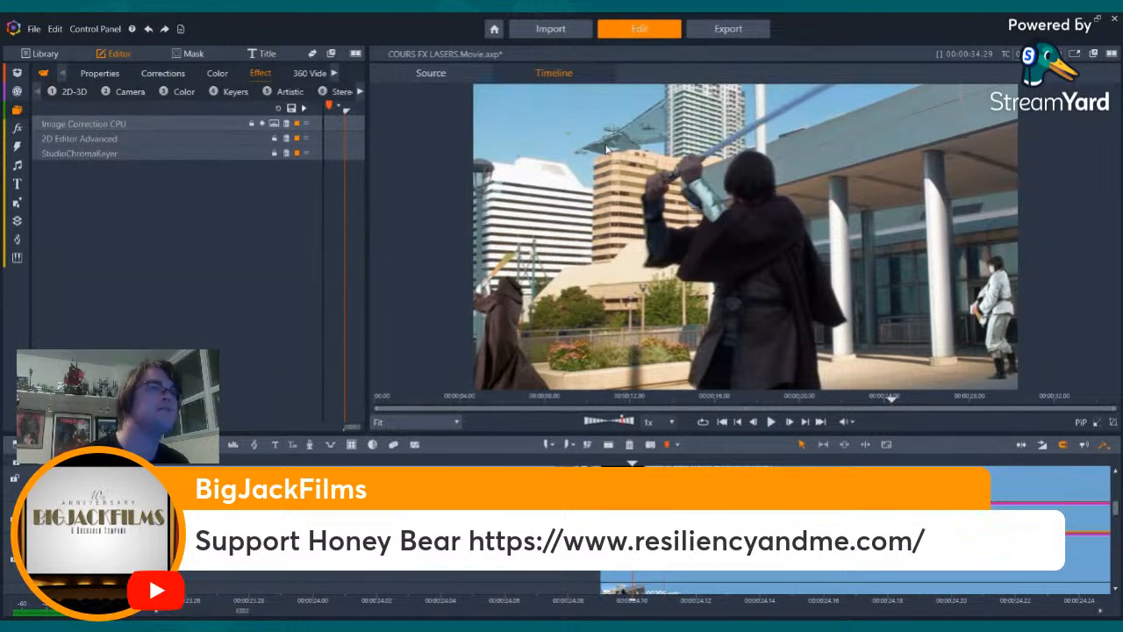
click(234, 142)
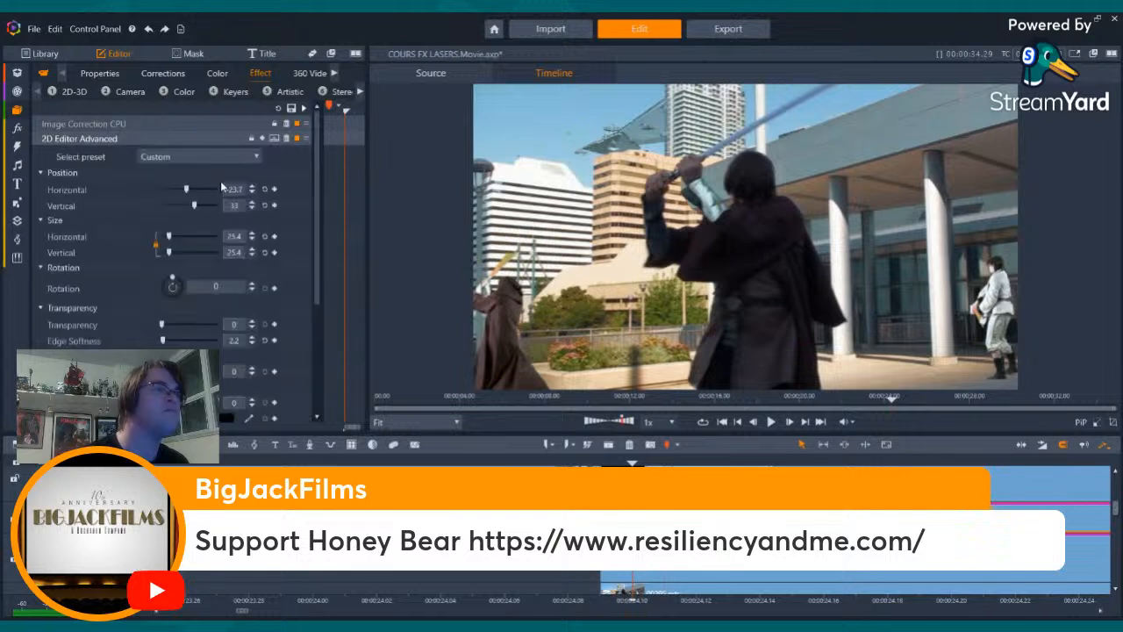
drag(185, 188, 182, 188)
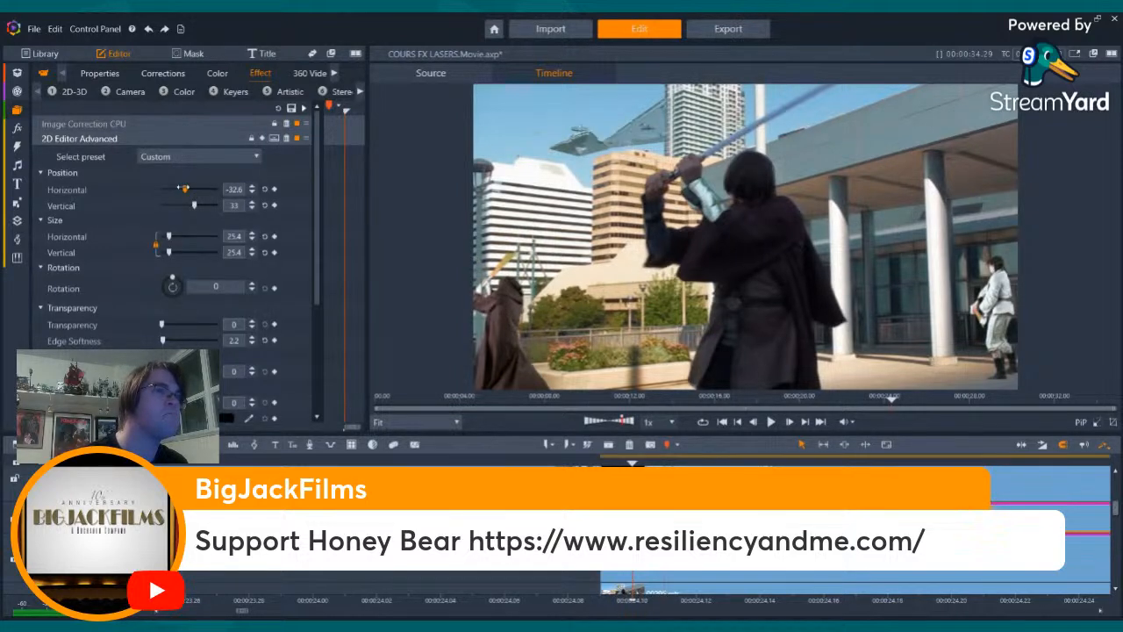
drag(184, 188, 182, 189)
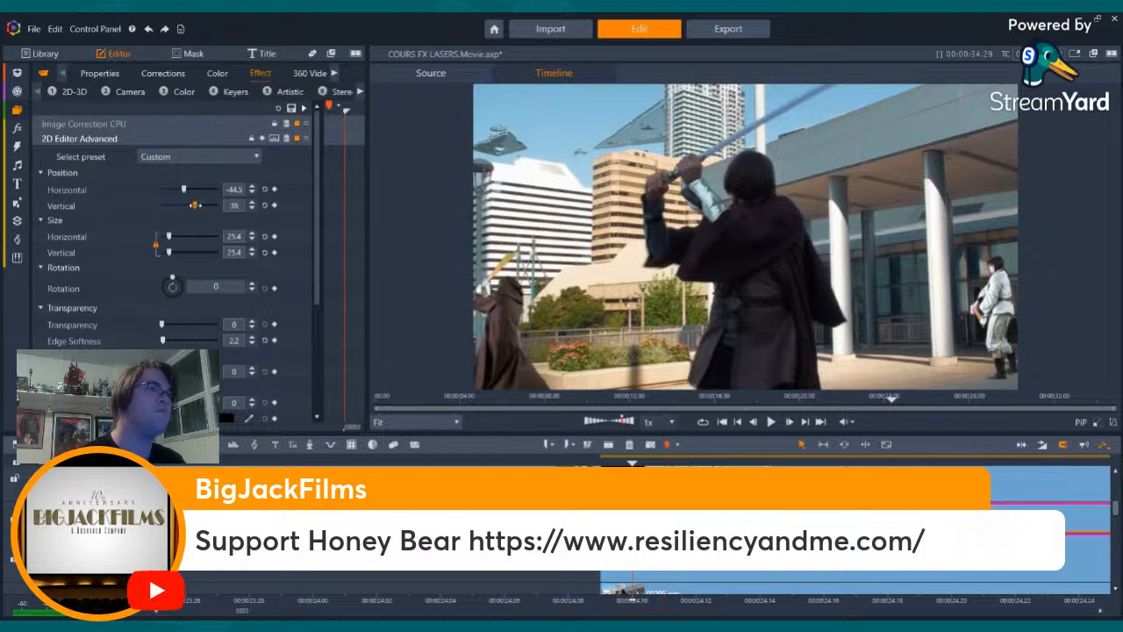
drag(196, 205, 199, 205)
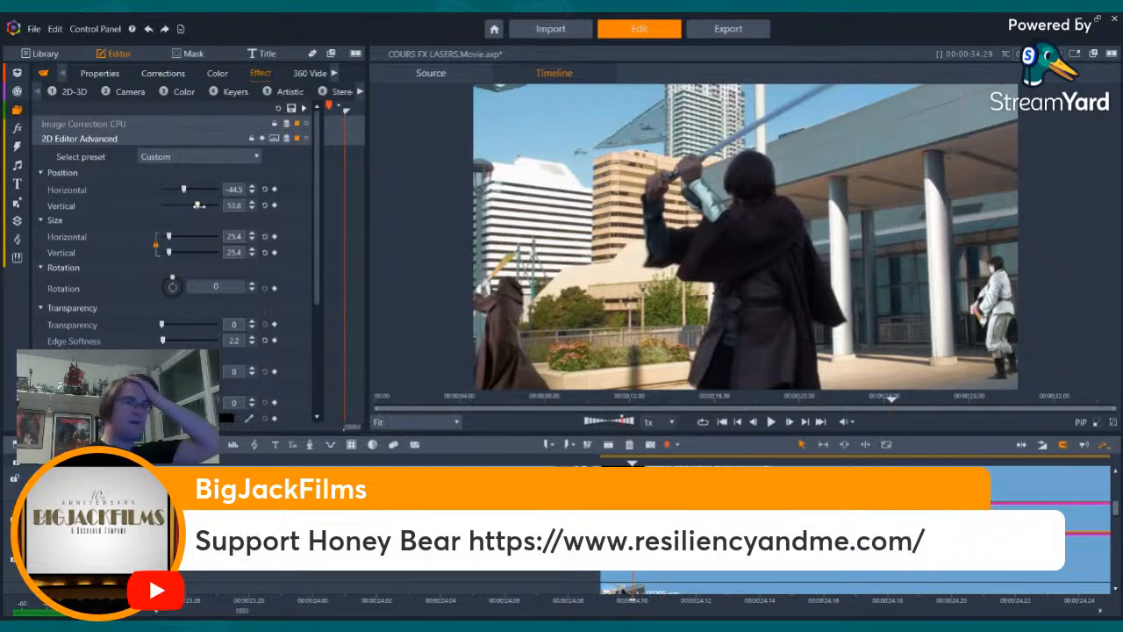
drag(199, 205, 195, 205)
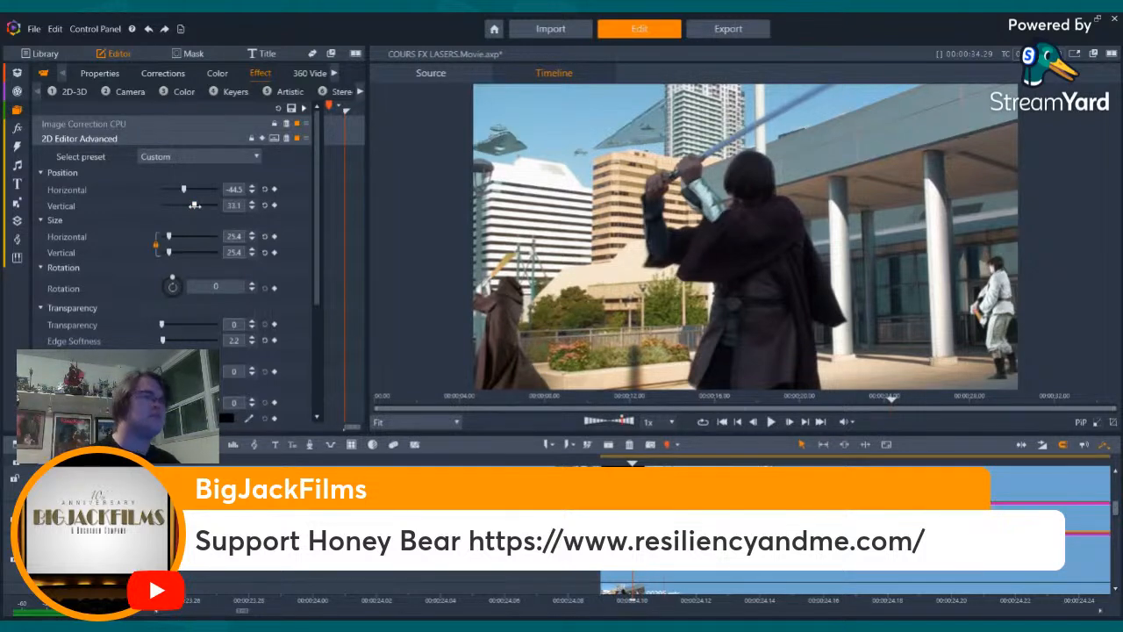
drag(195, 205, 197, 205)
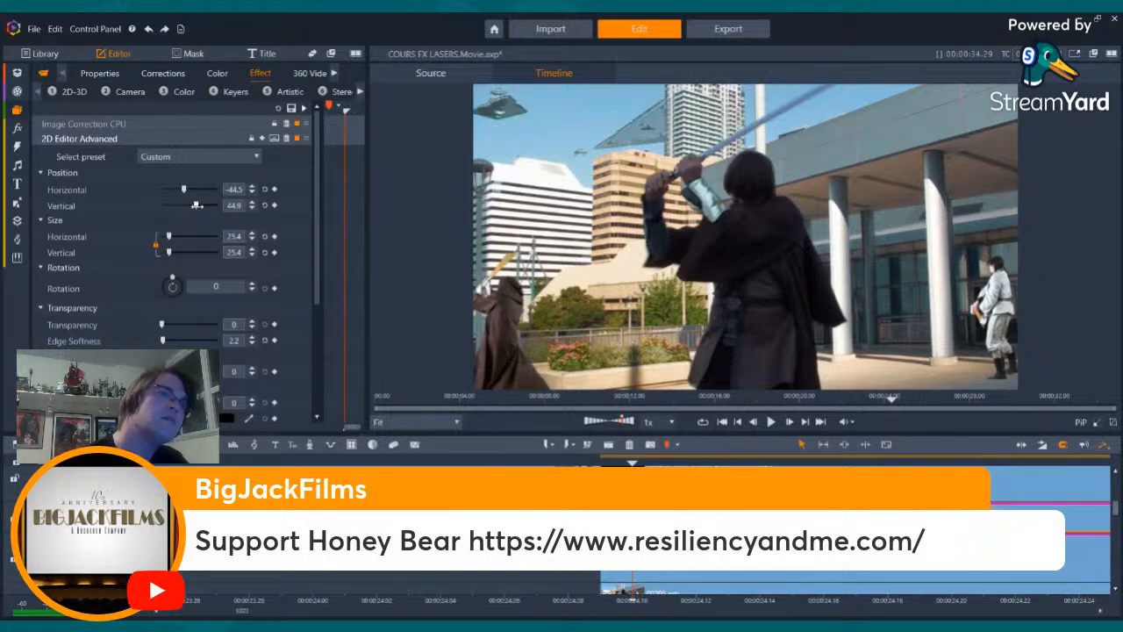
- Step through the lightsaber shot to check both Star Destroyers against the swordsman's movement from start to end
key(Right)
key(Right)
key(Right)
key(Right)
key(Right)
key(Right)
key(Right)
key(Right)
key(Right)
key(Right)
key(Right)
key(Right)
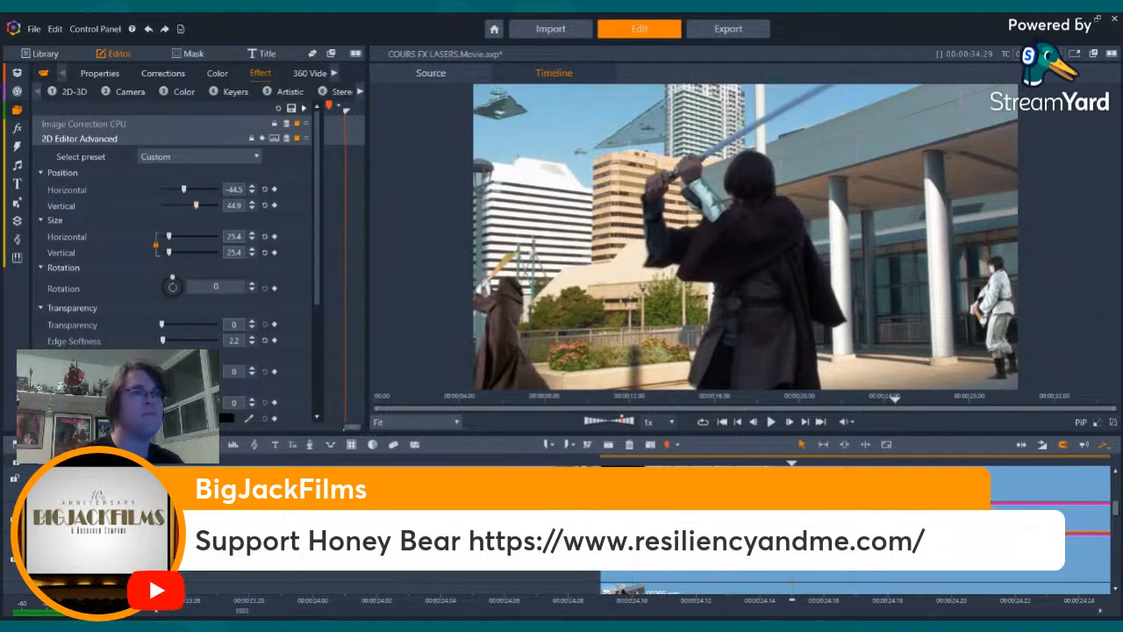
key(Right)
key(Right)
key(Right)
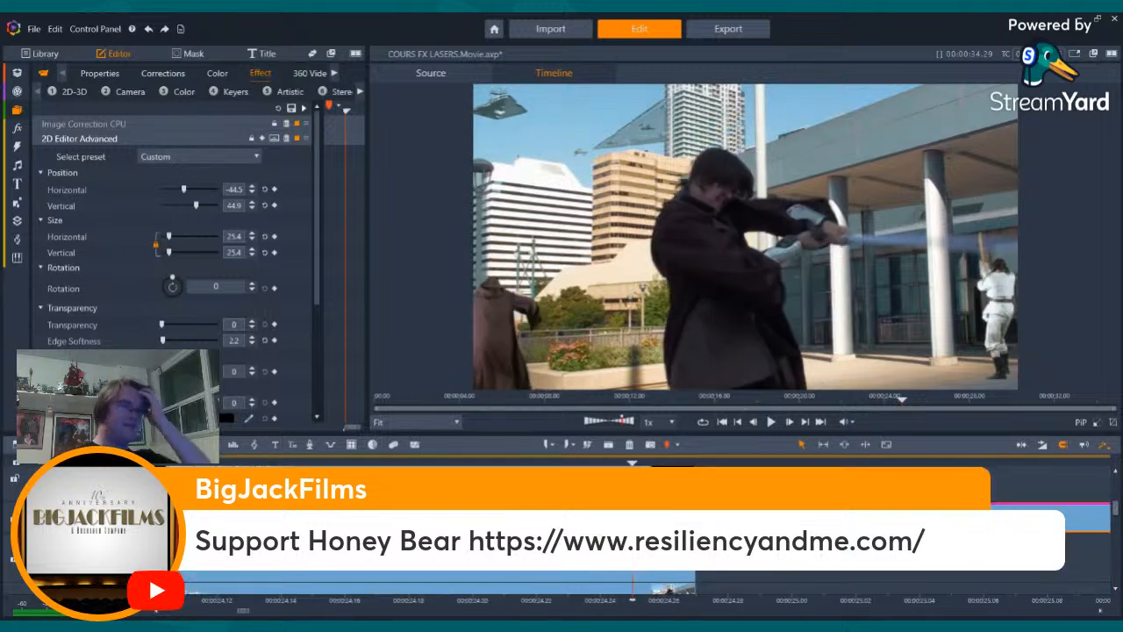
key(Right)
key(Left)
key(Left)
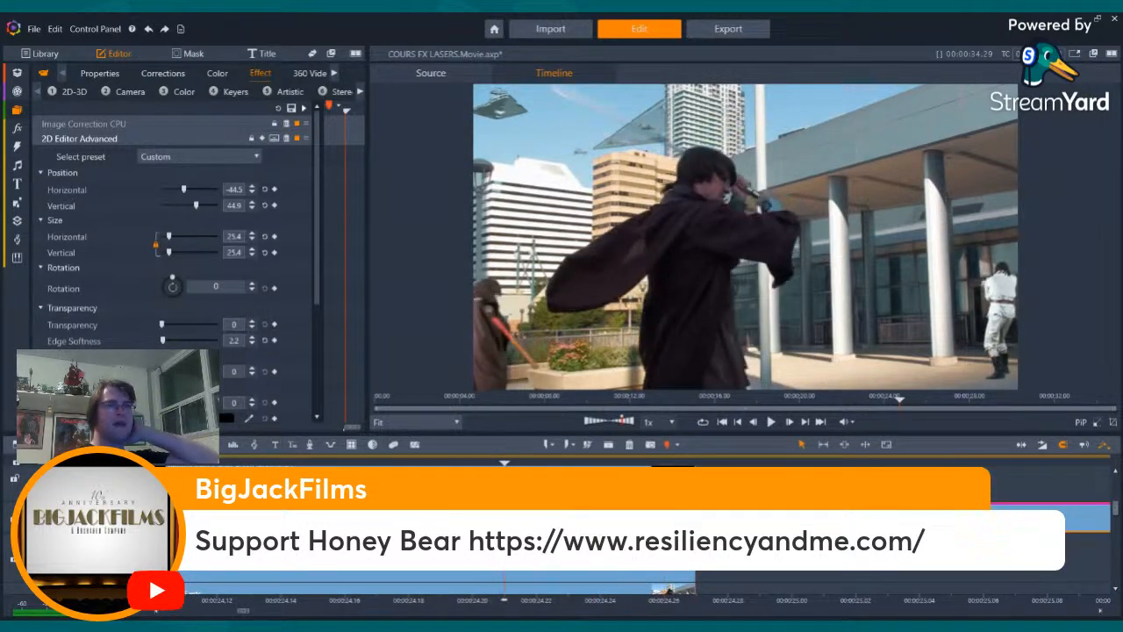
key(Left)
key(Left)
key(Left)
key(Left)
key(Left)
key(Left)
key(Left)
key(Left)
key(Left)
key(Left)
key(Left)
key(Left)
key(Left)
key(Left)
key(Left)
key(Left)
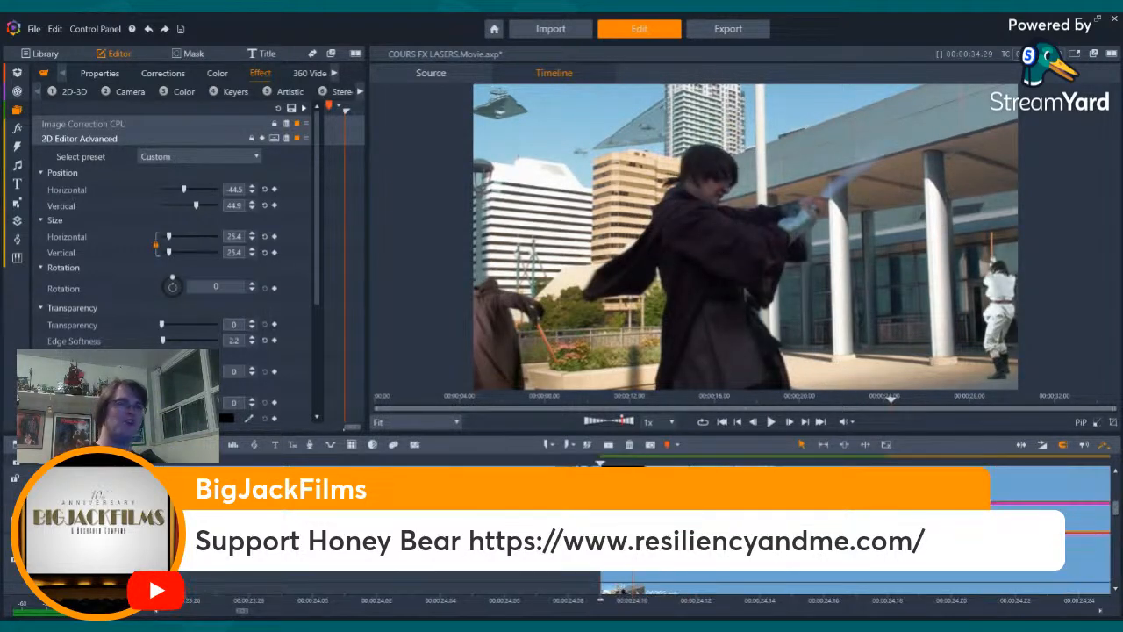
key(Right)
key(Right)
key(Right)
key(Right)
key(Right)
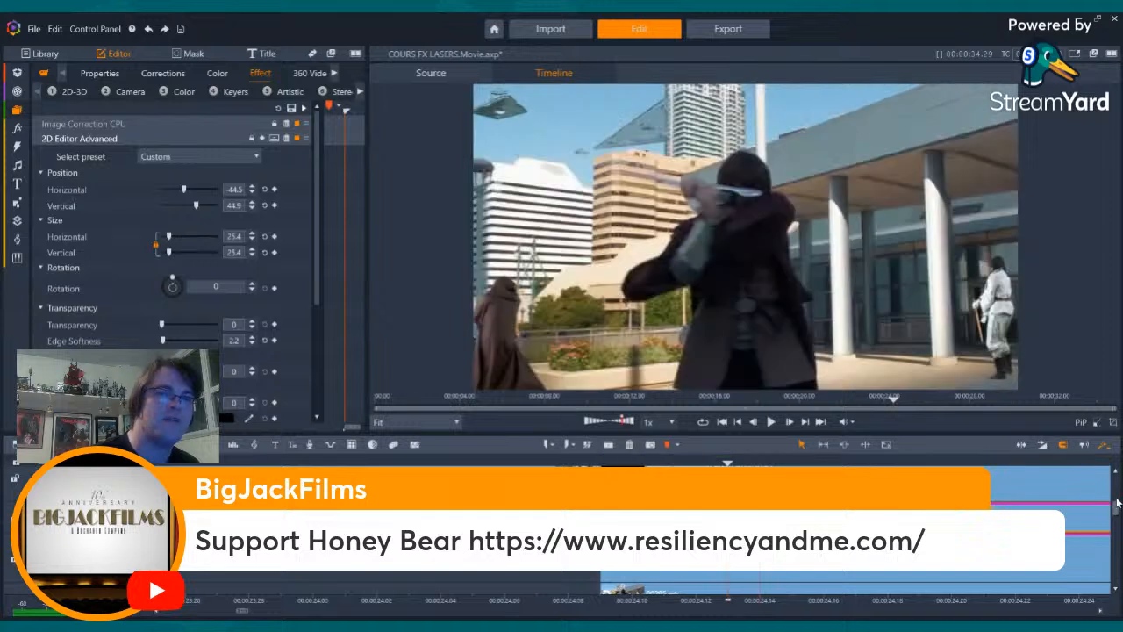
- Open the CORS FX project and examine the composited stormtrooper shot and its timeline tracks
scroll(1116, 507, down, 5)
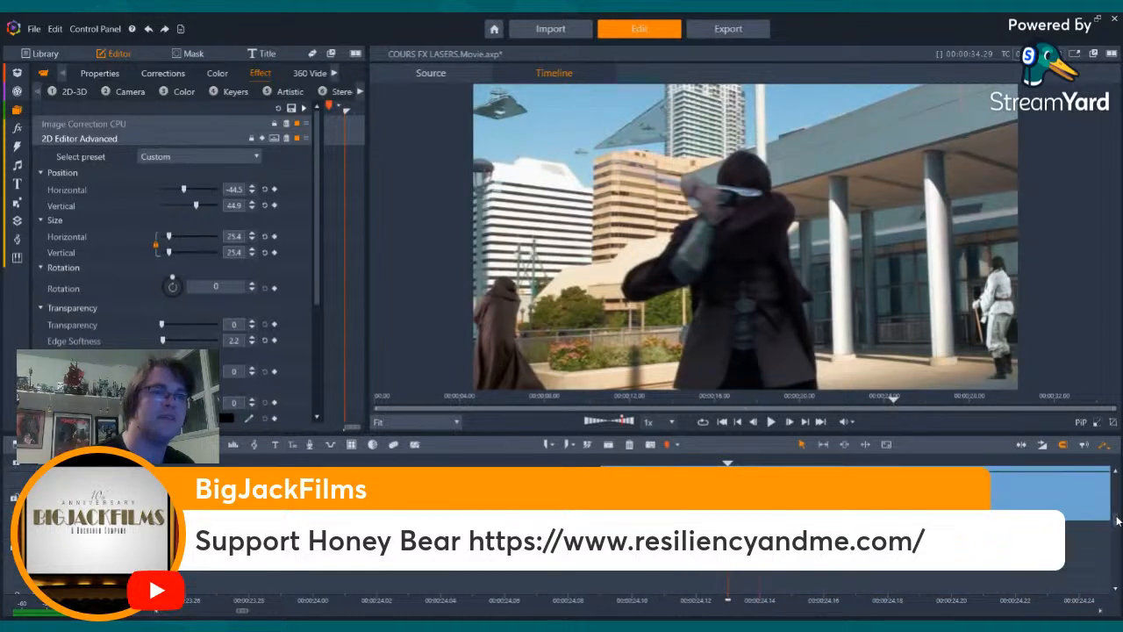
scroll(1117, 529, up, 1)
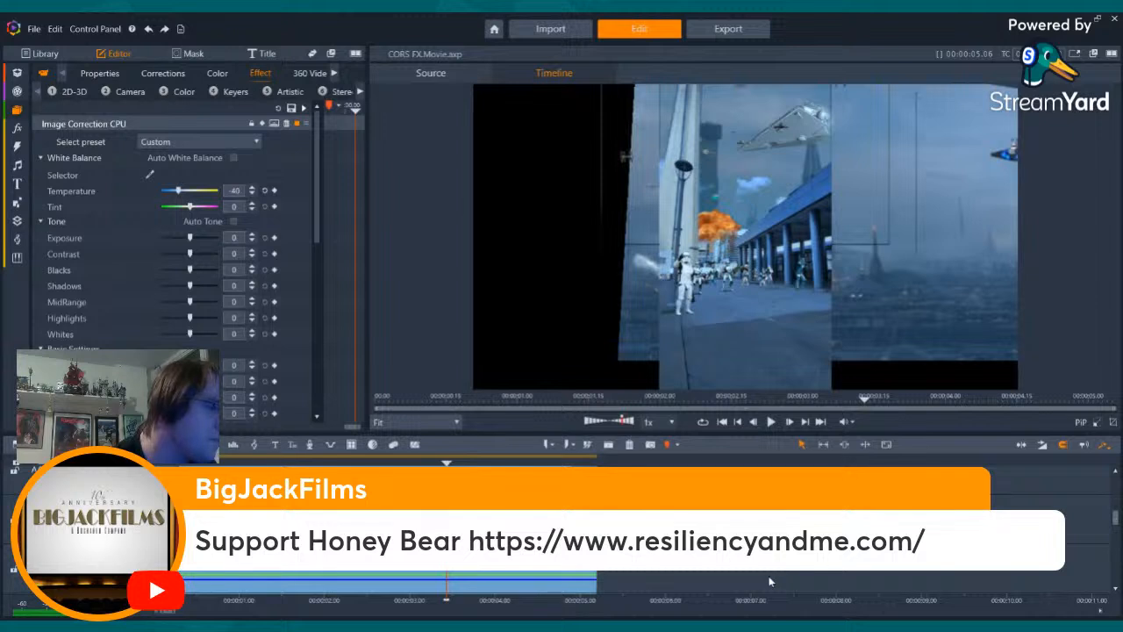
key(Left)
key(Left)
key(Left)
key(Left)
key(Left)
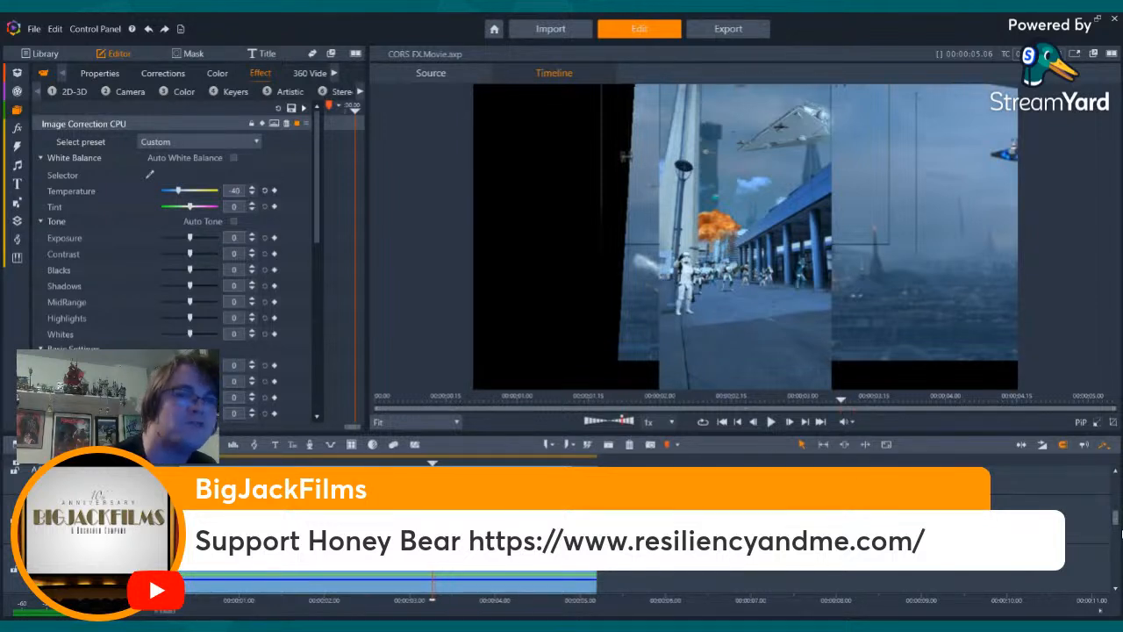
drag(1116, 524, 1117, 599)
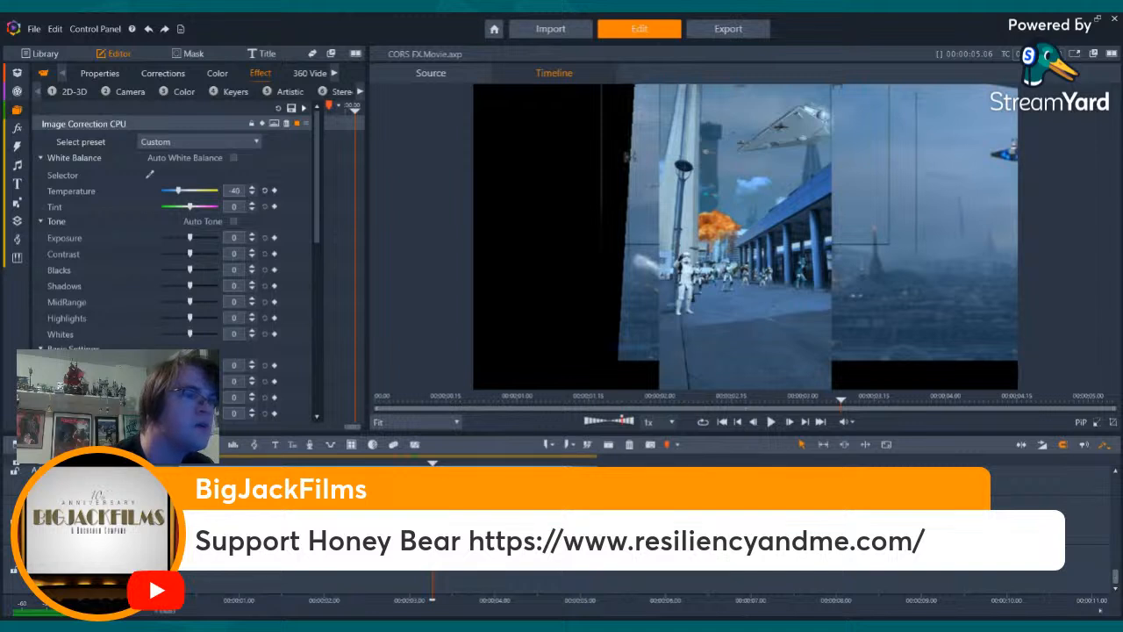
click(492, 534)
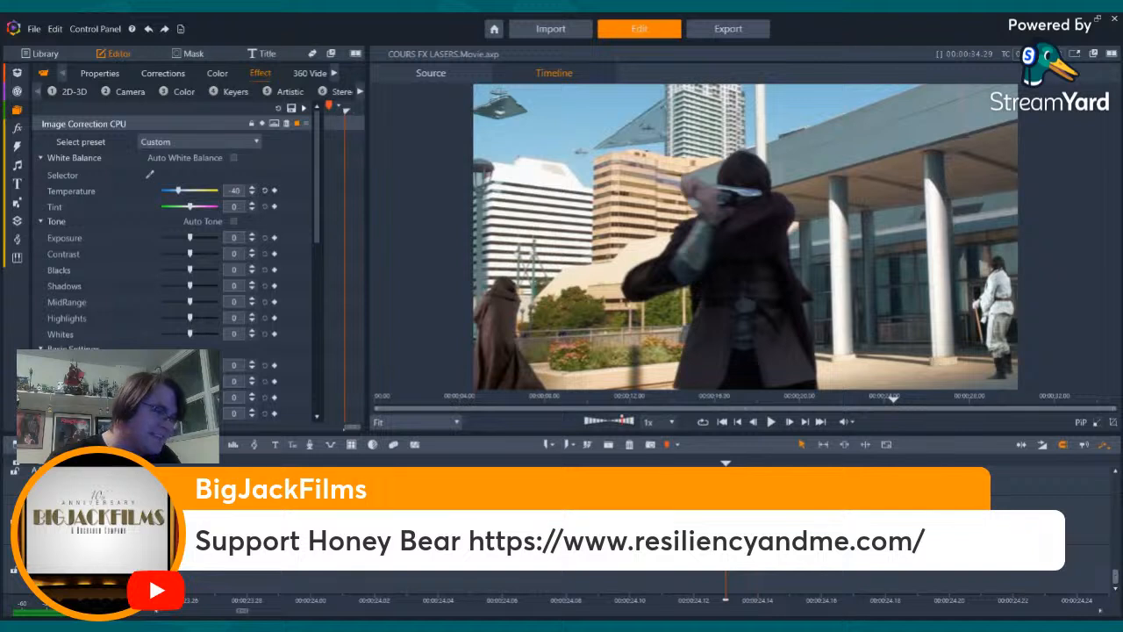
- Return to the COURS FX LASERS project and move the lower clip at the lightsaber shot's start down one track
key(Left)
key(Left)
key(Left)
key(Left)
key(Left)
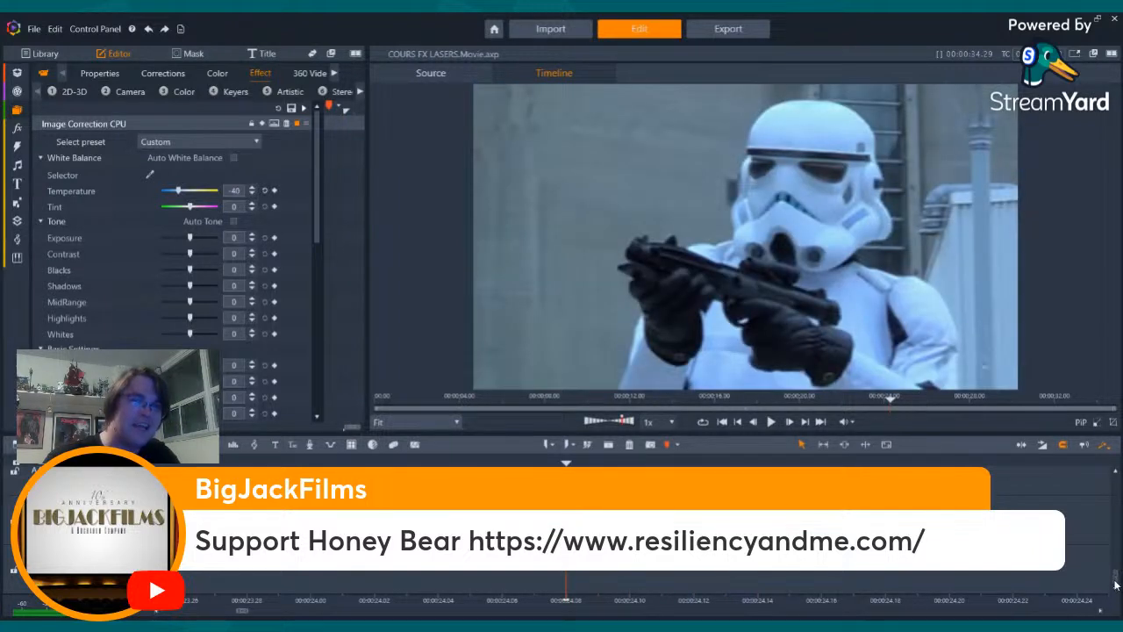
drag(1116, 579, 1120, 523)
key(space)
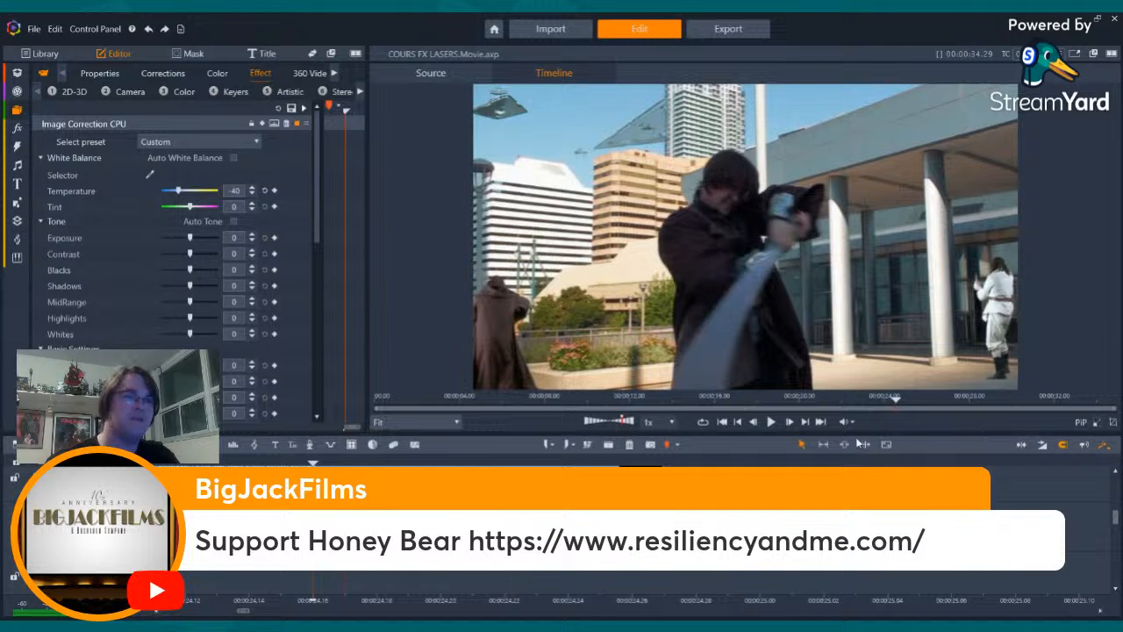
click(738, 422)
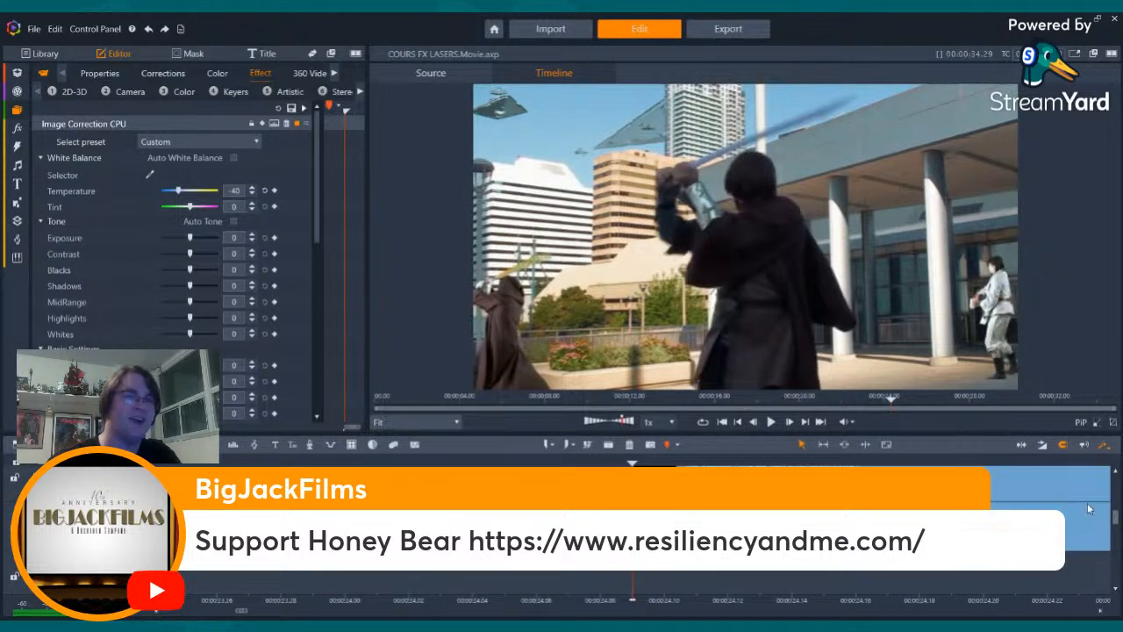
drag(1115, 518, 1062, 520)
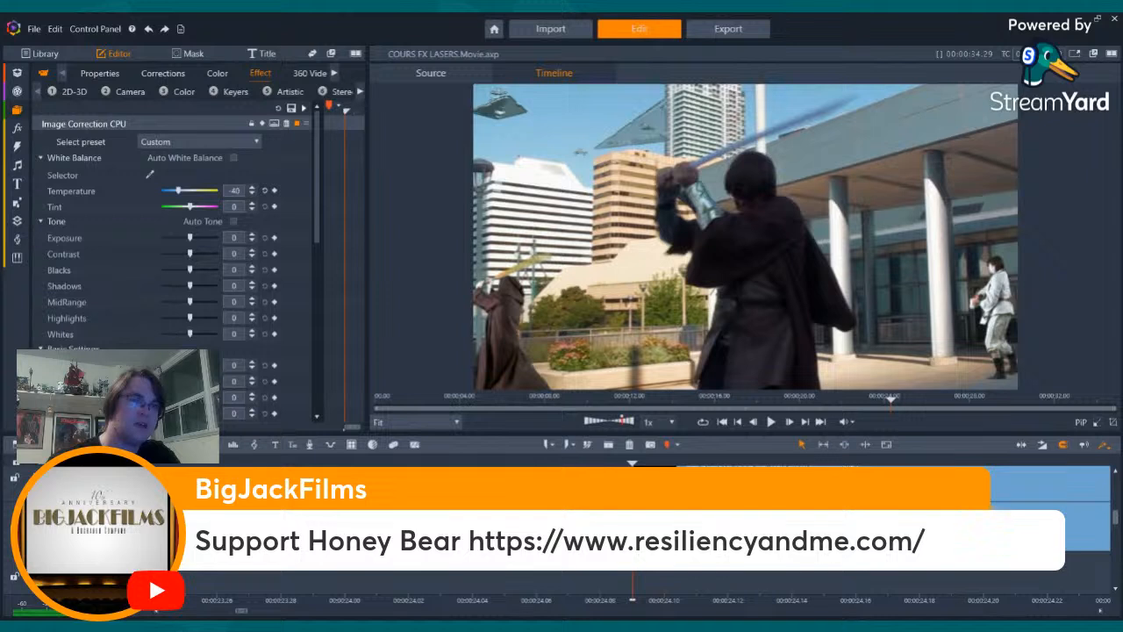
click(913, 528)
drag(913, 529, 912, 561)
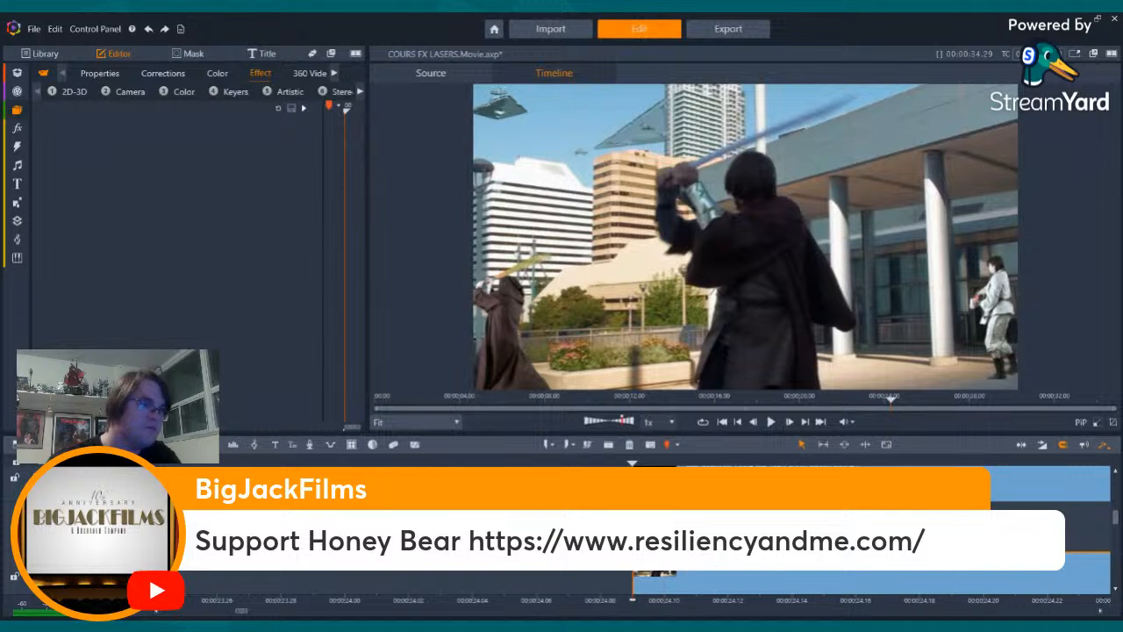
- Paste the copied clip at the lightsaber shot's start and clear its position and tilt properties
key(ctrl+v)
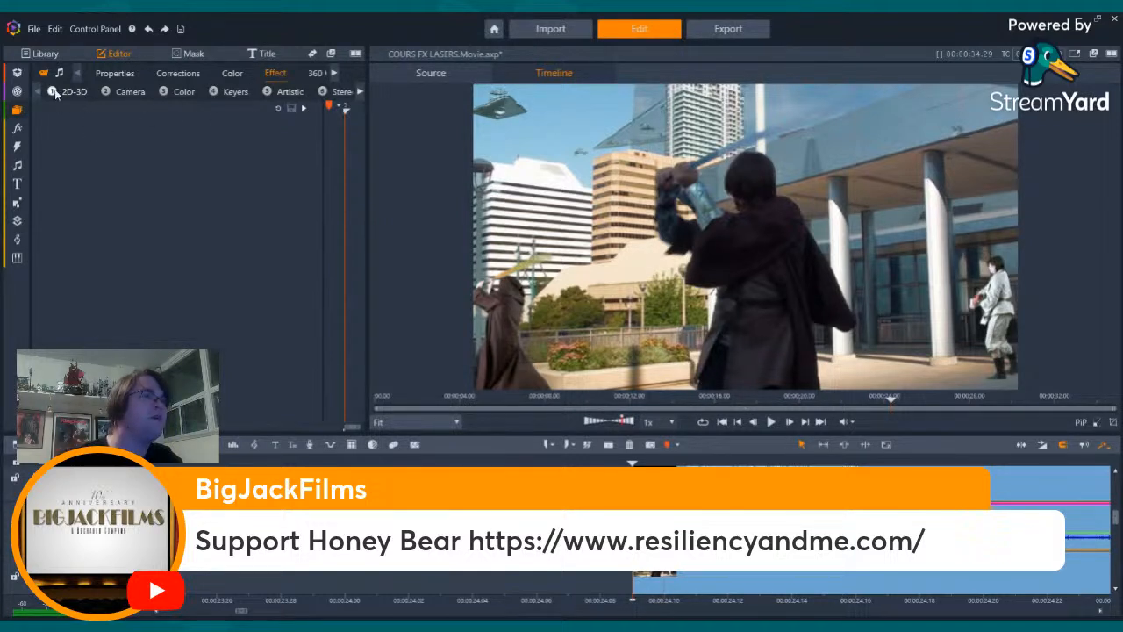
click(113, 74)
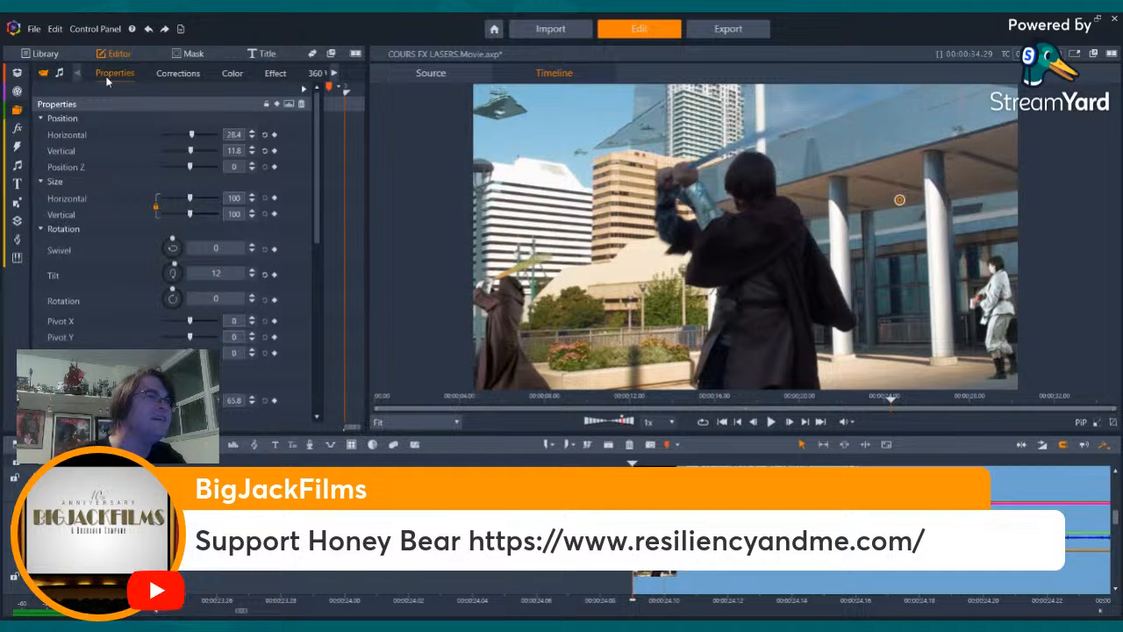
click(300, 104)
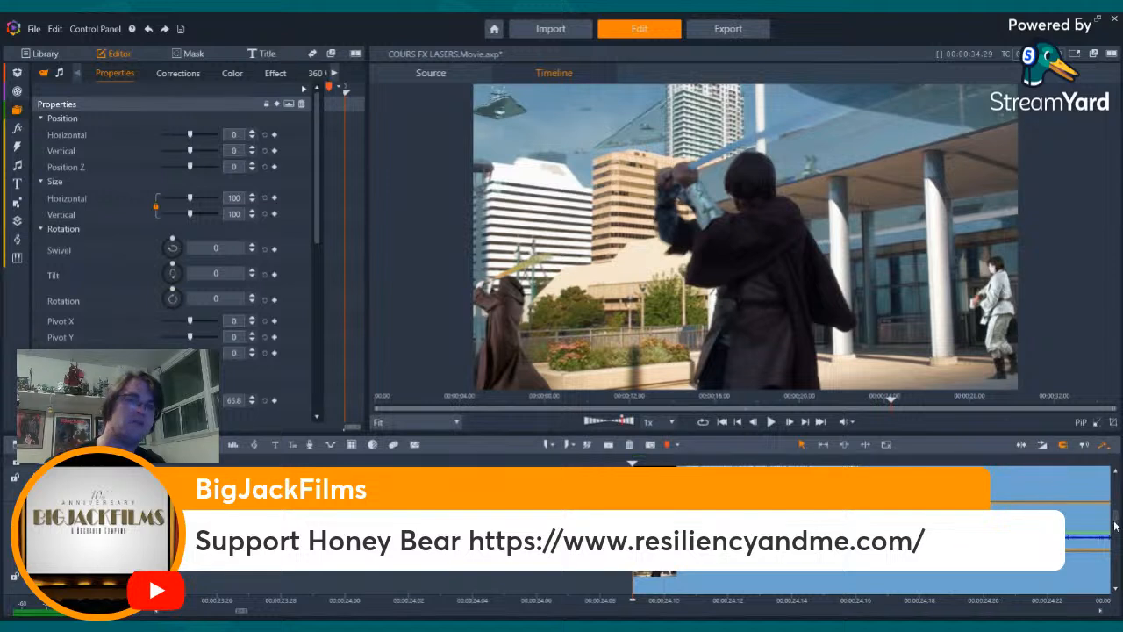
- Select the keyed swordsman clip on a higher track and expand its StudioChromaKeyer effect settings
drag(1115, 522, 1115, 497)
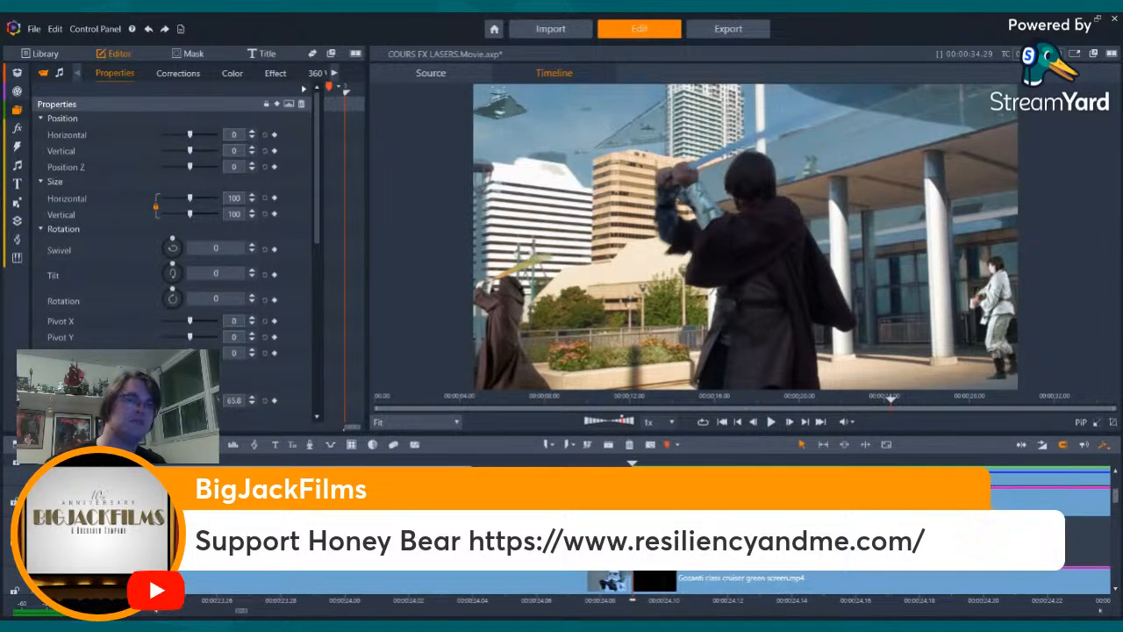
click(702, 502)
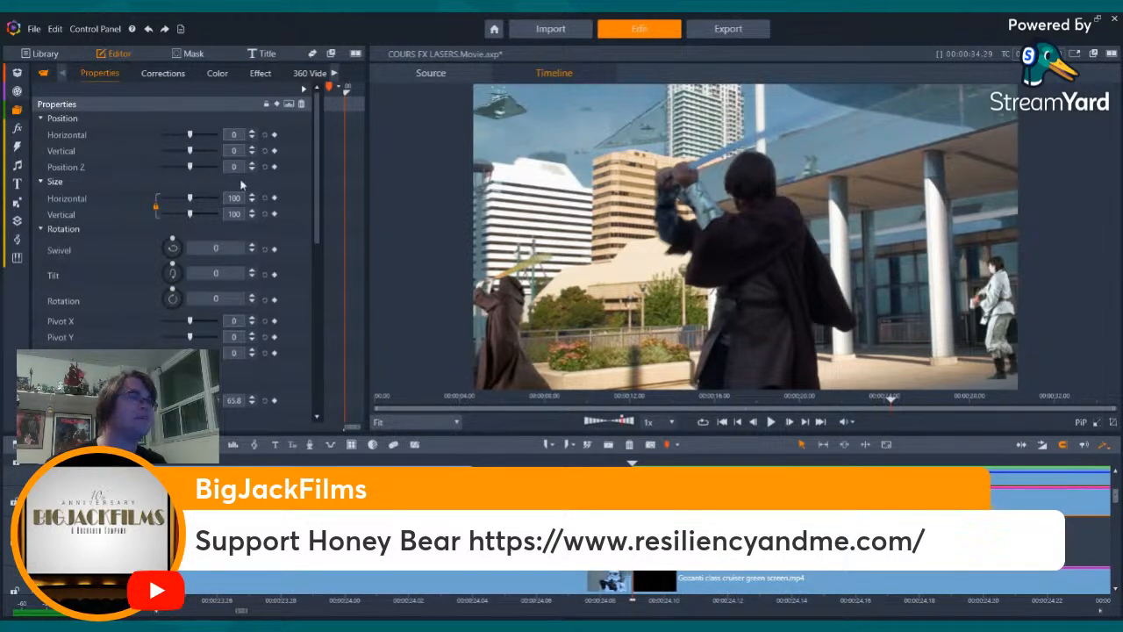
click(184, 104)
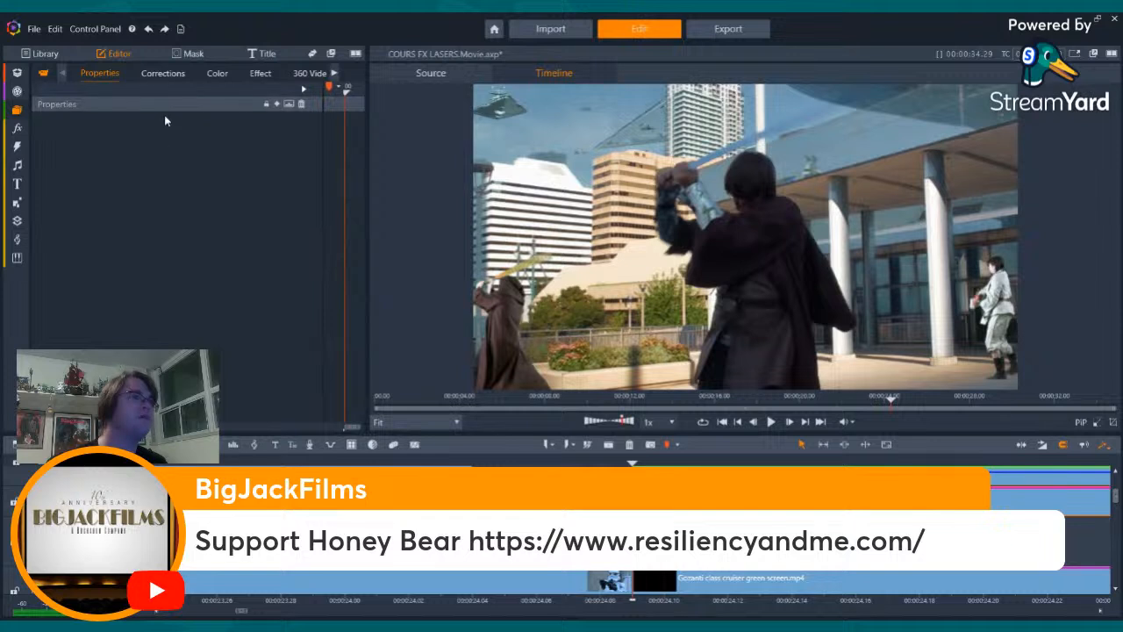
click(259, 75)
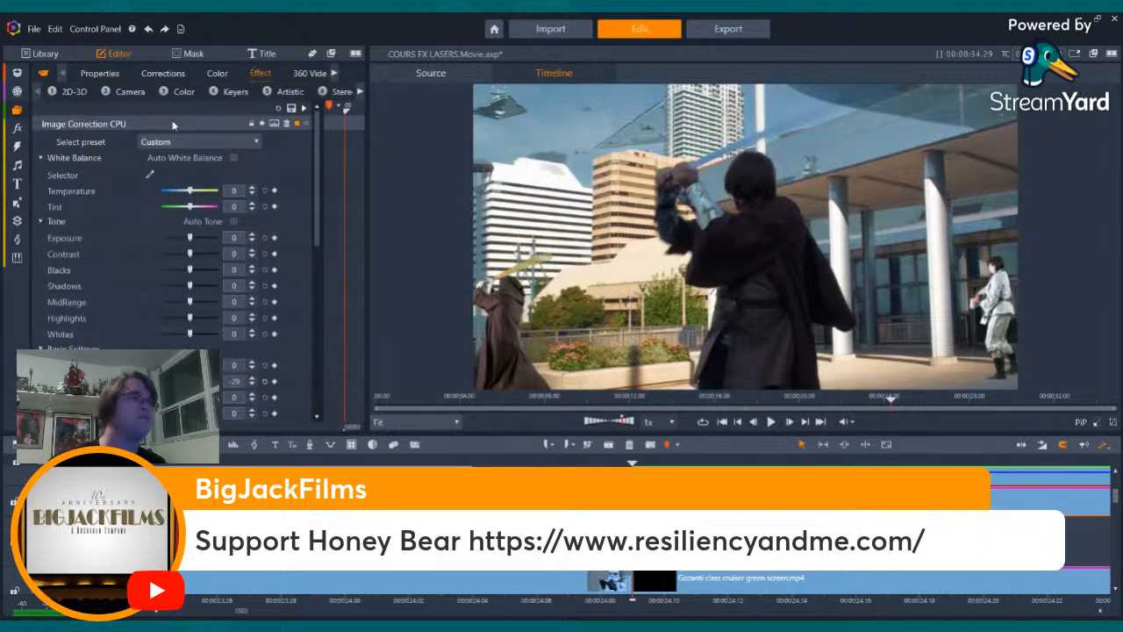
click(169, 123)
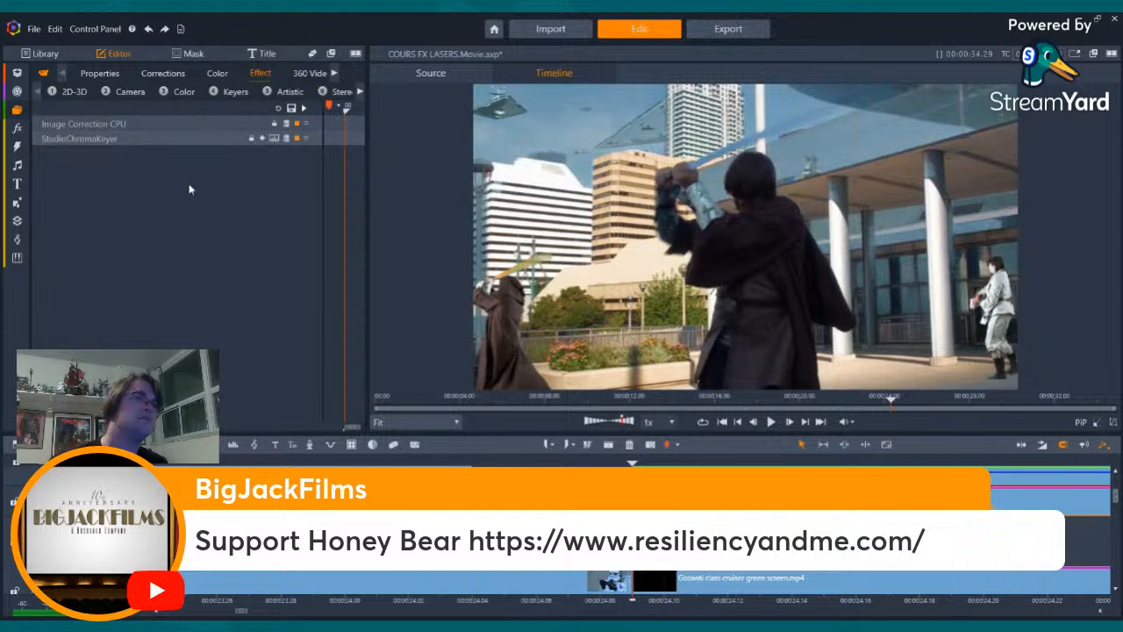
click(116, 140)
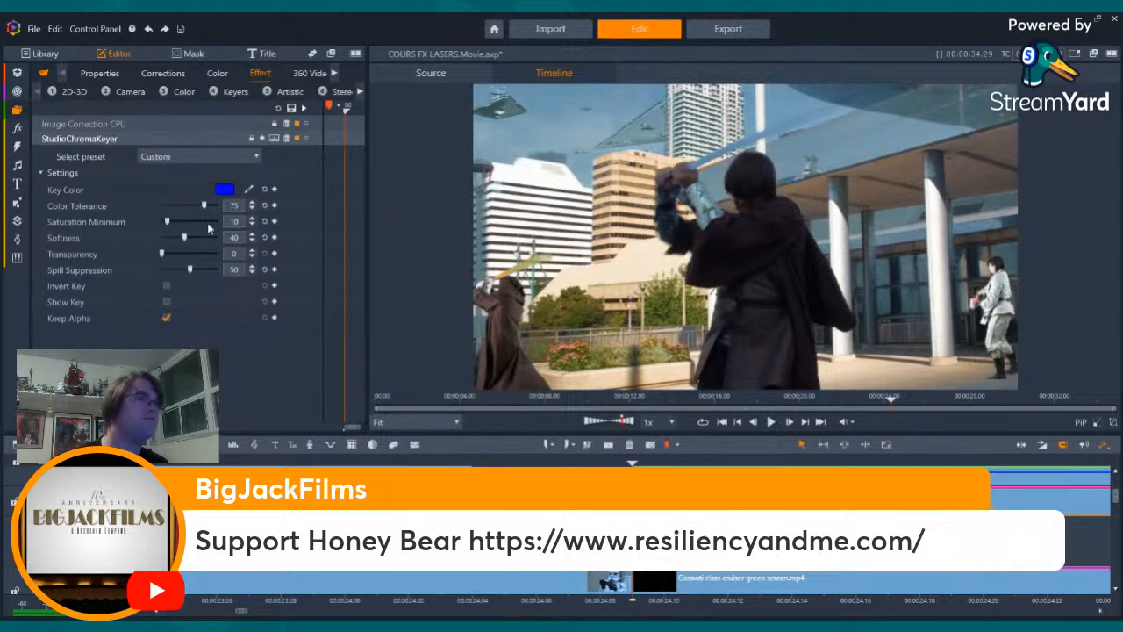
- Try a StudioChromaKeyer saturation minimum of 12, check the preview, and raise the value to 15
click(239, 225)
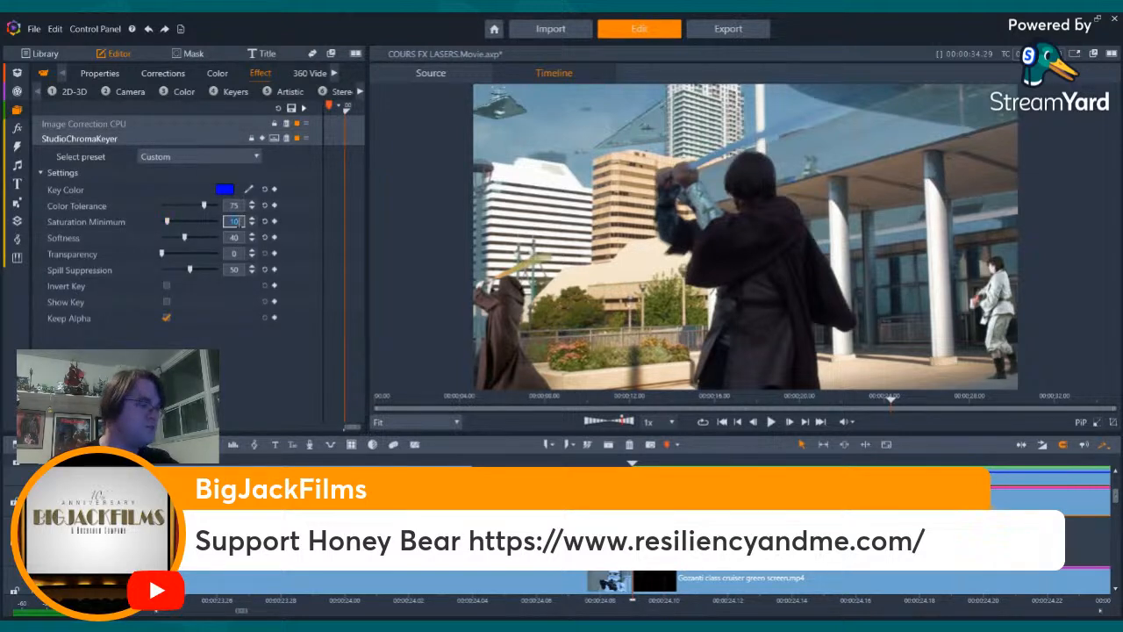
text(12)
key(Return)
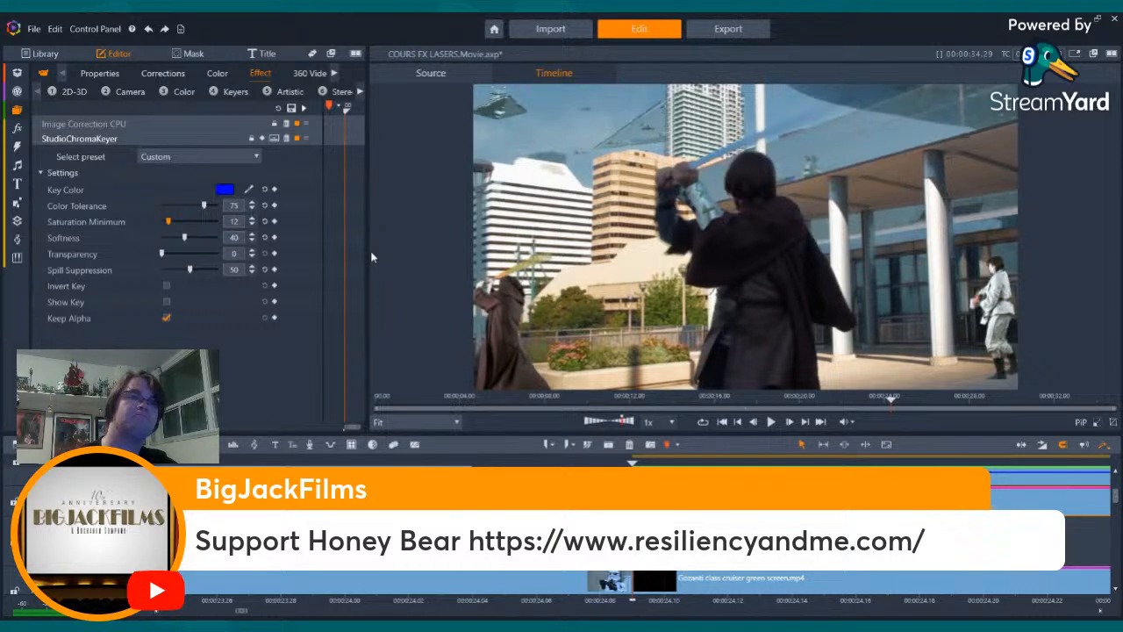
key(space)
key(Right)
key(Left)
key(Left)
key(Left)
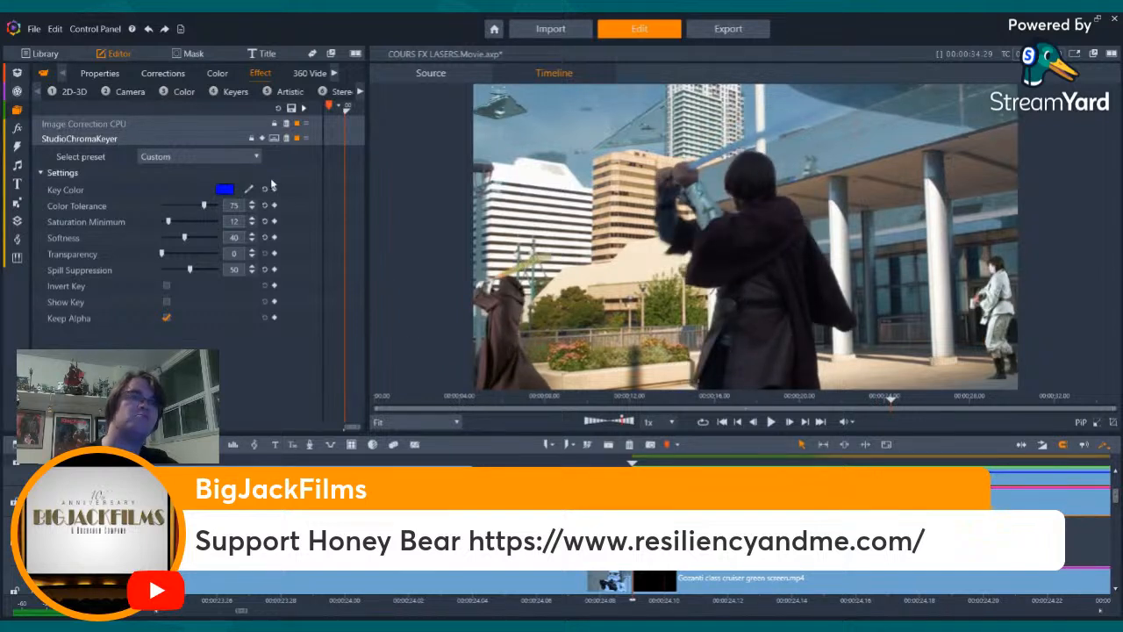
click(238, 224)
text(15)
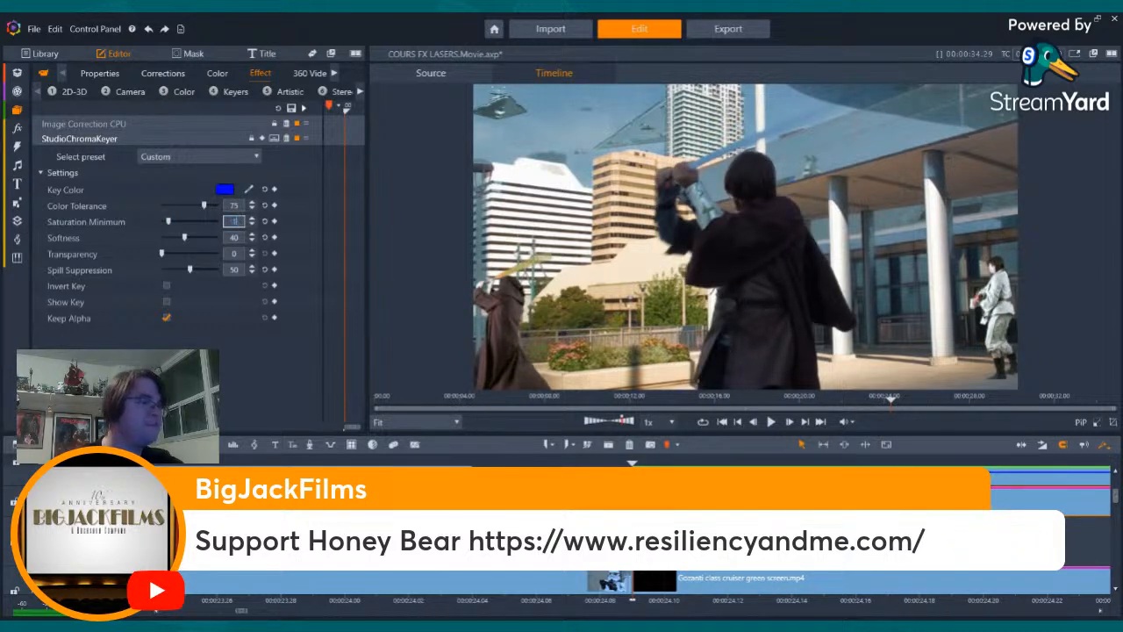
key(Return)
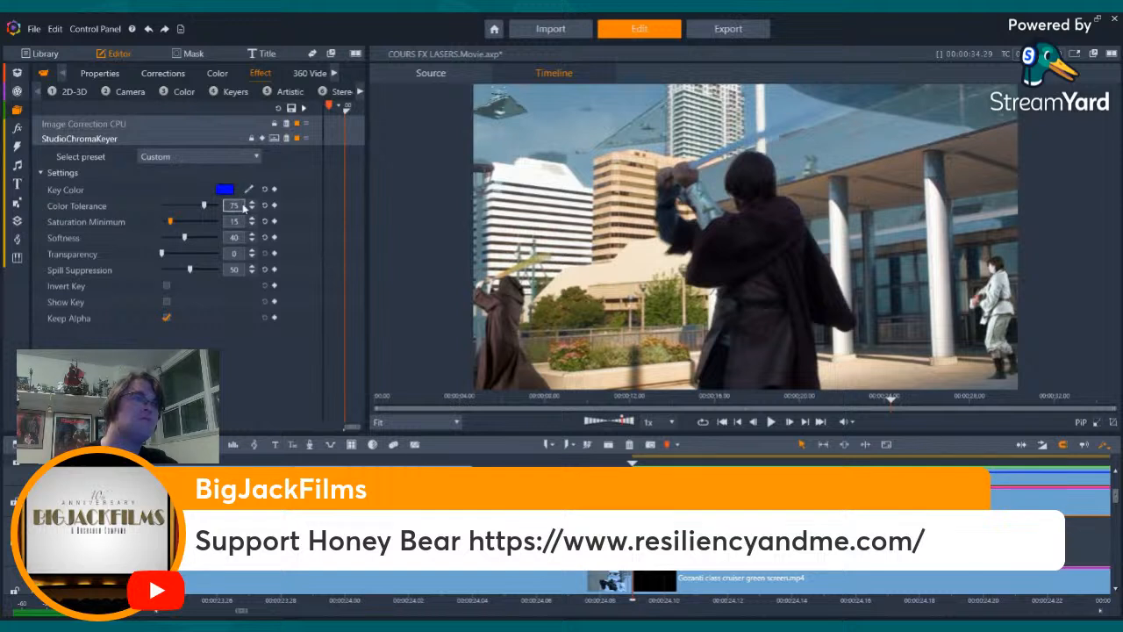
- Reset the StudioChromaKeyer to its Default preset and sample the light blue sky as the key color
click(183, 186)
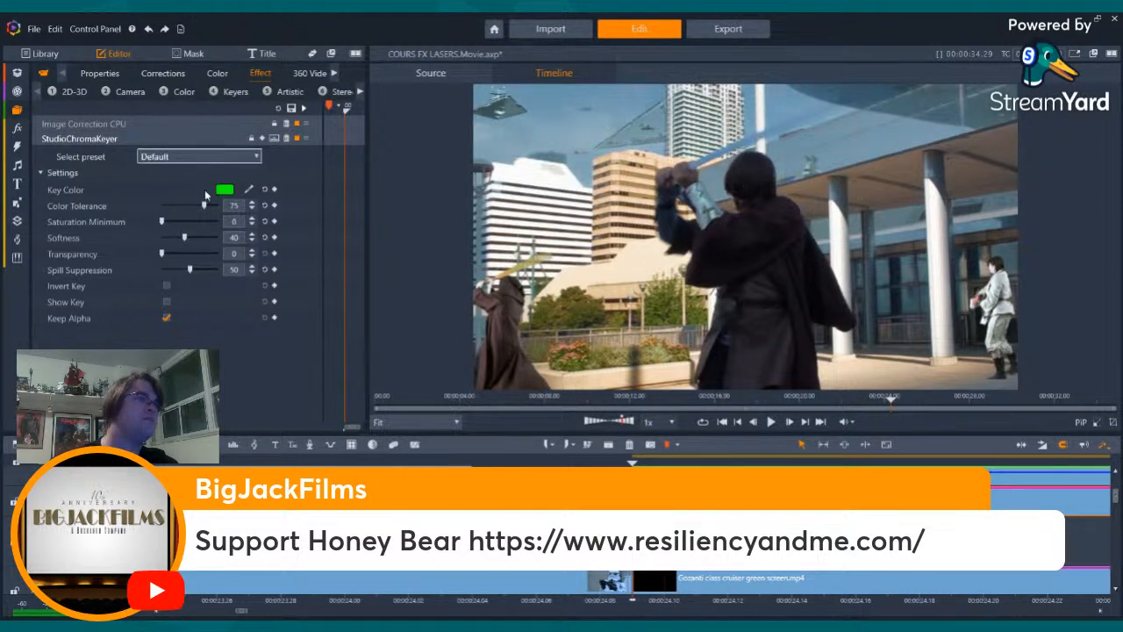
click(249, 189)
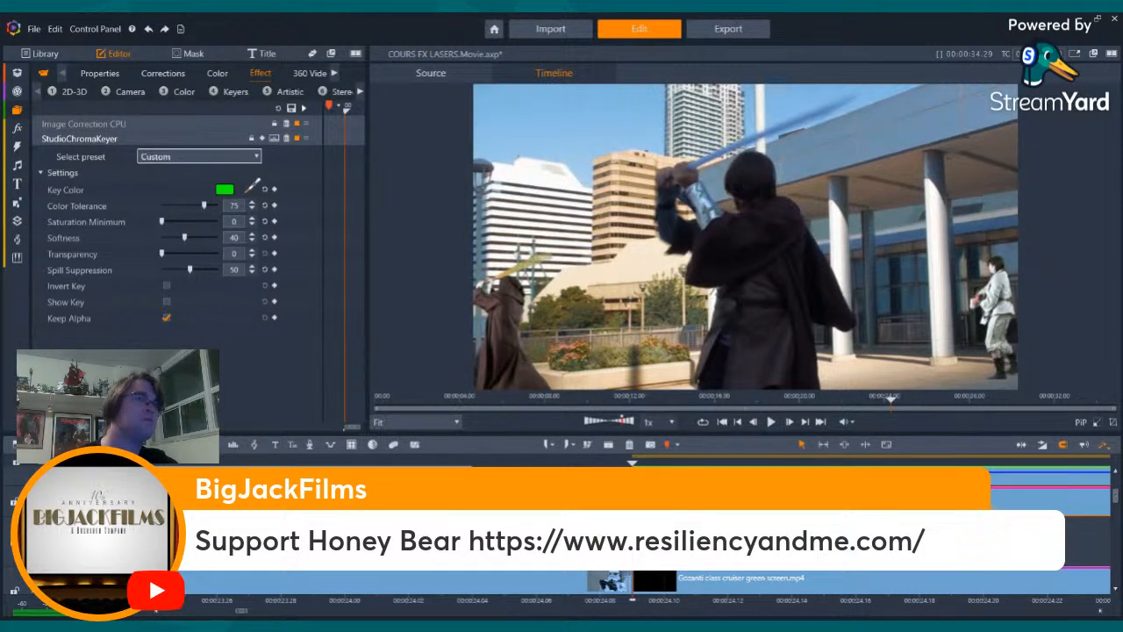
click(644, 97)
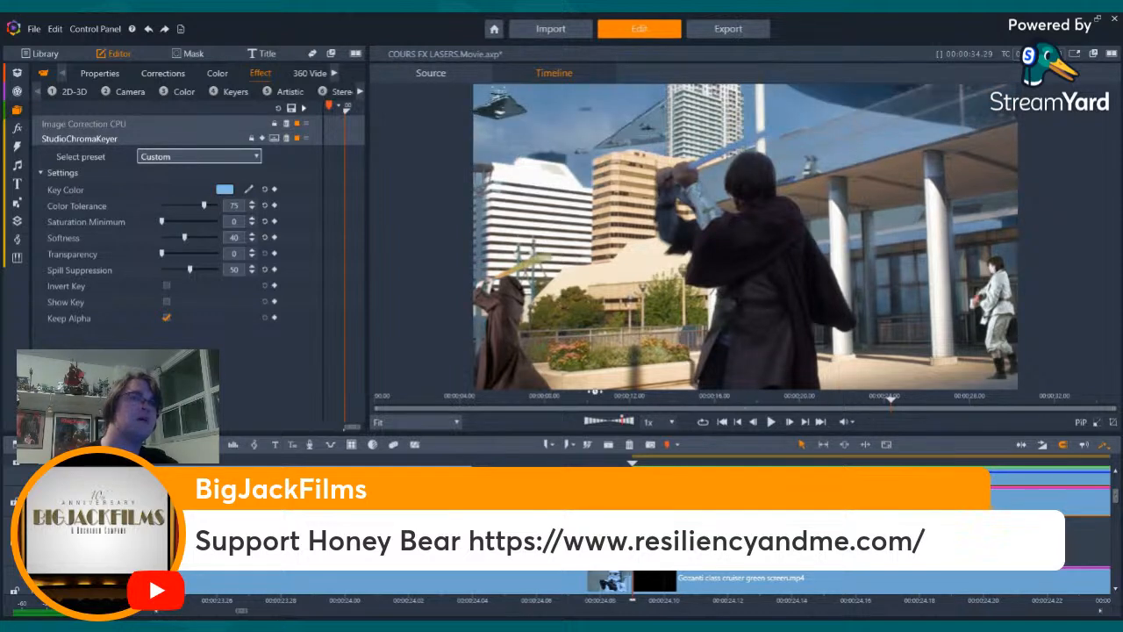
- Test saturation minimum values of 10, 15, 25 and 18 on the sky-blue key
click(234, 221)
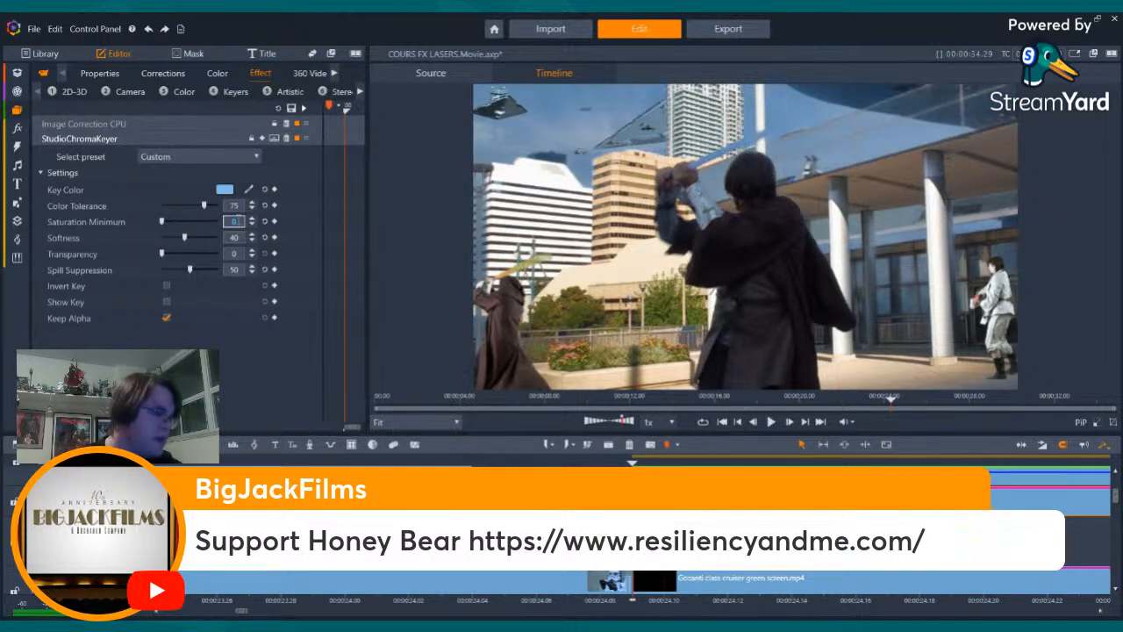
text(1)
key(Return)
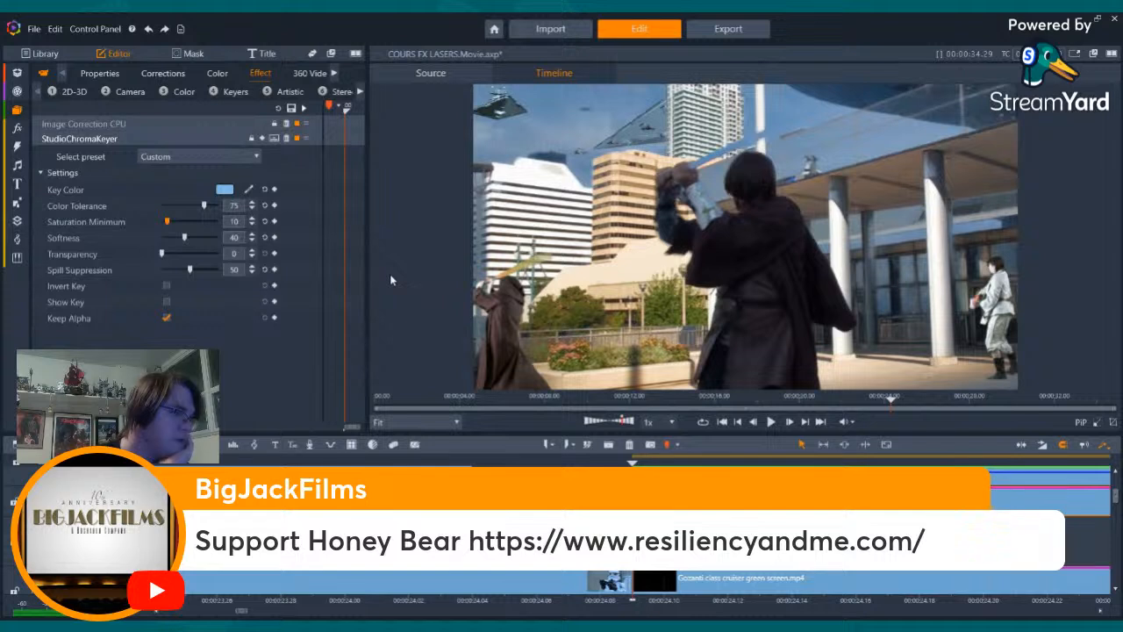
click(234, 223)
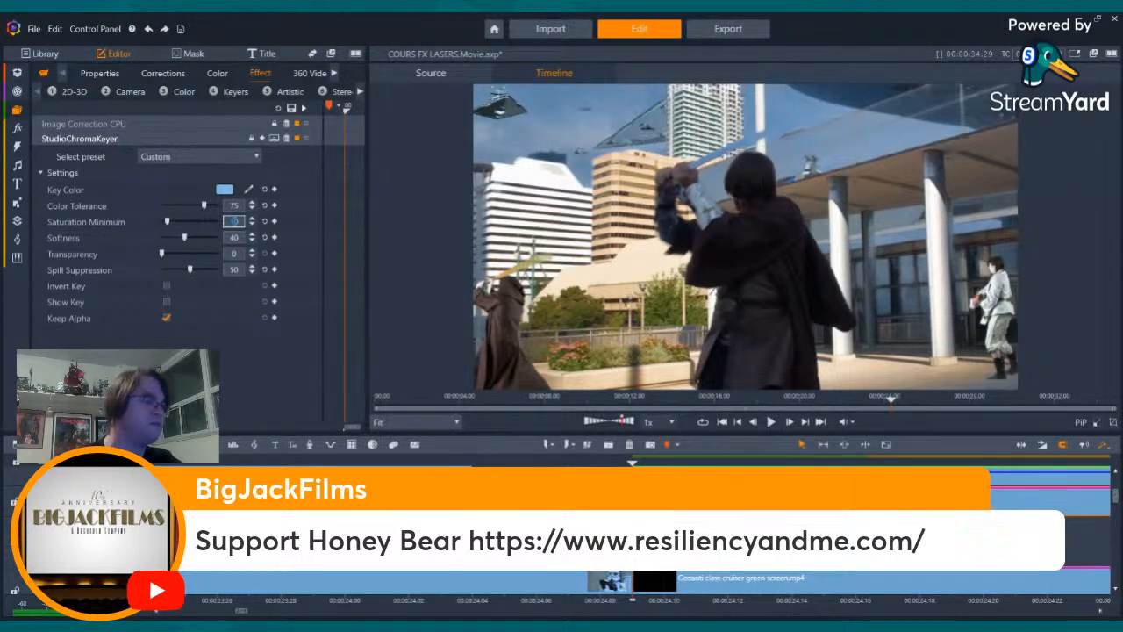
text(15)
key(Return)
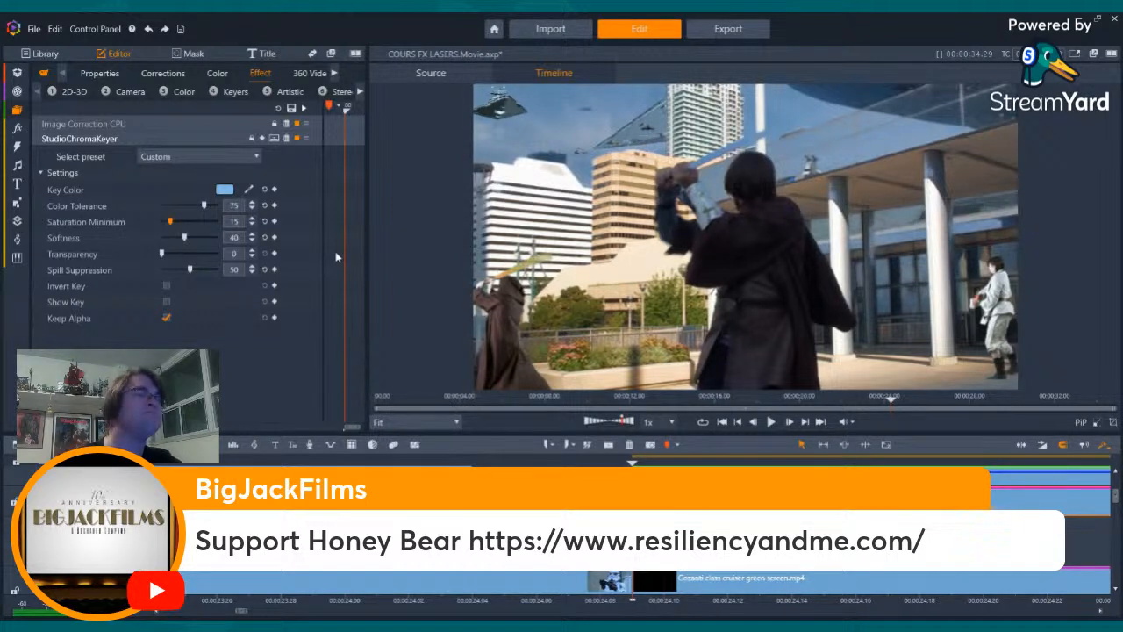
click(235, 221)
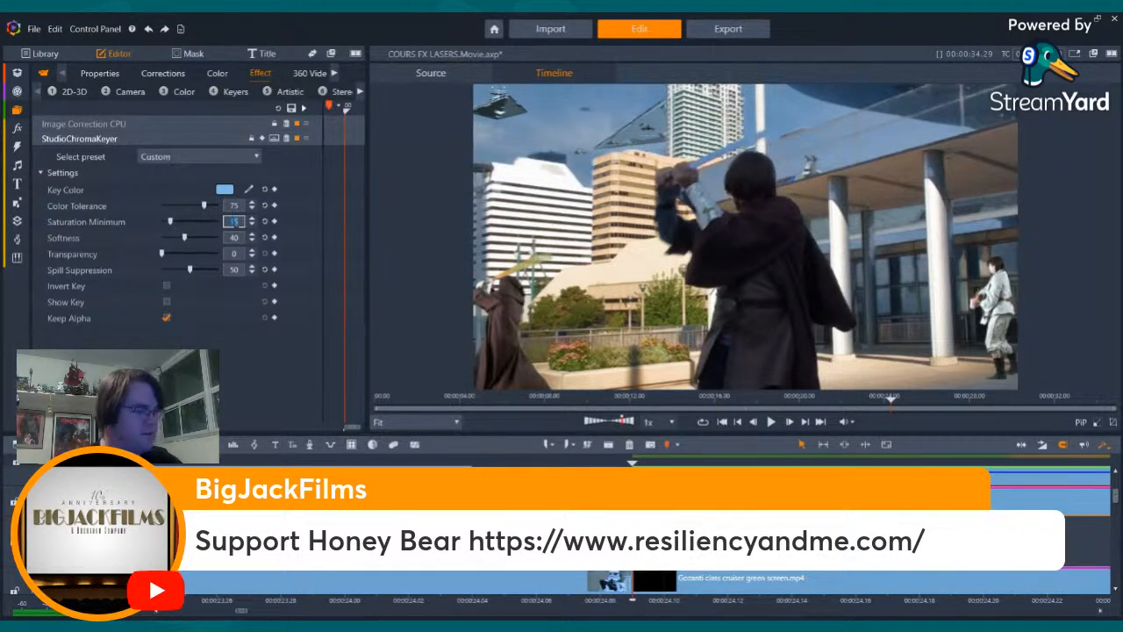
text(25)
key(Return)
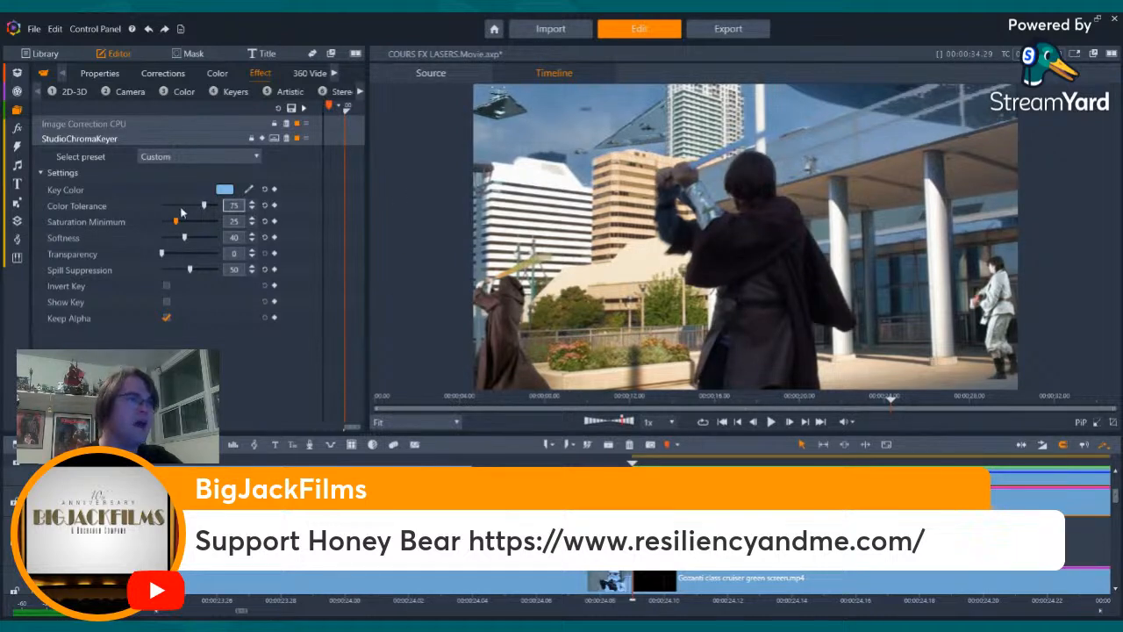
click(233, 221)
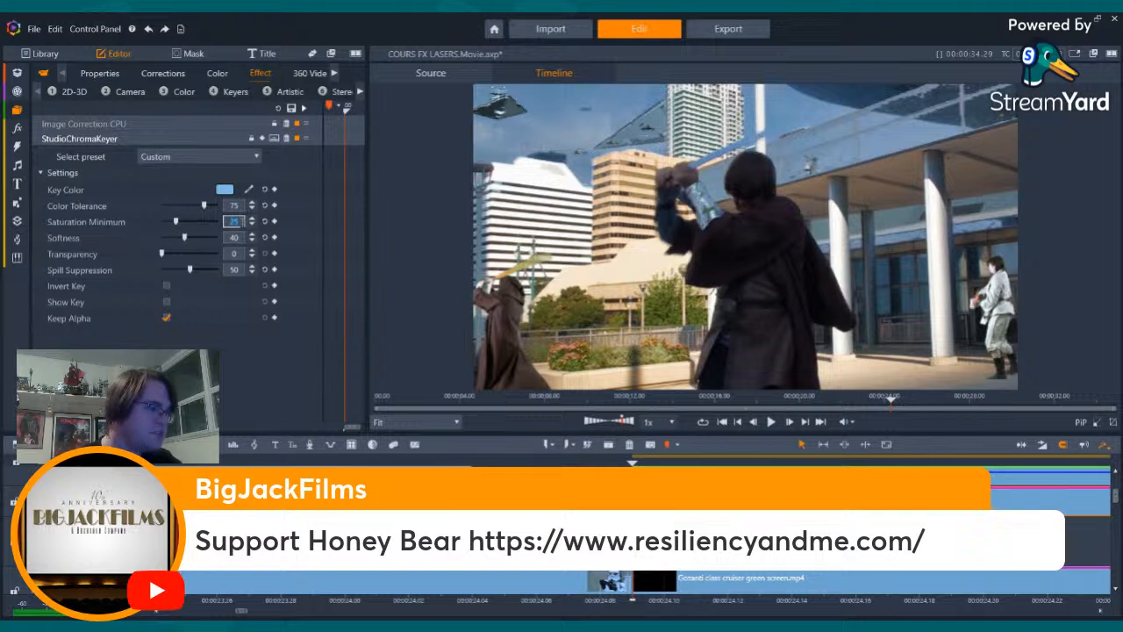
text(18)
key(Return)
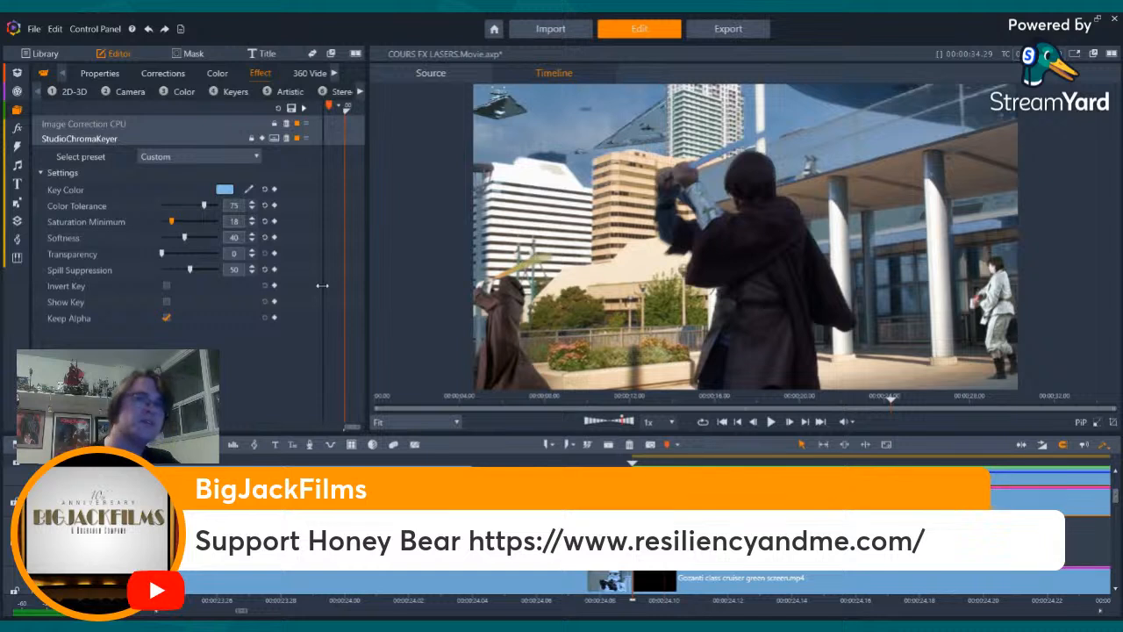
- Compare saturation minimum values of 20 and 25 for the sky-blue key
click(235, 221)
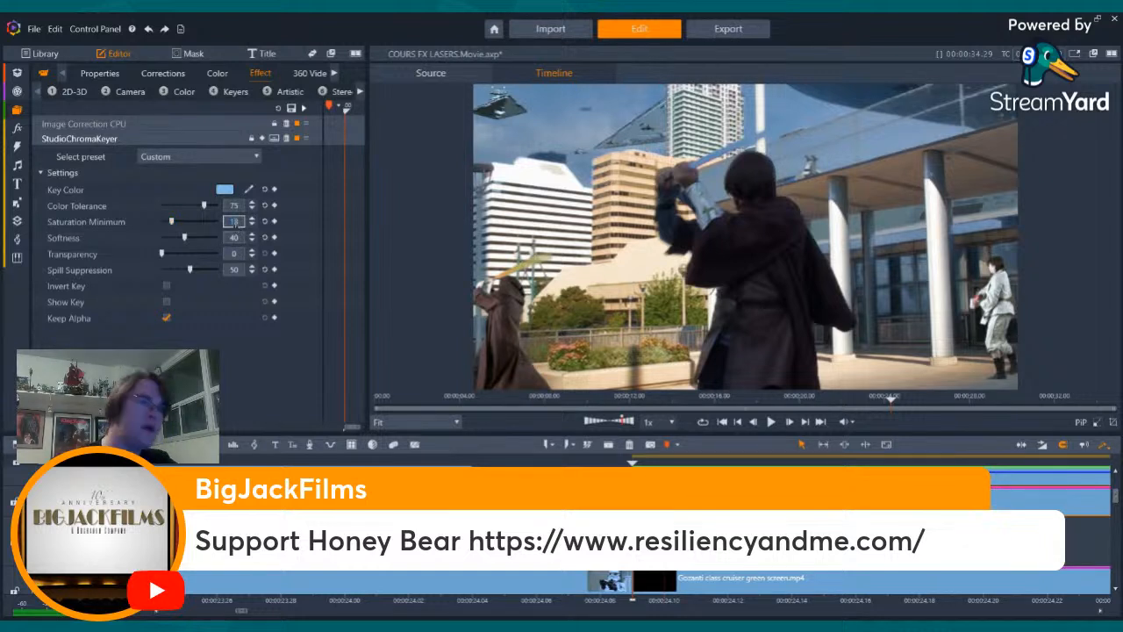
text(10)
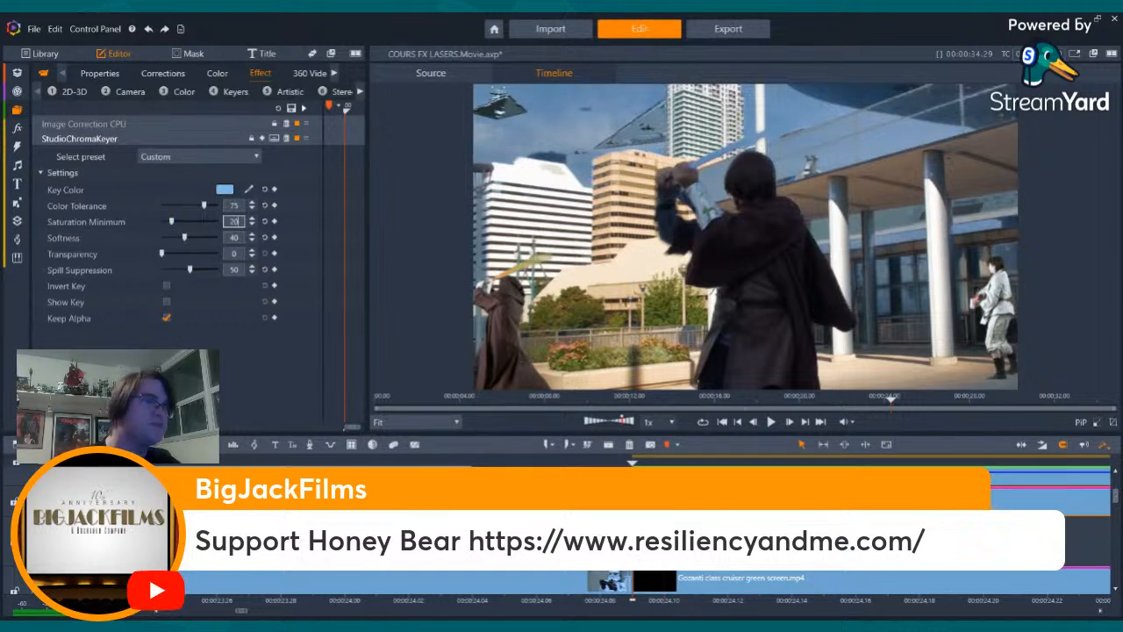
key(Return)
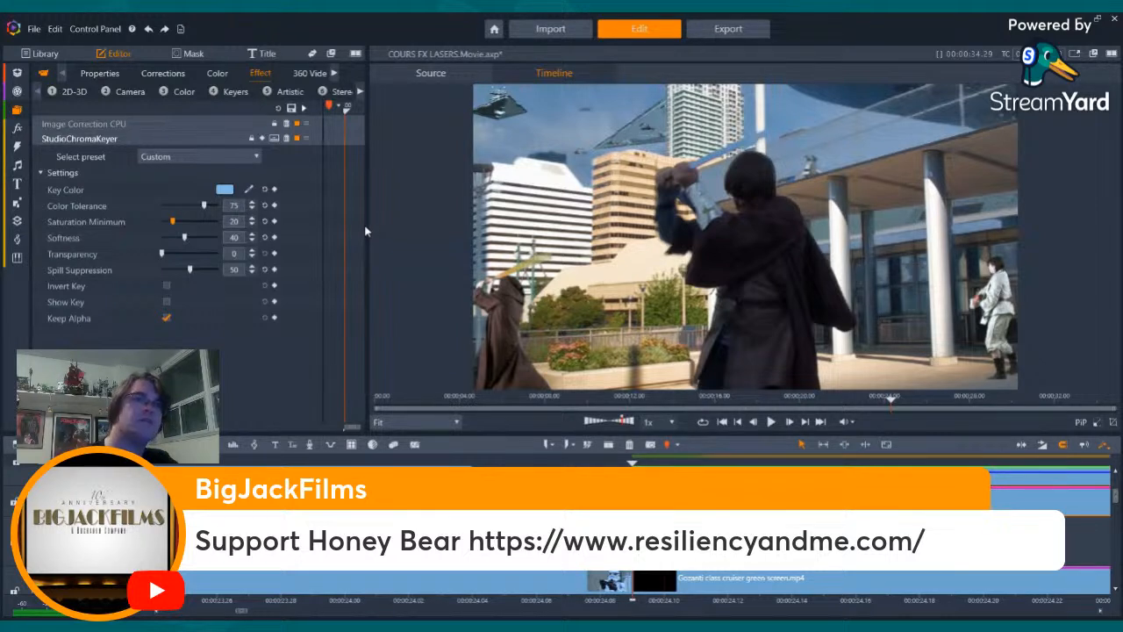
click(233, 223)
text(25)
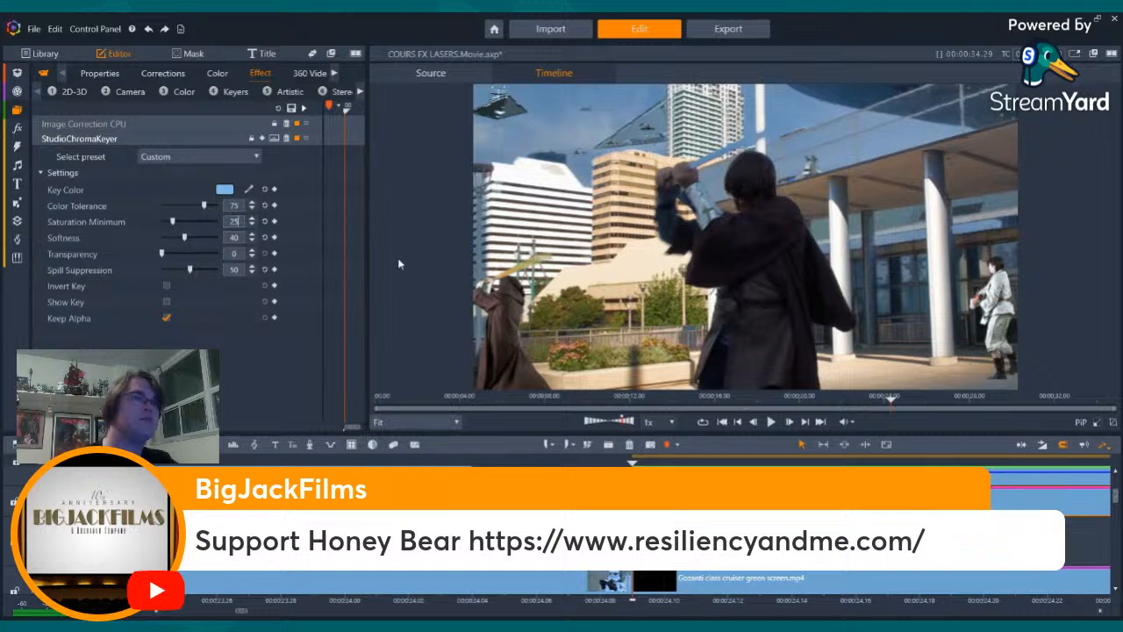
key(Return)
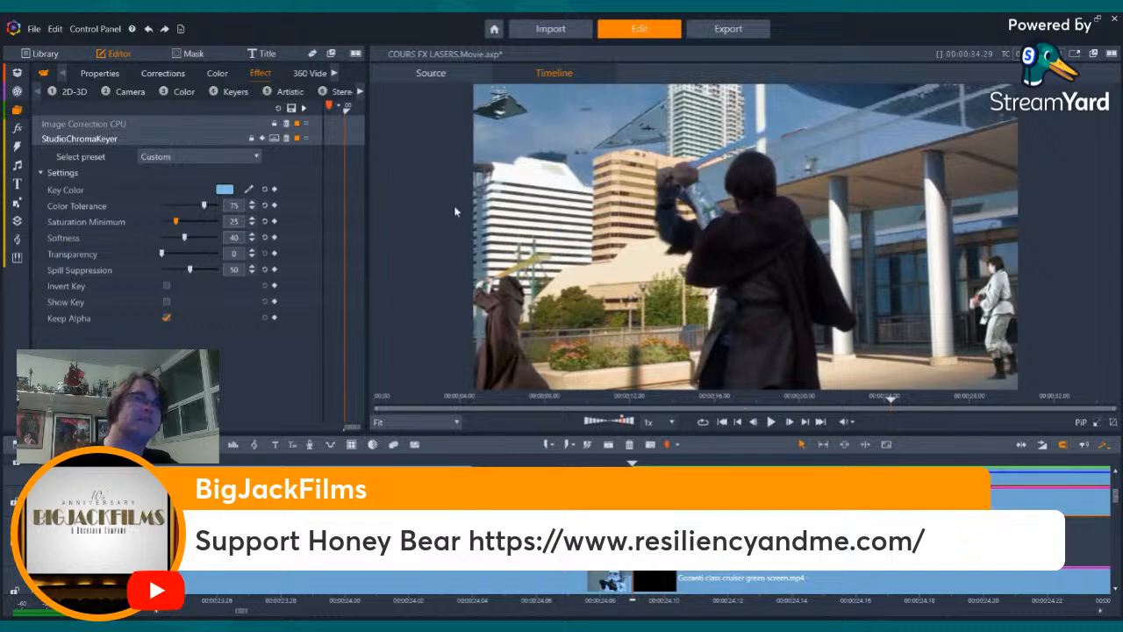
- Set the saturation minimum to 30 and lower the color tolerance to about 66, checking frames where the swordsman turns
click(233, 221)
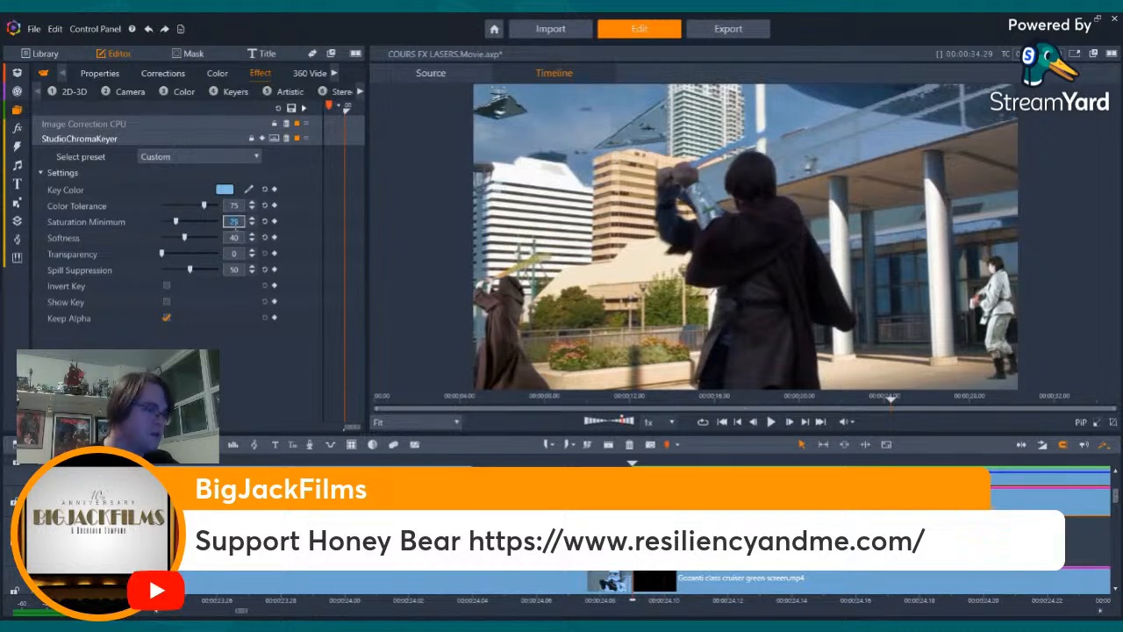
text(30)
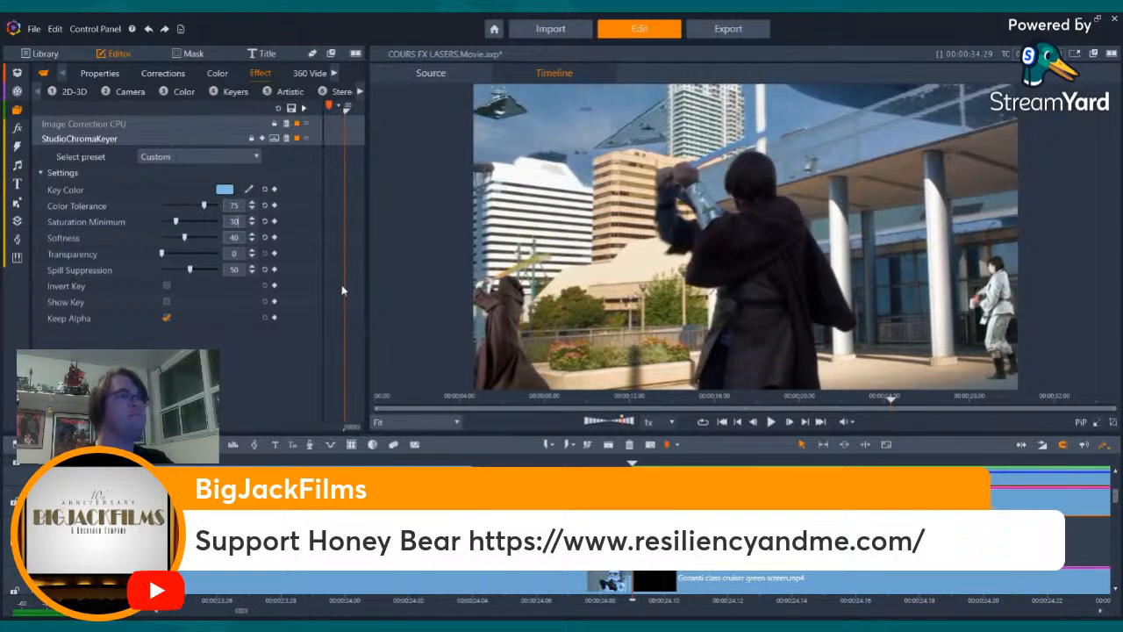
key(Return)
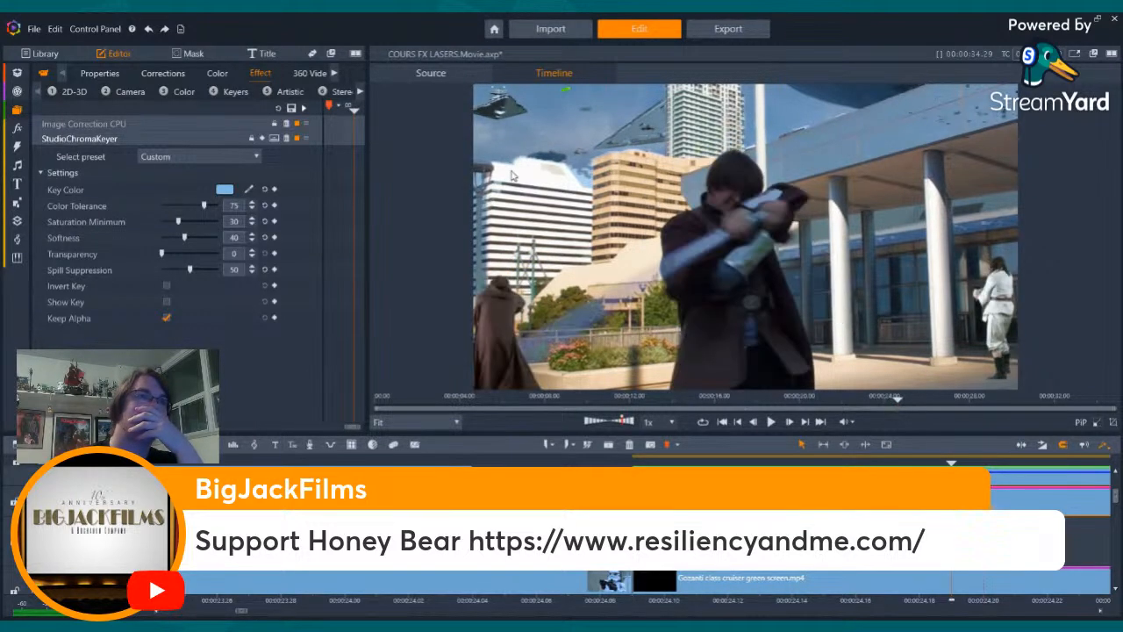
key(Left)
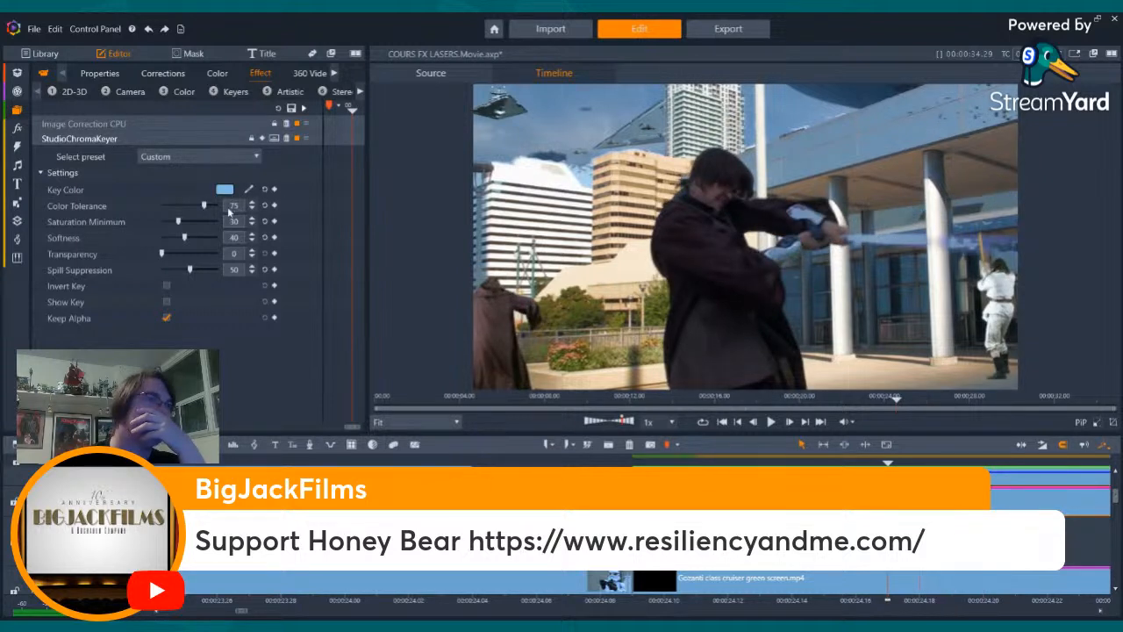
drag(201, 204, 198, 205)
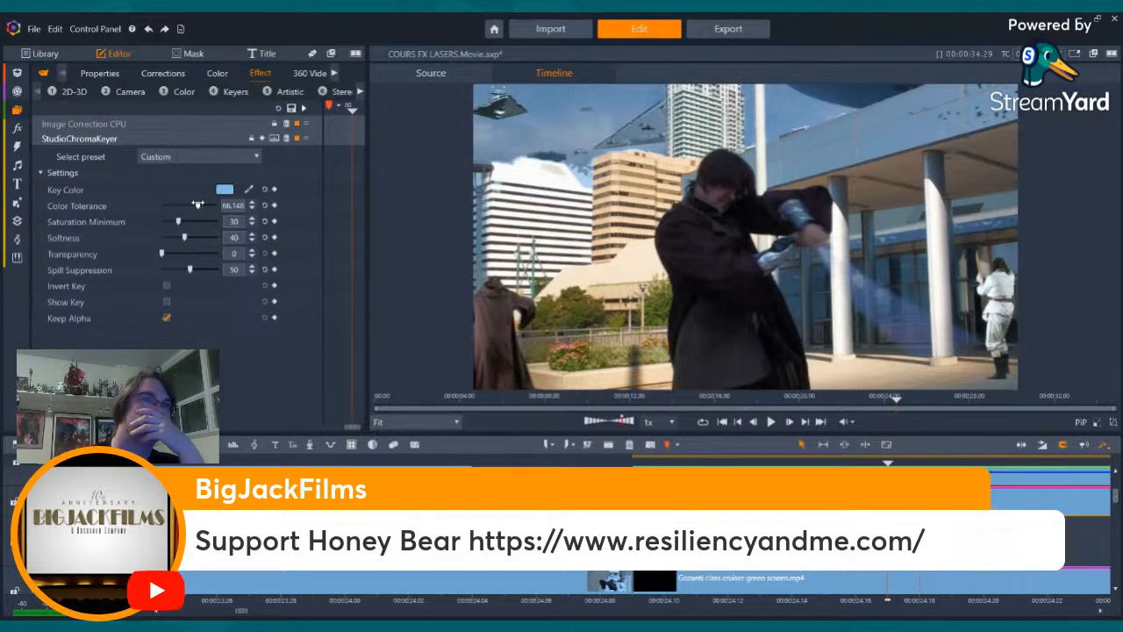
- Lower the sky key's color tolerance to 50
drag(198, 204, 190, 205)
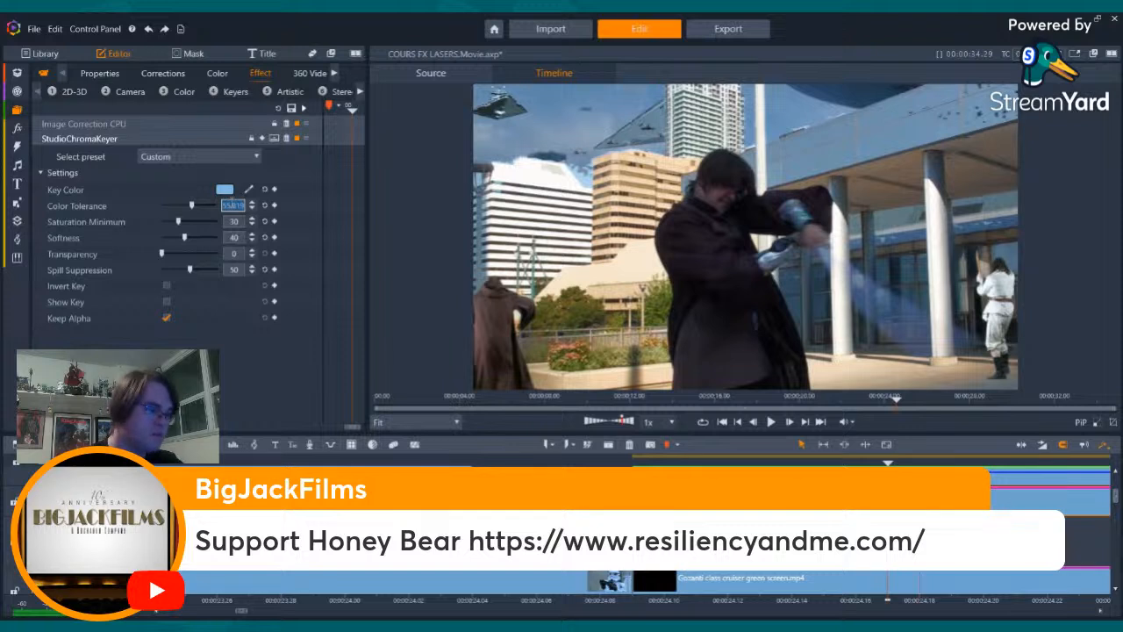
click(233, 206)
text(50)
key(Return)
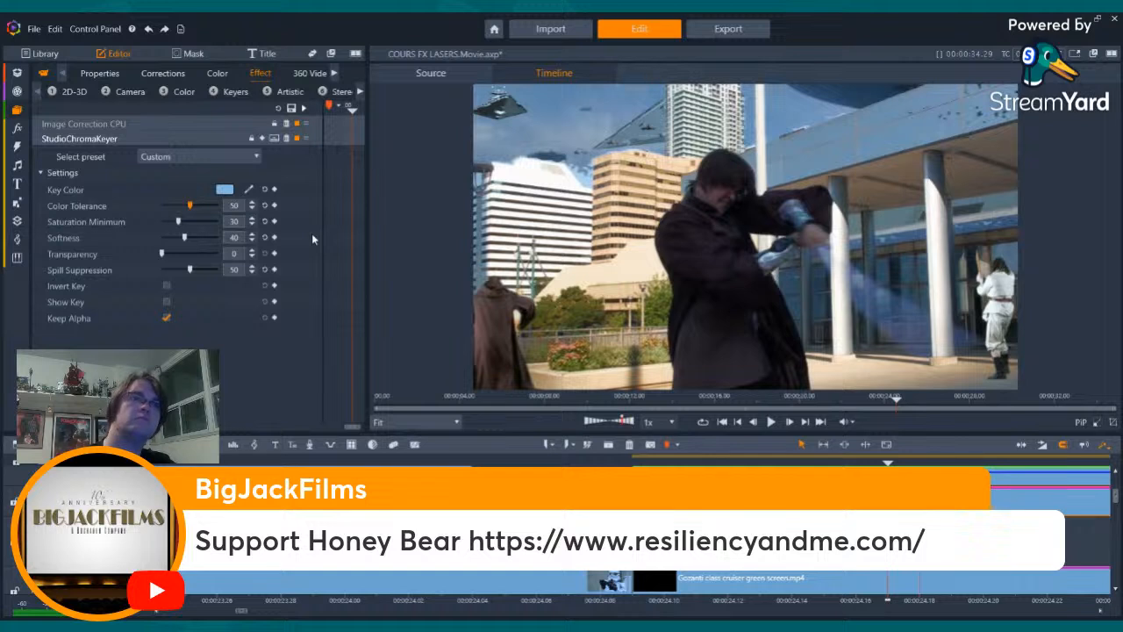
- Try a color tolerance of 30 on the sky key, and undo it
click(231, 207)
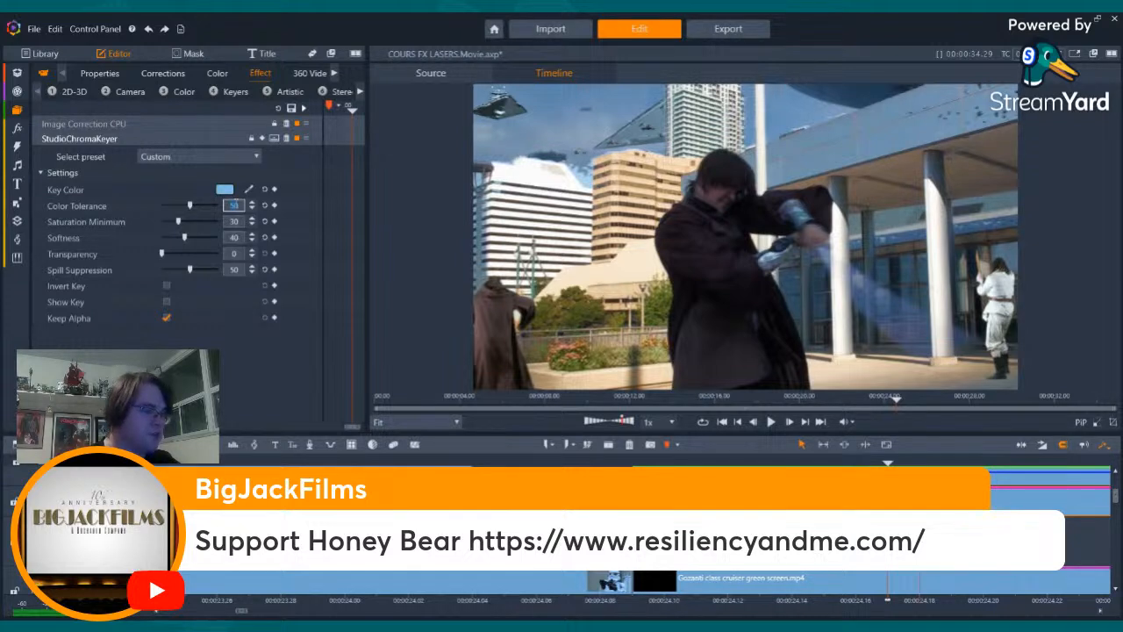
text(30)
key(Return)
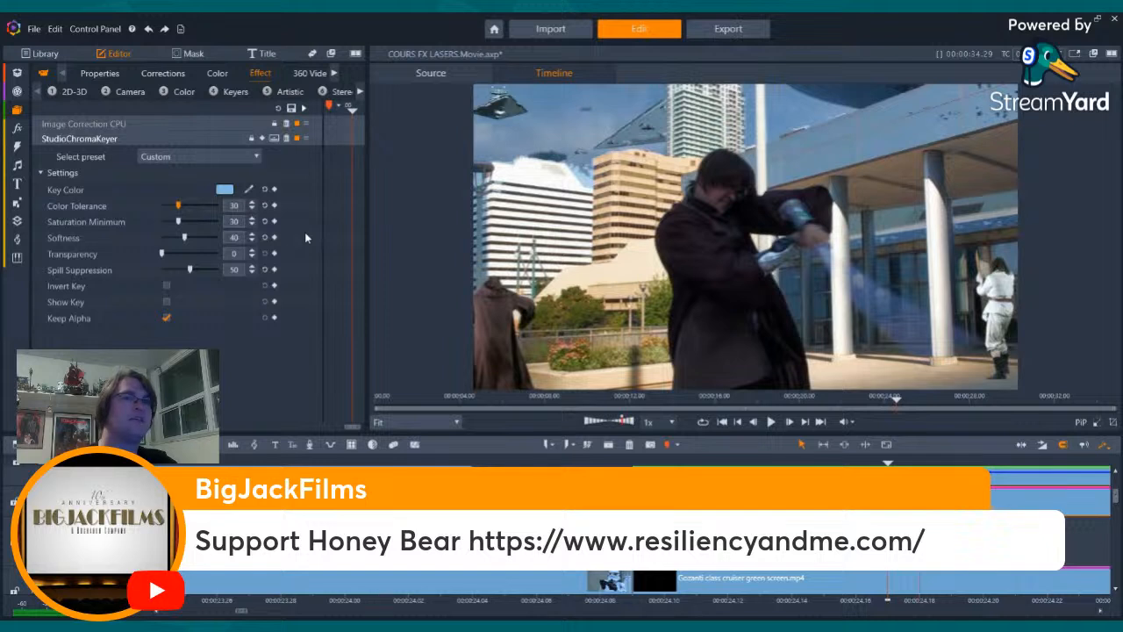
click(148, 31)
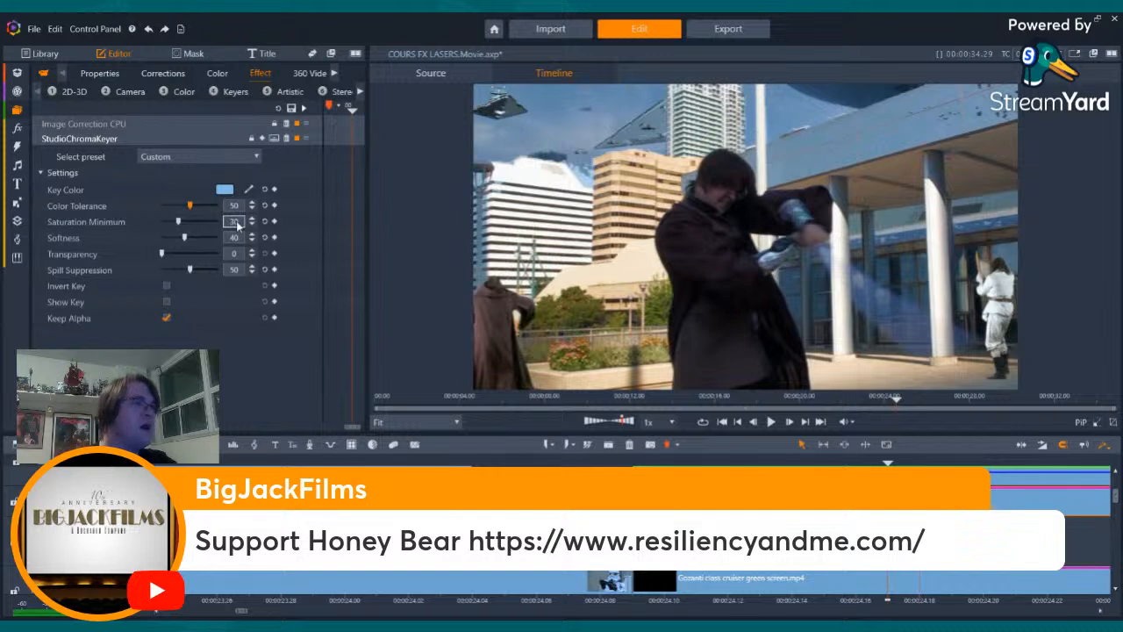
- Try a saturation minimum of 25 on the sky key
click(235, 222)
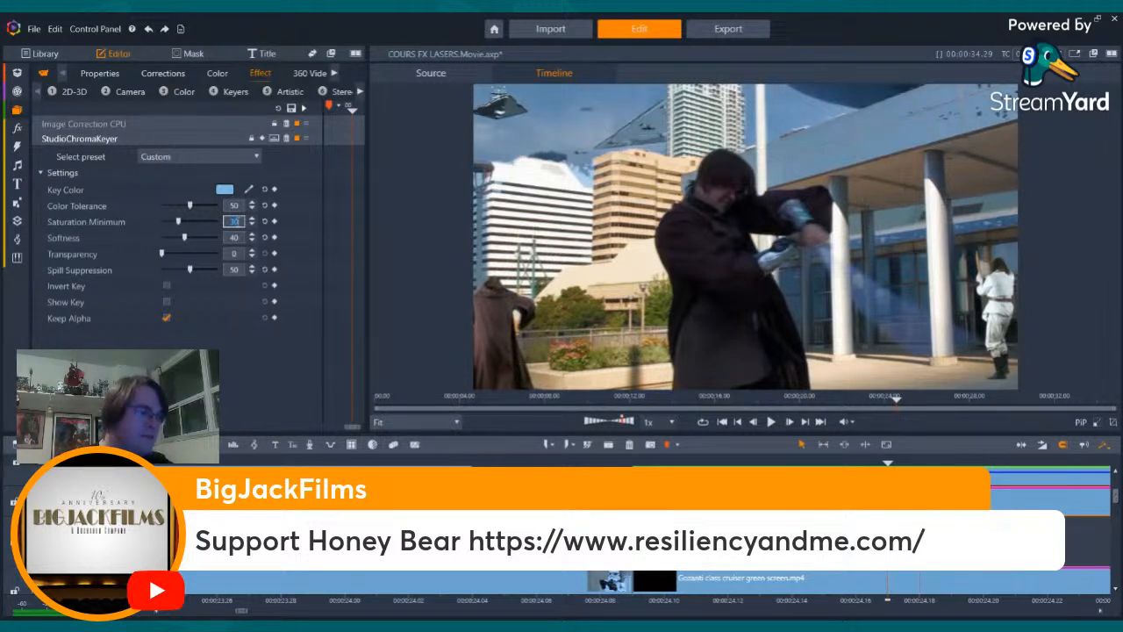
text(3)
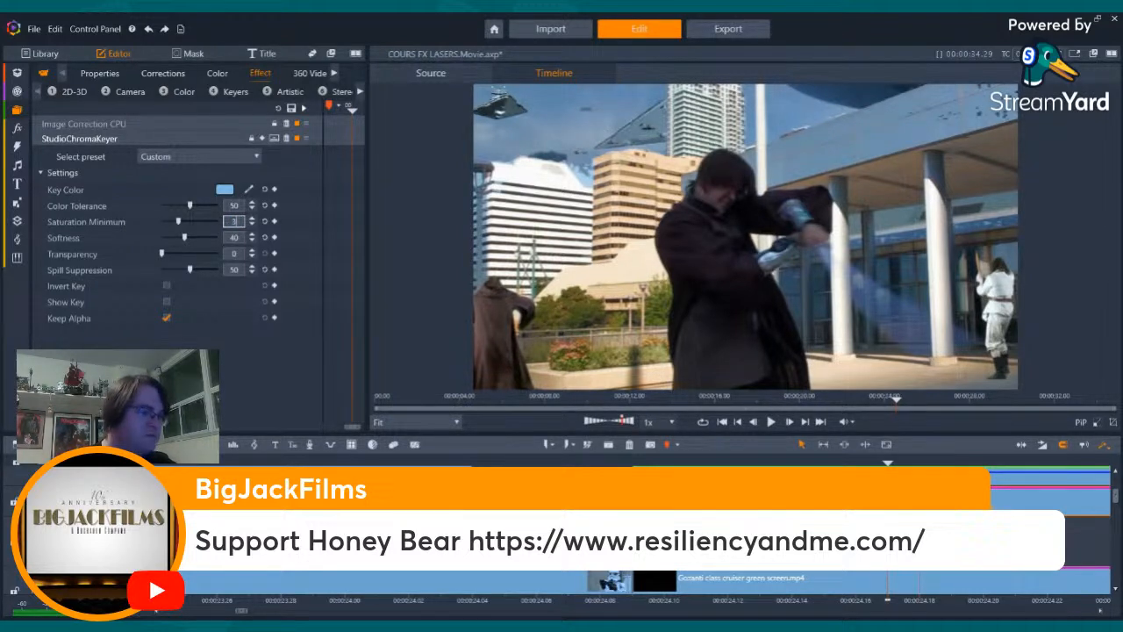
text(2)
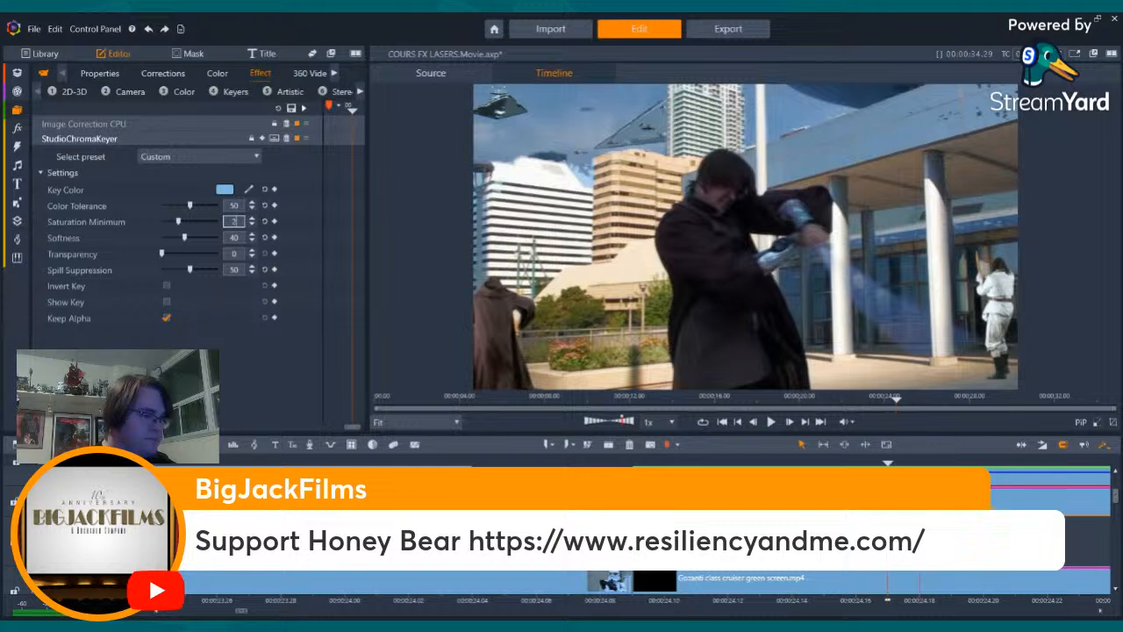
text(5)
key(Return)
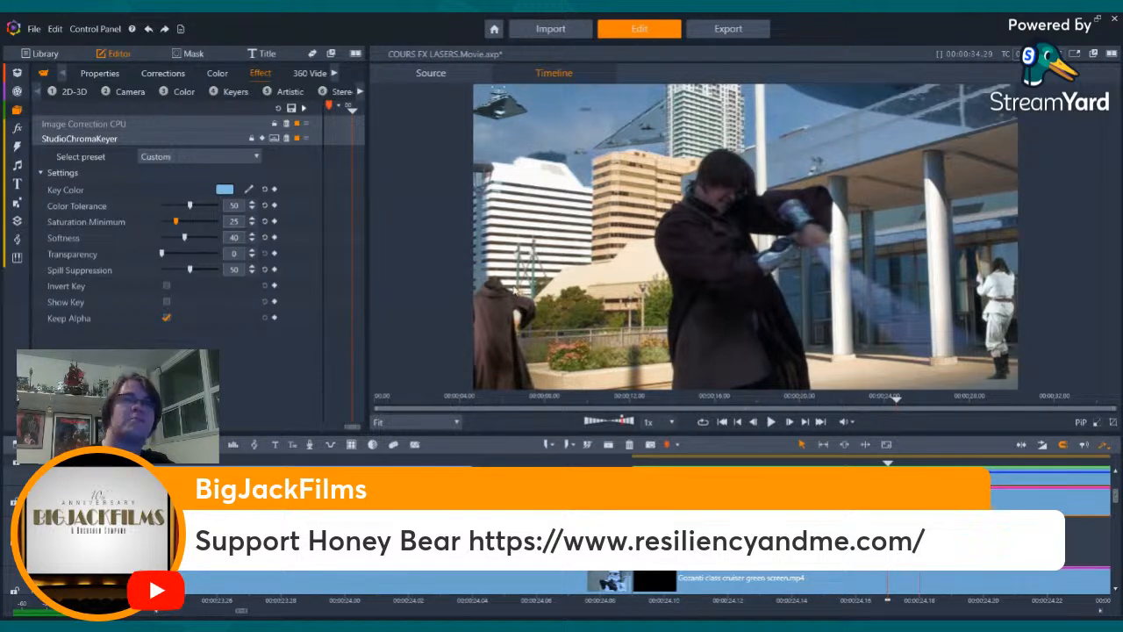
- Try a color tolerance of 25 and check it on a slightly earlier frame of the swordsman's swing
click(232, 206)
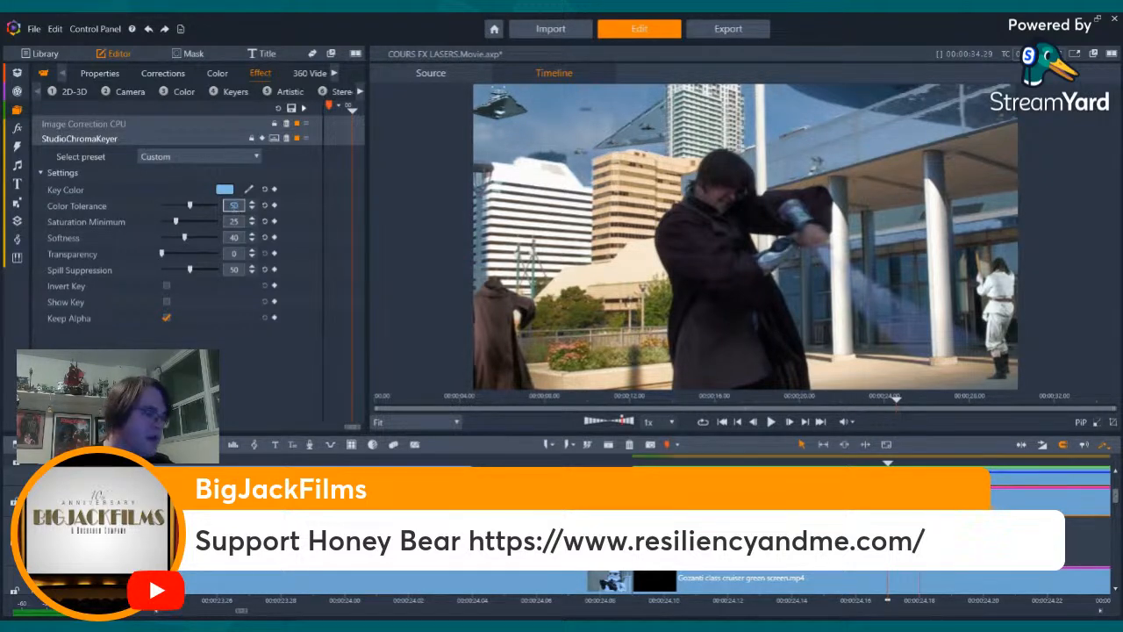
text(25)
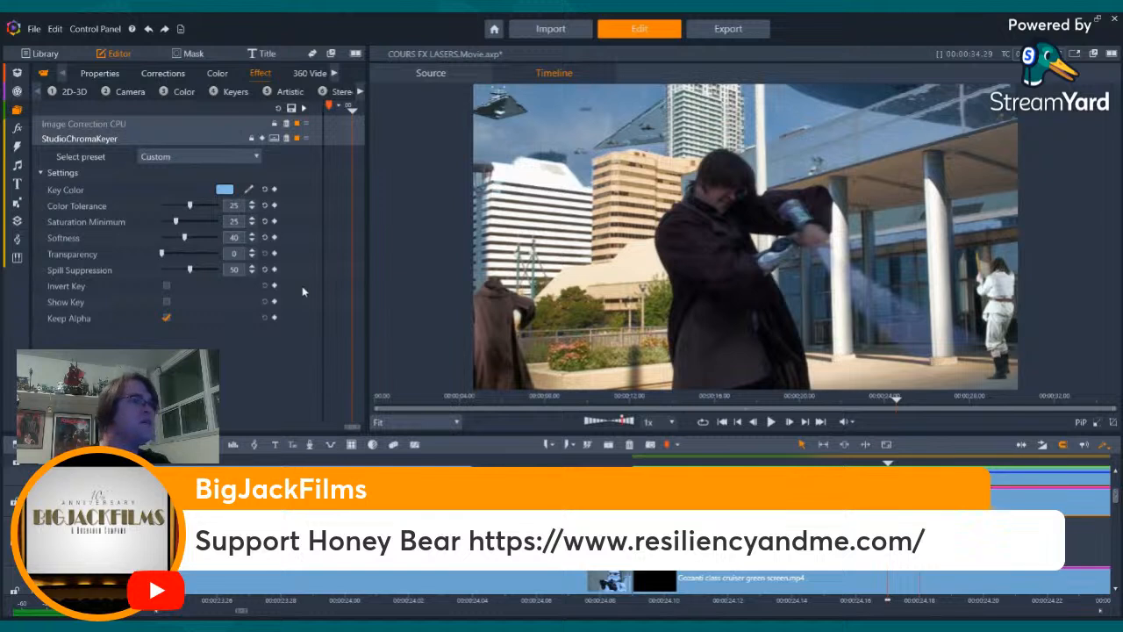
key(Return)
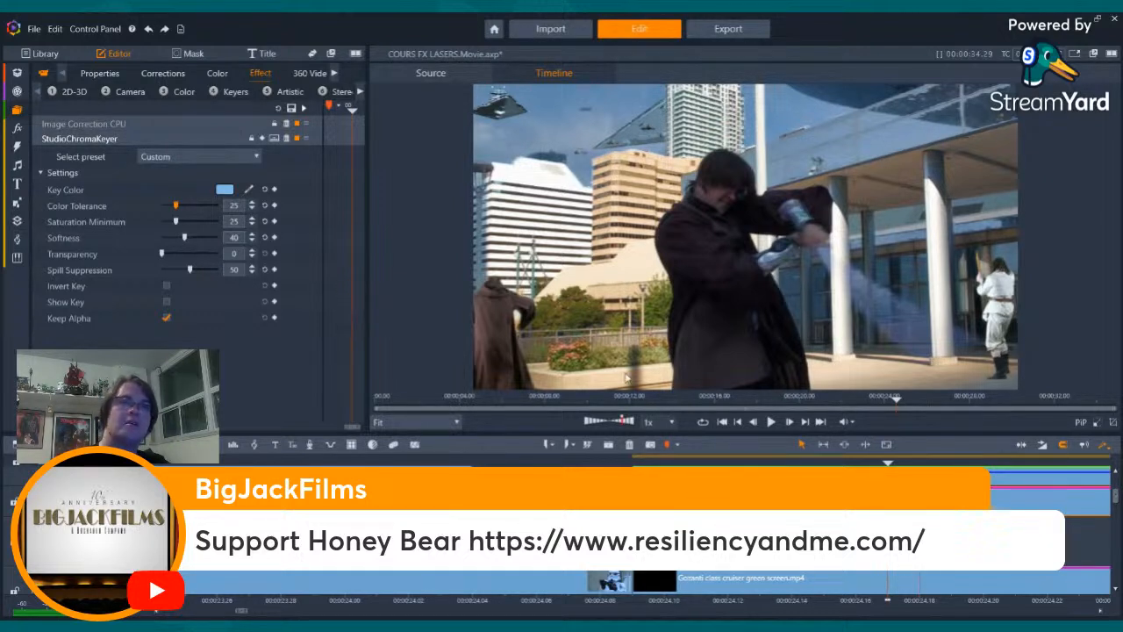
drag(887, 562, 856, 561)
- Return the sky key's color tolerance to 50
click(240, 205)
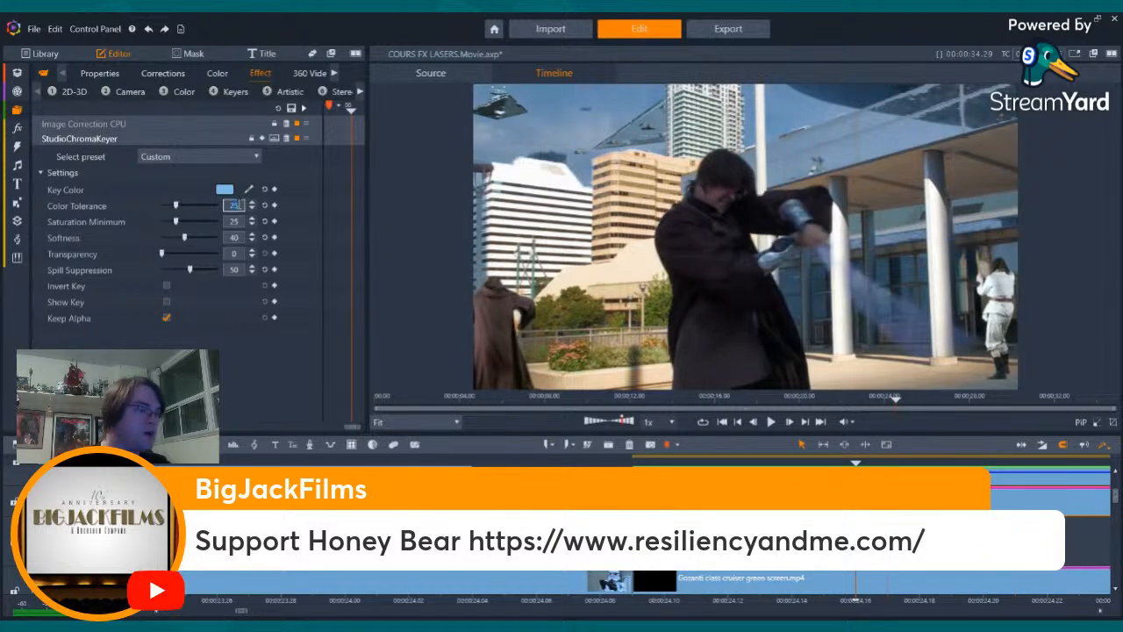
text(50)
key(BackSpace)
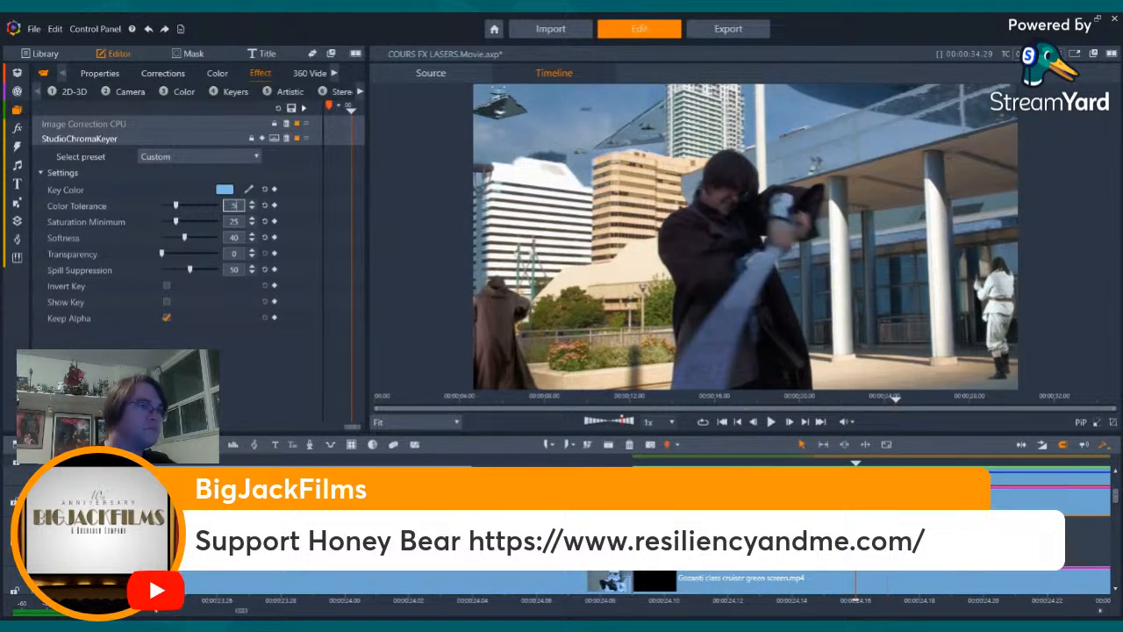
text(0)
click(333, 243)
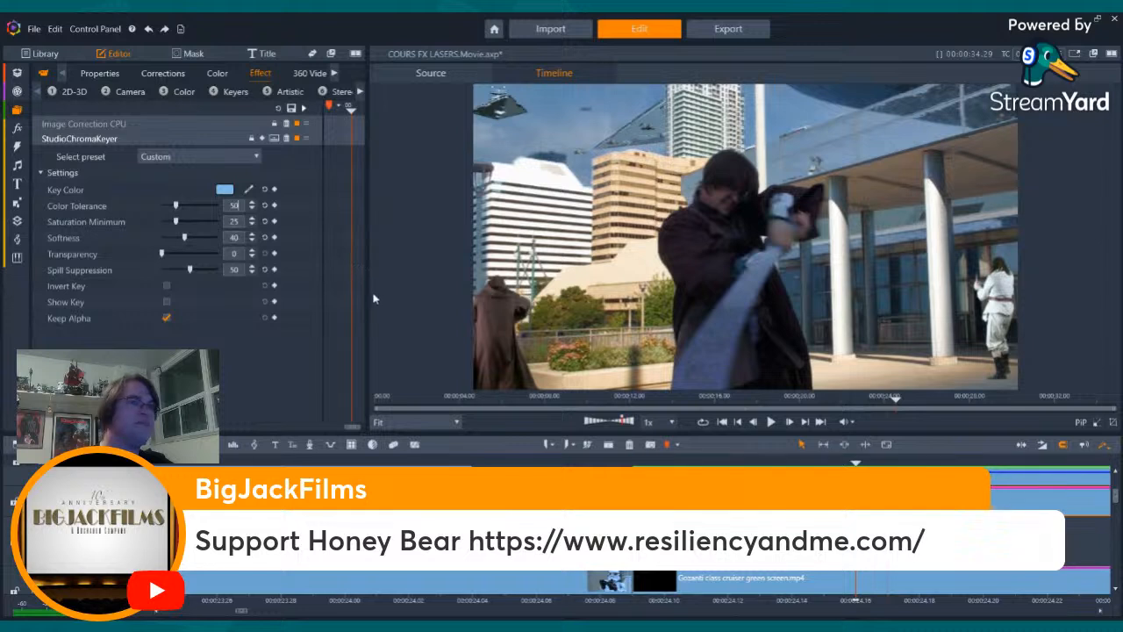
click(233, 205)
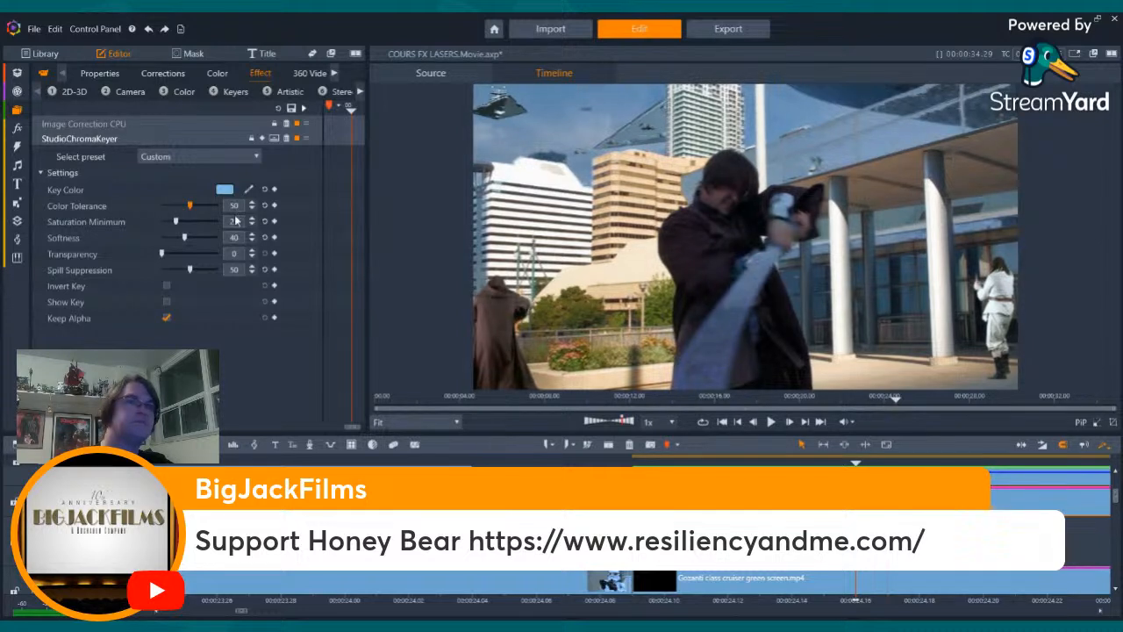
- Compare saturation minimum values of 35 and 30 on the sky key
click(233, 221)
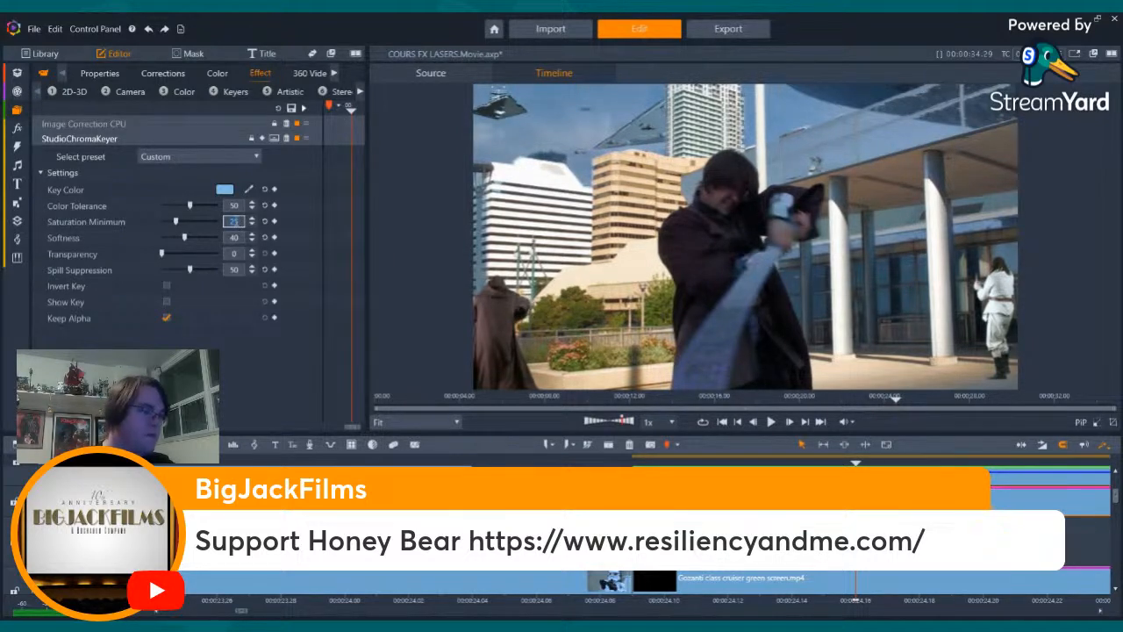
text(35)
click(300, 263)
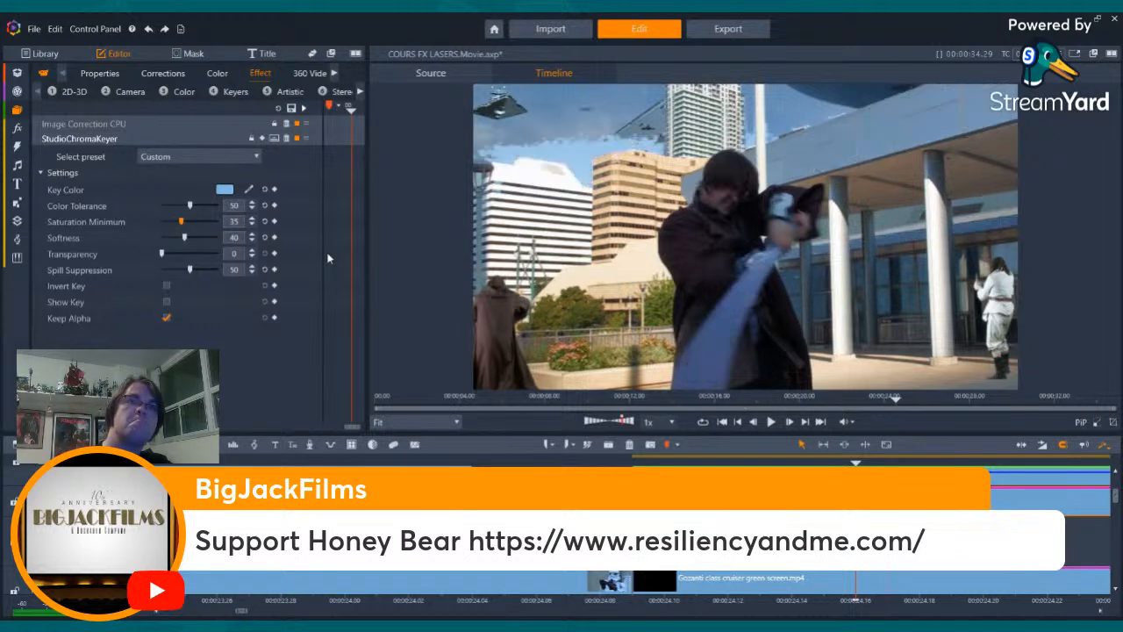
click(234, 221)
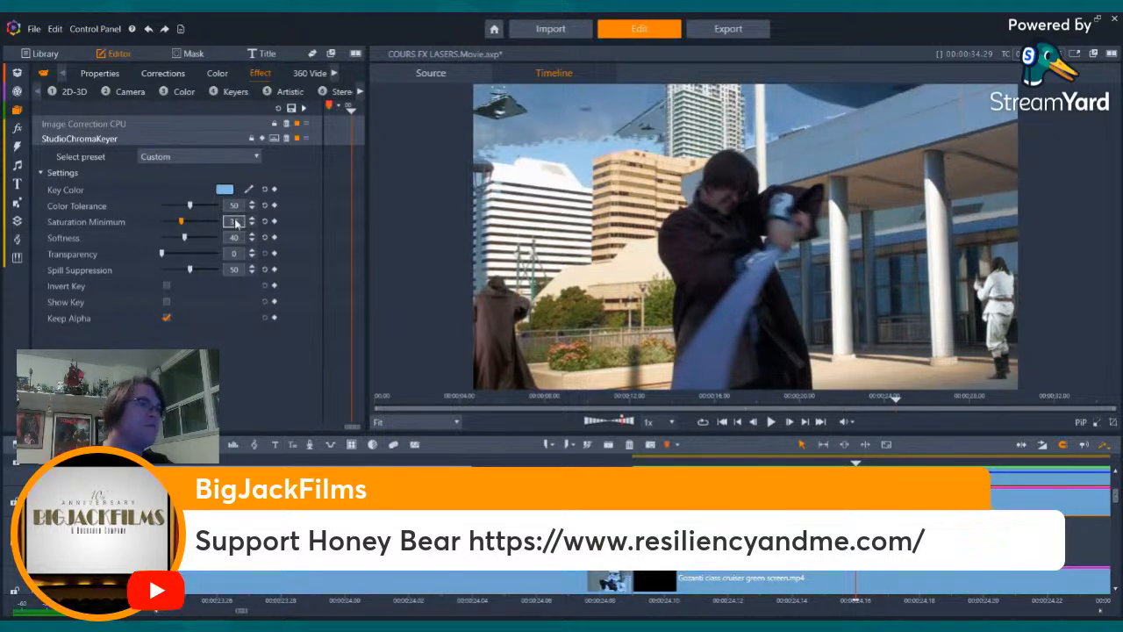
text(30)
click(311, 263)
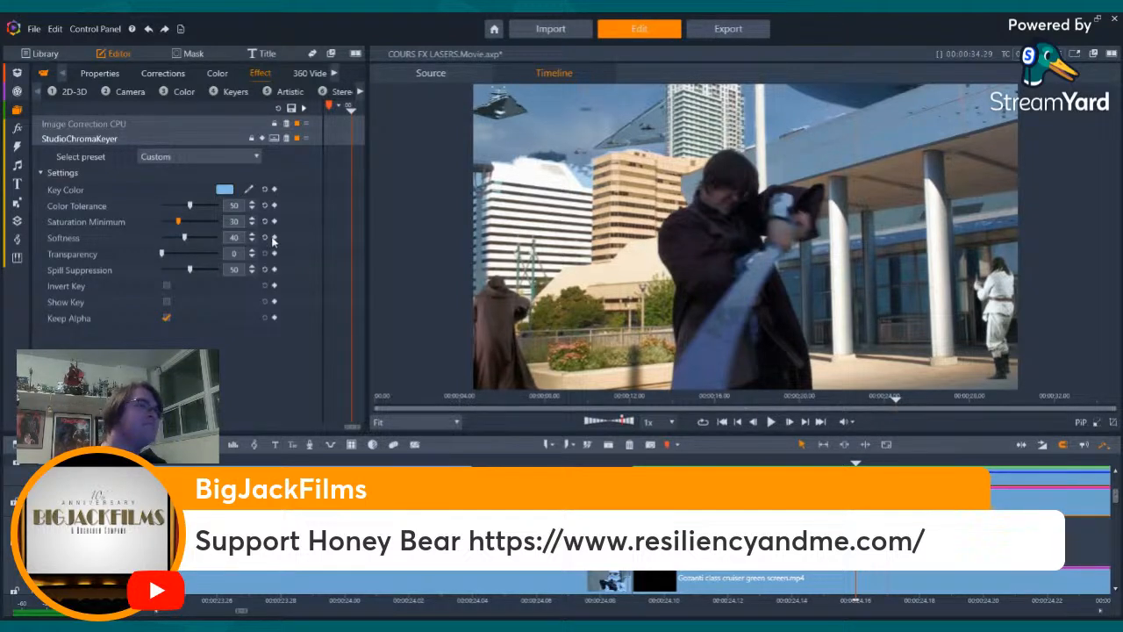
- Try a saturation minimum of 28 on the sky key
click(234, 221)
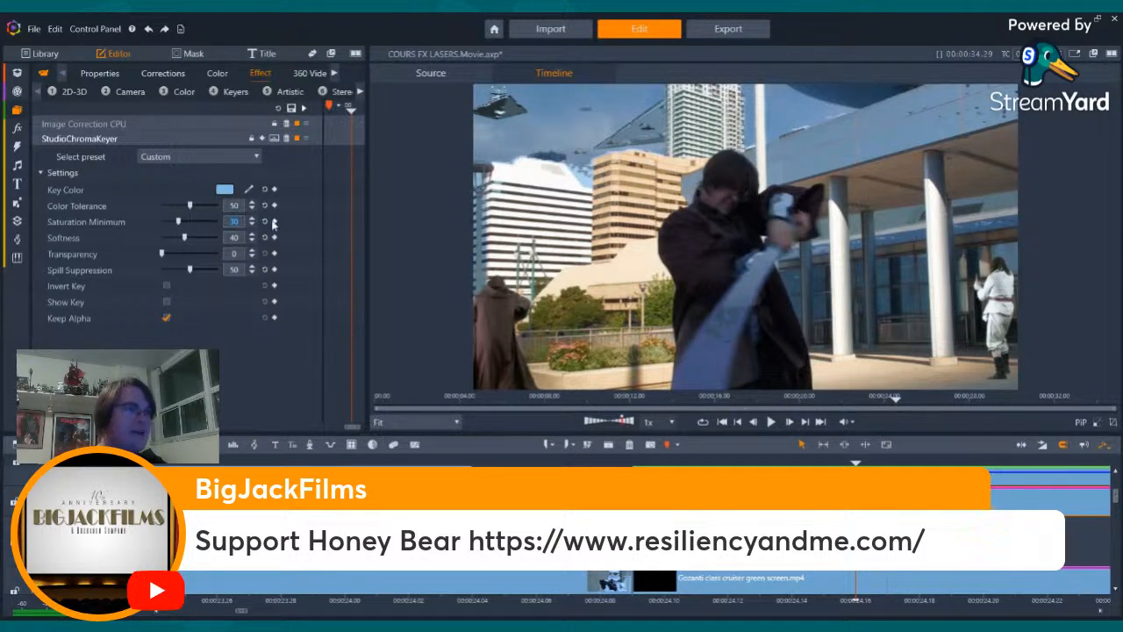
text(3)
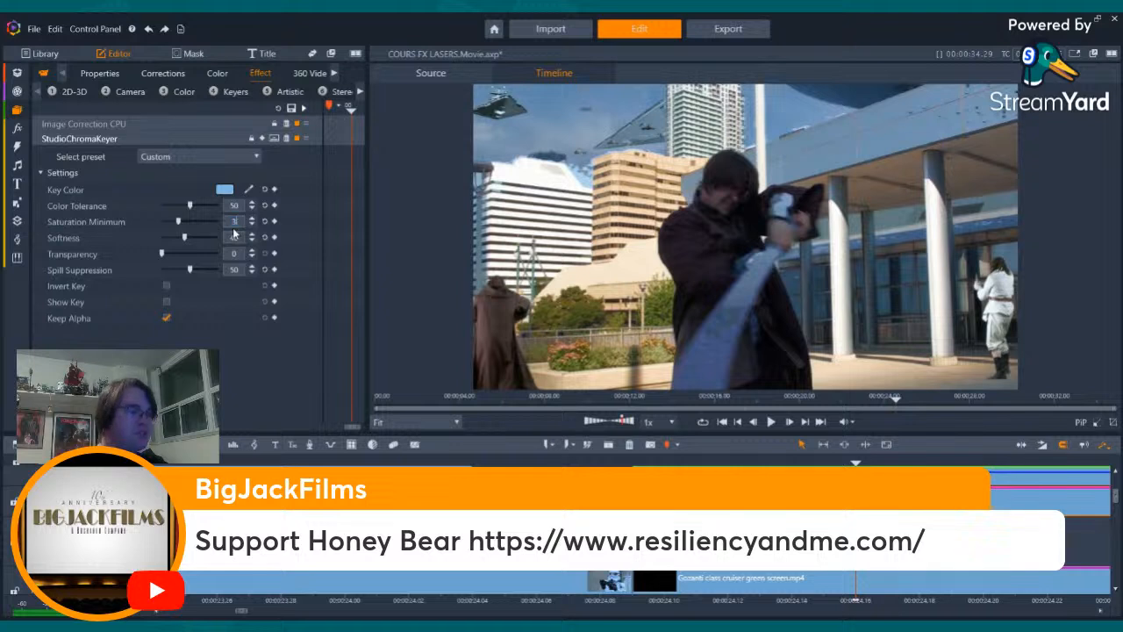
key(BackSpace)
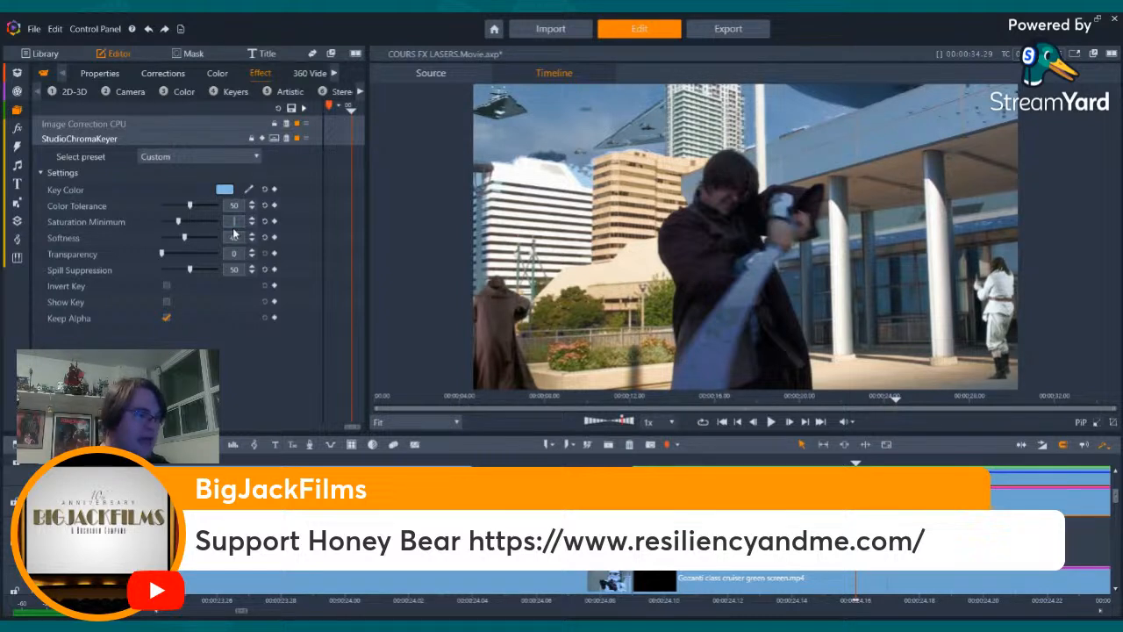
text(28)
key(Return)
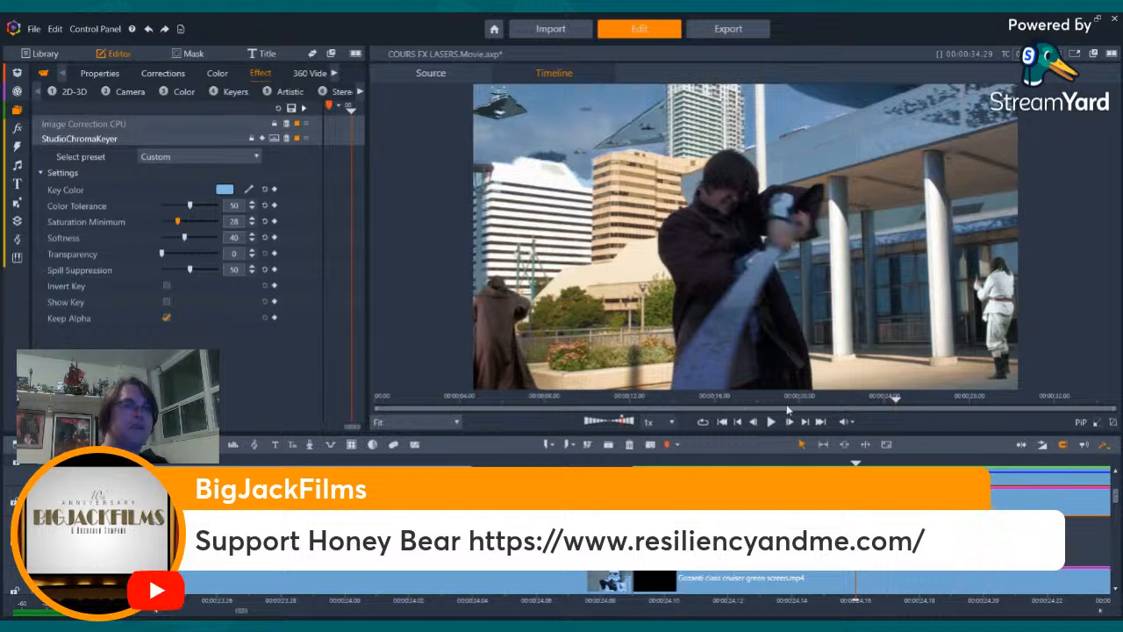
- Set the sky key's saturation minimum back to 30
click(237, 222)
text(8)
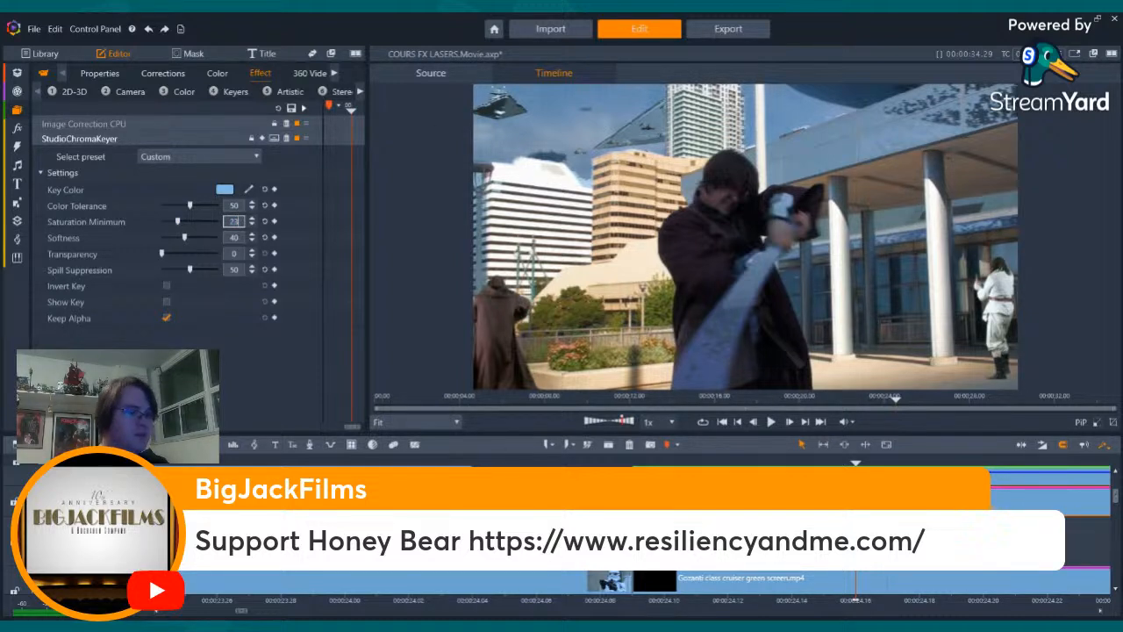
click(295, 223)
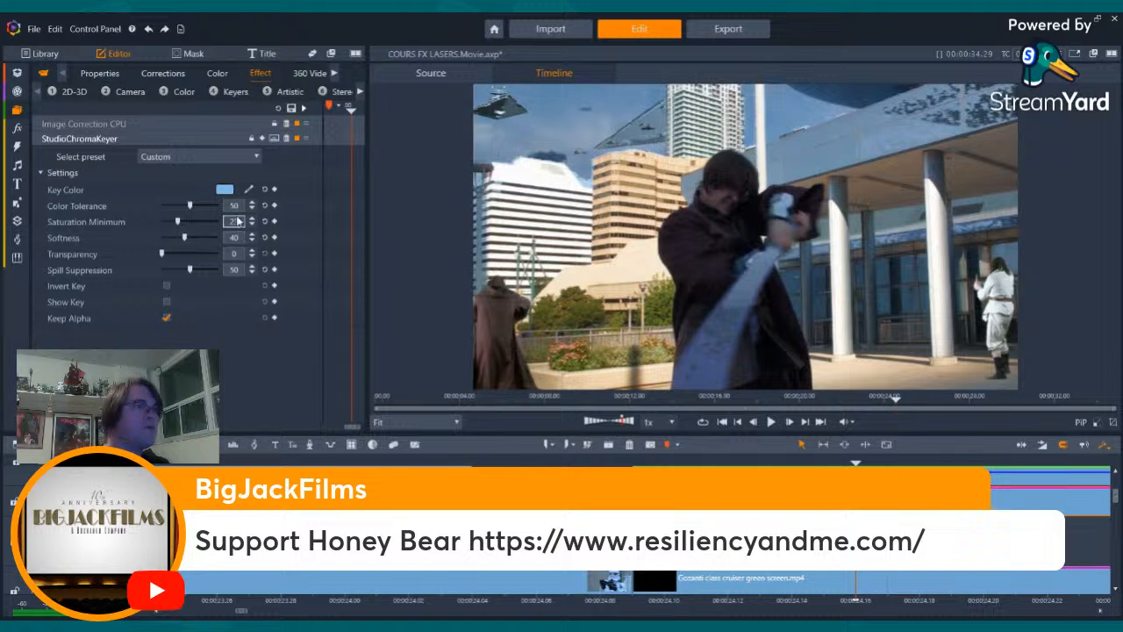
key(BackSpace)
key(BackSpace)
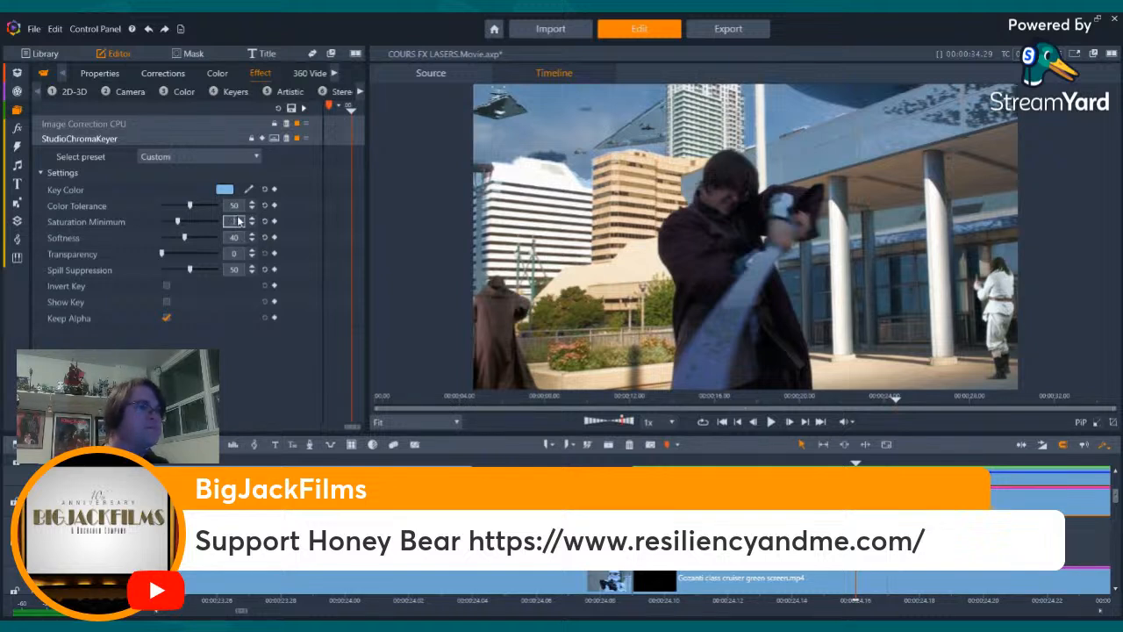
text(30)
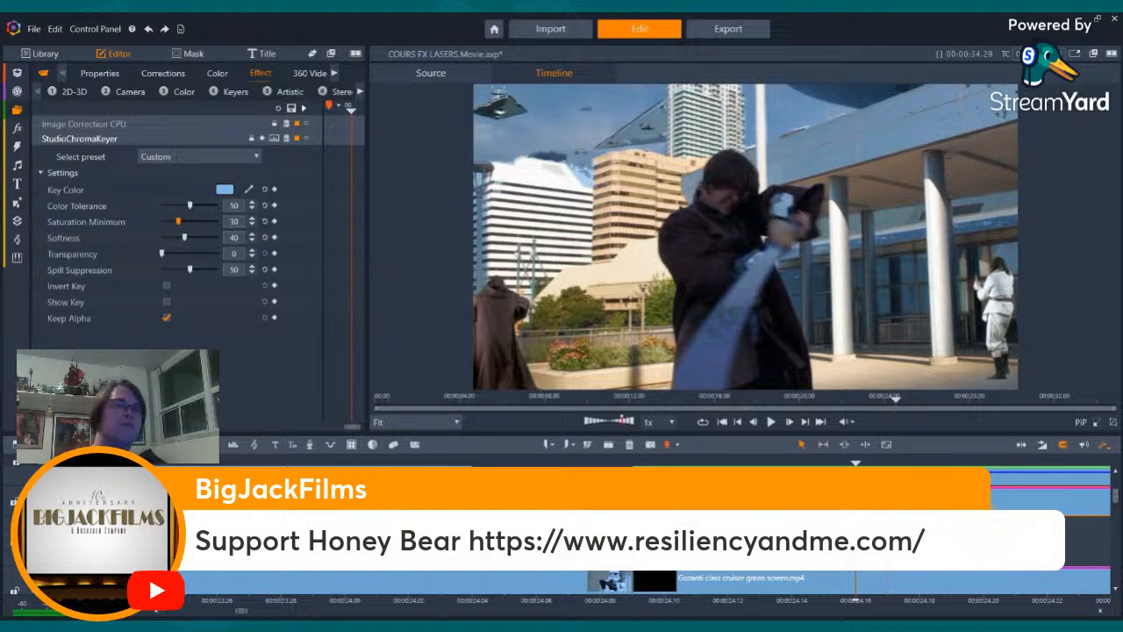
- Scrub back and forth through the lightsaber shot to examine the sky key around the swordsman and the building
drag(855, 584, 1047, 583)
key(Right)
key(Right)
key(Right)
key(Left)
key(Left)
key(Left)
key(Left)
key(Left)
key(Left)
key(Left)
key(Left)
key(Left)
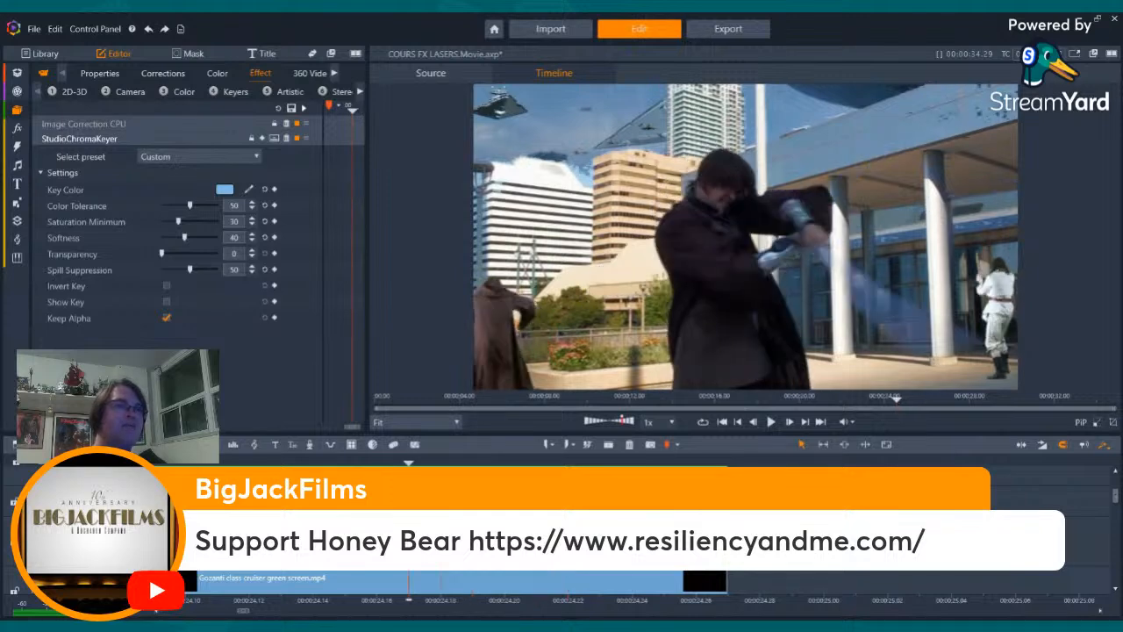
key(Right)
key(Right)
key(Right)
key(Right)
key(Right)
key(Right)
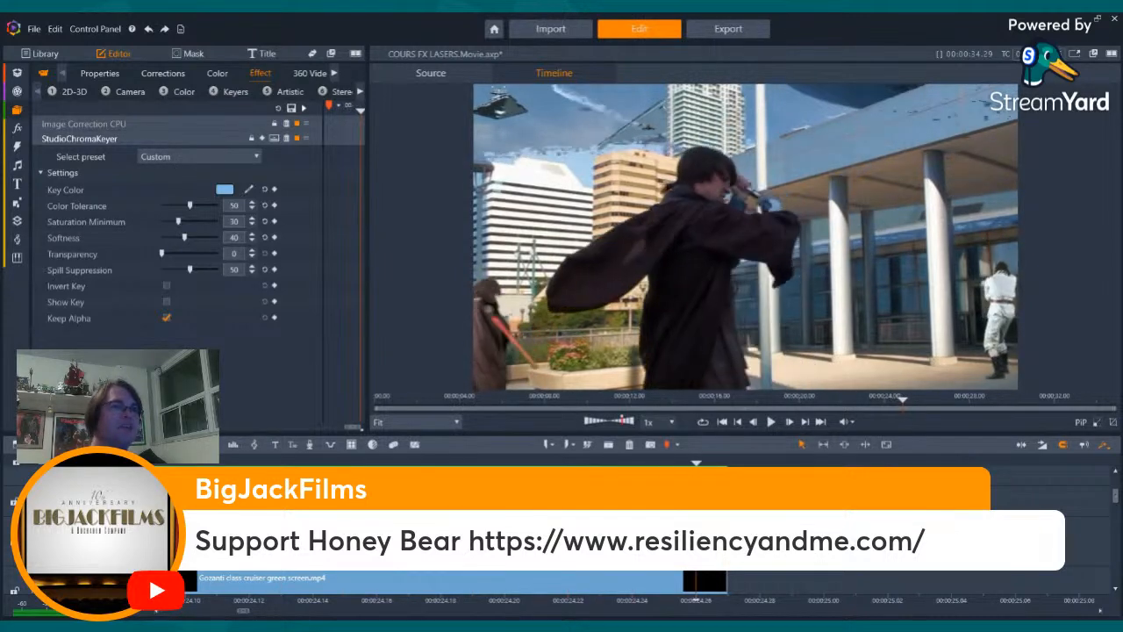
key(Left)
key(Left)
key(Left)
key(Left)
key(Left)
key(Left)
key(Left)
key(Left)
key(Left)
key(Left)
key(Left)
key(Left)
key(Left)
key(Left)
key(Left)
key(Left)
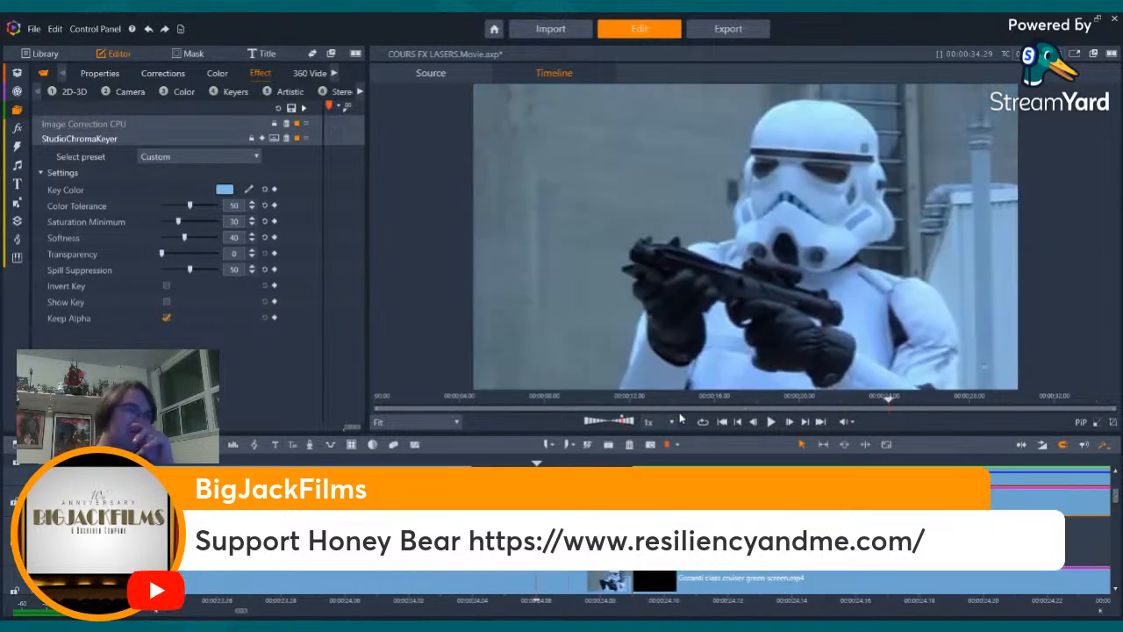
key(Right)
key(Right)
key(Right)
key(Right)
key(Right)
key(Right)
key(Right)
key(Right)
key(Right)
key(Right)
key(Right)
key(Right)
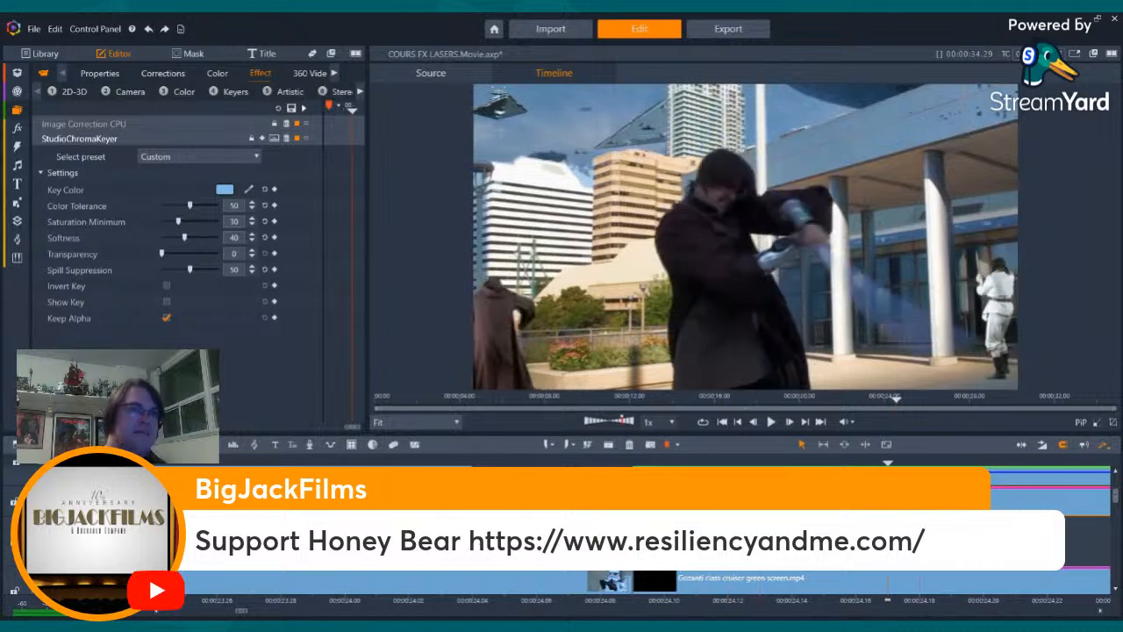
- Open the basic color grading of the keyed lightsaber clip and lower its exposure to about -8
click(235, 205)
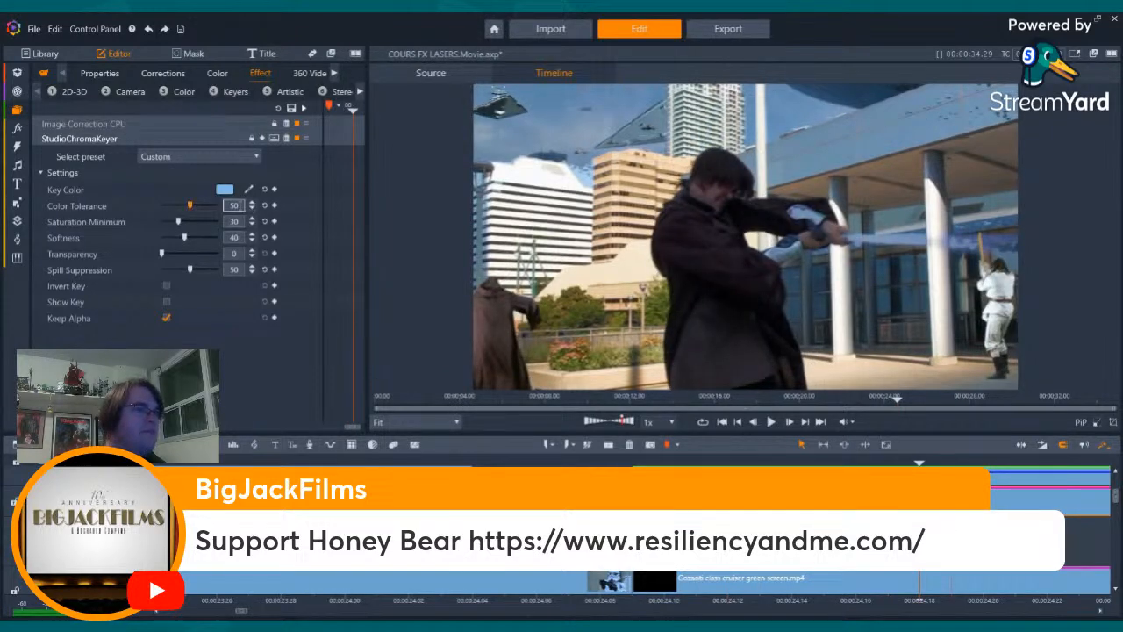
click(214, 74)
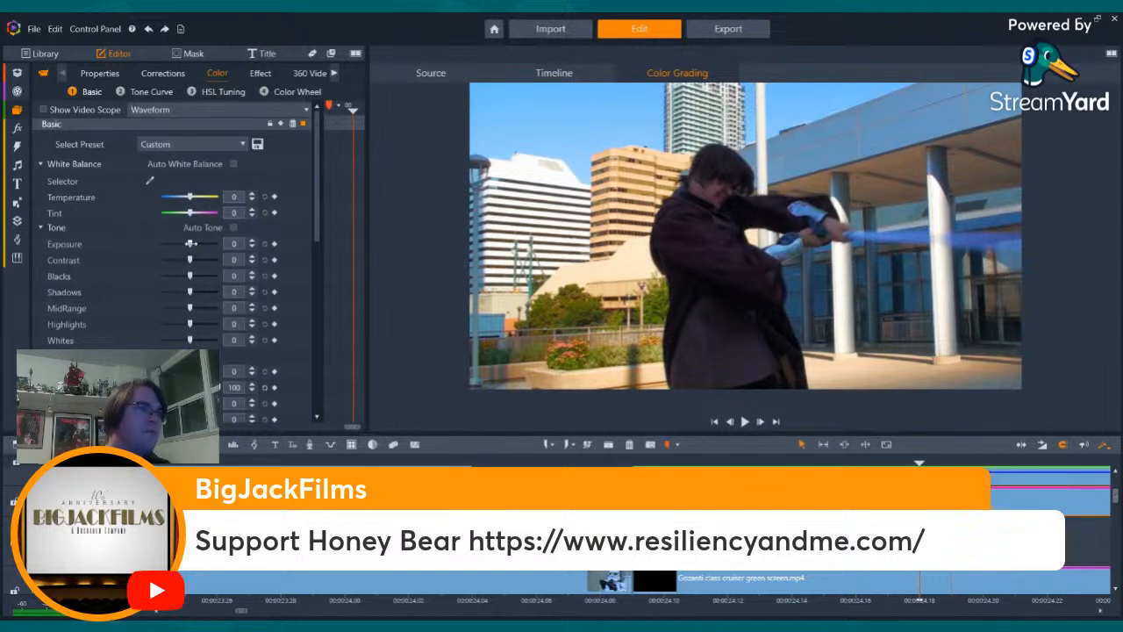
drag(189, 244, 187, 243)
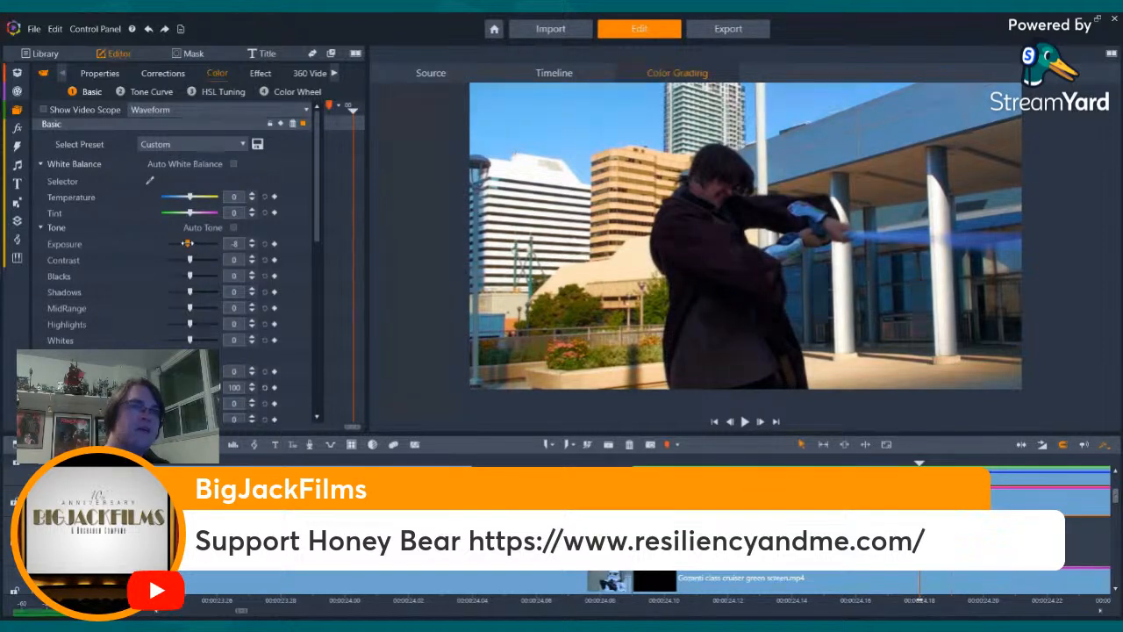
- Return to the lightsaber clip's chroma key effect and step through frames around the shot's end to examine the keyed edges
click(260, 74)
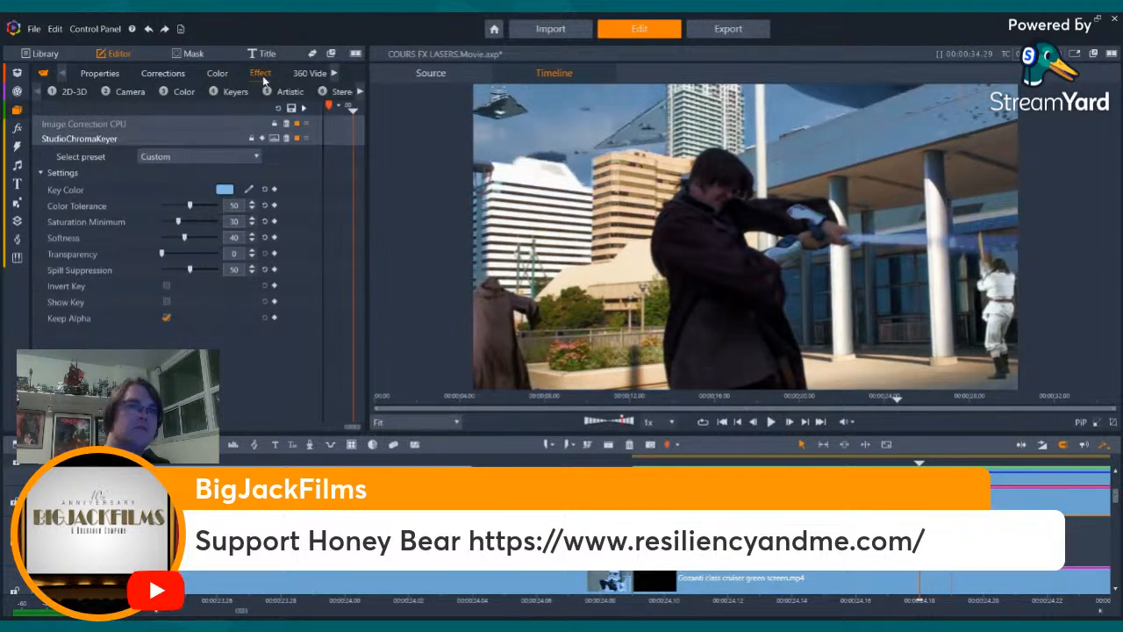
drag(919, 465, 984, 468)
key(Right)
key(Right)
key(Right)
key(Right)
key(Right)
key(Right)
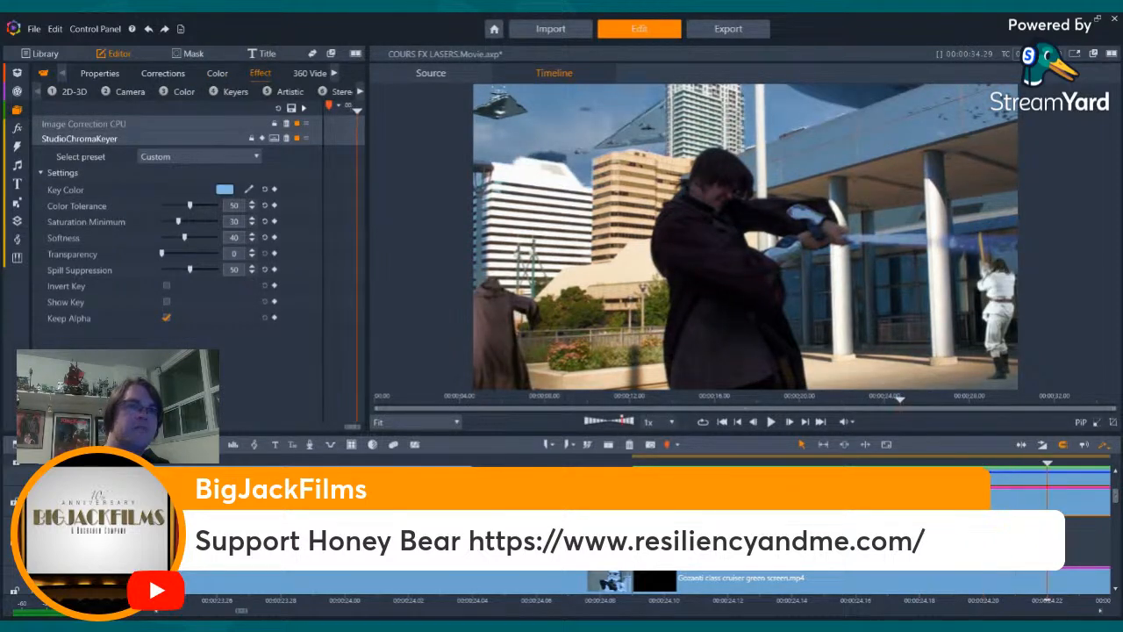
key(Right)
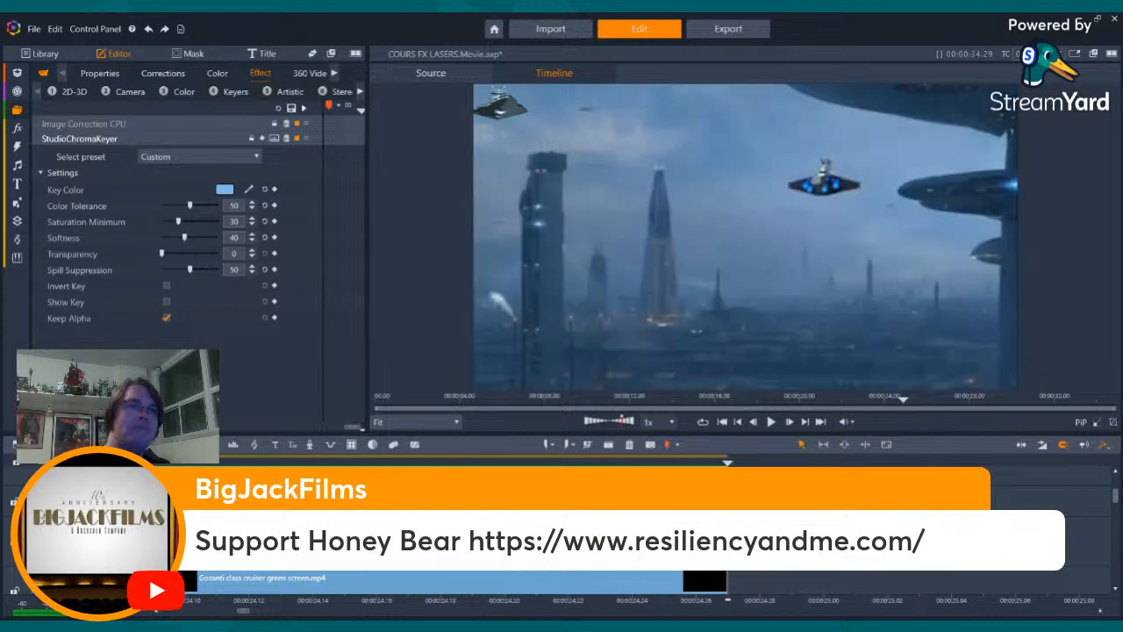
key(Left)
key(Left)
key(Left)
key(Left)
key(Left)
key(Left)
key(Left)
key(Left)
key(Left)
key(Left)
key(Left)
key(Left)
key(Left)
key(Left)
key(Left)
key(Left)
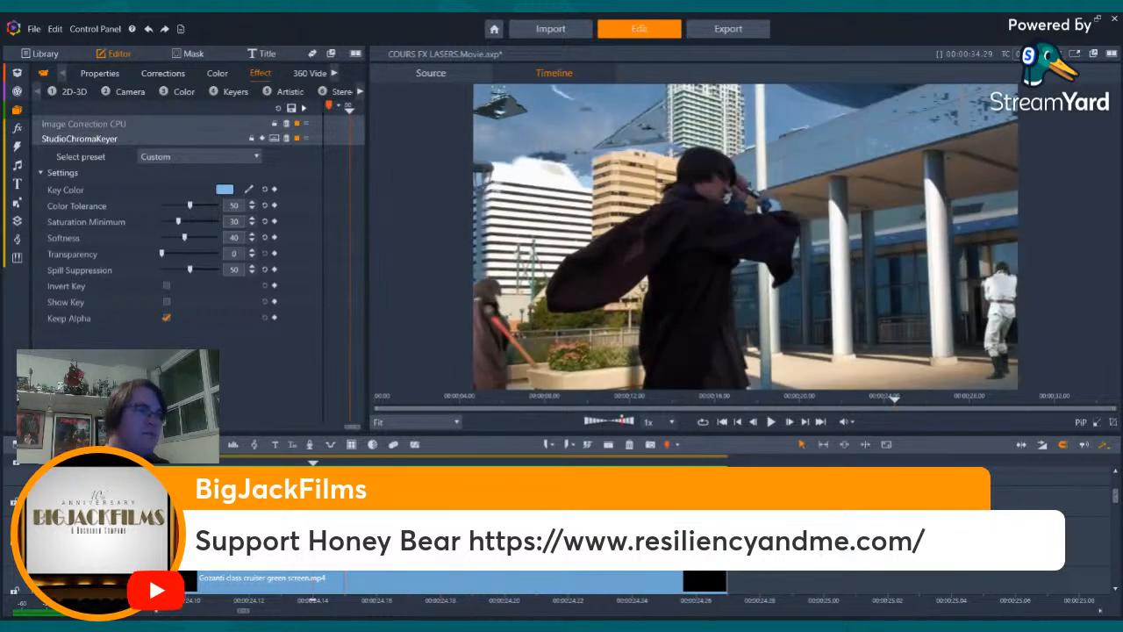
key(Right)
key(Right)
key(Right)
key(Right)
key(Right)
key(Right)
key(Right)
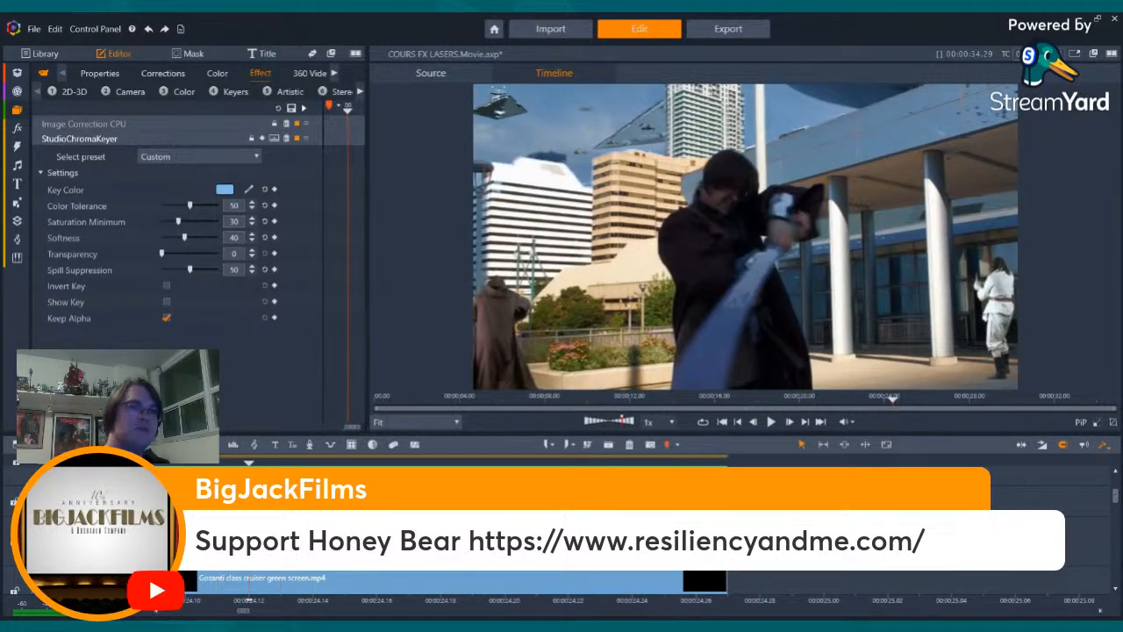
- Set the sky key's softness to 50
click(243, 239)
click(243, 239)
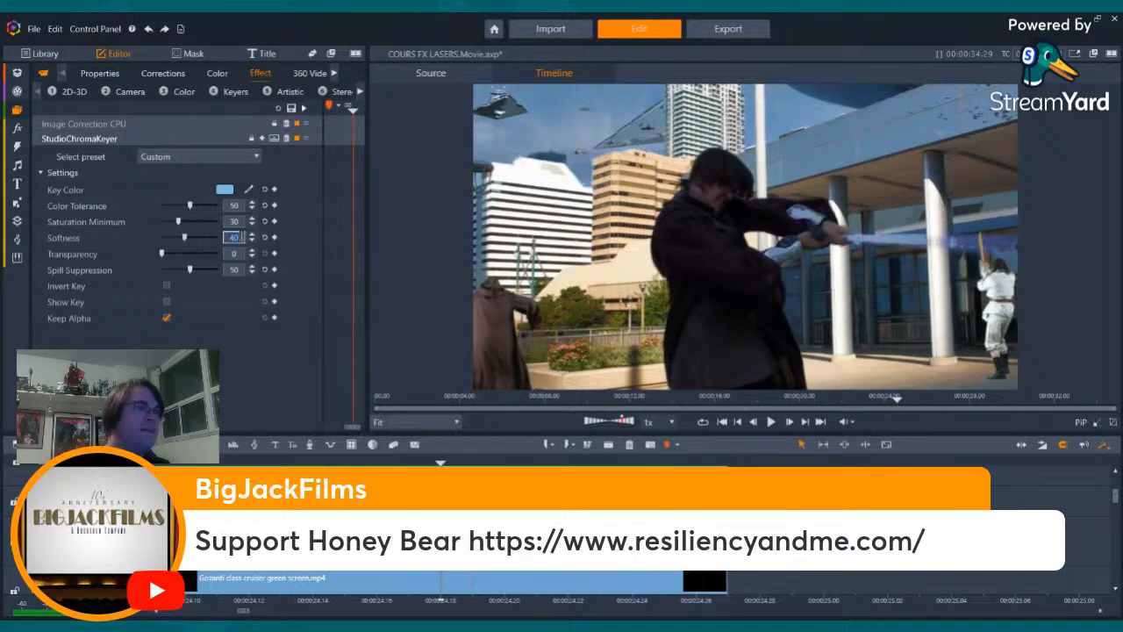
text(50)
key(Return)
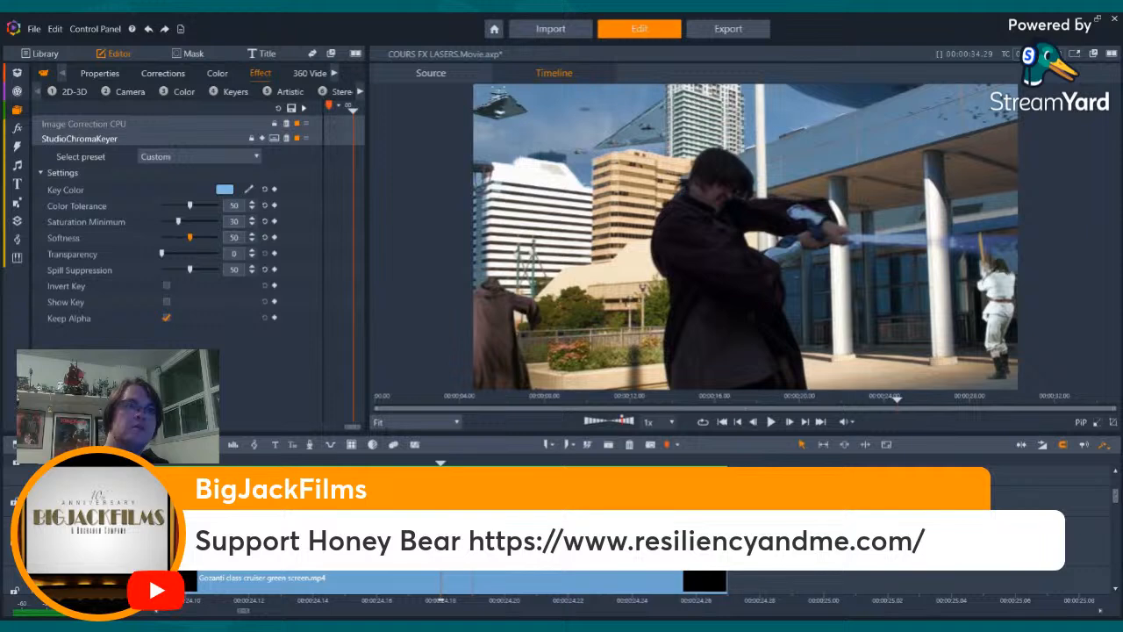
- Step back and forth through the lightsaber shot to examine the softened key around the swordsman, his blade and the buildings
key(Left)
key(Left)
key(Left)
key(Left)
key(Left)
key(Left)
key(Left)
key(Left)
key(Left)
key(Left)
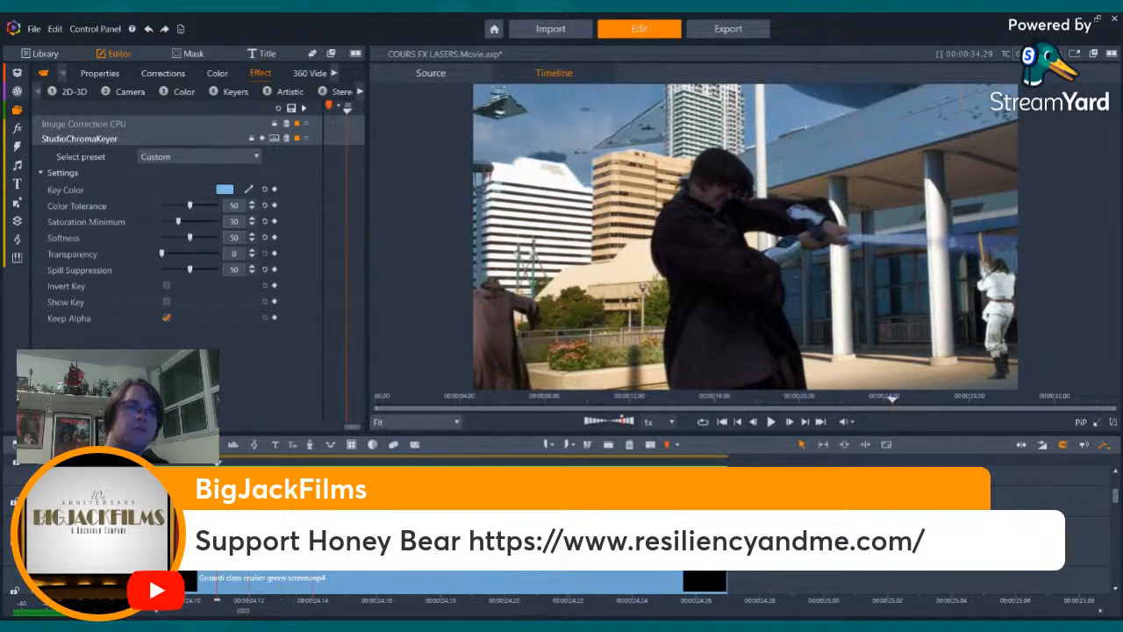
key(Right)
key(Right)
key(Right)
key(Right)
key(Right)
key(Right)
key(Right)
key(Right)
key(Right)
key(Right)
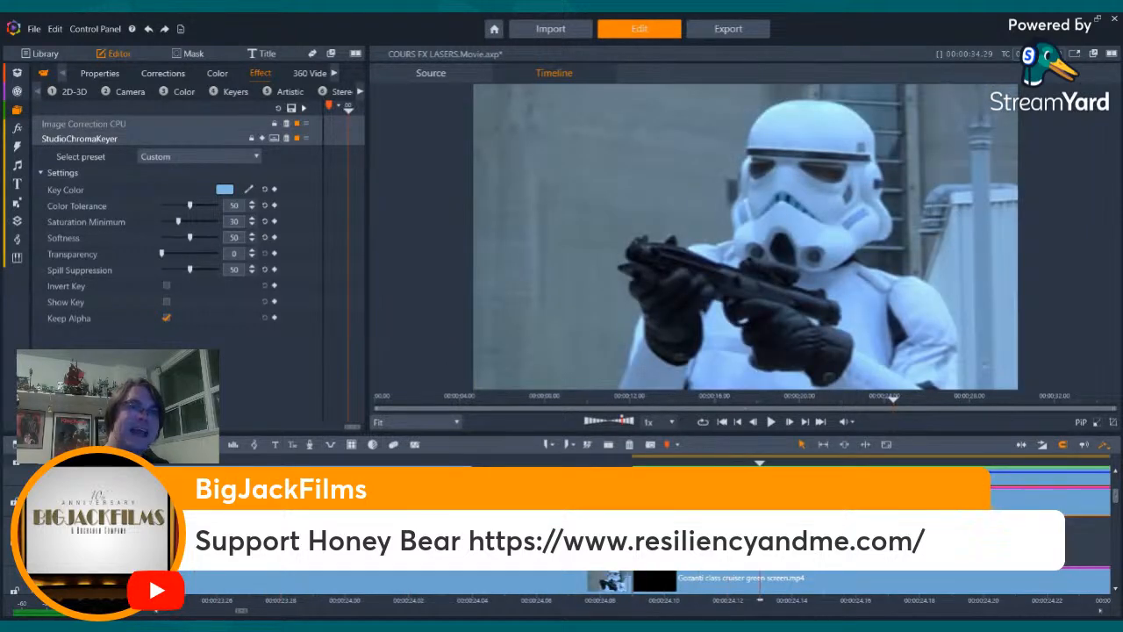
key(Right)
key(Right)
key(Right)
key(Right)
key(Right)
key(Right)
key(Right)
key(Right)
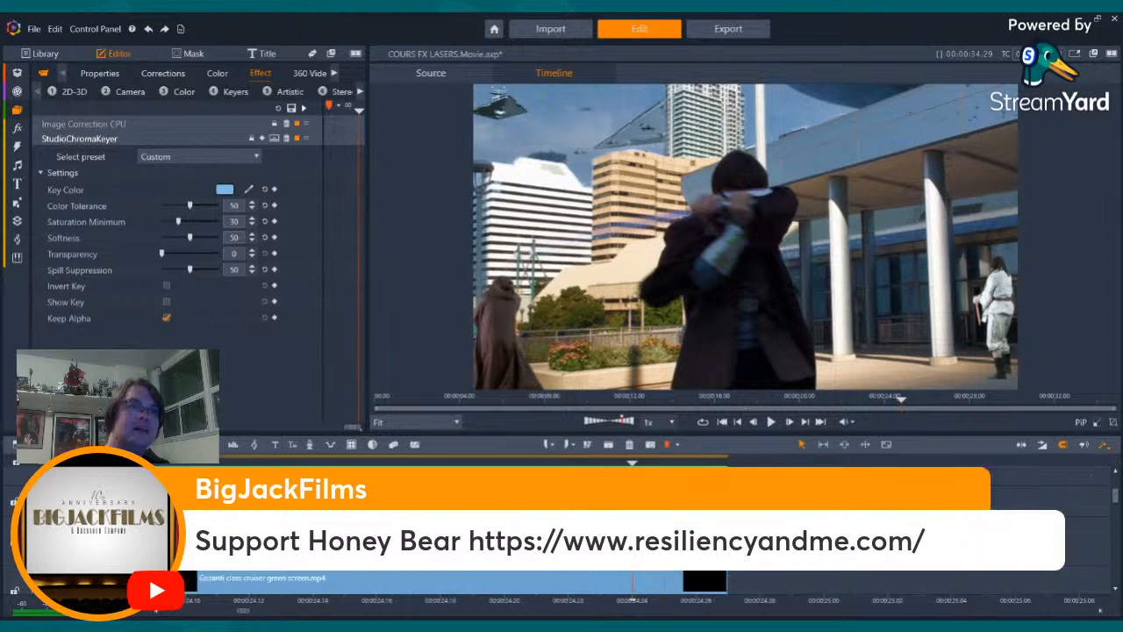
key(Left)
key(Left)
key(Left)
key(Left)
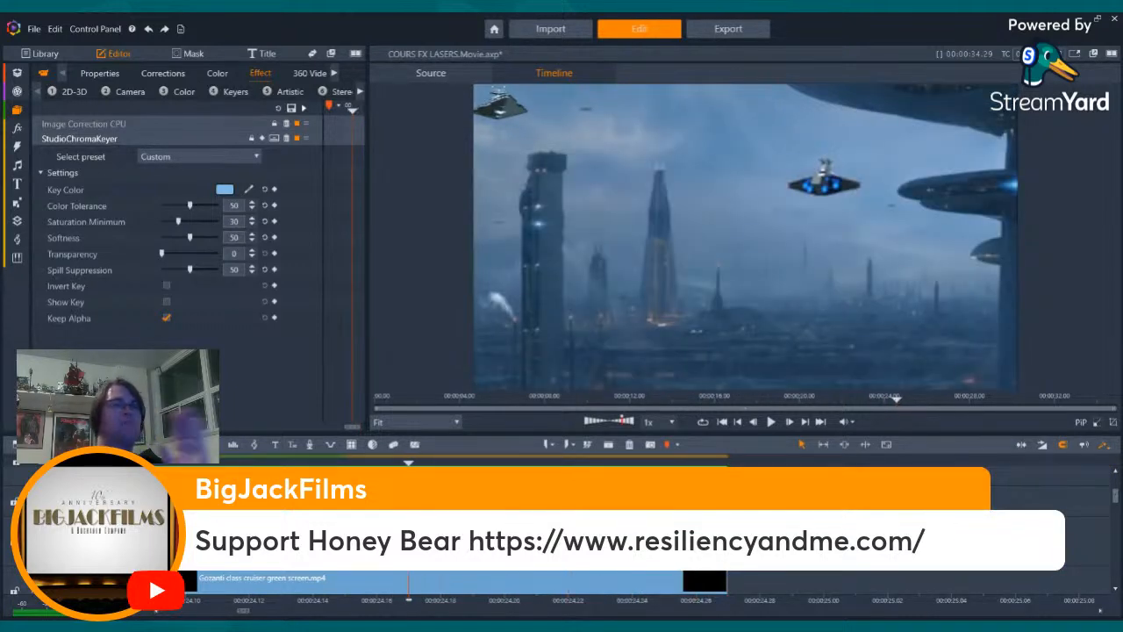
key(Left)
key(Left)
key(Left)
key(Left)
key(Left)
key(Left)
key(Left)
key(Left)
key(Left)
key(Left)
key(Left)
key(Left)
key(Left)
key(Left)
key(Right)
key(Right)
key(Right)
key(Right)
key(Right)
key(Right)
key(Right)
key(Right)
key(Right)
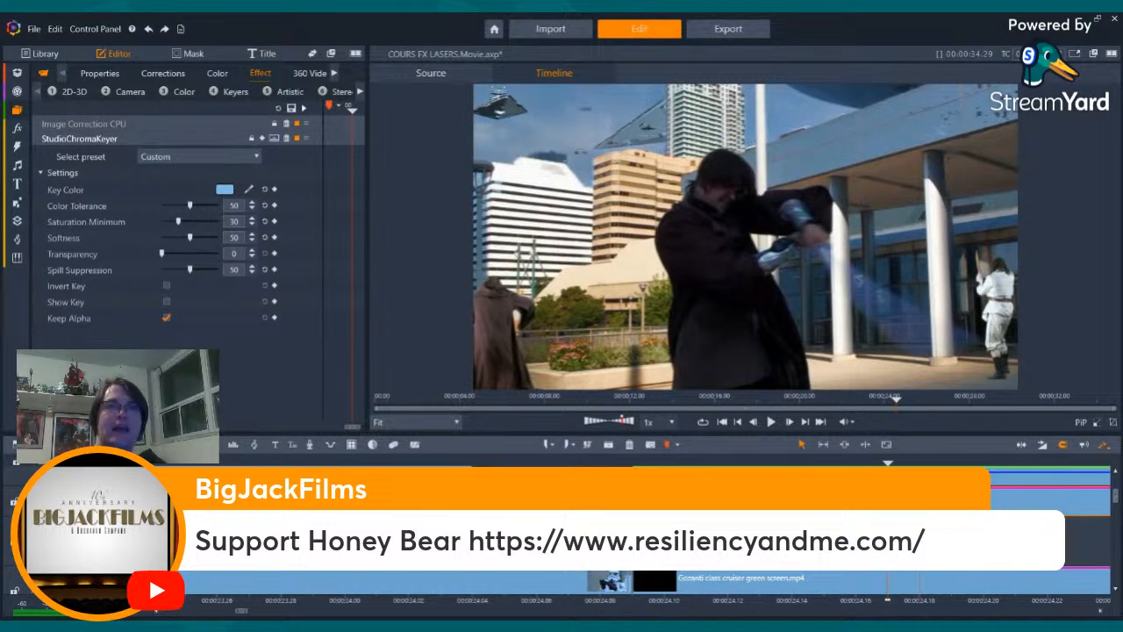
key(Right)
key(Right)
key(Right)
key(Right)
key(Right)
key(Right)
key(Right)
key(Right)
key(Left)
key(Left)
key(Left)
key(Left)
key(Left)
key(Left)
key(Left)
key(Left)
key(Left)
key(Left)
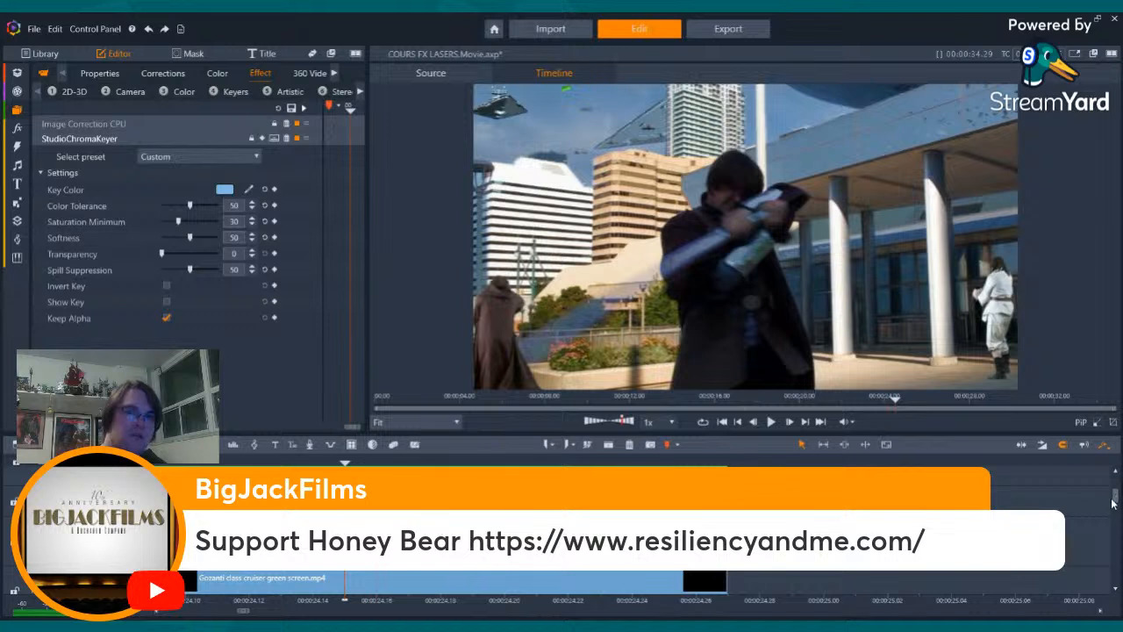
- Delete the clip without effects from the lower timeline track
drag(1115, 499, 1117, 532)
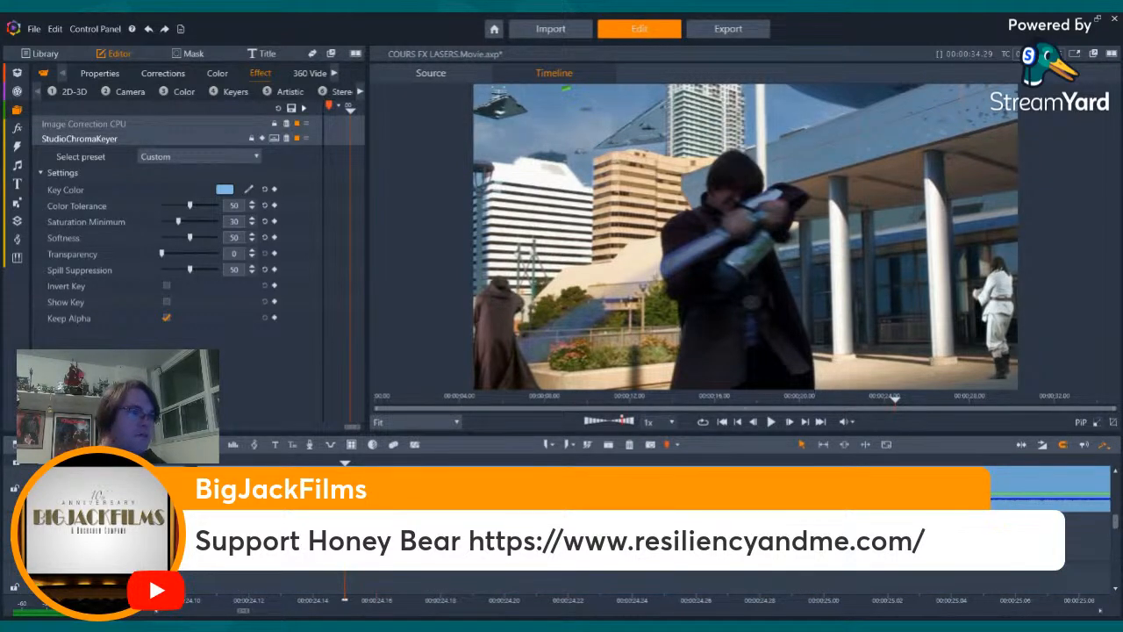
click(614, 526)
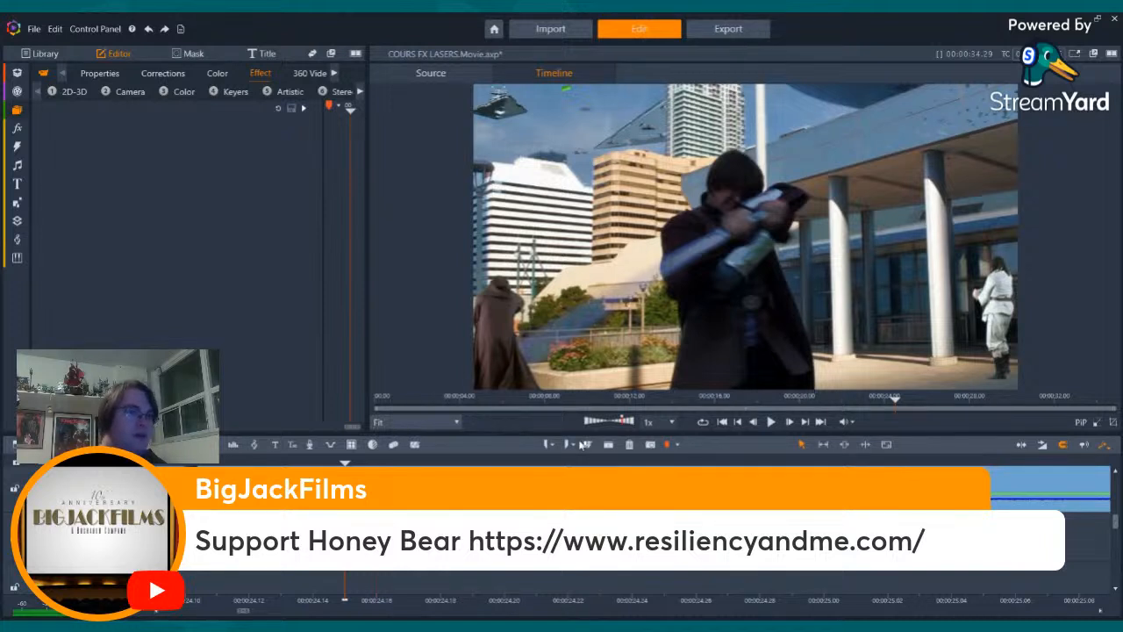
click(629, 448)
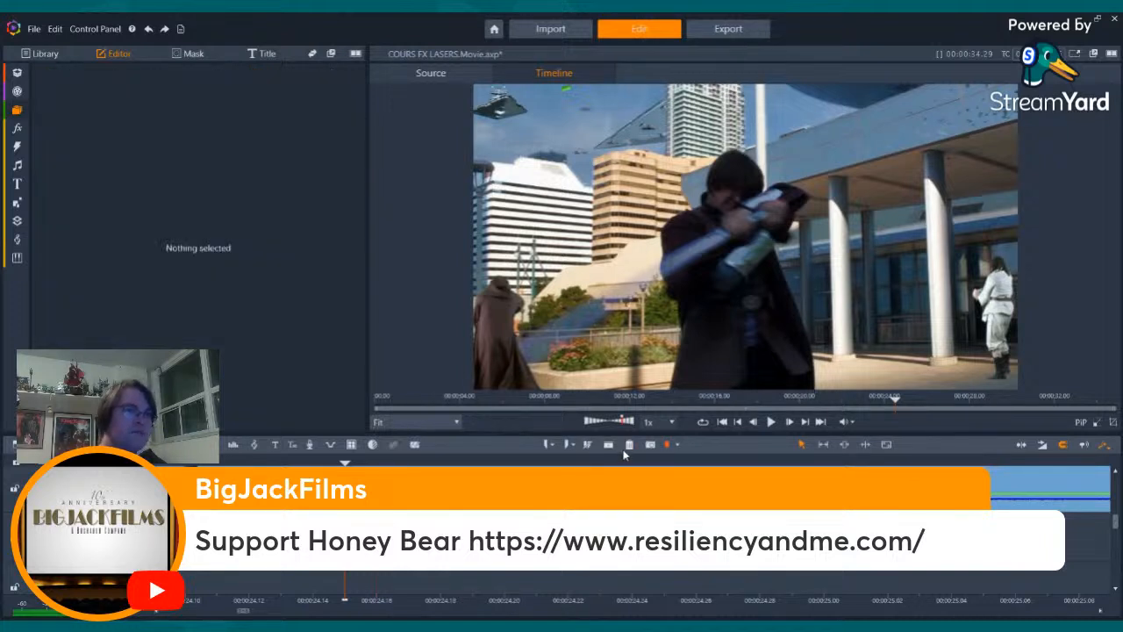
- Move the lightsaber clip down one track from the start of the shot and stack an unkeyed copy over it
click(739, 424)
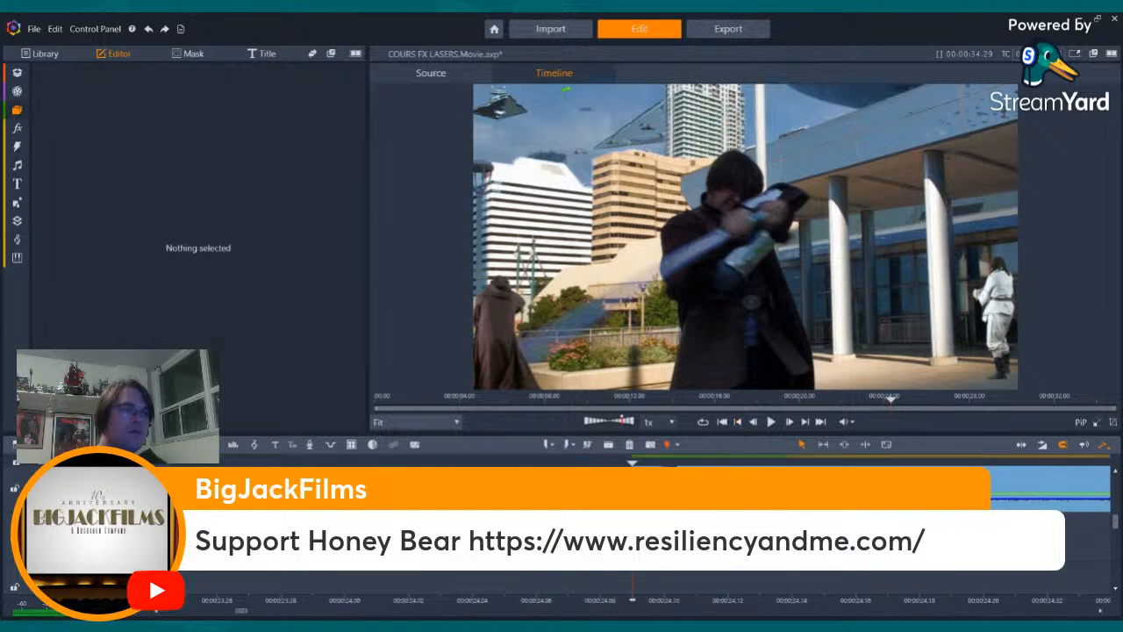
drag(742, 488, 743, 537)
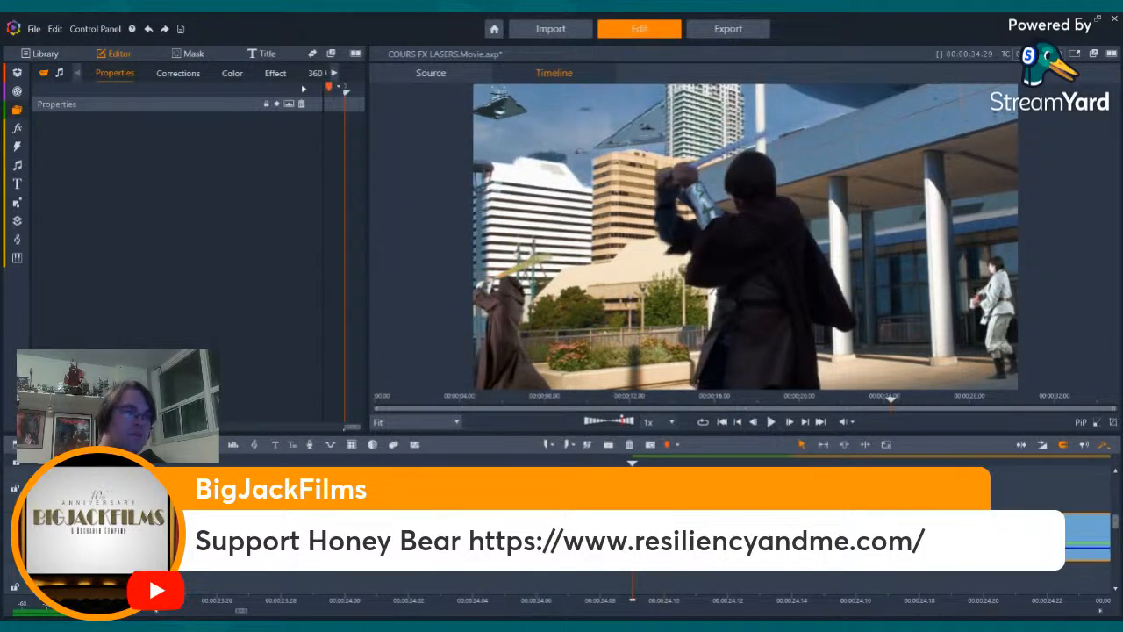
key(ctrl+z)
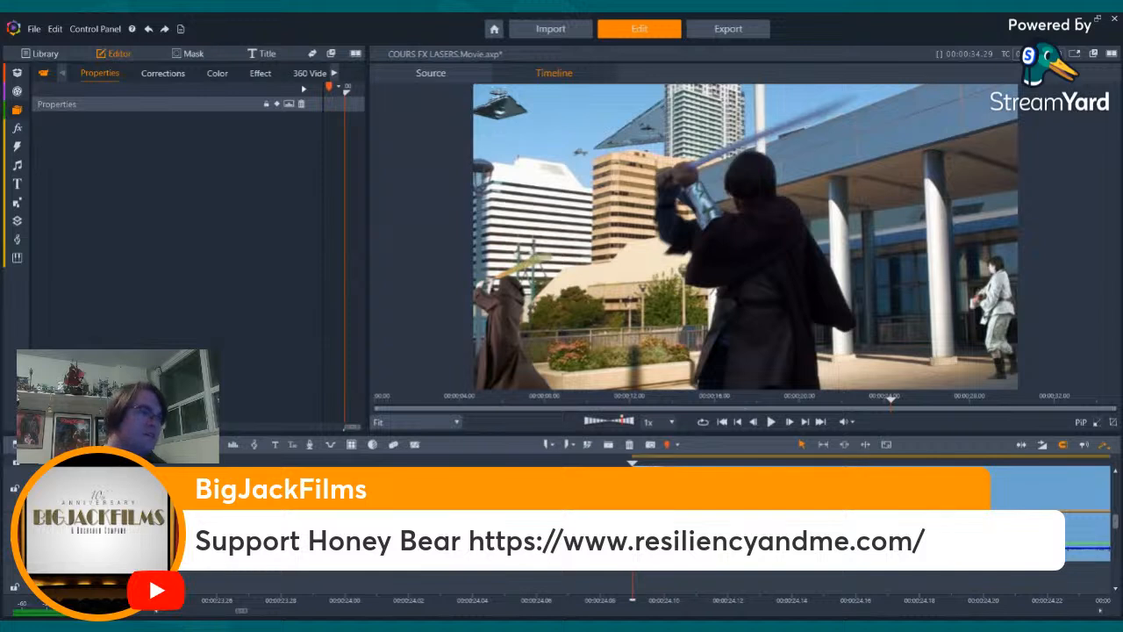
- Add the Transparency keyer effect to the unkeyed lightsaber copy and set its level to 75
click(254, 75)
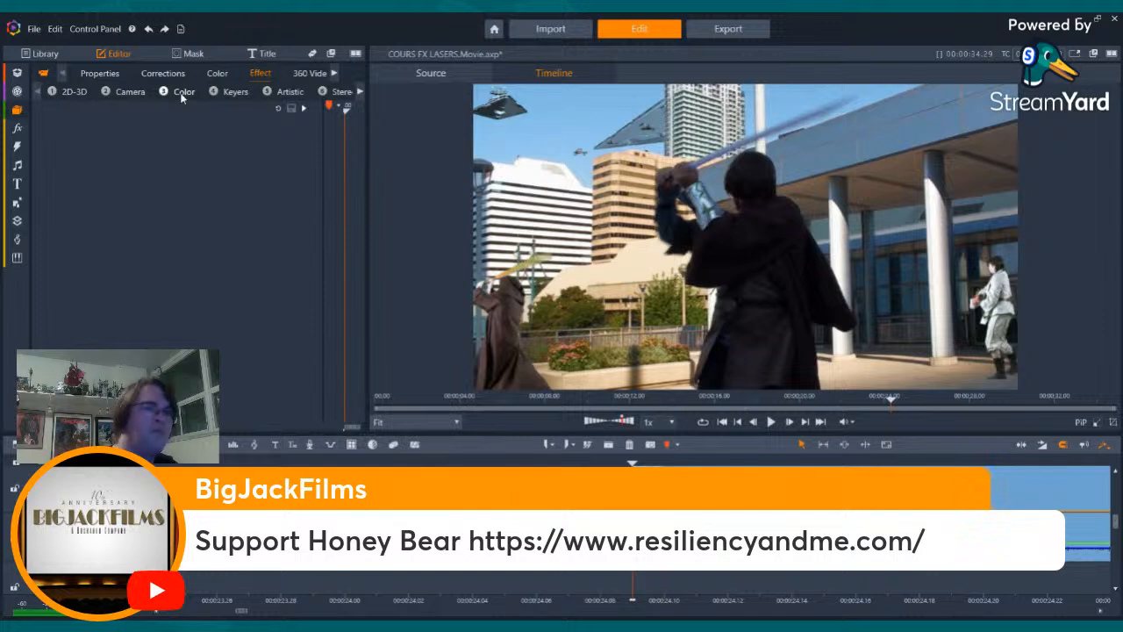
click(235, 94)
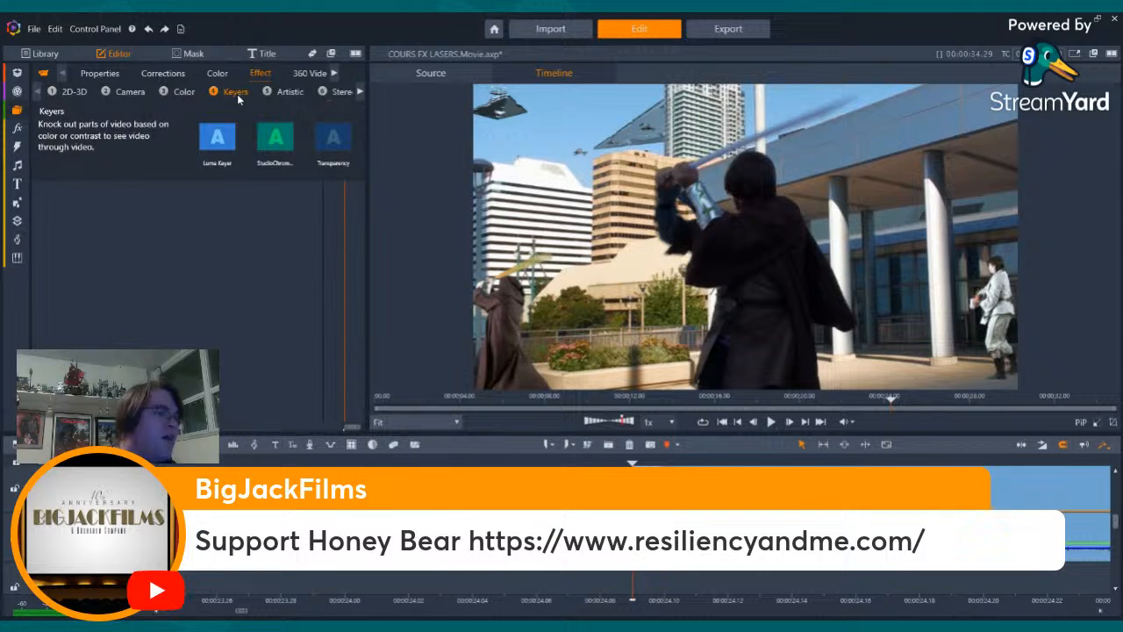
click(340, 149)
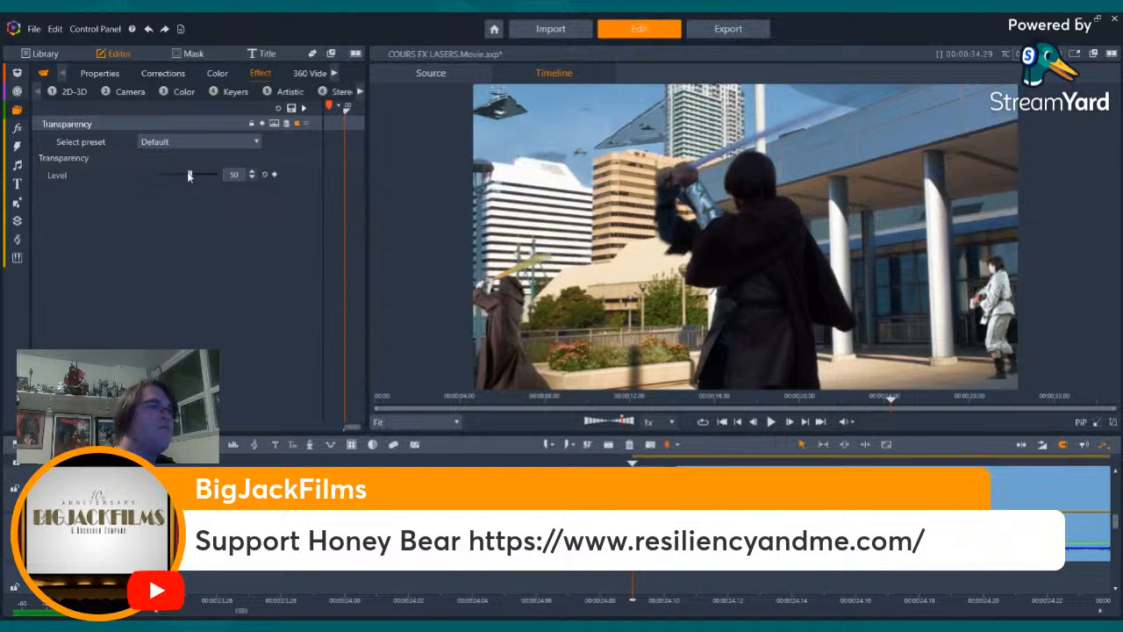
drag(187, 175, 202, 174)
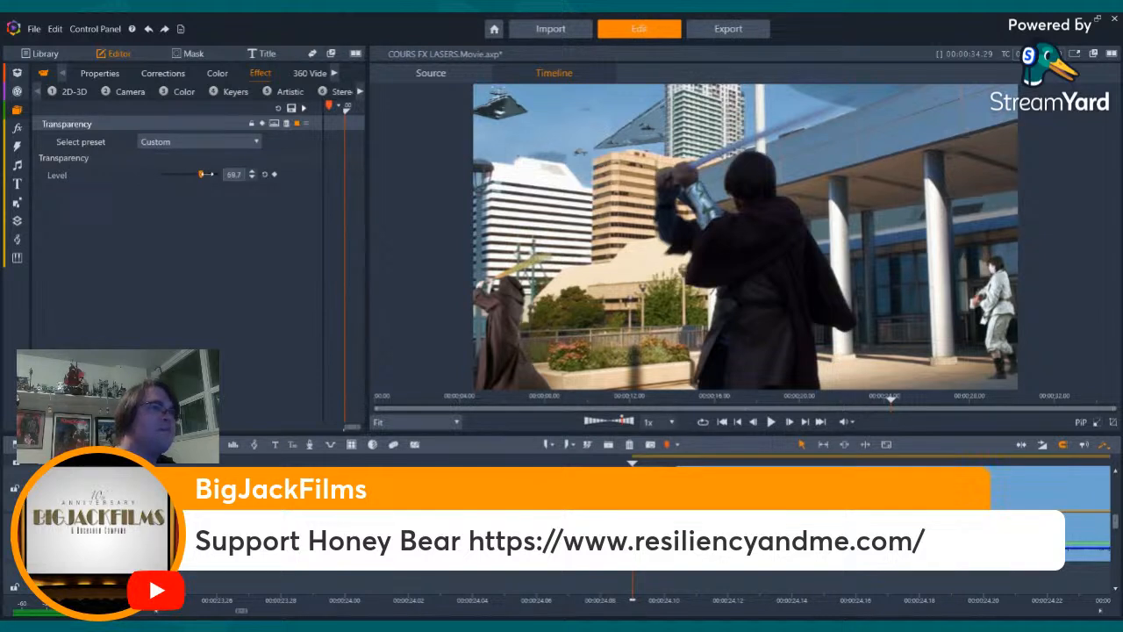
click(233, 175)
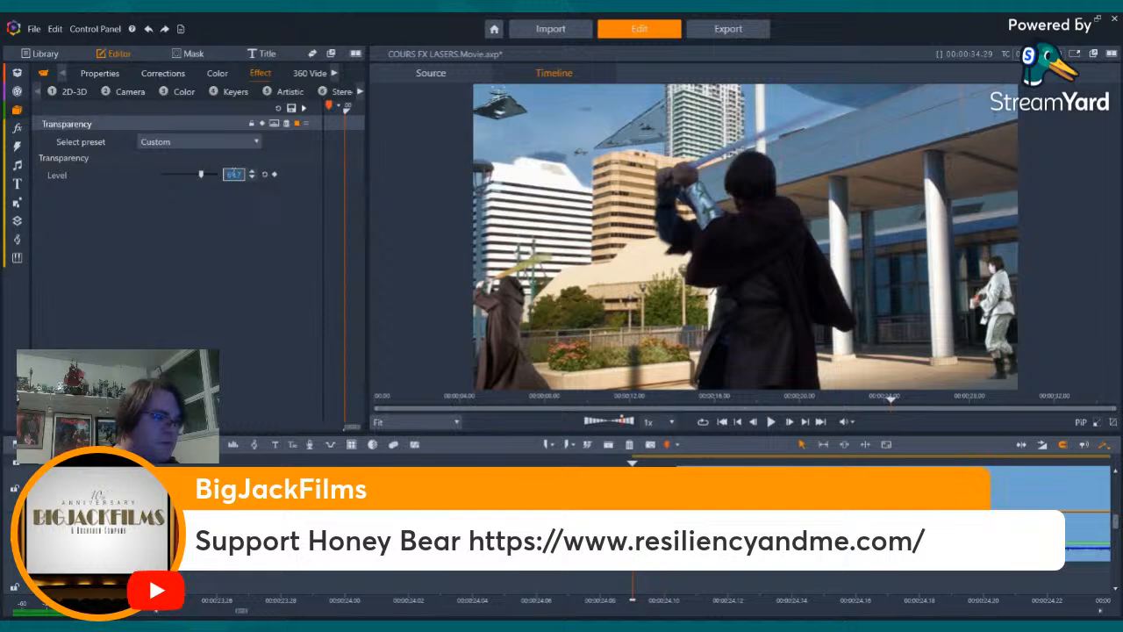
text(1)
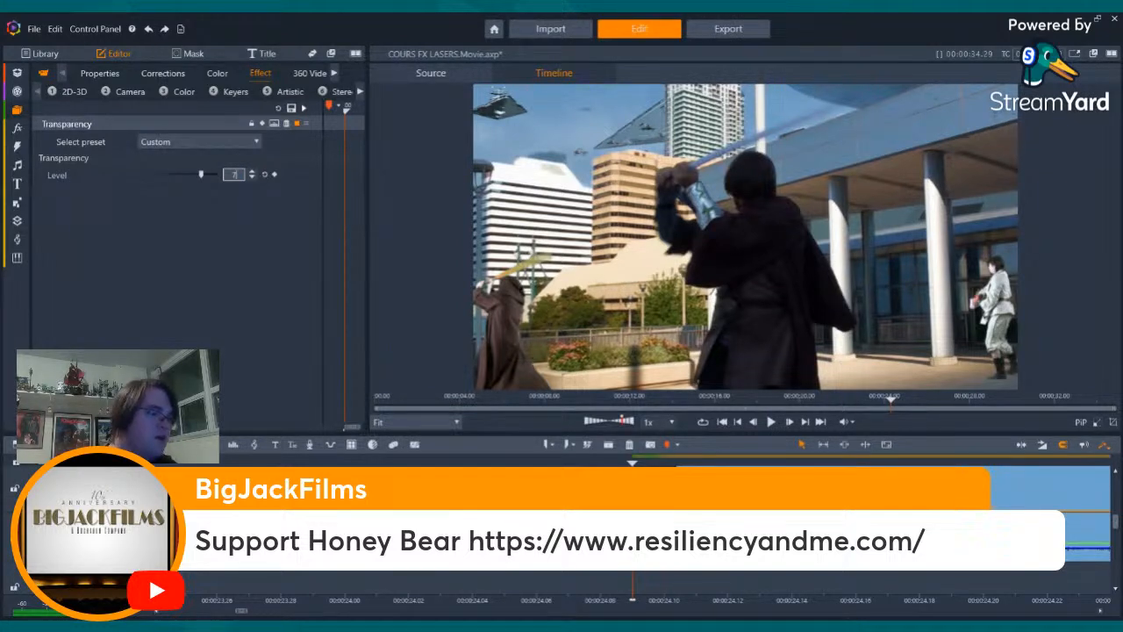
text(5)
key(Return)
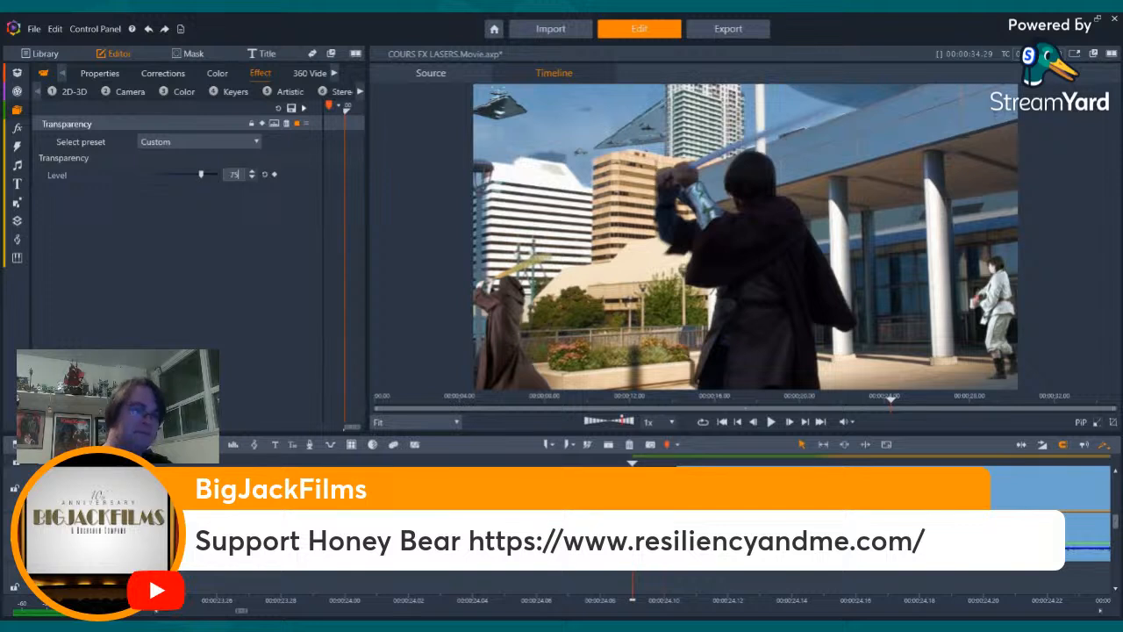
- Delete the clip section that follows the end of the lightsaber shot on the lower track
click(562, 581)
key(Right)
key(Right)
key(Right)
key(Right)
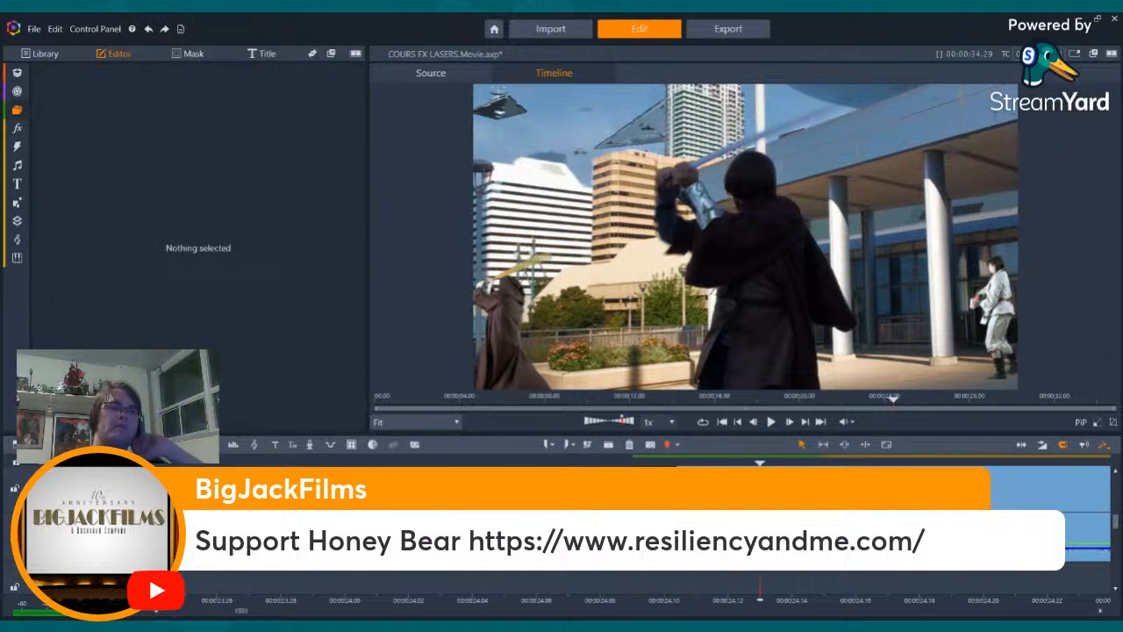
key(Right)
key(Right)
key(Right)
key(Right)
key(Right)
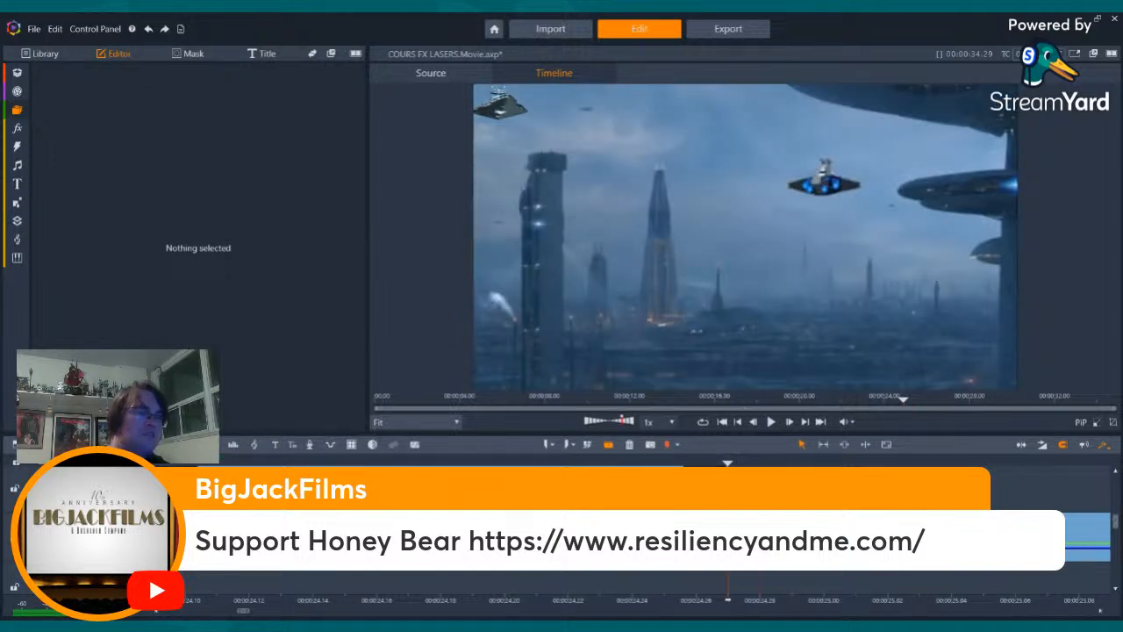
click(728, 537)
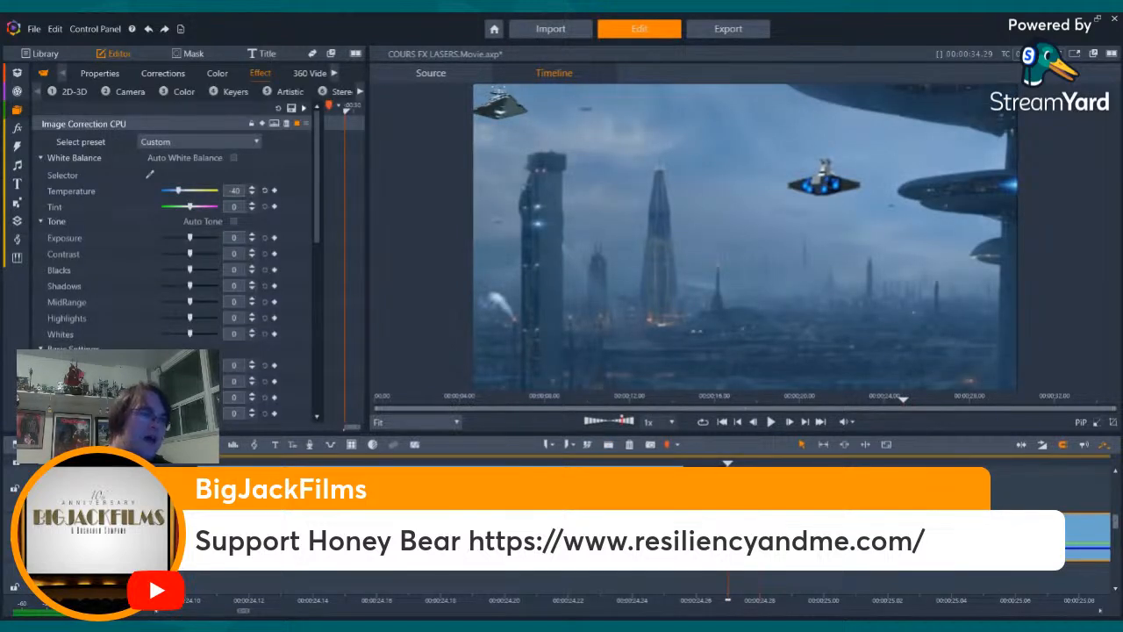
key(Delete)
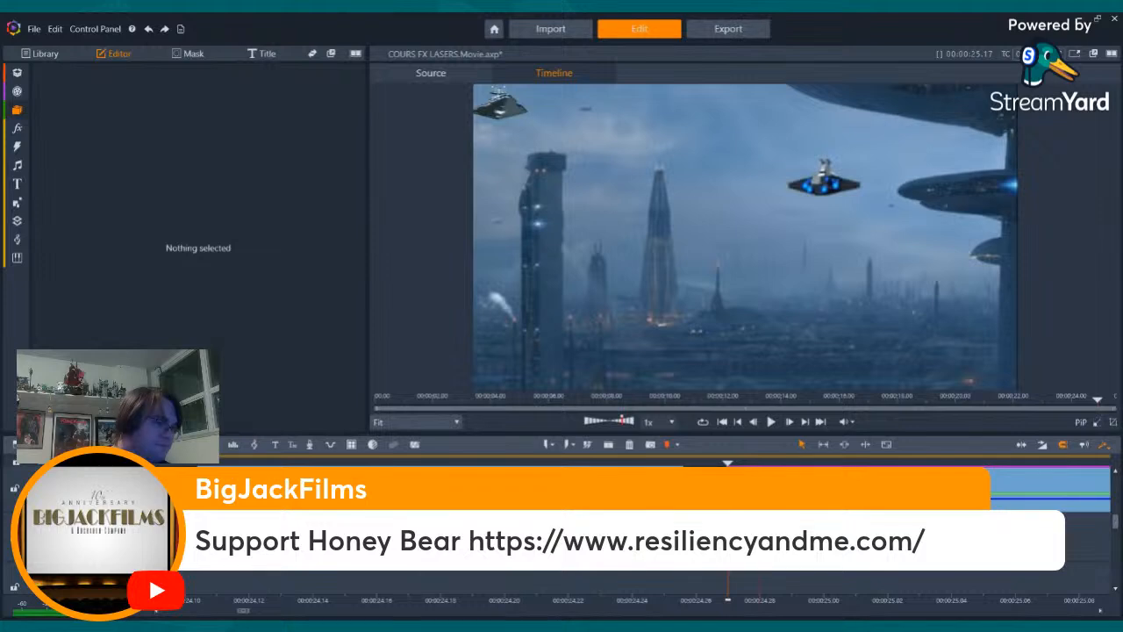
- Step through the whole lightsaber shot in both directions to examine the blend of the transparent copy with the keyed clip
key(Left)
key(Left)
key(Left)
key(Left)
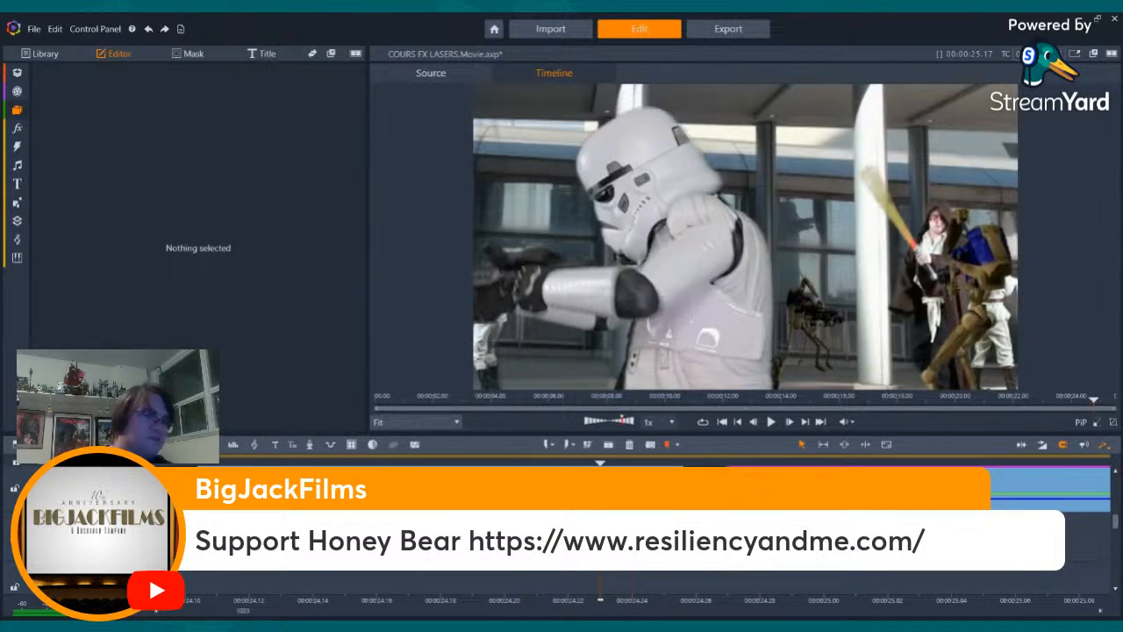
key(Left)
key(Left)
key(Left)
key(Left)
key(Left)
key(Left)
key(Left)
key(Left)
key(Left)
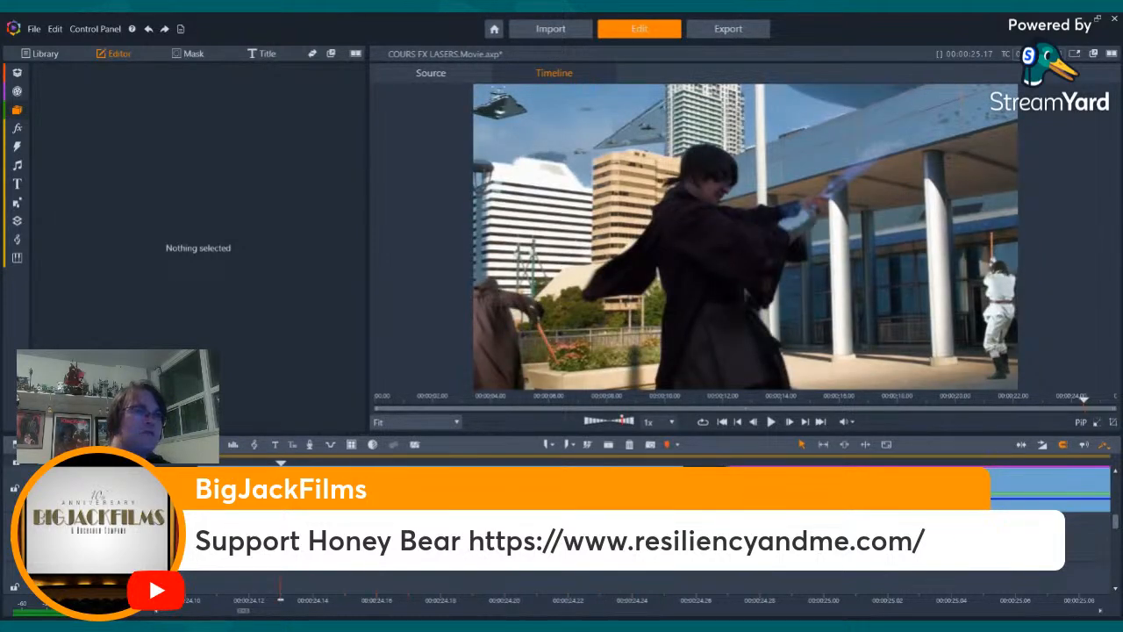
key(Left)
key(Left)
key(Left)
key(Left)
key(Left)
key(Right)
key(Right)
key(Right)
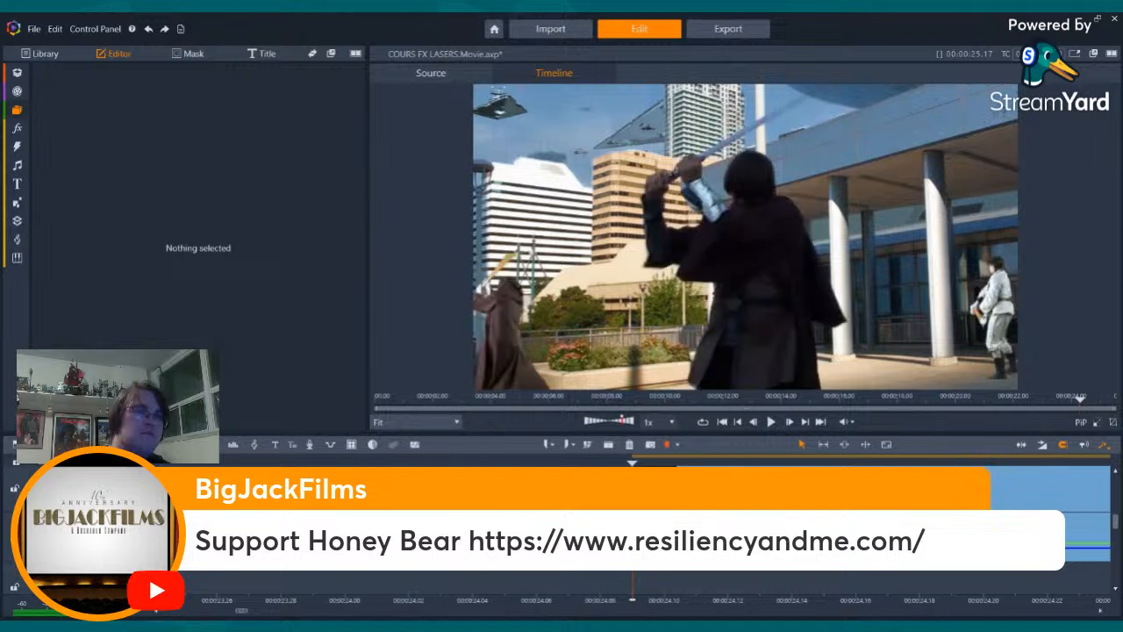
key(Right)
key(Right)
key(Right)
key(Right)
key(Right)
key(Right)
key(Right)
key(Right)
key(Right)
key(Right)
key(Right)
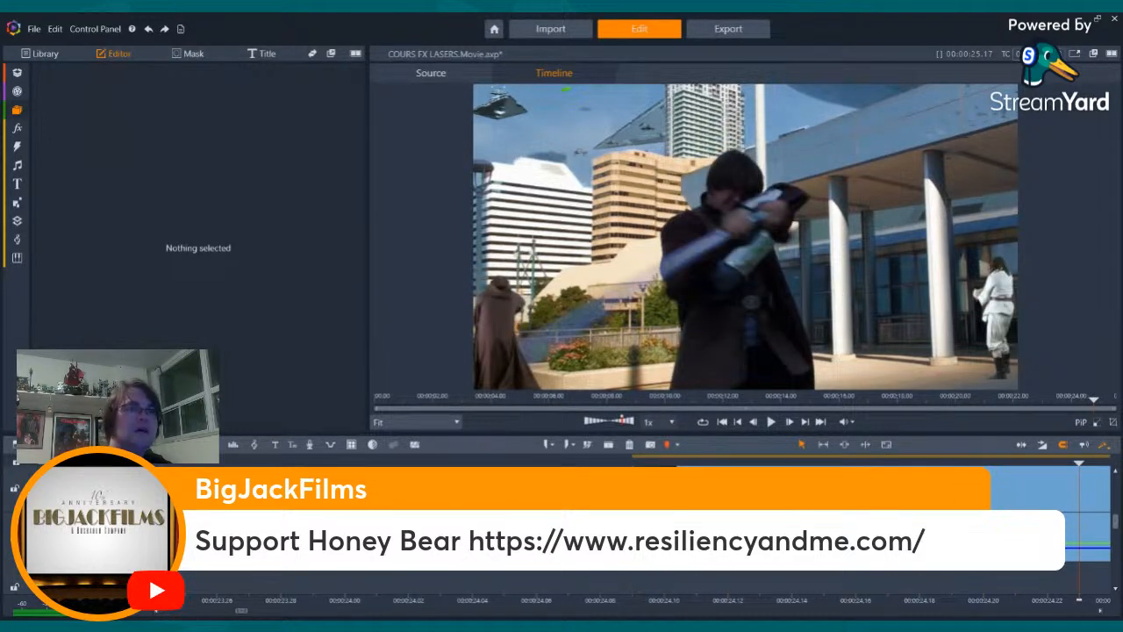
key(Right)
key(Right)
key(Right)
key(Right)
key(Right)
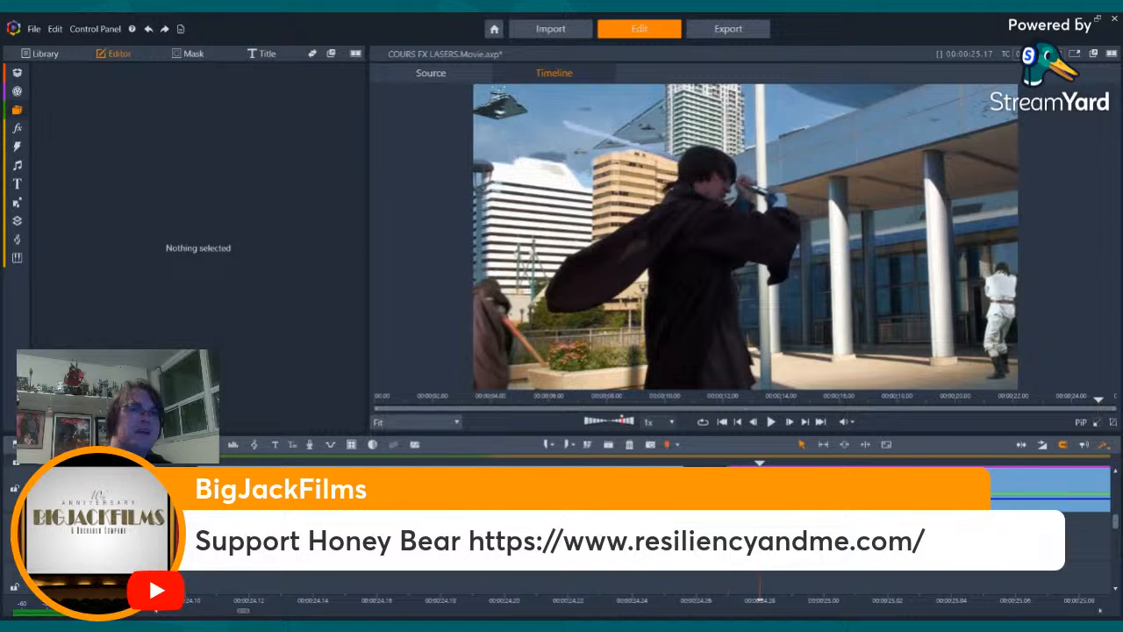
- Step frame by frame through the stormtrooper shot, from the cut after the lightsaber shot to its last frames
key(Left)
key(Left)
key(Left)
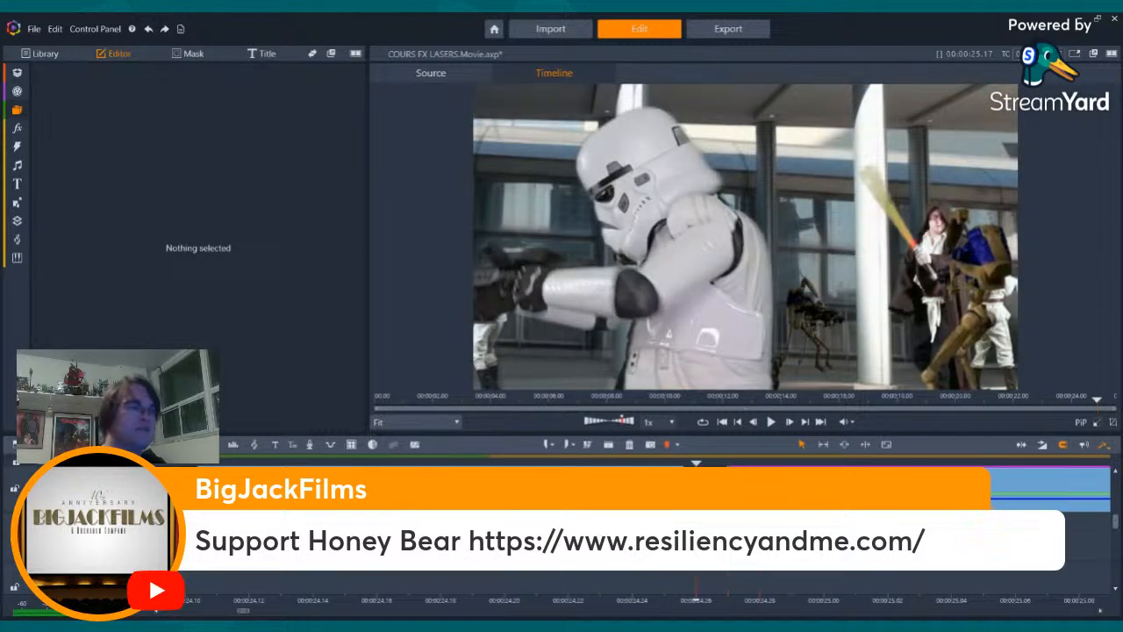
key(Right)
key(Right)
key(Right)
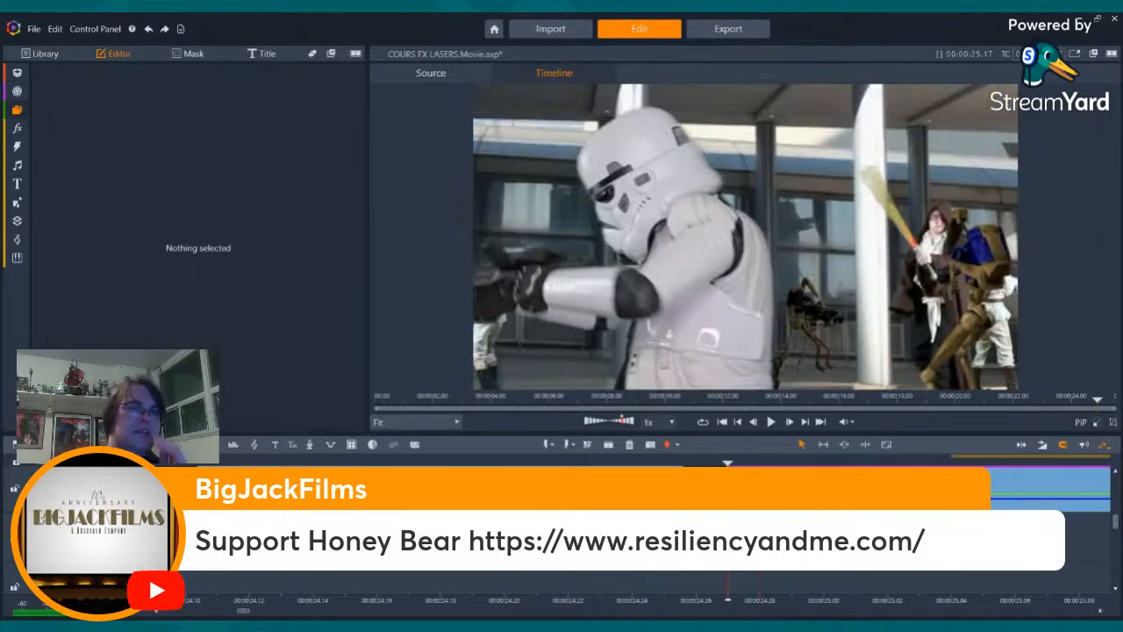
key(Right)
key(Right)
key(Right)
key(Right)
key(Right)
key(Right)
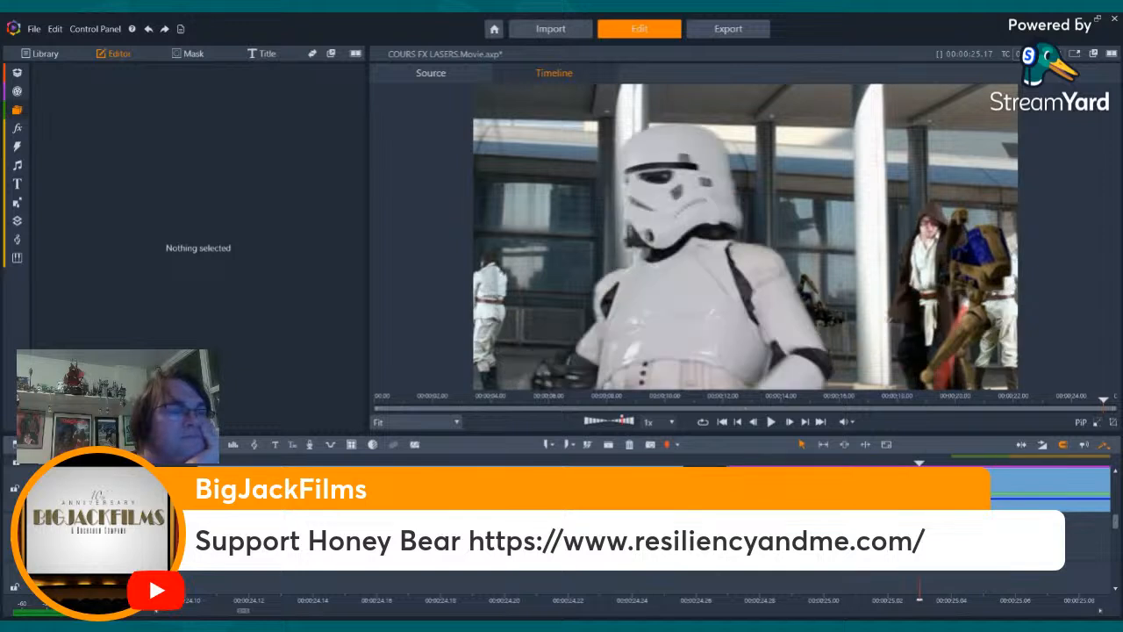
key(Right)
key(Right)
key(Right)
key(Right)
key(Right)
key(Right)
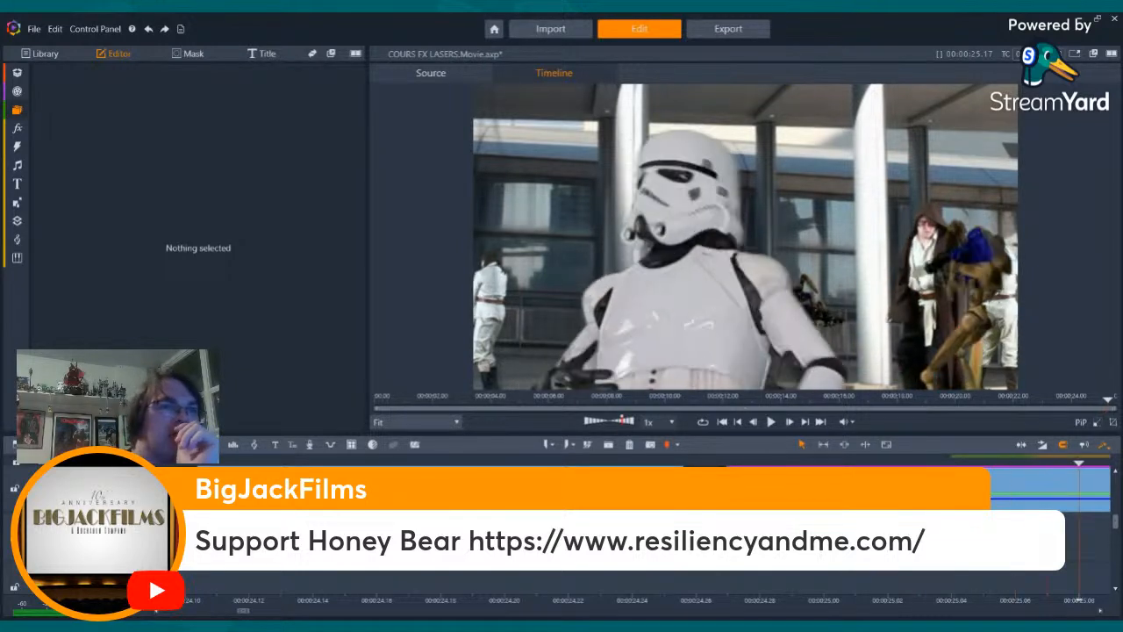
key(Right)
key(Right)
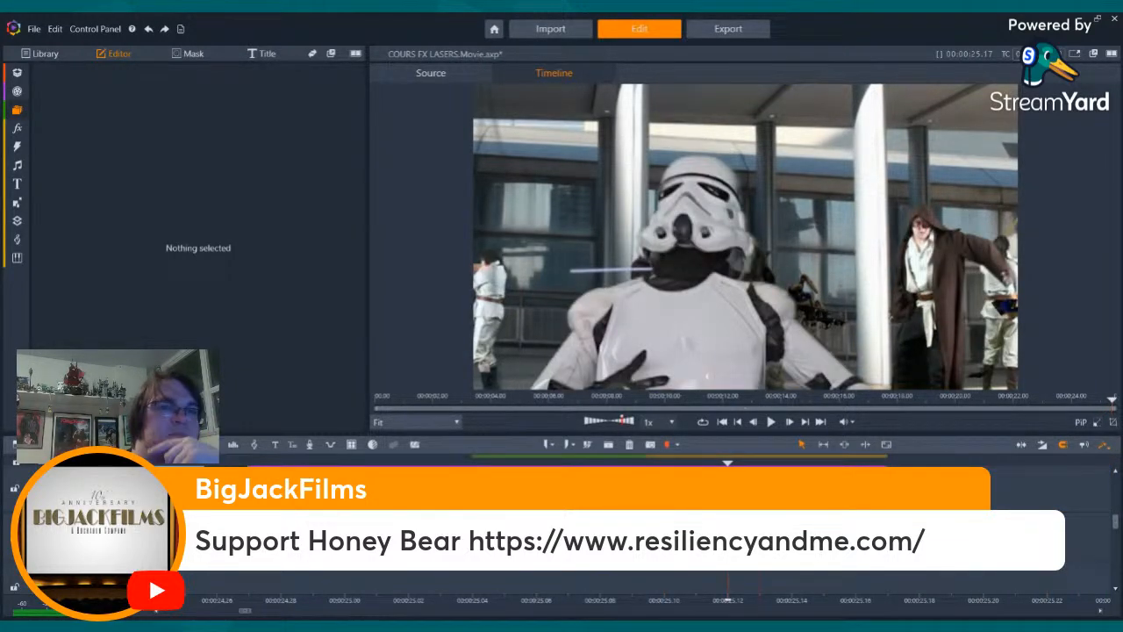
key(Right)
key(Right)
key(Right)
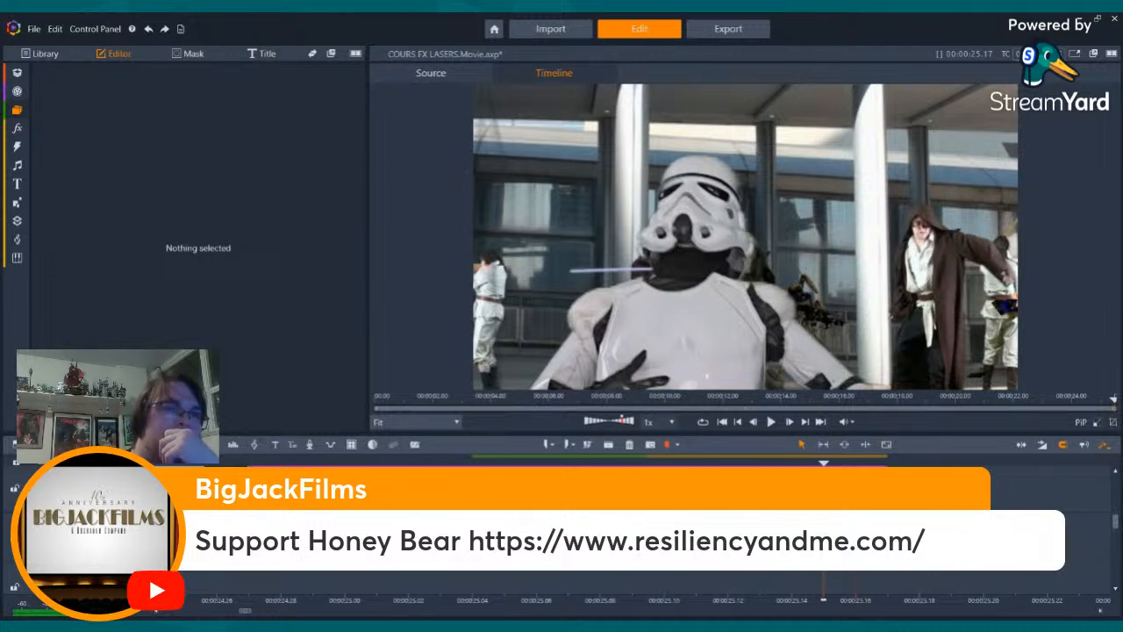
- Step back across the cut into the lightsaber shot and forward again to examine the transition to the stormtrooper shot
key(Left)
key(Left)
key(Left)
key(Left)
key(Left)
key(Left)
key(Left)
key(Left)
key(Left)
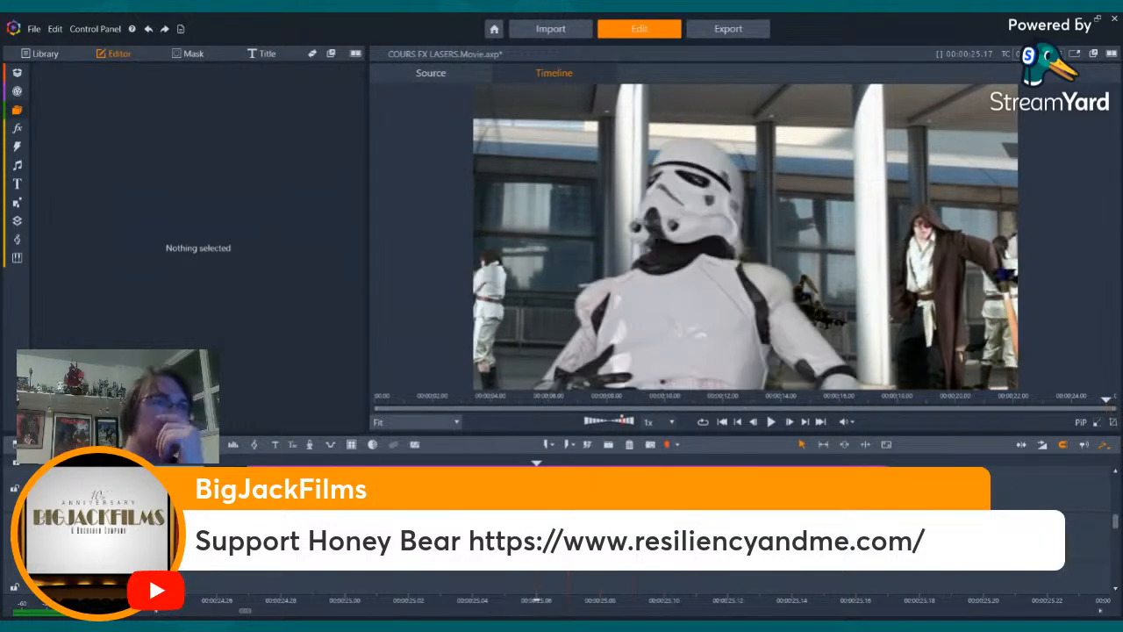
key(Left)
key(Left)
key(Left)
key(Left)
key(Left)
key(Left)
key(Left)
key(Left)
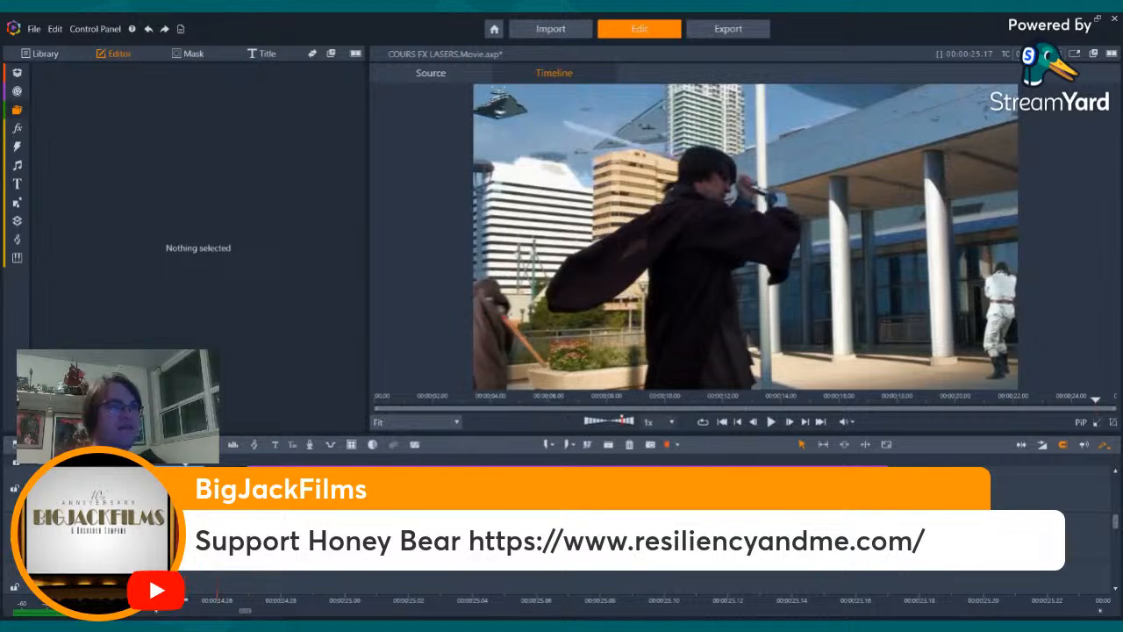
key(Left)
key(Left)
key(Left)
key(Left)
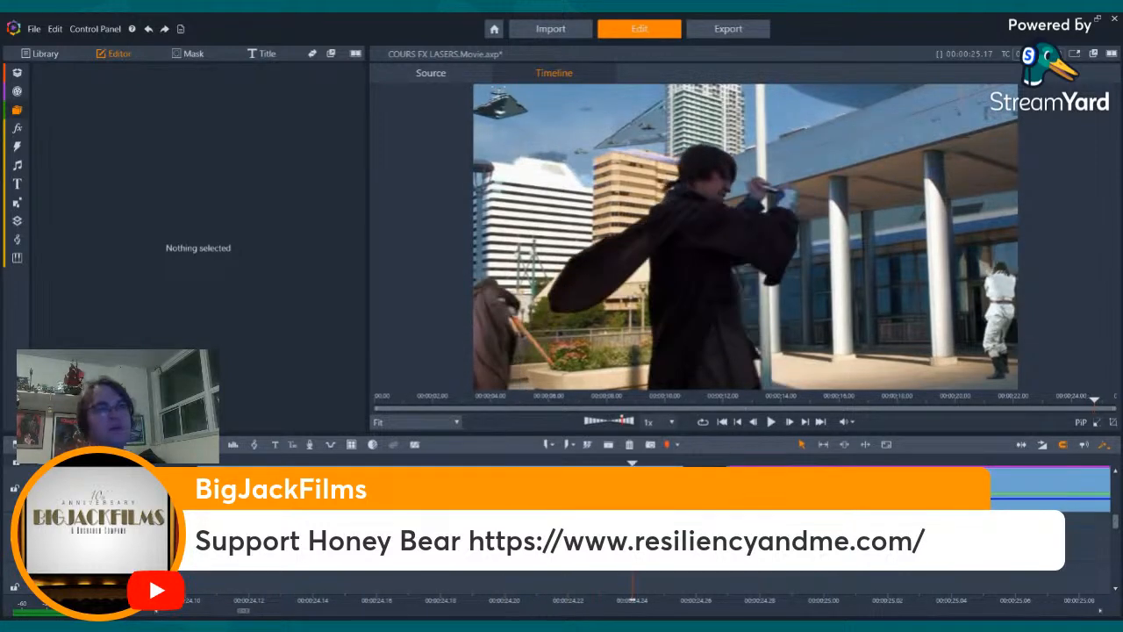
key(Right)
key(Right)
key(Right)
key(Right)
key(Right)
key(Right)
key(Right)
key(Right)
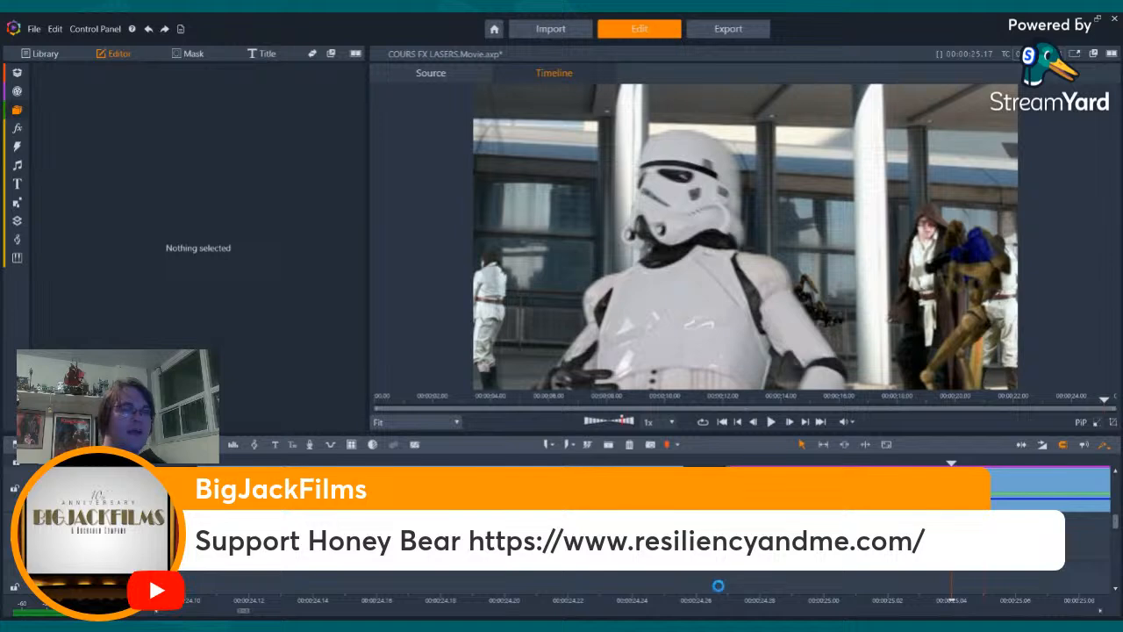
- Move the playhead back to the start of the stormtrooper shot and select its clip to show the 2D Editor Advanced settings
scroll(721, 585, down, 5)
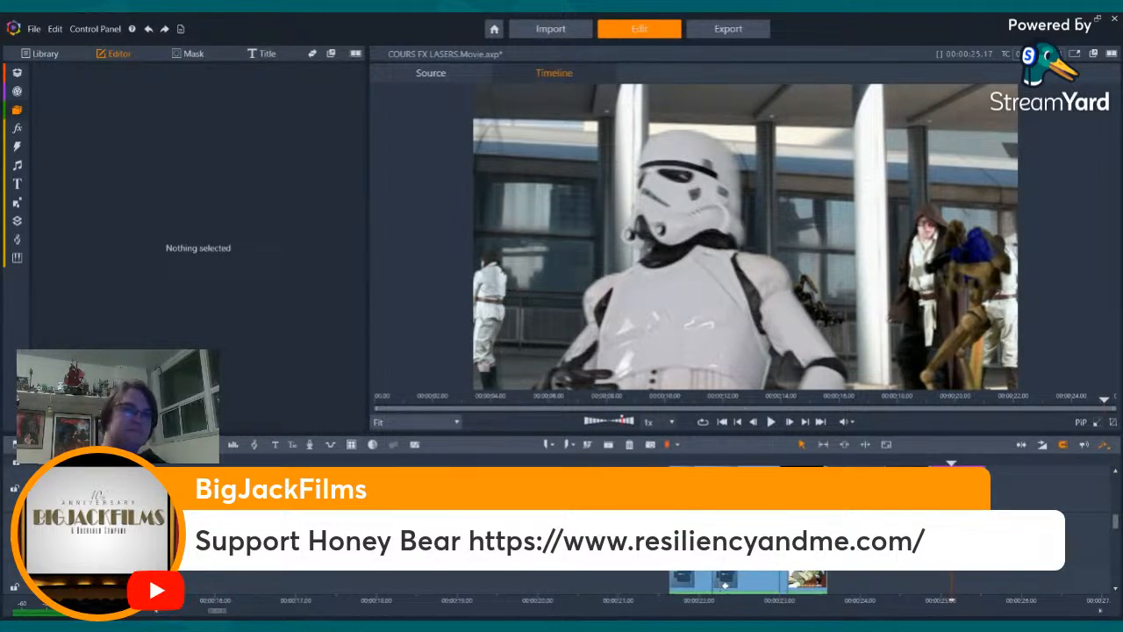
click(942, 600)
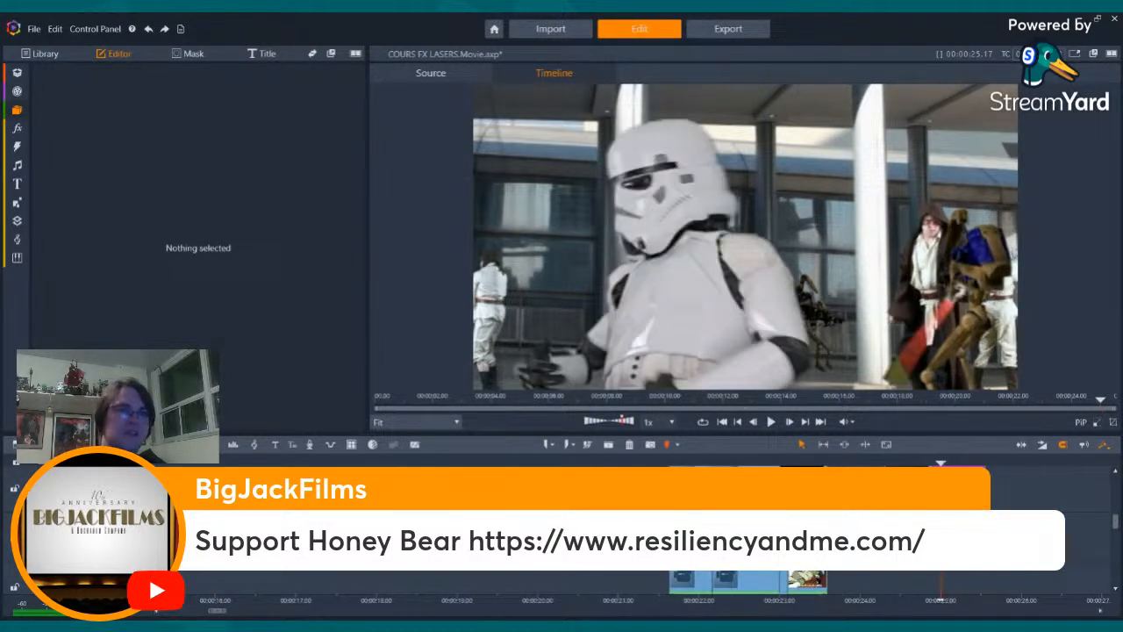
key(Left)
key(Left)
key(Left)
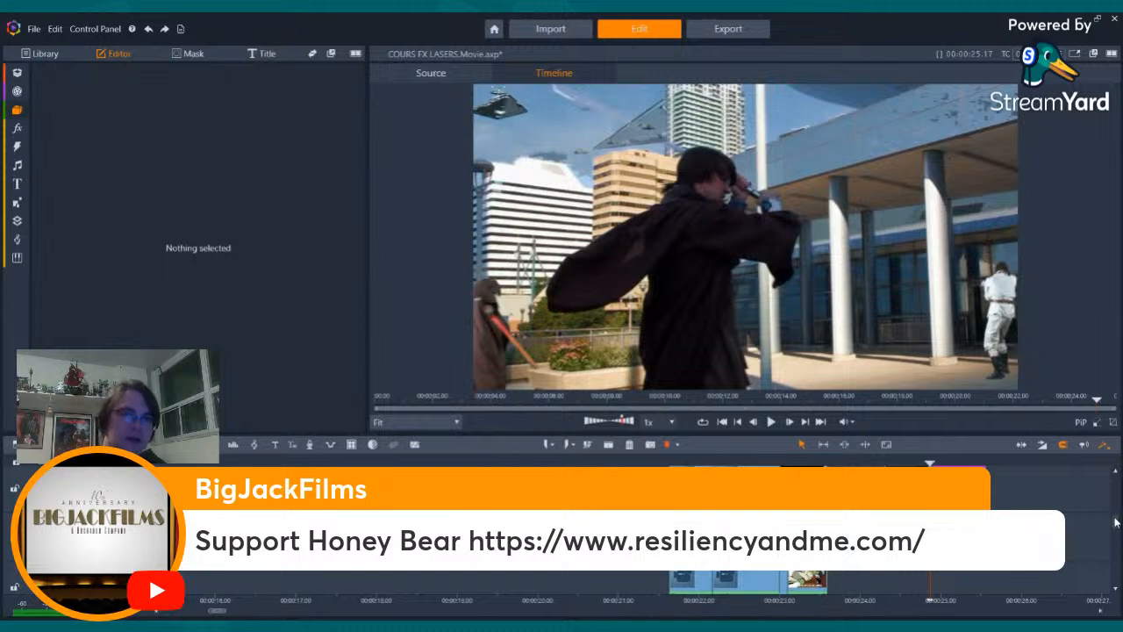
mouse_move(1115, 522)
mouse_down()
mouse_move(1114, 487)
mouse_move(1119, 539)
mouse_move(1116, 523)
mouse_up()
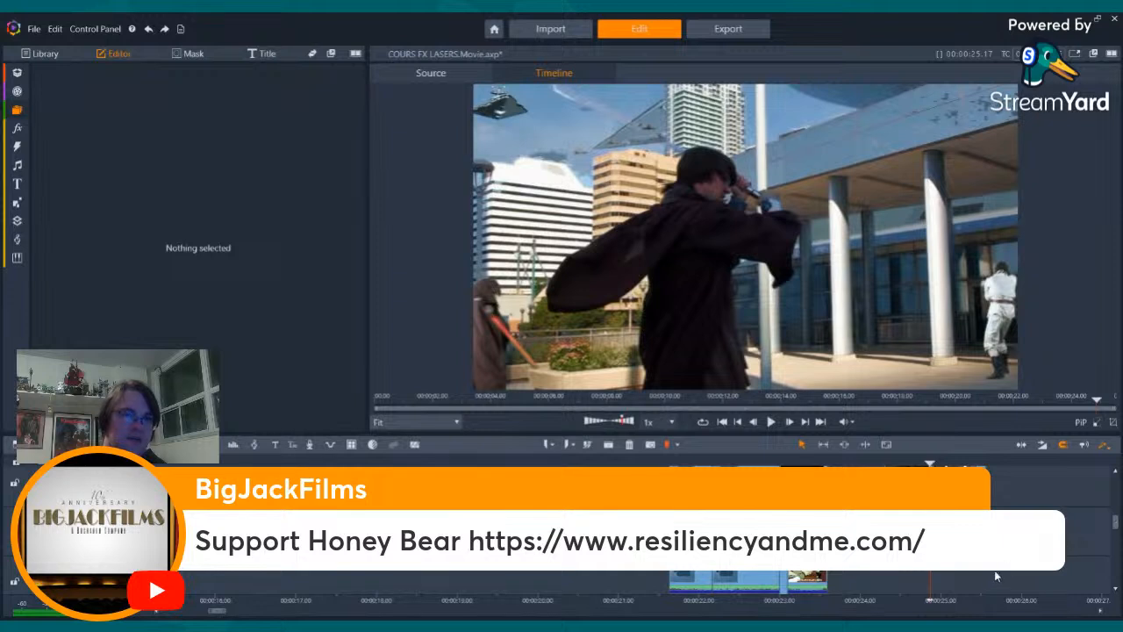
drag(975, 576, 893, 409)
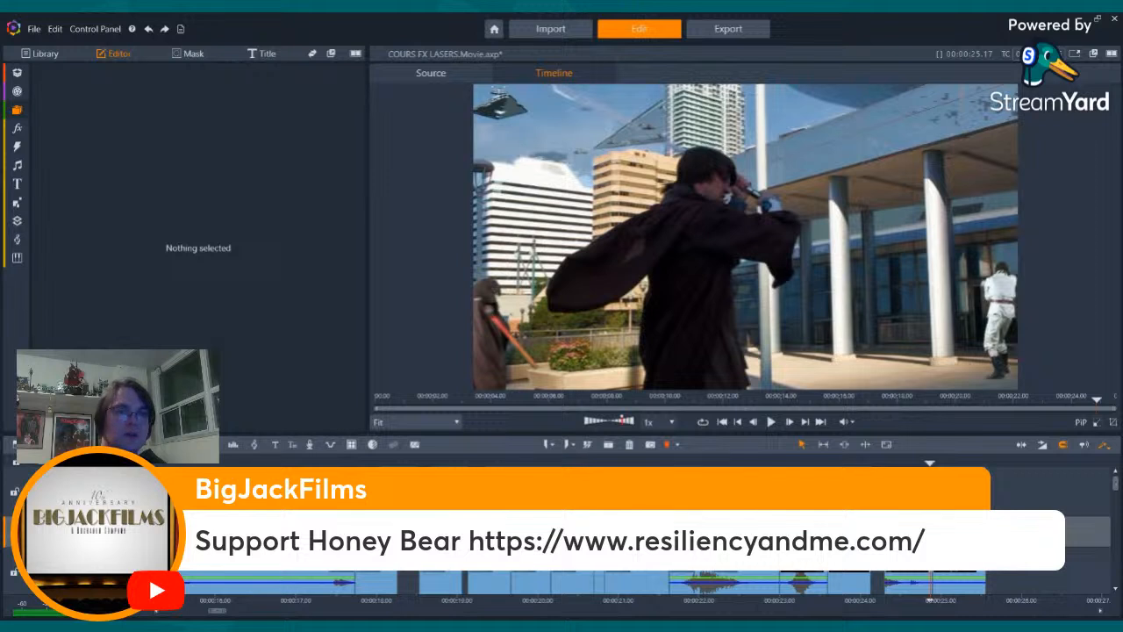
click(958, 562)
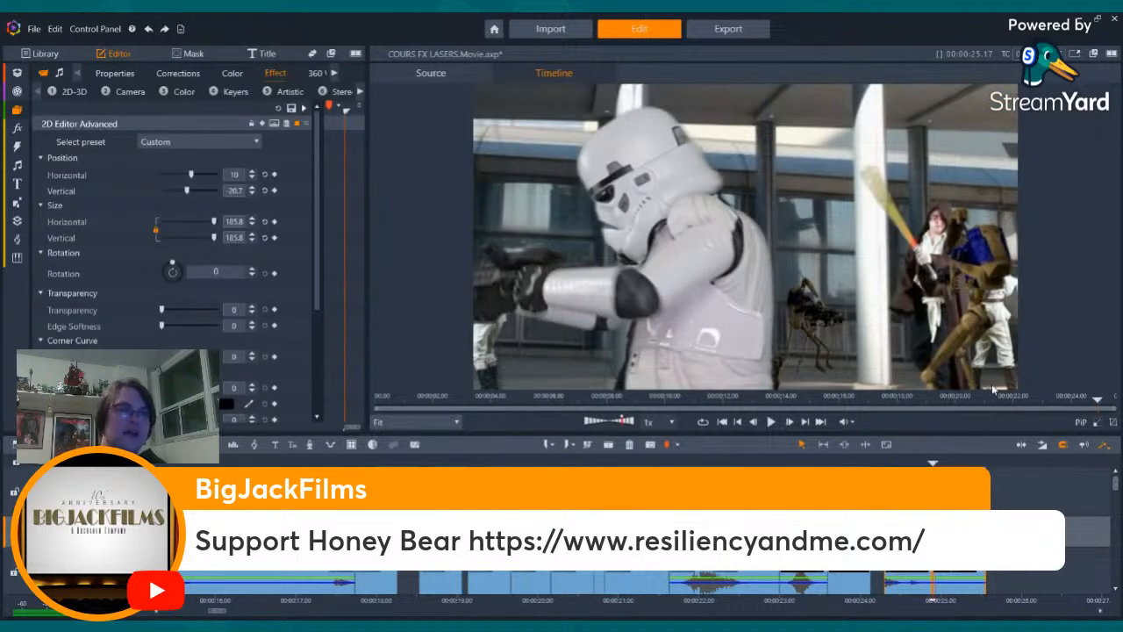
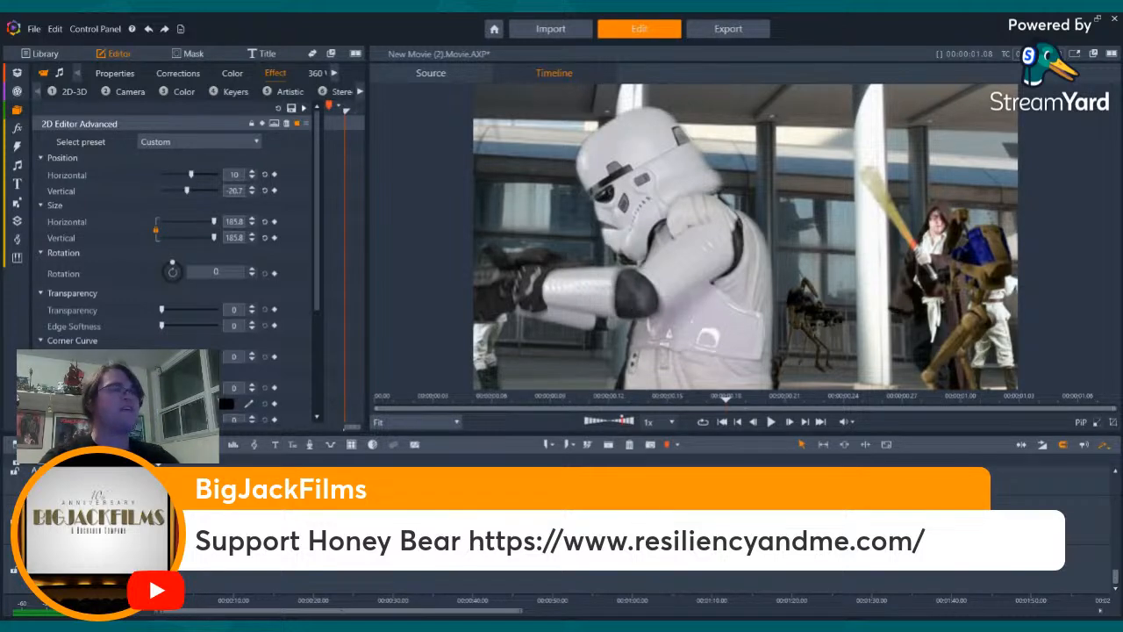
- Step frame by frame through the stormtrooper shot to its last frame to examine the composite
key(Right)
key(Right)
key(Right)
key(Right)
key(Right)
key(Right)
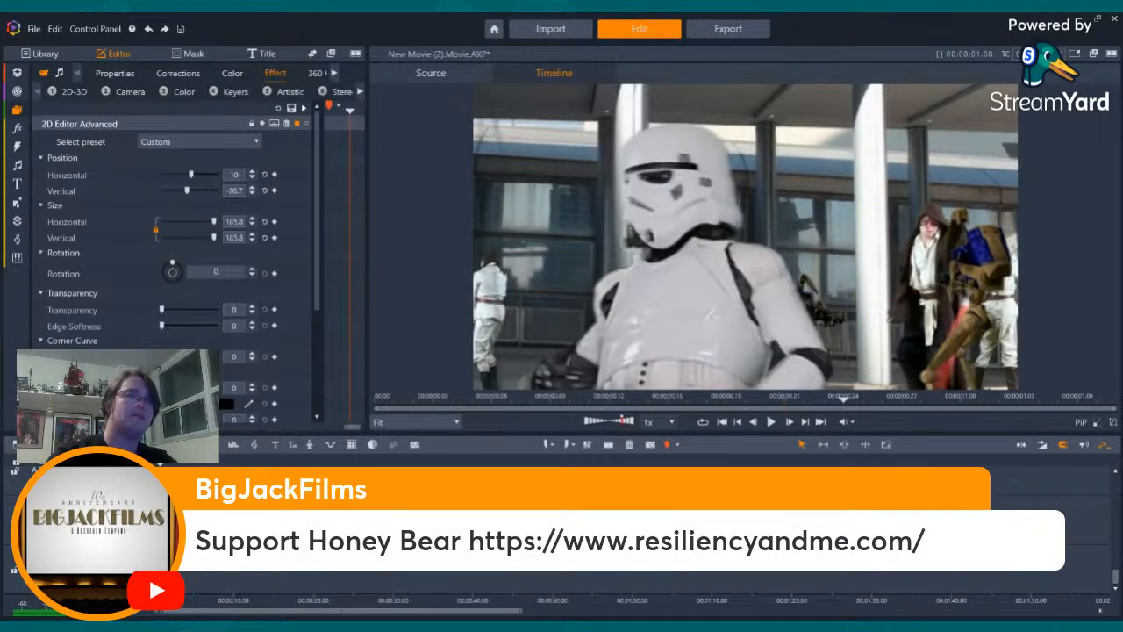
key(Right)
key(Right)
key(Right)
key(Right)
key(Right)
key(Right)
key(Right)
key(Right)
key(Right)
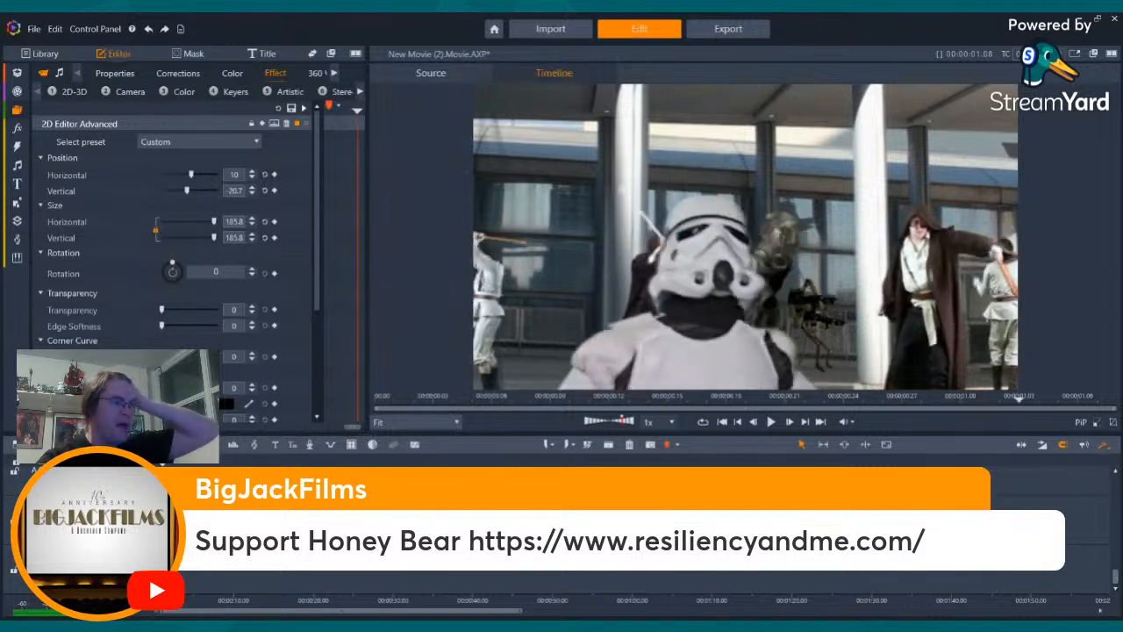
key(Right)
key(Right)
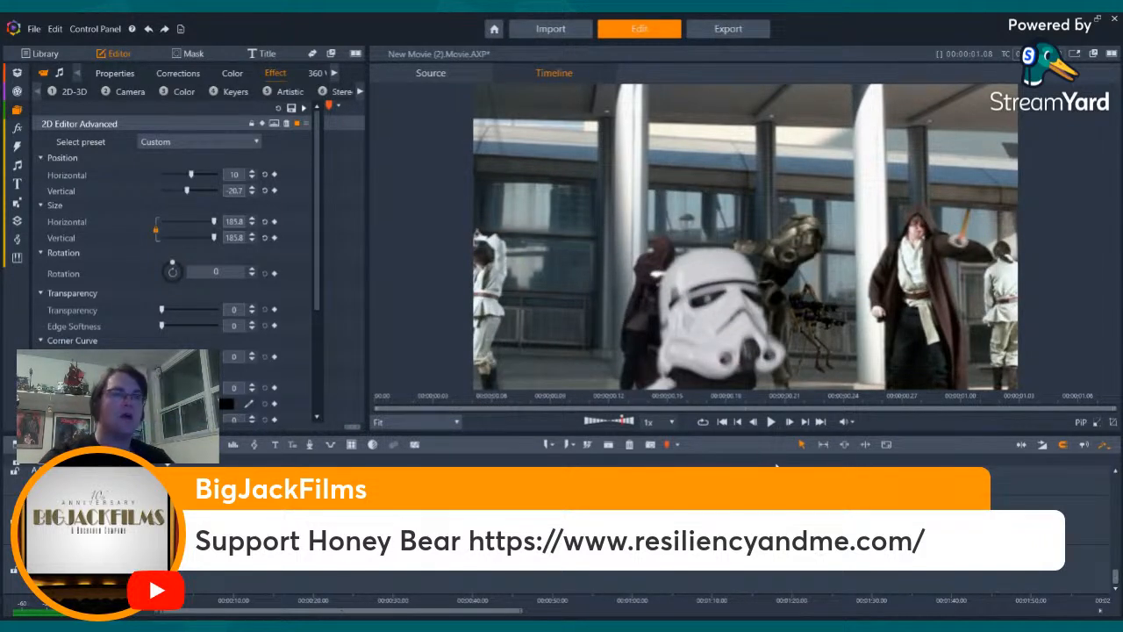
- Return to the start of the movie and step through the lightsaber shot and the stormtrooper shot to the end
click(722, 422)
key(Right)
key(Right)
key(Right)
key(Right)
key(Right)
key(Right)
key(Right)
key(Right)
key(Right)
key(Right)
key(Right)
key(Right)
key(Right)
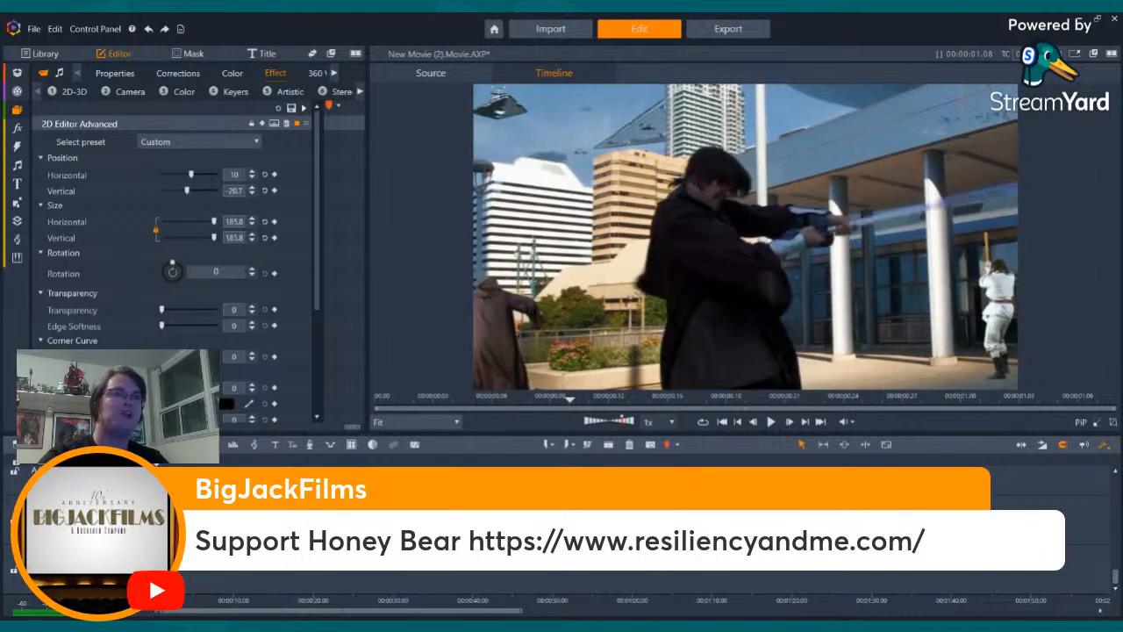
key(Right)
key(Right)
key(Right)
key(Right)
key(Right)
key(Right)
key(Right)
key(Right)
key(Right)
key(Right)
key(Right)
key(Right)
key(Right)
key(Right)
key(Right)
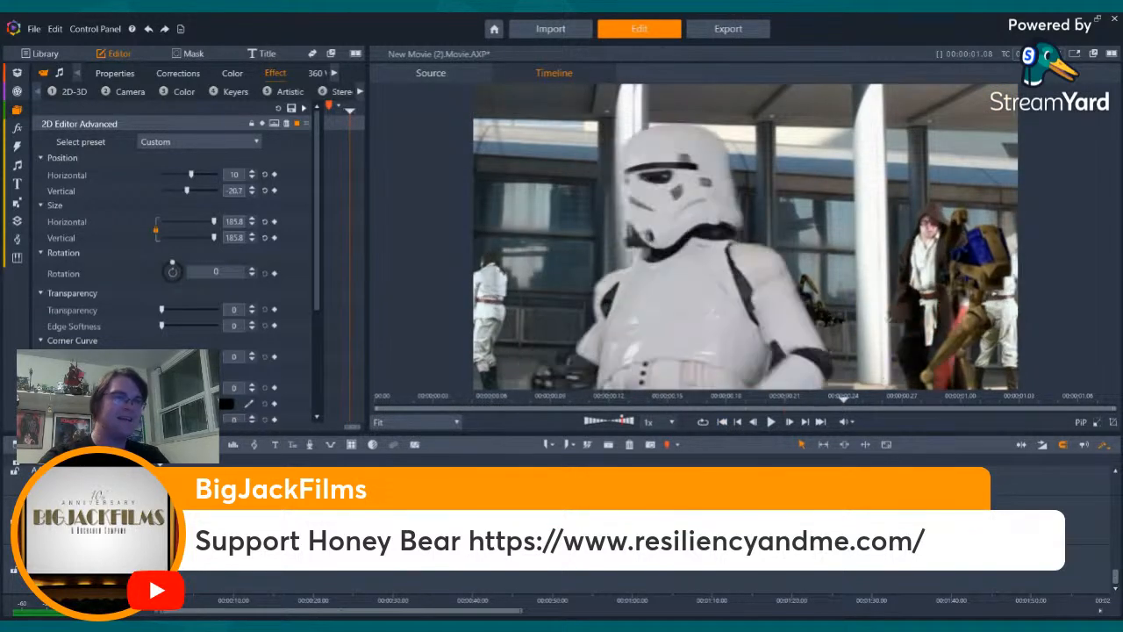
key(Right)
key(Right)
key(Right)
key(Right)
- Step back and forth between the first and last frames of the stormtrooper shot to examine how the figure blends with the background
key(Left)
key(Left)
key(Left)
key(Left)
key(Left)
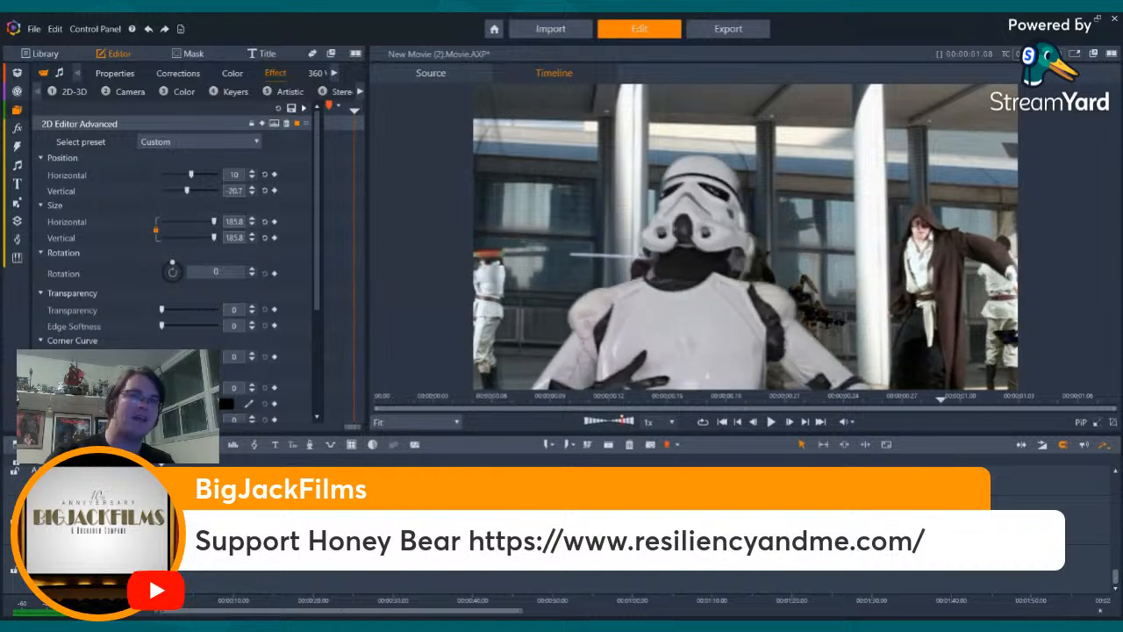
key(Left)
key(Left)
key(Left)
key(Left)
key(Left)
key(Left)
key(Left)
key(Left)
key(Left)
key(Left)
key(Left)
key(Left)
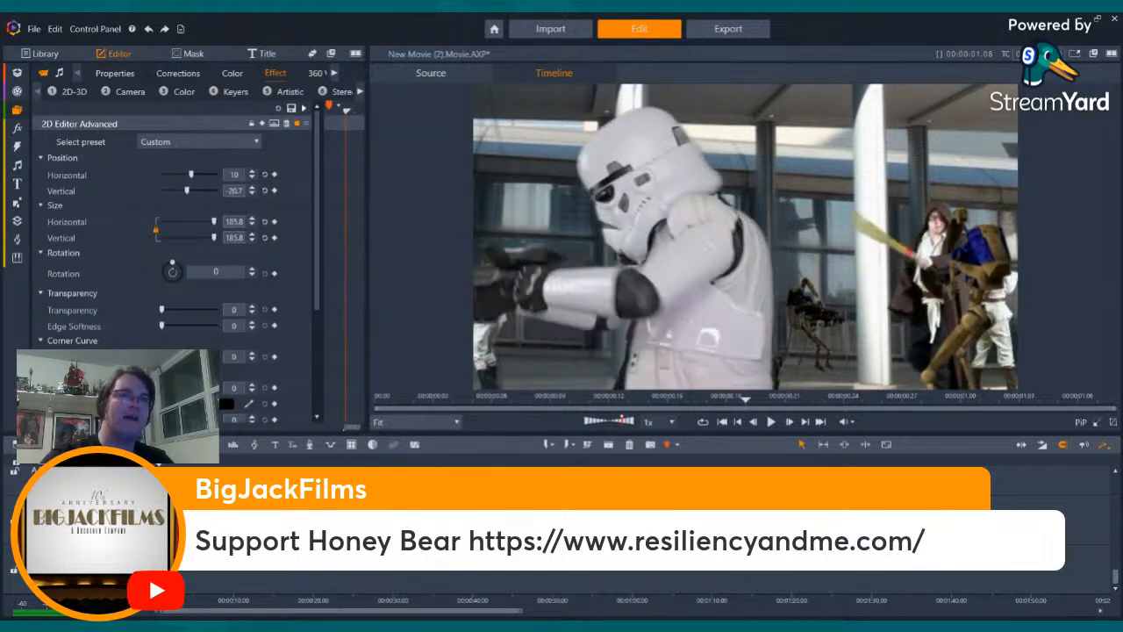
key(Right)
key(Right)
key(Right)
key(Right)
key(Right)
key(Right)
key(Right)
key(Right)
key(Right)
key(Right)
key(Right)
key(Right)
key(Right)
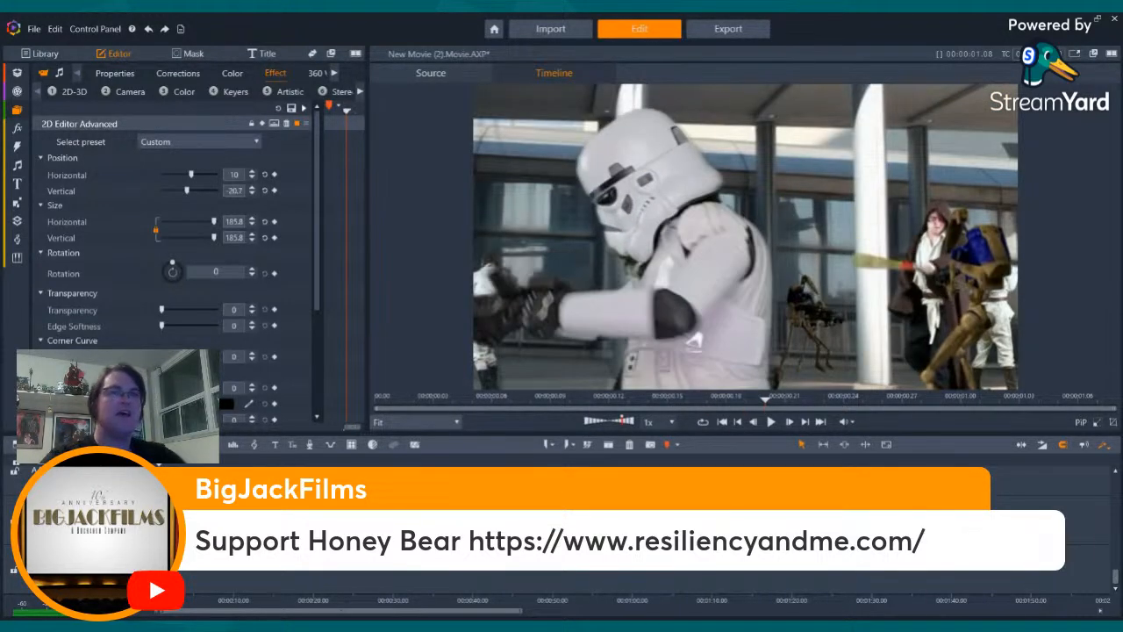
key(Right)
key(Right)
key(Right)
key(Right)
key(Right)
key(Right)
key(Right)
key(Right)
key(Right)
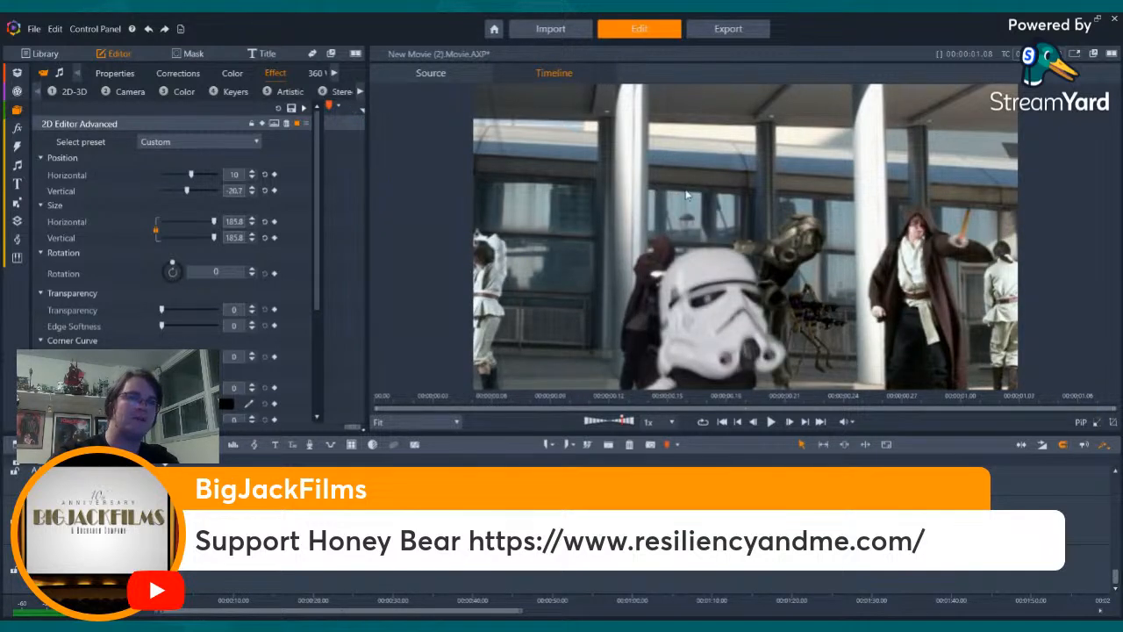
key(Left)
key(Left)
key(Left)
key(Left)
key(Left)
key(Left)
key(Left)
key(Left)
key(Left)
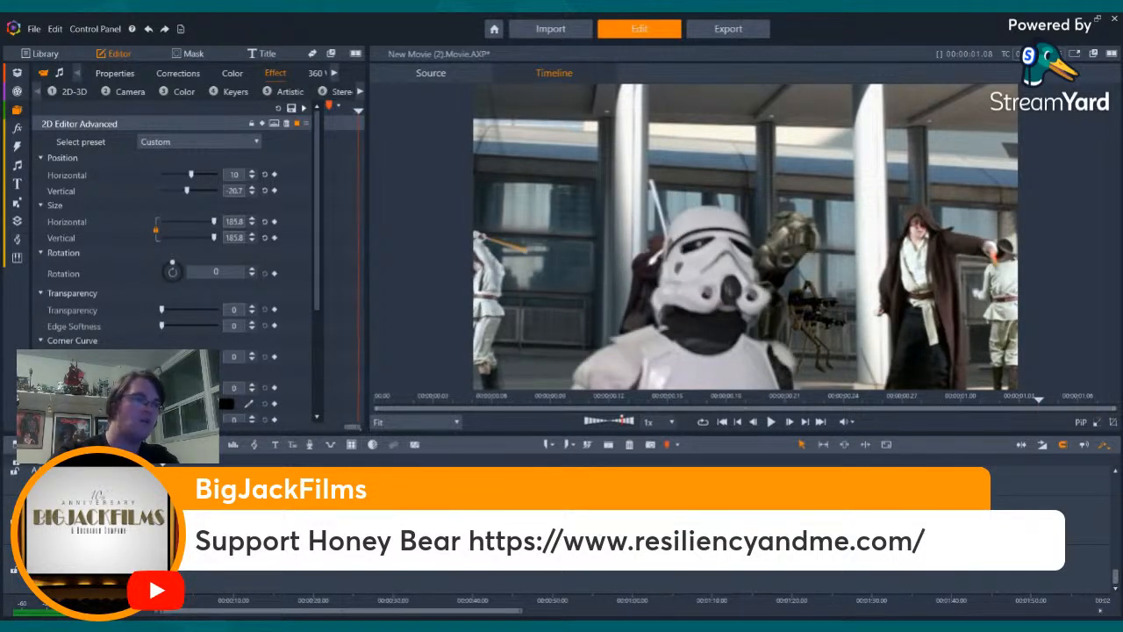
key(Left)
key(Left)
key(Left)
key(Left)
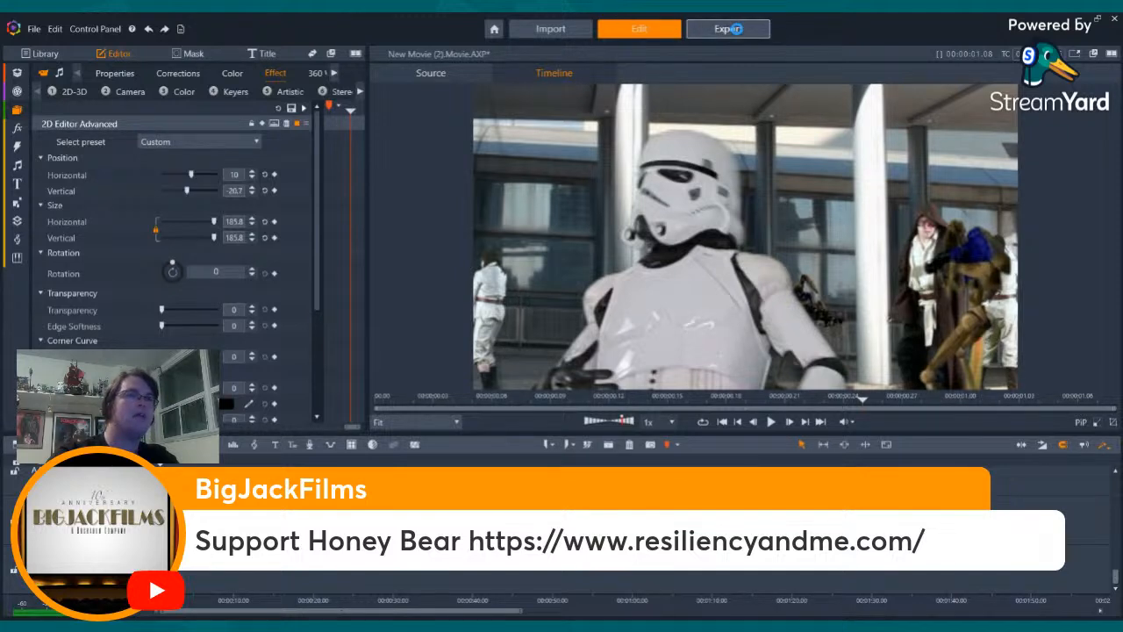
- Export the movie as new movie (2).movie to the Fandemic folder in H.264/AVC with the HD 1080p preset
click(737, 29)
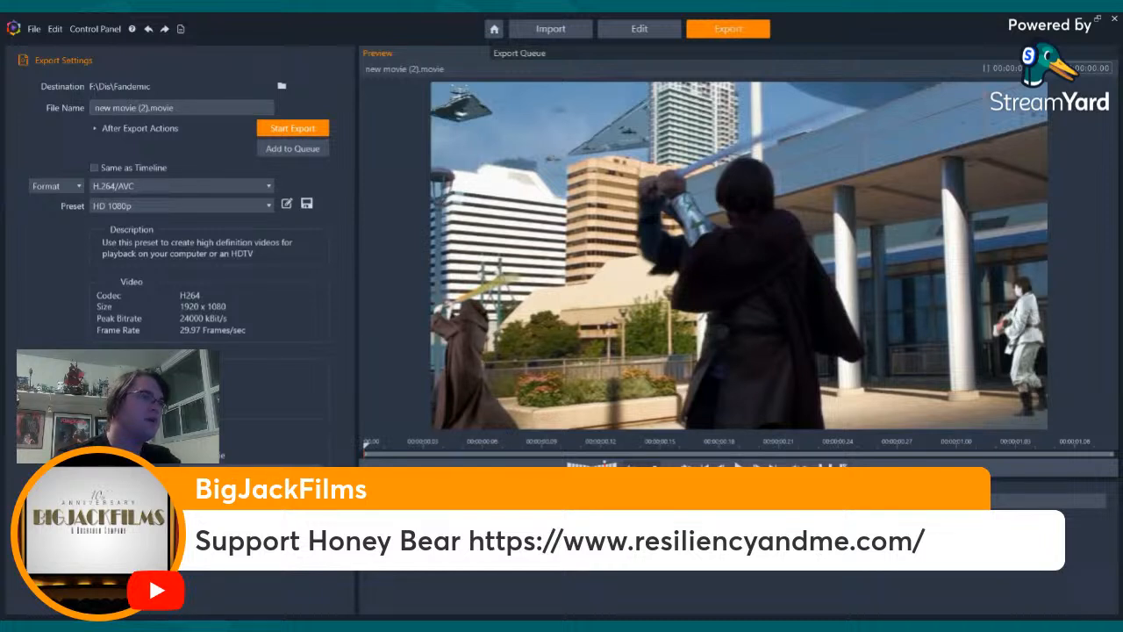
key(Return)
click(286, 129)
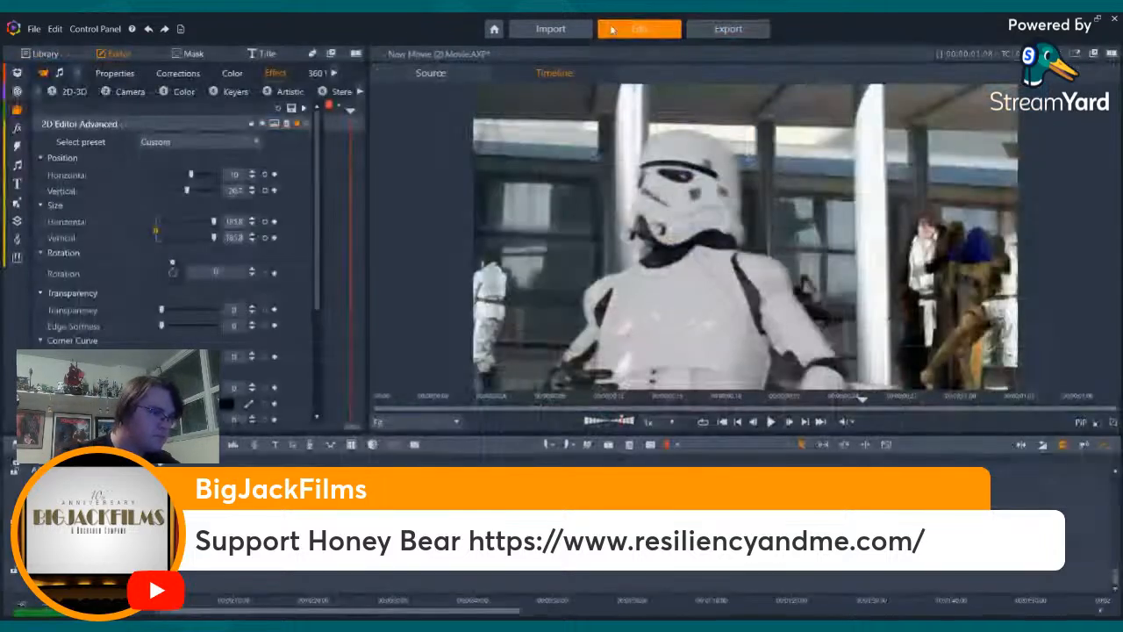
- Go to the end of the movie and step back through the stormtrooper shot with the timeline magnified to single frames
click(820, 424)
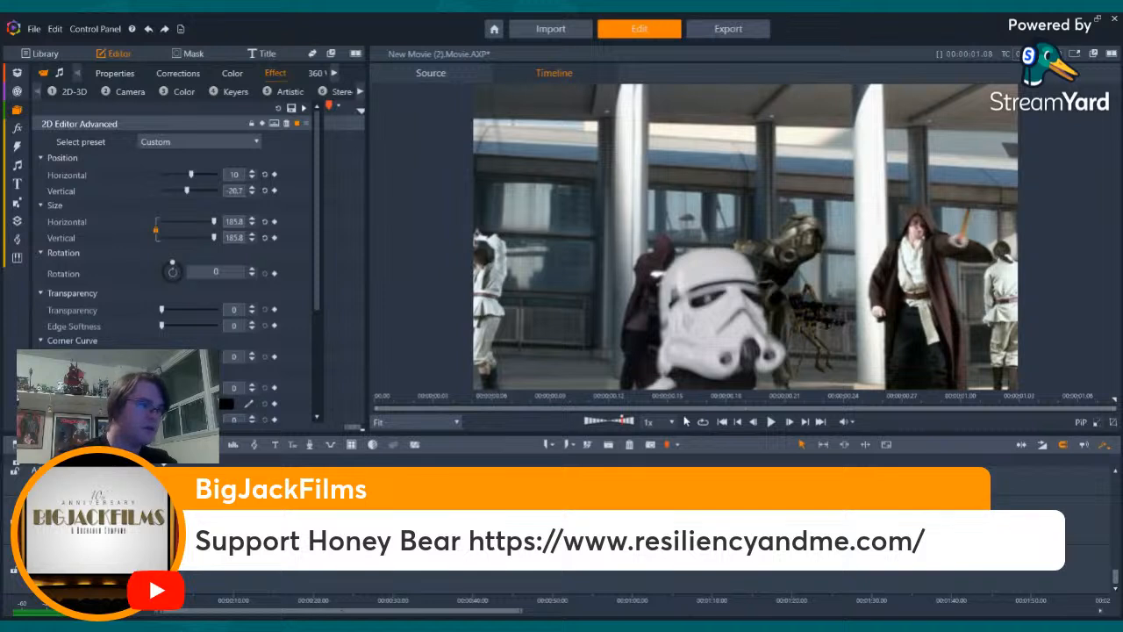
drag(1114, 400, 1039, 400)
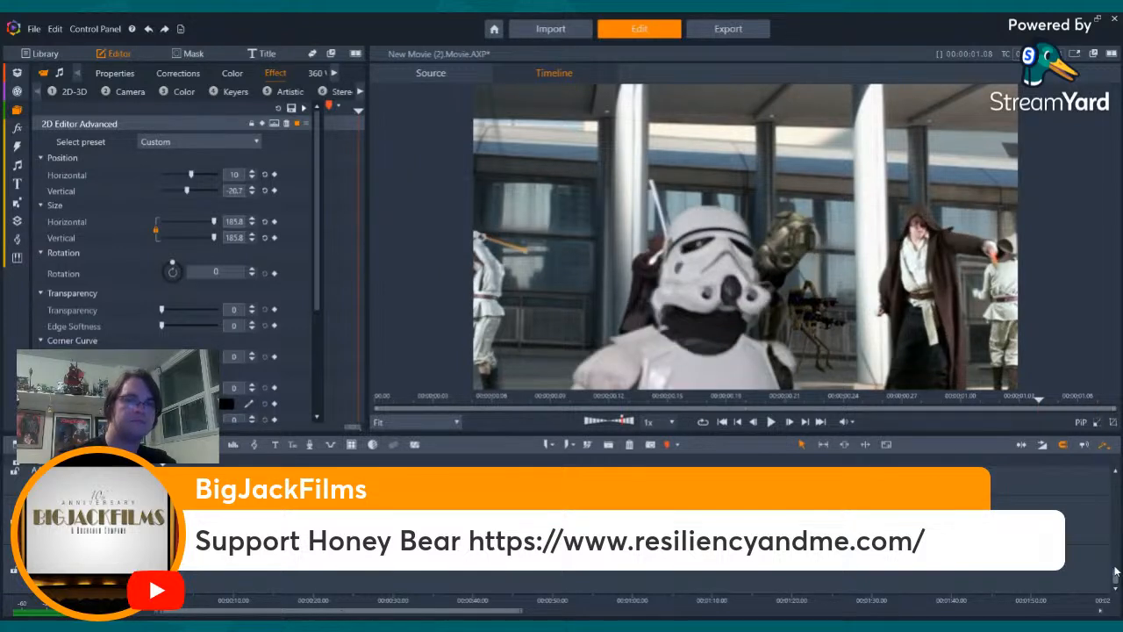
key(Left)
key(Left)
key(Left)
key(Left)
key(Left)
key(Left)
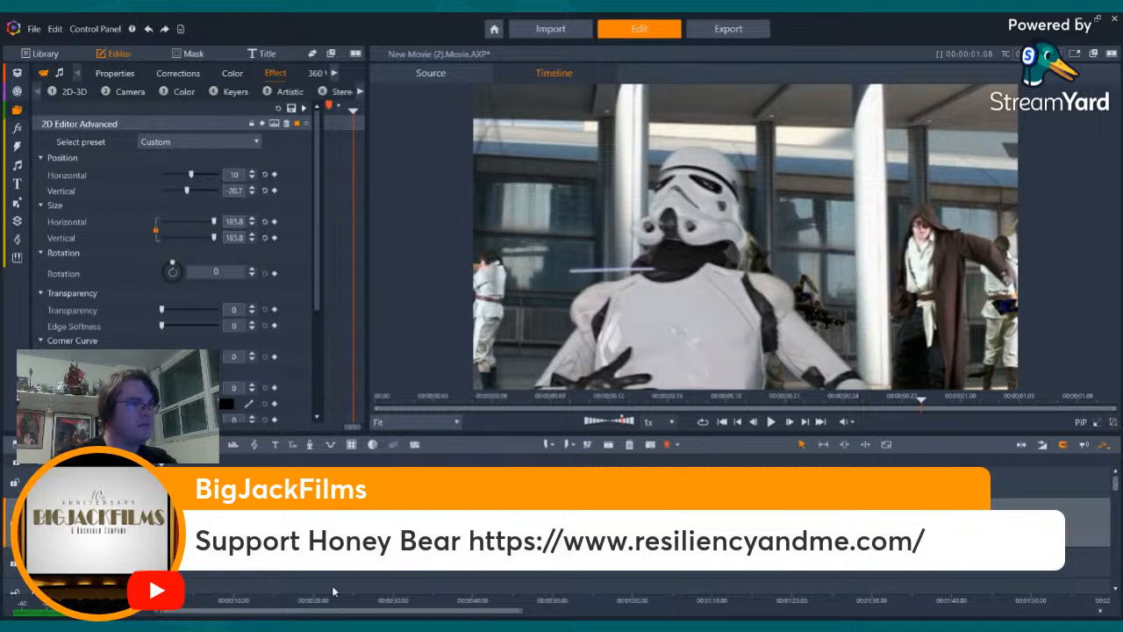
drag(267, 595, 439, 596)
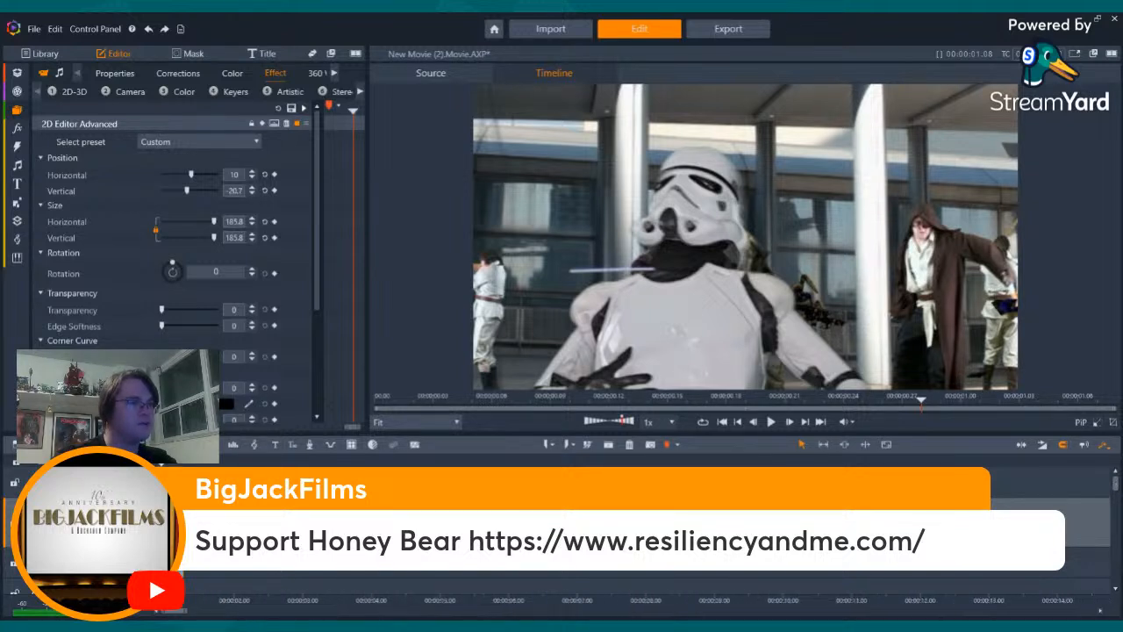
drag(302, 600, 950, 580)
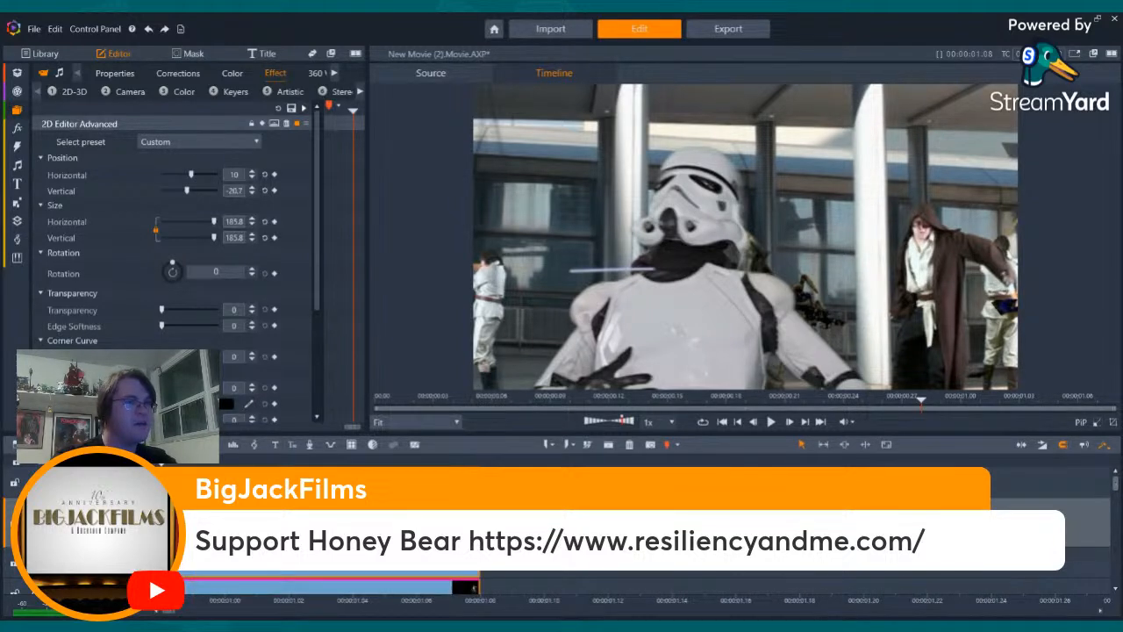
key(Left)
key(Left)
key(Left)
key(Left)
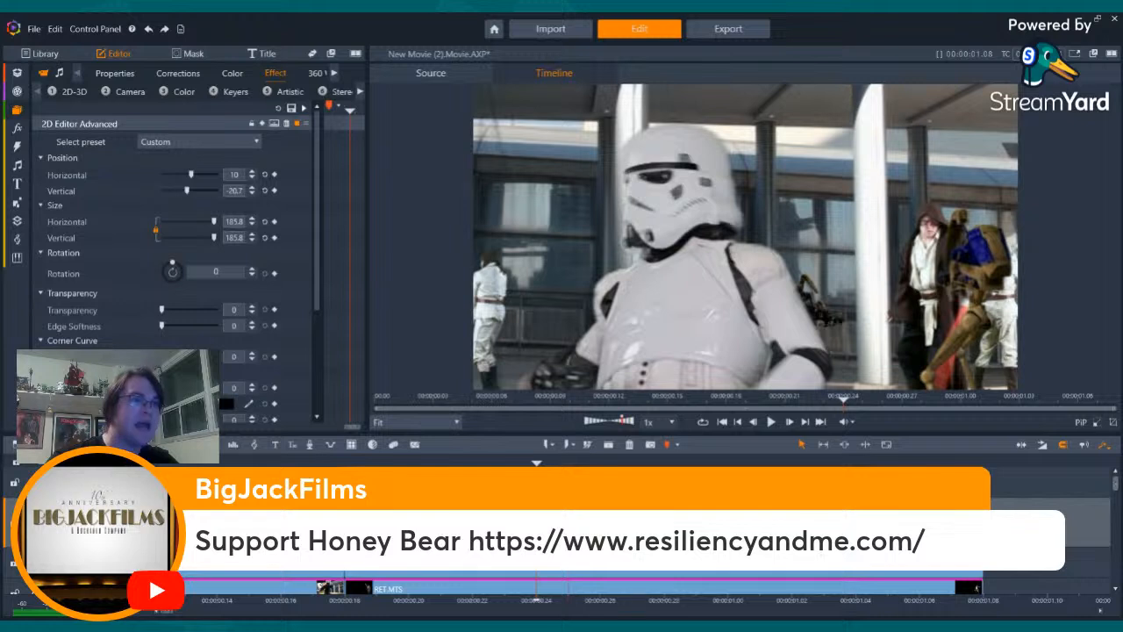
- Collapse the 2D Editor Advanced settings, expand the StudioChromaKeyer settings of the stormtrooper clip and move two frames back
click(183, 124)
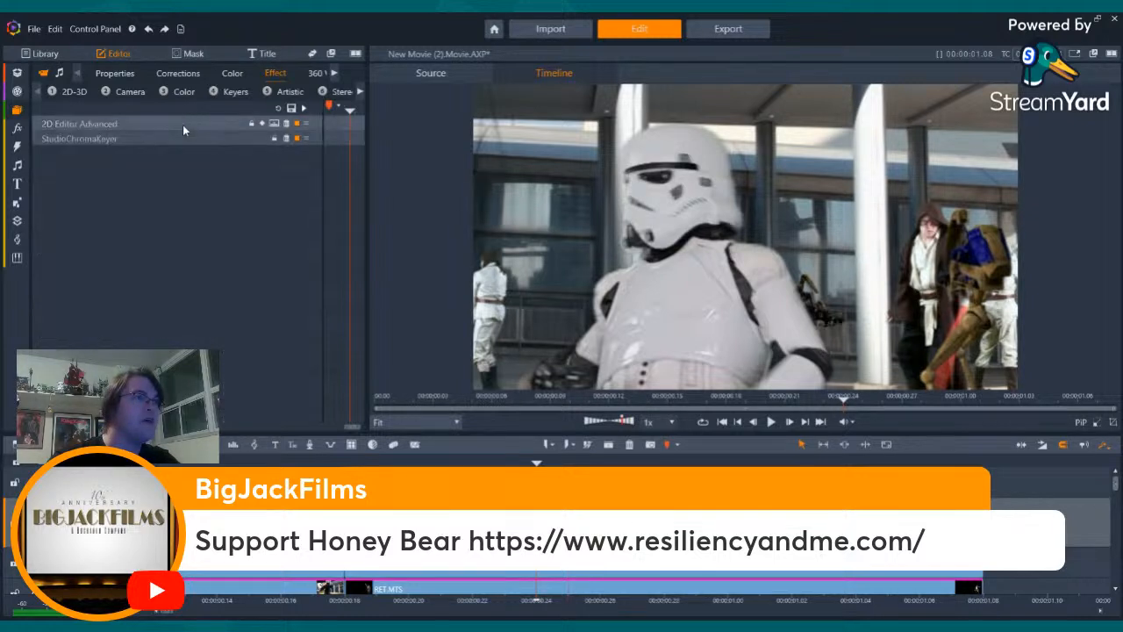
click(179, 139)
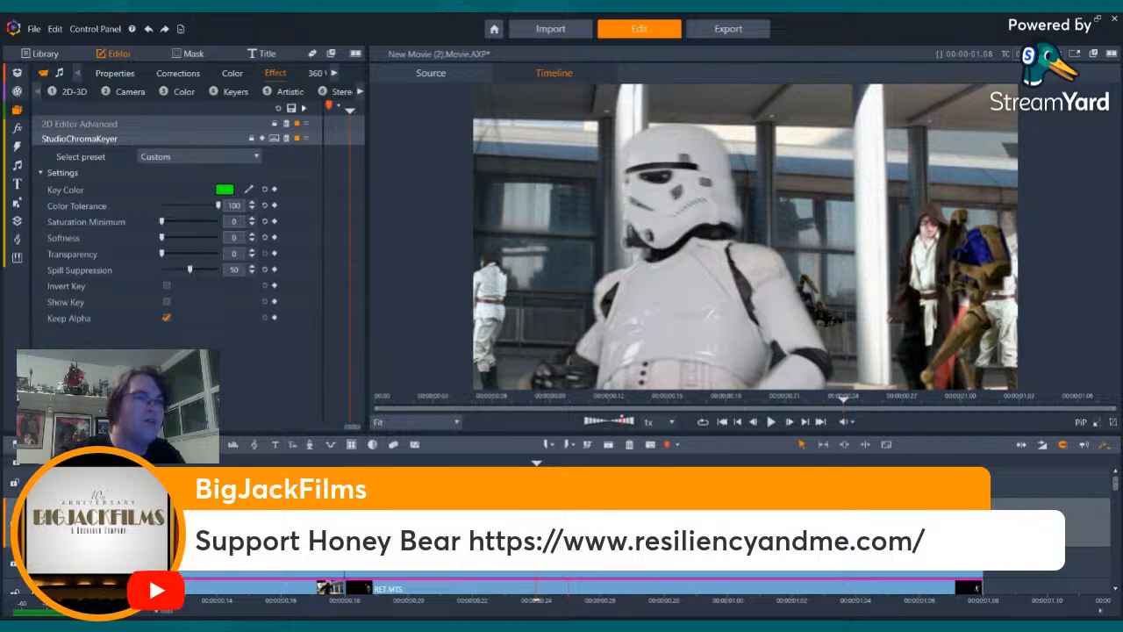
key(Left)
key(Left)
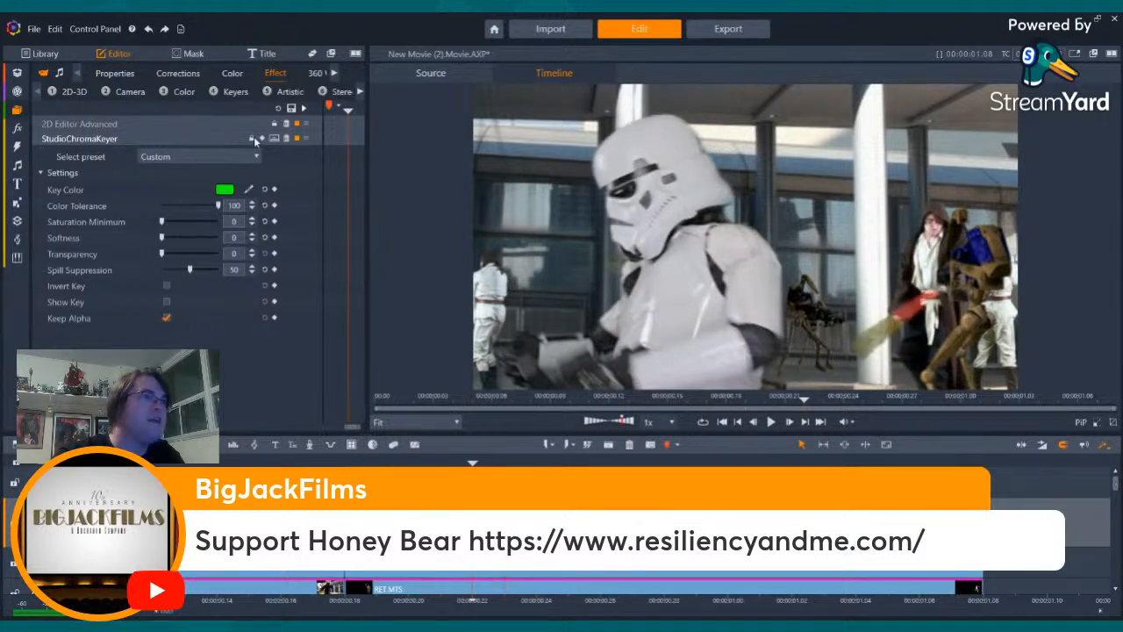
- Set the stormtrooper clip's Basic color Exposure to 16 and the second setting below the Tone group to 24, and check the composite
click(224, 76)
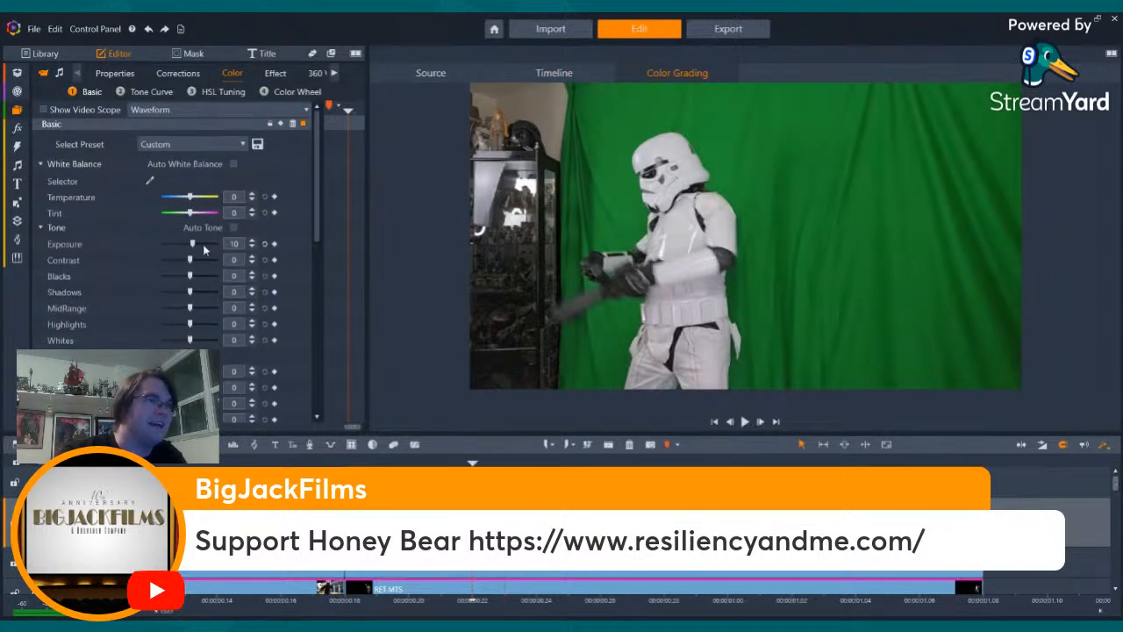
drag(192, 242, 196, 243)
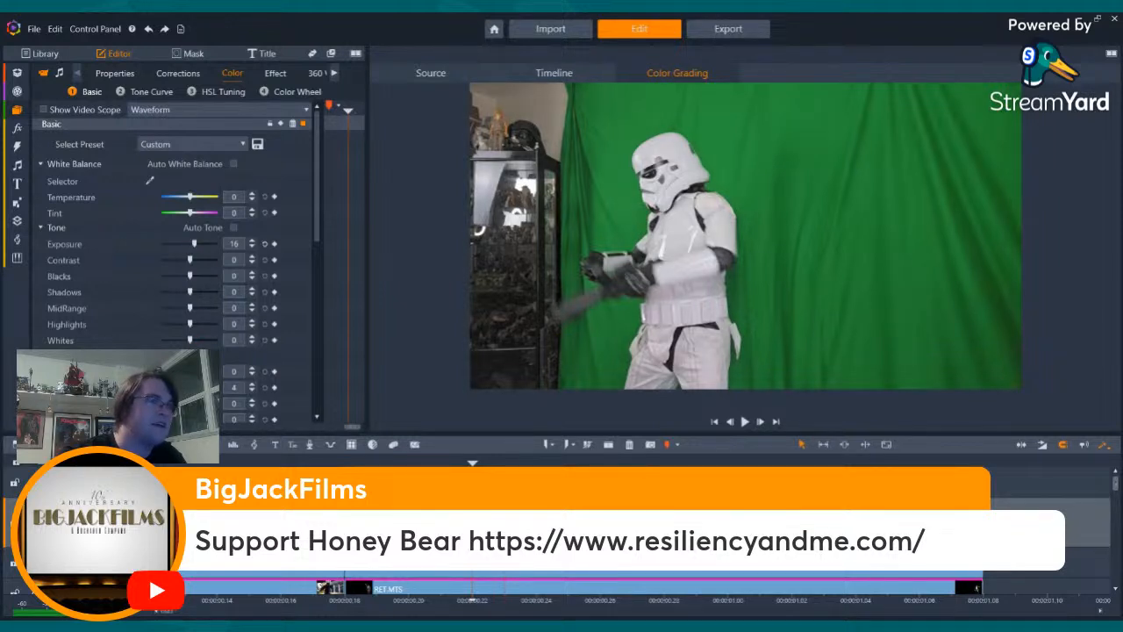
drag(189, 387, 196, 387)
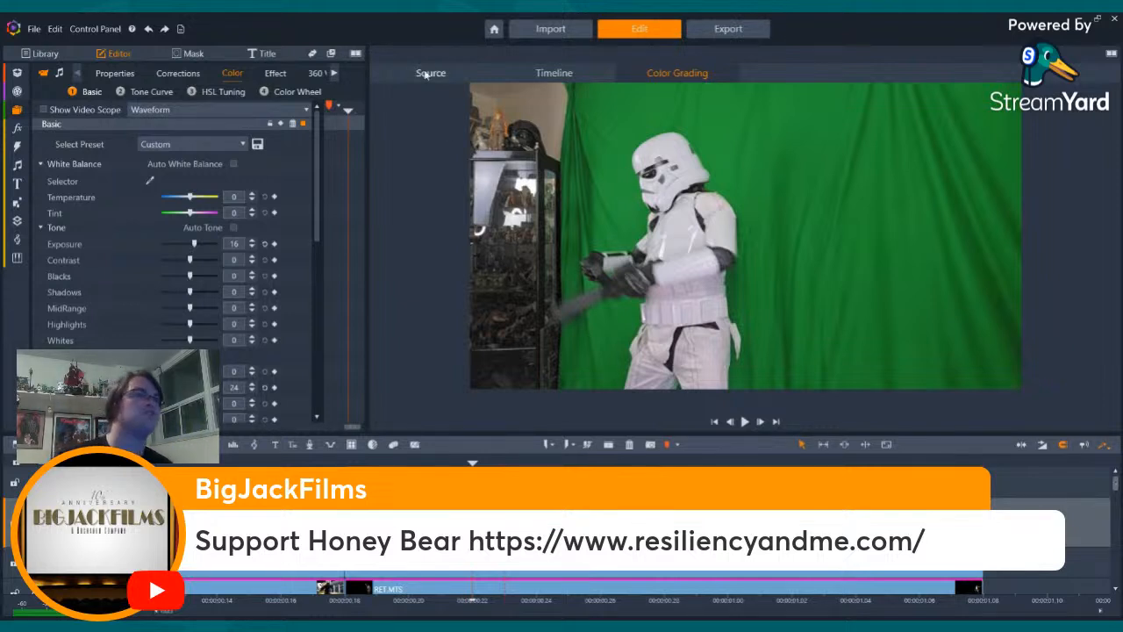
click(268, 71)
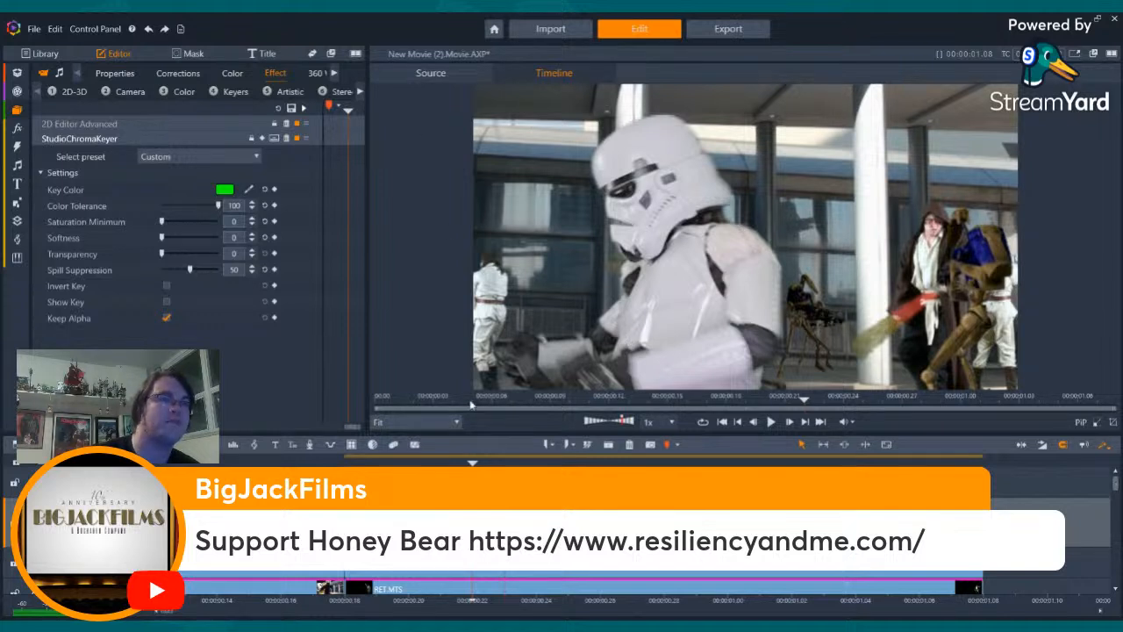
- Raise the clip's Exposure to 18 and the second setting below the Tone group to 25
click(232, 73)
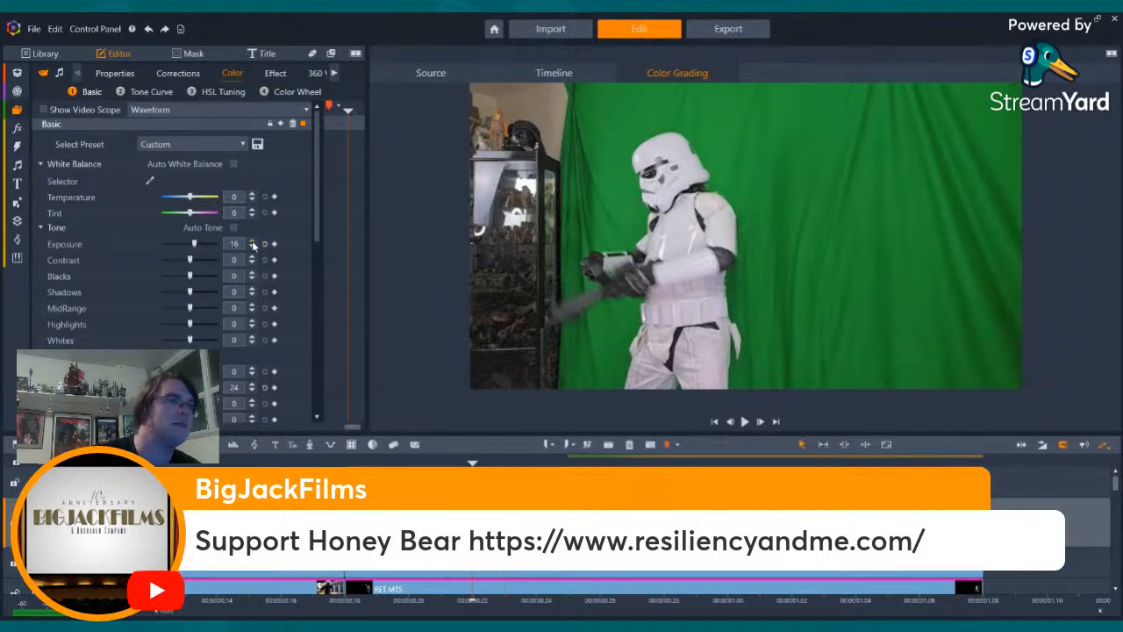
click(253, 244)
click(253, 244)
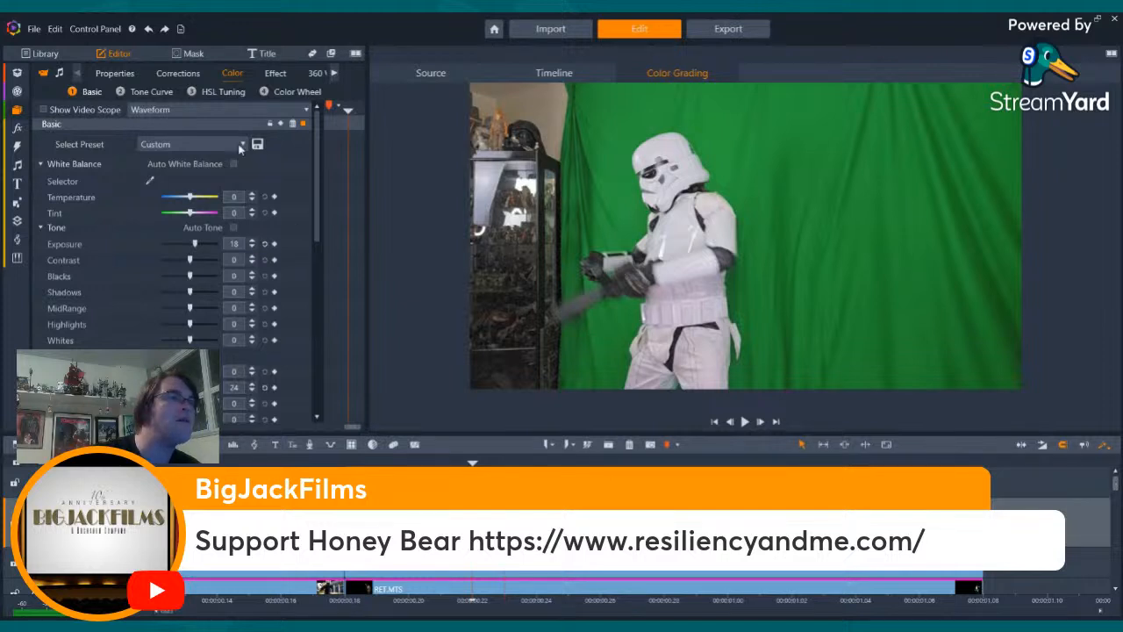
click(253, 385)
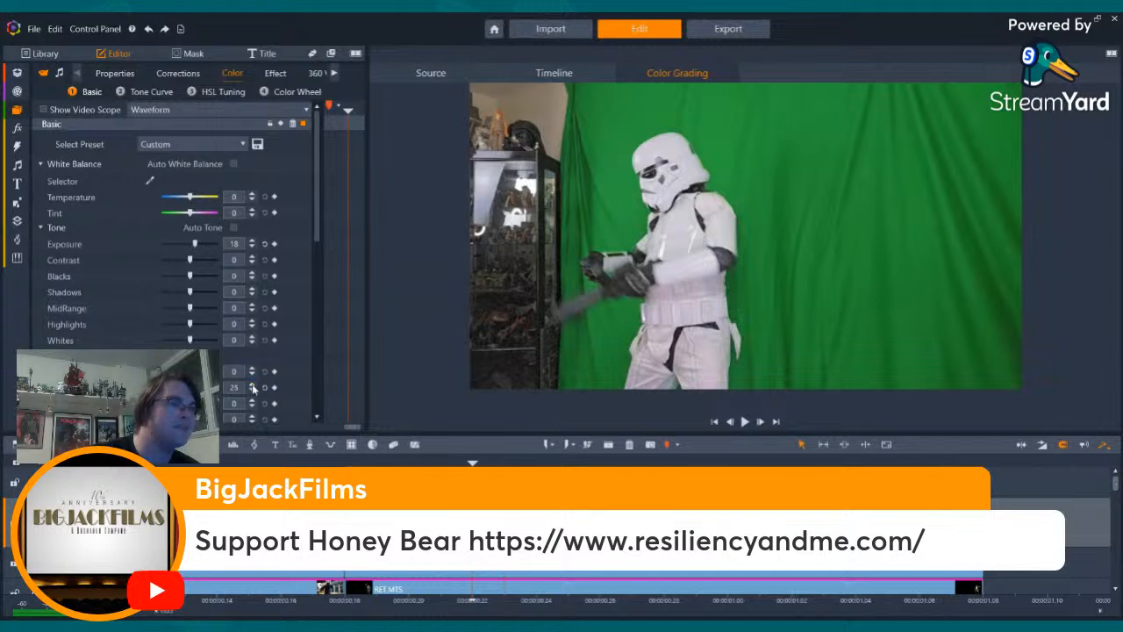
- Check the regraded clip in the composite and set the StudioChromaKeyer's Saturation Minimum to 10
click(275, 75)
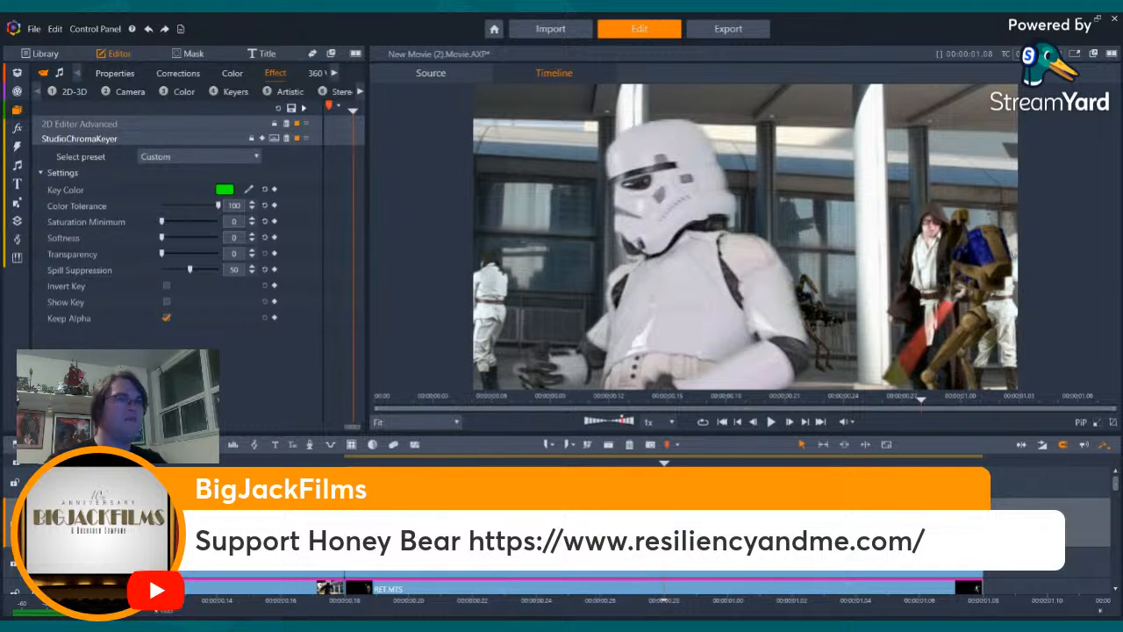
key(Left)
key(Left)
key(Left)
key(Left)
key(Left)
key(Left)
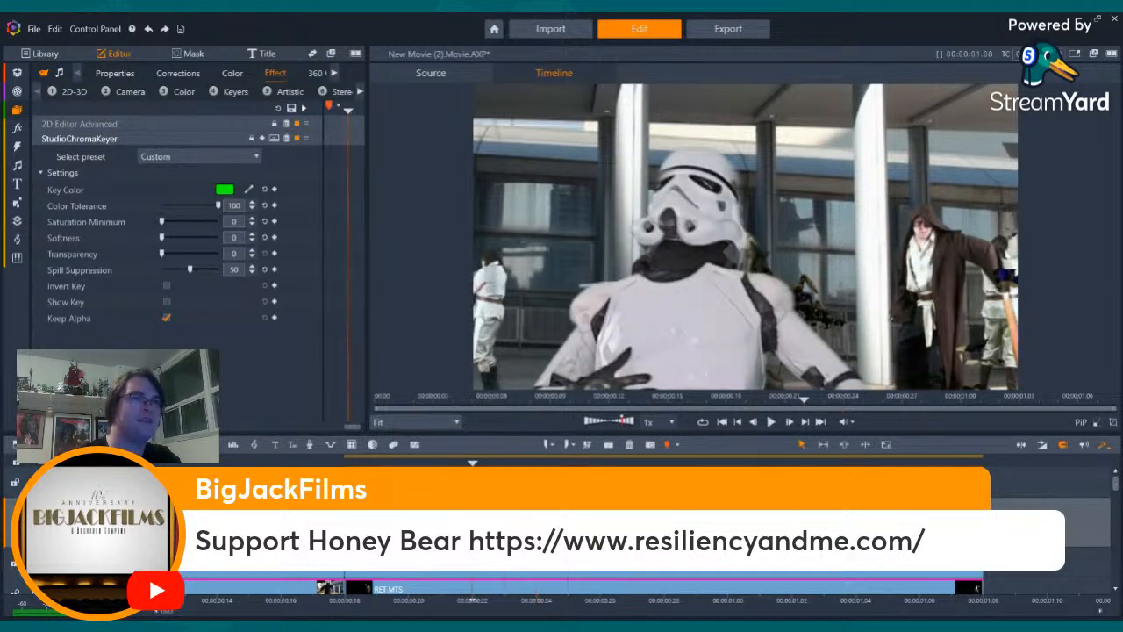
click(233, 221)
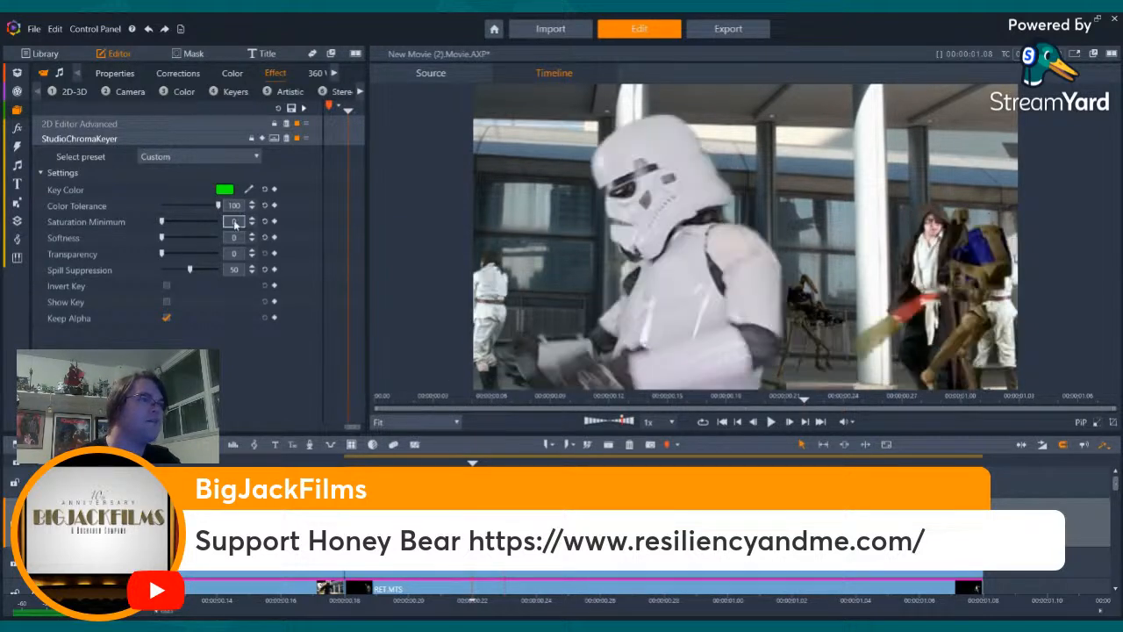
text(10)
key(Return)
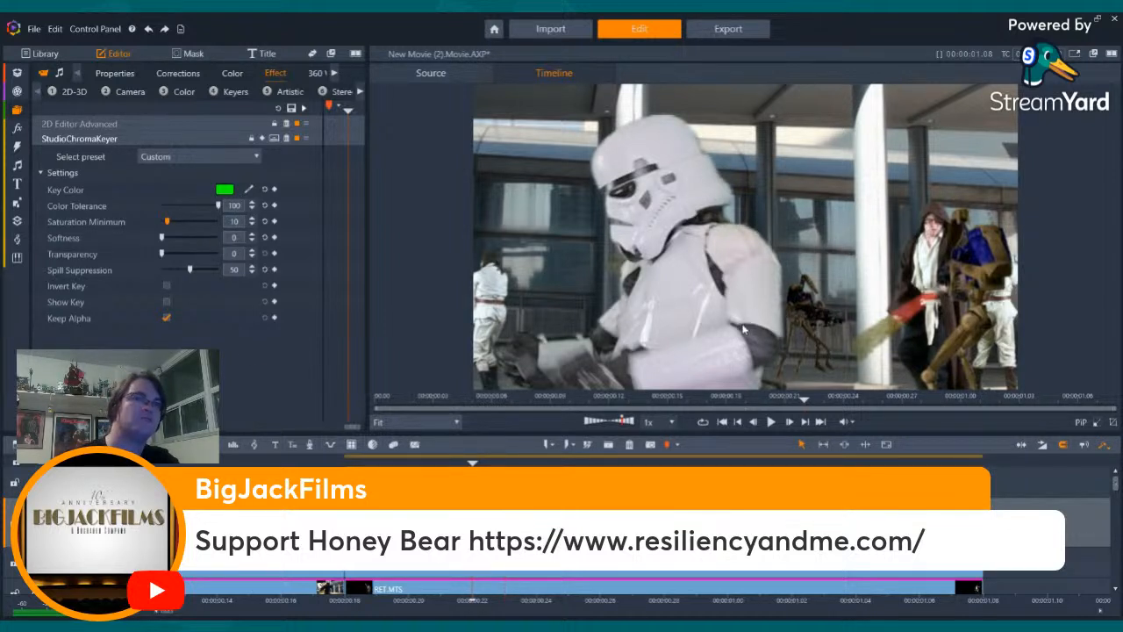
- Play the composite, try a Softness of 10 in the StudioChromaKeyer and return it to 0
click(770, 422)
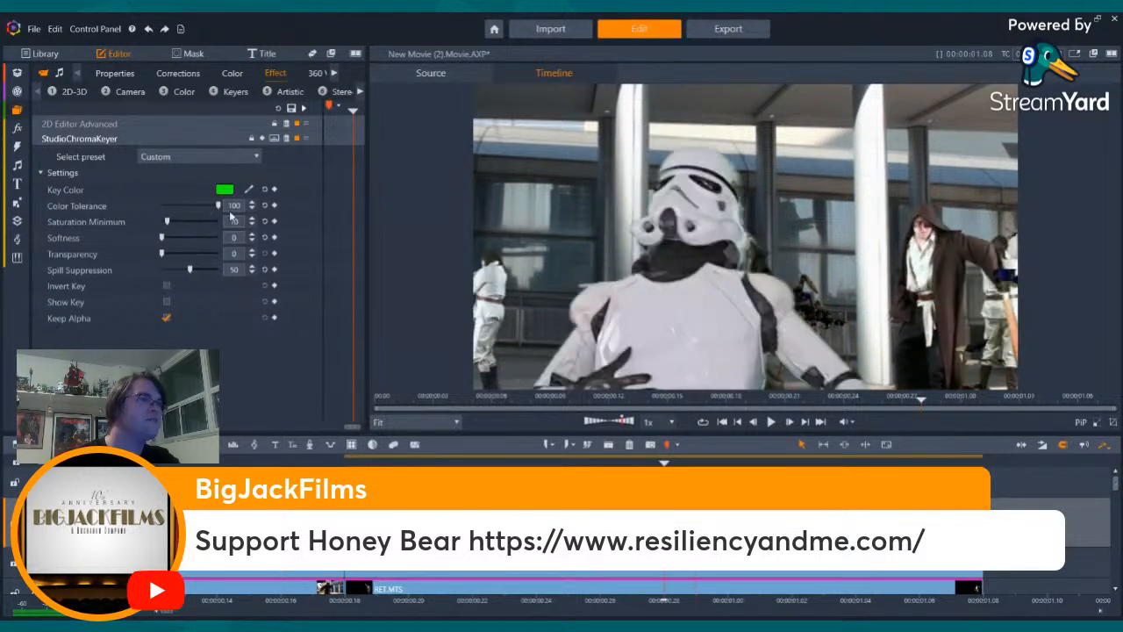
click(234, 237)
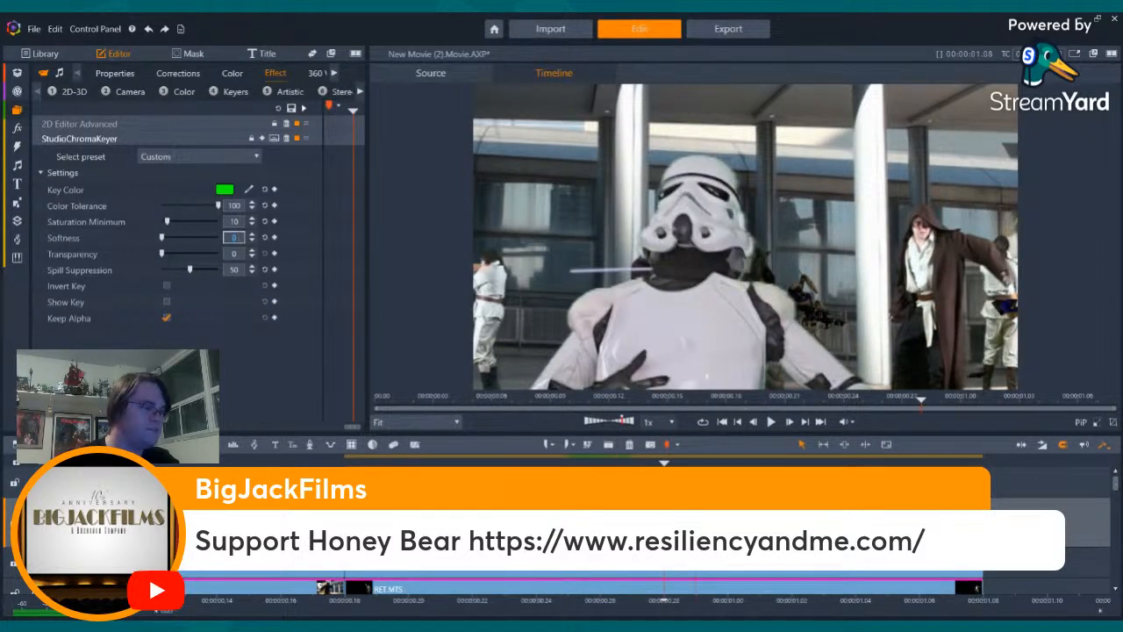
text(10)
key(Return)
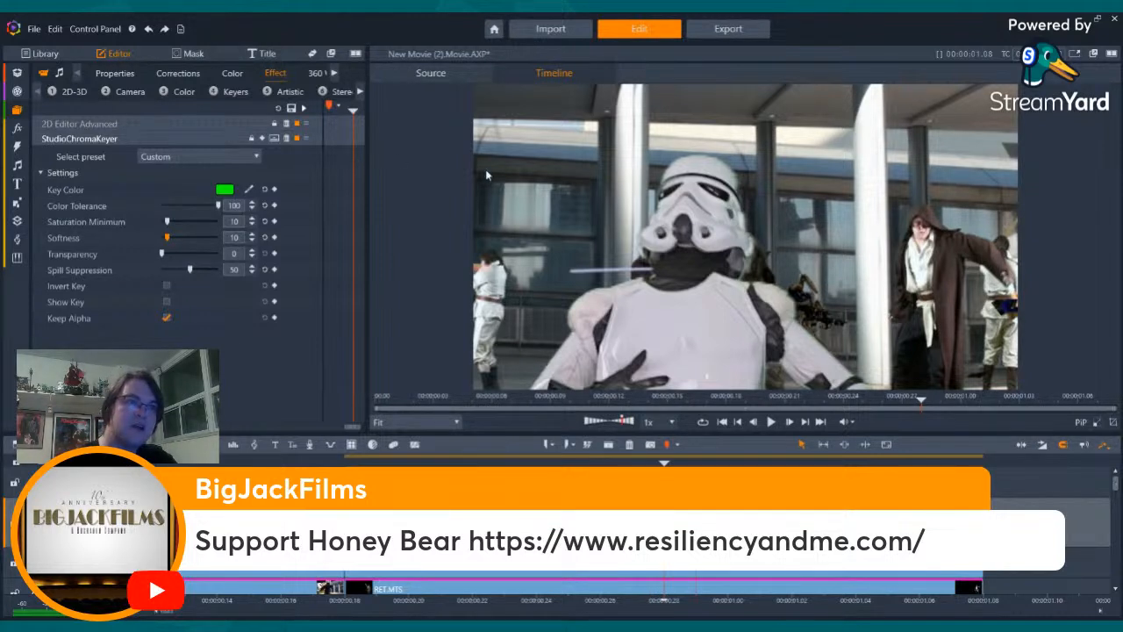
drag(167, 238, 149, 232)
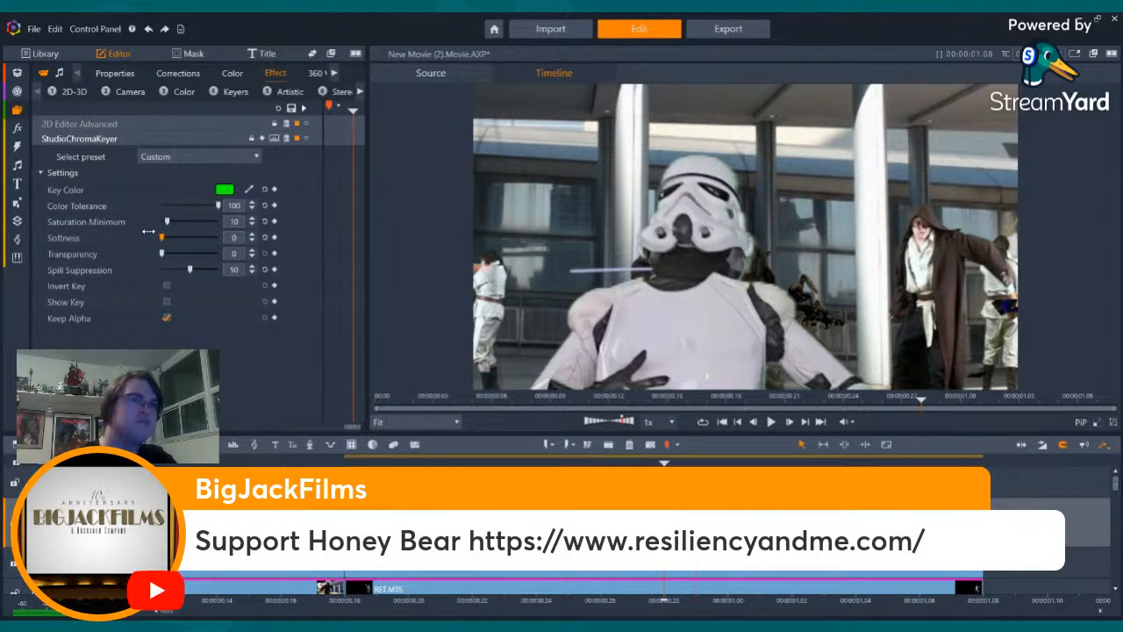
- Try a Color Tolerance of 75 on the stormtrooper key, check it at an earlier frame and restore it to 100
click(236, 205)
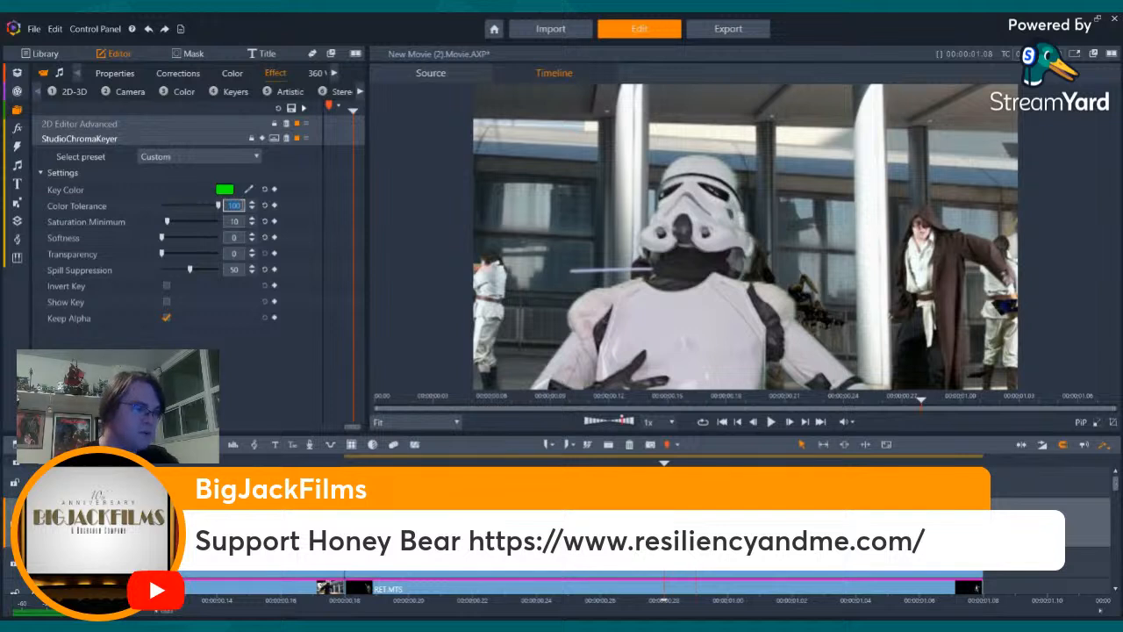
text(75)
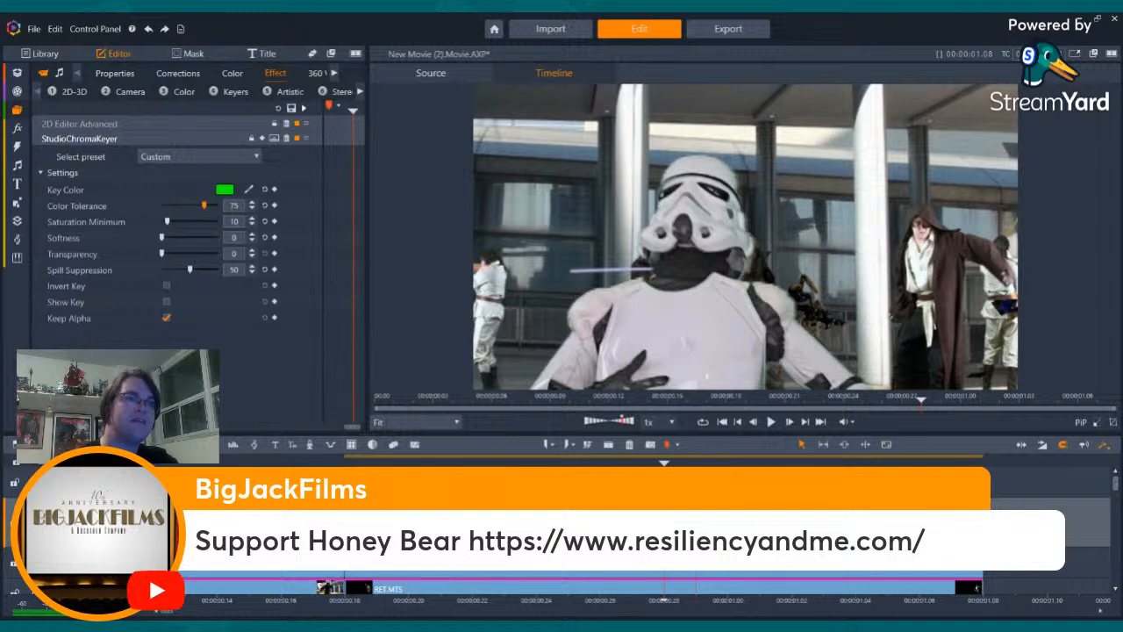
drag(664, 600, 504, 600)
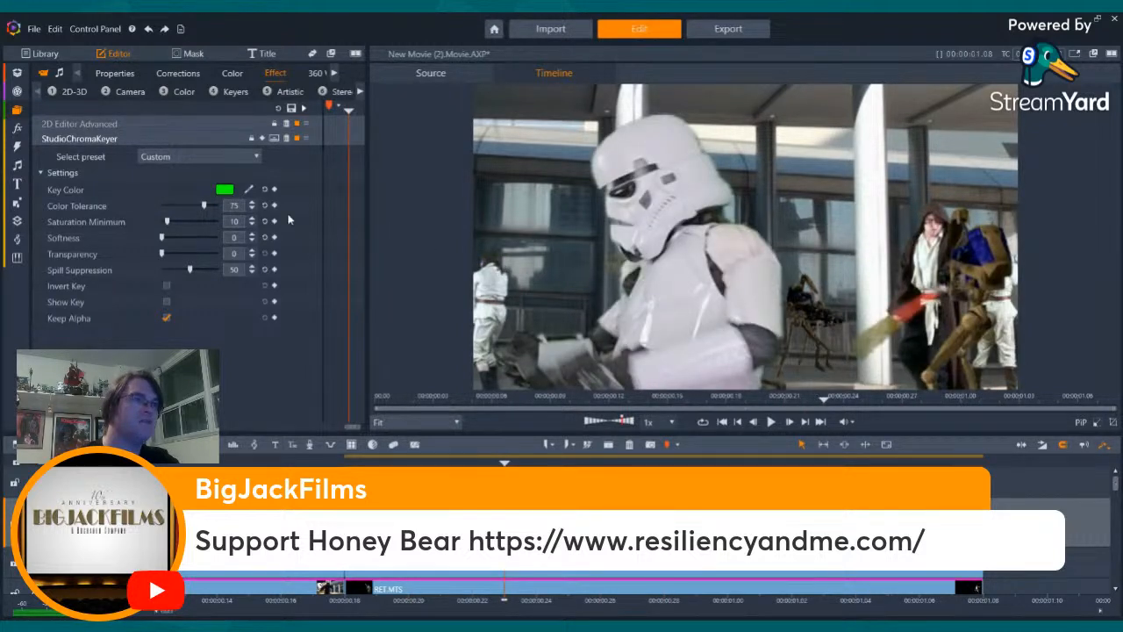
drag(203, 204, 241, 214)
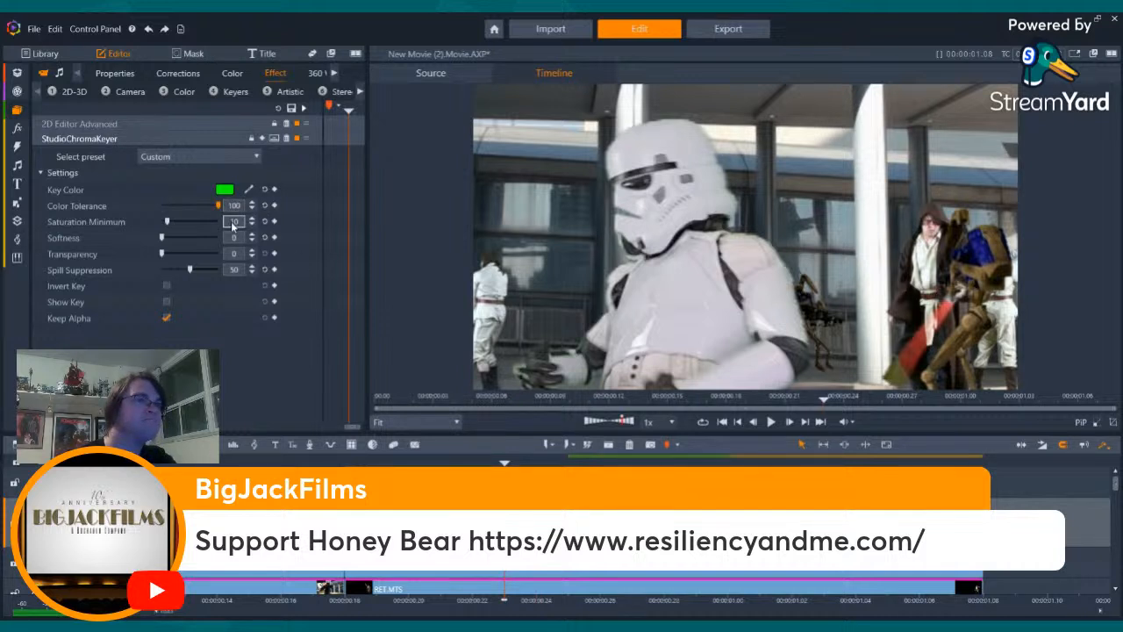
- Set the StudioChromaKeyer's Softness to 5 for the stormtrooper clip
click(234, 222)
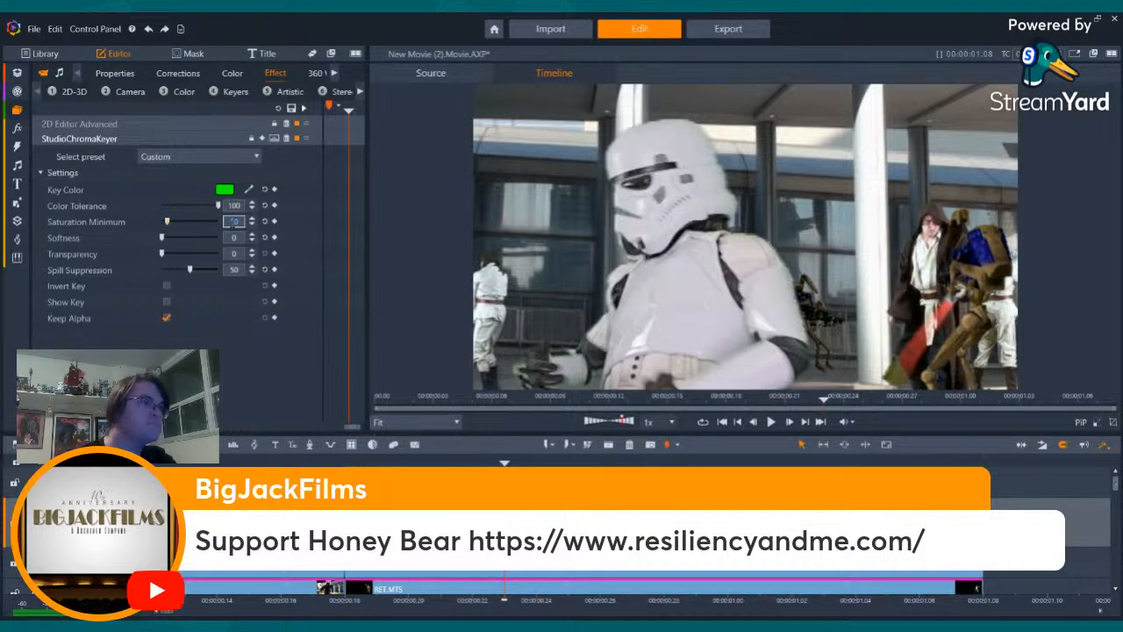
click(233, 239)
text(5)
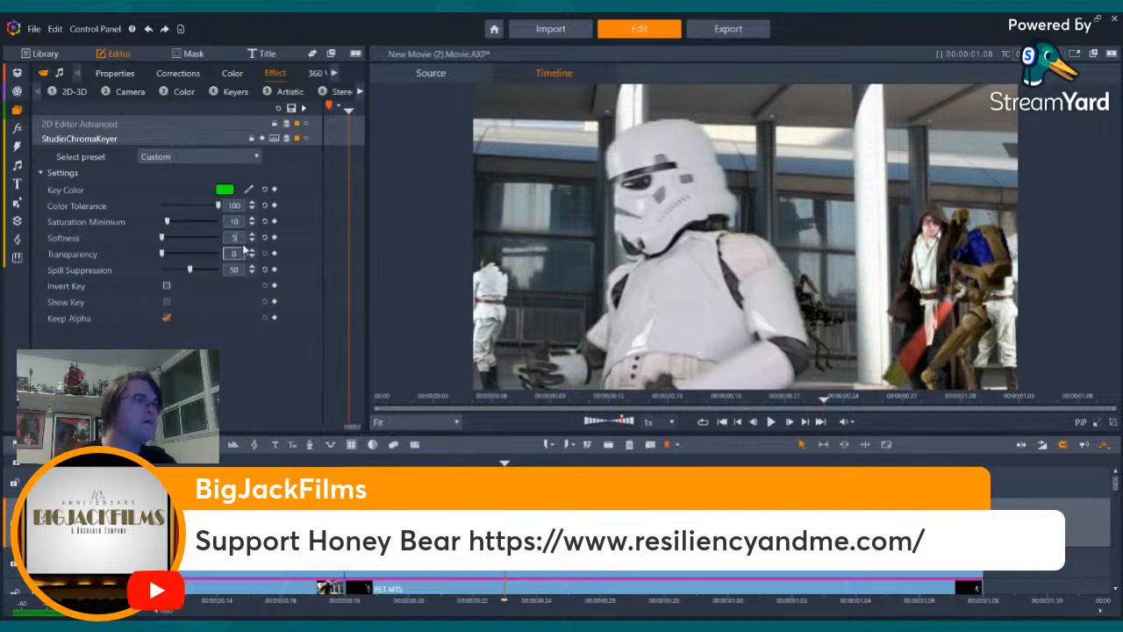
click(232, 351)
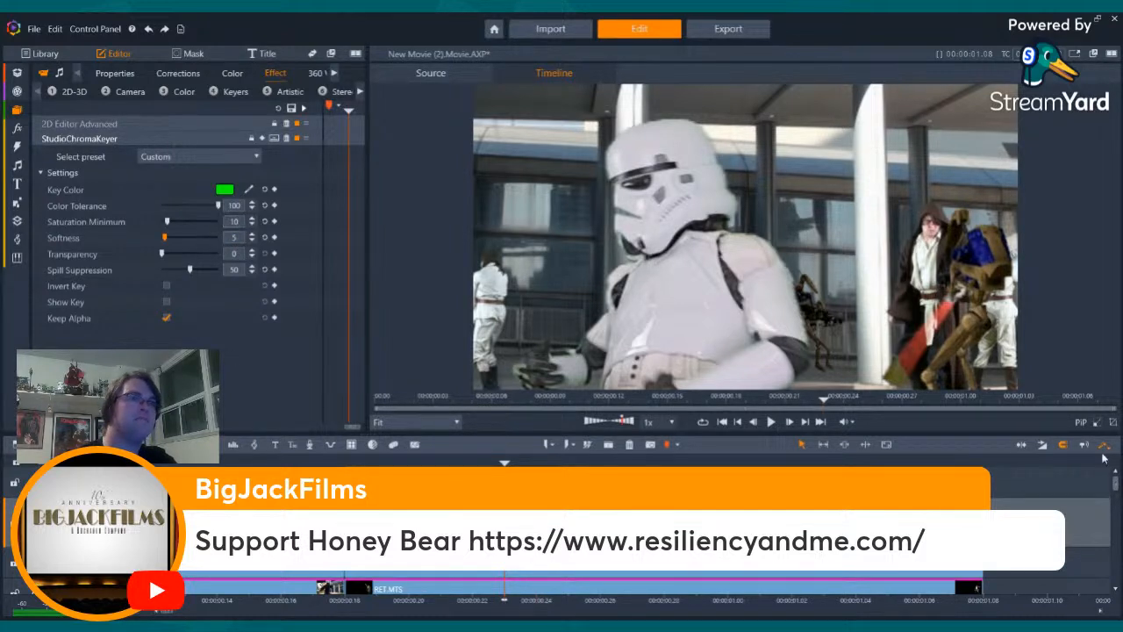
- Step back and forth through the stormtrooper shot's opening frames to examine the softened key edges
click(1042, 509)
key(Left)
key(Left)
key(Left)
key(Left)
key(Left)
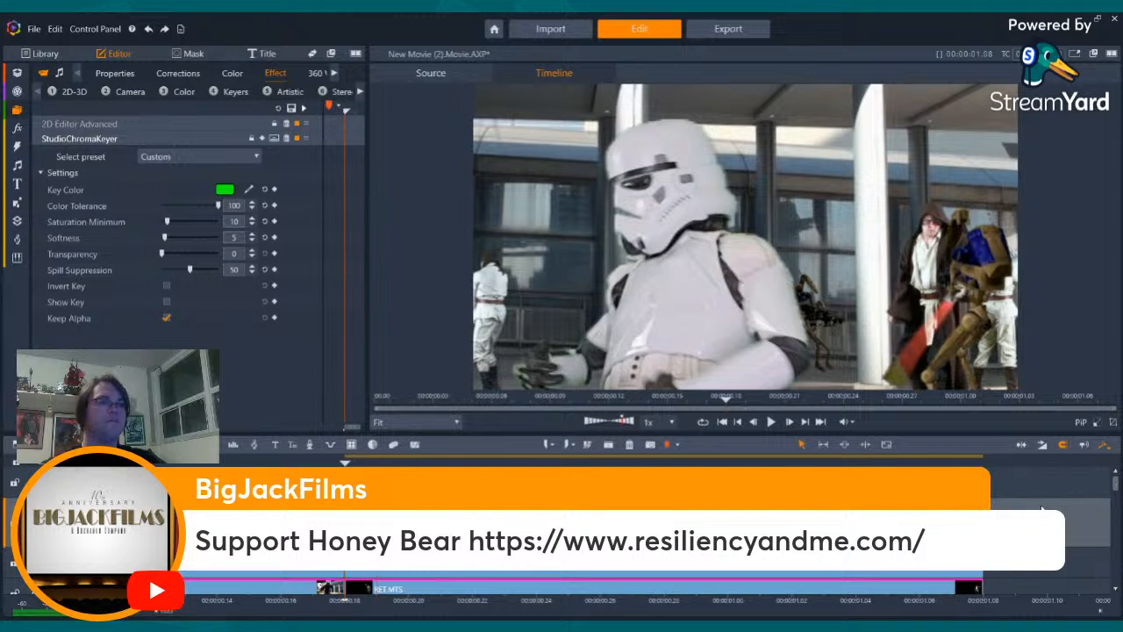
key(Right)
key(Right)
key(Right)
key(Right)
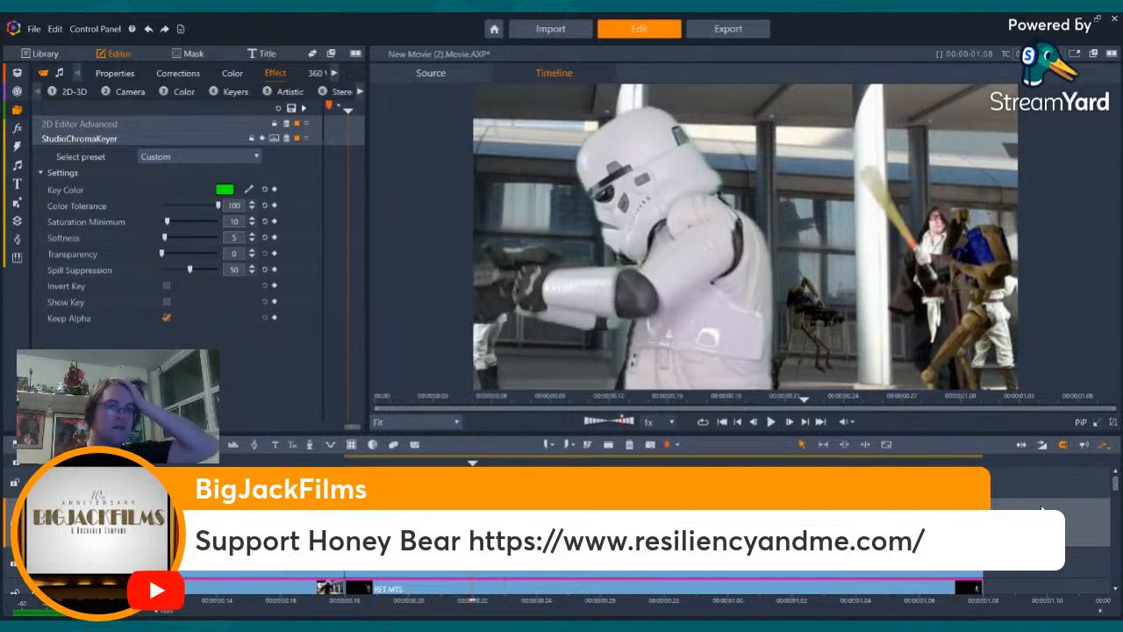
key(Right)
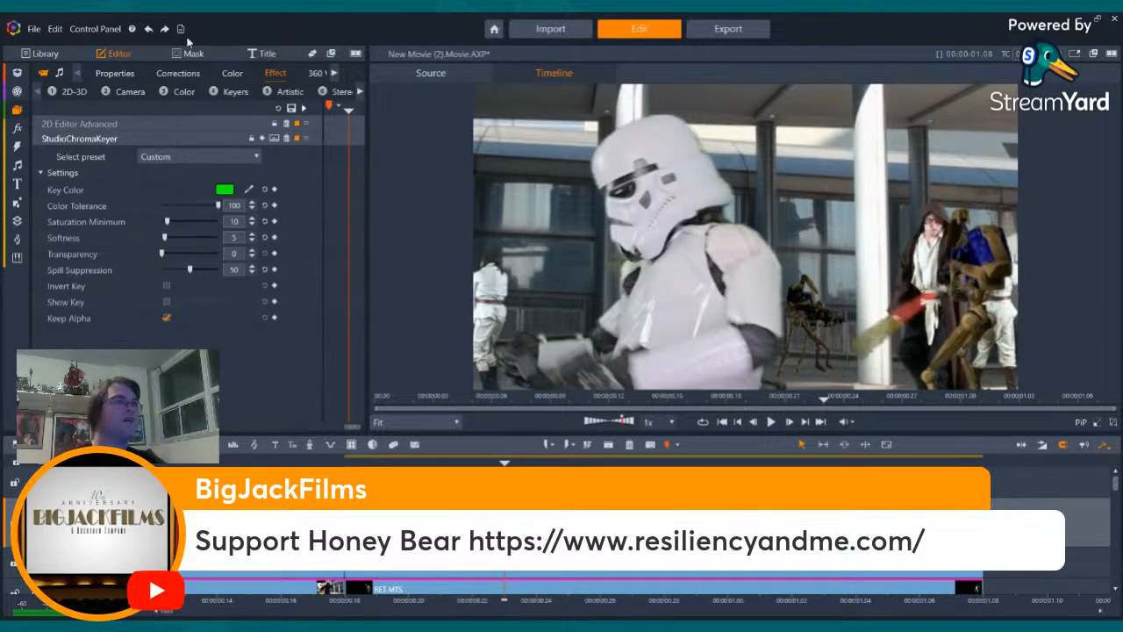
- Add the Camera effect Blur with its default preset to the stormtrooper clip
click(179, 93)
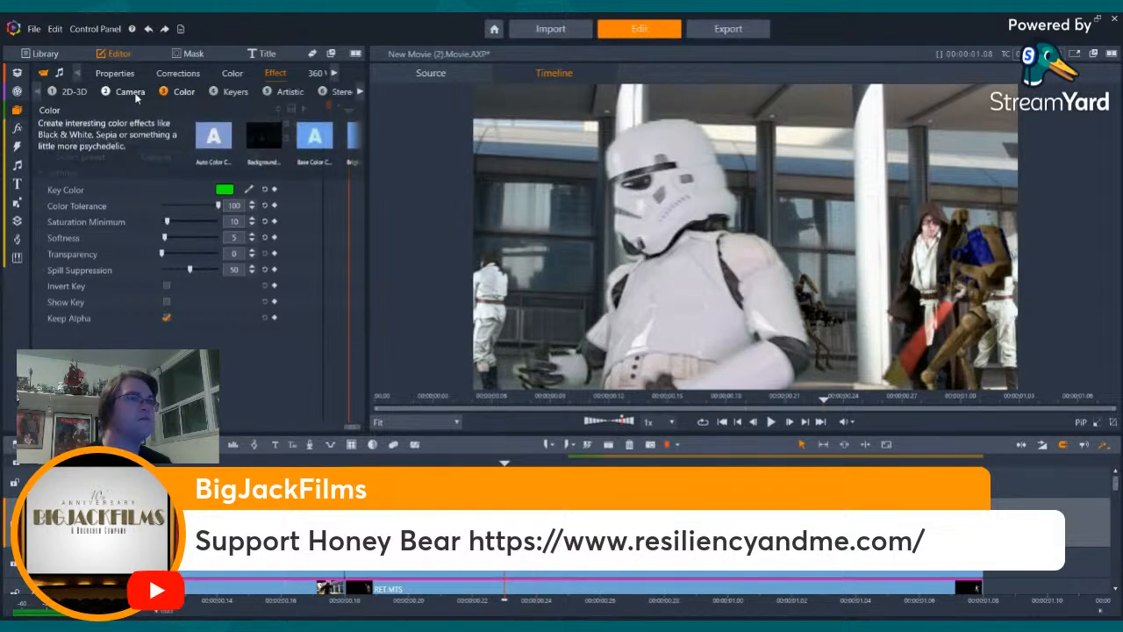
click(131, 93)
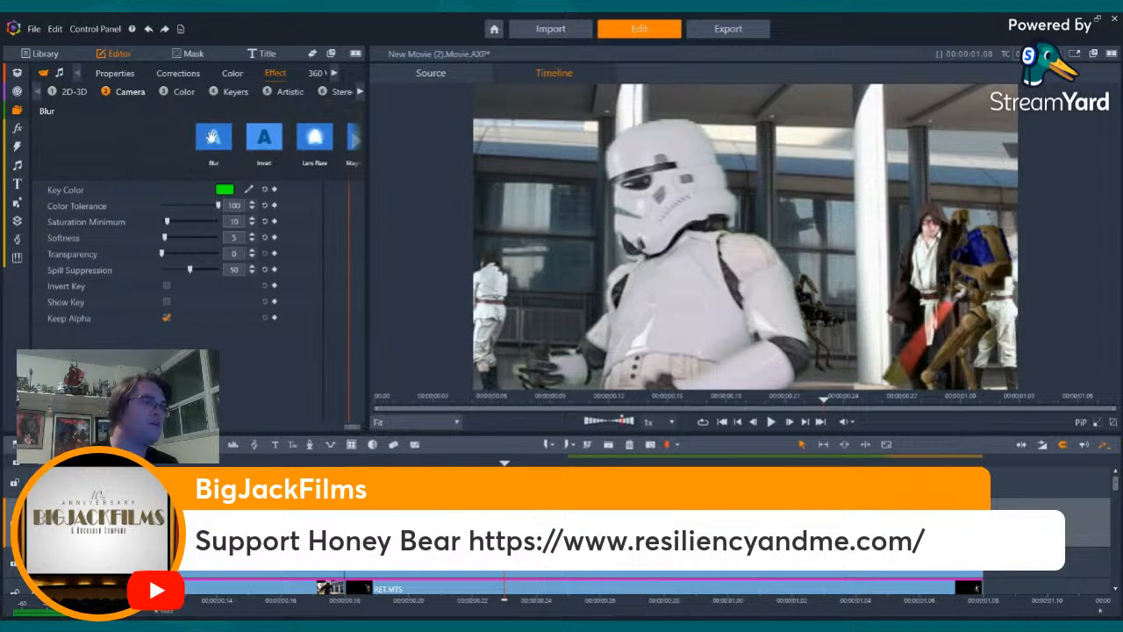
click(212, 136)
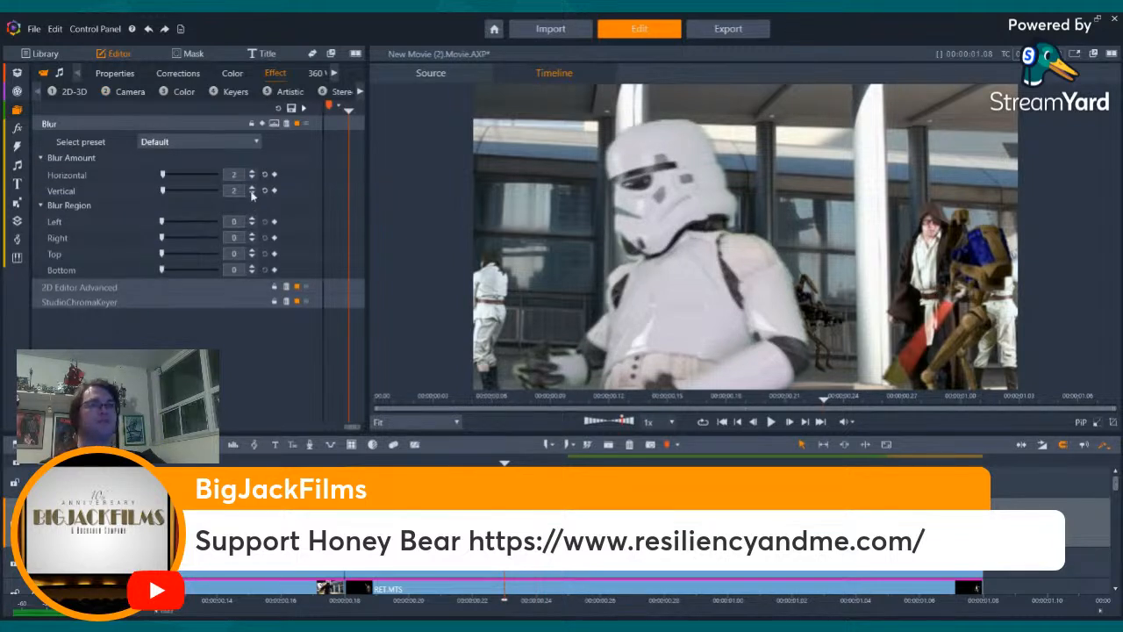
- Move to the end of the shot and step through its last frames to check the blurred stormtrooper
mouse_move(505, 463)
mouse_down()
mouse_move(345, 463)
mouse_move(855, 463)
mouse_up()
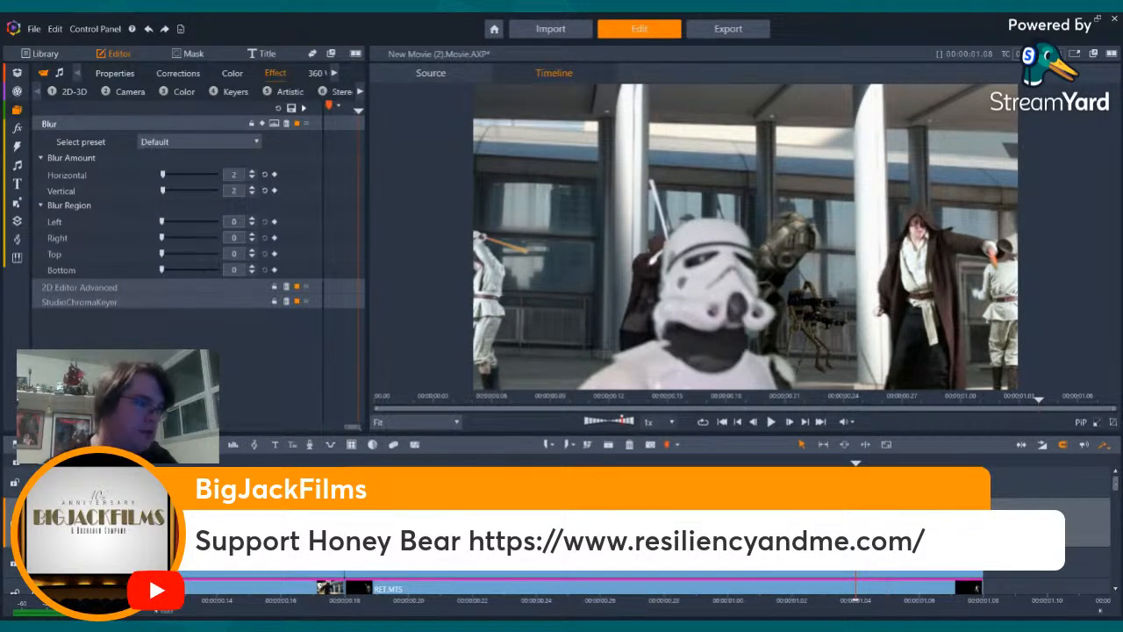
drag(855, 462, 888, 462)
key(Right)
key(Right)
key(Right)
key(Right)
key(Right)
key(Right)
key(Right)
key(Right)
key(Right)
key(Right)
key(Right)
key(Right)
key(Right)
key(Right)
key(Right)
key(Right)
key(Right)
key(Right)
key(Right)
key(Right)
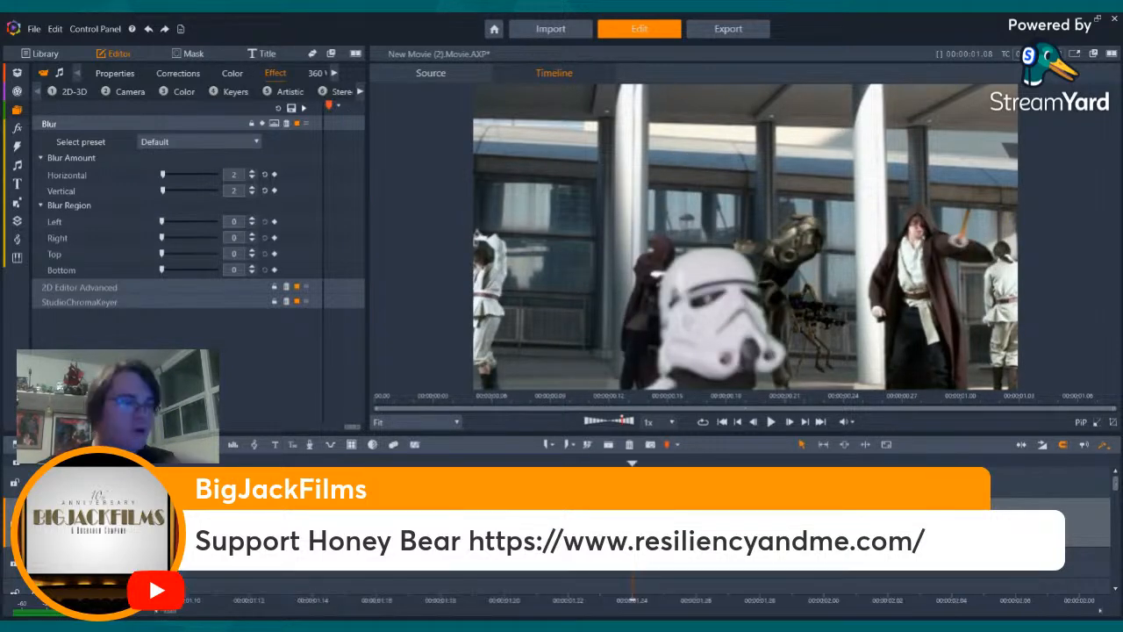
key(Left)
key(Left)
key(Left)
key(Left)
key(Left)
key(Left)
key(Left)
key(Left)
key(Left)
key(Left)
key(Left)
key(Left)
key(Left)
key(Left)
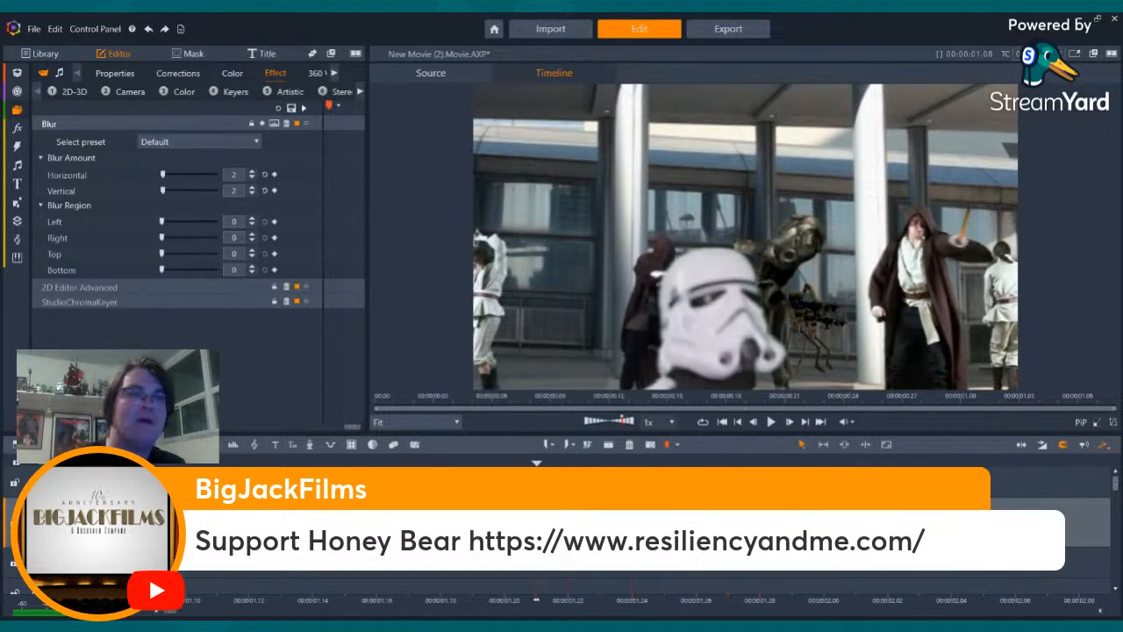
- Export the movie as QA1 in H.264/AVC with the HD 1080p preset and return to editing
click(706, 30)
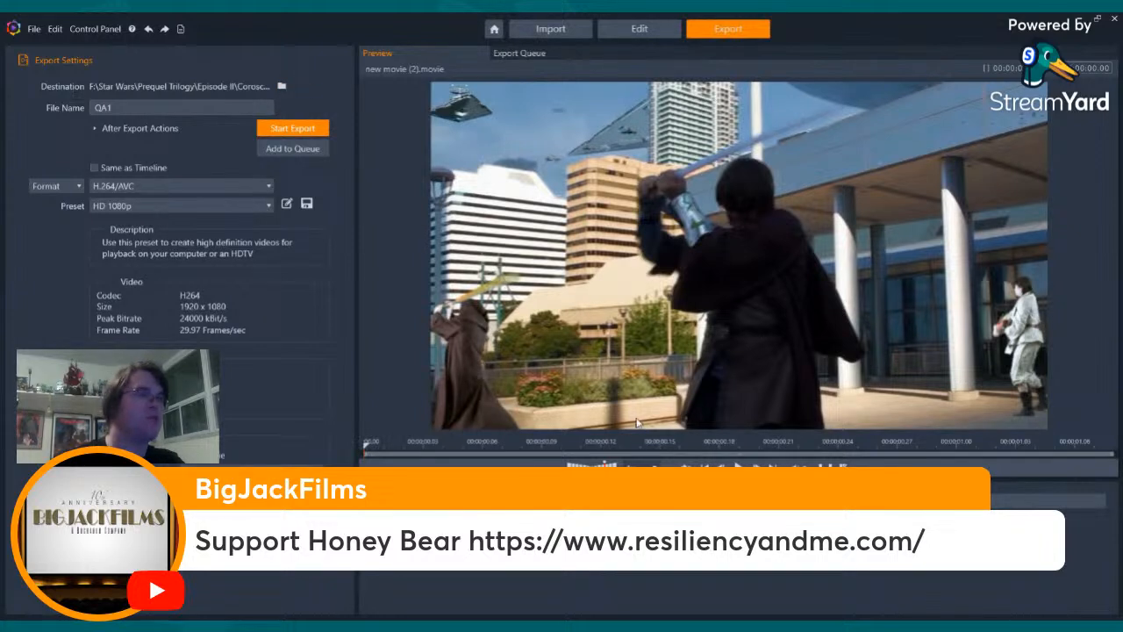
click(296, 128)
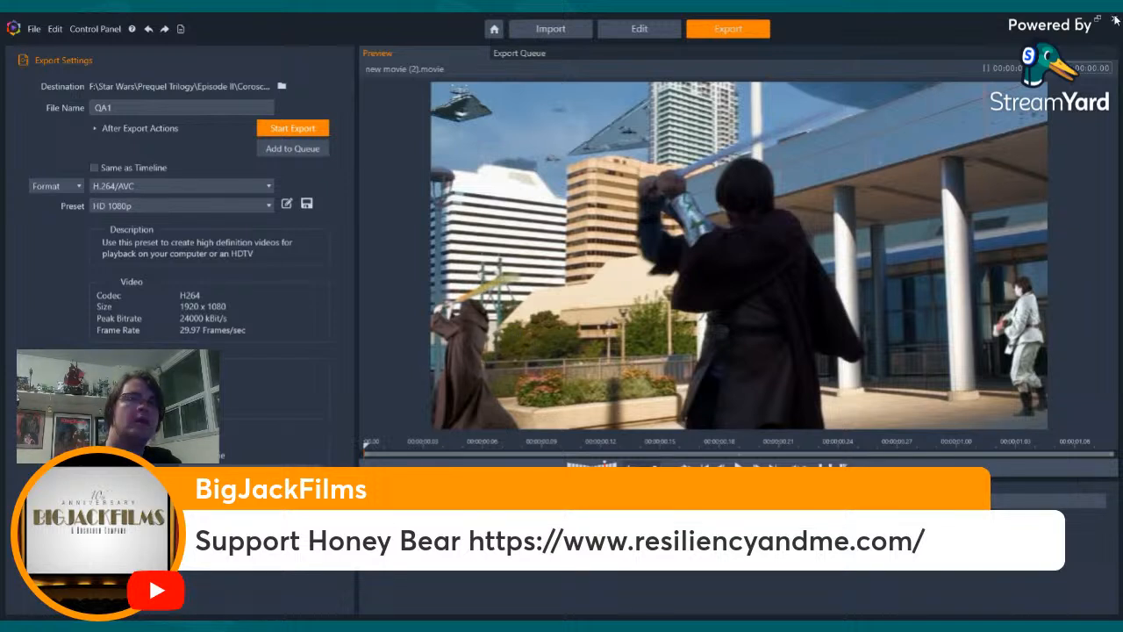
click(630, 27)
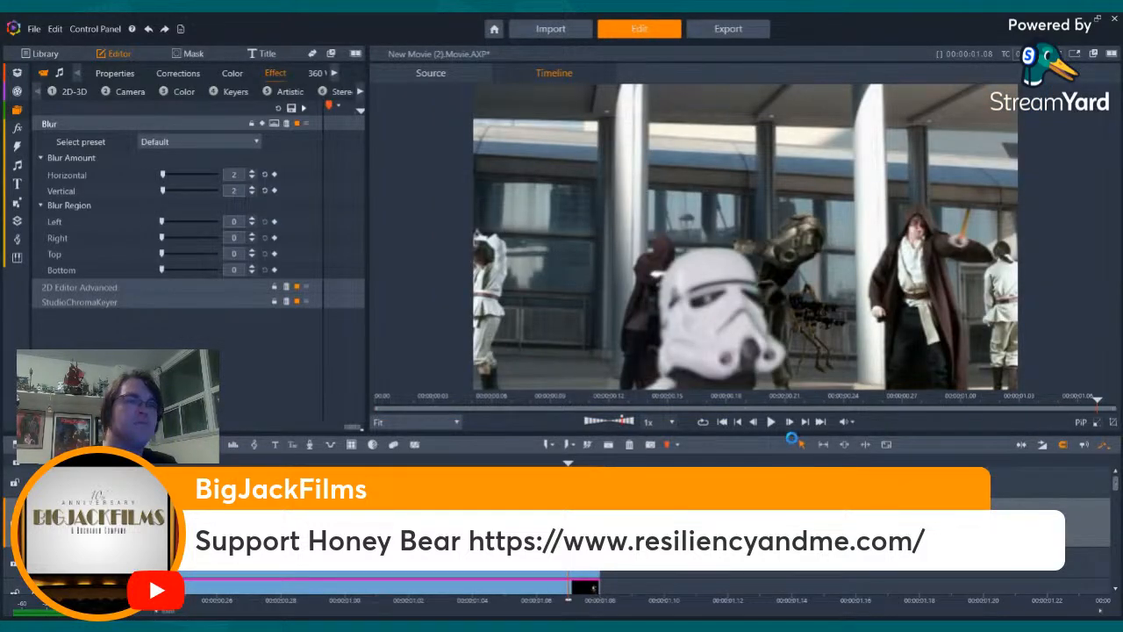
- Recheck the blurred stormtrooper's last frames and return to the start of the movie
key(Left)
key(Left)
key(Left)
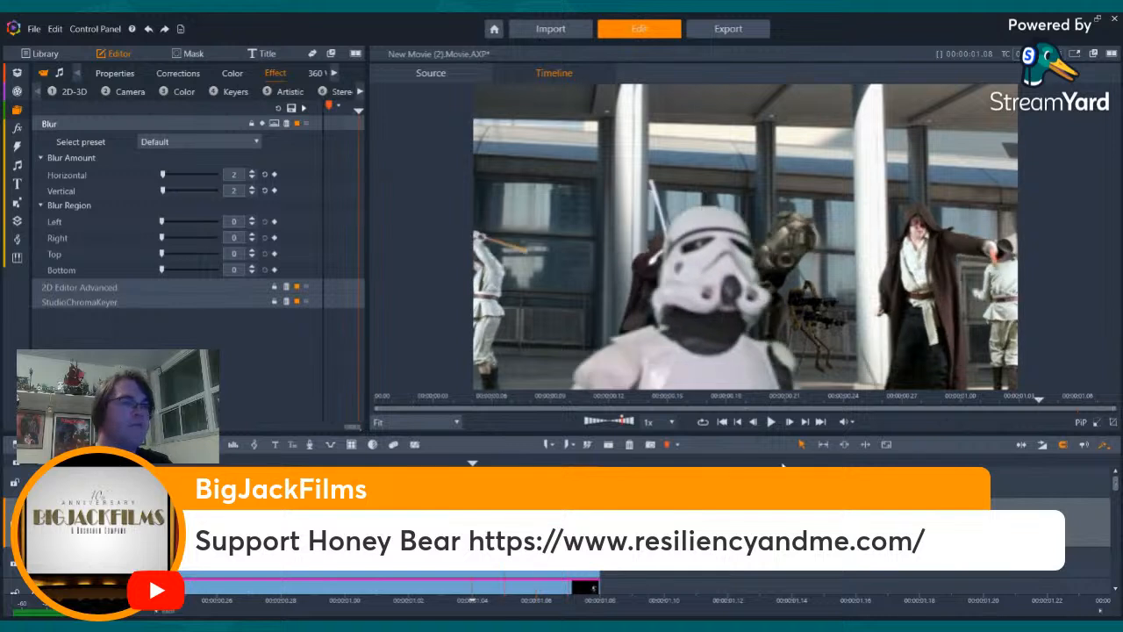
click(721, 423)
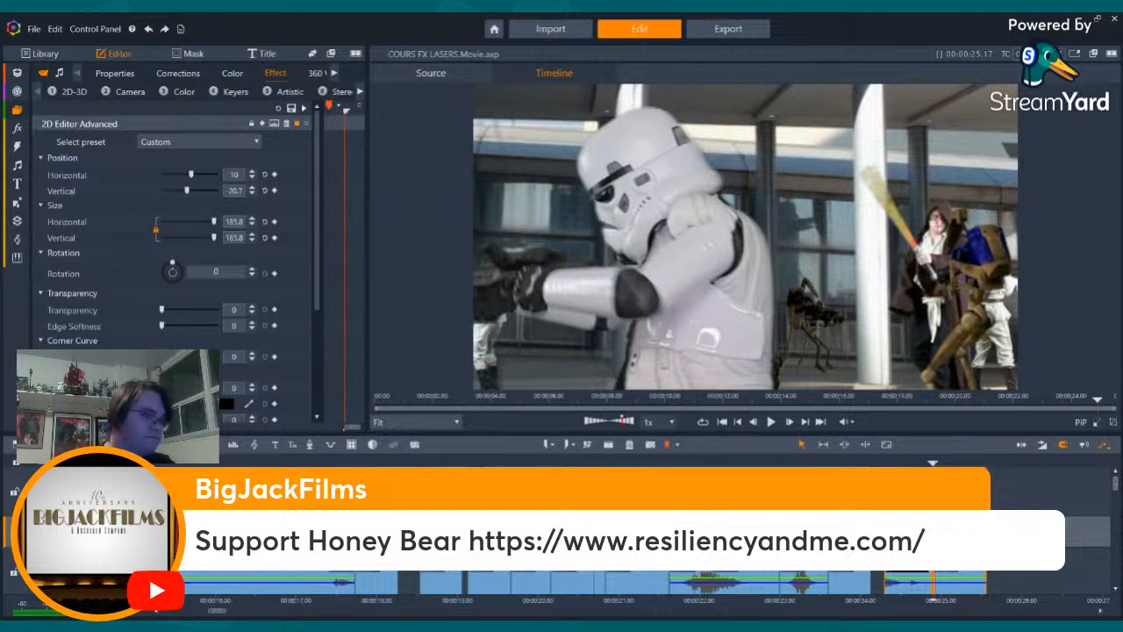
- Step through the stormtrooper shot in the COURS FX LASERS movie from the preceding lightsaber shot to its end
key(Left)
key(Left)
key(Left)
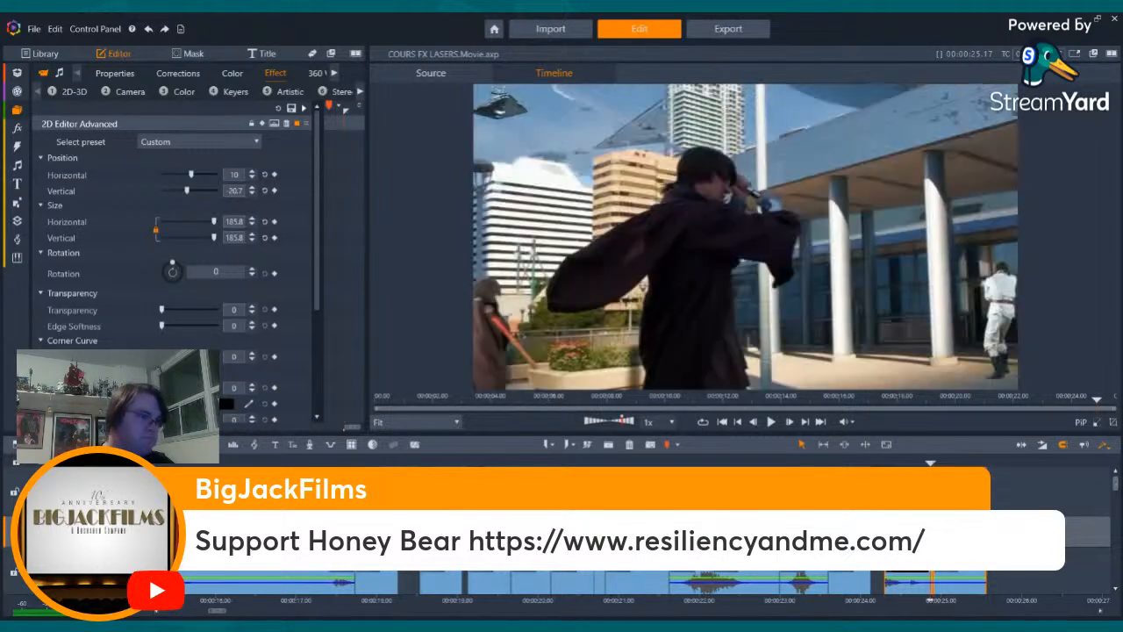
key(Right)
key(Right)
key(Right)
key(Right)
key(Right)
key(Right)
key(Right)
key(Right)
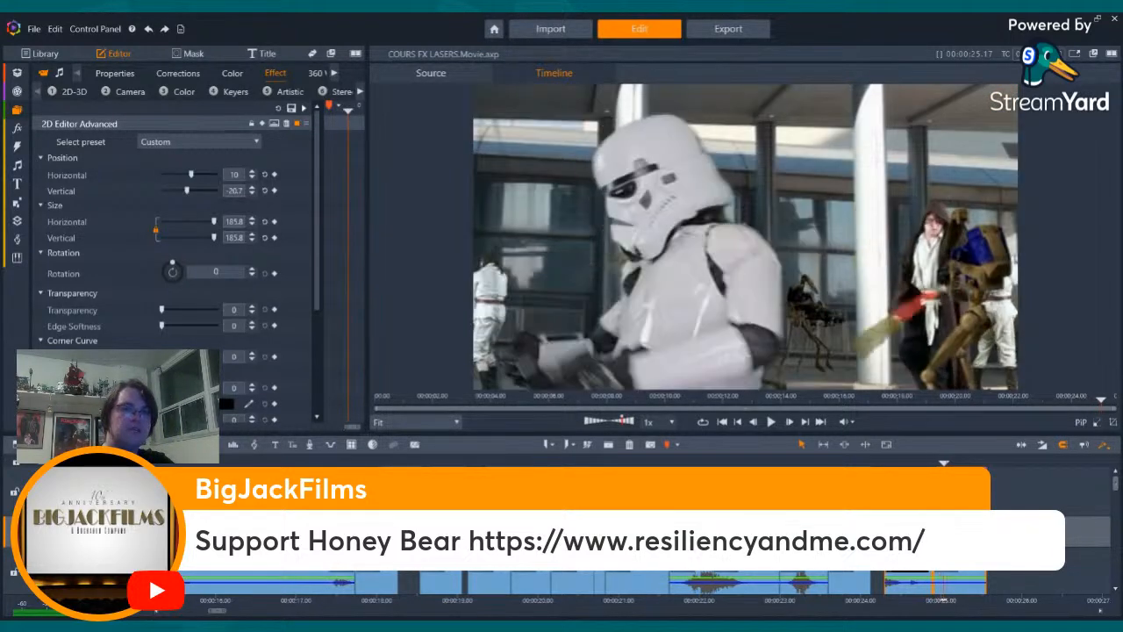
click(805, 422)
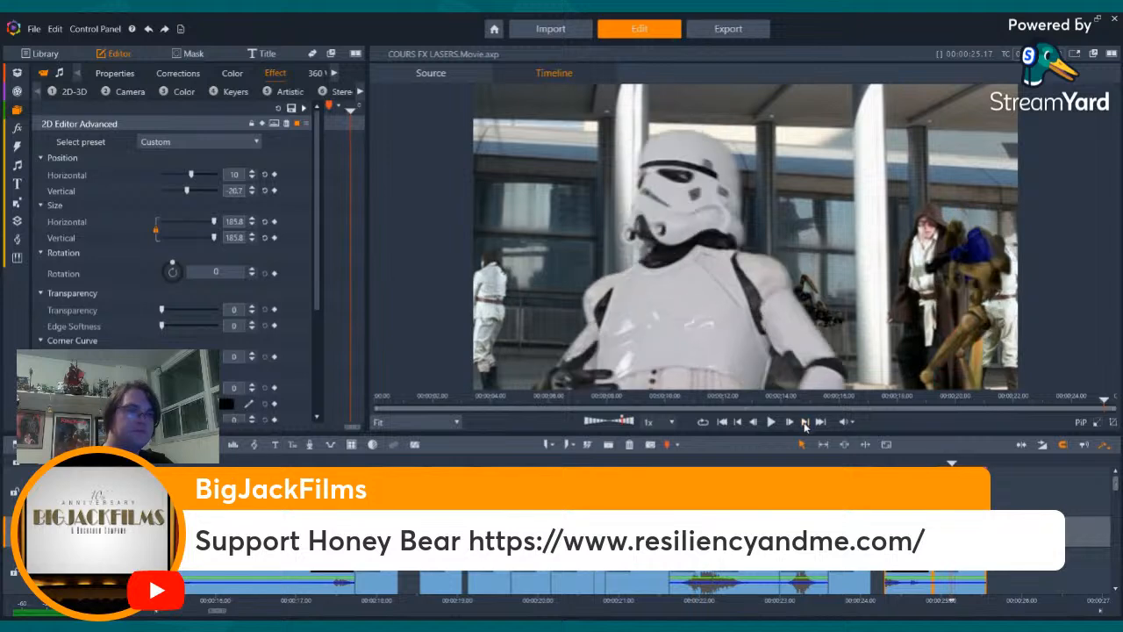
click(805, 422)
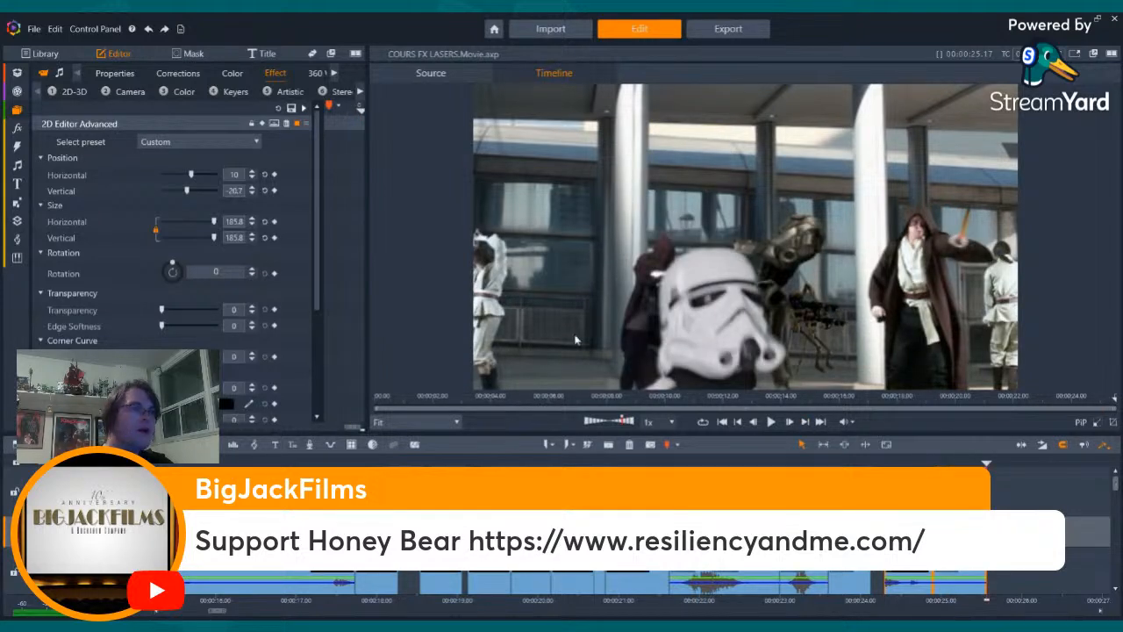
- Locate the exported QA1.mp4 in the Library and place it directly after the last clip of the COURS FX LASERS movie
click(45, 54)
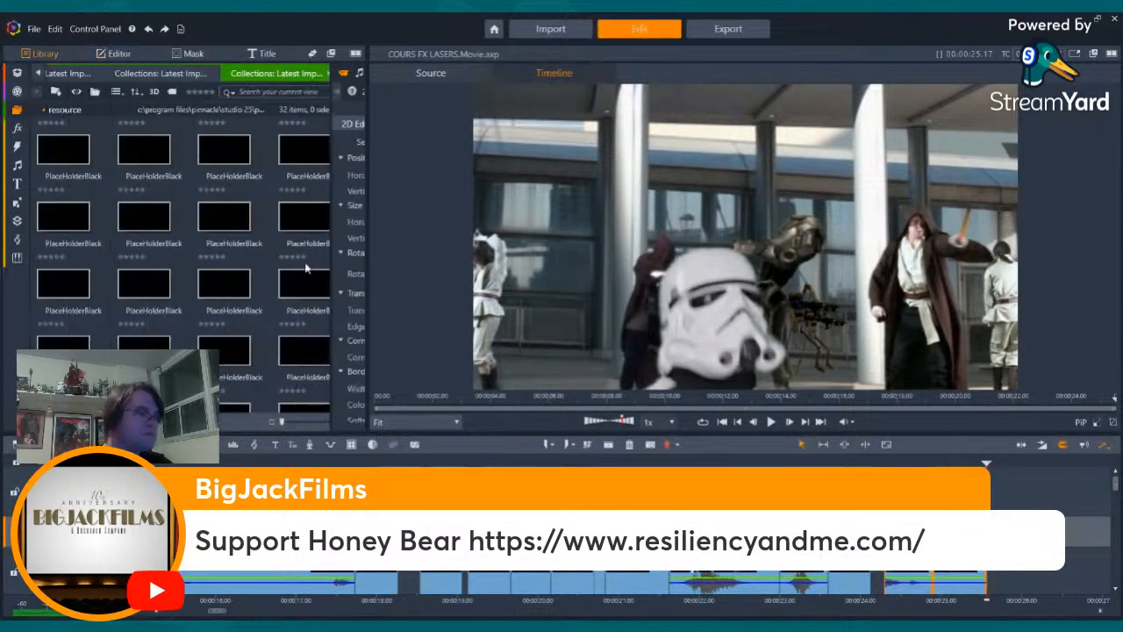
scroll(241, 261, up, 5)
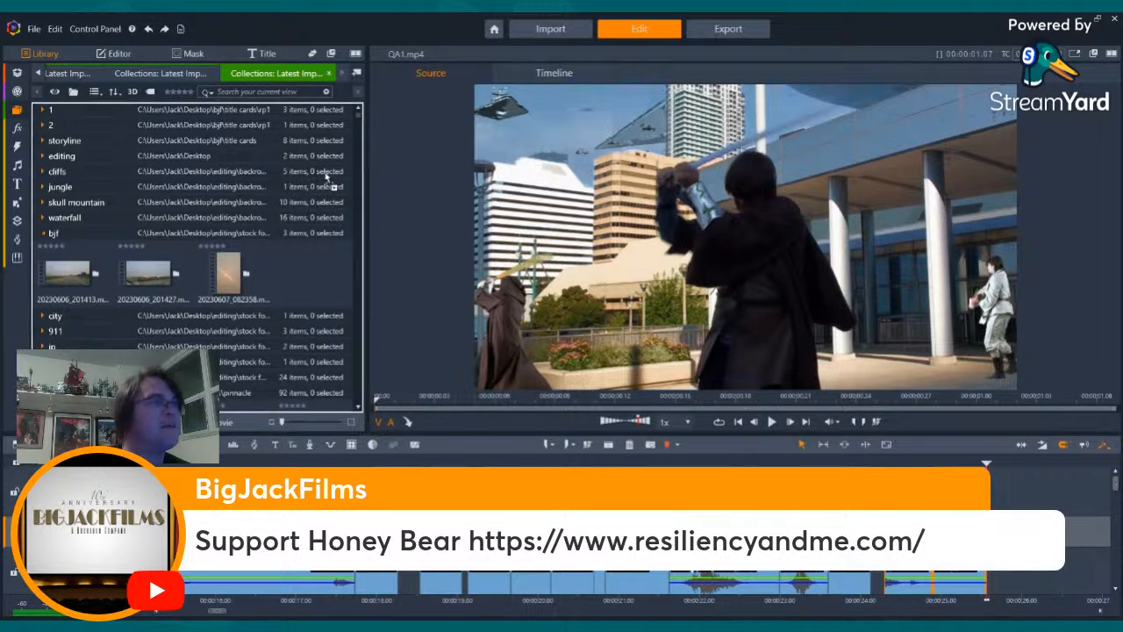
scroll(266, 166, down, 5)
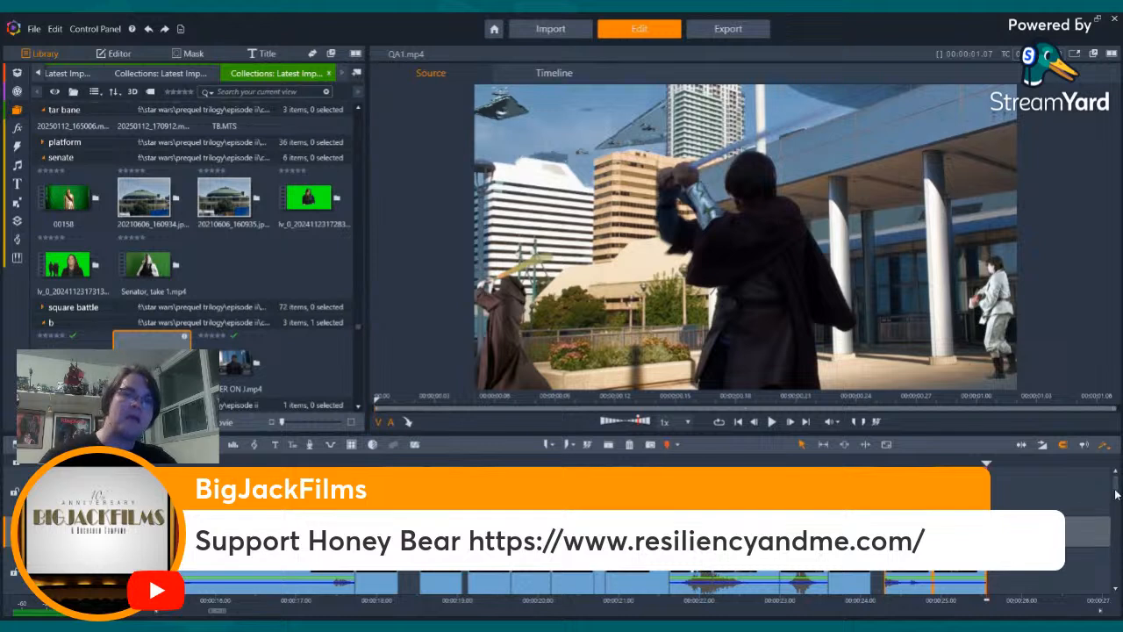
drag(1115, 486, 1119, 501)
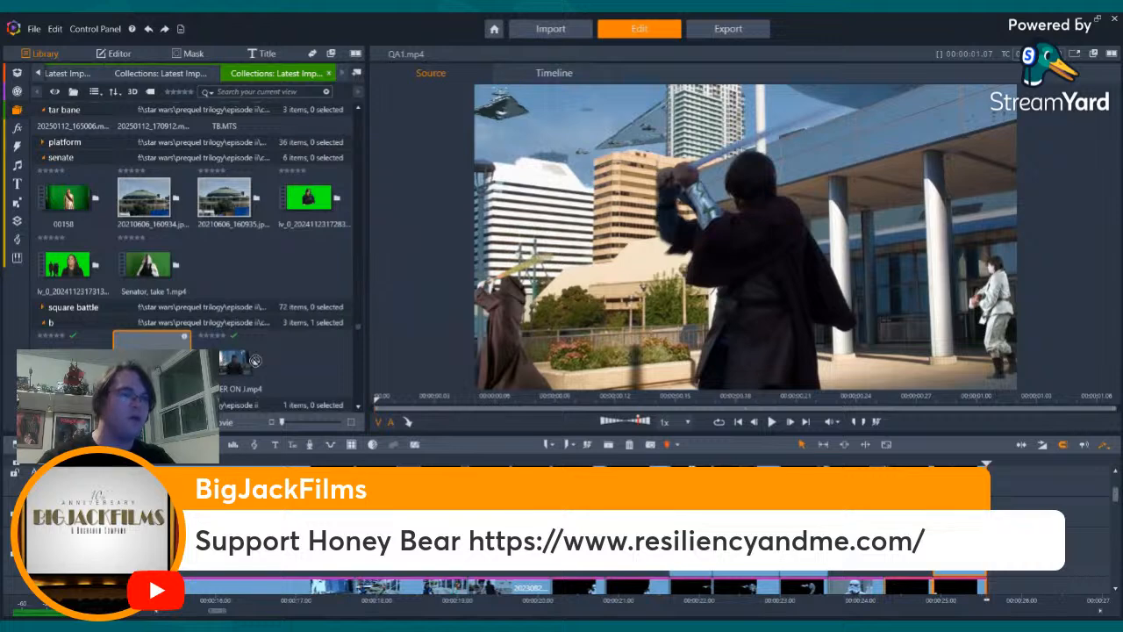
click(978, 526)
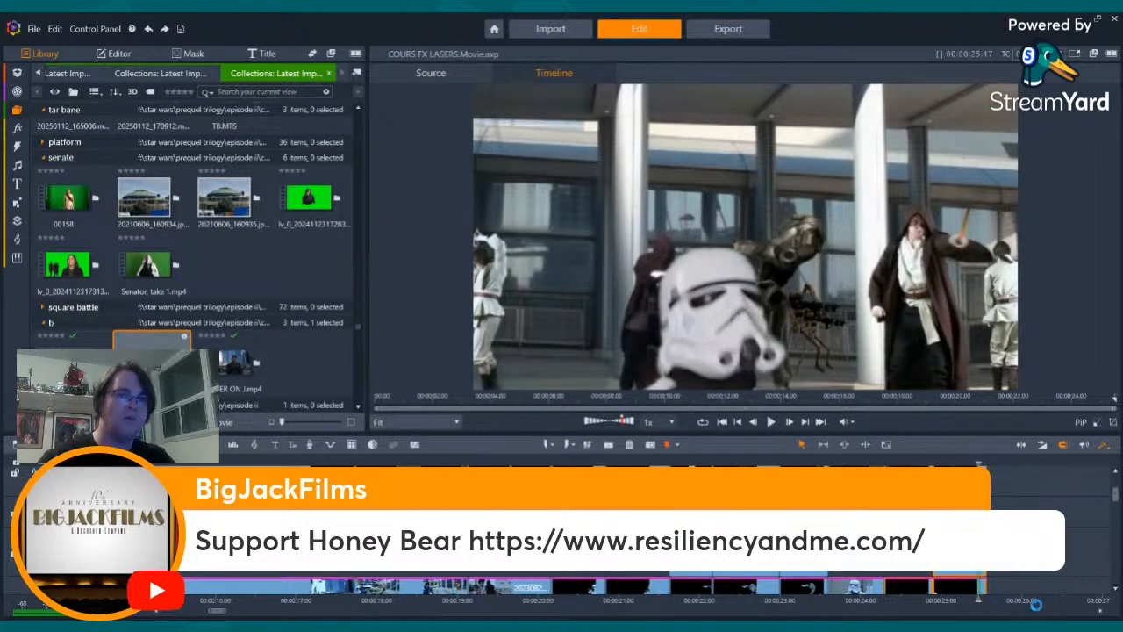
drag(979, 526, 995, 586)
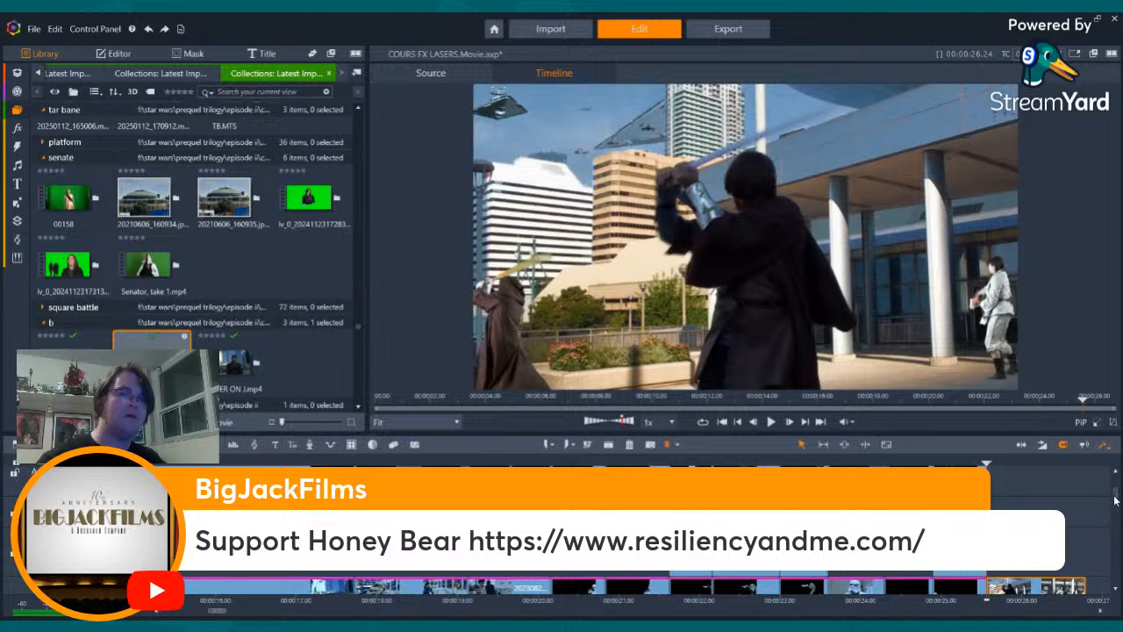
- Move the QA1 clip down to a lower track at the same position and scrub into its frames
drag(1115, 497, 1119, 511)
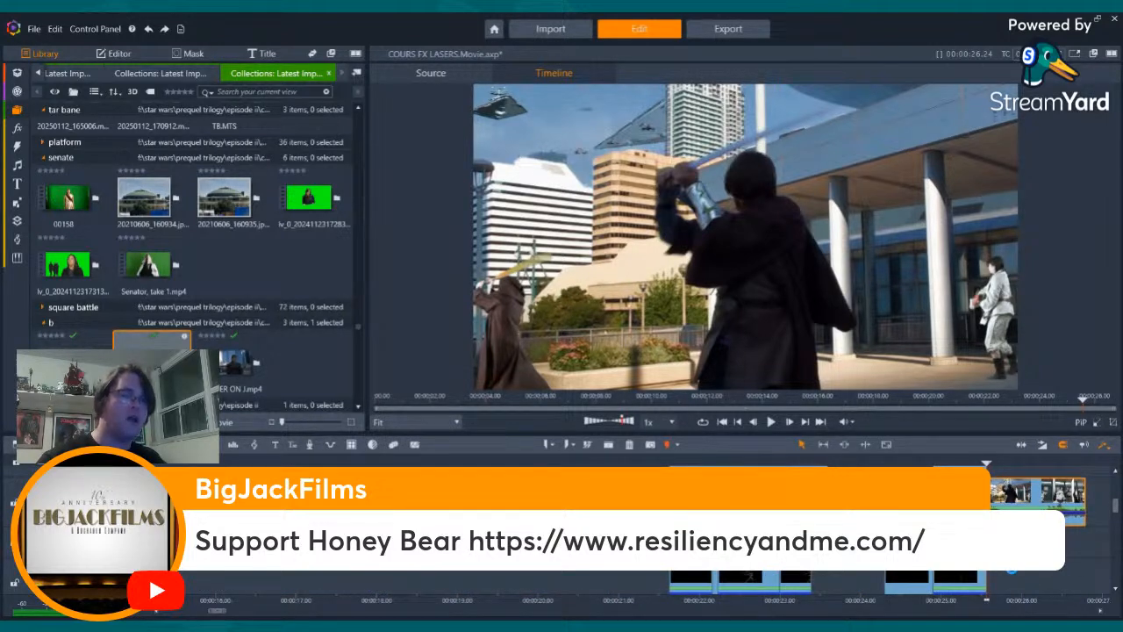
drag(1012, 507, 1012, 565)
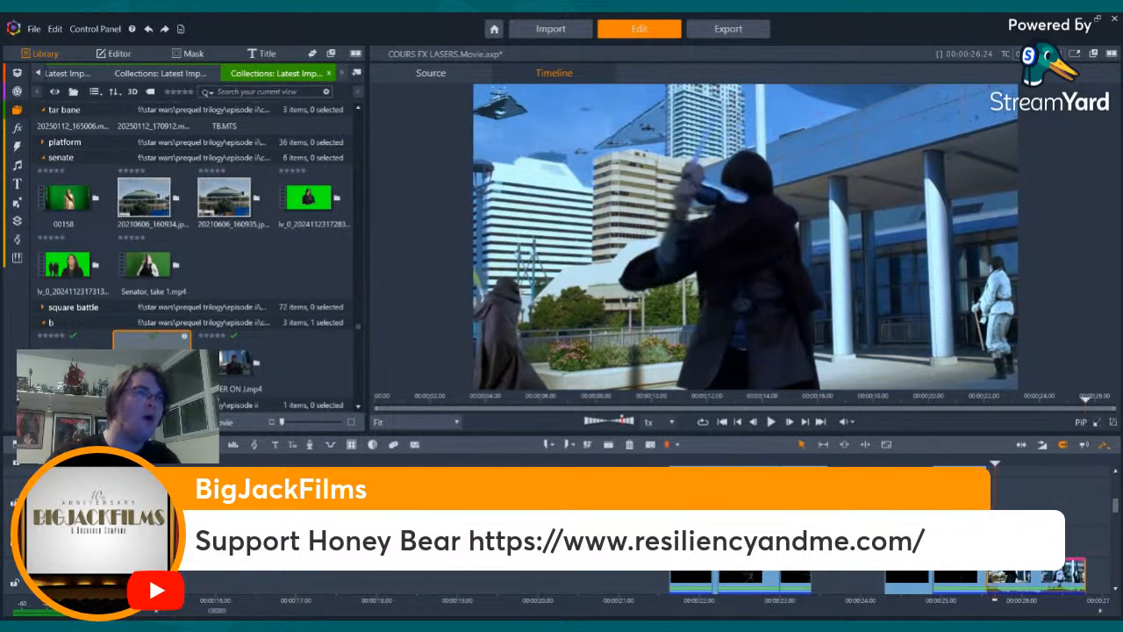
mouse_move(1043, 464)
mouse_down()
mouse_move(1018, 463)
mouse_move(1030, 463)
mouse_up()
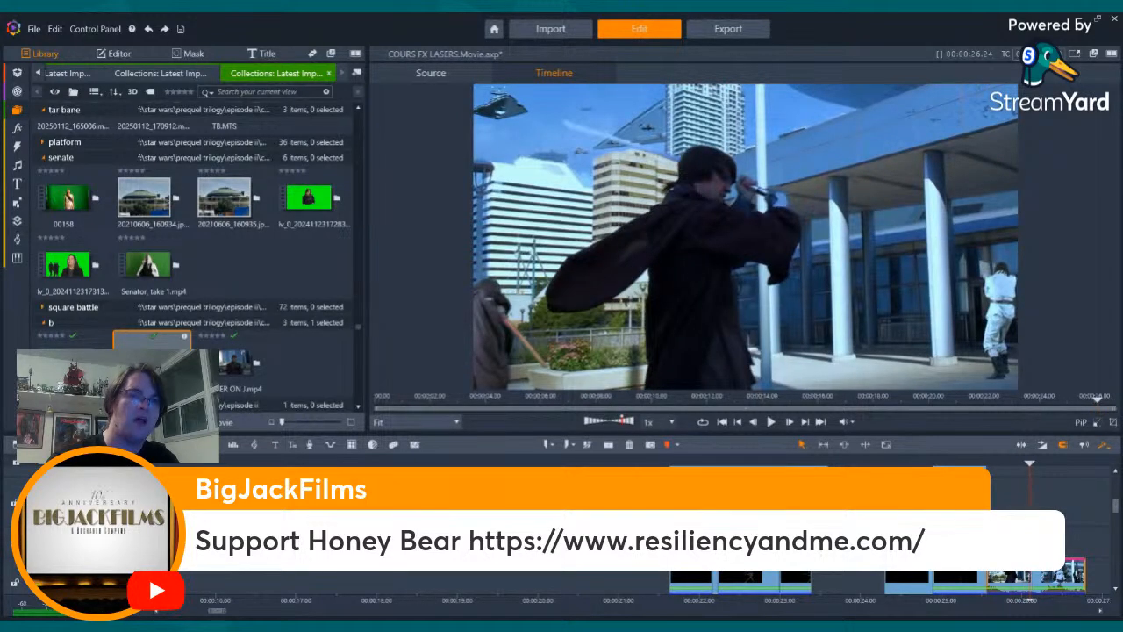
- Open the QA1 clip's editing settings and step through its Jedi and stormtrooper frames to examine the current colours
click(114, 53)
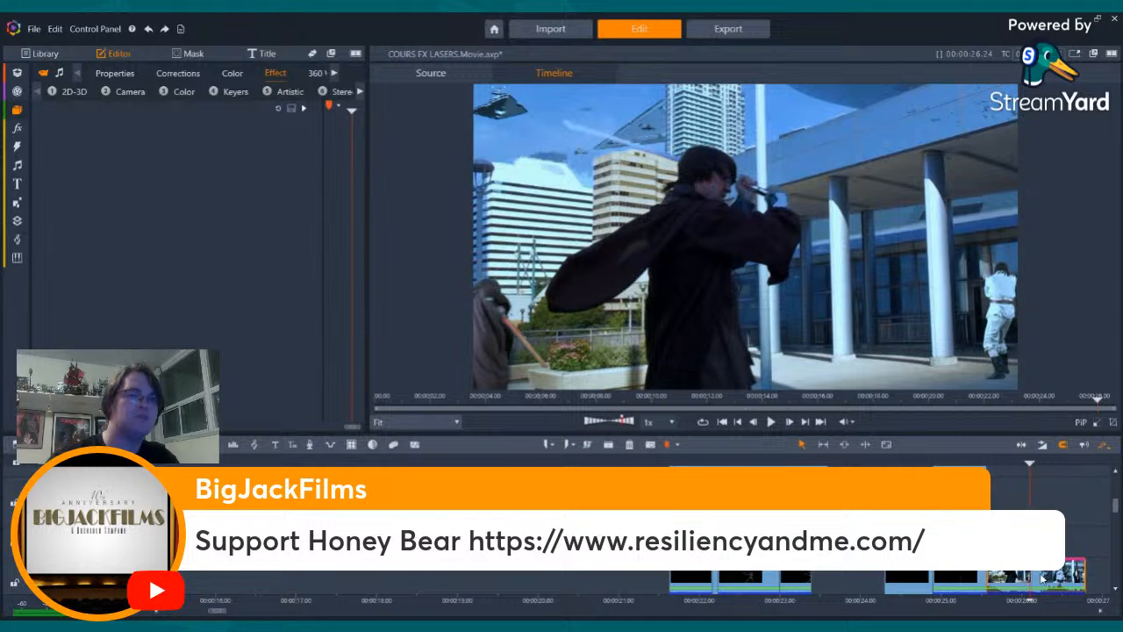
key(Right)
key(Right)
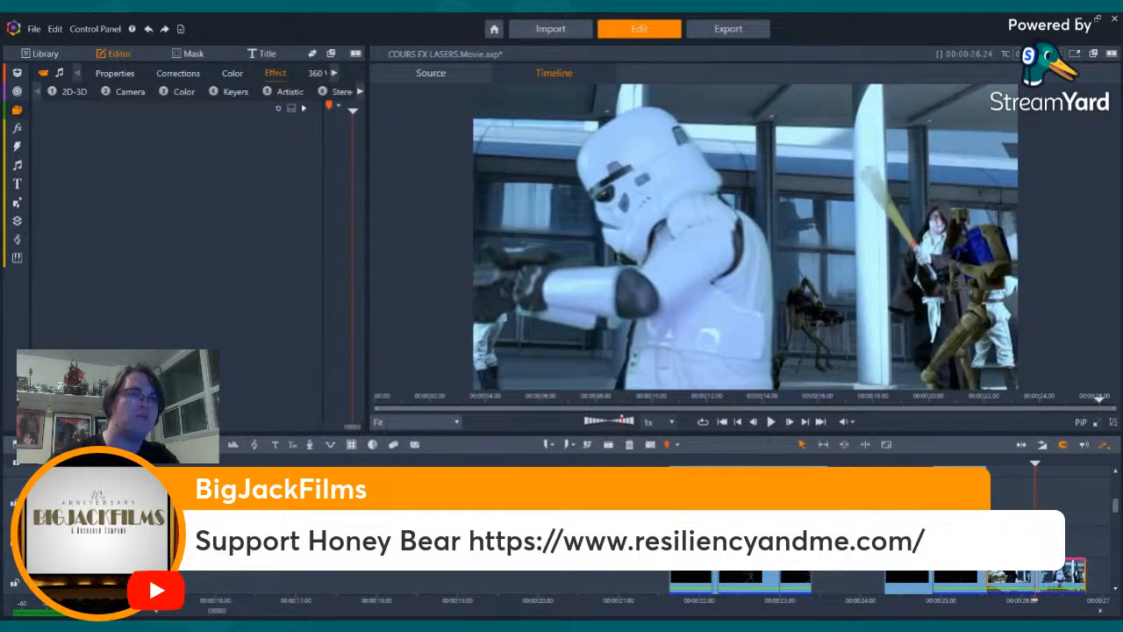
drag(874, 603, 1118, 585)
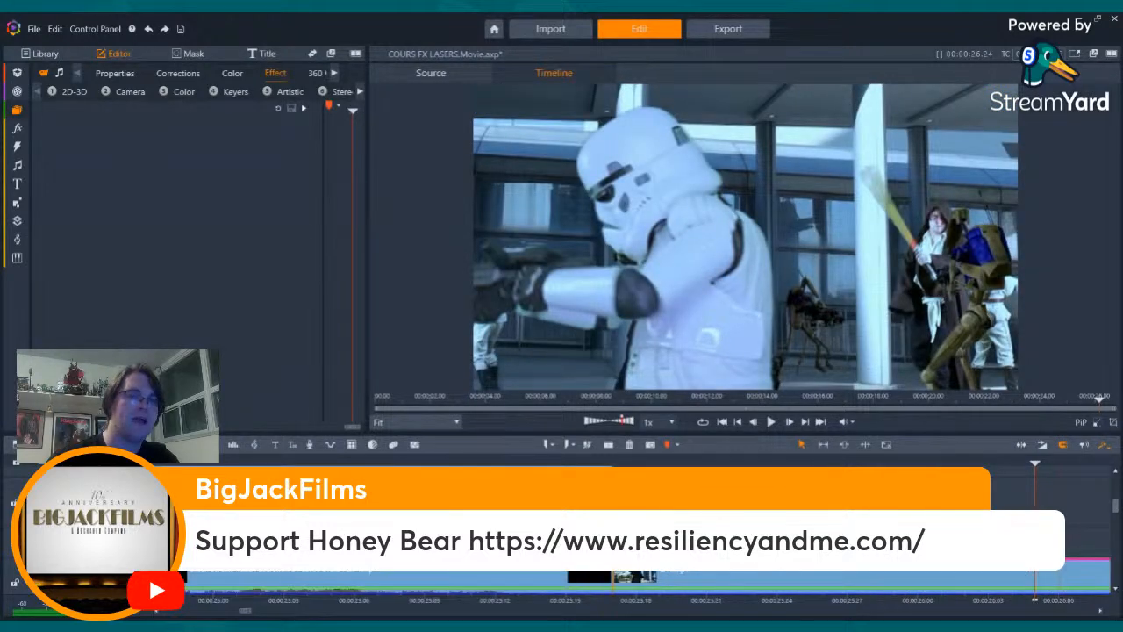
key(Left)
key(Left)
key(Left)
key(Left)
key(Left)
key(Left)
key(Left)
key(Left)
key(Left)
key(Left)
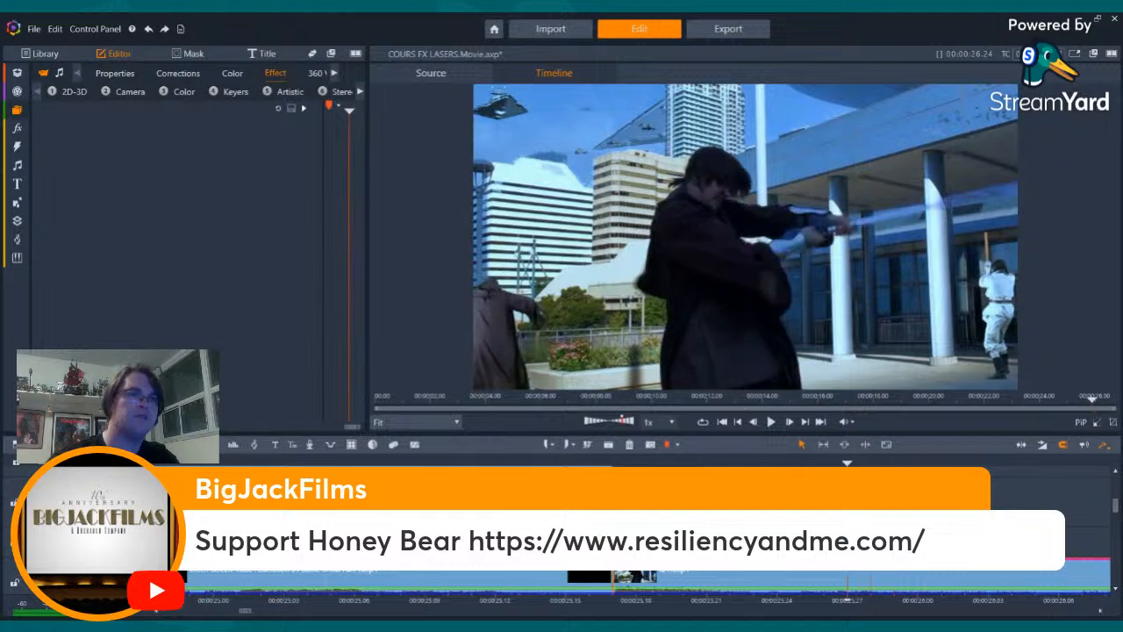
key(Right)
key(Right)
key(Right)
key(Right)
key(Right)
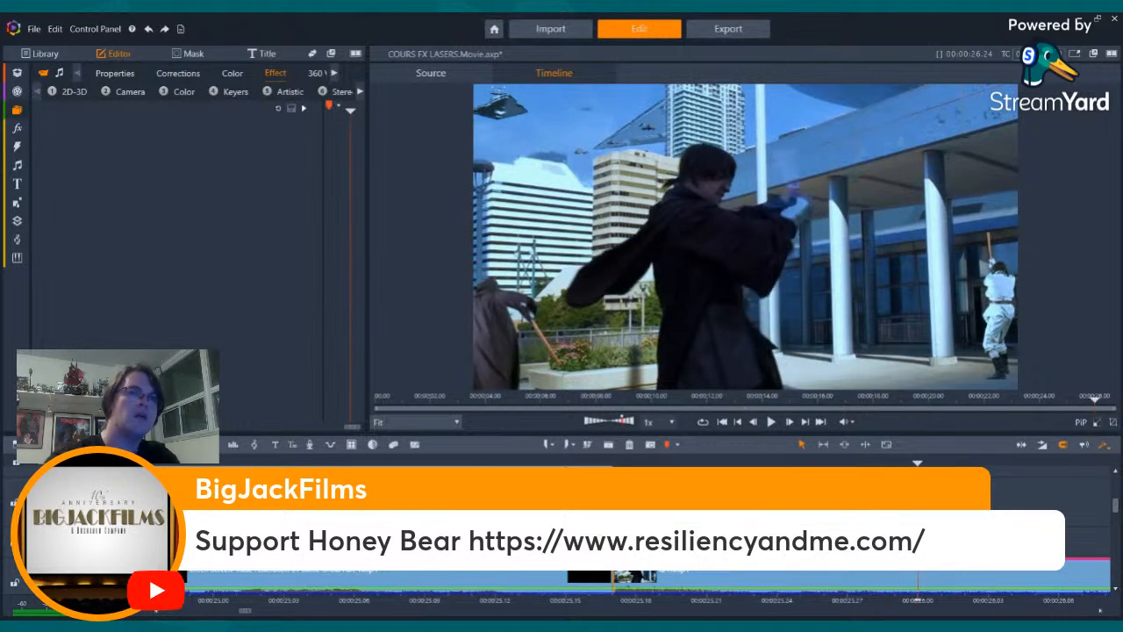
key(Left)
key(Left)
key(Left)
key(Left)
key(Right)
key(Right)
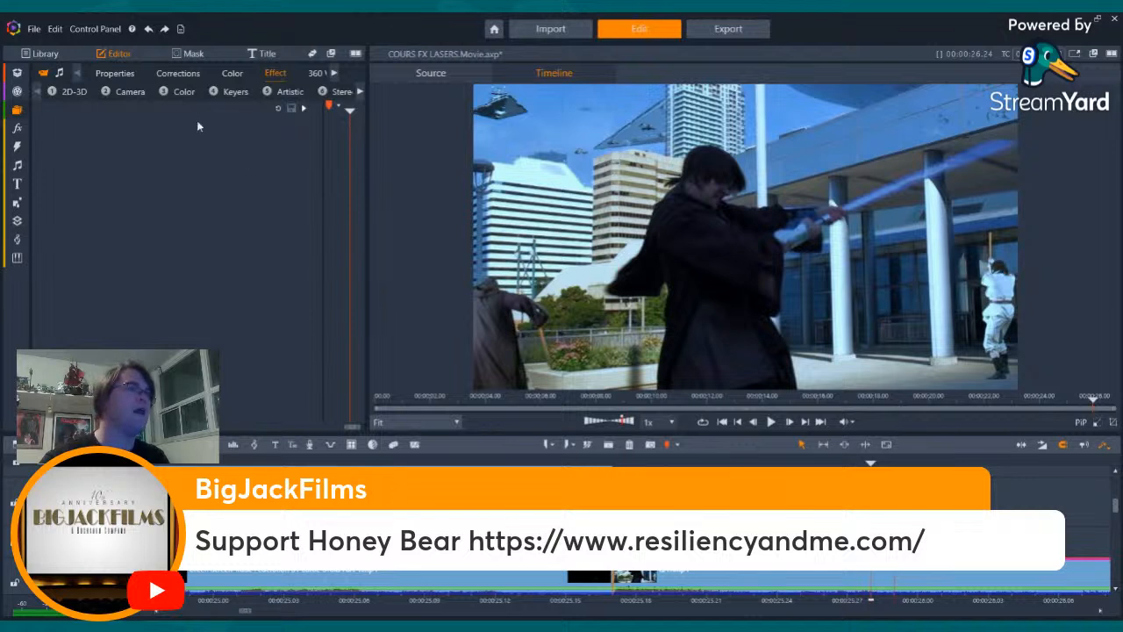
- Set the QA1 clip's saturation to -24 and its exposure to -7 in the basic colour grading
click(227, 73)
scroll(207, 286, down, 1)
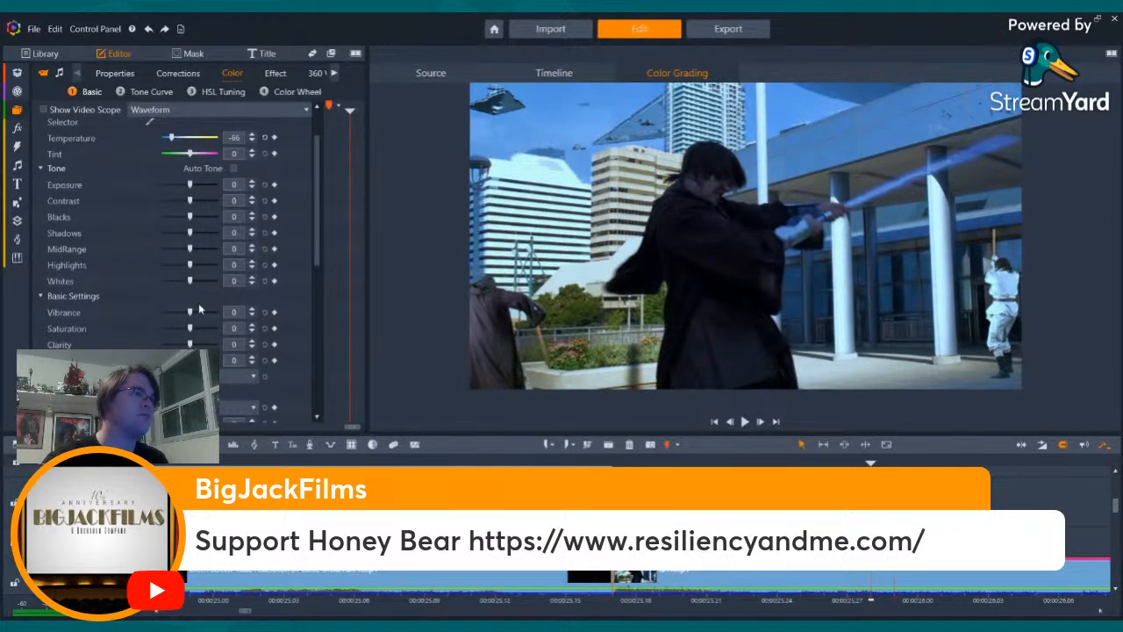
drag(190, 328, 181, 330)
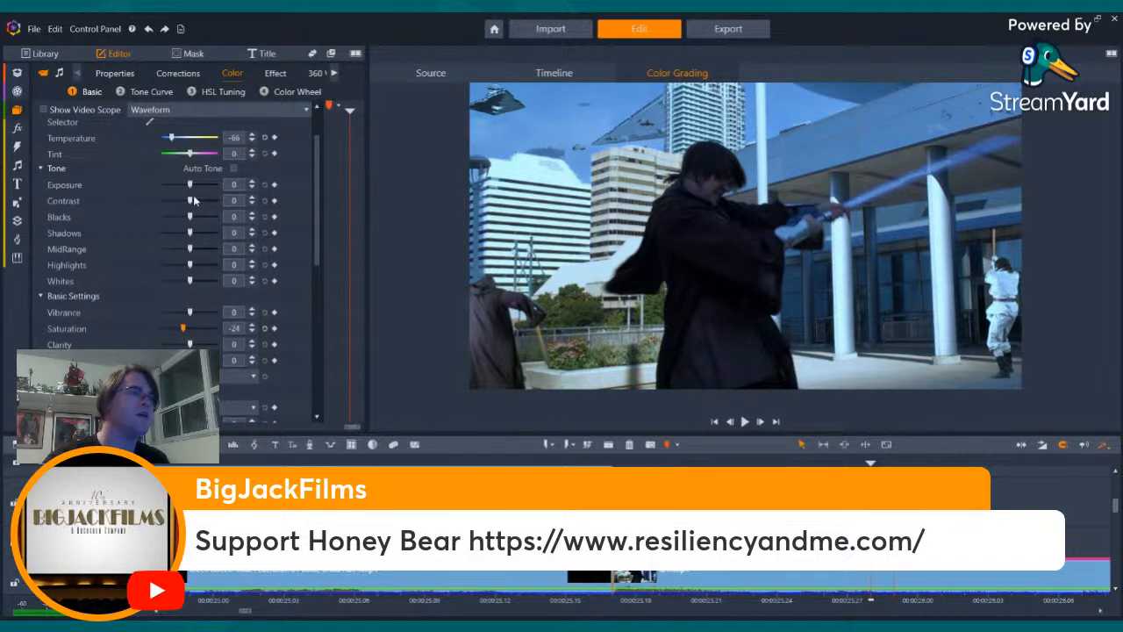
drag(185, 184, 192, 184)
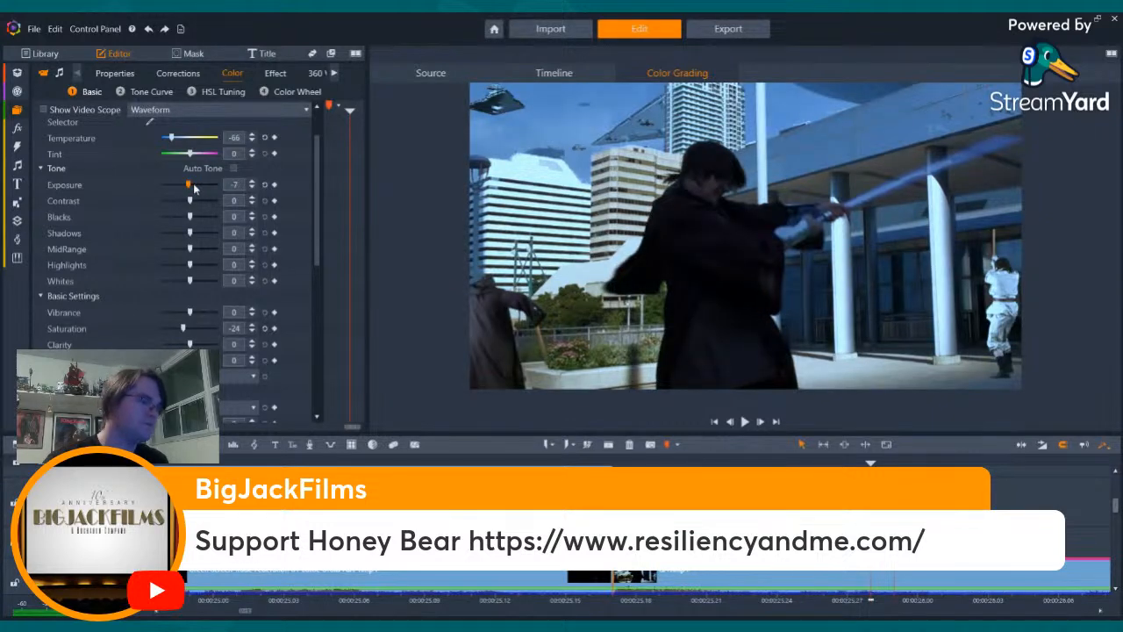
- Review the graded QA1 clip's stormtrooper frames and go back to the start of the clip
drag(893, 600, 966, 600)
key(Right)
key(Right)
key(Right)
key(Right)
key(Right)
key(Right)
key(Right)
key(Right)
key(Right)
key(Right)
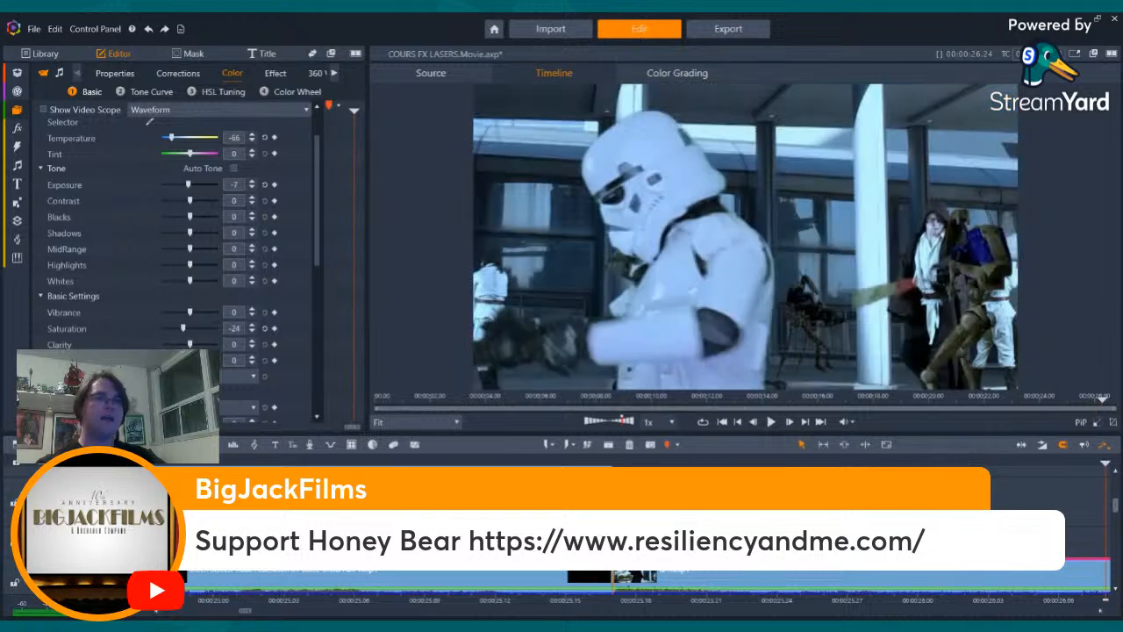
key(Left)
key(Left)
key(Left)
key(Left)
key(Left)
key(Left)
key(Left)
key(Left)
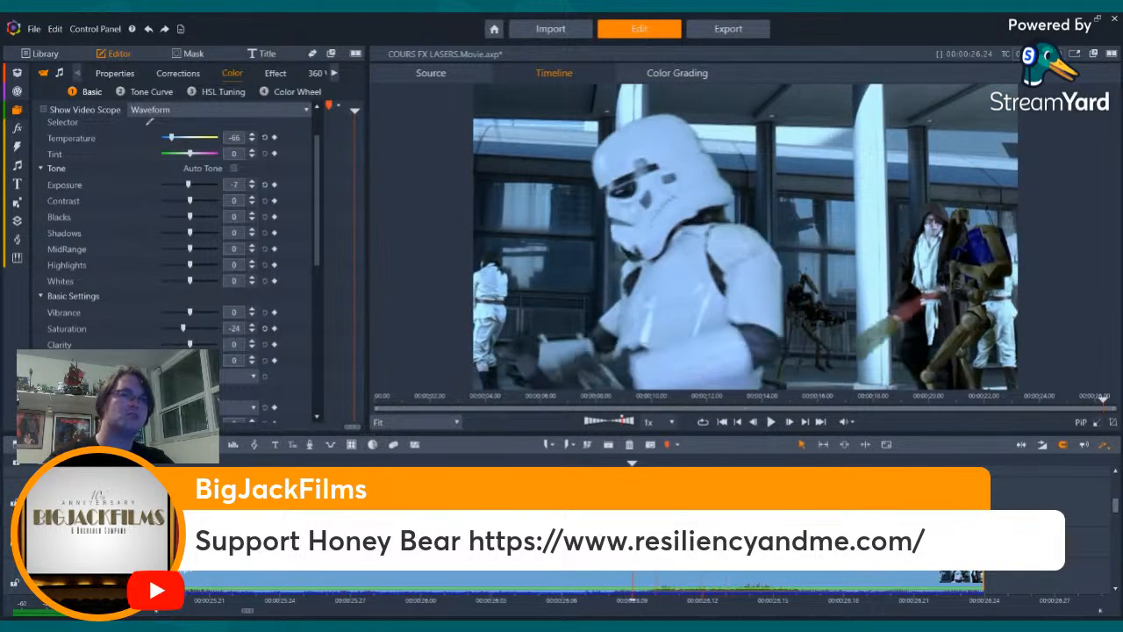
key(Left)
key(Left)
key(Left)
key(Left)
key(Left)
key(Left)
key(Left)
key(Left)
key(Left)
key(Left)
key(Left)
key(Left)
key(Left)
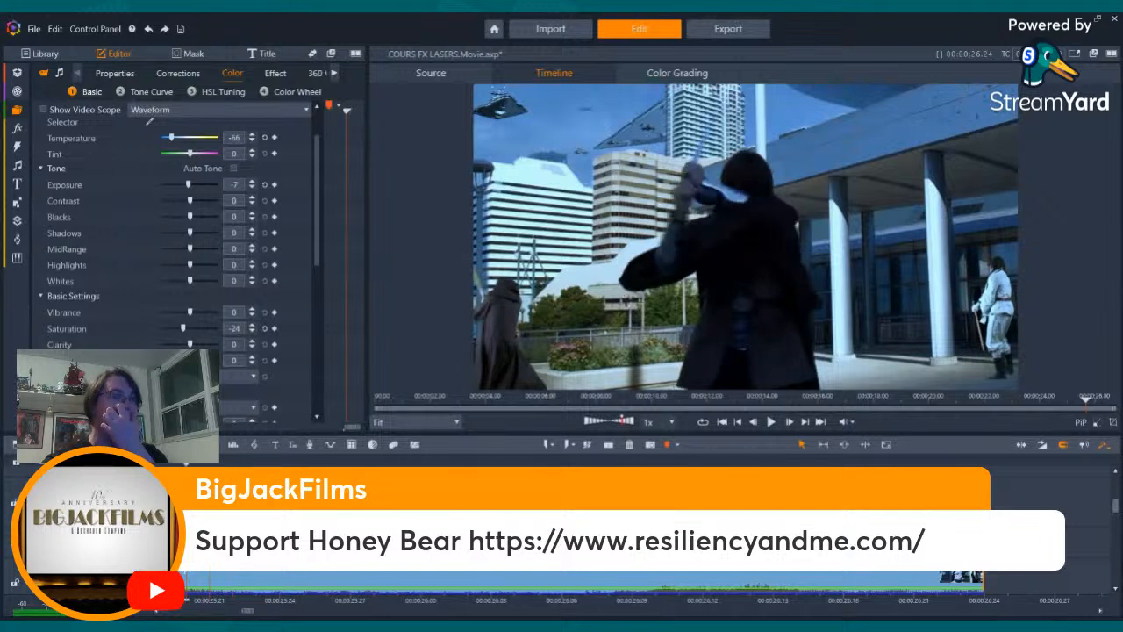
key(Left)
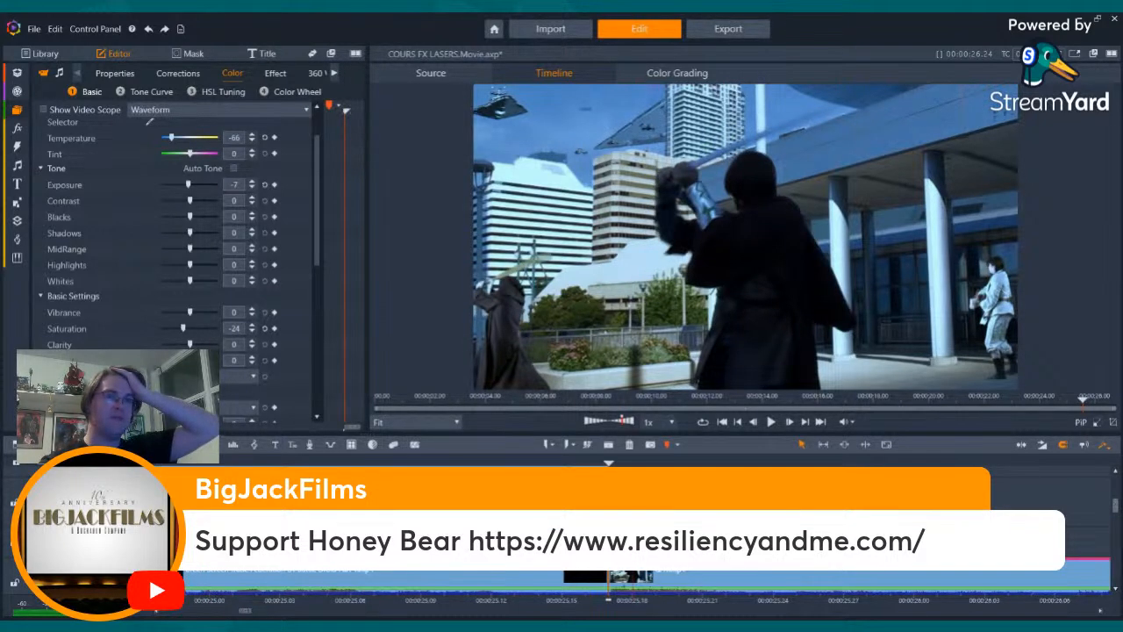
- Step through the graded Jedi lightsaber swing from the clip's first frame to examine its tone and motion
key(Right)
key(Right)
key(Right)
key(Right)
key(Right)
key(Right)
key(Right)
key(Right)
key(Right)
key(Right)
key(Right)
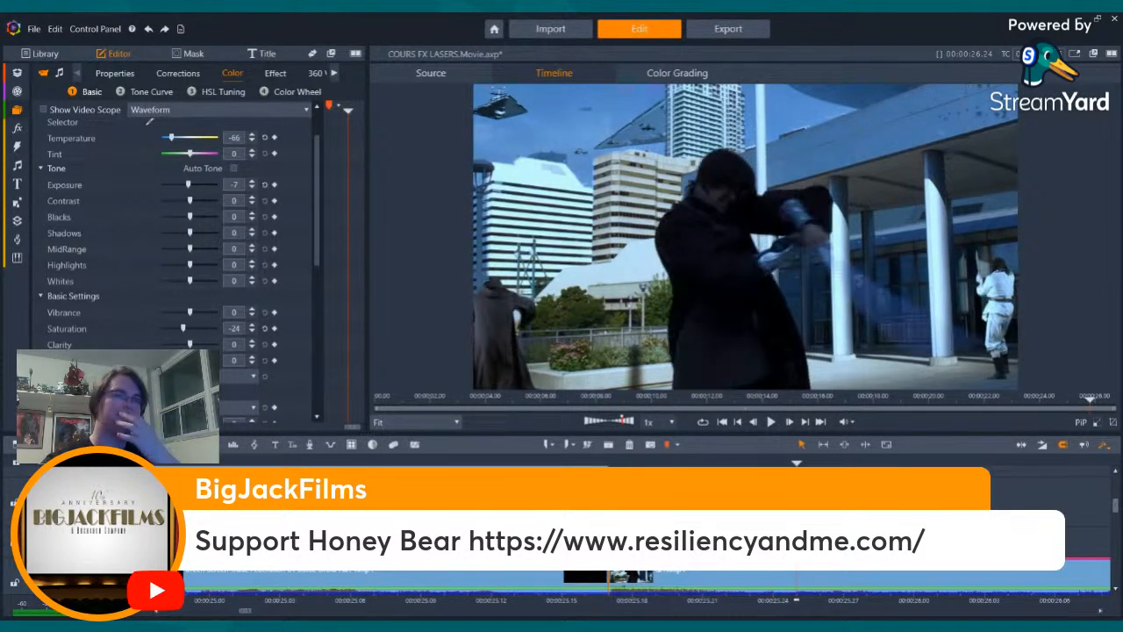
key(Right)
key(Right)
key(Right)
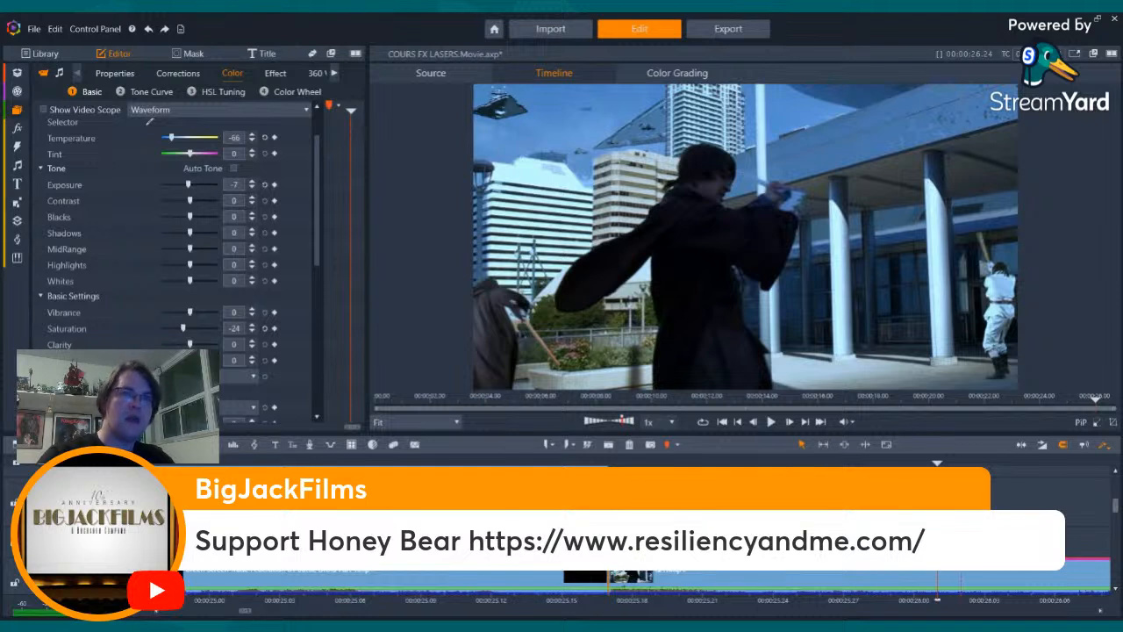
key(Right)
key(Right)
key(Right)
key(Left)
key(Left)
key(Left)
key(Left)
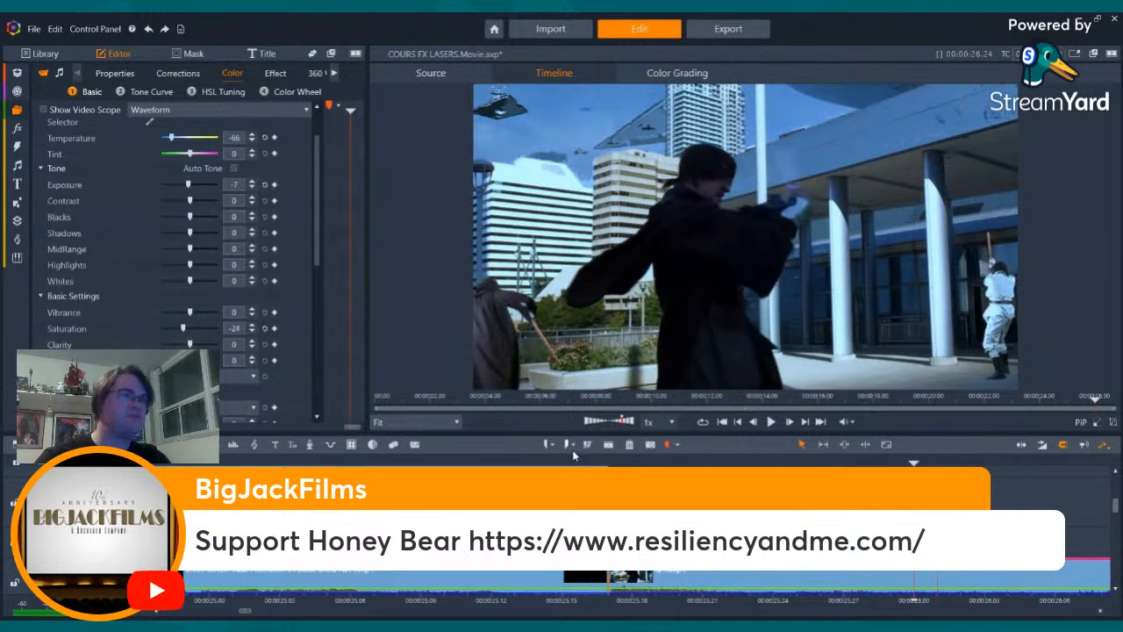
- Go back over the preceding cuts to the stormtrooper close-up where the red laser bolt enters the frame
click(740, 422)
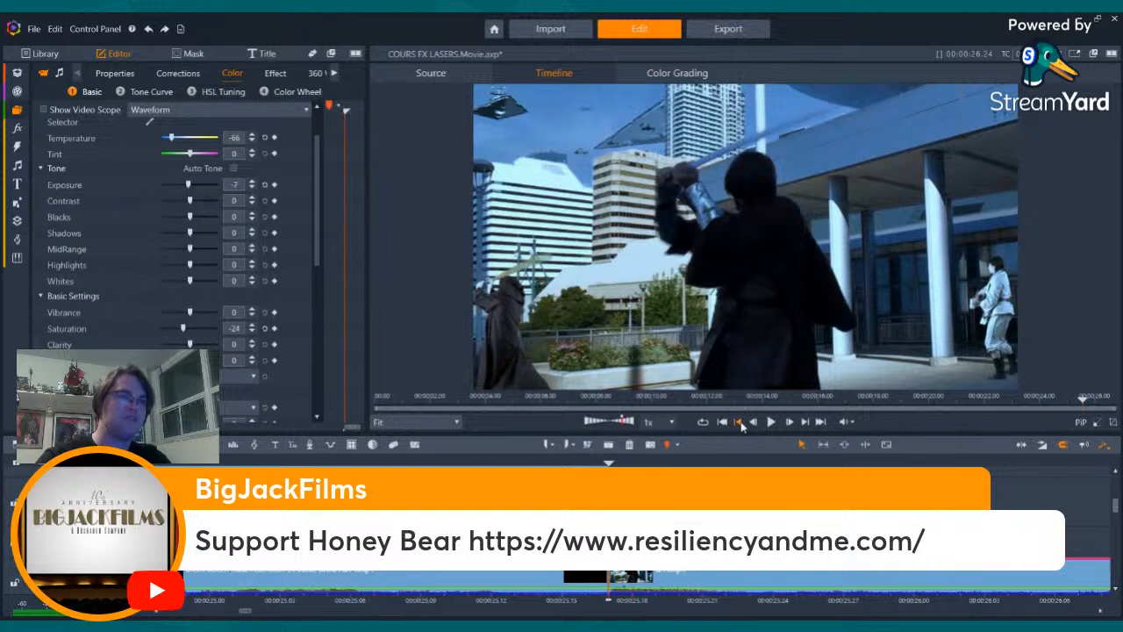
click(740, 423)
click(740, 424)
click(741, 425)
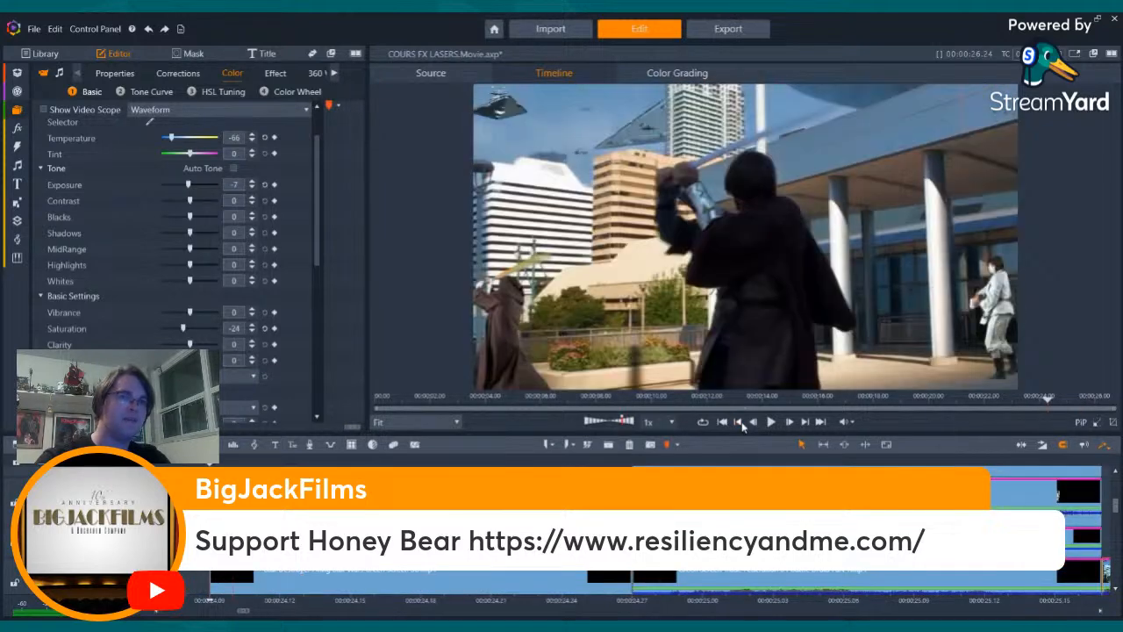
click(741, 423)
click(742, 424)
click(741, 423)
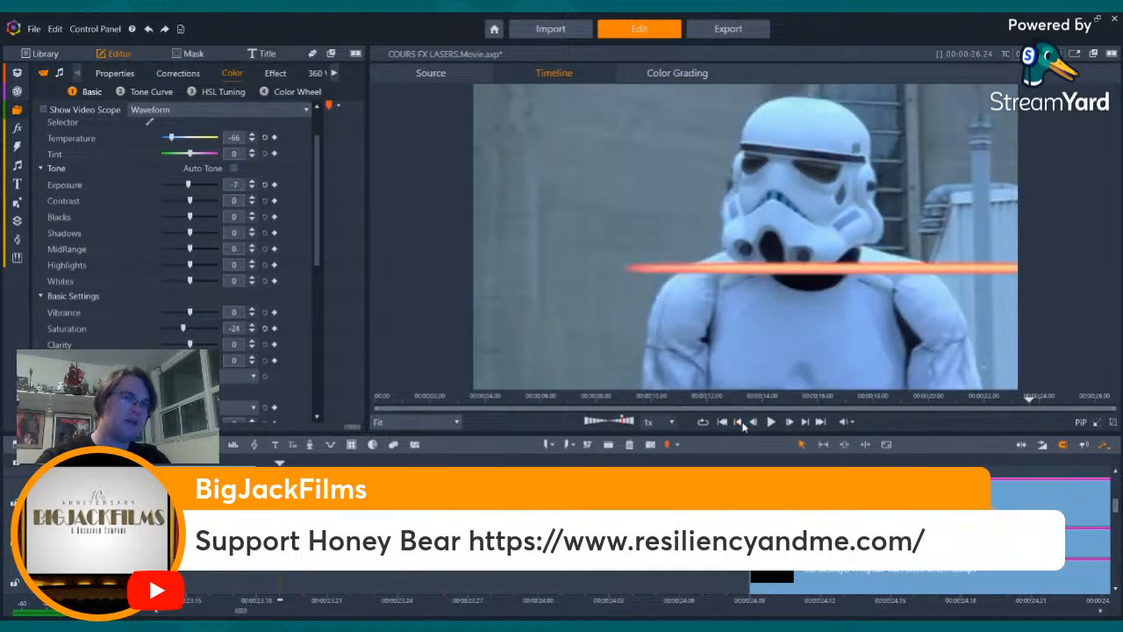
click(741, 424)
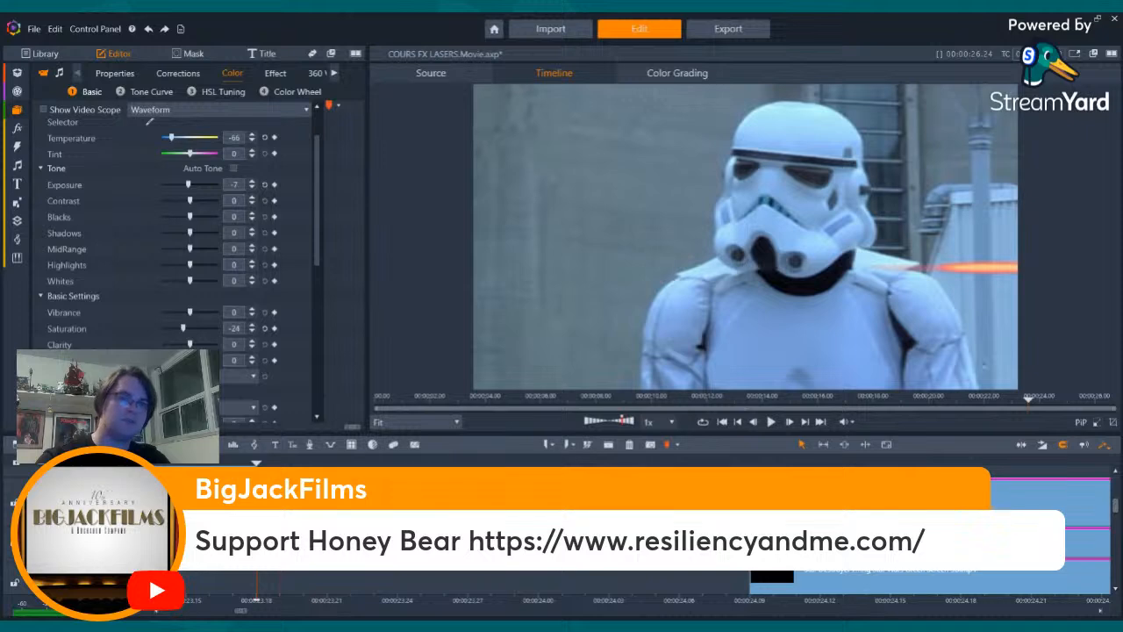
- Step through the frames around the cut into the stormtrooper close-up to examine how the laser bolt crosses the shot
drag(1117, 509, 1114, 478)
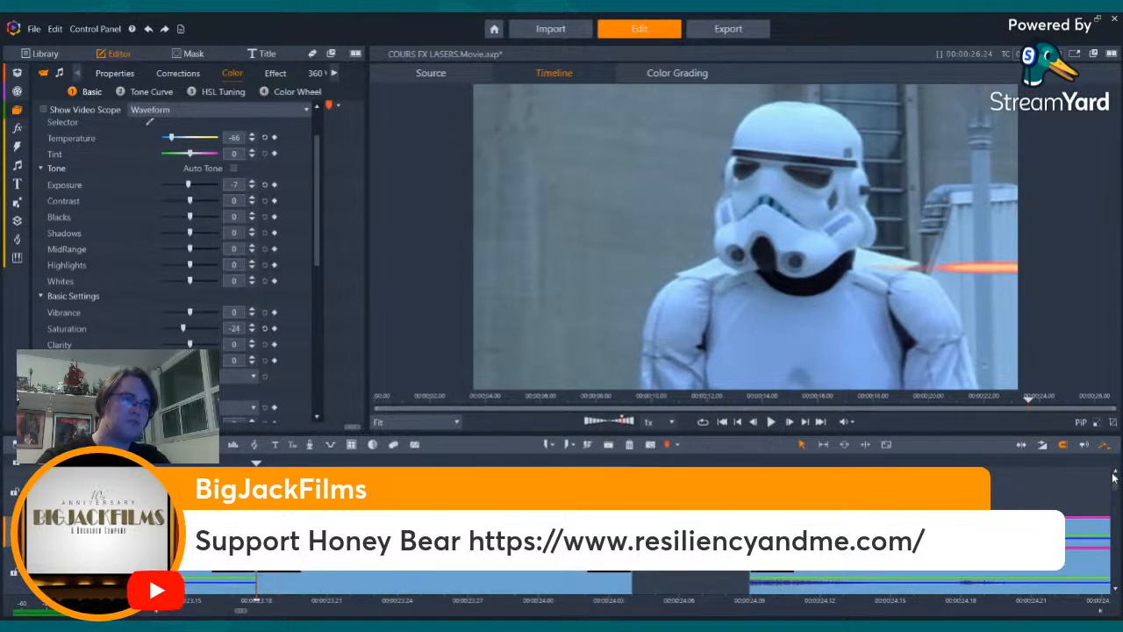
key(Left)
key(Left)
key(Left)
key(Left)
key(Left)
key(Left)
key(Left)
key(Left)
key(Left)
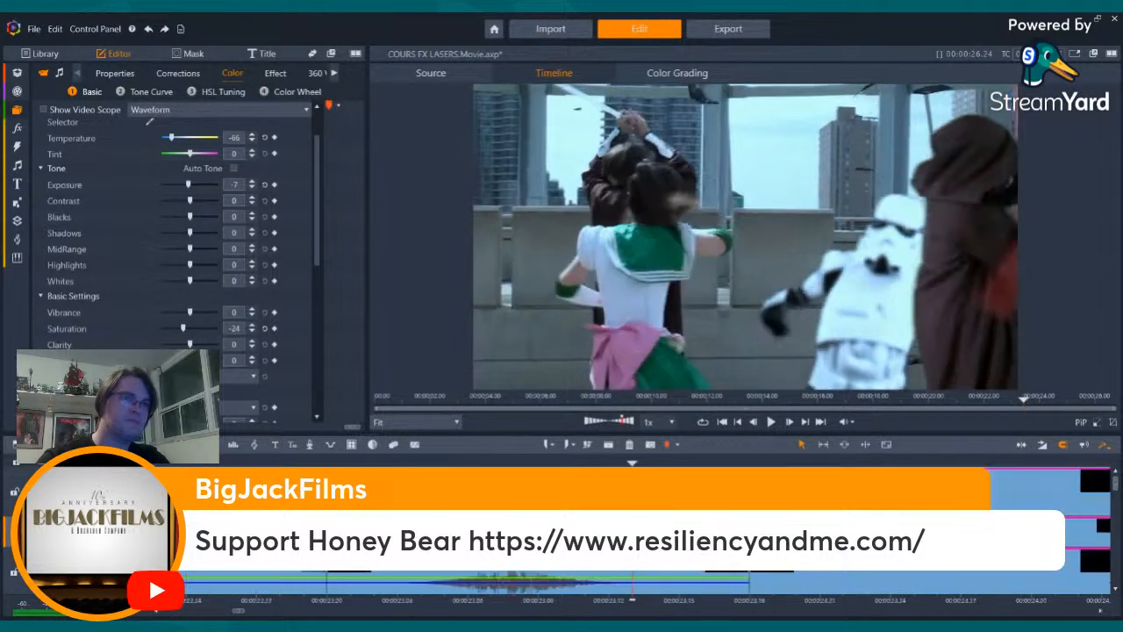
key(Right)
key(Right)
key(Right)
key(Right)
key(Right)
key(Right)
key(Right)
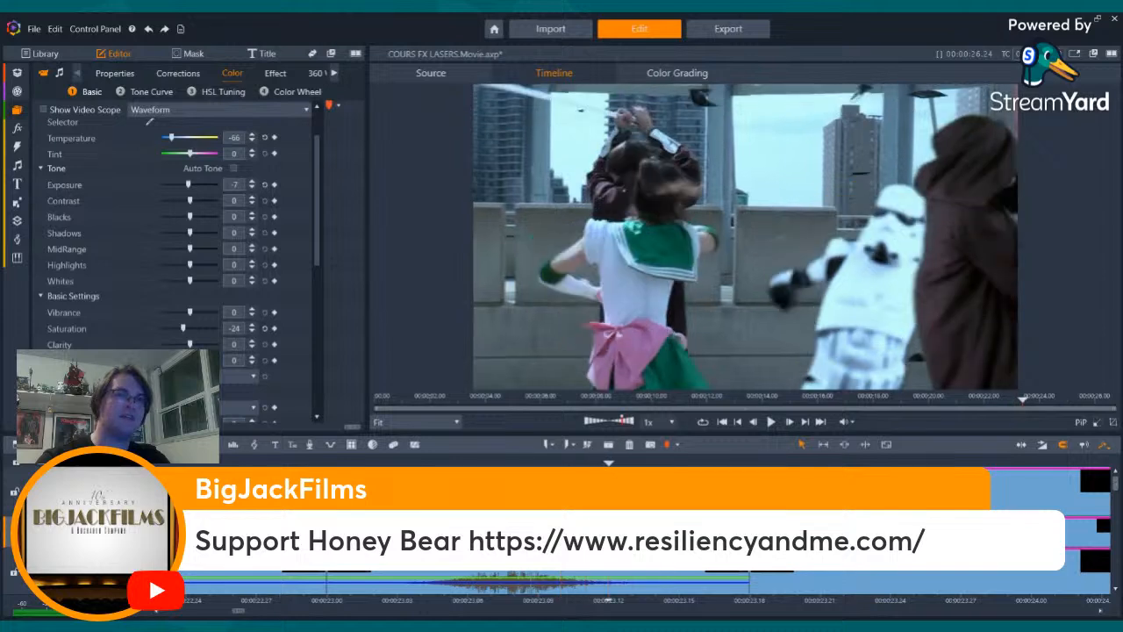
key(Right)
key(Right)
key(Right)
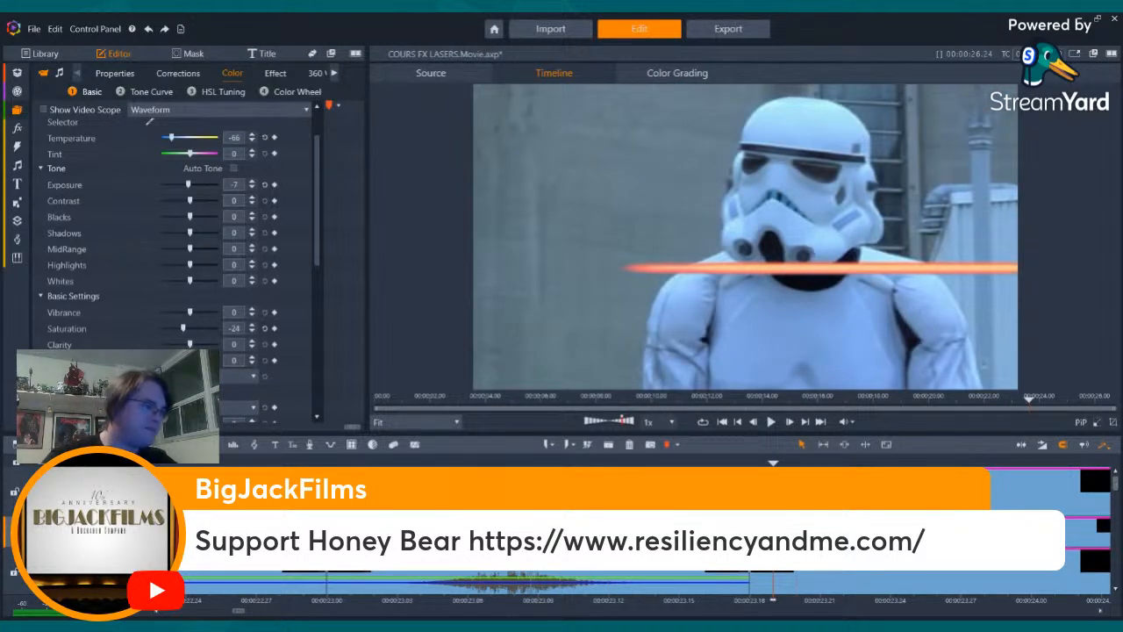
- Select the laser overlay clip above the stormtrooper close-up and step forward through the rest of that shot
click(853, 527)
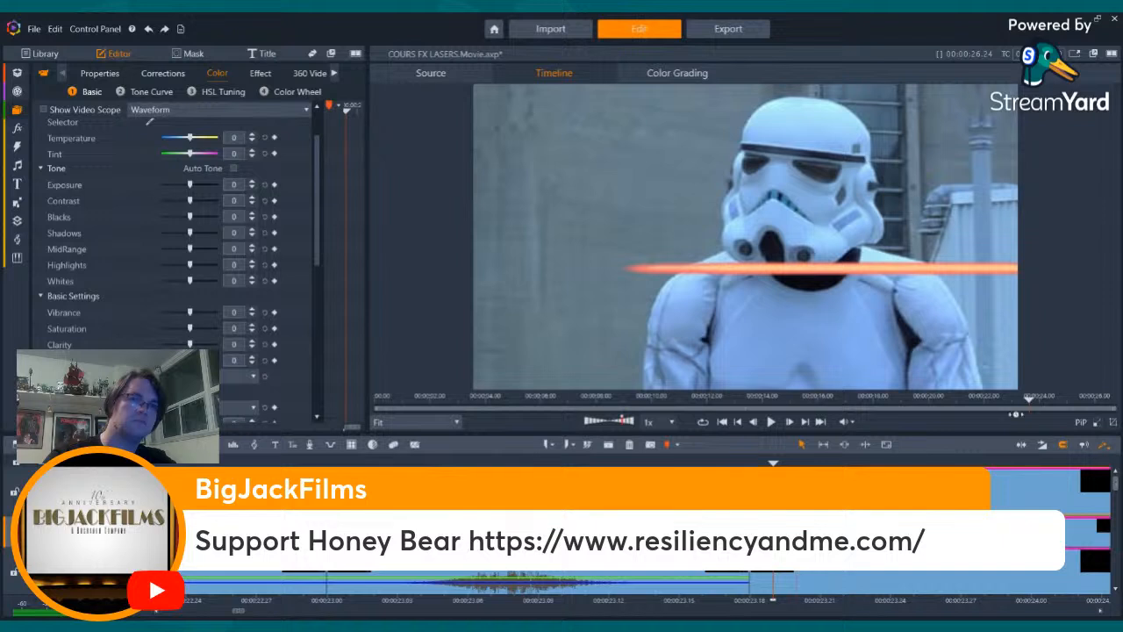
key(Right)
key(Right)
key(Right)
key(Right)
key(Right)
key(Right)
key(Right)
key(Right)
key(Right)
key(Right)
key(Right)
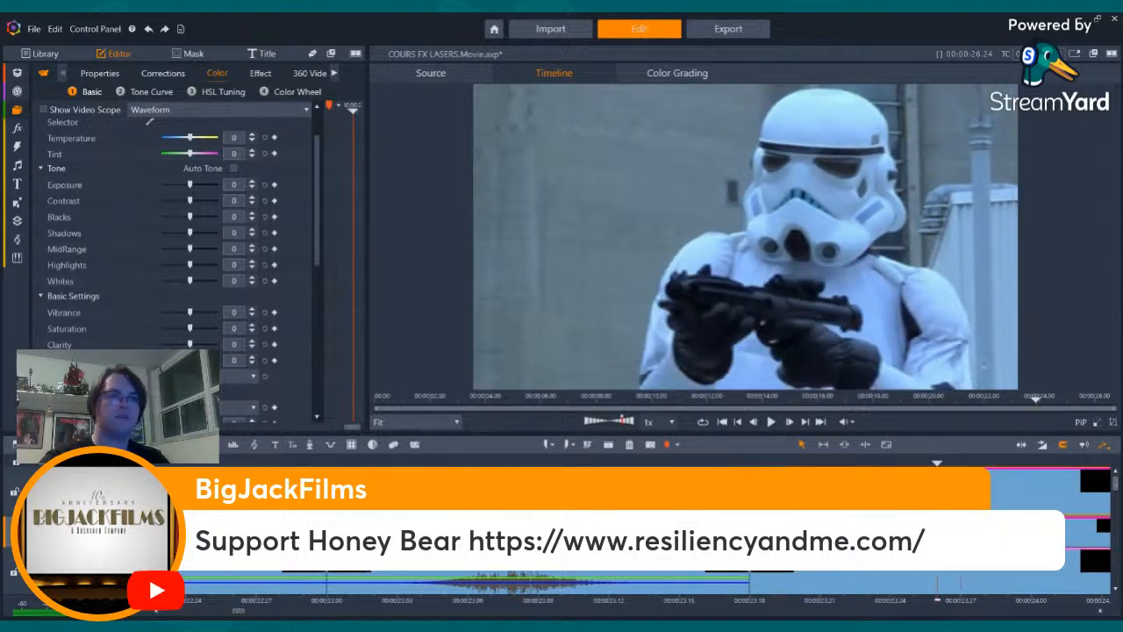
key(Right)
key(Right)
key(Right)
key(Right)
key(Right)
key(Right)
key(Right)
key(Right)
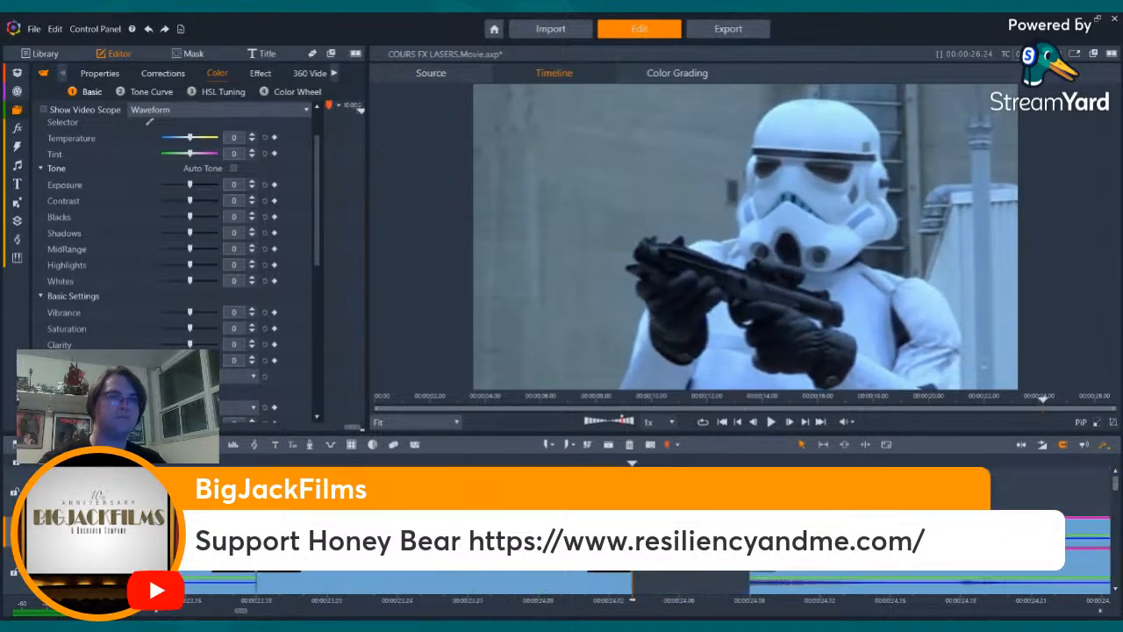
key(Right)
key(Right)
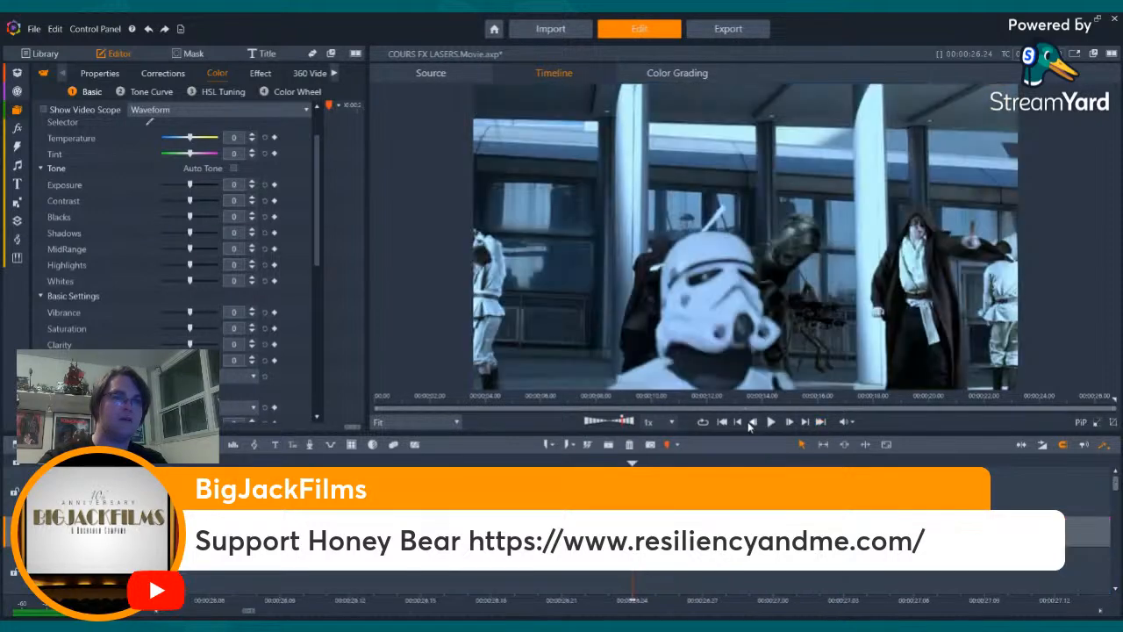
- Paste the laser overlay clip on a track above the QA1 clip at its first frame and play the shot
click(740, 421)
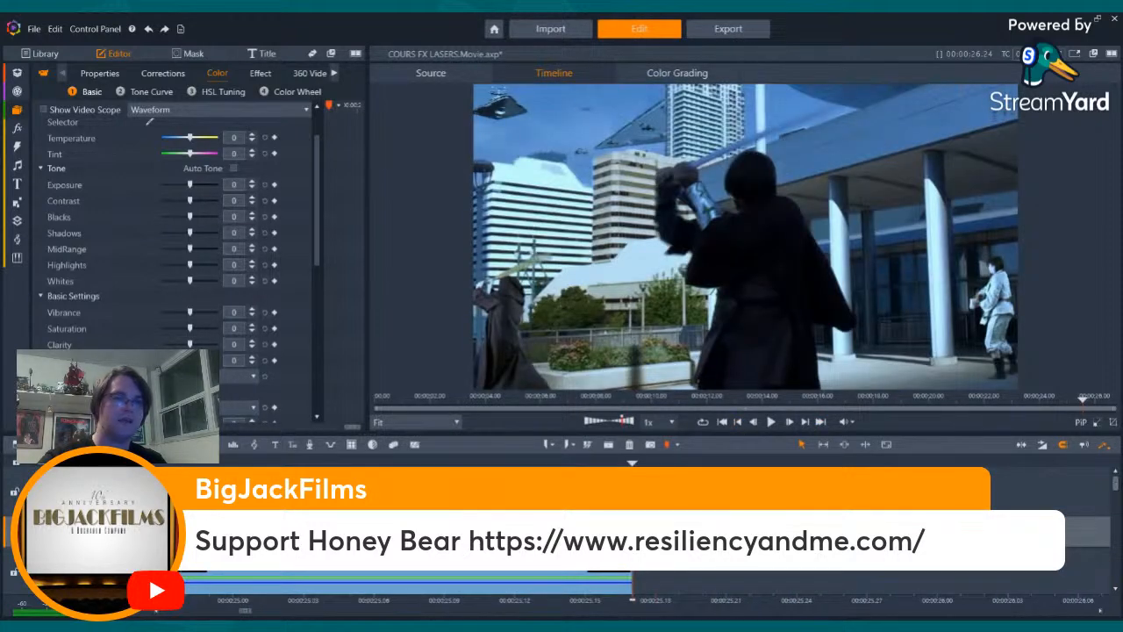
drag(1116, 482, 1117, 505)
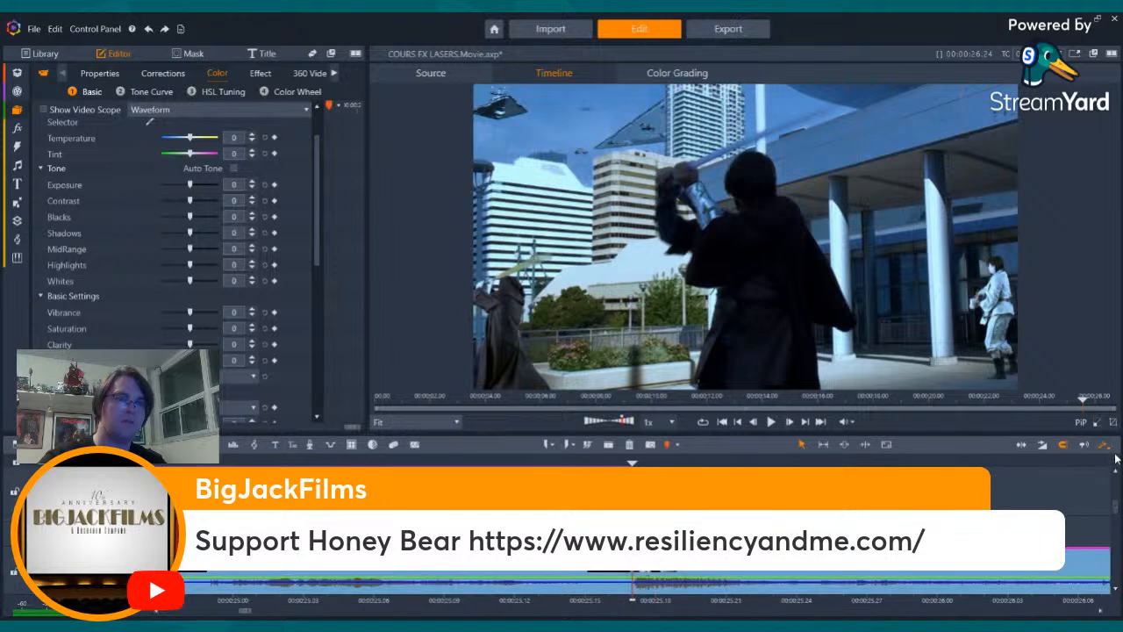
drag(1116, 455, 1119, 516)
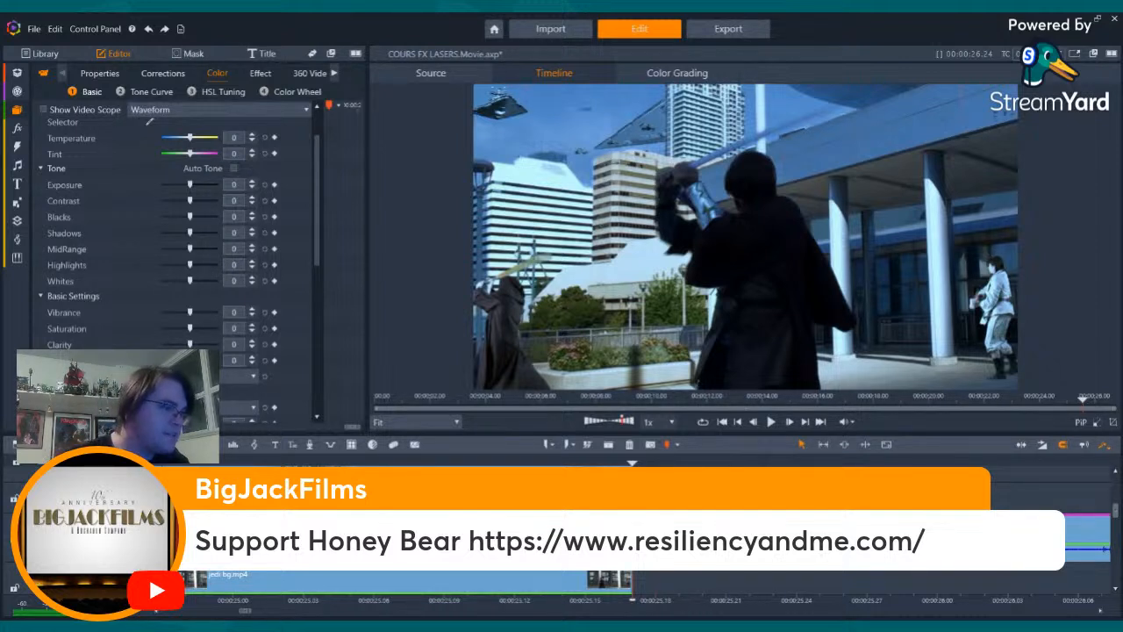
key(ctrl+v)
key(space)
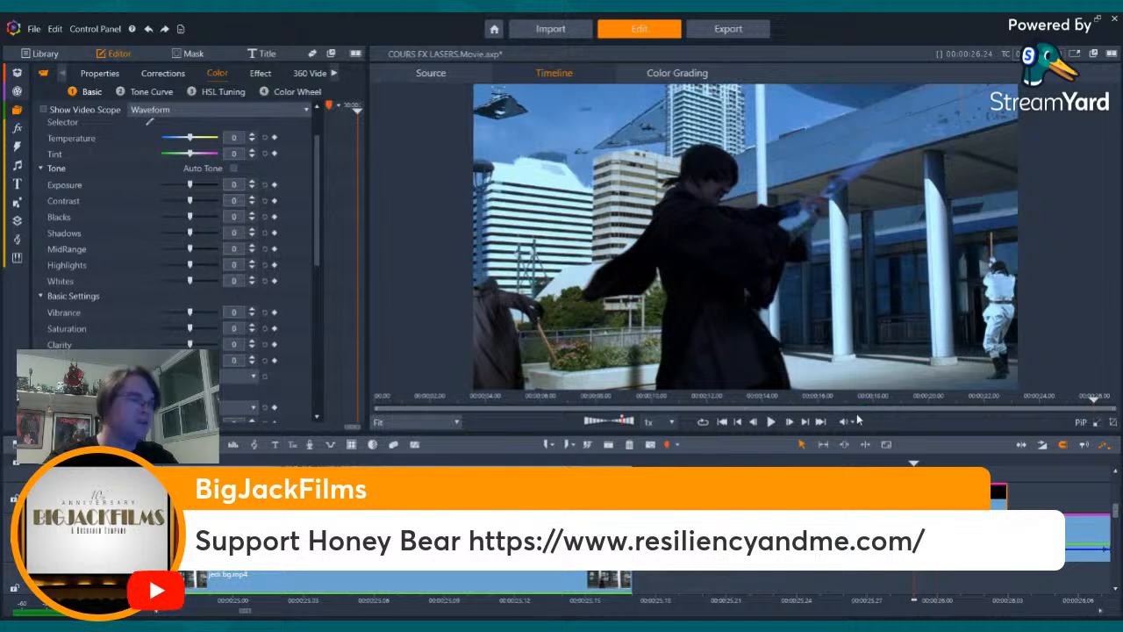
- Delete the laser overlay clip pasted above the QA1 clip
key(Delete)
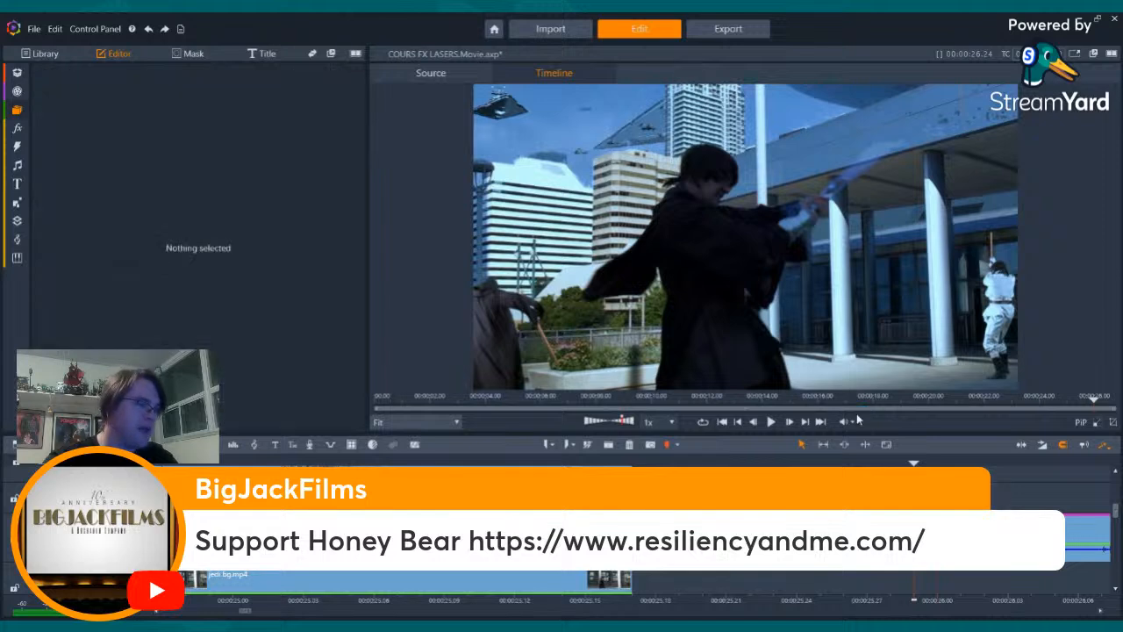
- Go back cut by cut from the QA1 shot to the earlier shot of the advancing stormtrooper squad
click(740, 422)
click(740, 424)
click(739, 424)
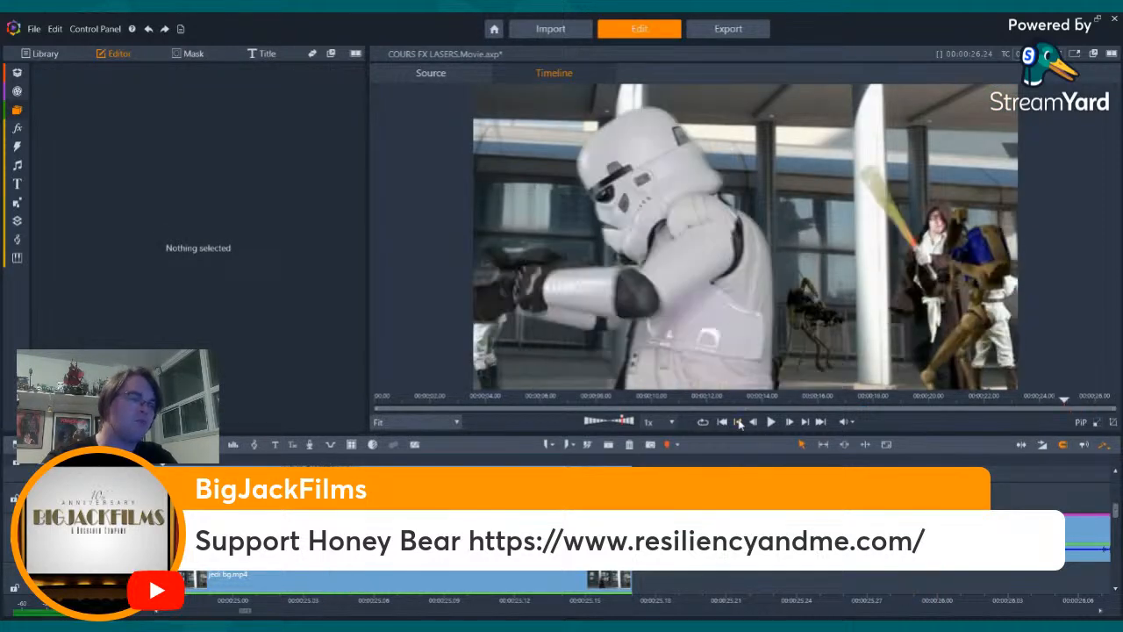
click(740, 424)
click(740, 424)
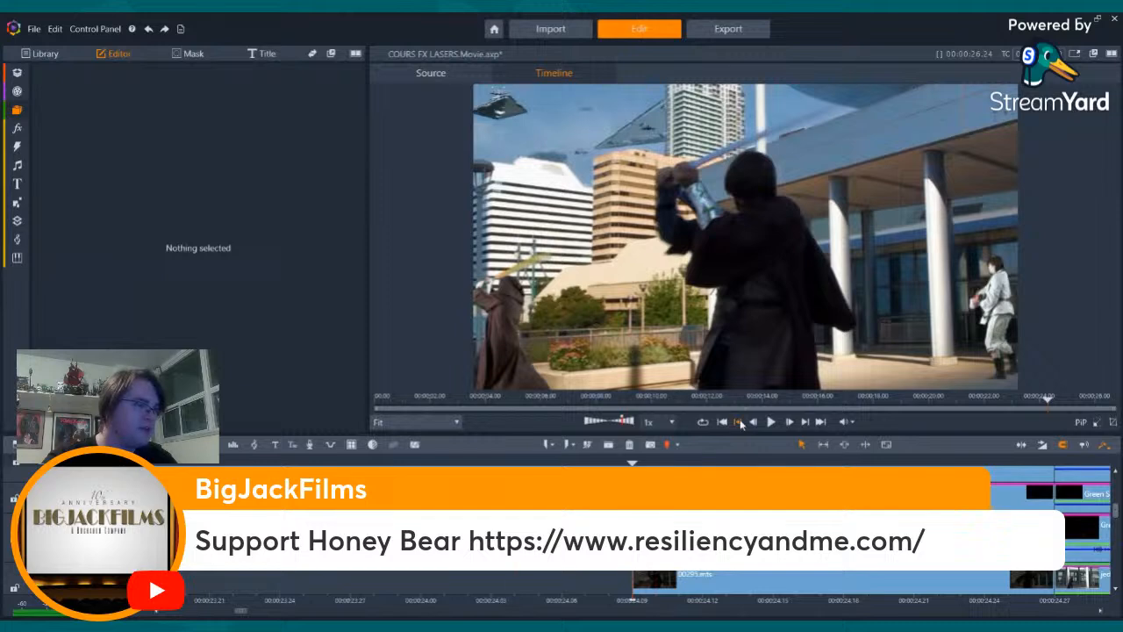
click(739, 424)
click(740, 423)
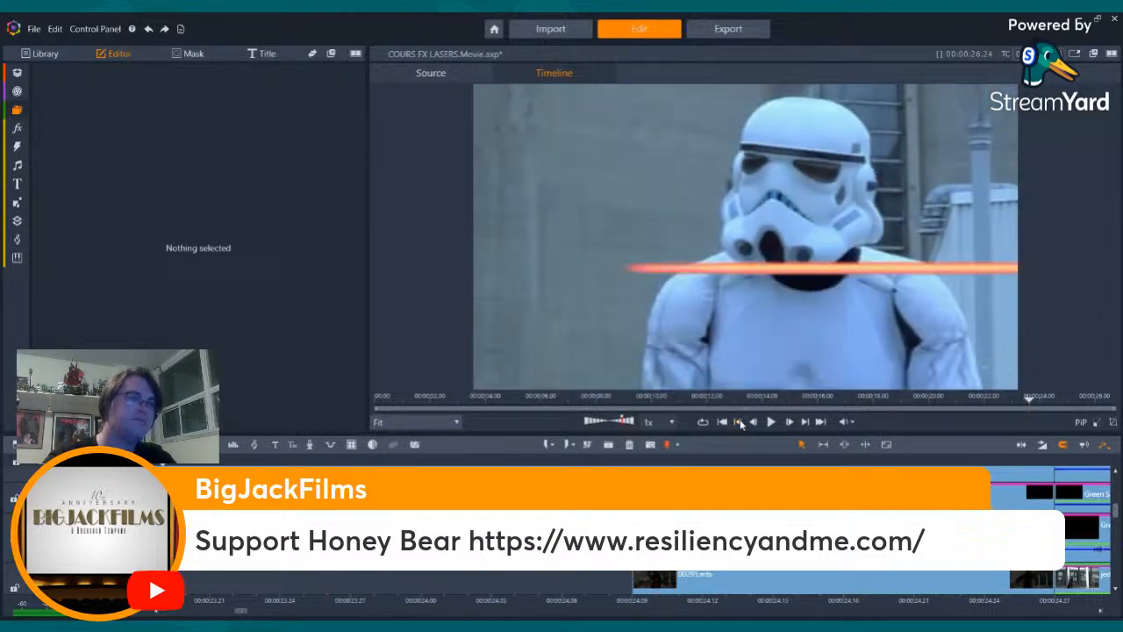
click(740, 424)
click(740, 424)
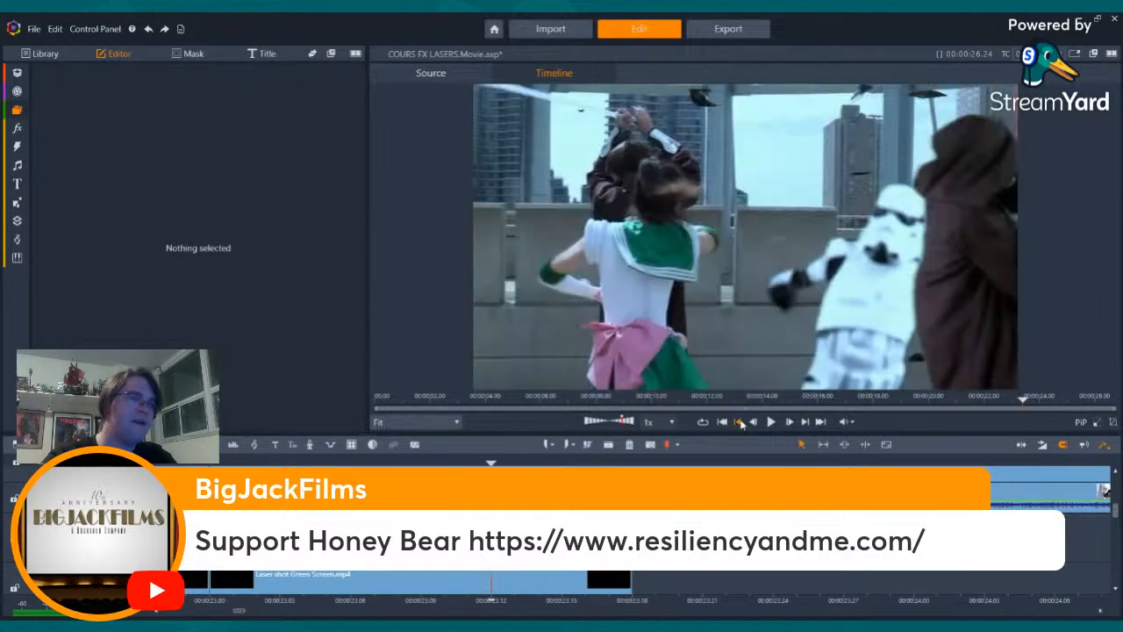
click(740, 424)
click(740, 424)
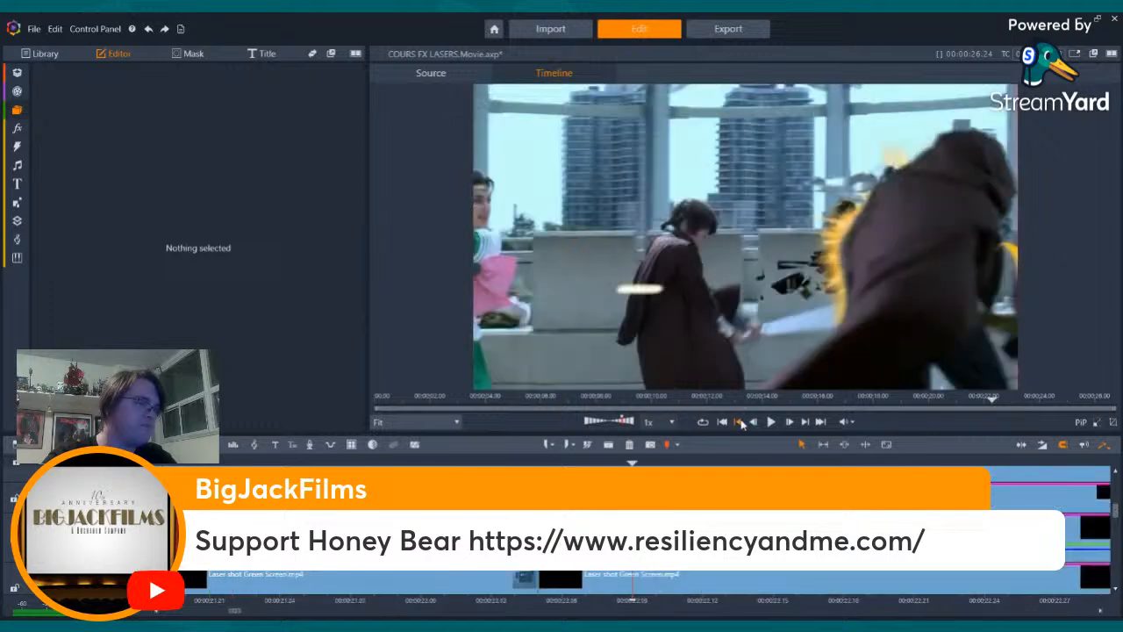
click(740, 424)
click(740, 424)
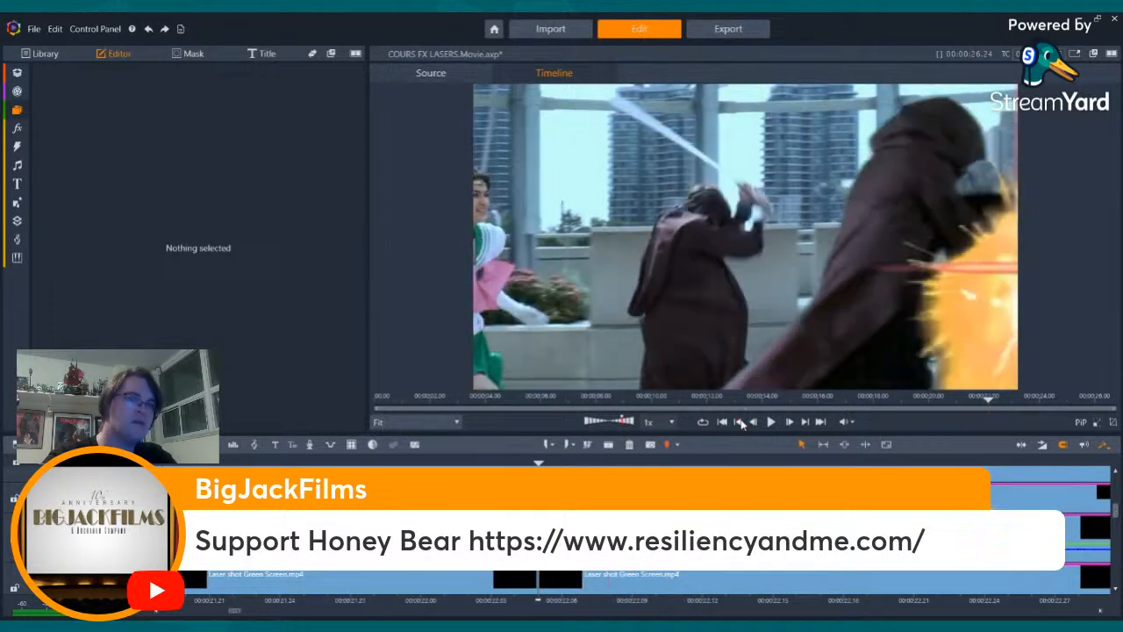
click(740, 423)
click(740, 423)
click(740, 423)
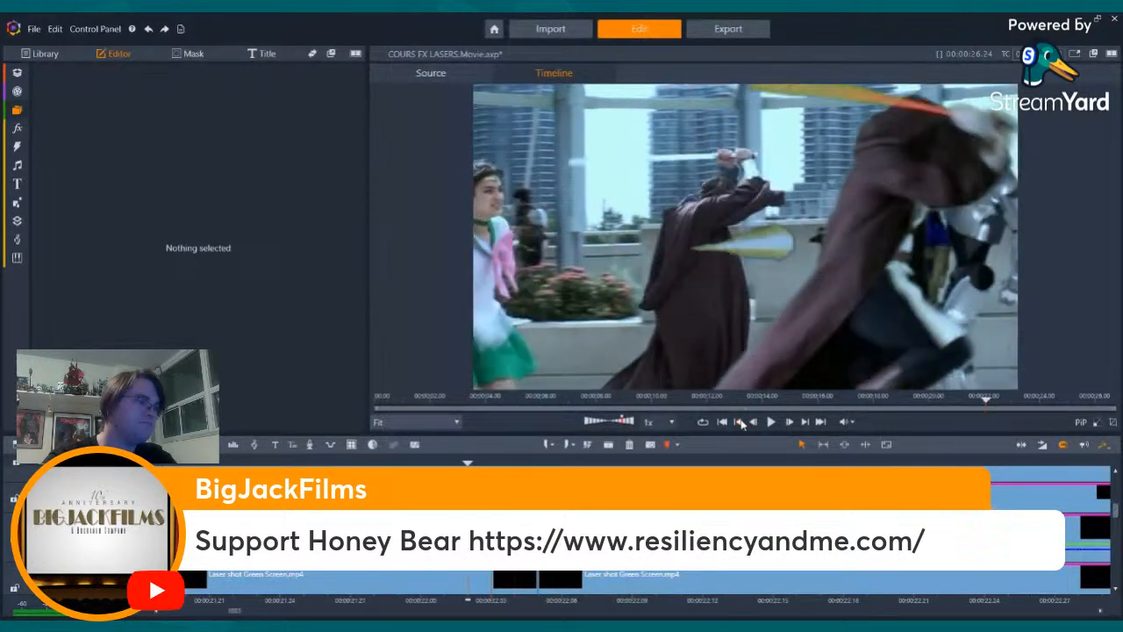
click(740, 424)
click(740, 424)
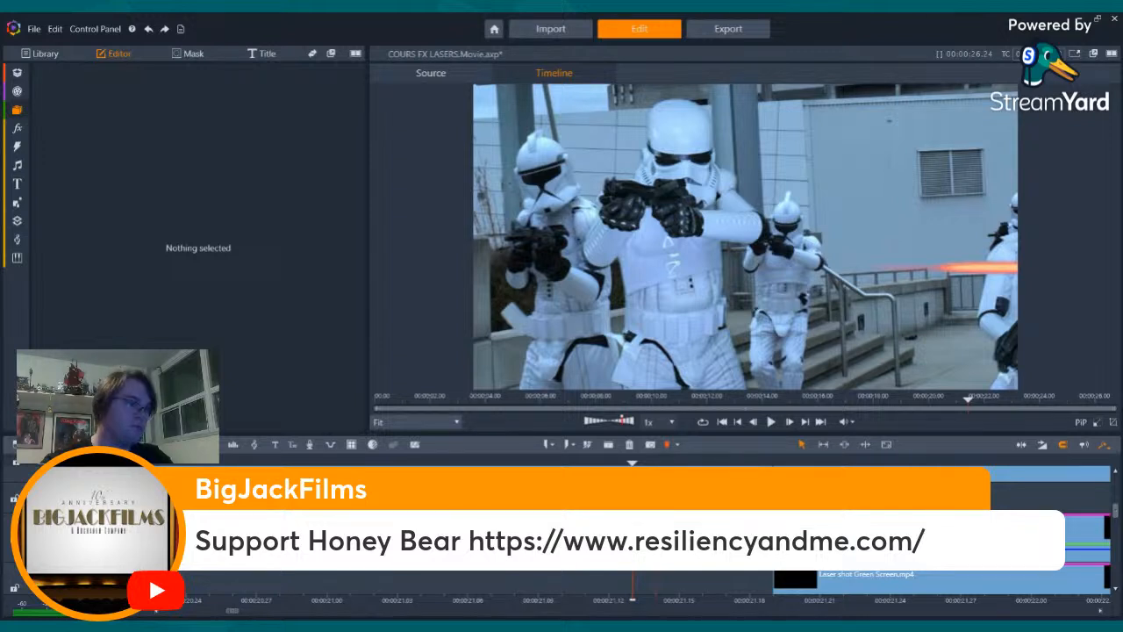
- Step back and forth through the stormtrooper squad shot to examine how the laser bolts cross it
key(Right)
key(Right)
key(Right)
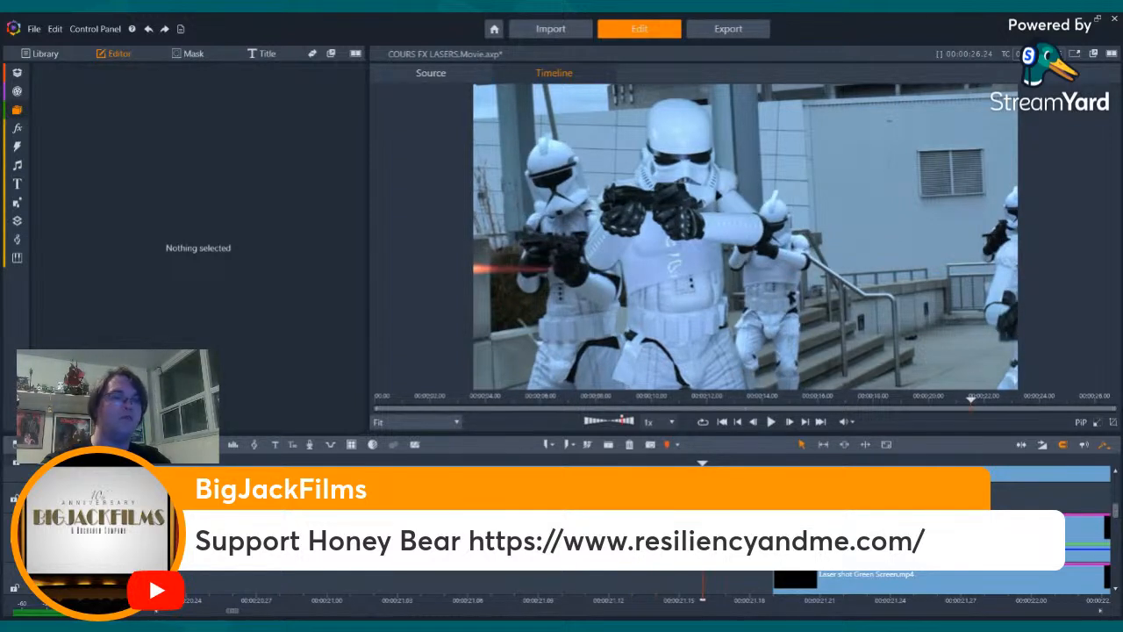
key(Left)
key(Left)
key(Left)
key(Left)
key(Left)
key(Left)
key(Left)
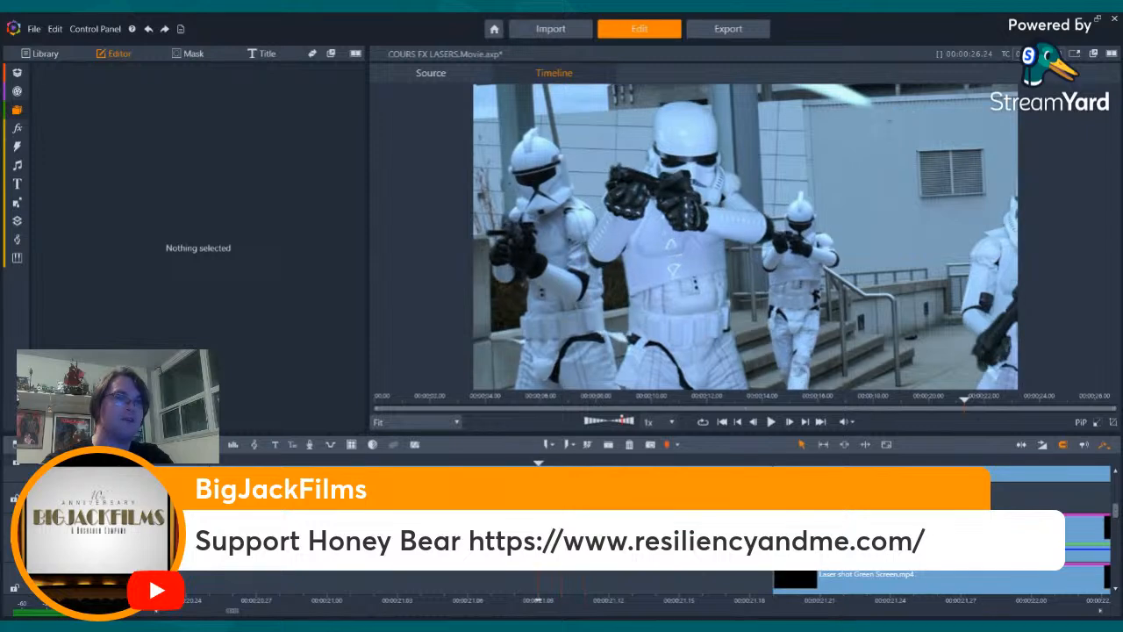
key(Left)
key(Left)
key(Left)
key(Left)
key(Left)
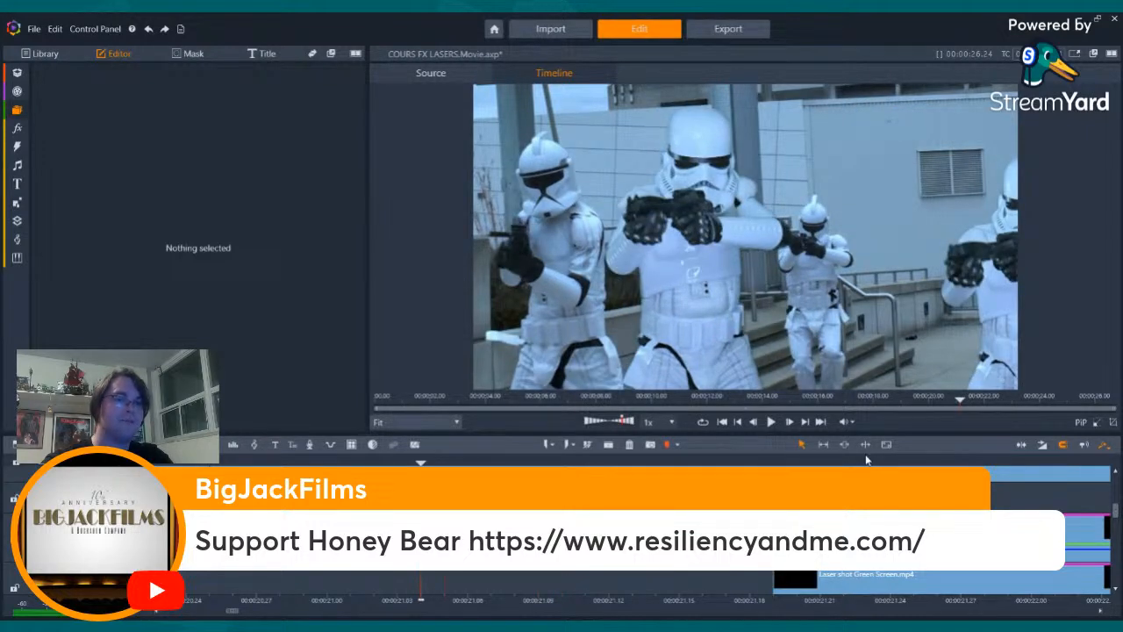
click(866, 459)
key(Right)
key(Right)
key(Right)
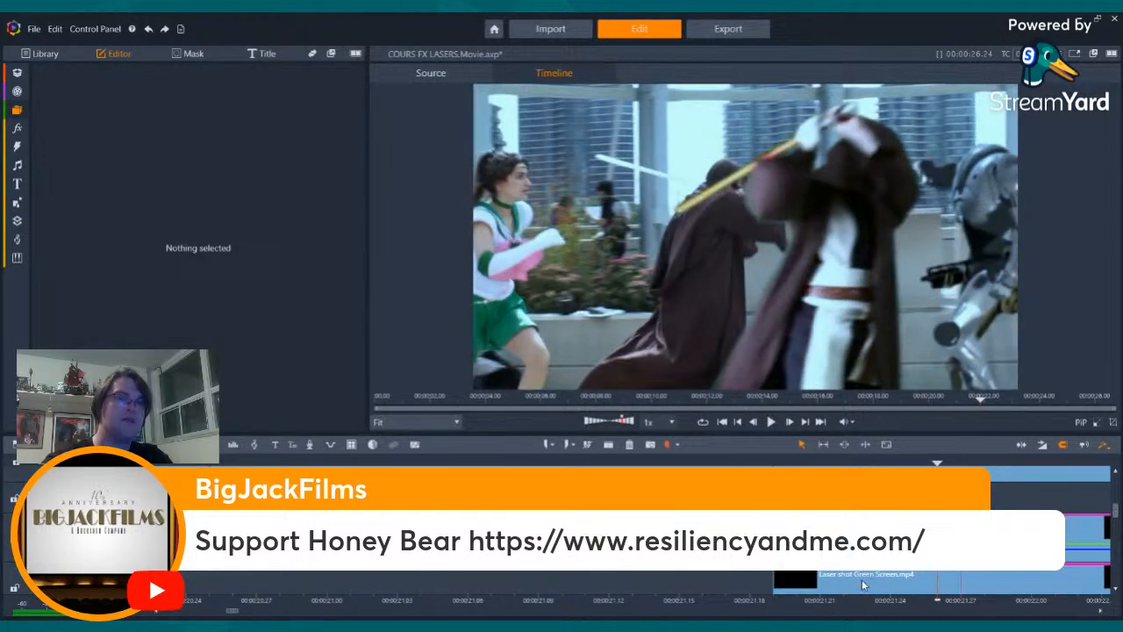
- Step across the cut between the stormtrooper squad and the hooded Jedi shot to examine the laser bolts
key(Left)
key(Left)
key(Left)
key(Left)
key(Left)
key(Left)
key(Left)
key(Left)
key(Left)
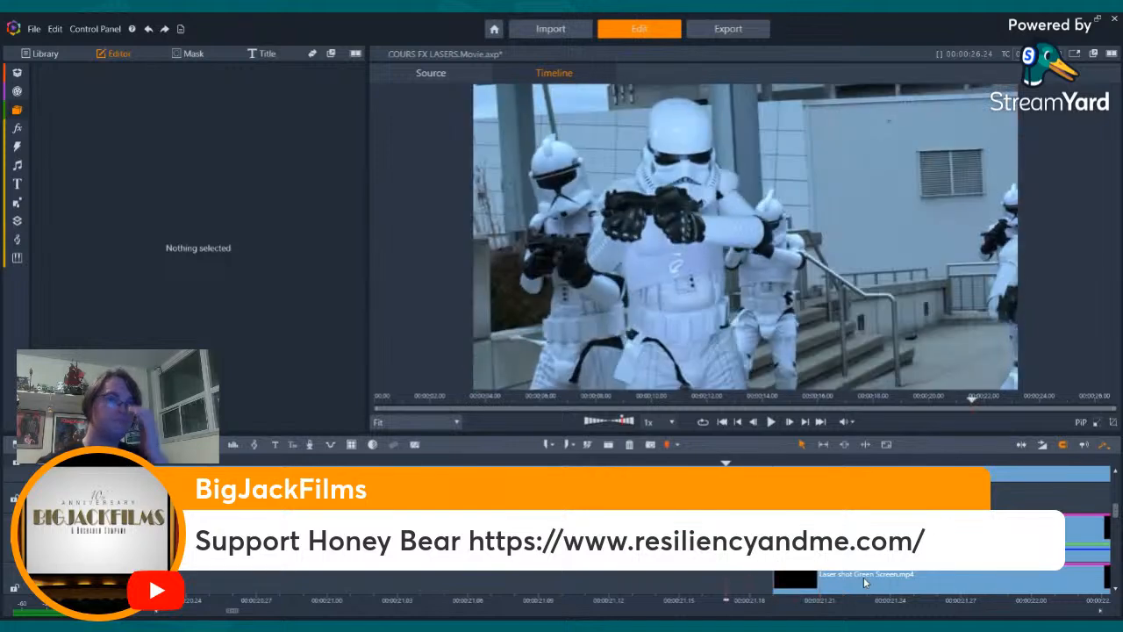
key(Right)
key(Right)
key(Right)
key(Right)
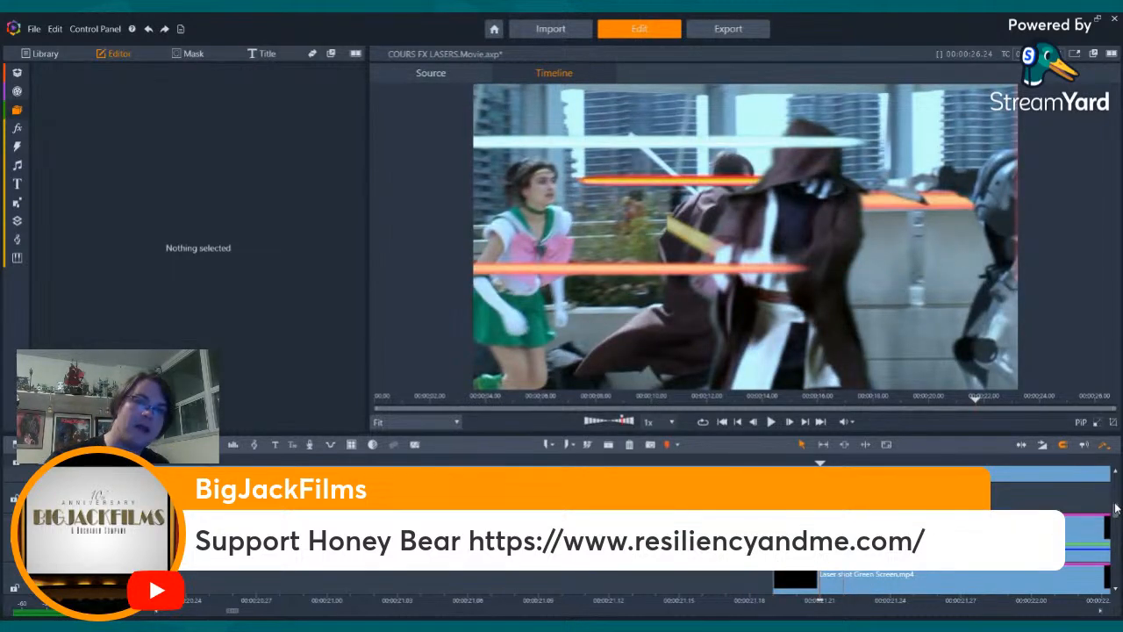
- Select the Super Battle Droid B2 Green Screen 3D clip and step forward through the hooded Jedi shot
scroll(1116, 509, down, 2)
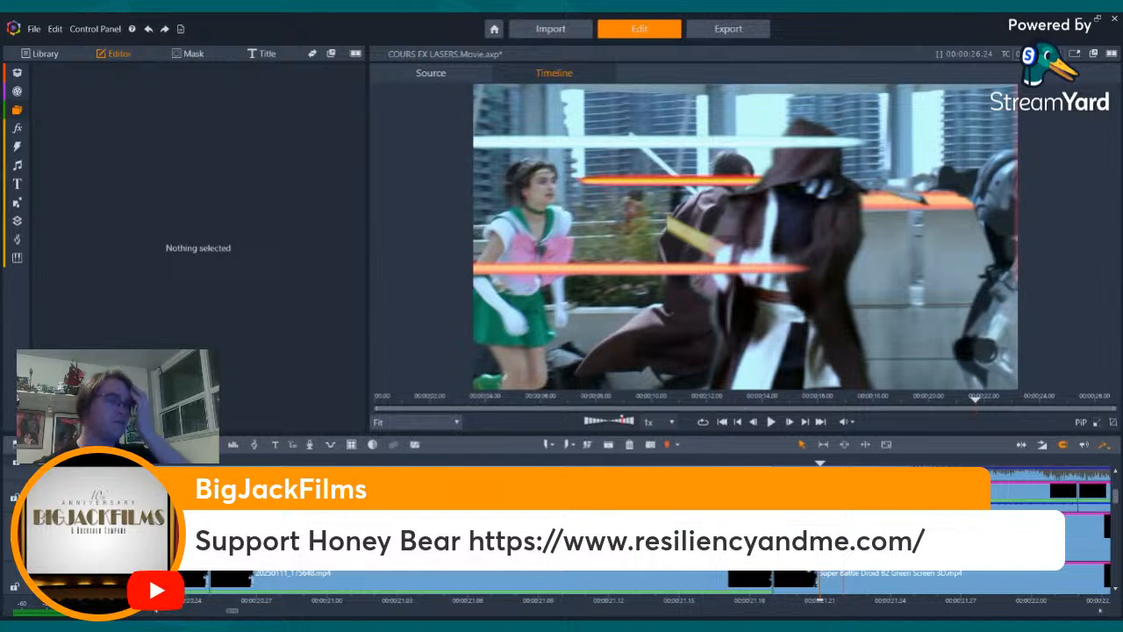
click(890, 580)
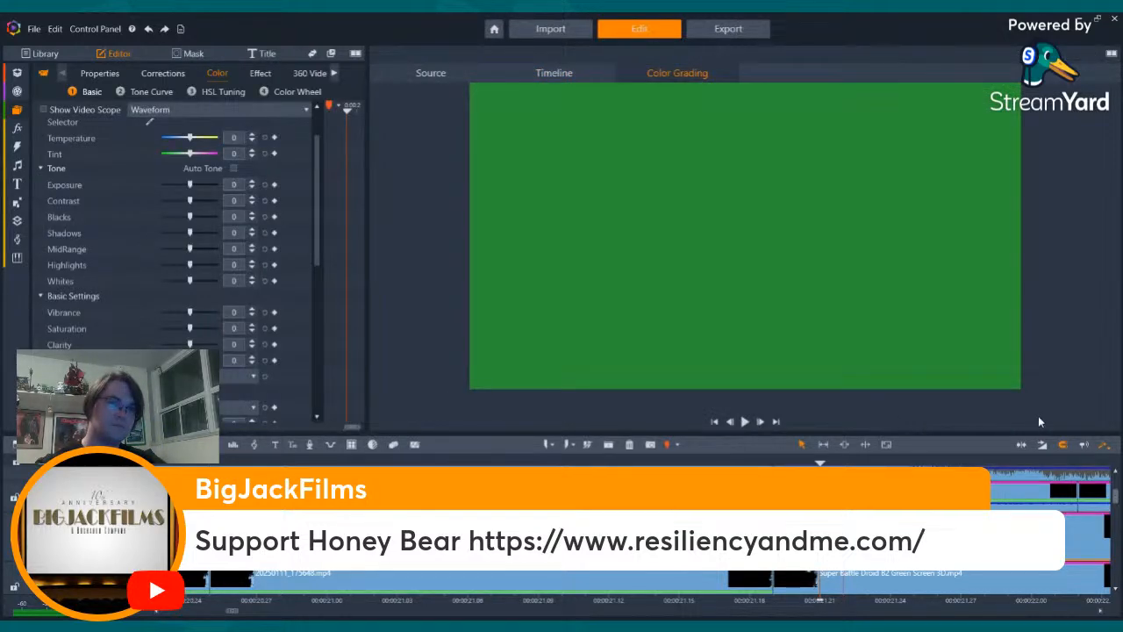
key(Right)
key(Right)
key(Right)
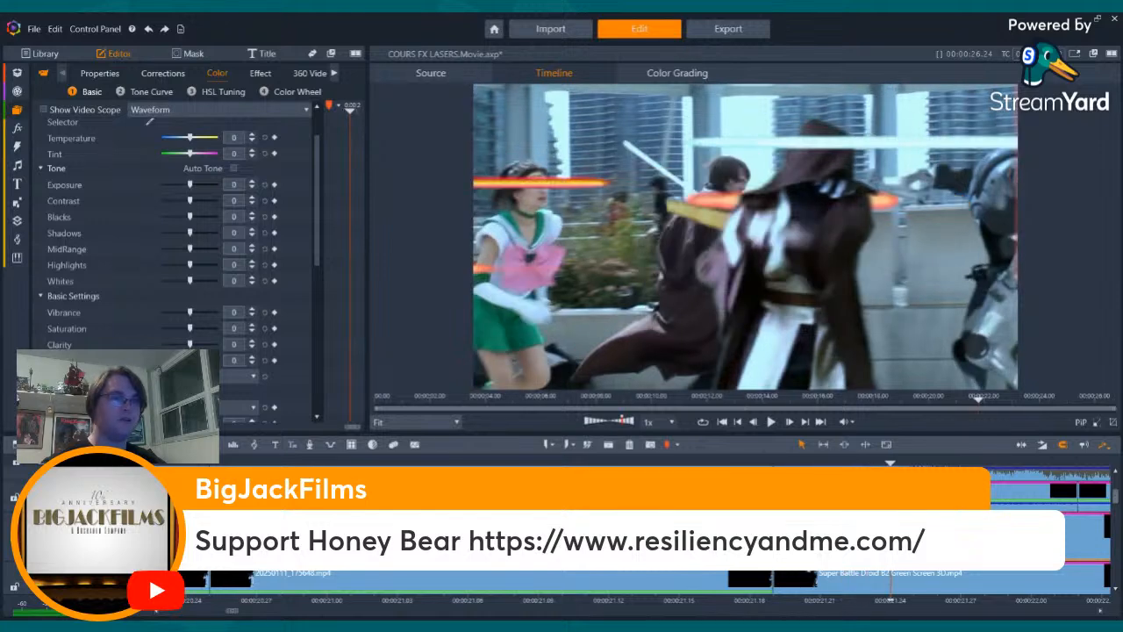
key(Right)
key(Right)
key(Right)
key(Right)
key(Right)
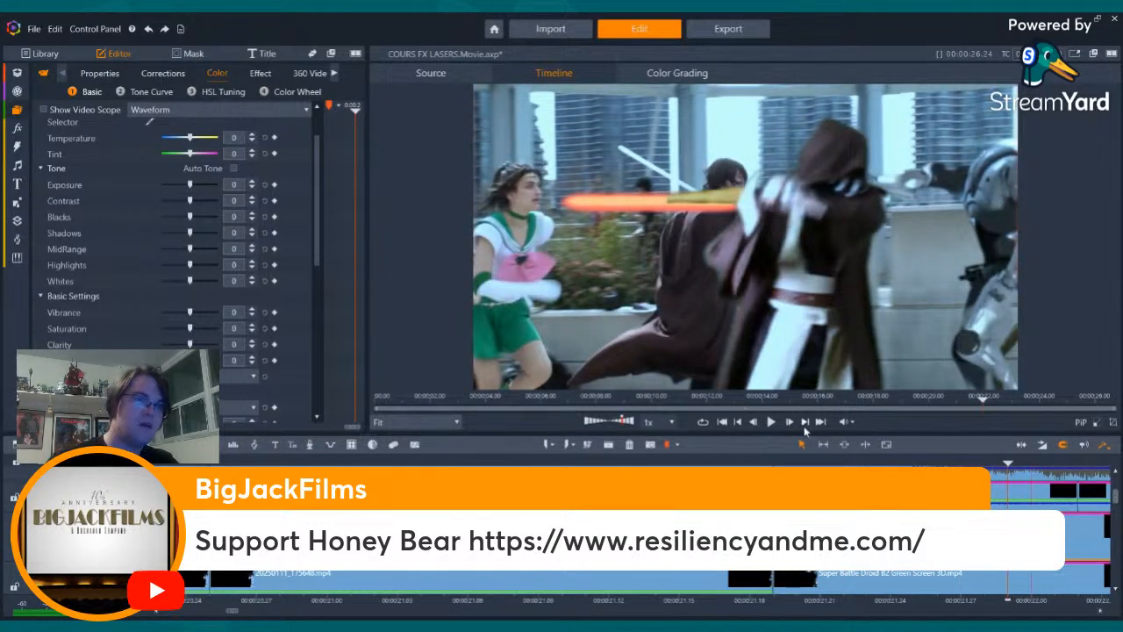
- Skip forward cut by cut through the following shots to the end of the movie to review their effects
click(804, 425)
click(804, 424)
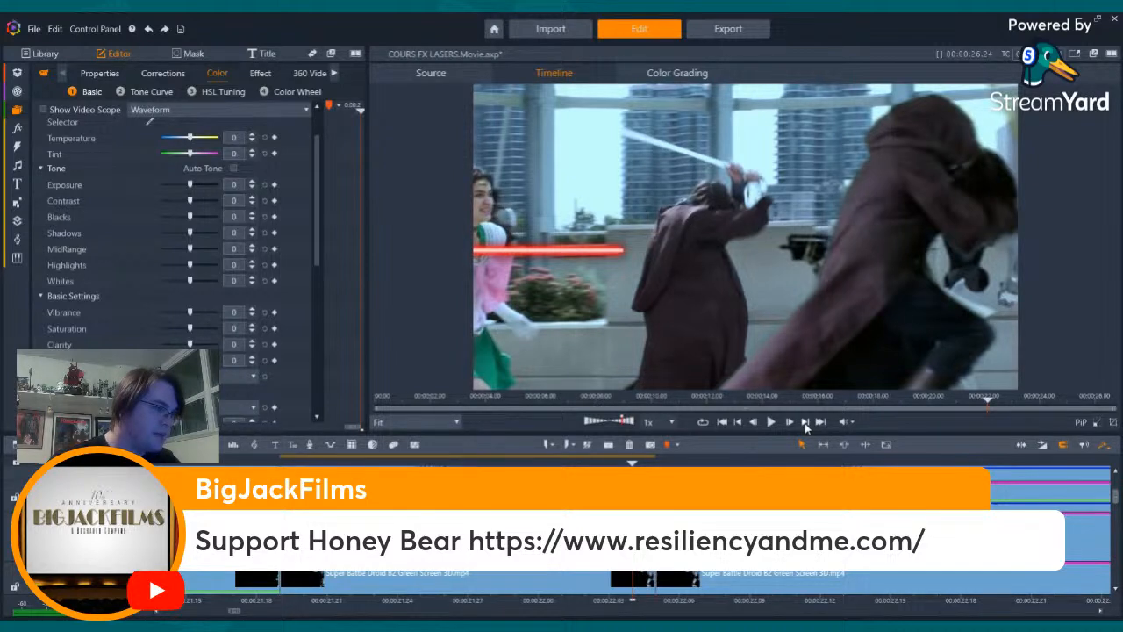
click(804, 425)
click(804, 425)
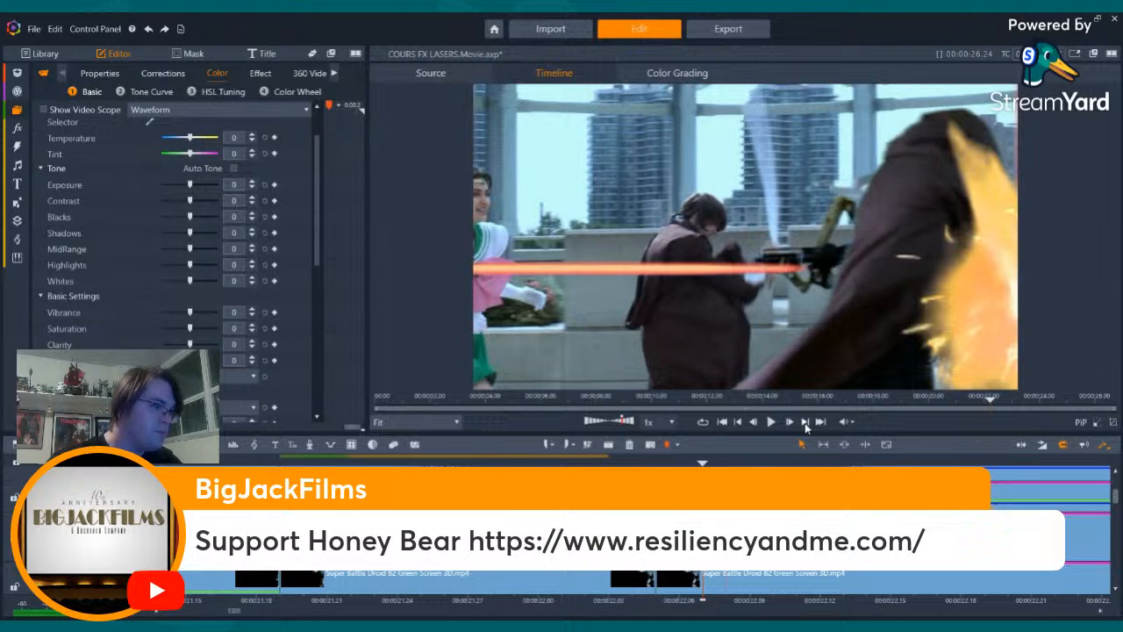
click(805, 425)
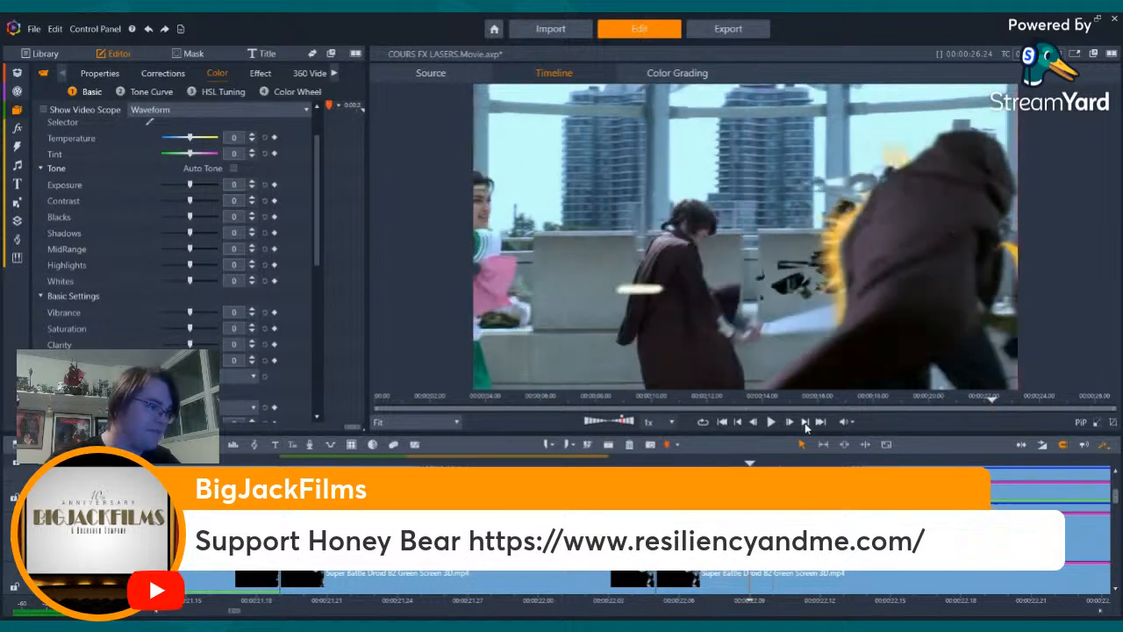
click(804, 425)
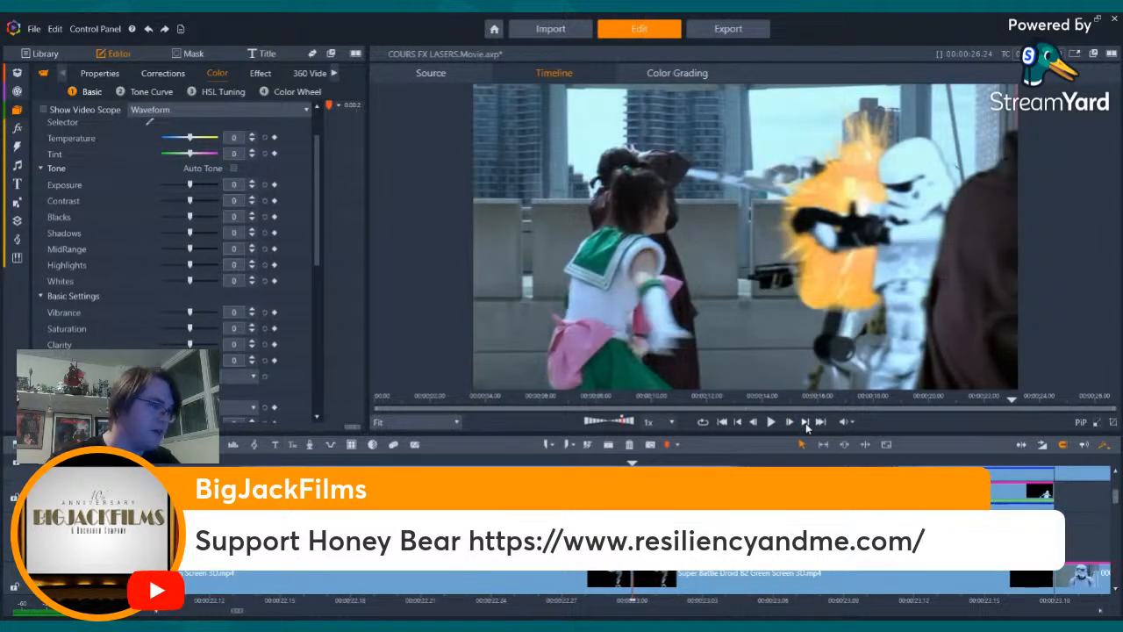
click(806, 423)
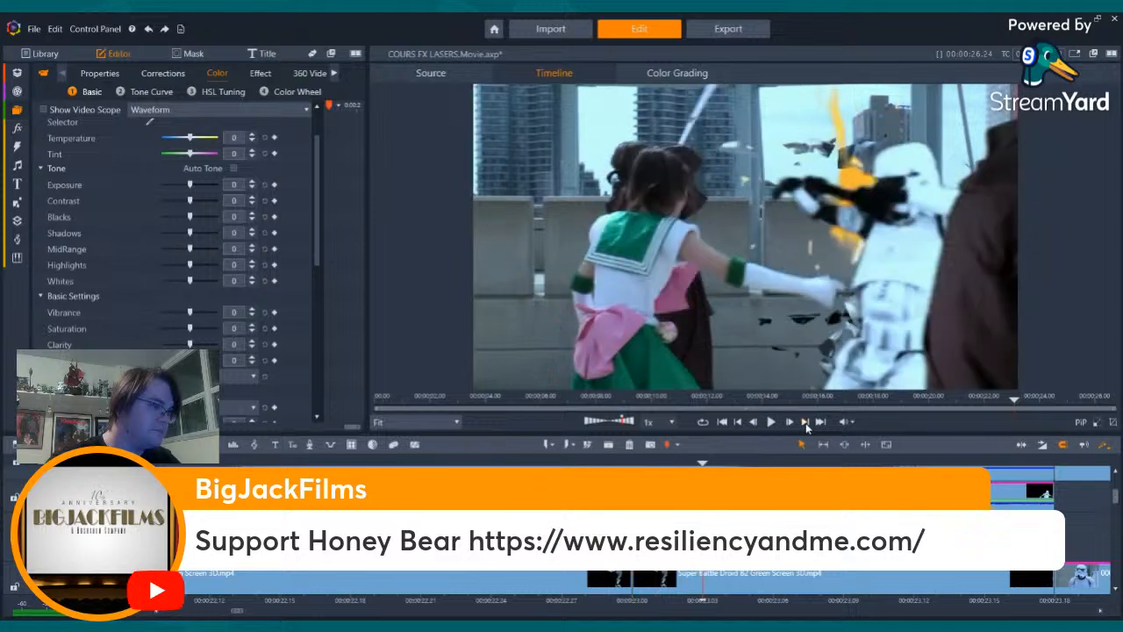
click(805, 423)
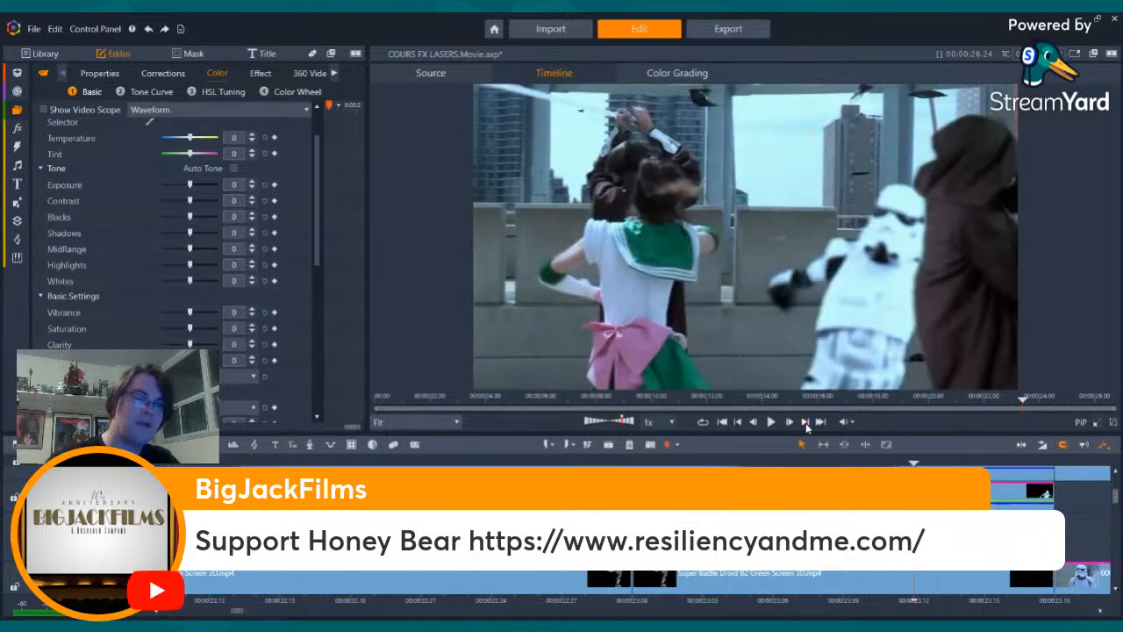
click(806, 423)
click(806, 423)
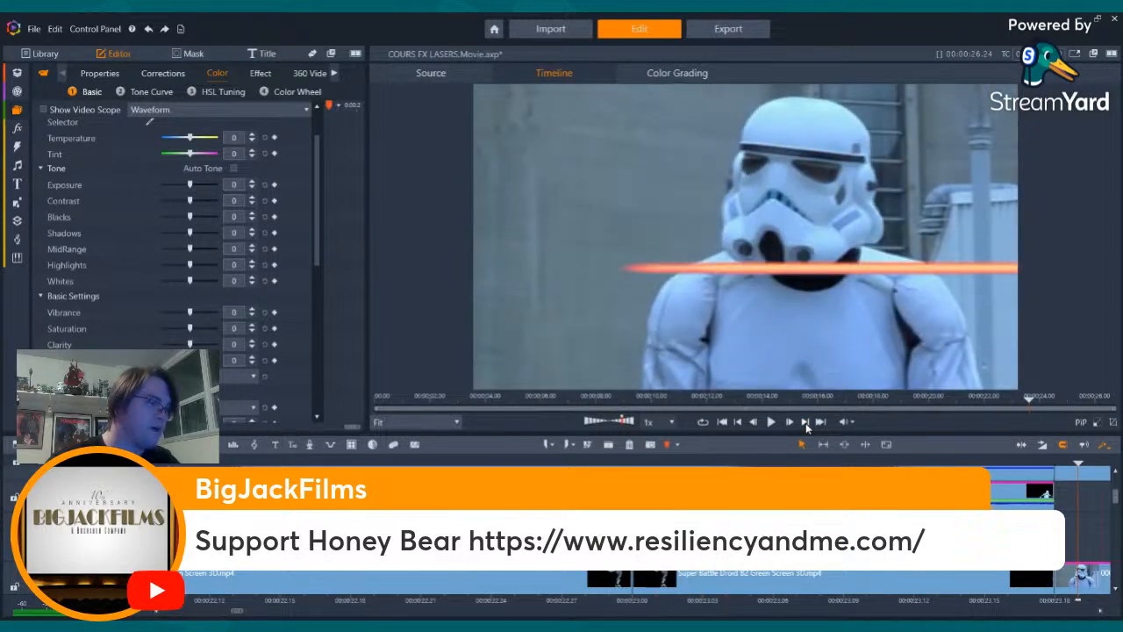
click(805, 423)
click(806, 423)
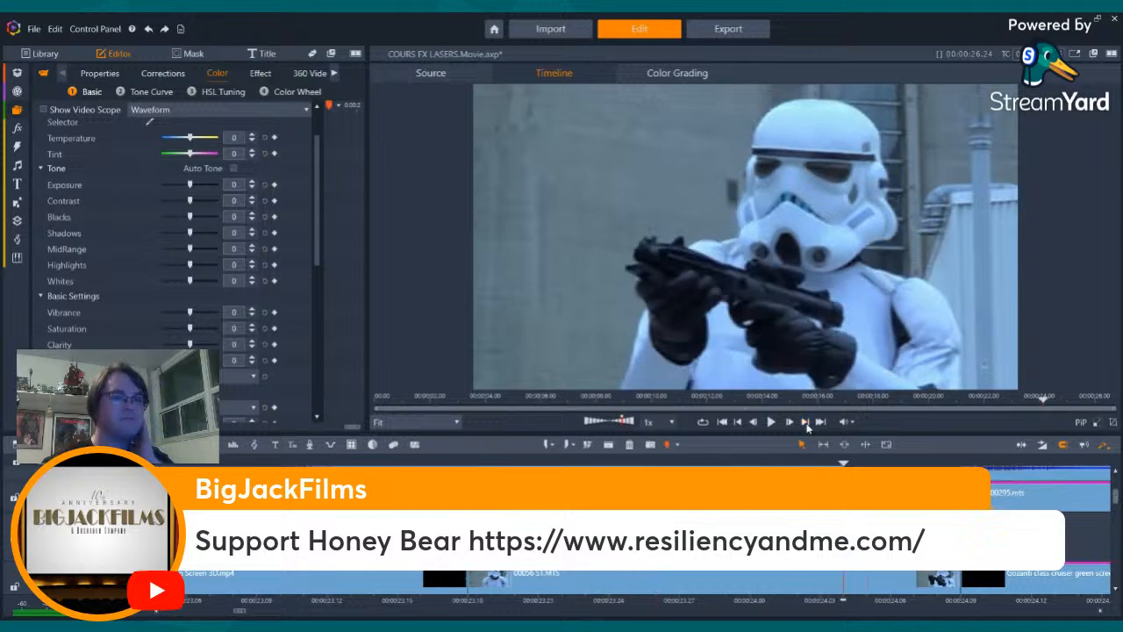
click(805, 423)
click(805, 423)
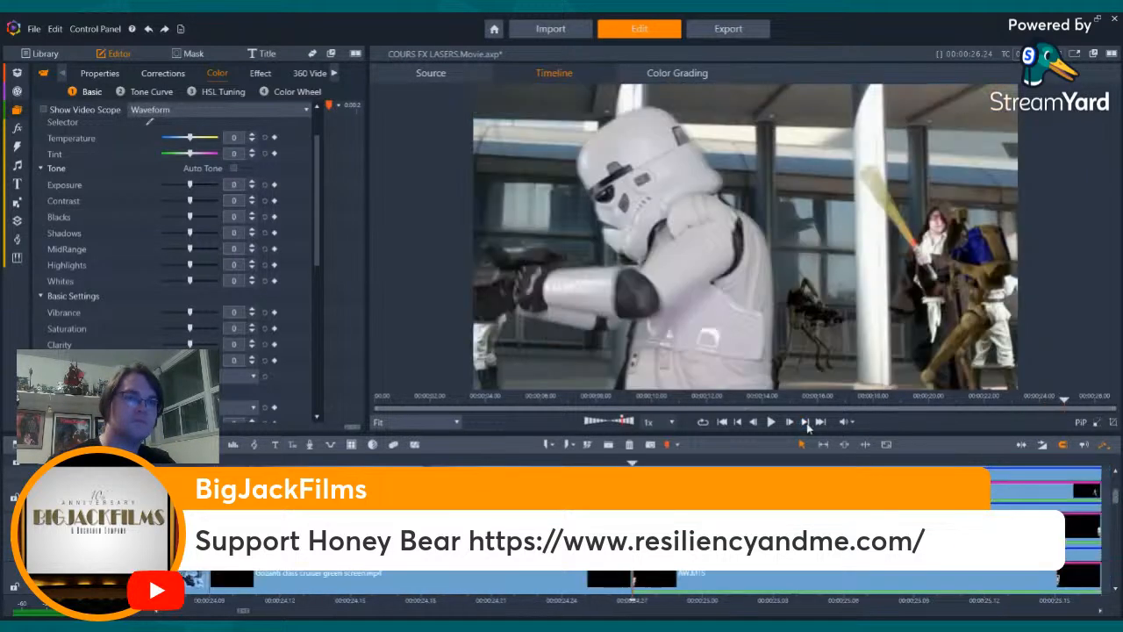
click(805, 423)
click(806, 423)
click(805, 423)
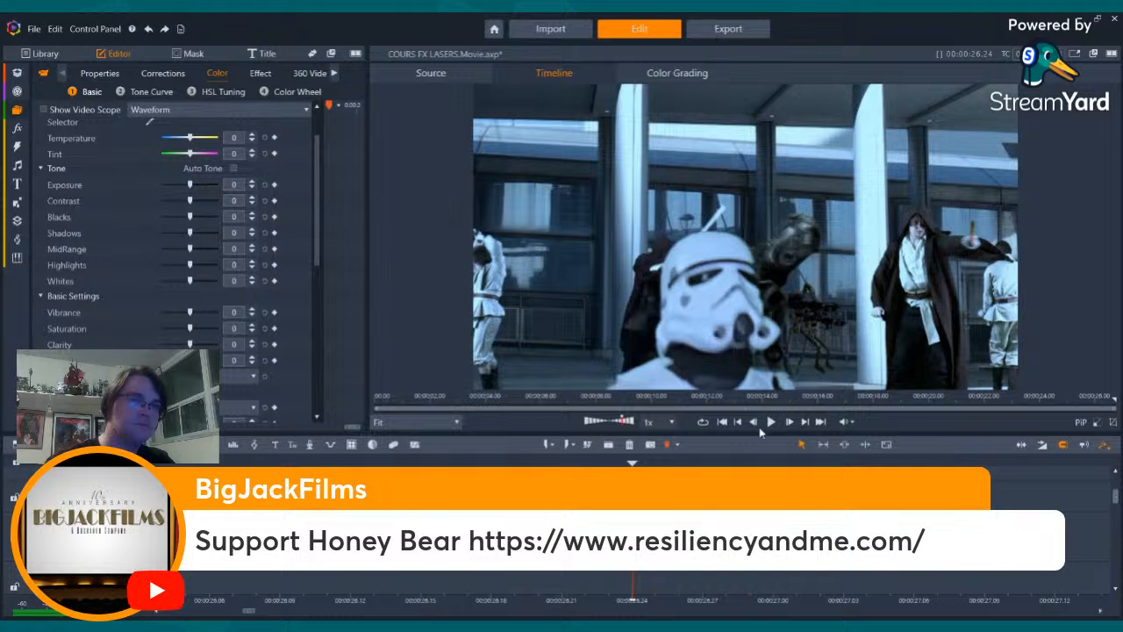
- Return to the first frame of the QA1 shot and step through the frames around its opening cut
click(737, 422)
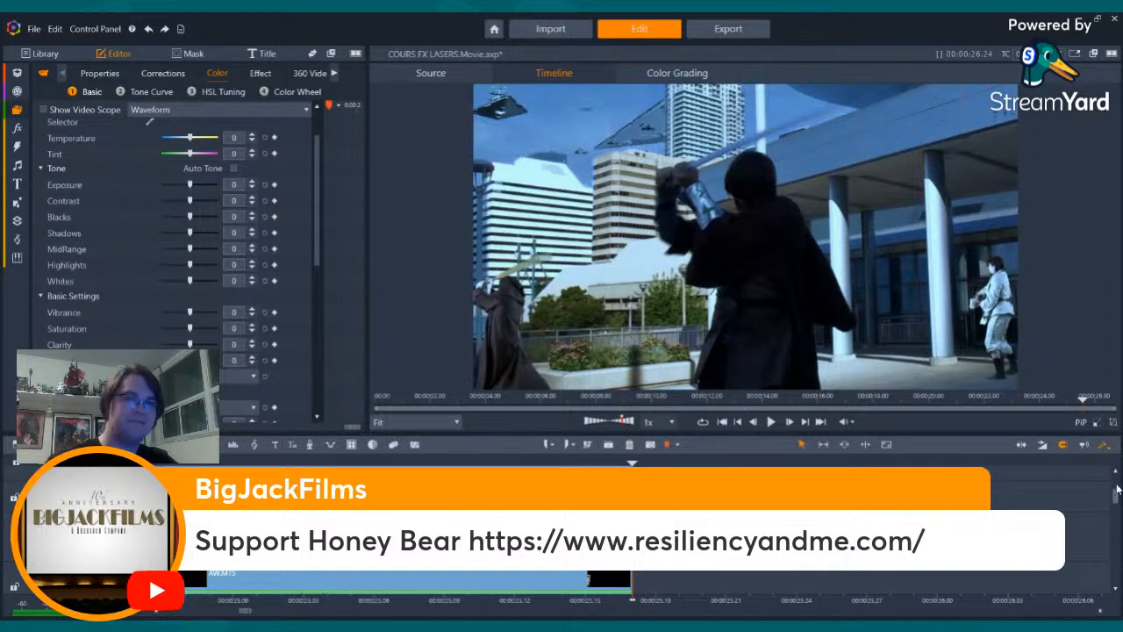
drag(1116, 500, 1114, 486)
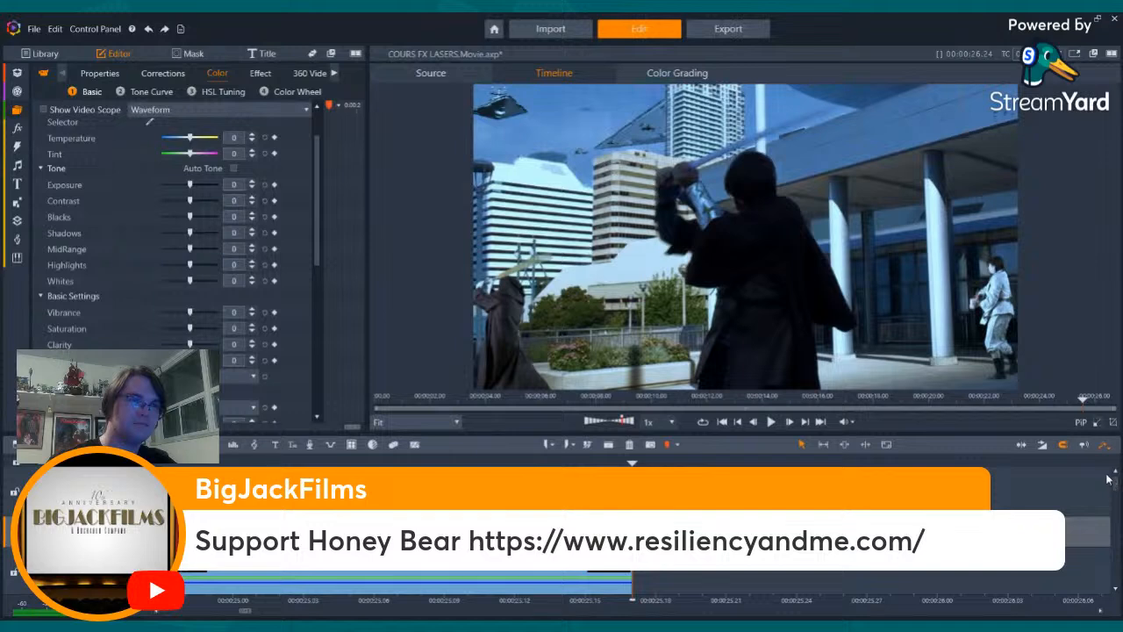
key(Right)
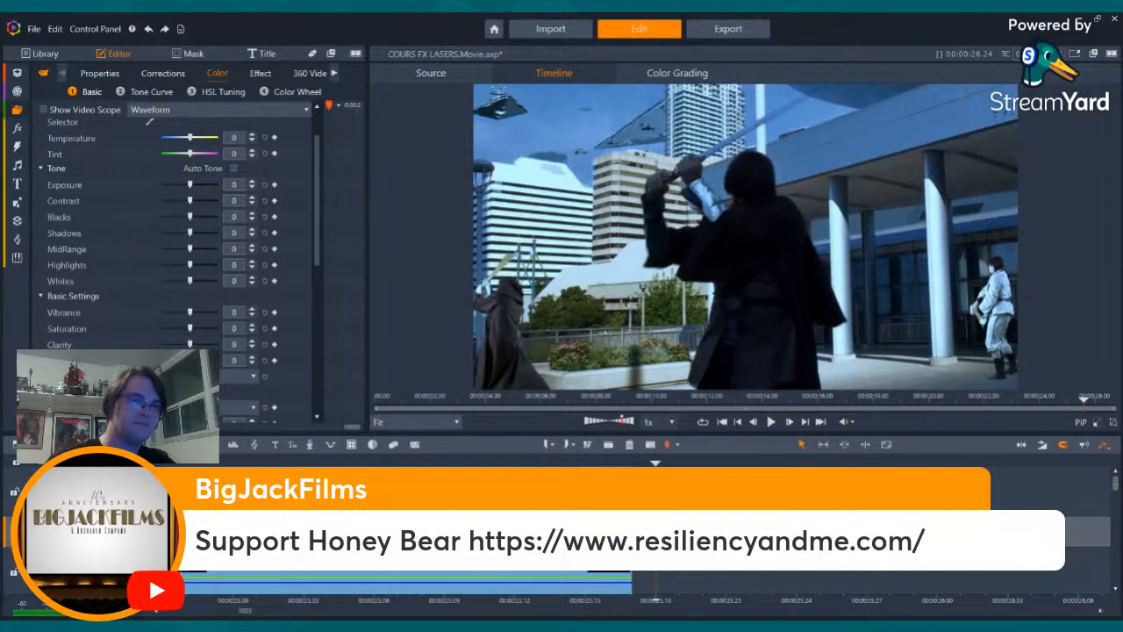
key(Left)
key(Left)
key(Left)
key(Left)
key(Right)
key(Right)
key(Right)
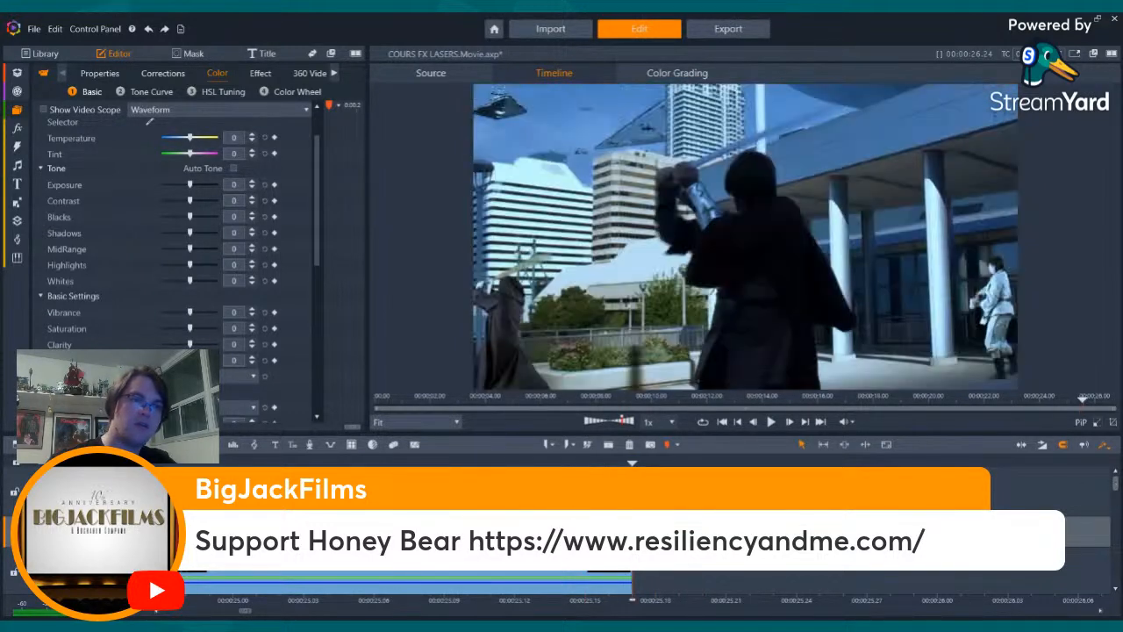
- Select the overlay clip above the QA1 shot and step forward through the hooded Jedi frames to the stormtrooper
drag(1111, 481, 1116, 509)
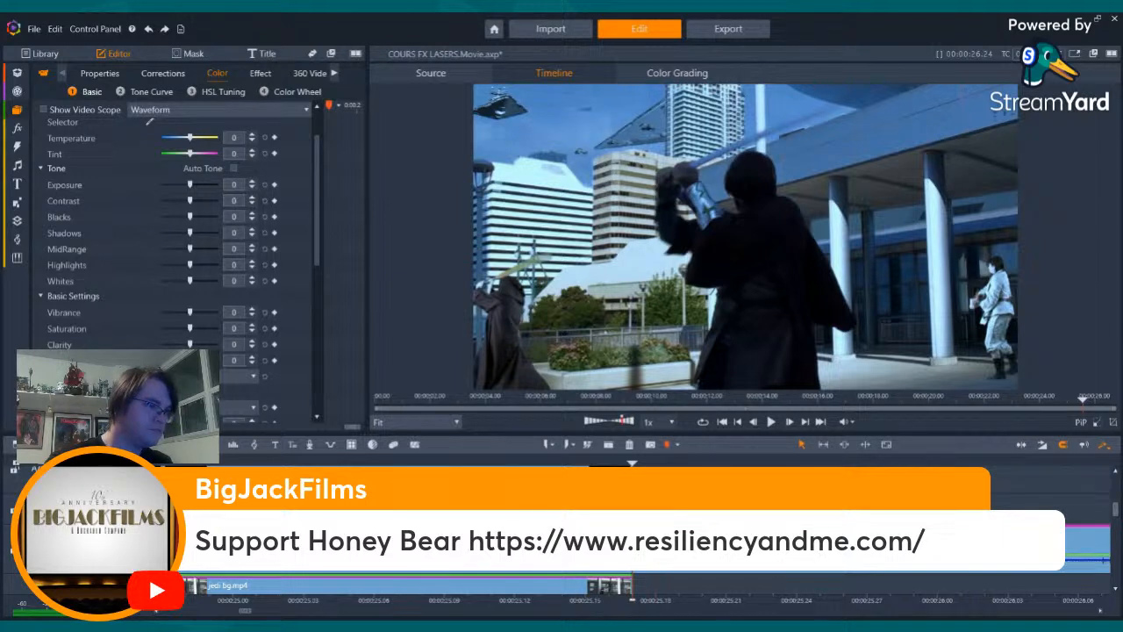
click(998, 503)
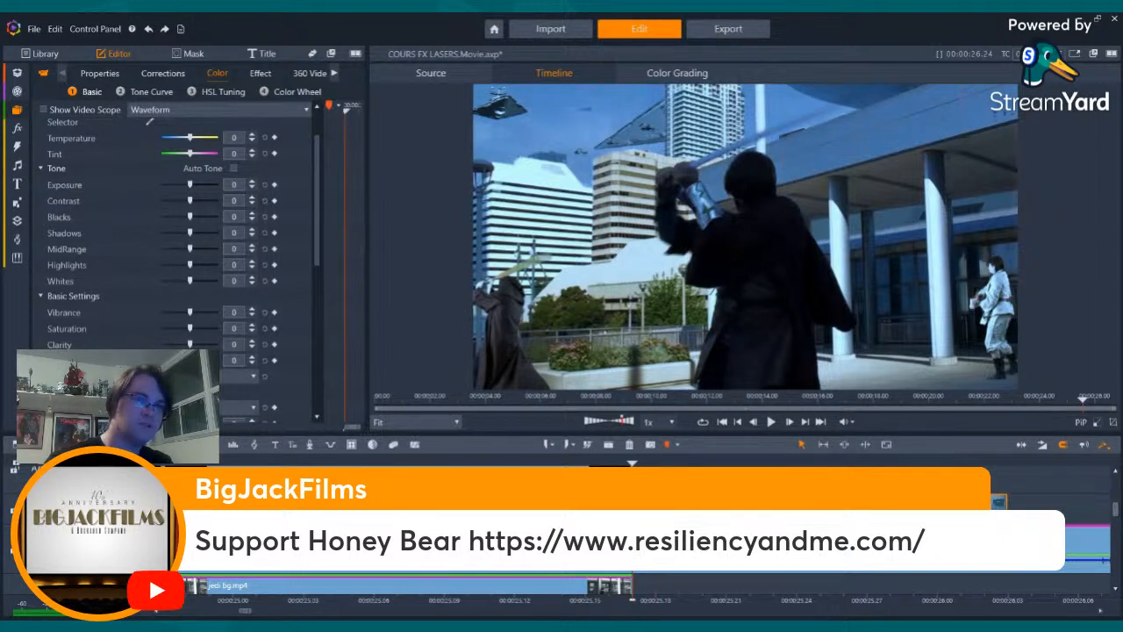
key(Right)
key(Right)
key(Right)
key(Right)
key(Right)
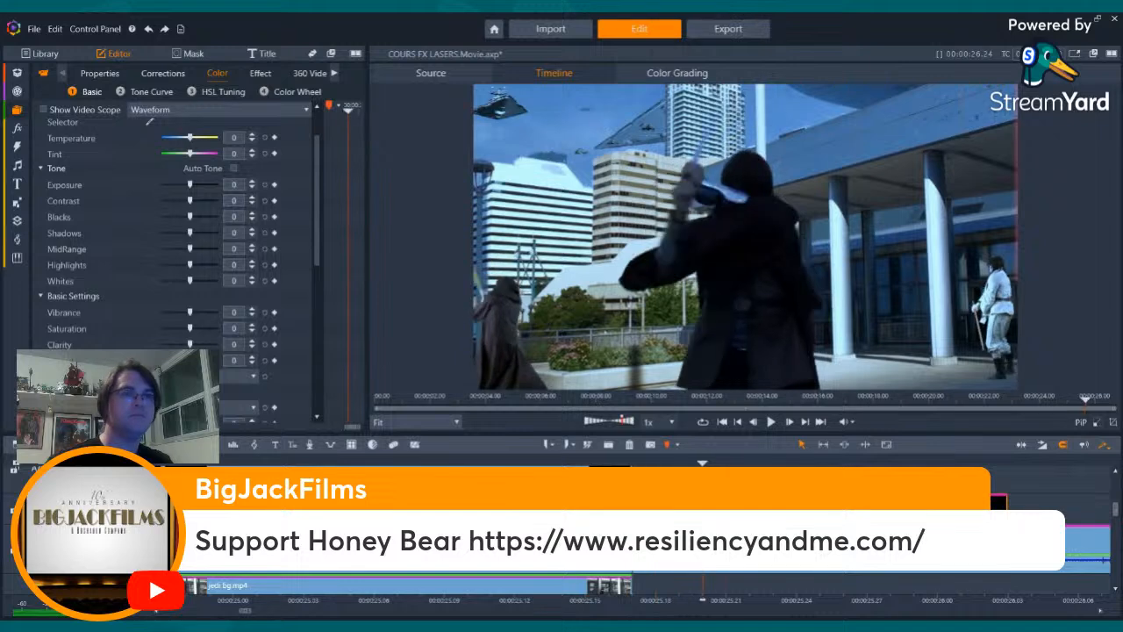
key(Right)
key(Right)
key(Right)
key(Right)
key(Right)
key(Right)
key(Right)
key(Right)
key(Right)
key(Right)
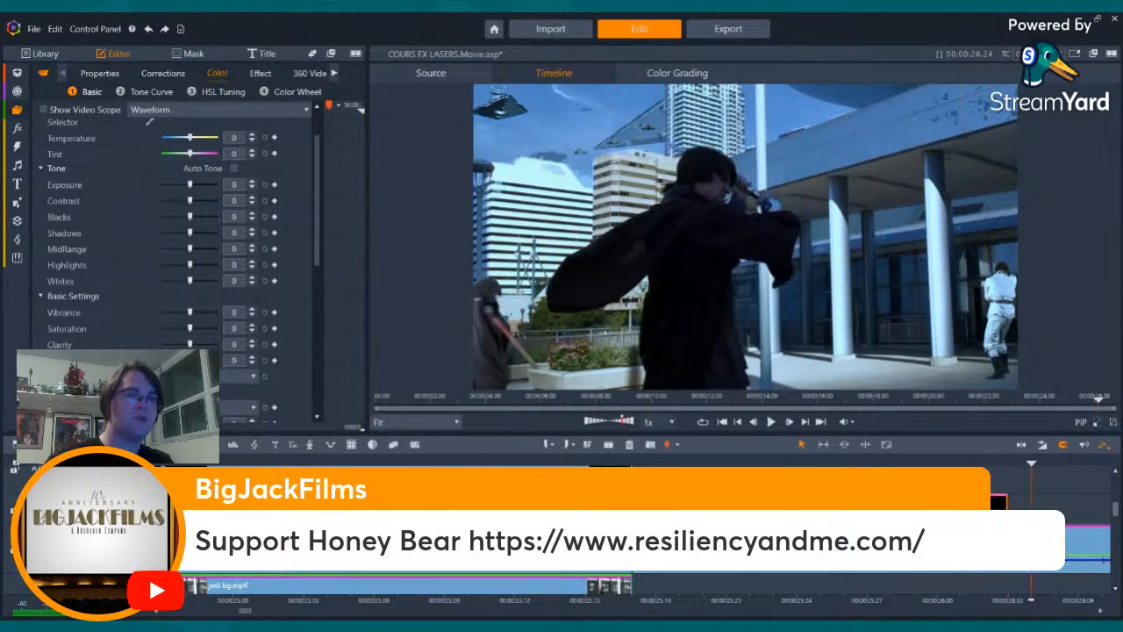
key(Right)
key(Right)
key(Right)
key(Right)
key(Right)
key(Right)
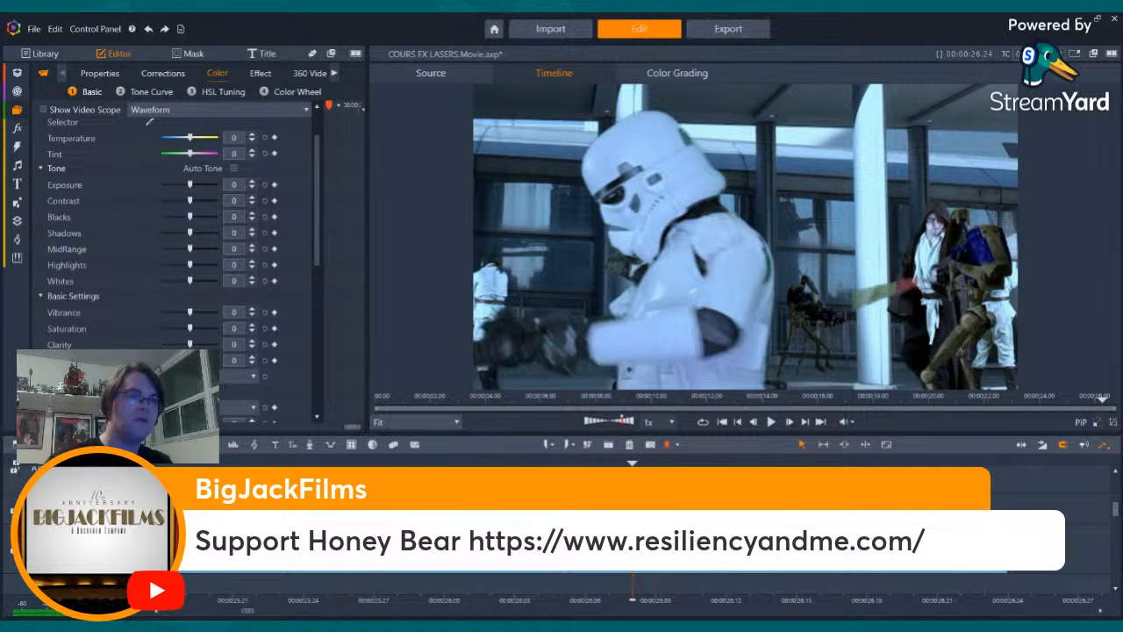
- Step back before the cut to the stormtrooper and play through towards the end of the shot
key(Left)
key(Left)
key(Left)
key(Left)
key(Left)
key(Left)
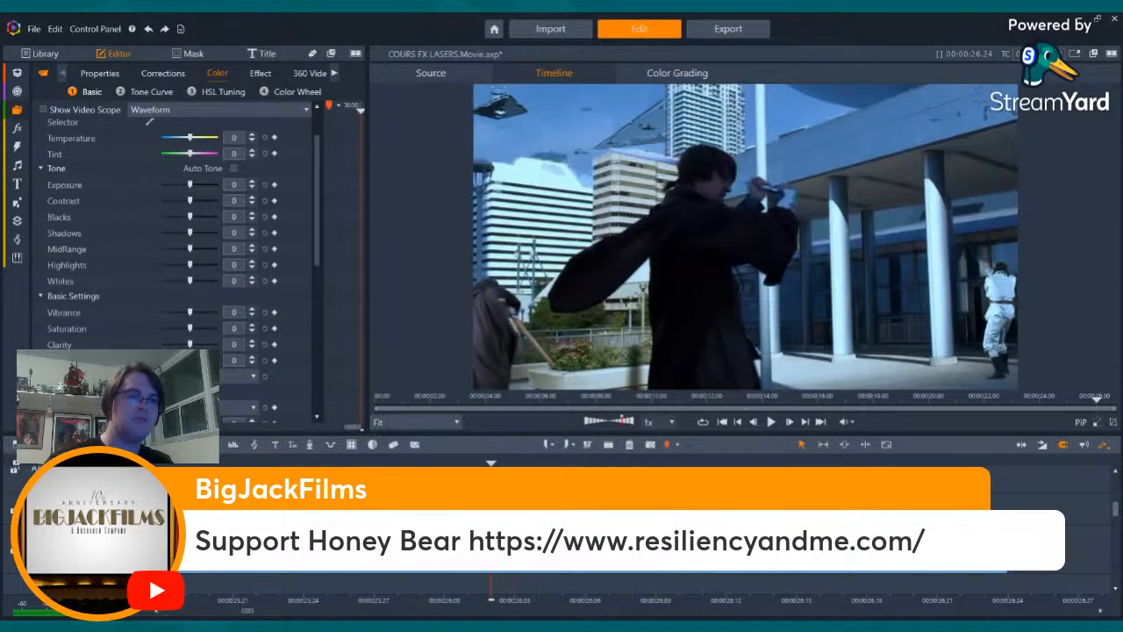
key(space)
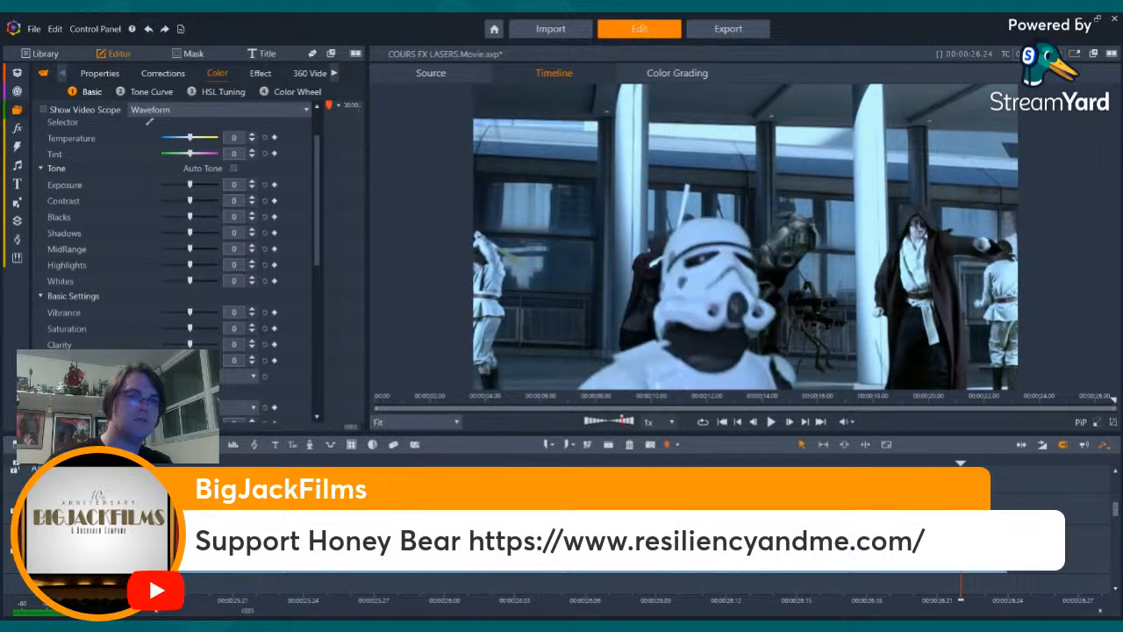
key(Right)
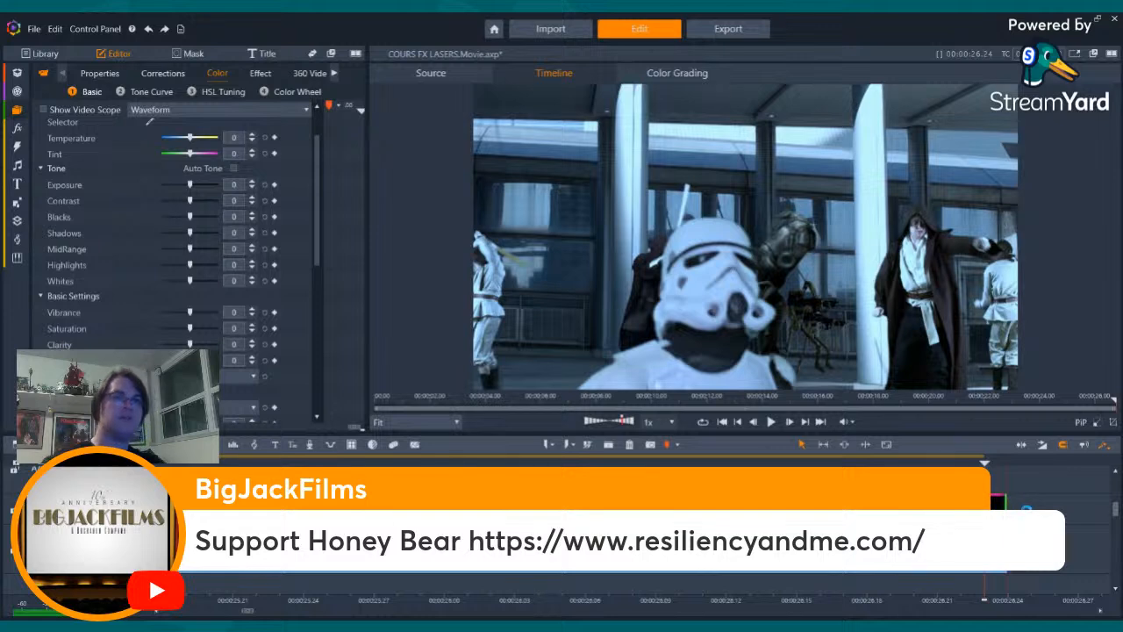
- Step back to the stormtrooper's first frames and forward again to the last ones to examine the laser bolts
key(Left)
key(Left)
key(Left)
key(Left)
key(Left)
key(Left)
key(Left)
key(Left)
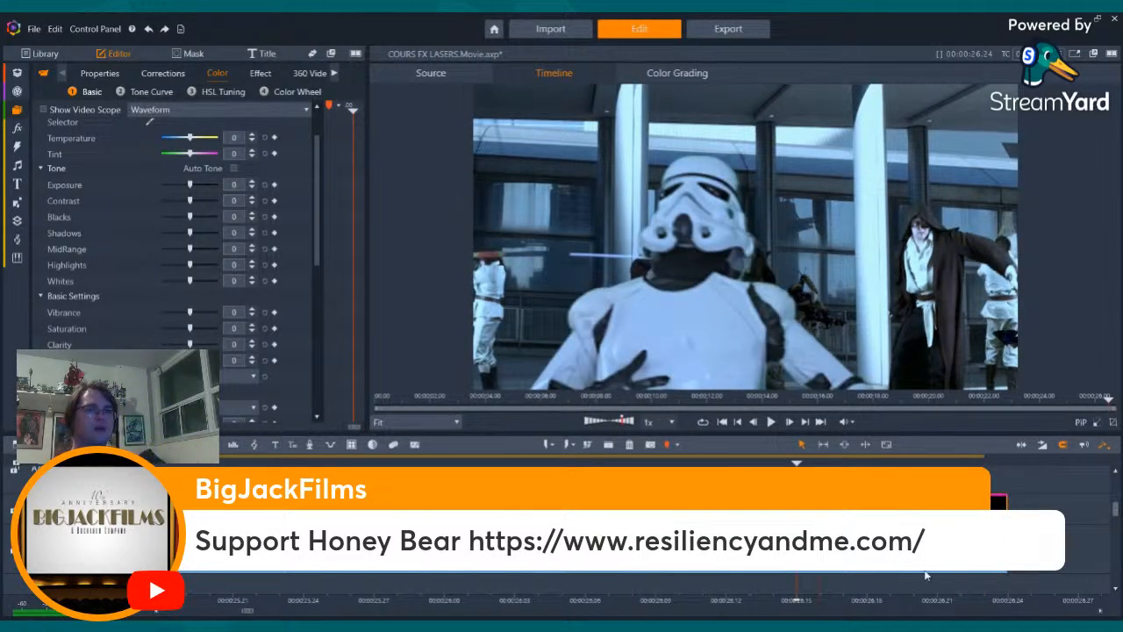
key(Left)
key(Left)
key(Left)
key(Left)
key(Left)
key(Left)
key(Left)
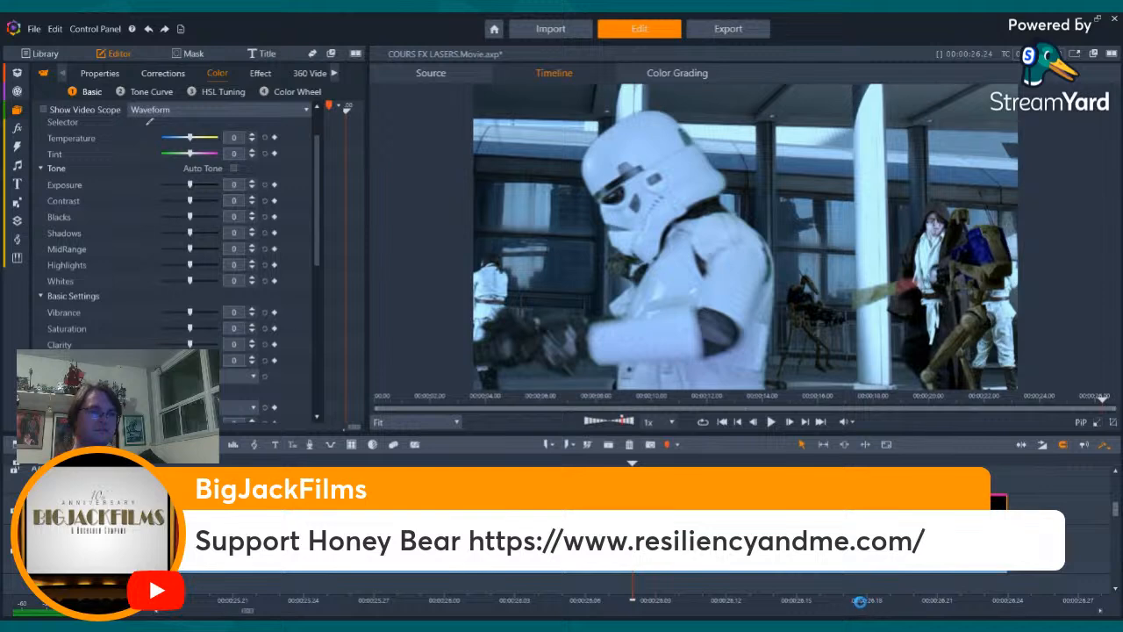
drag(860, 601, 849, 602)
key(Right)
key(Right)
key(Right)
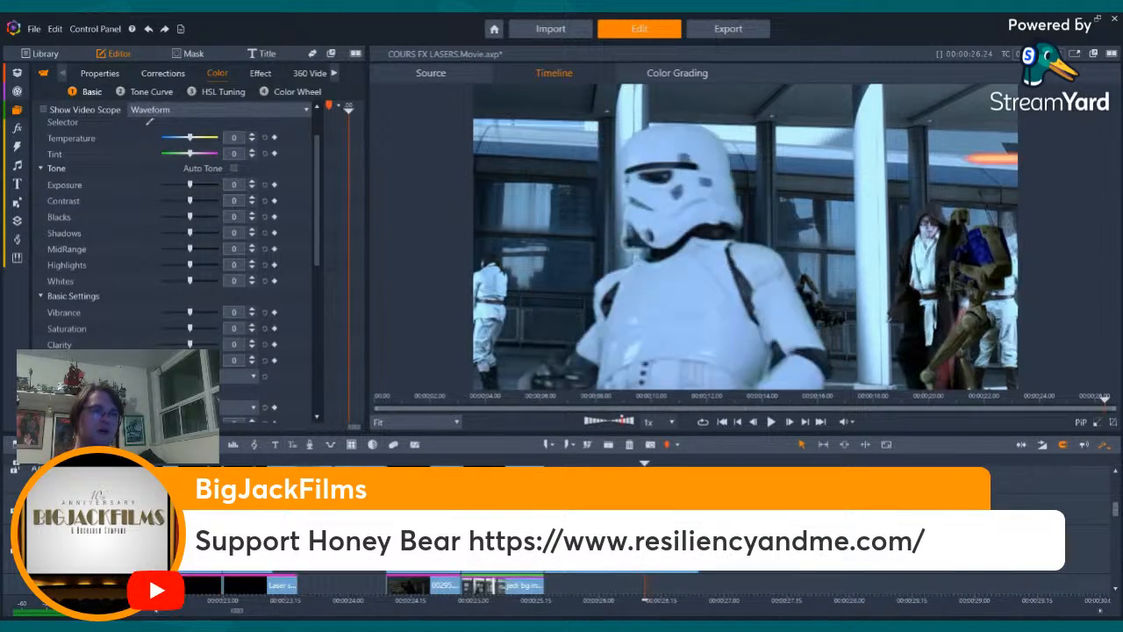
key(Right)
key(Right)
key(Right)
key(Right)
key(Right)
key(Right)
key(Right)
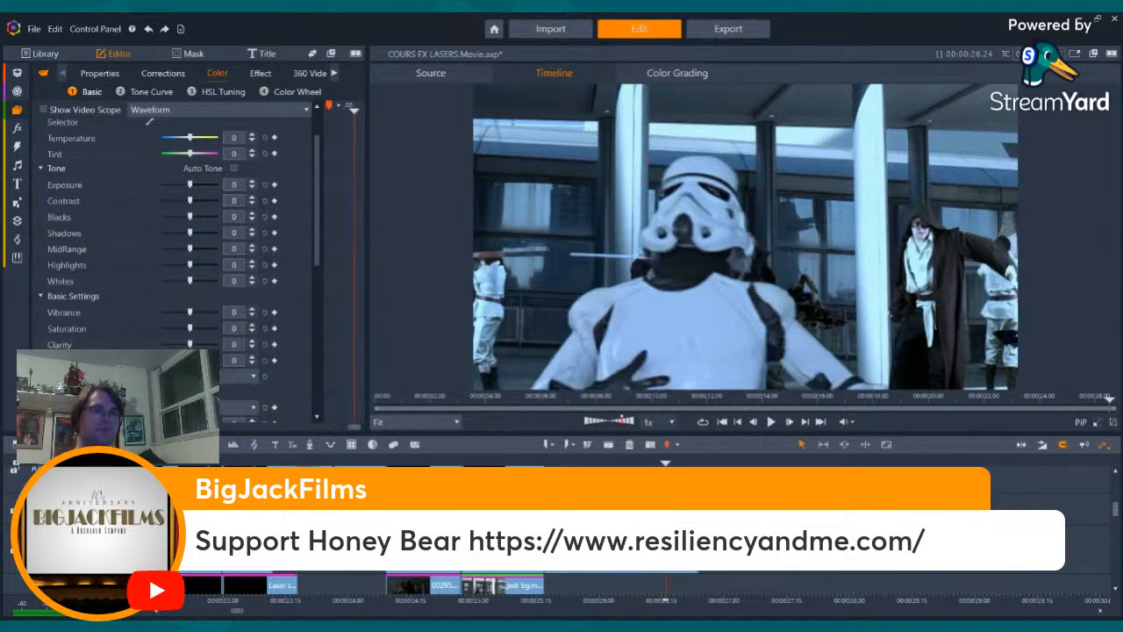
key(Right)
key(Right)
key(Right)
key(Right)
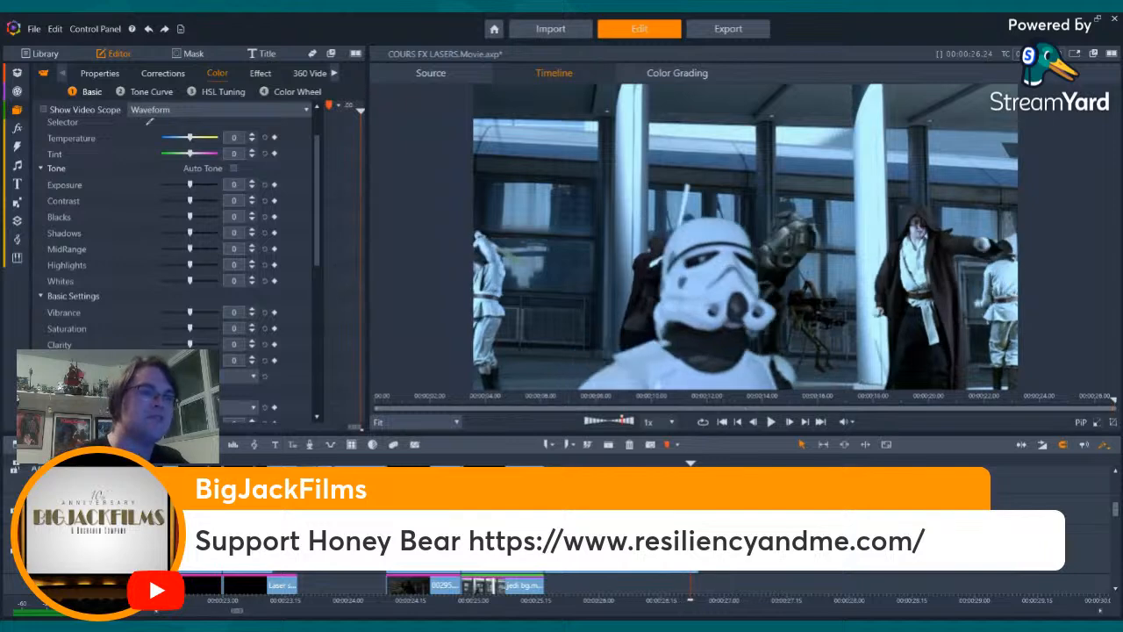
- Step back to the stormtrooper's turn and forward past the orange bolt to compare it with his reaction
key(Left)
key(Left)
key(Left)
key(Left)
key(Left)
key(Left)
key(Left)
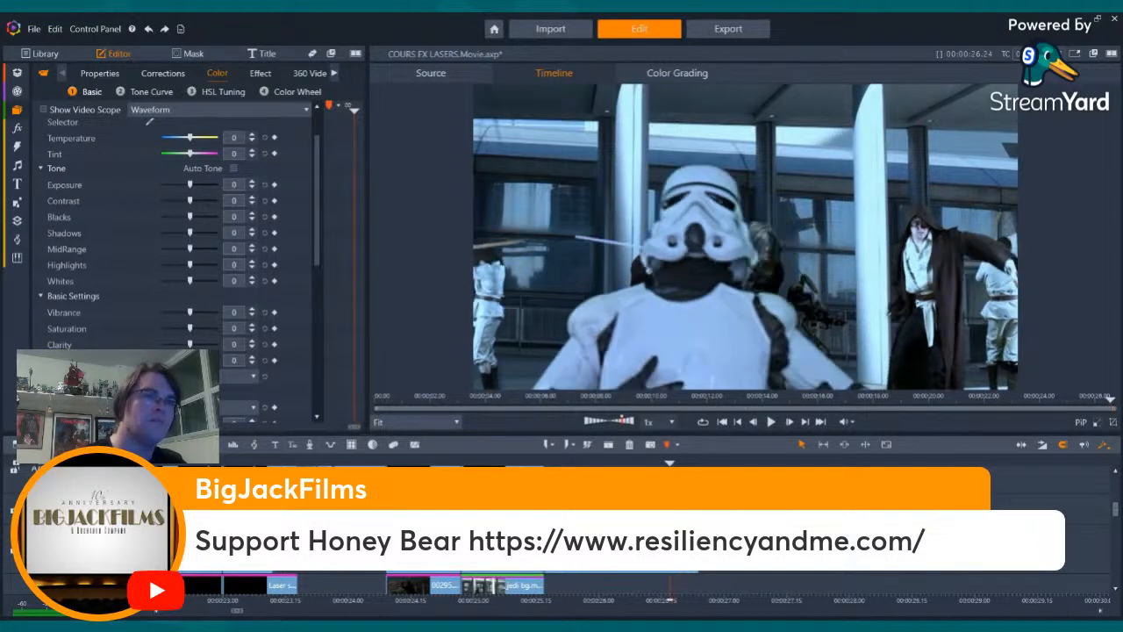
key(Left)
key(Left)
key(Left)
key(Left)
key(Left)
key(Left)
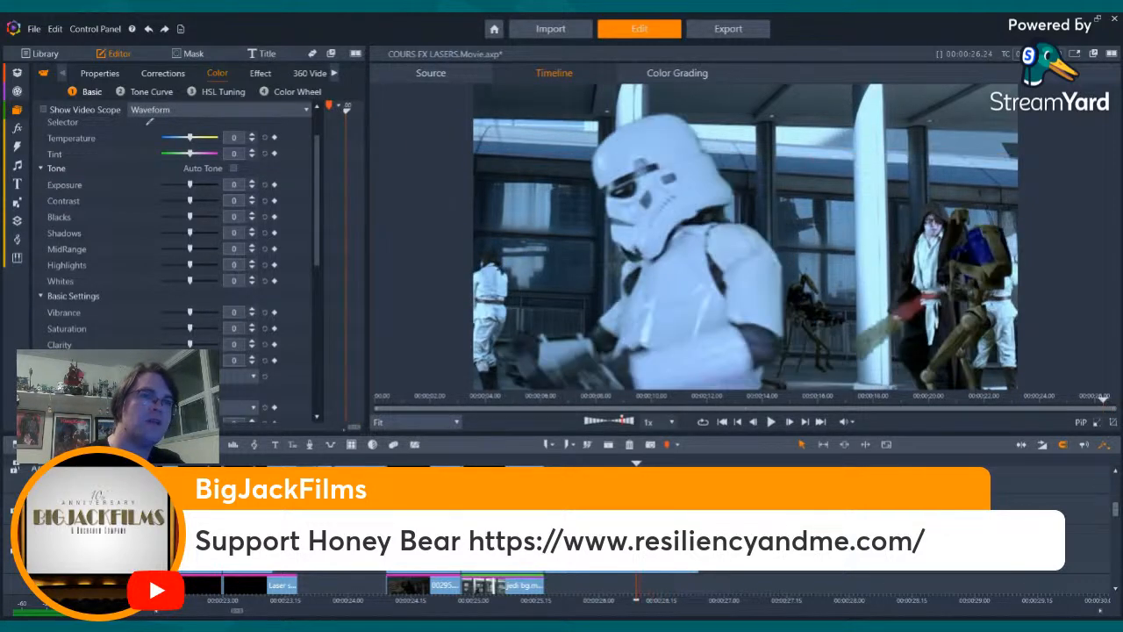
key(Right)
key(Right)
key(Right)
key(Right)
key(Right)
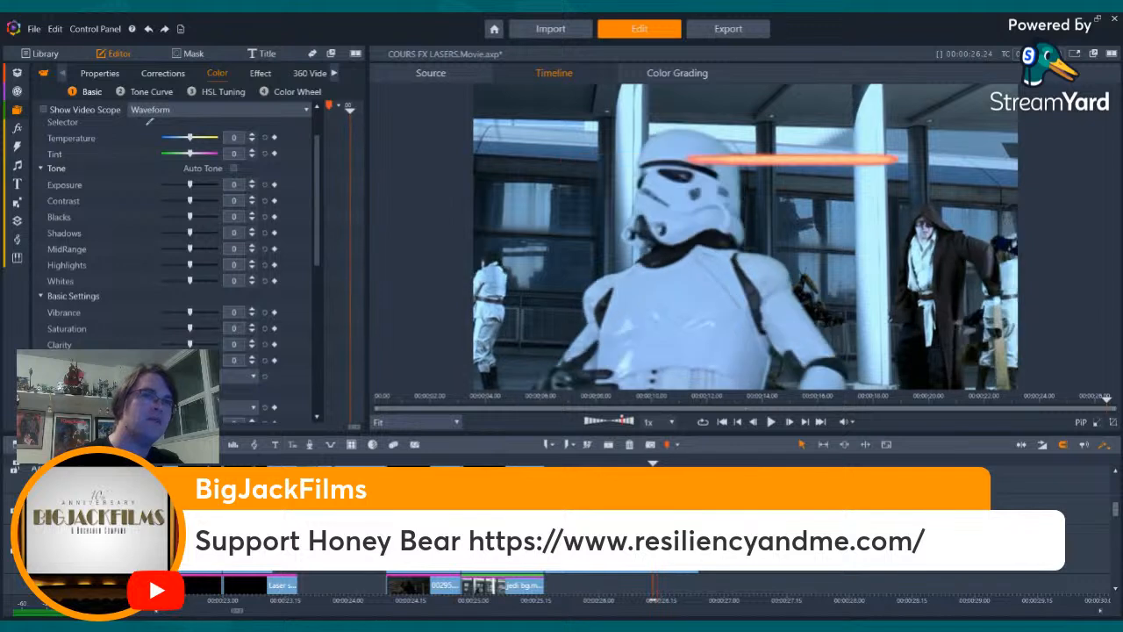
key(Right)
key(Right)
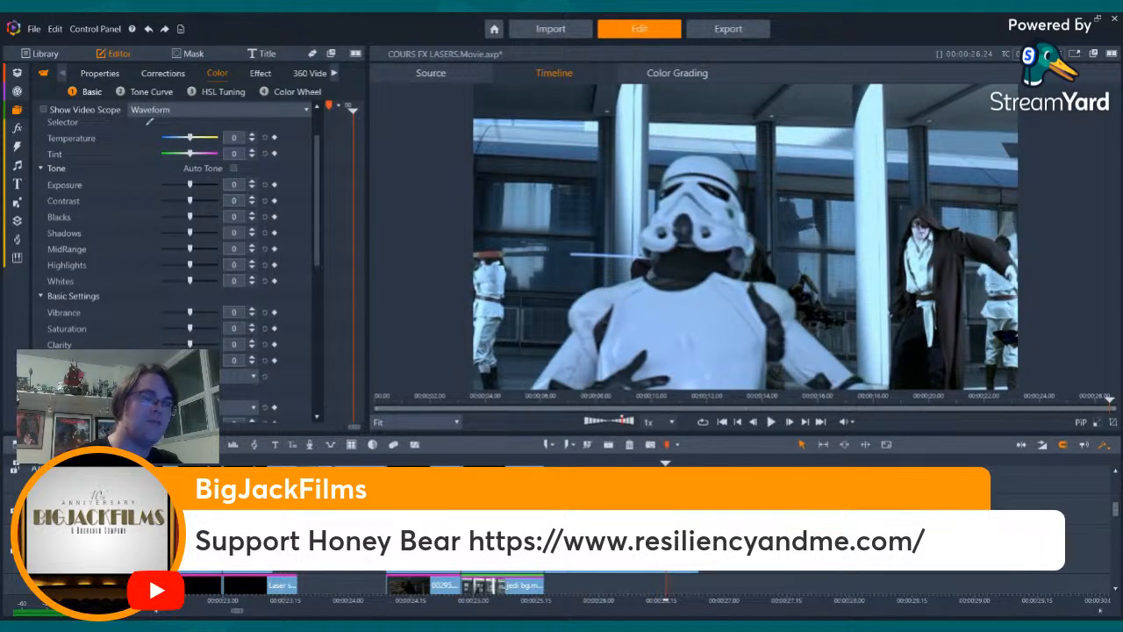
- Split the overlay clip that runs past the QA1 shot exactly at the shot's end
click(974, 600)
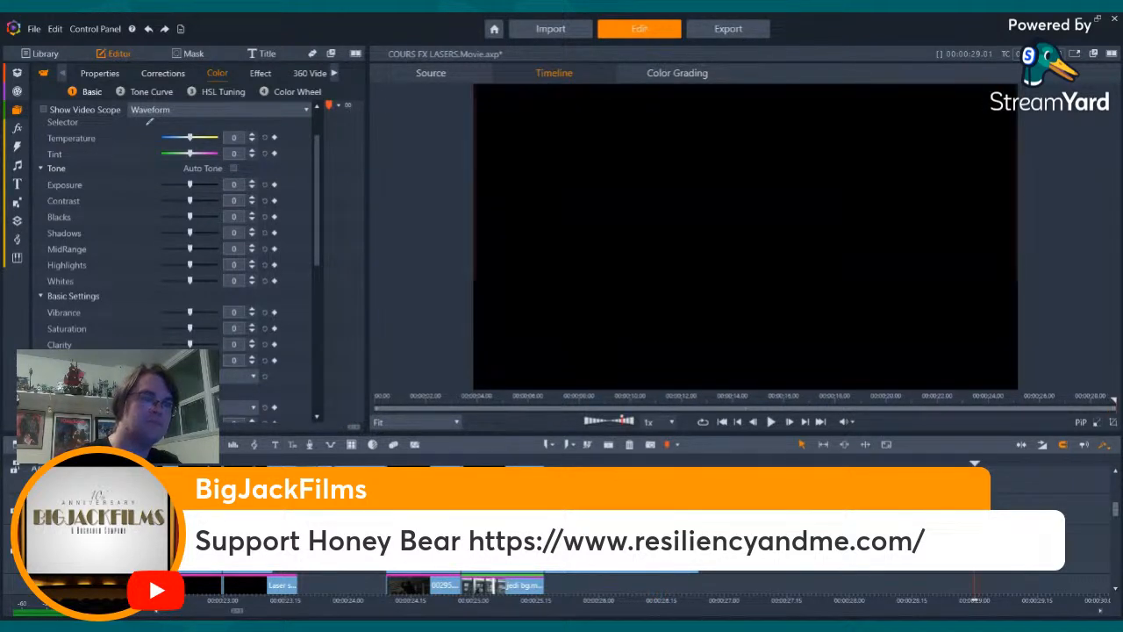
key(Left)
key(Left)
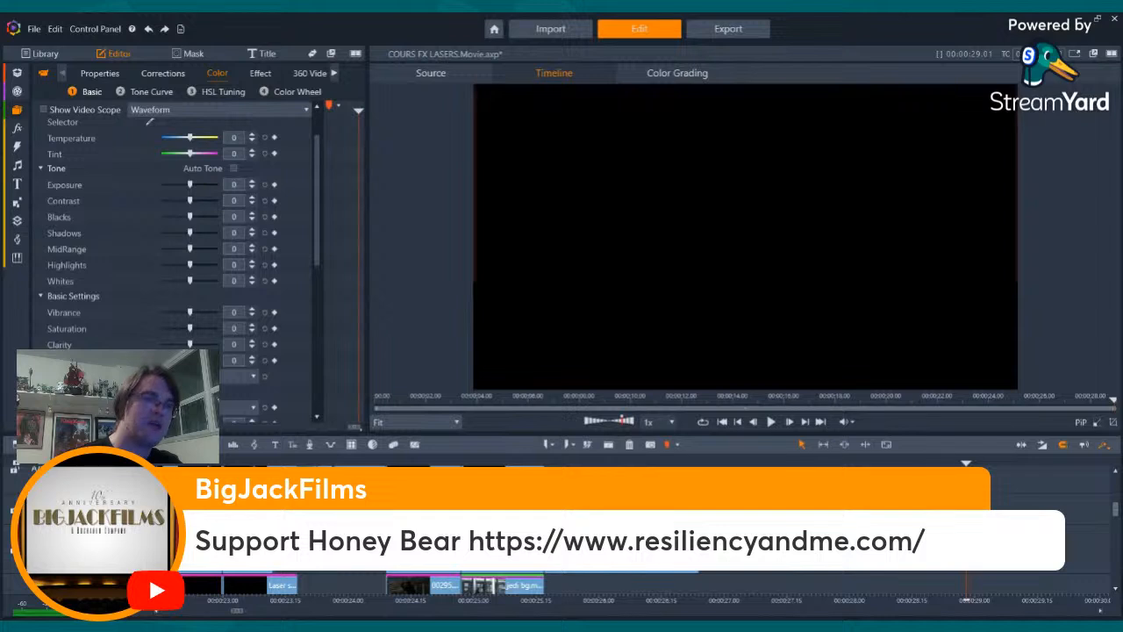
key(Left)
key(Left)
key(Left)
key(Left)
key(Left)
click(696, 464)
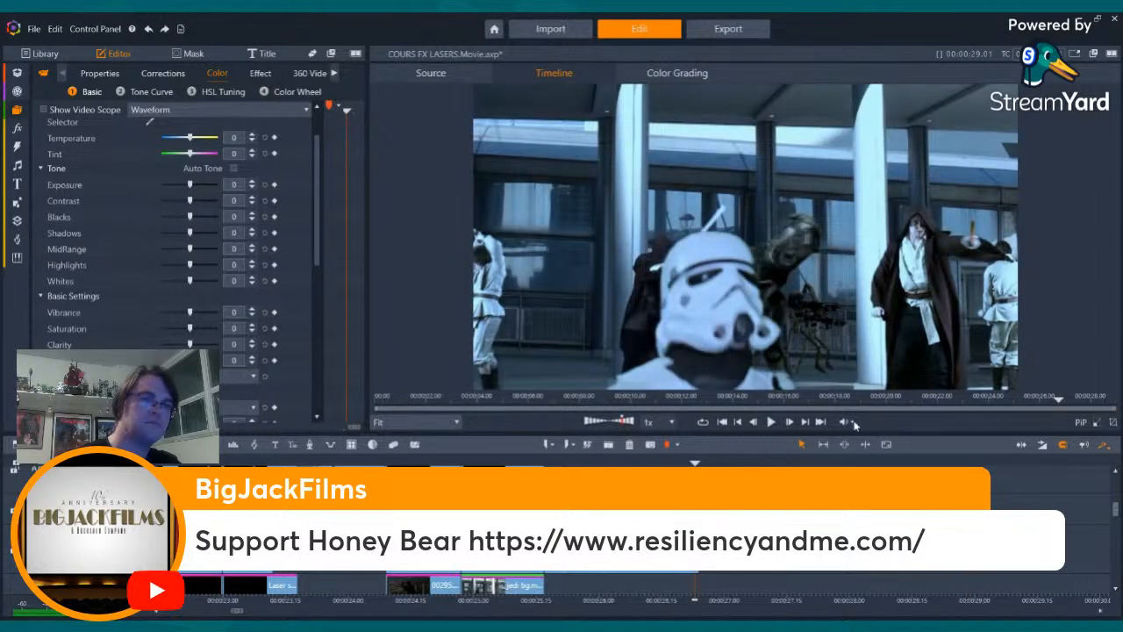
click(806, 422)
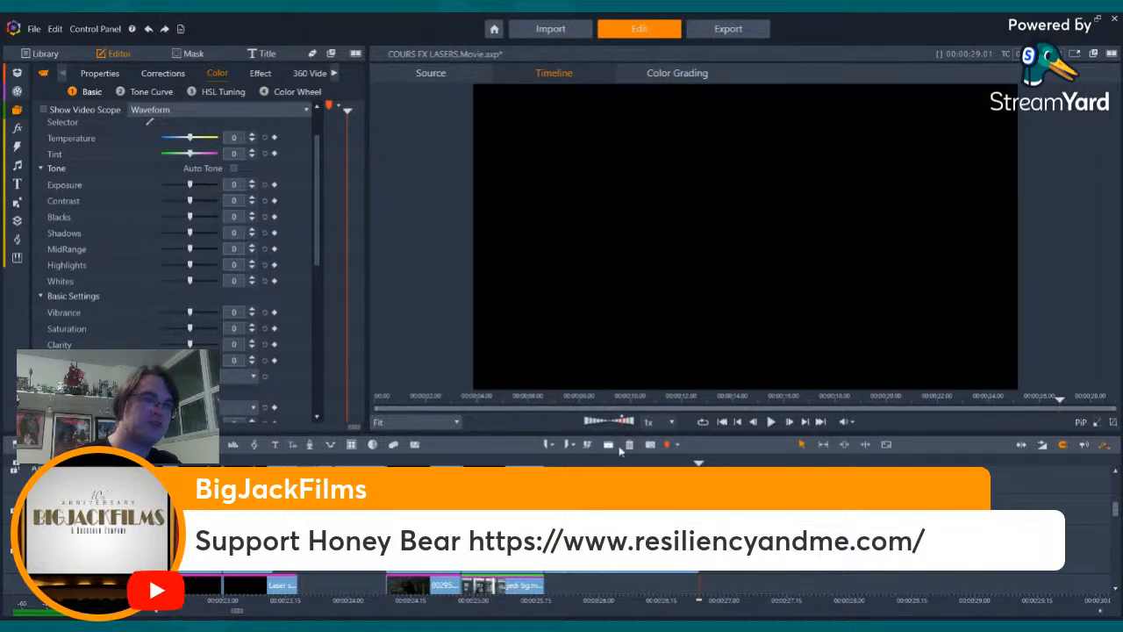
click(608, 444)
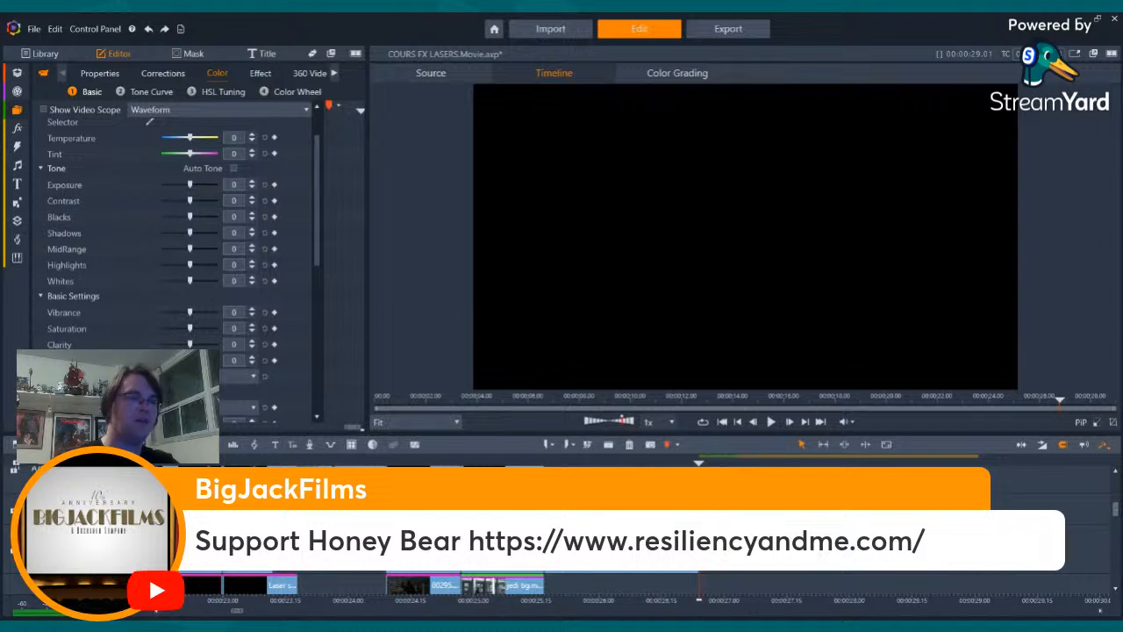
- Return to the first frame of the QA1 shot and reset the selected clip's position and size properties
click(544, 464)
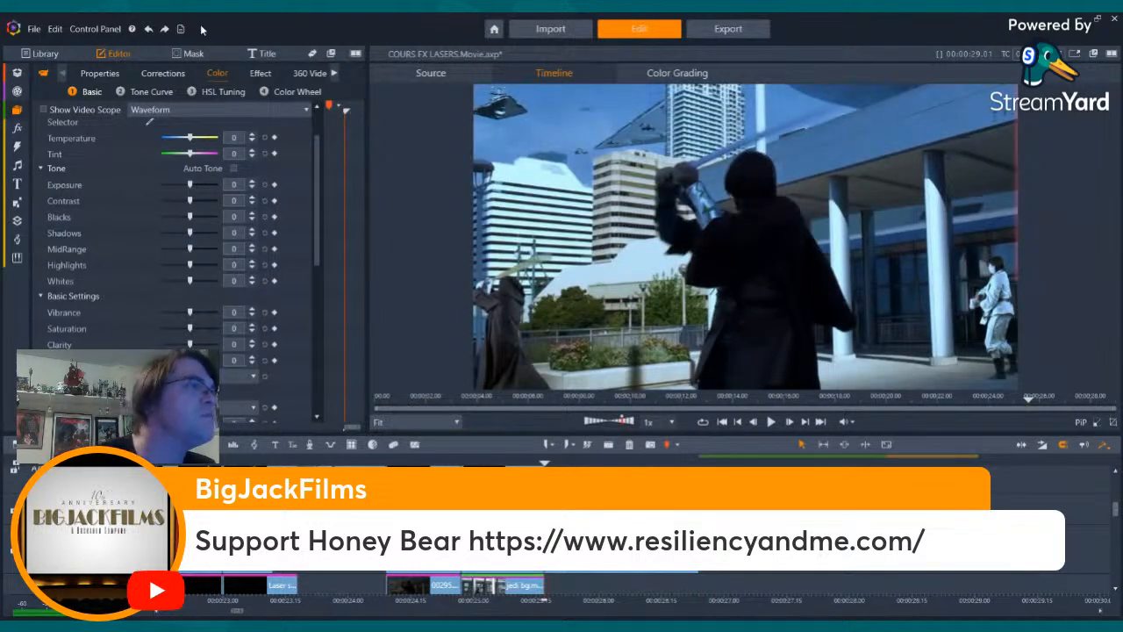
click(253, 74)
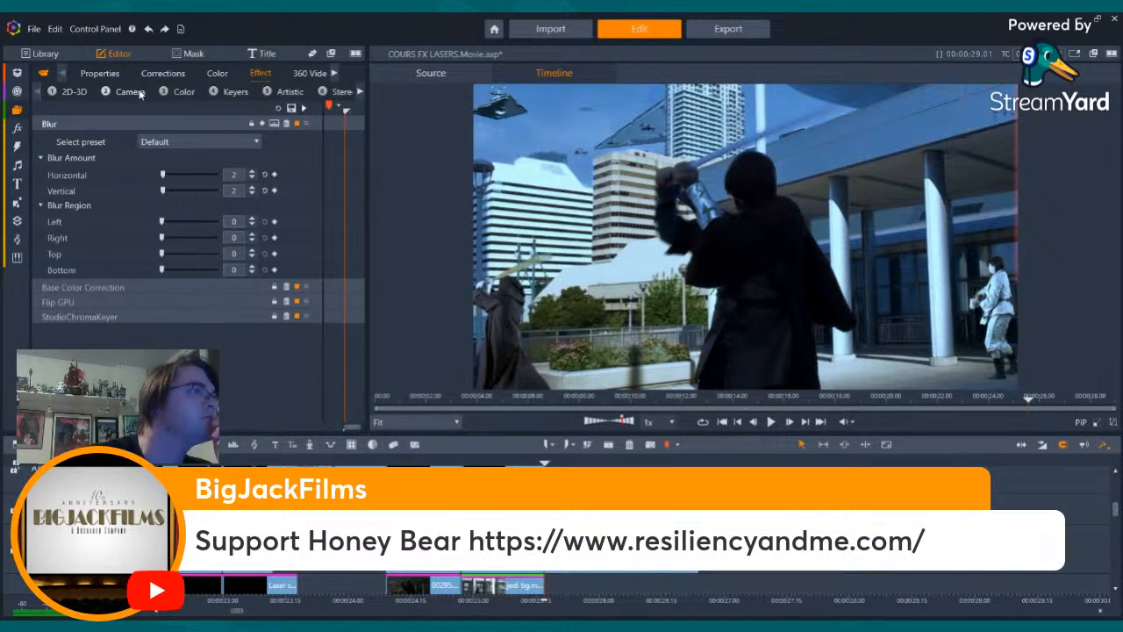
click(99, 74)
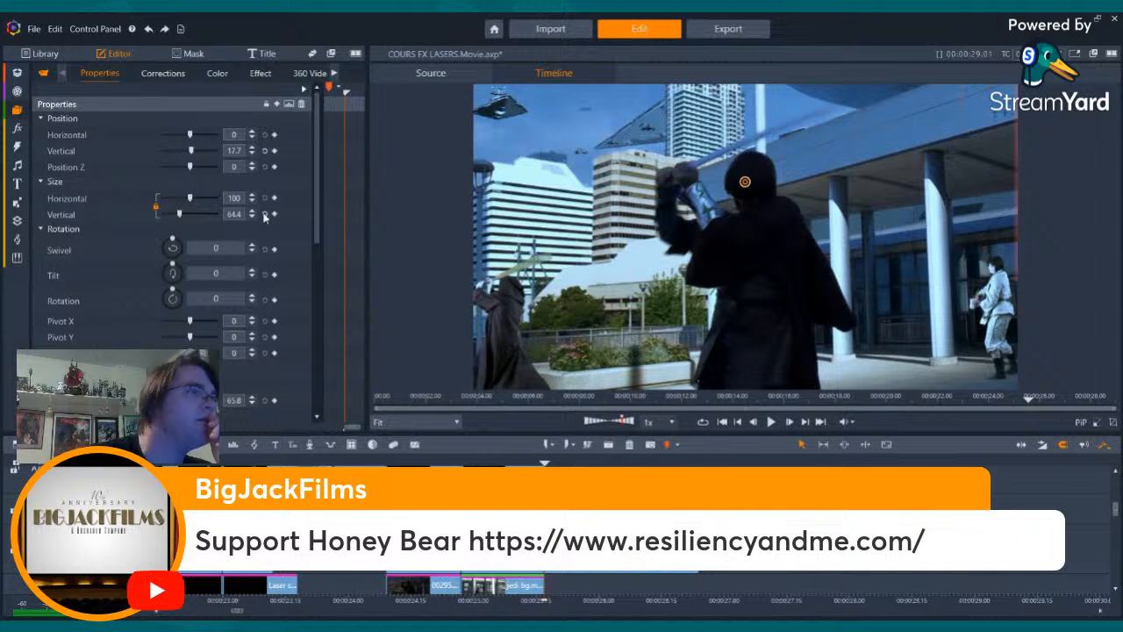
click(301, 104)
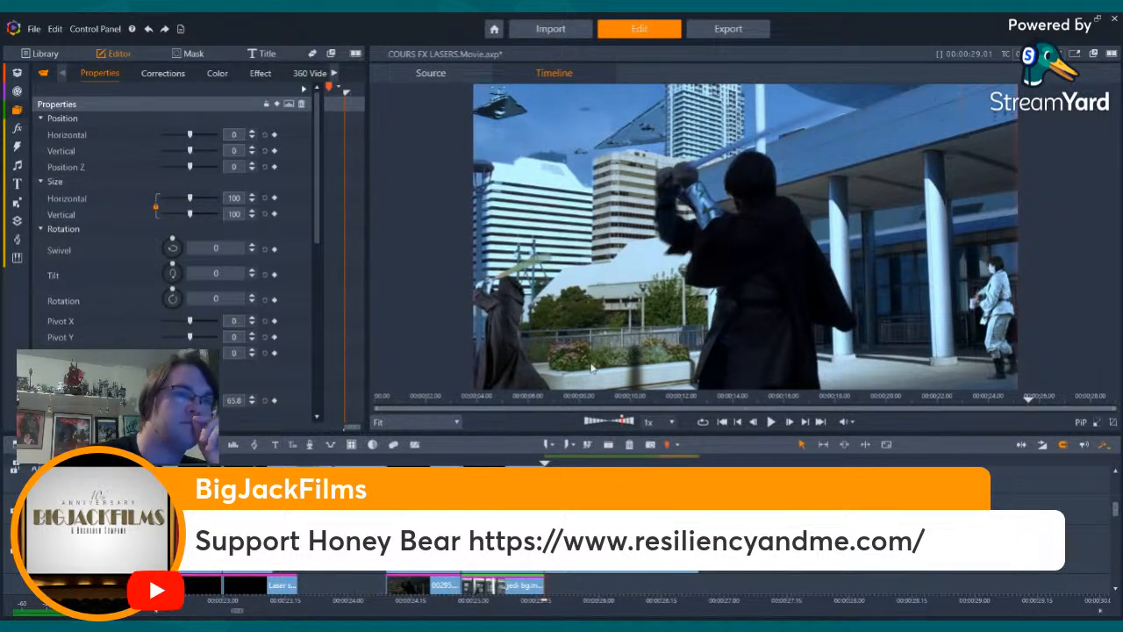
- Set the selected clip's horizontal and vertical size to 102
key(Right)
key(Right)
key(Right)
key(Right)
key(Right)
key(Right)
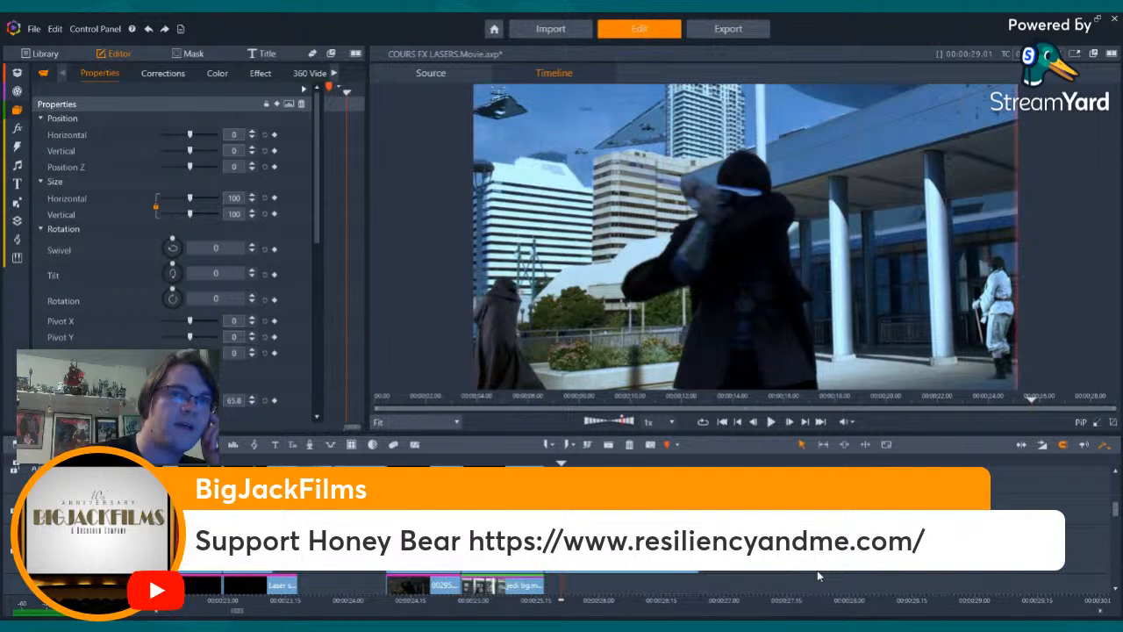
click(252, 195)
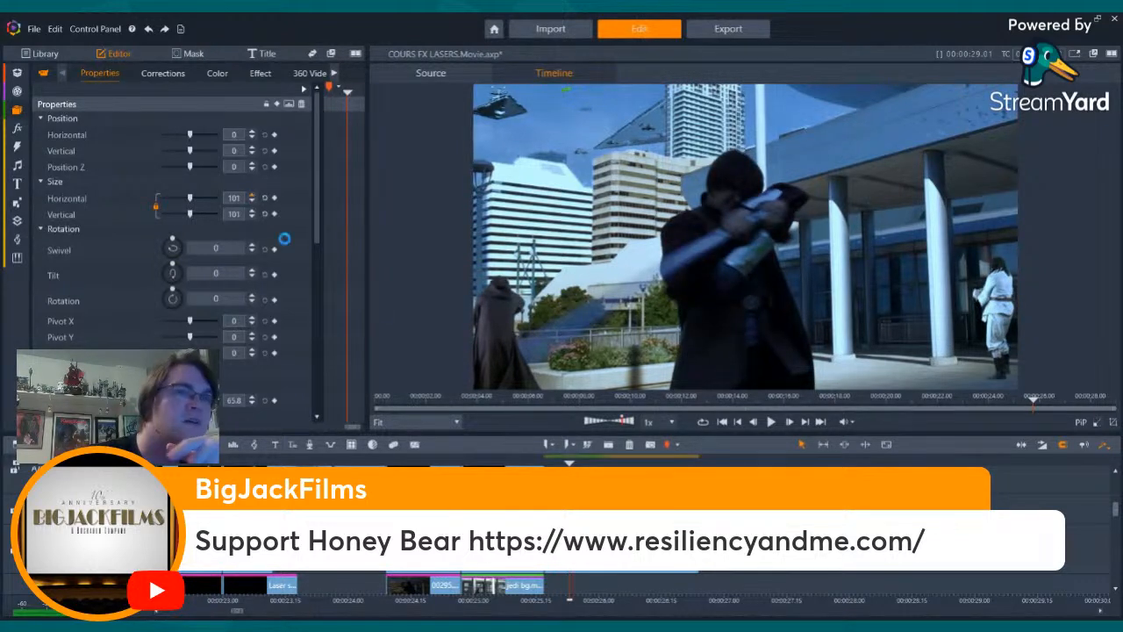
- Step back and forth around the opening hooded Jedi frames to check the resized overlay
key(Right)
key(Right)
key(Right)
key(Right)
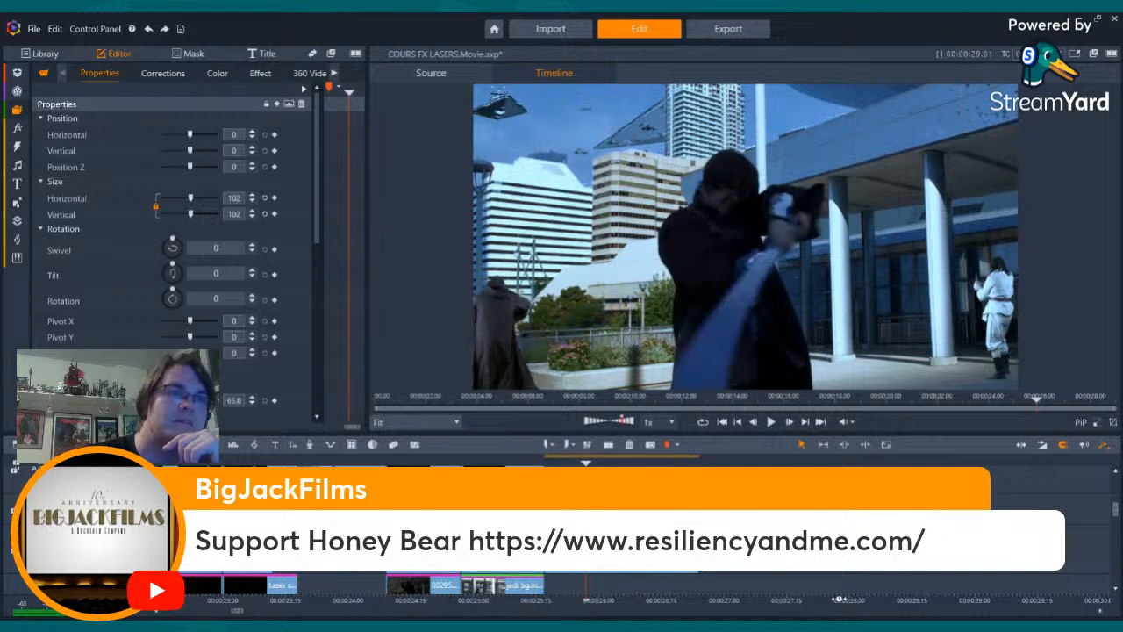
key(Left)
key(Left)
key(Left)
key(Left)
key(Left)
key(Left)
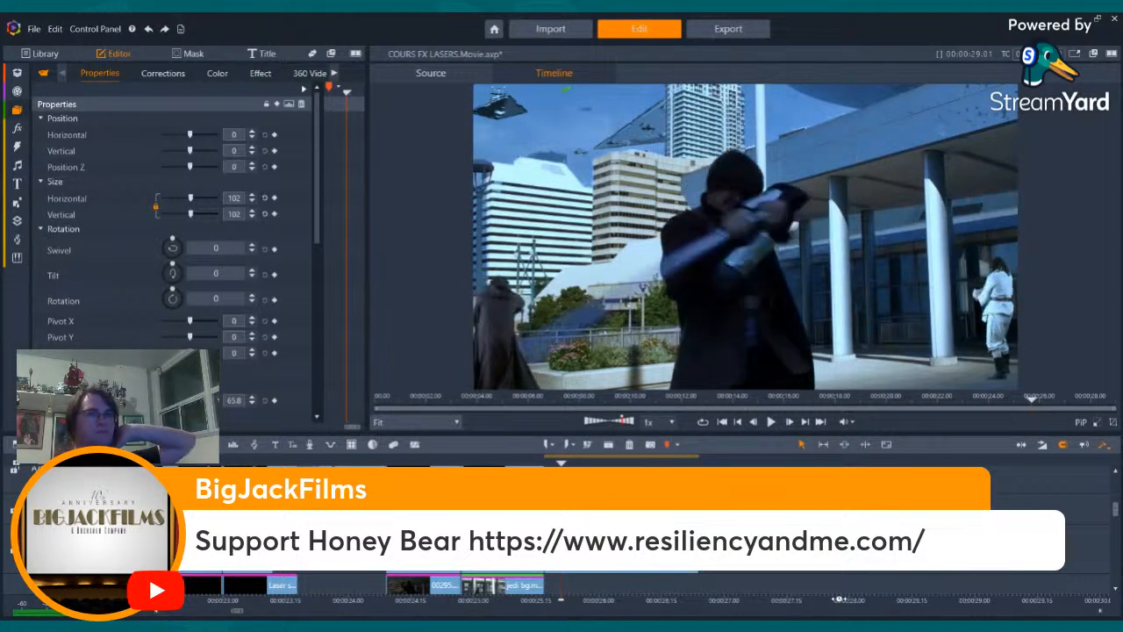
key(Left)
key(Left)
key(Left)
key(Left)
key(Left)
key(Right)
key(Right)
key(Right)
key(Right)
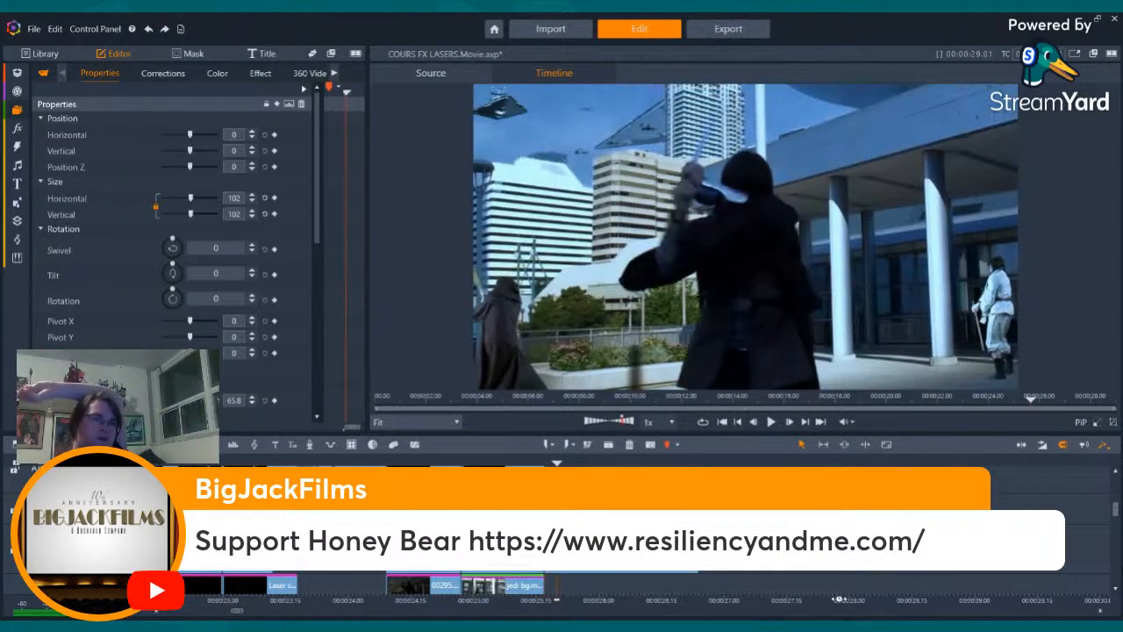
- Step through the hooded Jedi's lightsaber swing to examine where the orange laser bolt crosses him
key(Right)
key(Right)
key(Right)
key(Right)
key(Right)
key(Right)
key(Right)
key(Right)
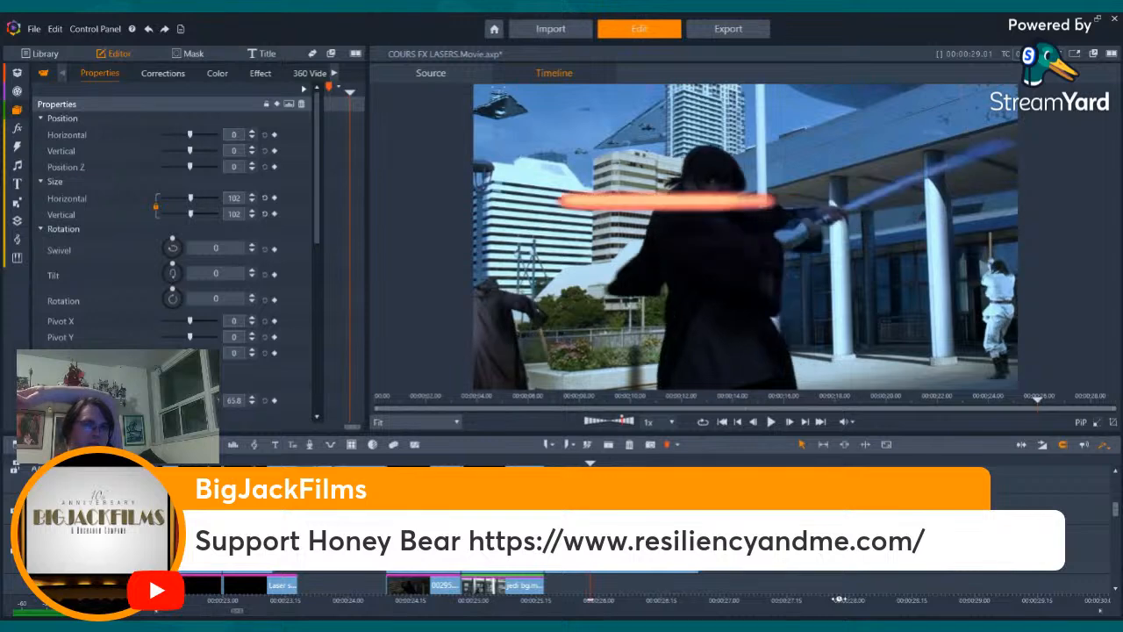
key(Right)
key(Right)
key(Right)
key(Right)
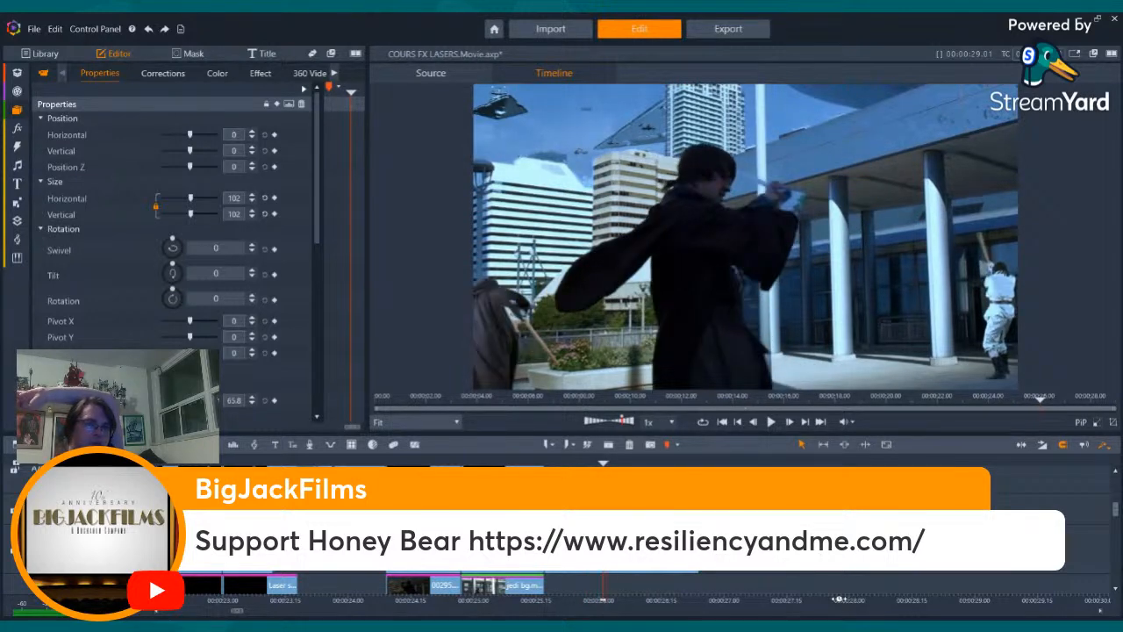
key(Left)
key(Left)
key(Left)
key(Left)
key(Left)
key(Left)
key(Left)
key(Left)
key(Left)
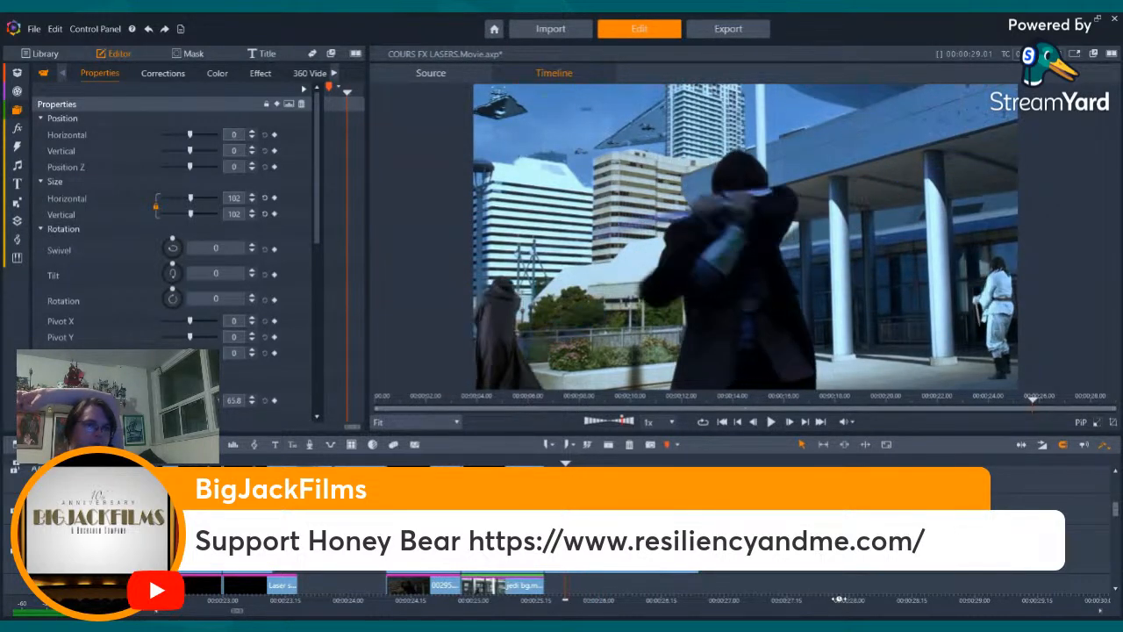
key(Right)
key(Right)
key(Right)
key(Right)
key(Right)
key(Right)
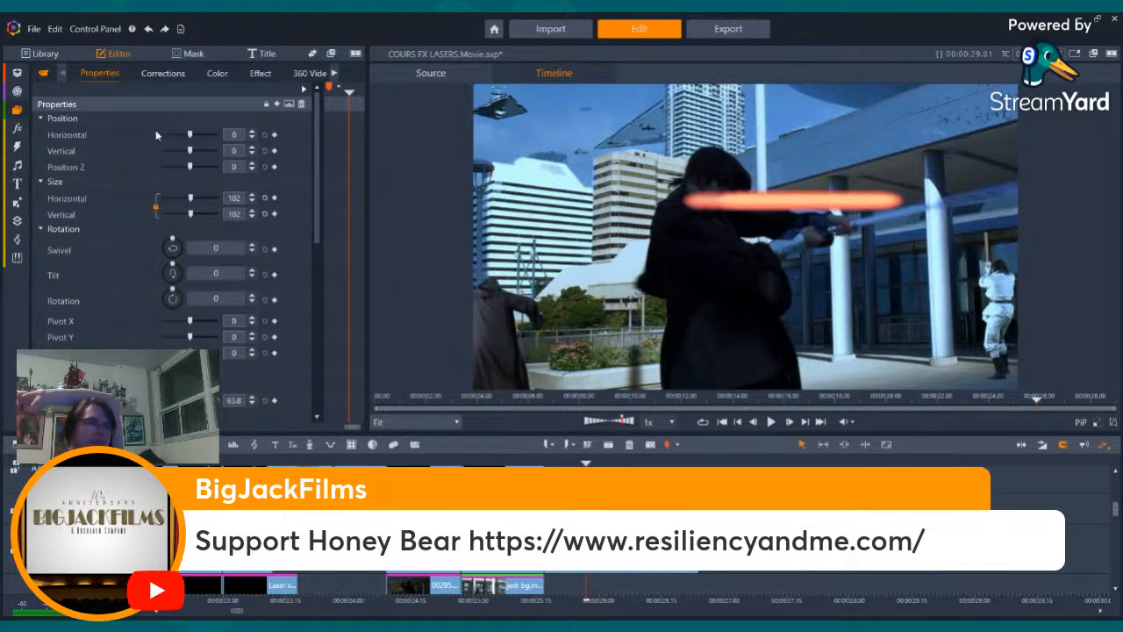
- Undo the last size change, compare the frames around the cut into the hooded Jedi shot, and set the clip's size back to 102
click(150, 29)
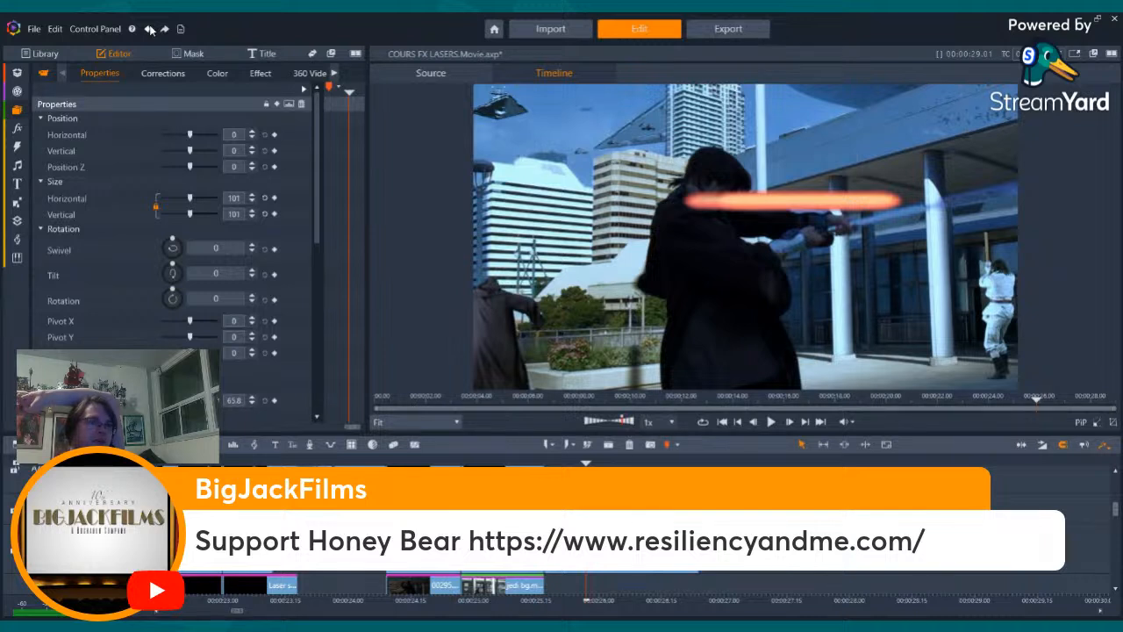
key(Left)
key(Left)
key(Left)
key(Left)
key(Left)
key(Left)
key(Left)
key(Left)
key(Left)
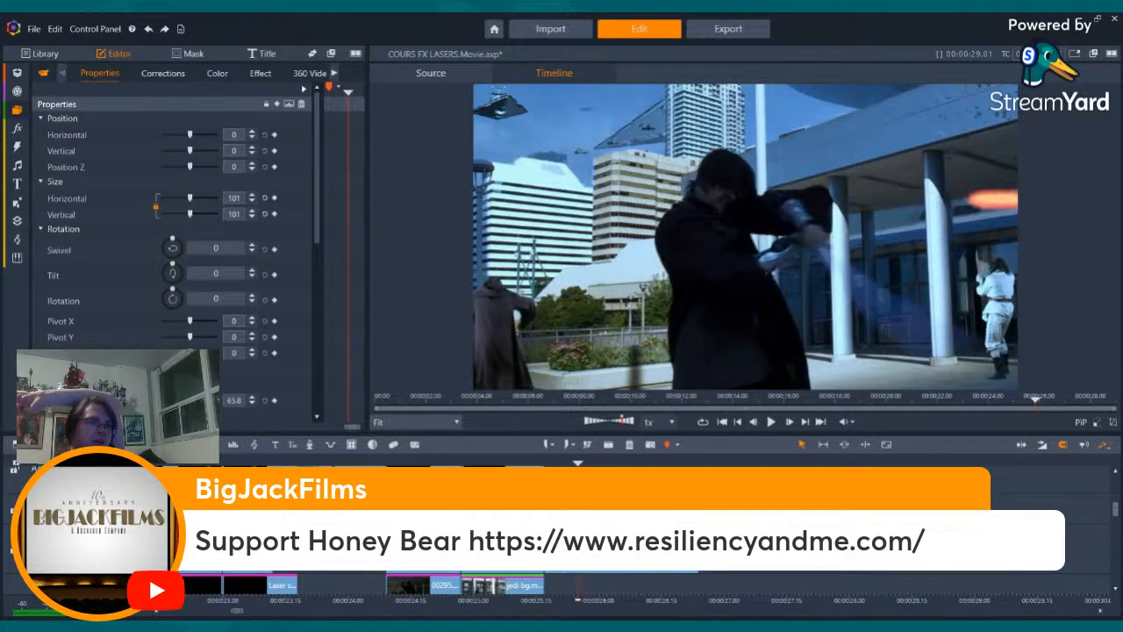
key(Left)
key(Left)
key(Left)
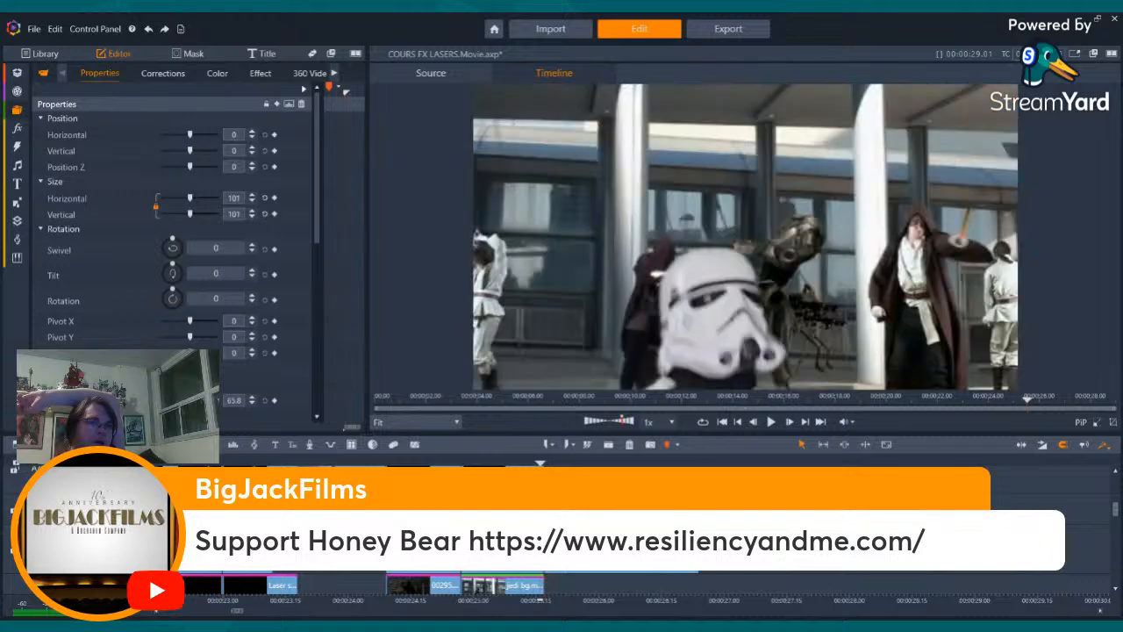
key(Right)
key(Right)
key(Right)
key(Right)
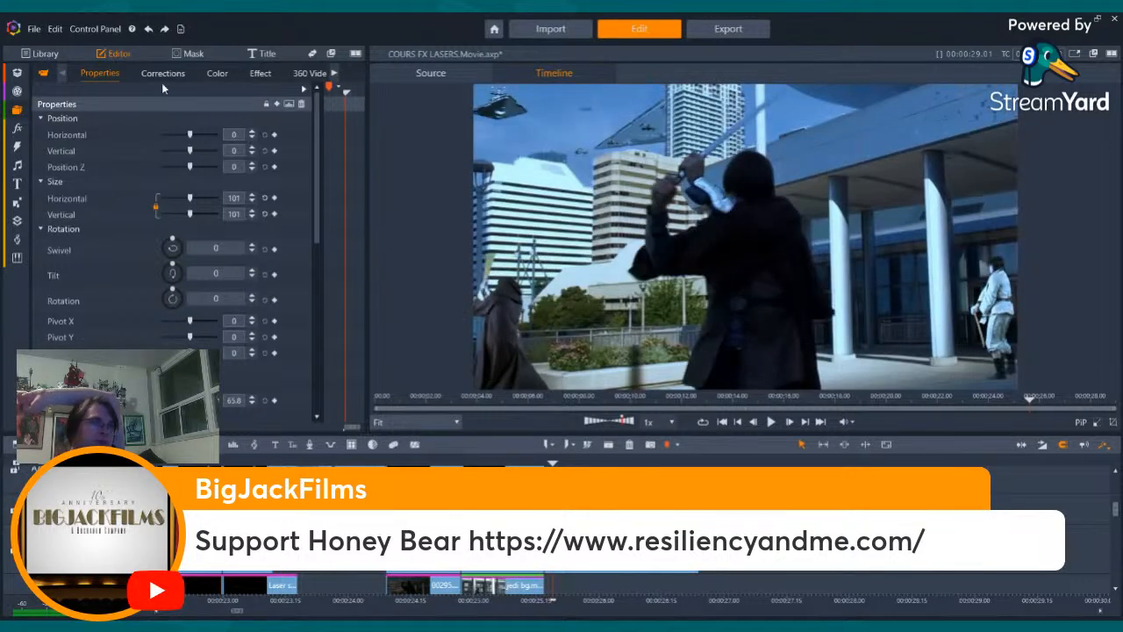
click(253, 197)
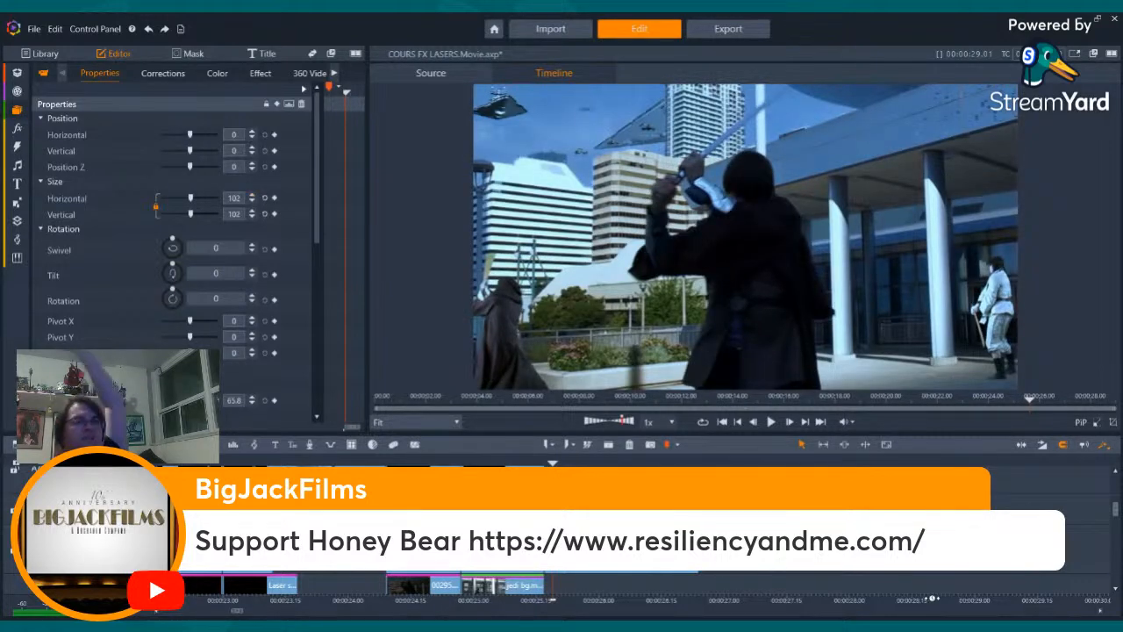
- Go to the frame where the orange laser bolt enters the hooded Jedi shot and lower the clip's vertical position to -29.5
key(Right)
key(Right)
key(Right)
key(Right)
key(Right)
key(Right)
key(Right)
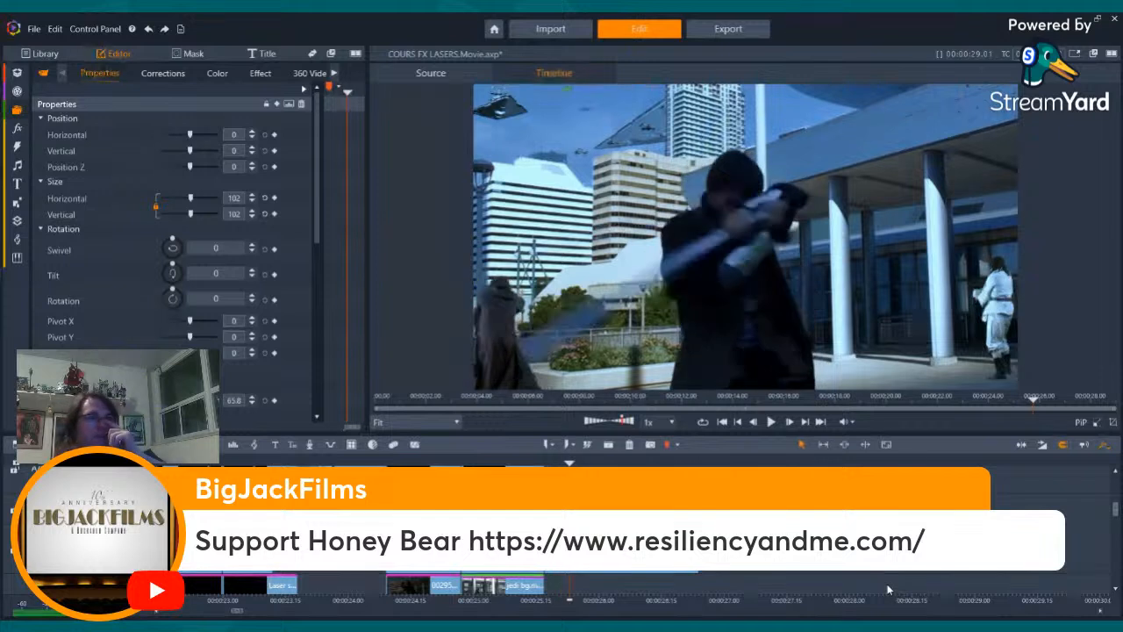
key(Left)
key(Left)
key(Left)
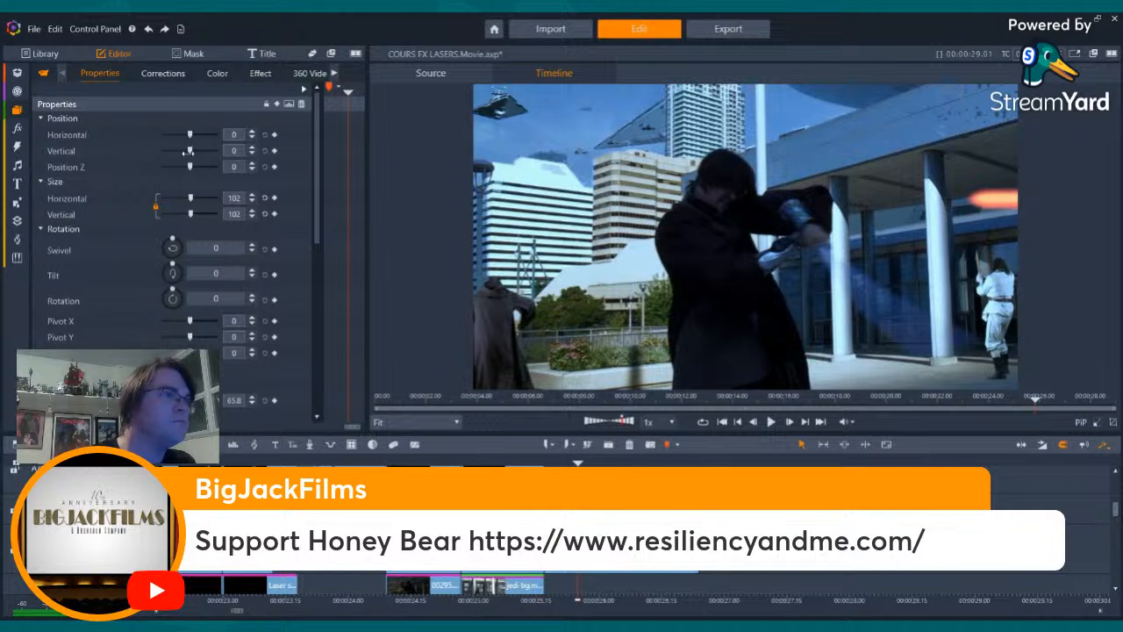
drag(189, 151, 188, 151)
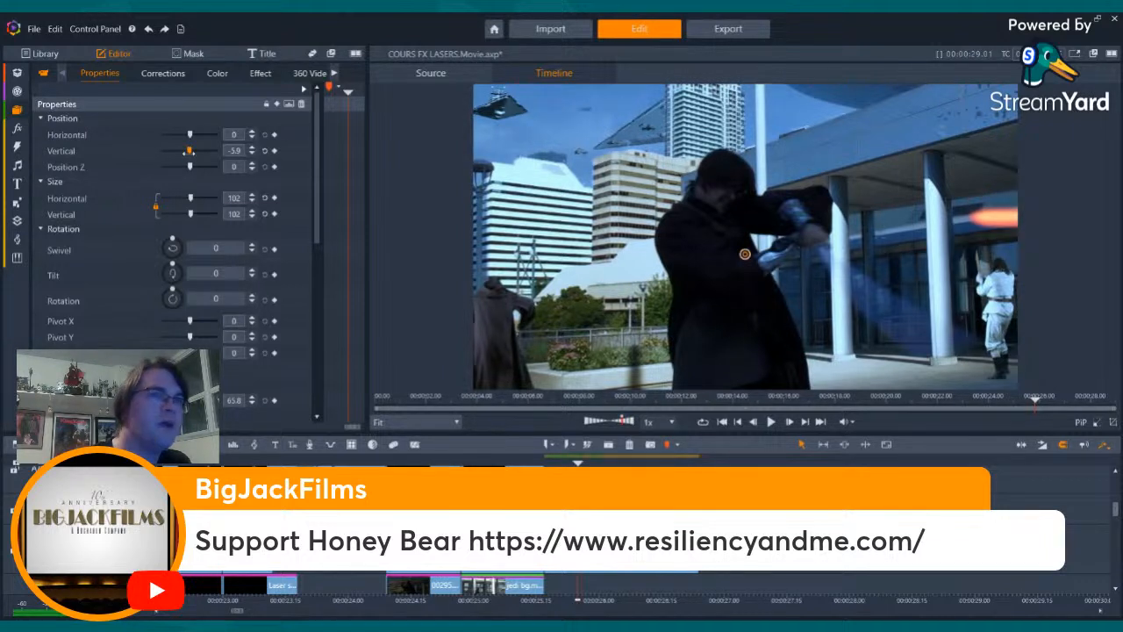
drag(188, 151, 189, 150)
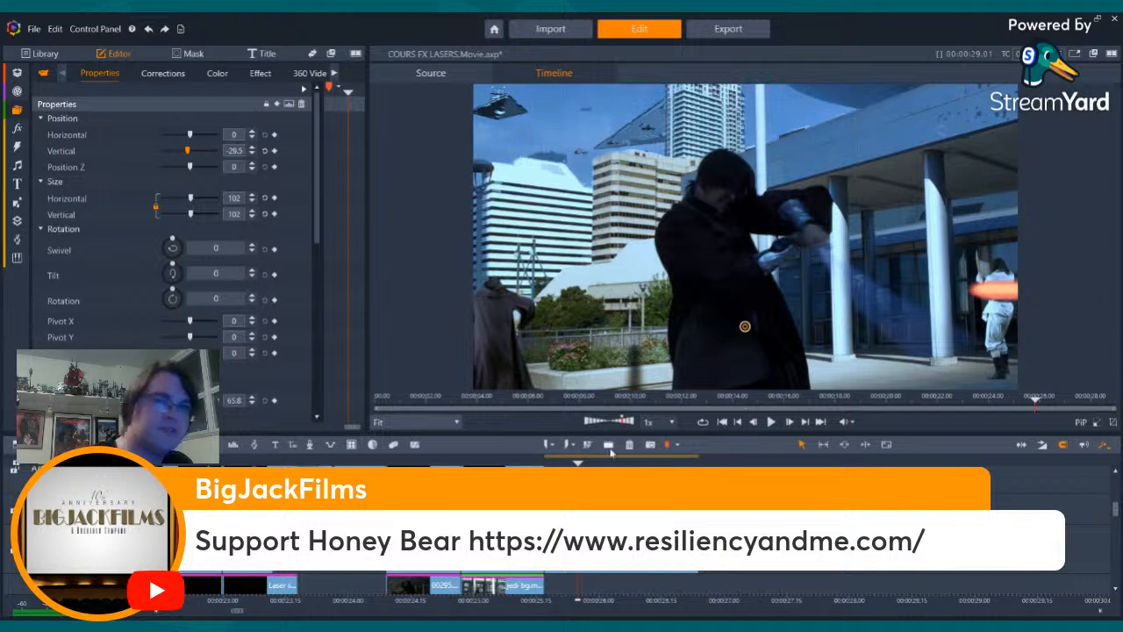
- Step back and forth through the lightsaber swing to examine where the lowered laser bolt crosses the Jedi
key(Right)
key(Right)
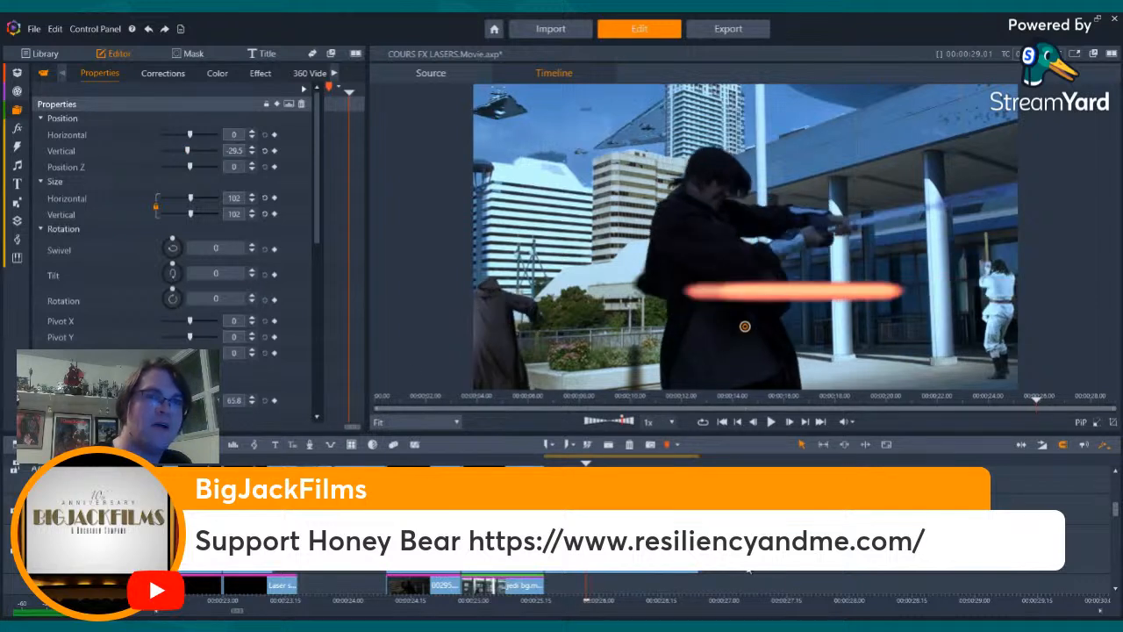
key(Left)
key(Left)
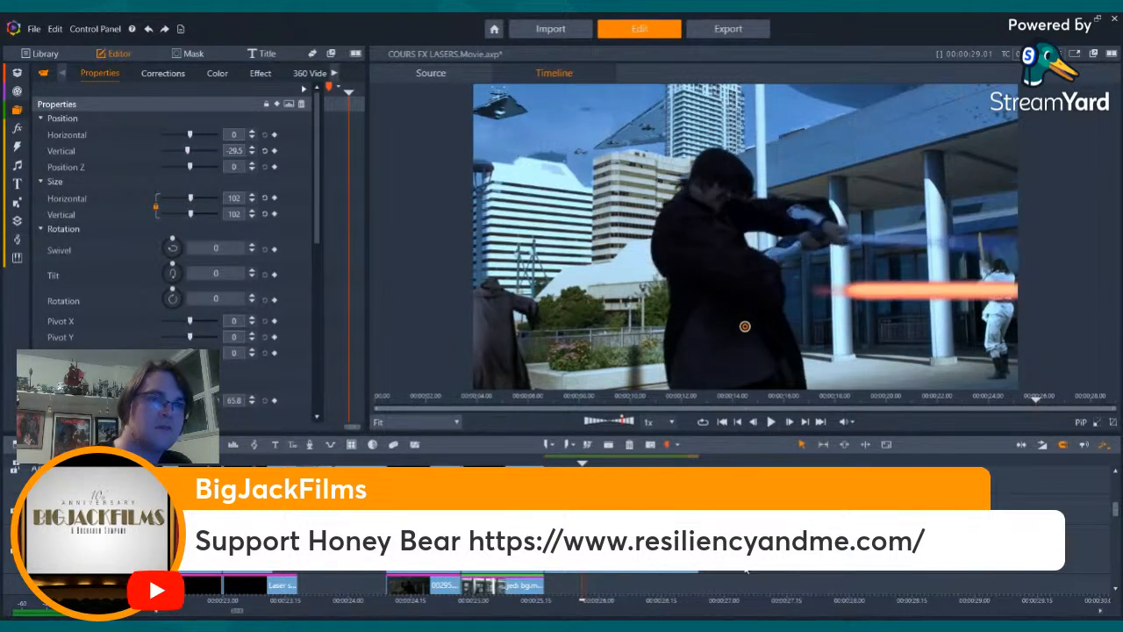
key(Left)
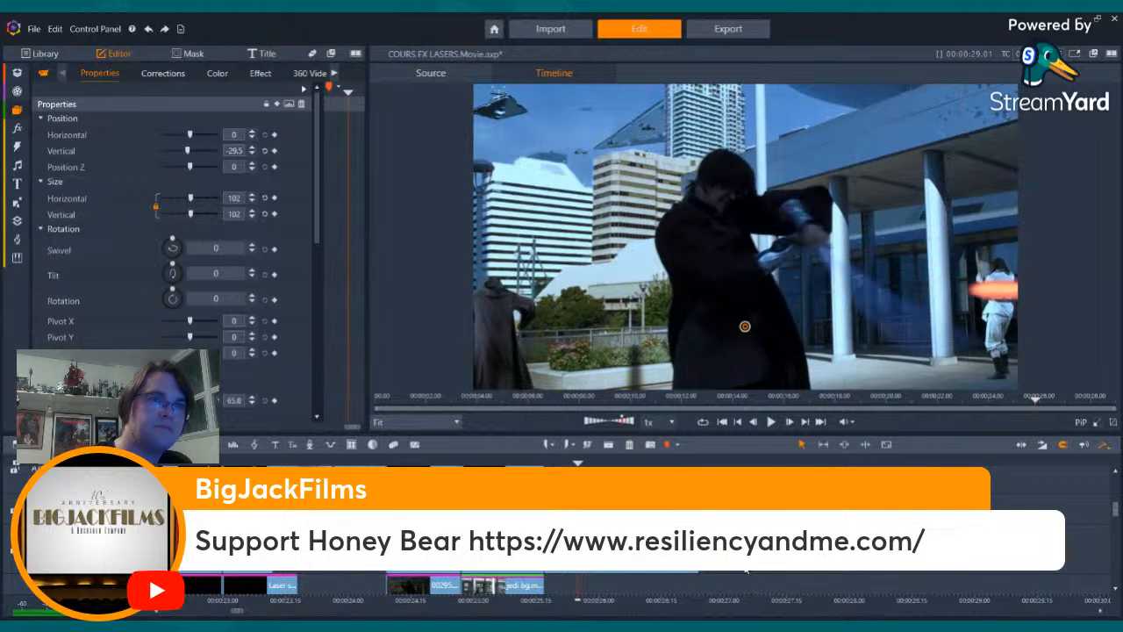
key(Right)
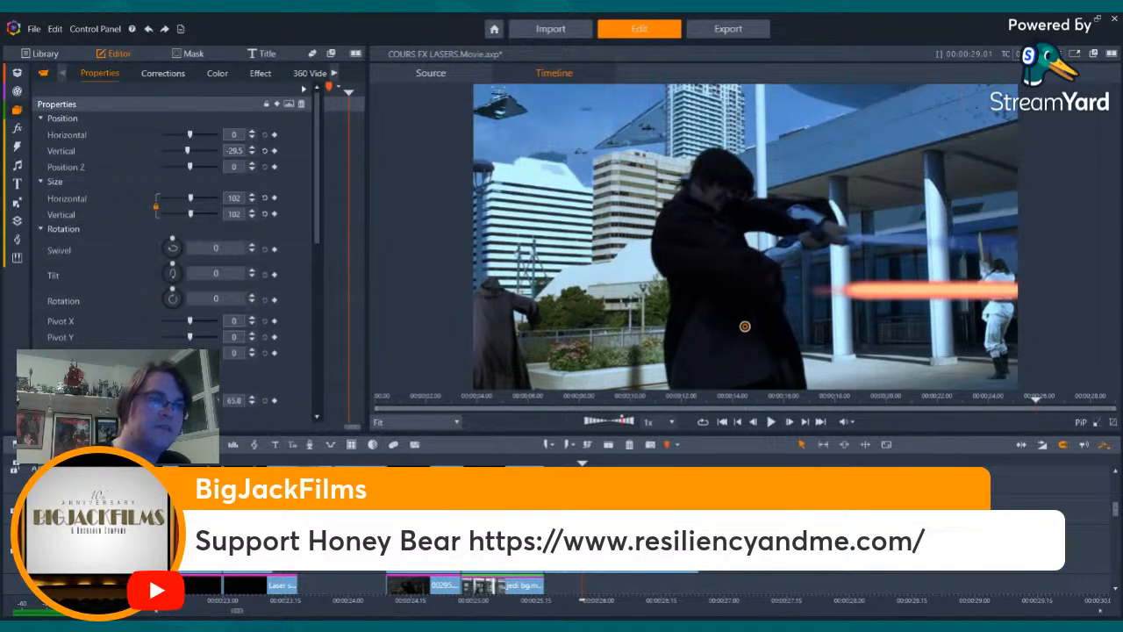
key(Left)
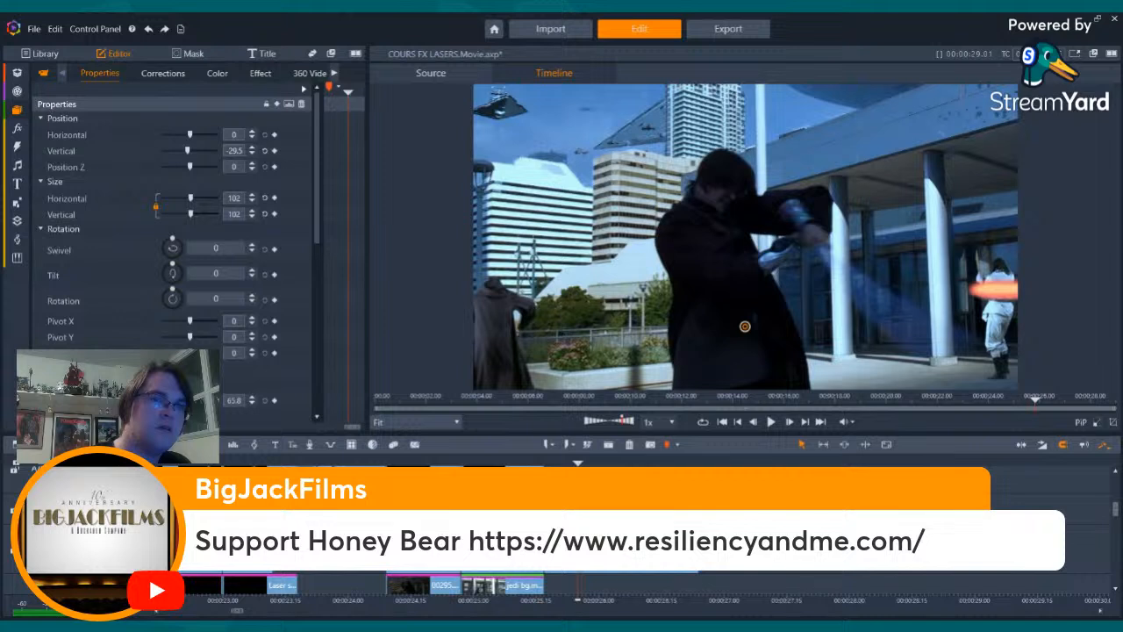
key(Right)
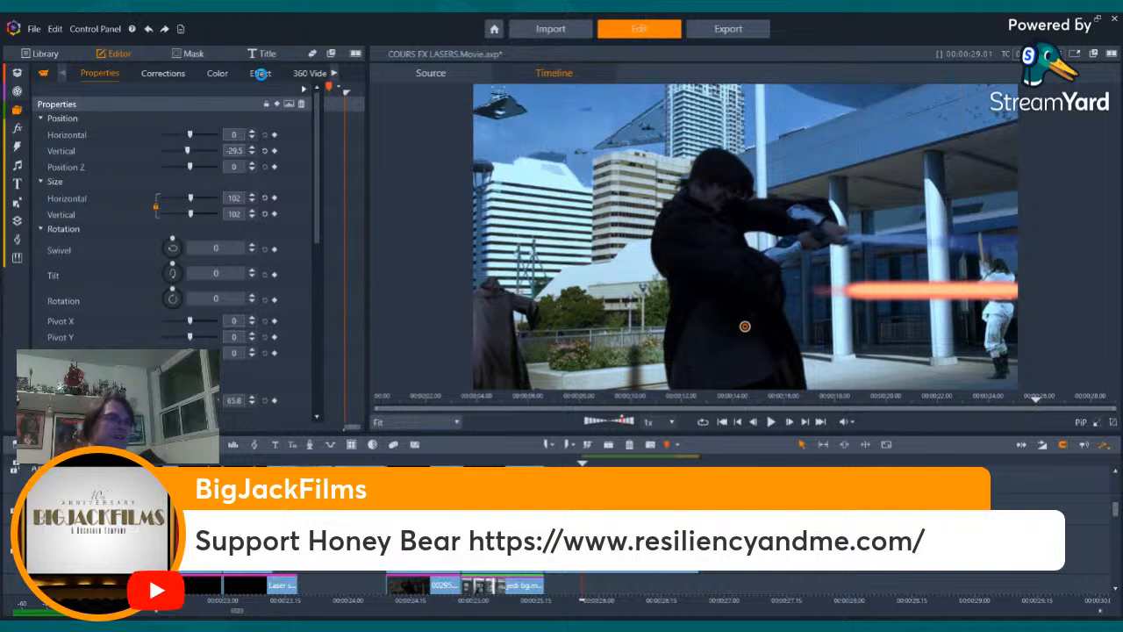
- Remove the Flip GPU effect from the laser bolt clip and return to its position and size properties
click(261, 73)
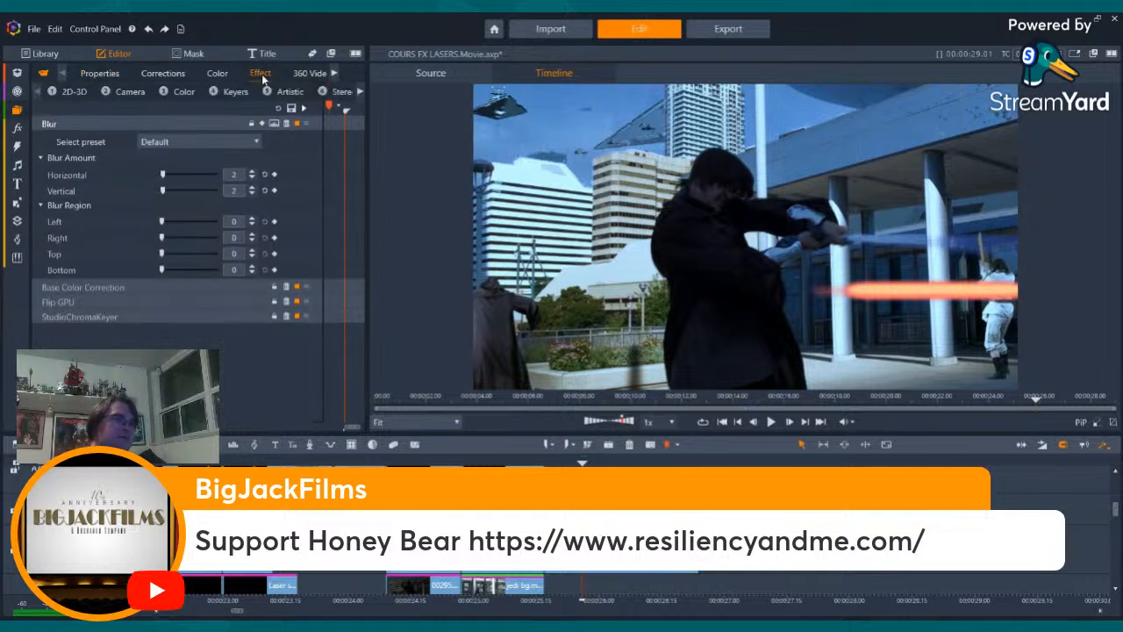
click(287, 302)
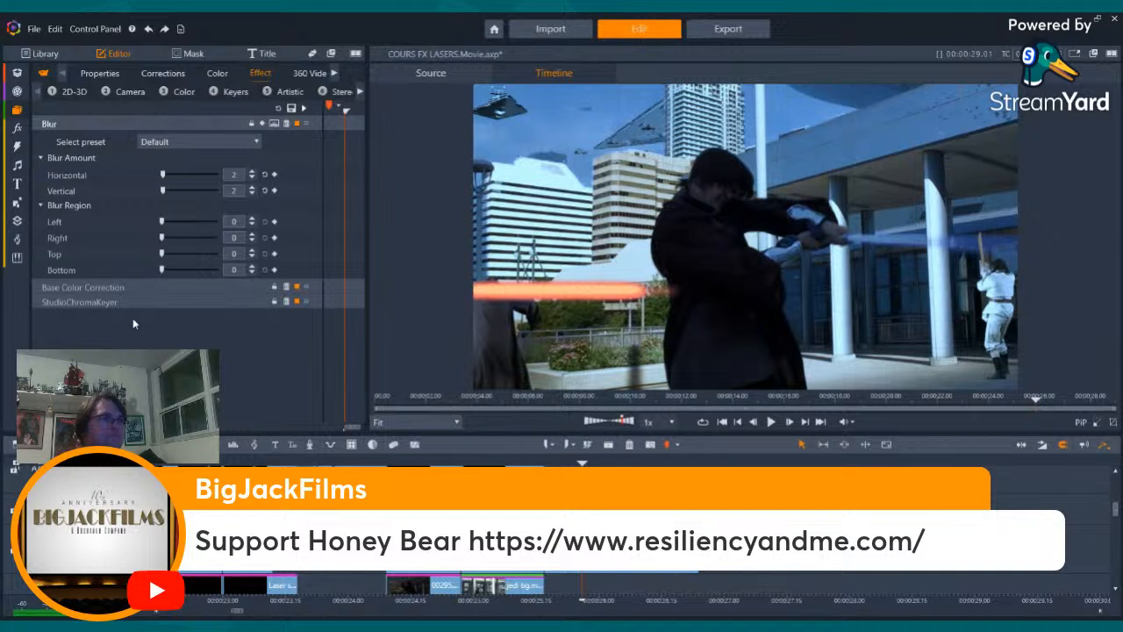
click(91, 75)
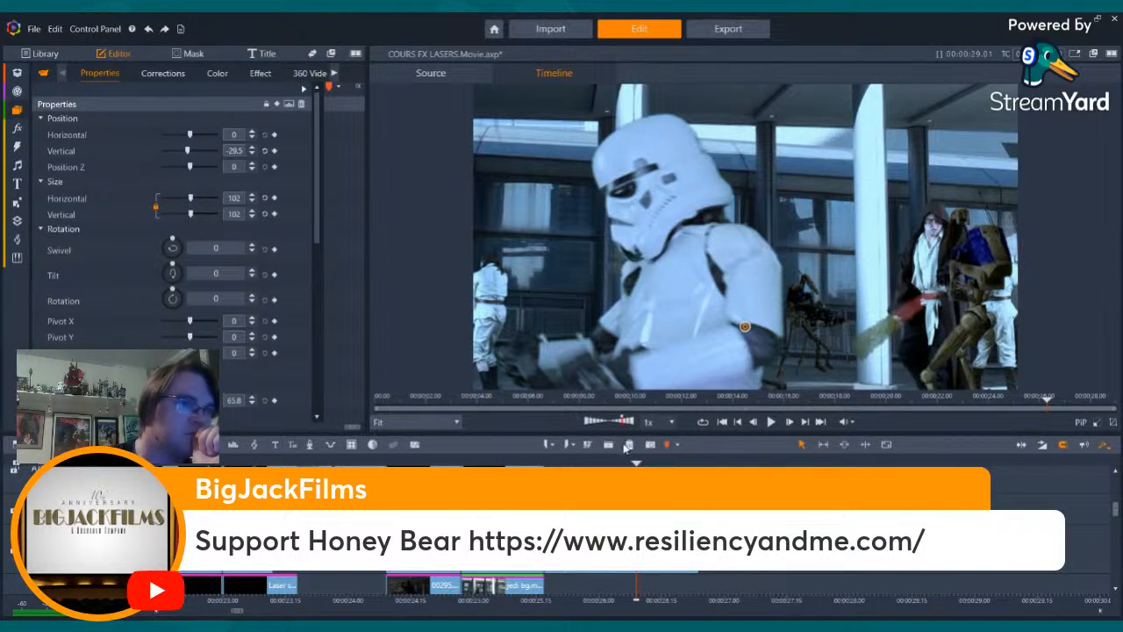
- Place the orange lens flare image on an upper track over the hooded Jedi's swing and locate its source in the energy blasts folder
click(1118, 513)
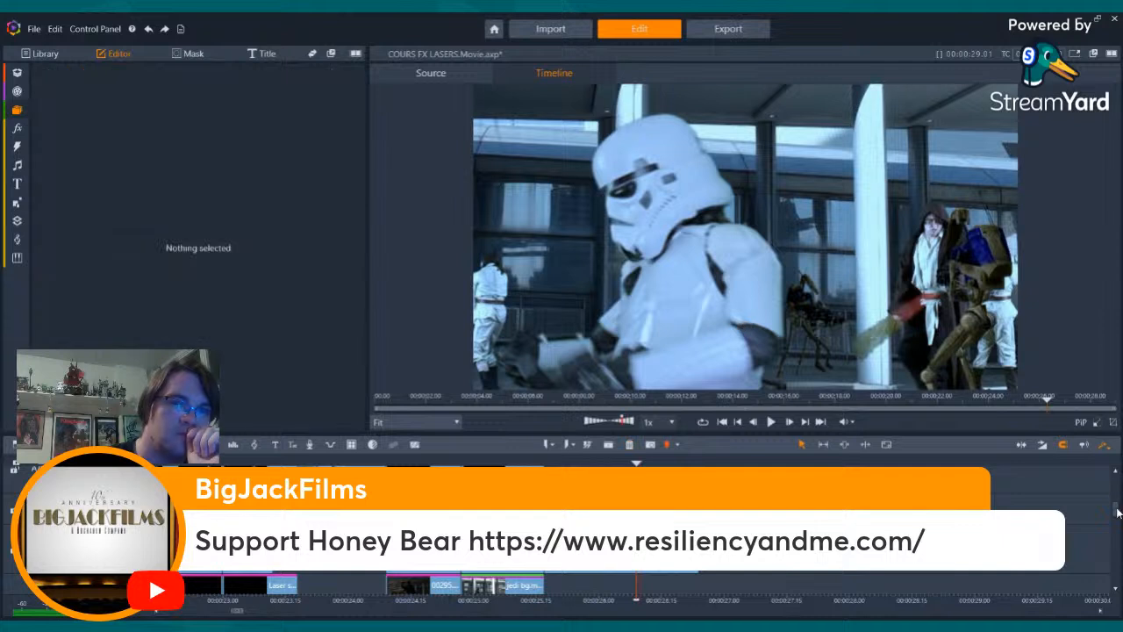
drag(1118, 514, 1117, 487)
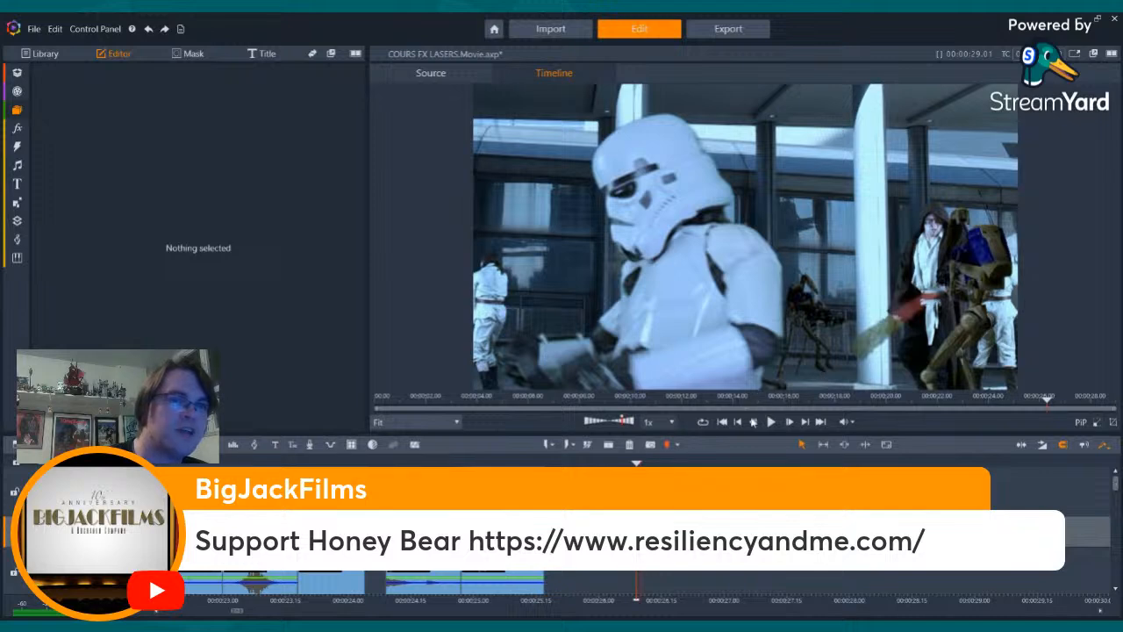
click(753, 422)
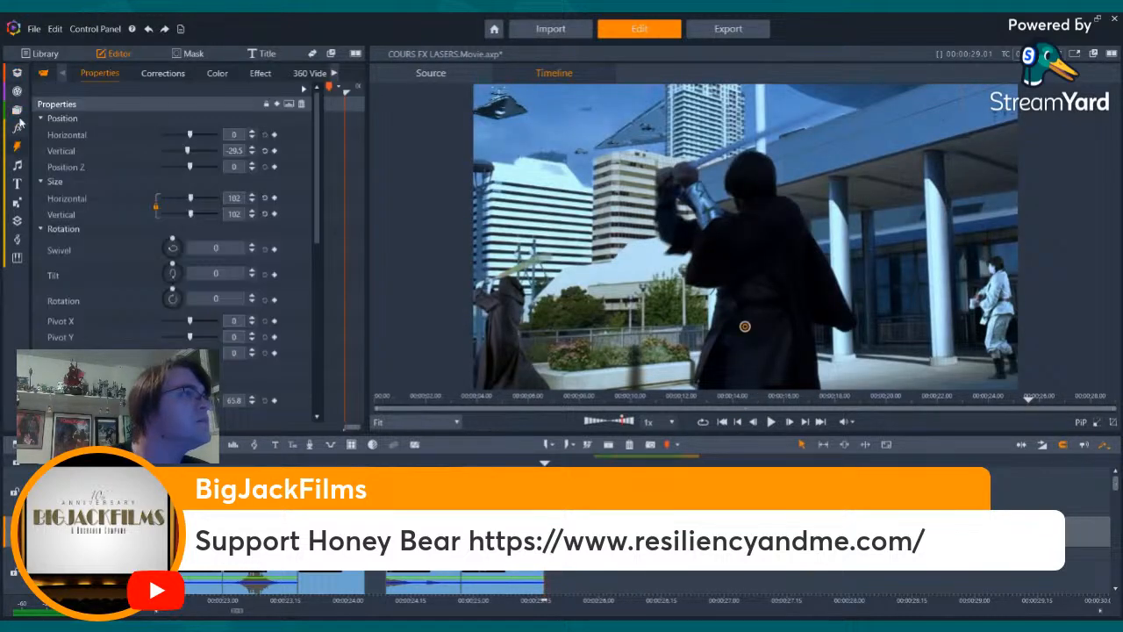
click(18, 112)
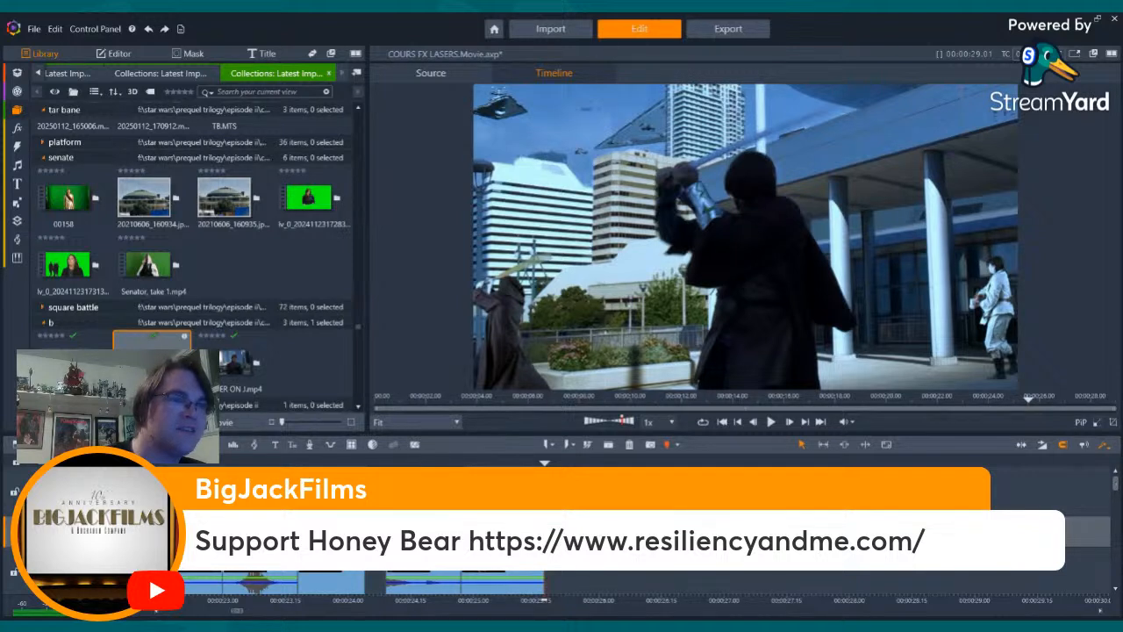
drag(544, 531, 600, 531)
key(ctrl+z)
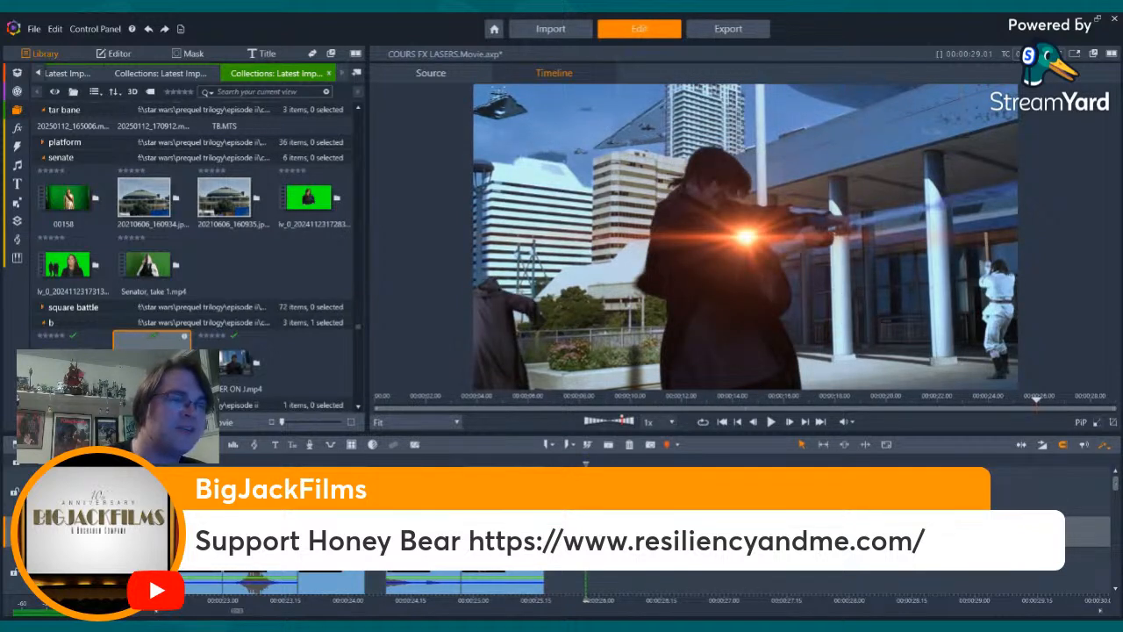
key(f)
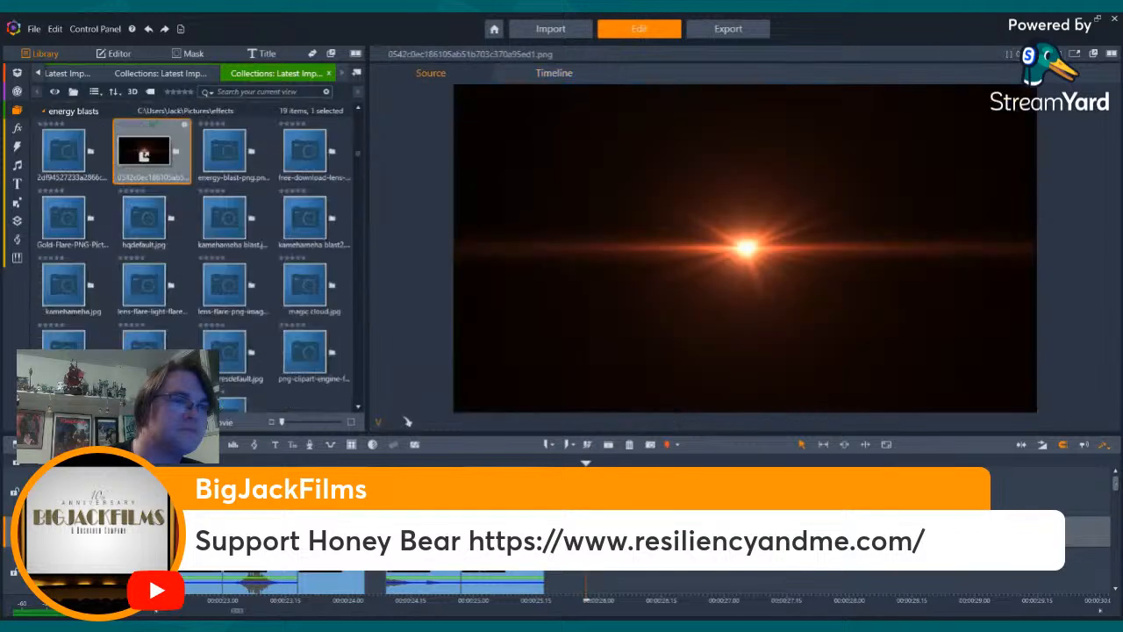
- Magnify the timeline and align the lens flare clip with the frame where the lightsaber points toward the white-clad figure
click(577, 531)
key(Right)
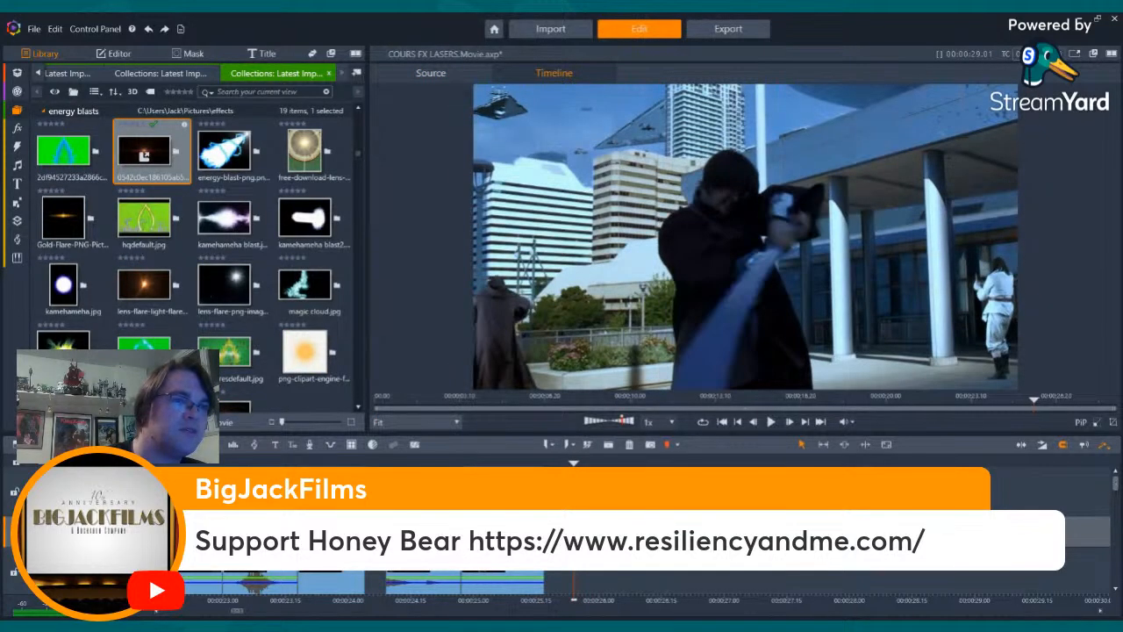
key(Right)
key(Left)
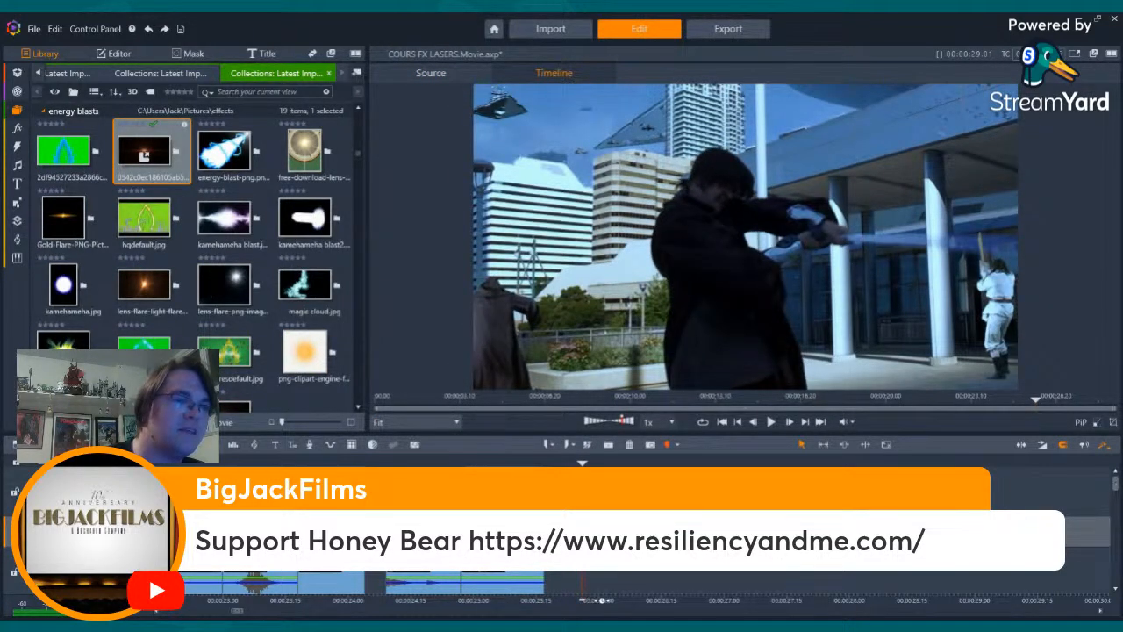
drag(601, 600, 705, 581)
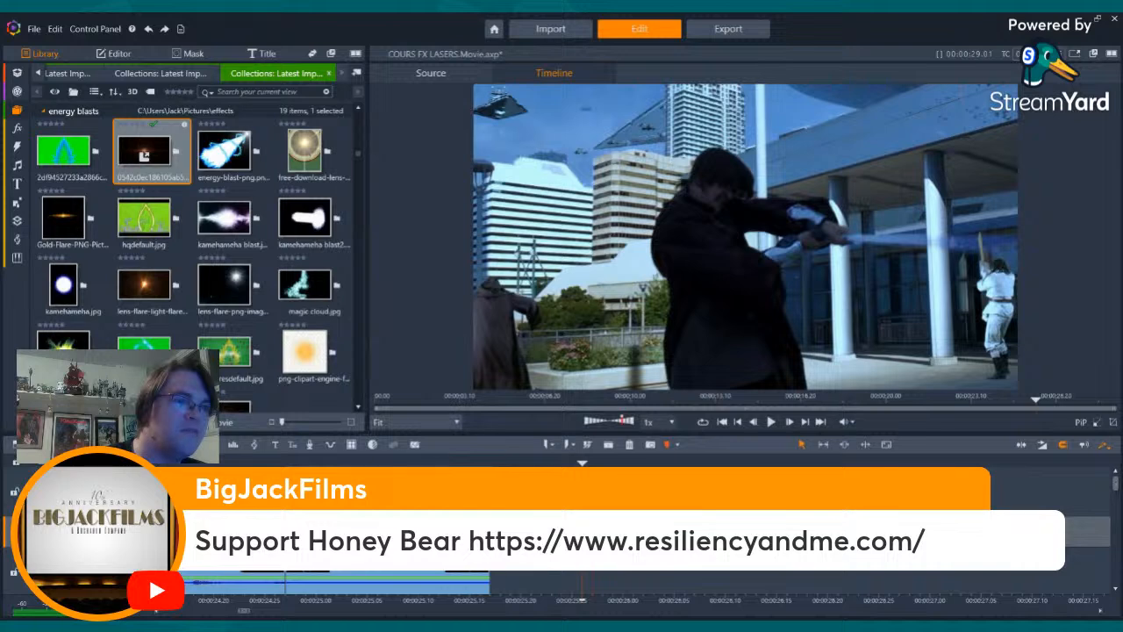
key(Right)
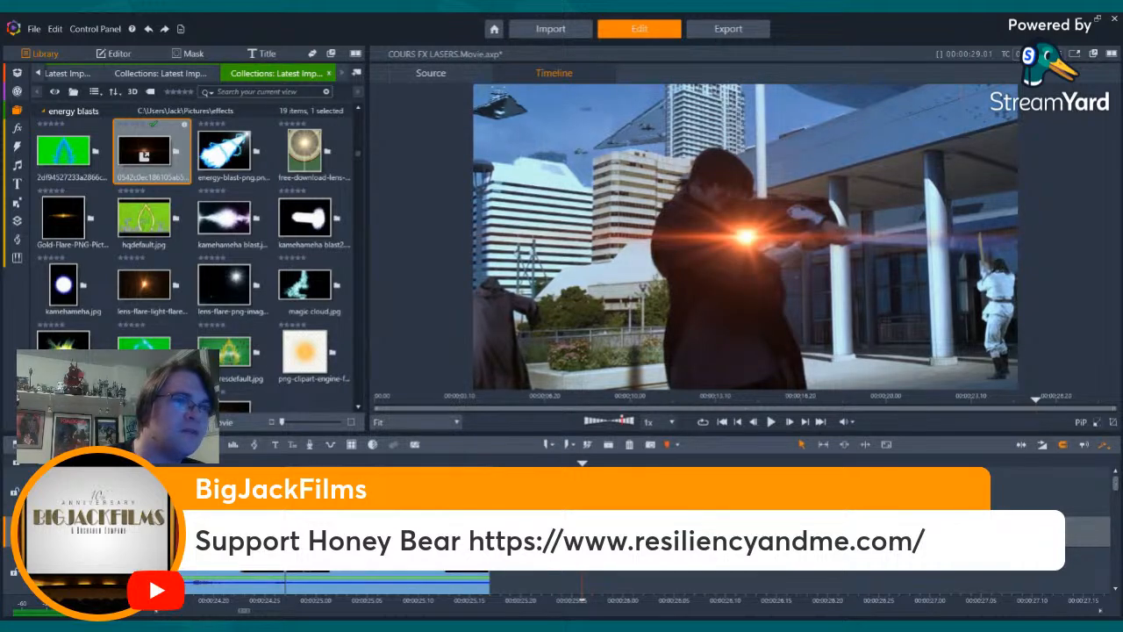
- Open the orange lens flare clip's properties and set its horizontal position to 26
double_click(589, 531)
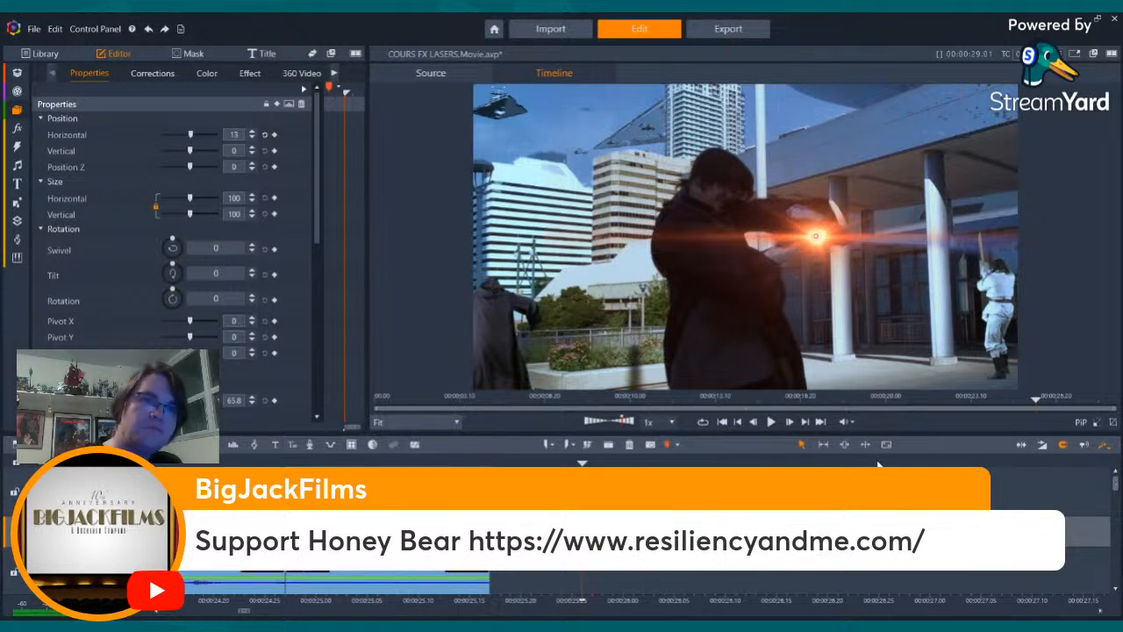
click(253, 131)
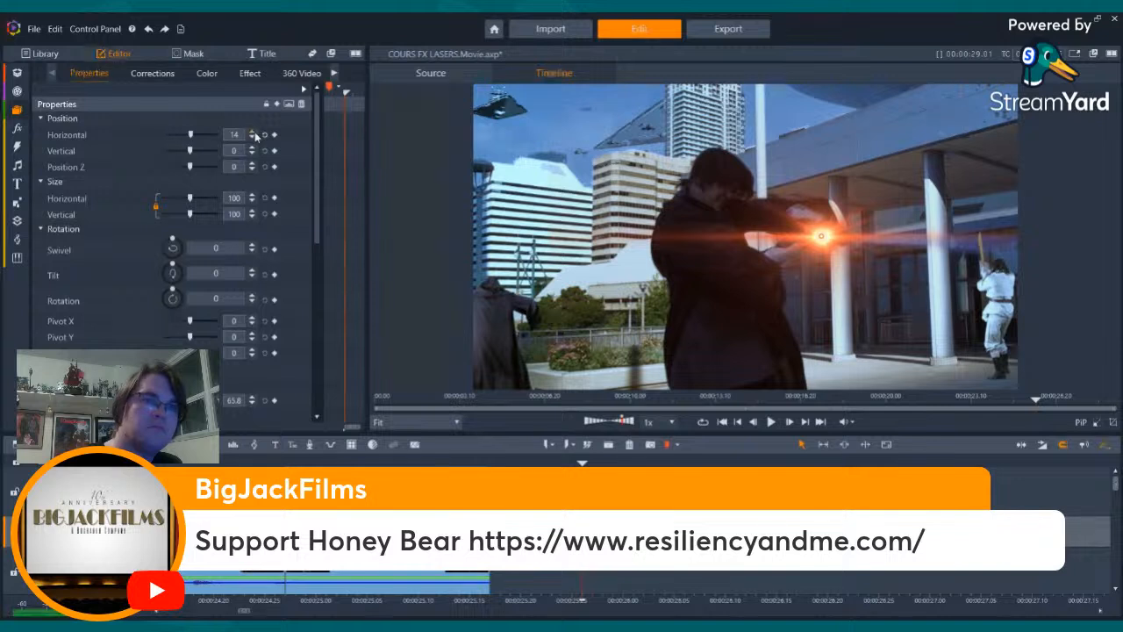
click(253, 131)
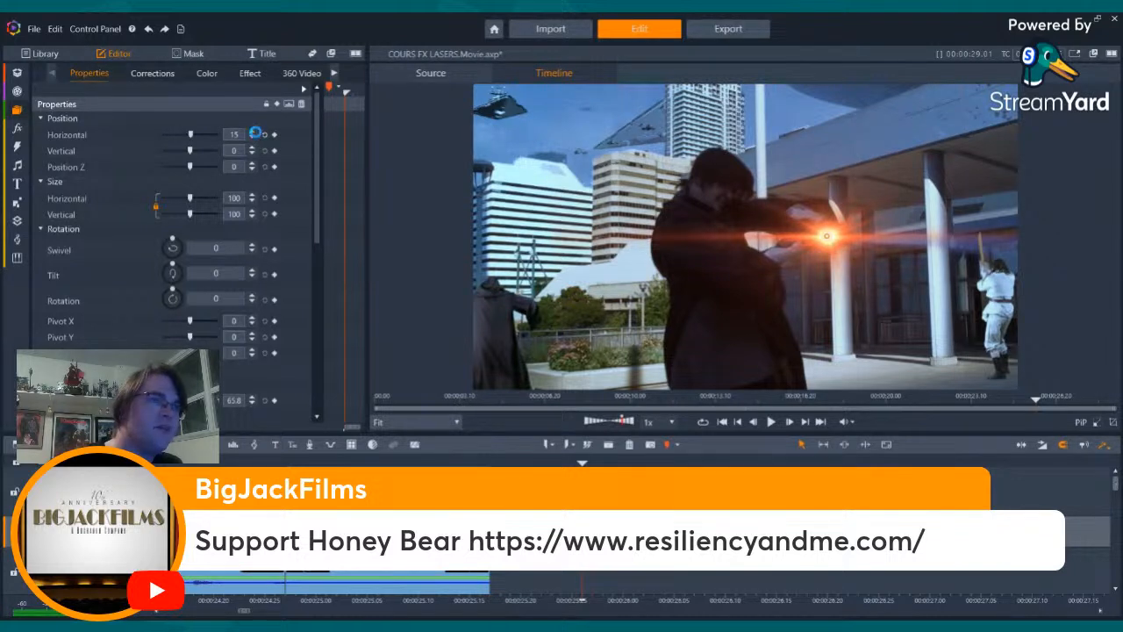
click(254, 131)
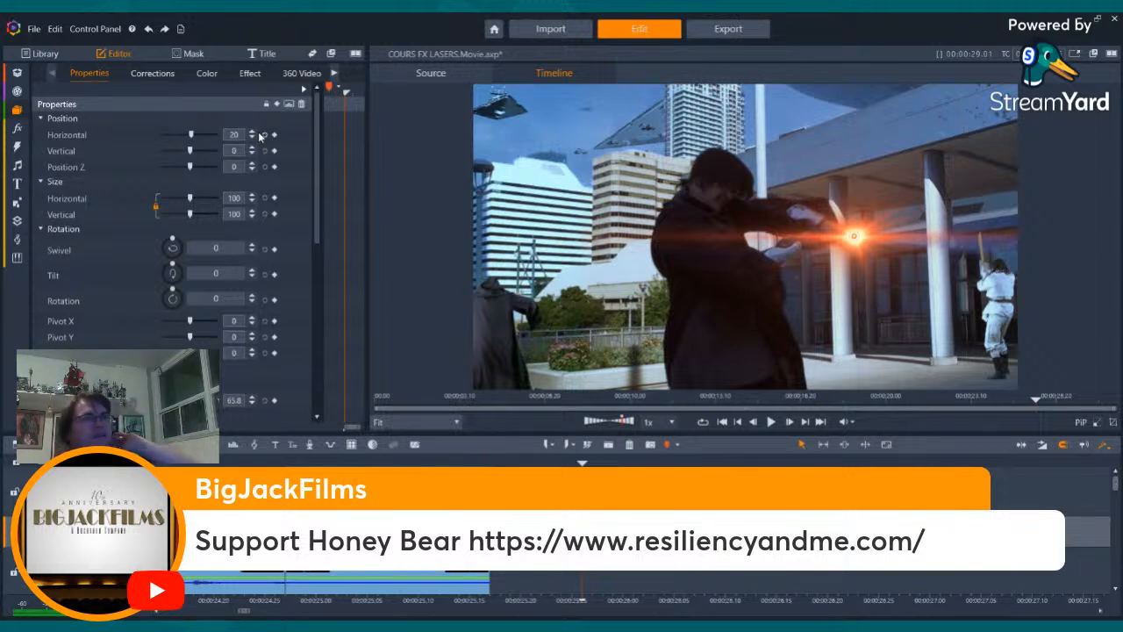
click(252, 132)
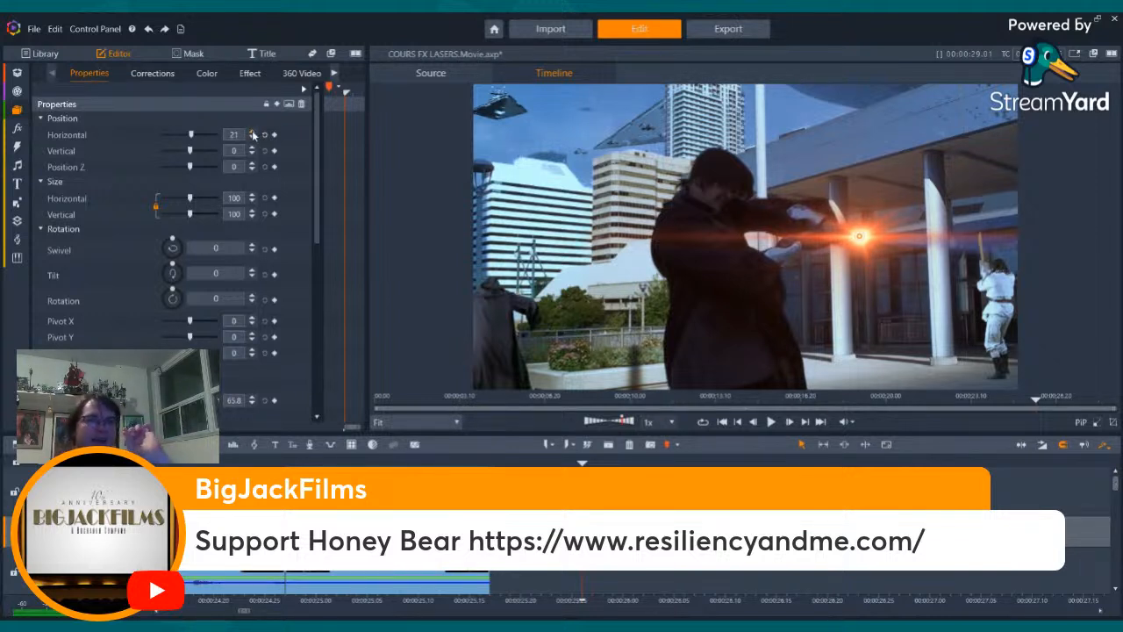
click(253, 131)
click(253, 132)
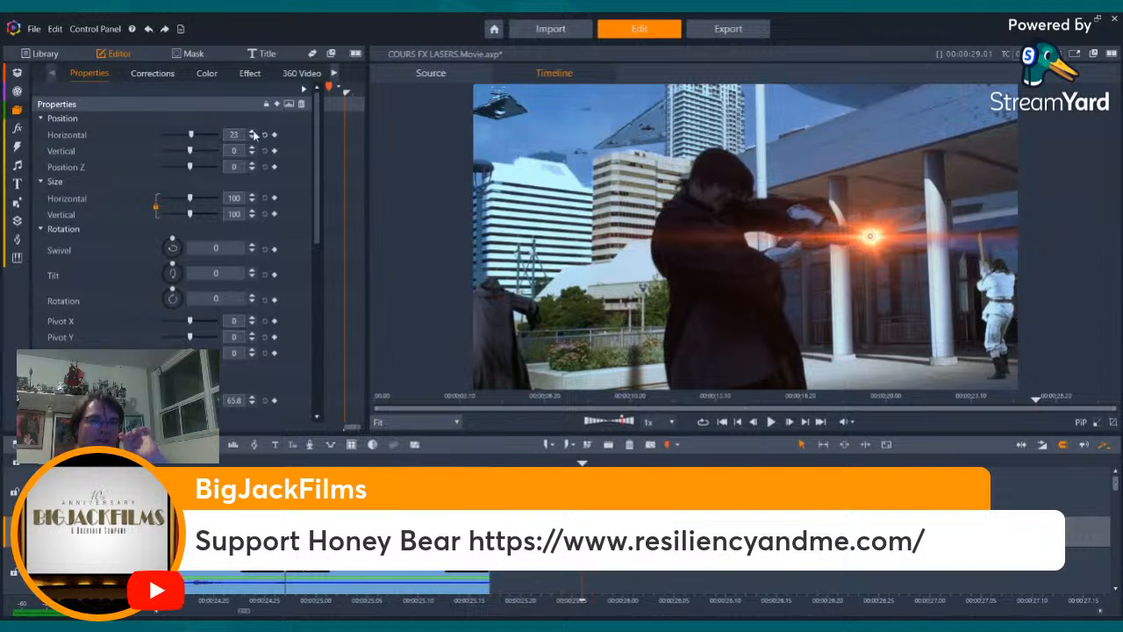
click(253, 132)
click(252, 132)
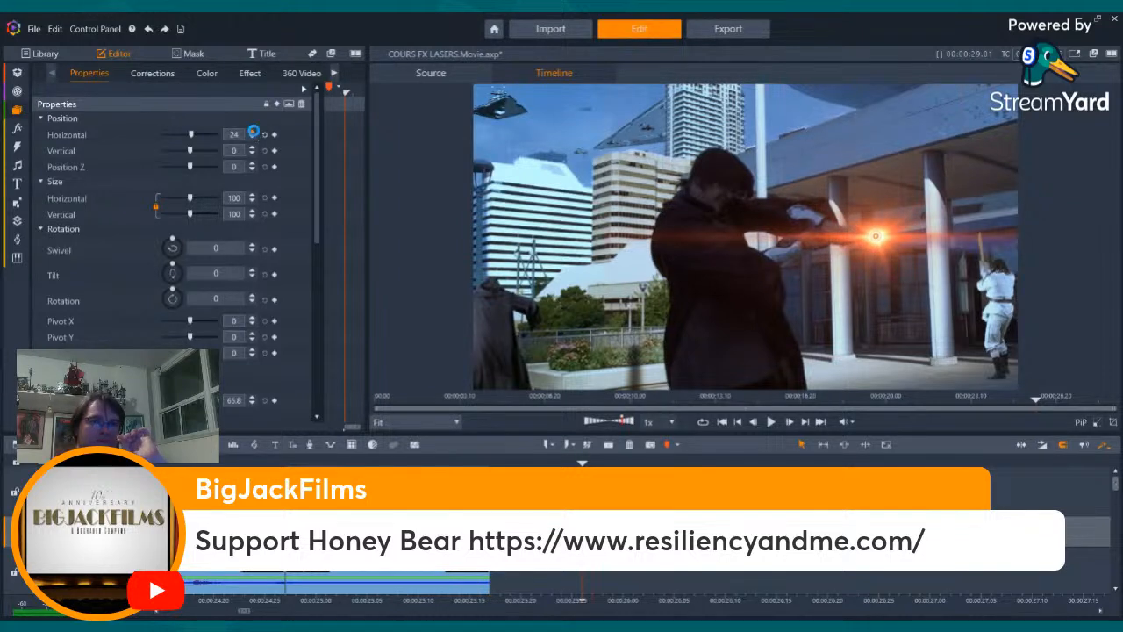
click(253, 132)
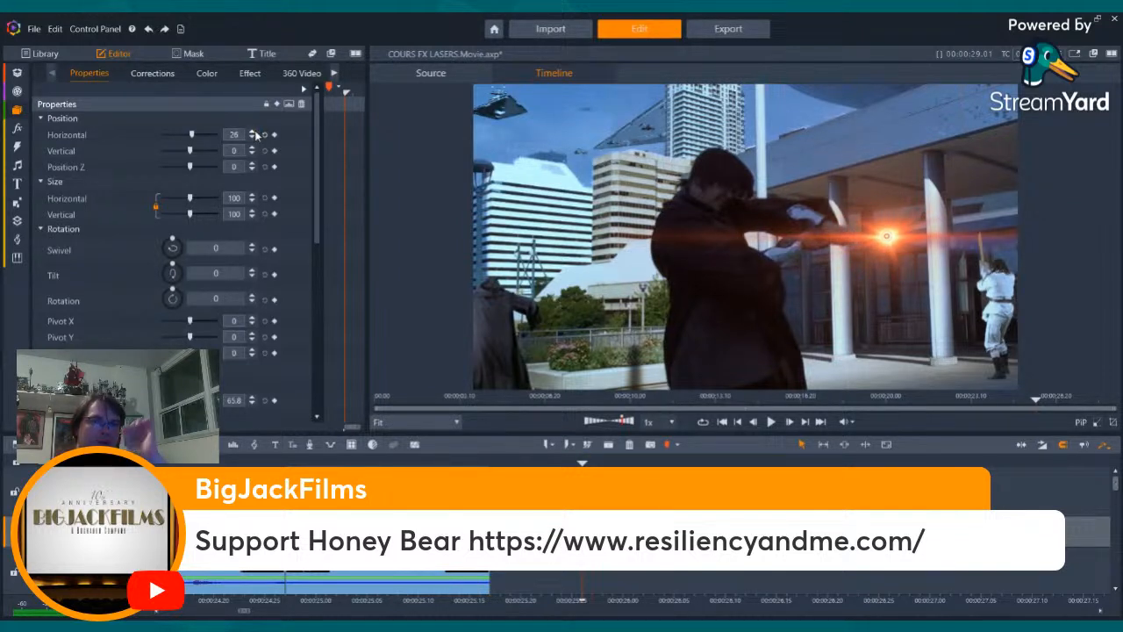
- Step back and forth through the lightsaber swing to examine the orange flare's placement against the blade and the deflected laser bolt
key(Right)
key(Right)
key(Right)
key(Right)
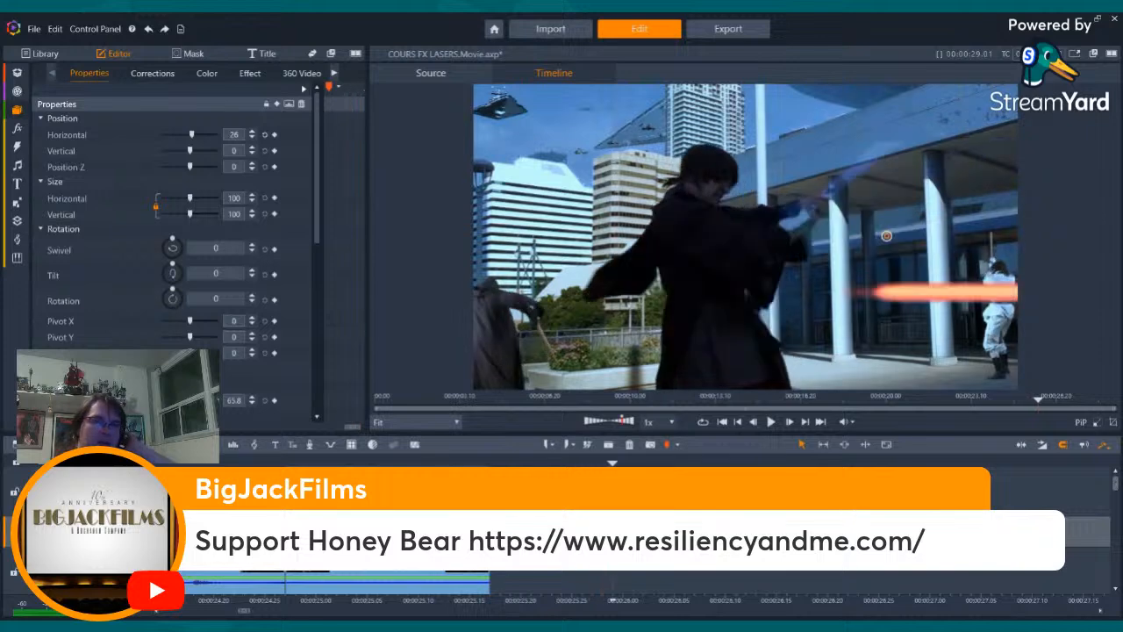
key(Left)
key(Left)
key(Left)
key(Left)
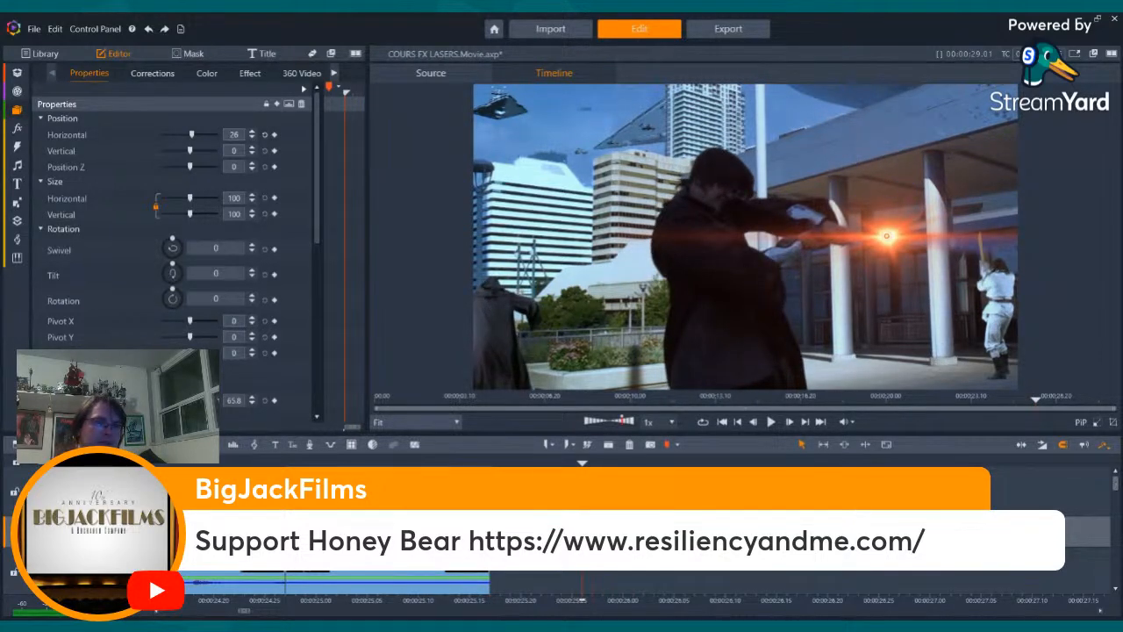
key(Left)
key(Right)
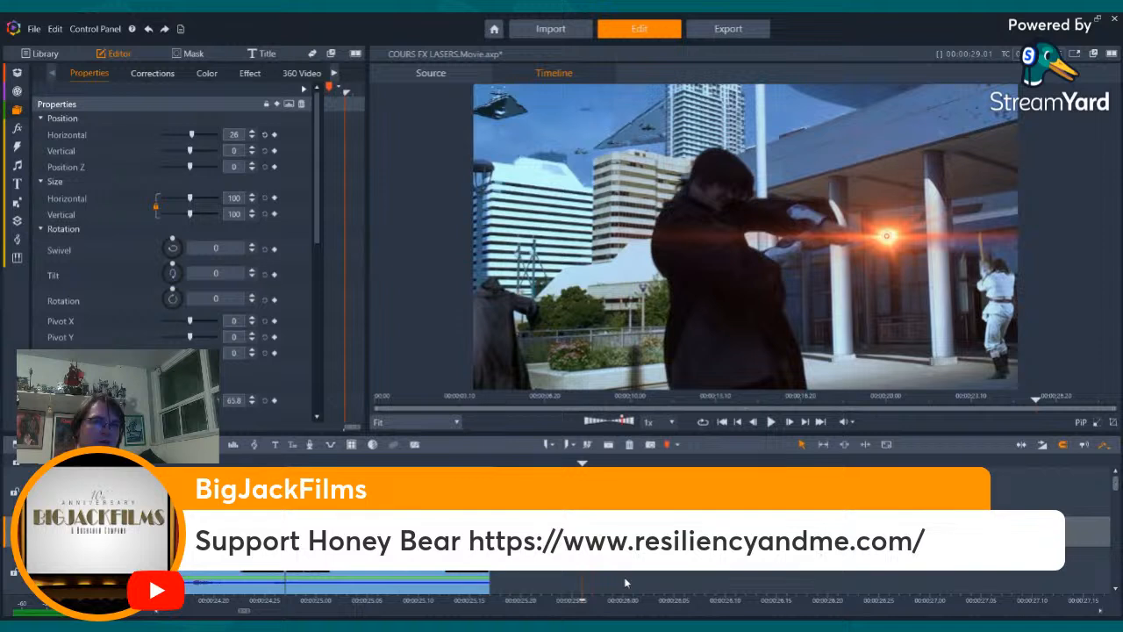
key(Right)
key(Right)
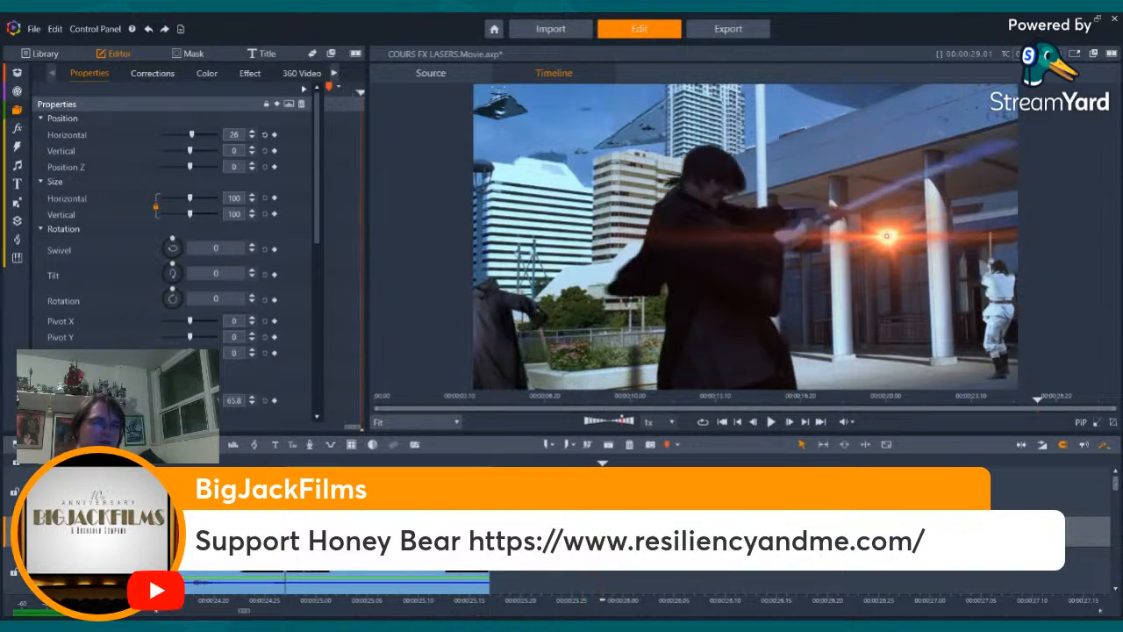
key(Left)
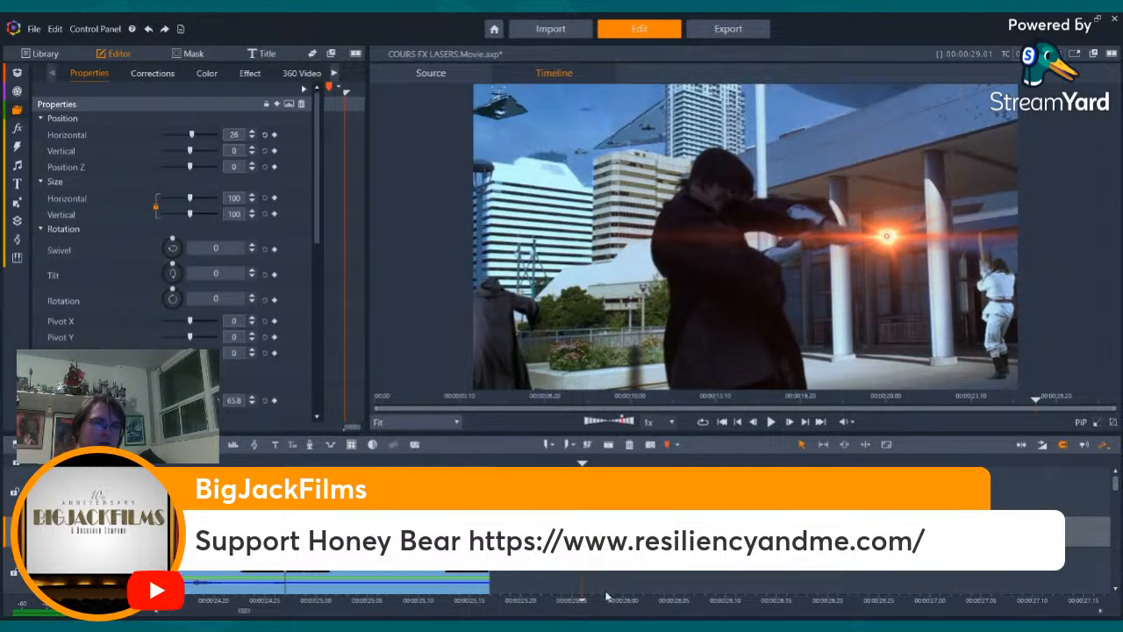
key(Right)
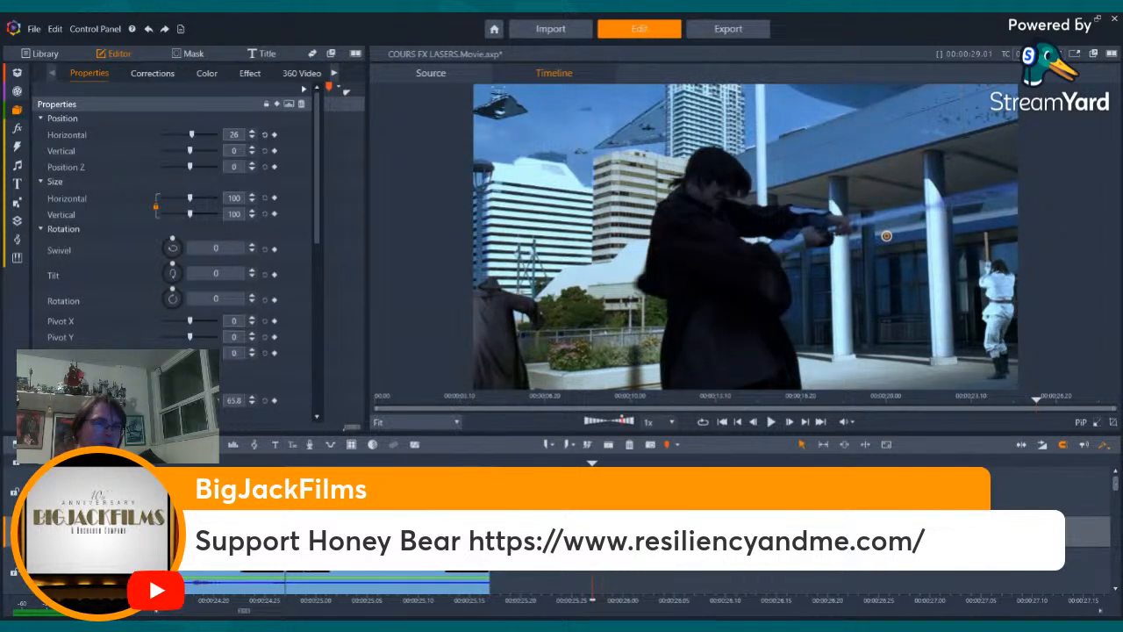
key(Left)
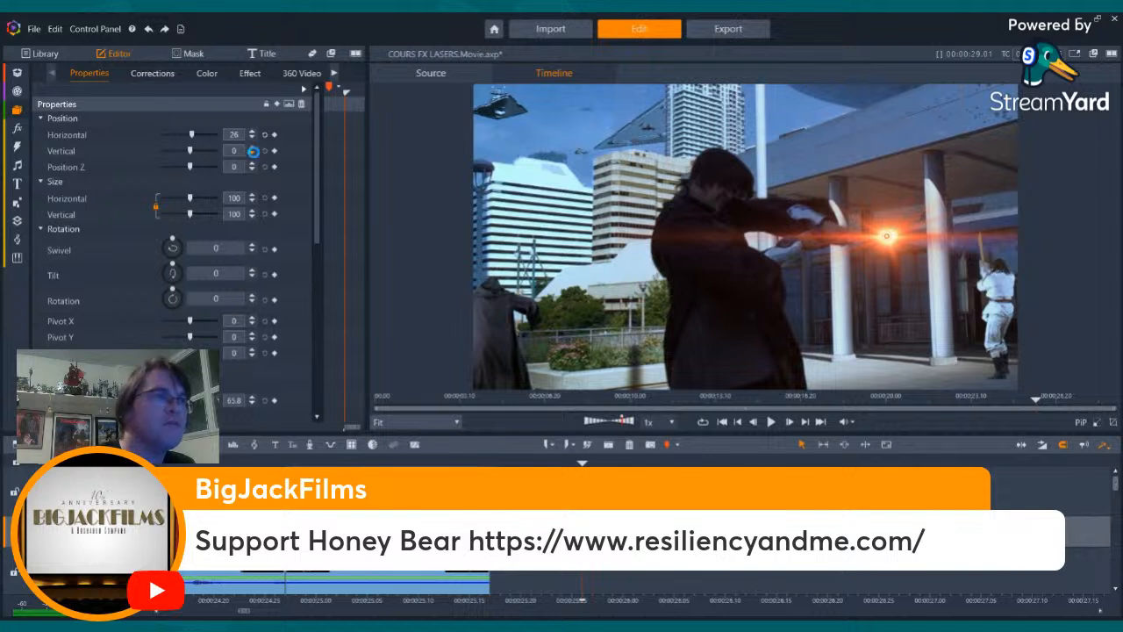
- Set the orange flare's vertical position to -2 and its horizontal position to 35
click(253, 154)
click(253, 154)
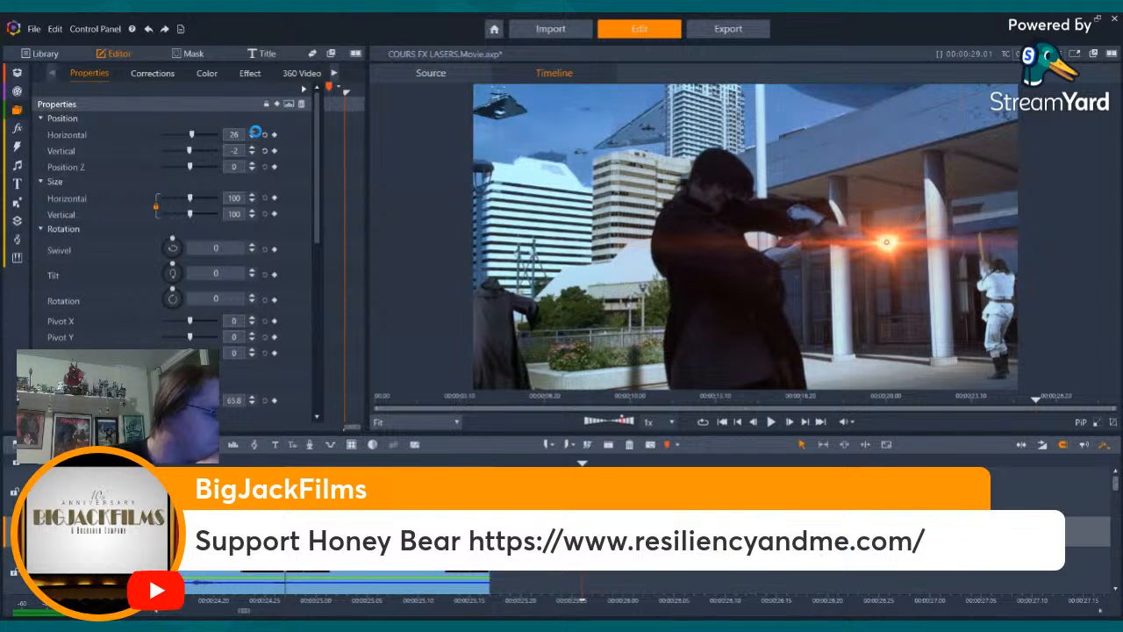
click(254, 132)
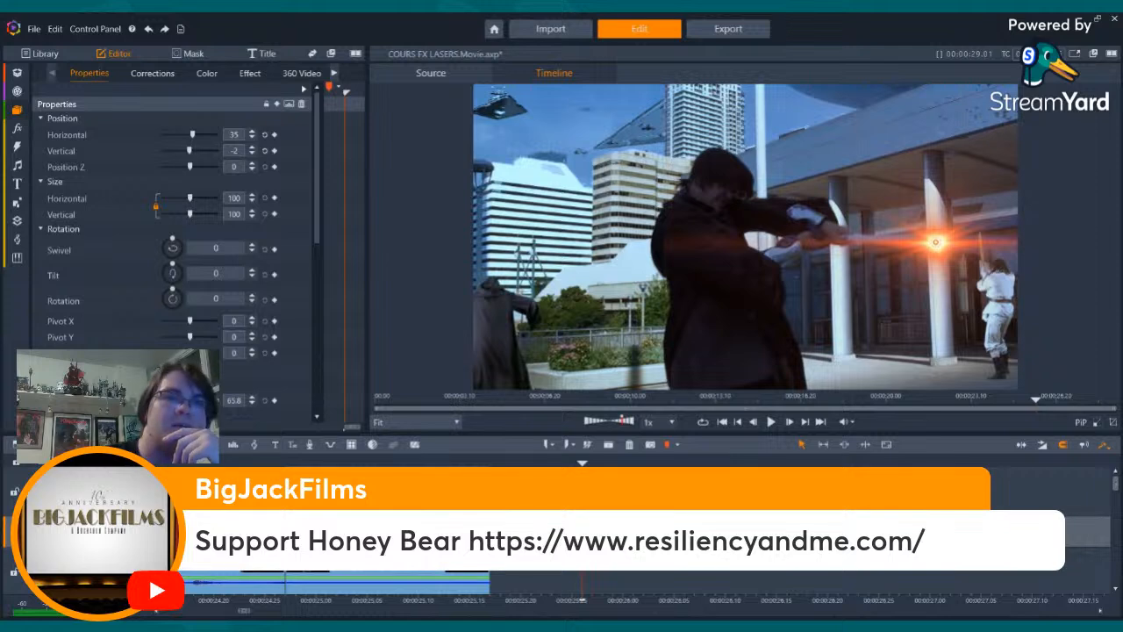
- Browse the effects images in the library and overlay a white light flare on the lightsaber swing frame
click(19, 114)
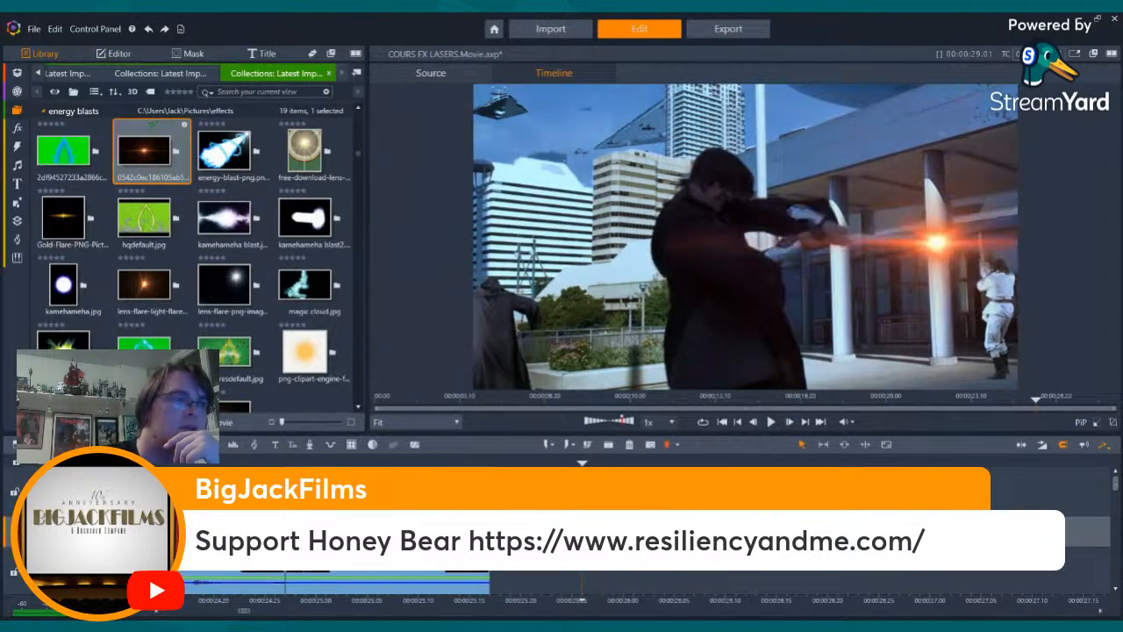
scroll(202, 217, up, 3)
scroll(201, 217, up, 2)
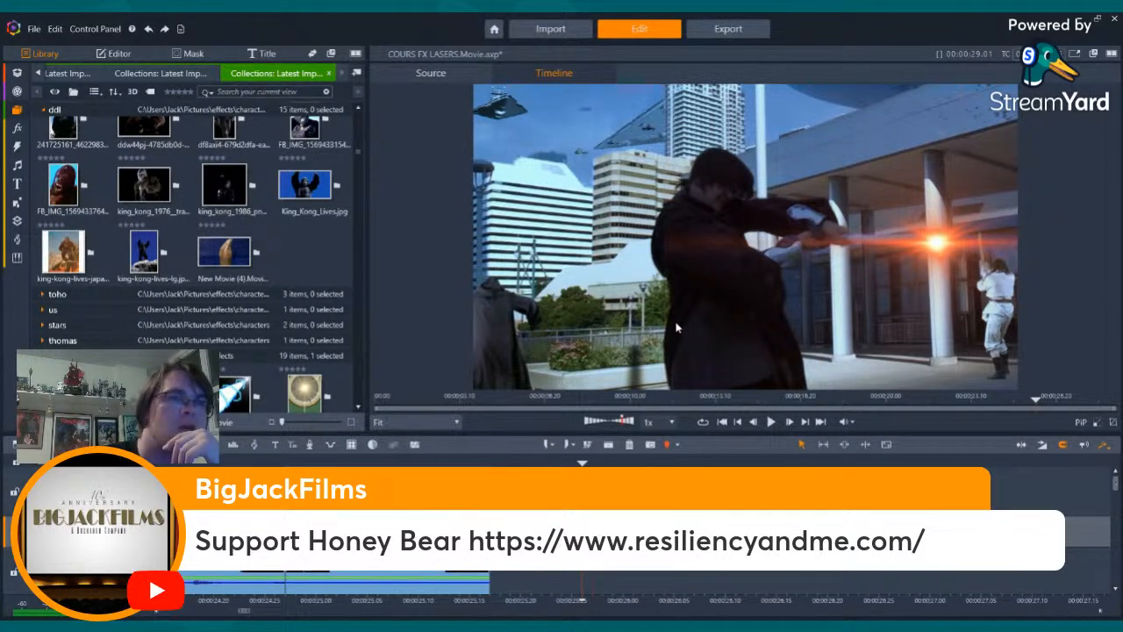
drag(702, 465, 695, 493)
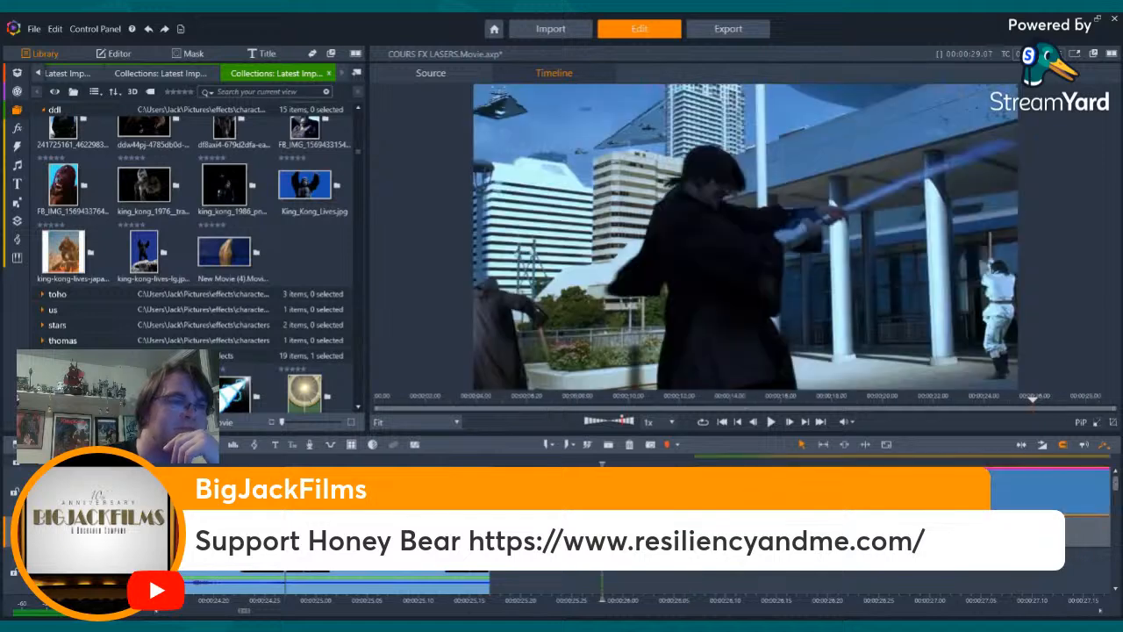
key(ctrl+z)
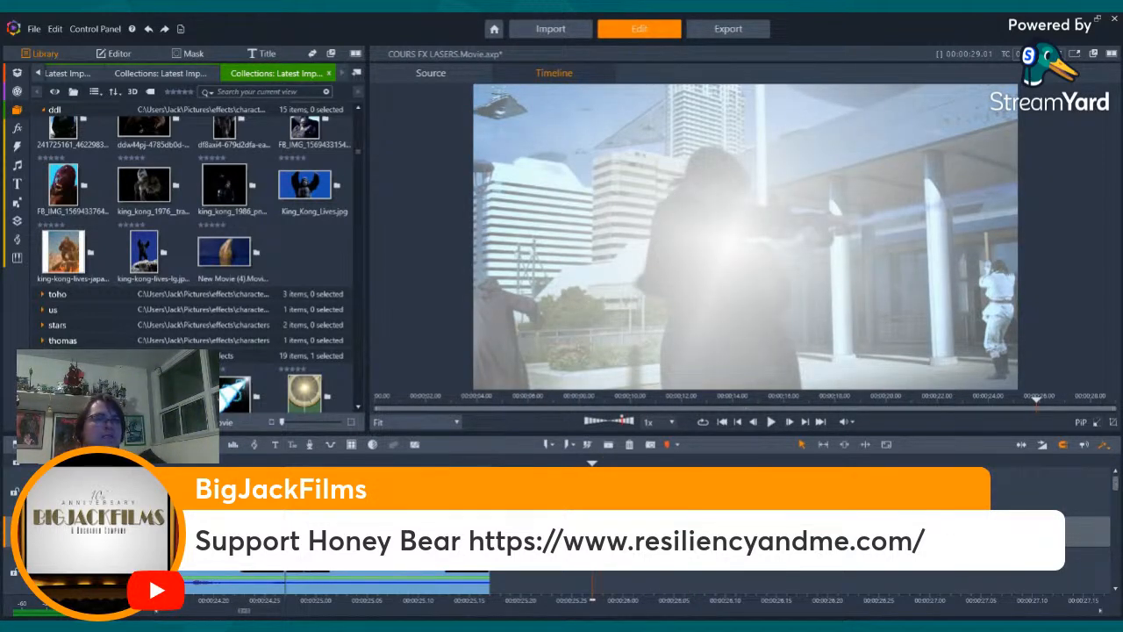
- Enlarge the white flare to a size of about 158.9 and shift its horizontal position to about 23.6
click(114, 53)
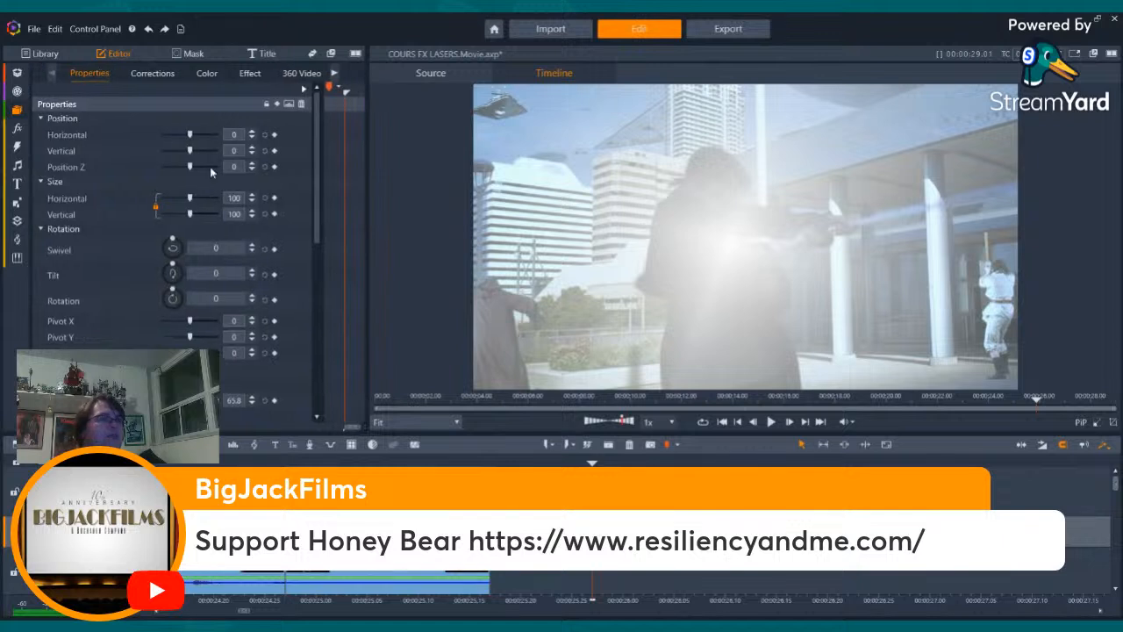
click(207, 214)
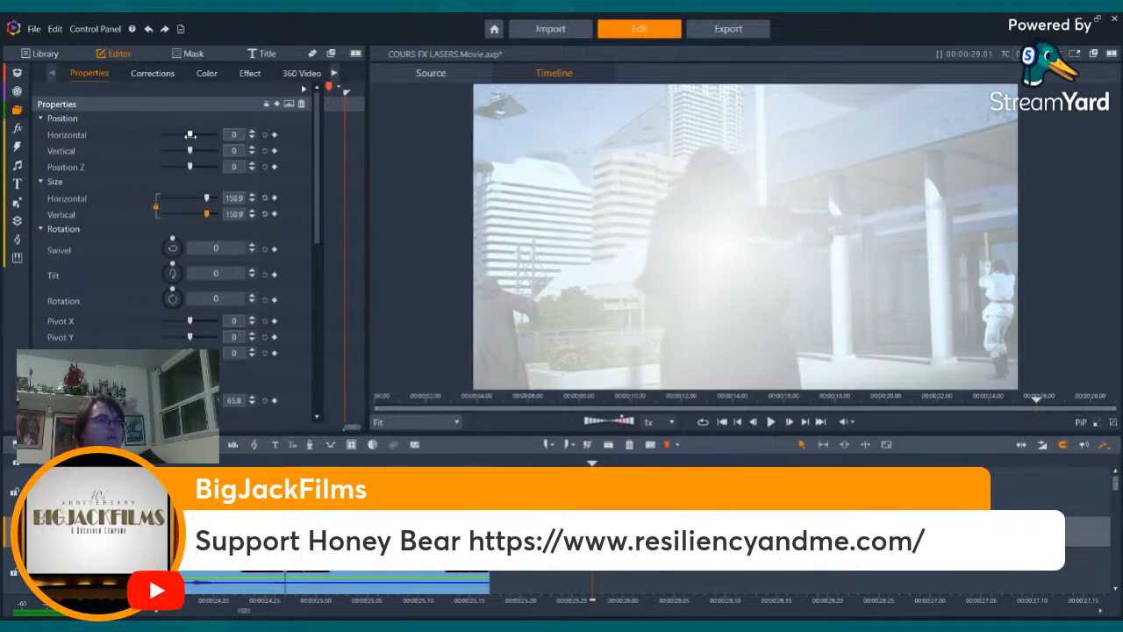
drag(190, 134, 195, 134)
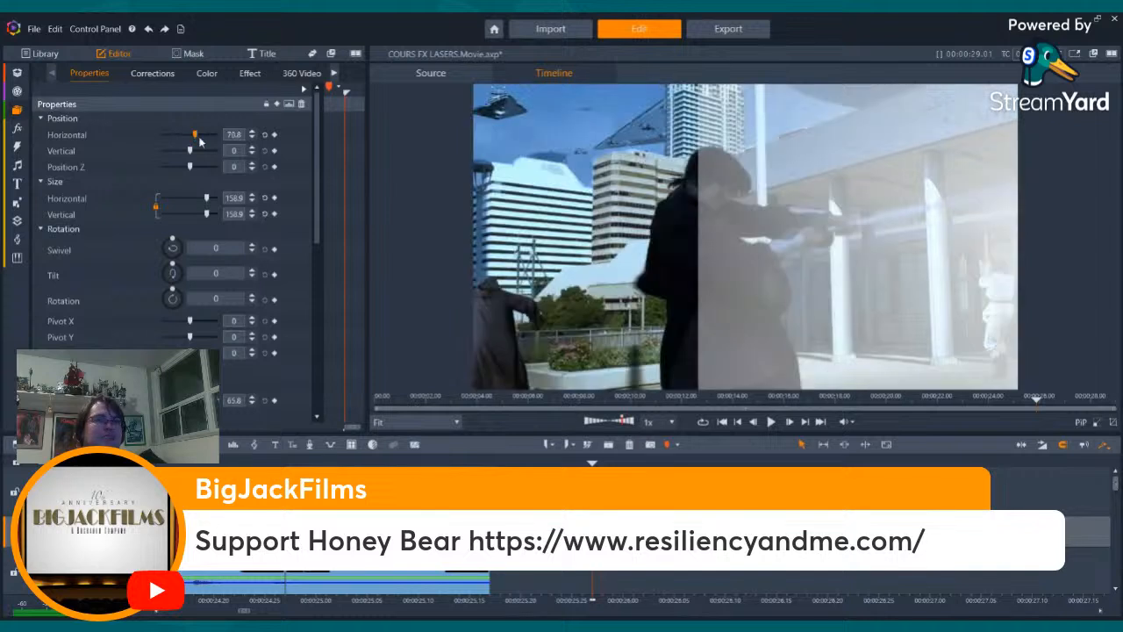
drag(195, 134, 191, 135)
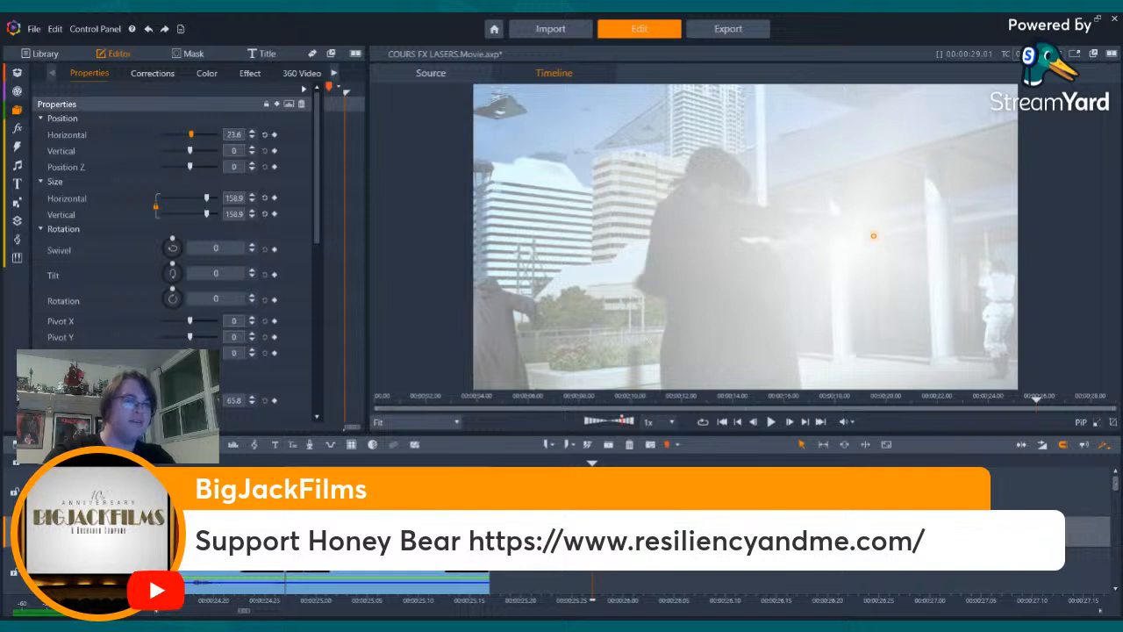
- Warm the white flare's colour by setting both Temperature and Tint to 100, then deselect the clip
click(207, 74)
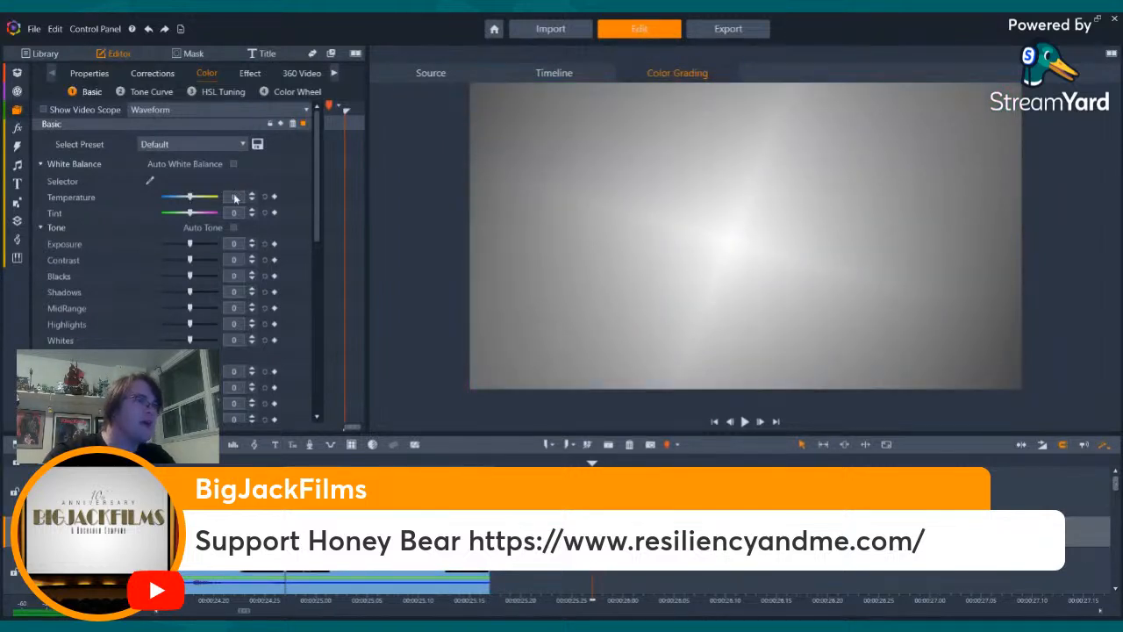
drag(191, 197, 292, 215)
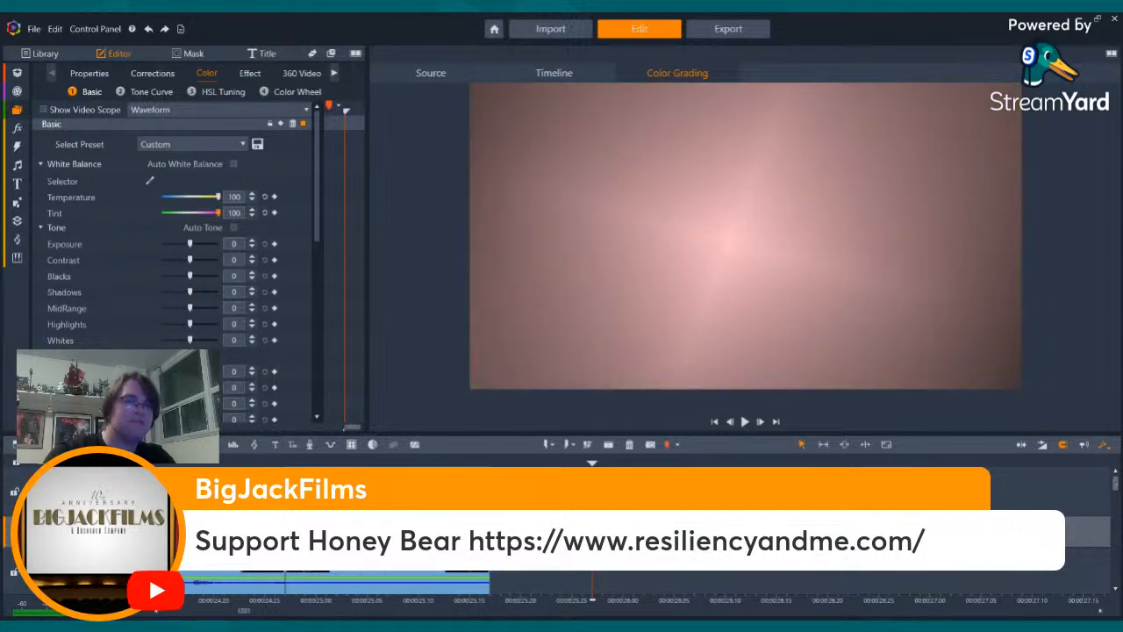
click(1005, 505)
- Step through the lightsaber swing and on into the stormtrooper shot to examine the flare and laser bolt timing
key(Left)
key(Left)
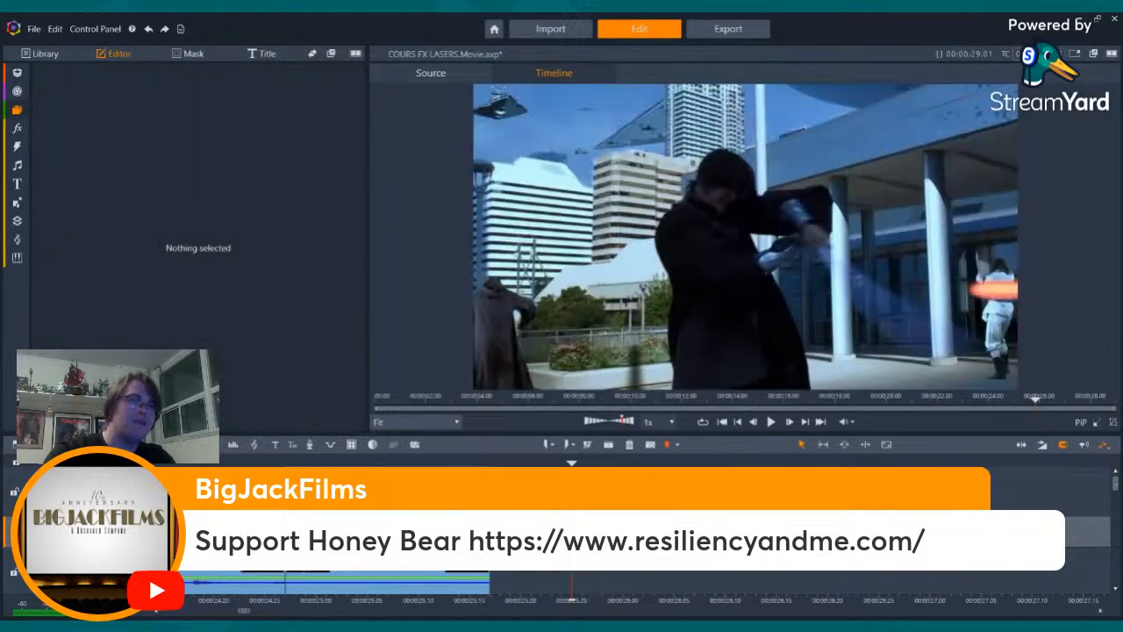
key(Right)
key(Right)
key(Right)
key(Right)
key(Right)
key(Right)
key(Right)
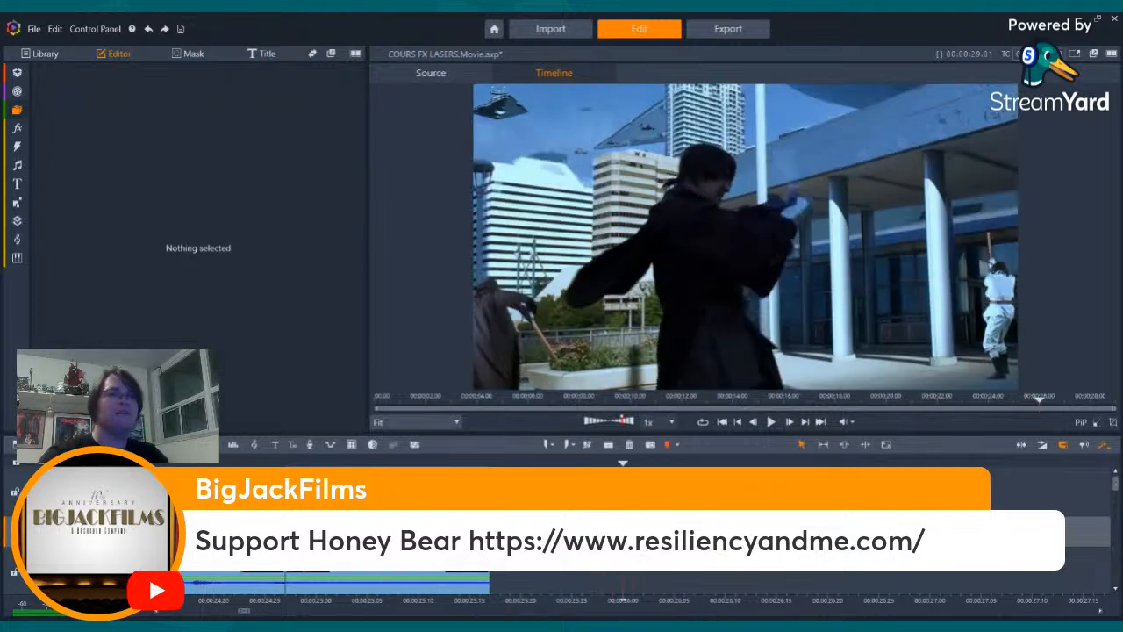
key(Right)
key(Right)
key(Right)
key(Right)
key(Right)
key(Right)
key(Right)
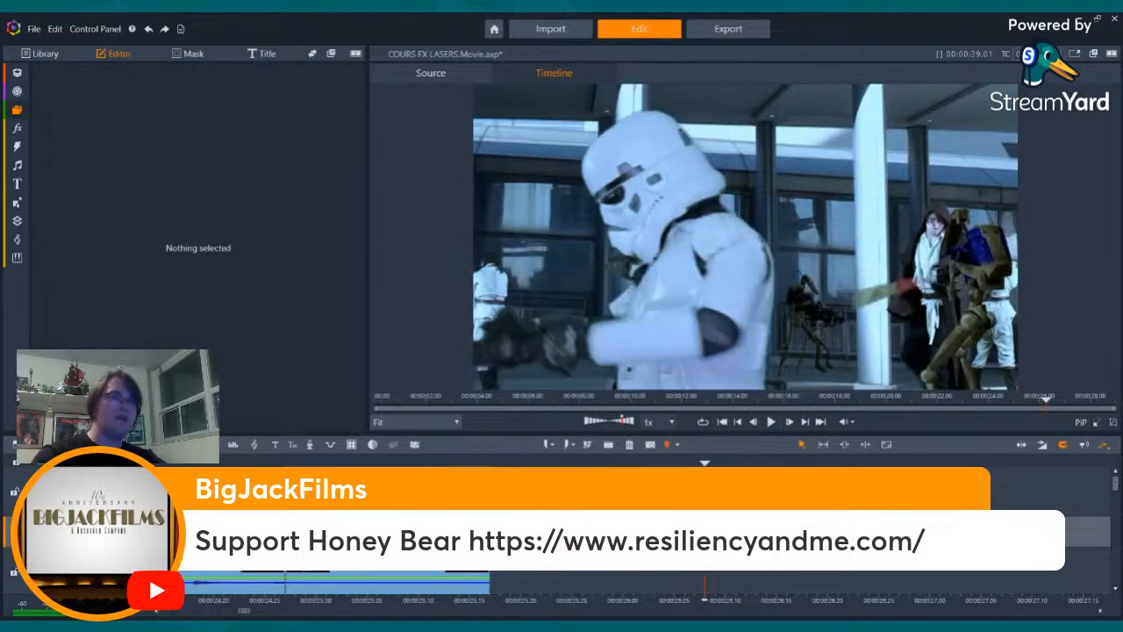
key(Right)
key(Right)
key(Right)
key(Right)
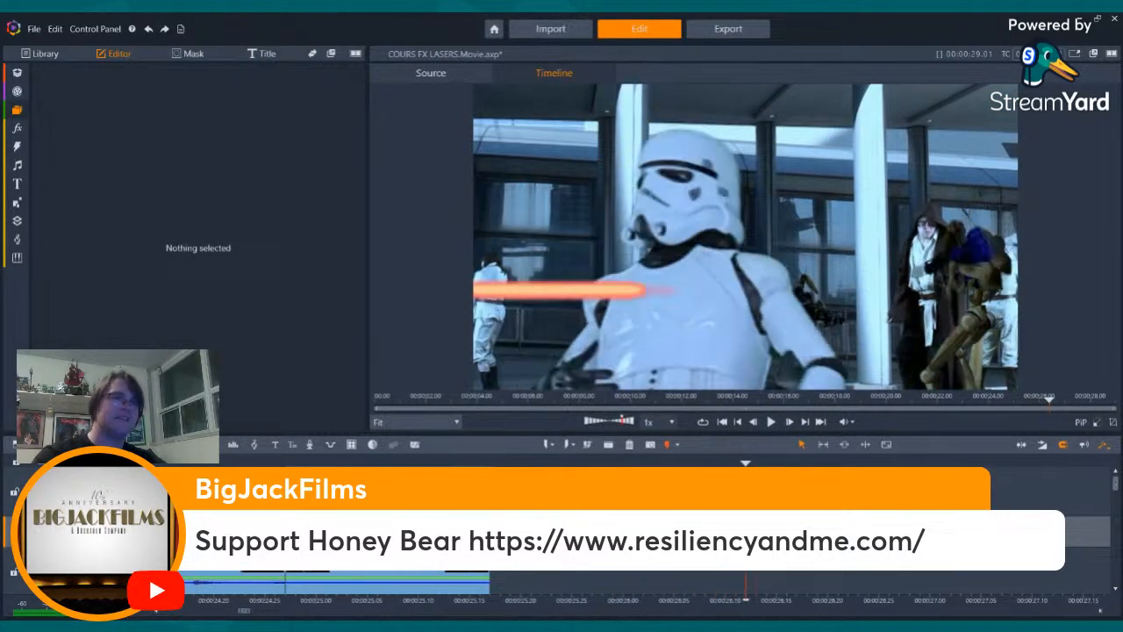
key(Left)
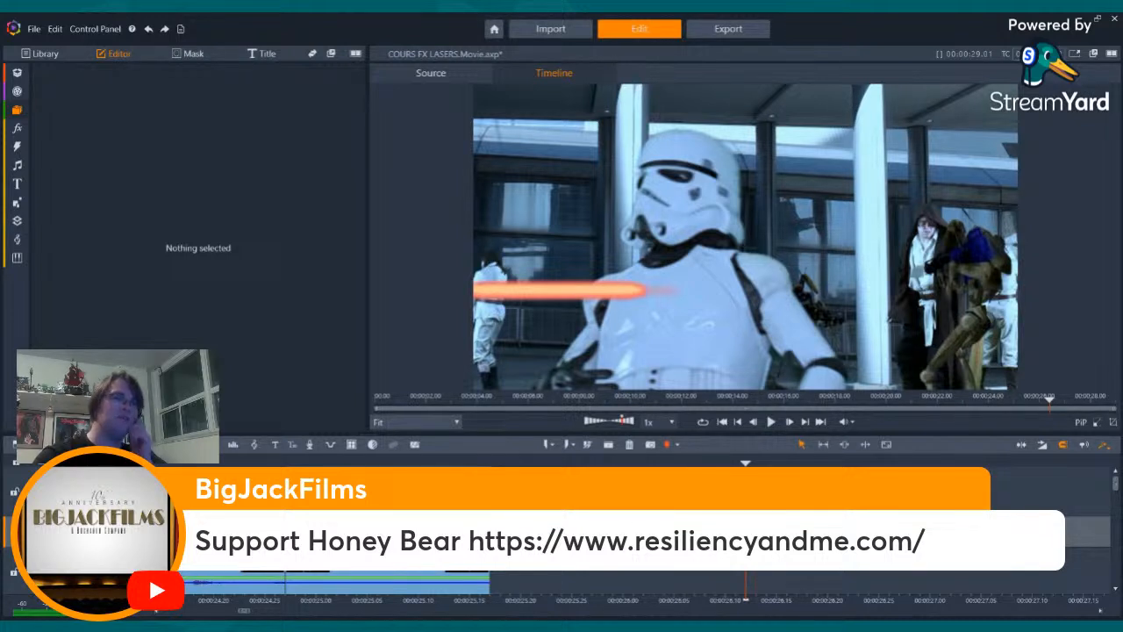
- Reselect the tinted flare clip and step forward frame by frame through the rest of the Jedi's swing
click(592, 531)
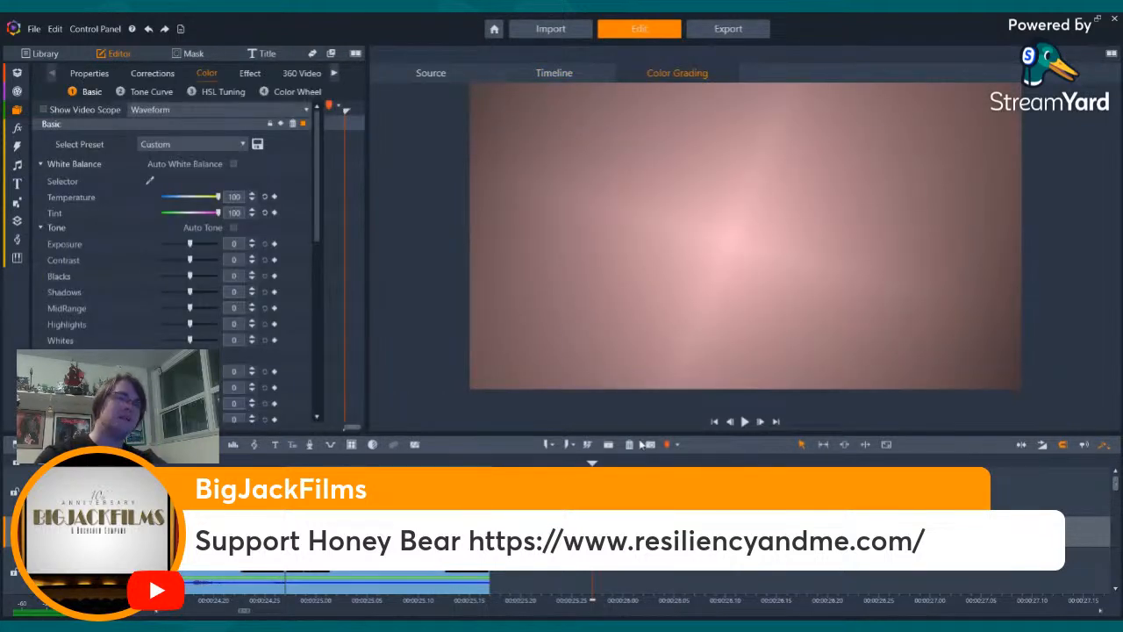
key(Right)
key(Right)
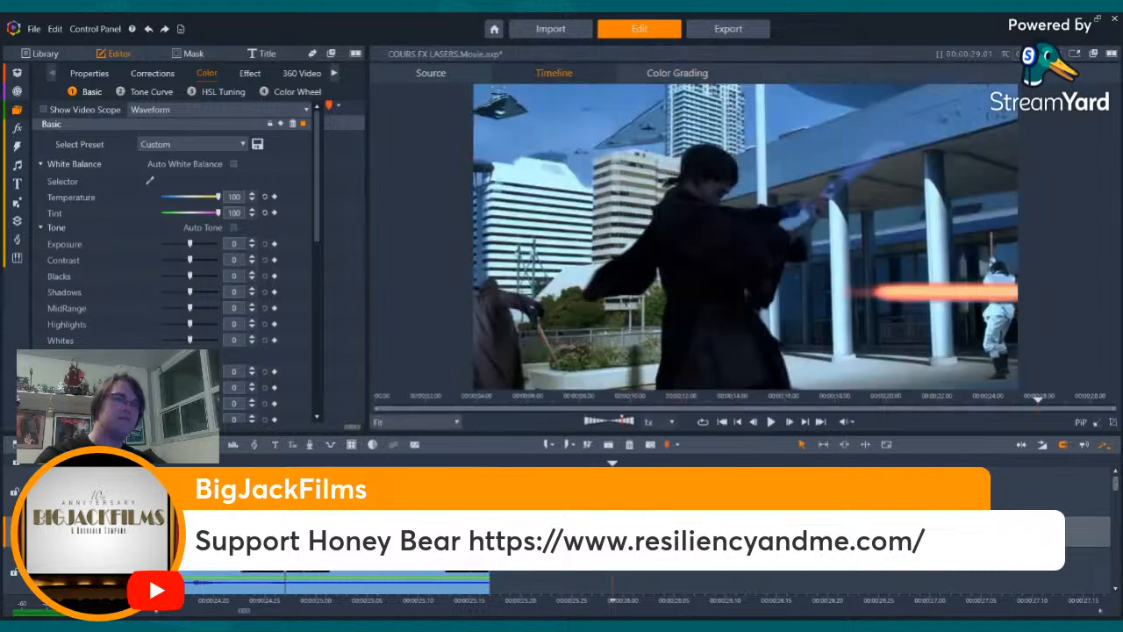
key(Right)
key(Right)
key(Right)
- Place a copy of the tinted flare on the frame where the laser hits the stormtrooper and reset its horizontal position to 0
key(Right)
key(Right)
key(Right)
key(Right)
key(Right)
key(Right)
key(Right)
key(Right)
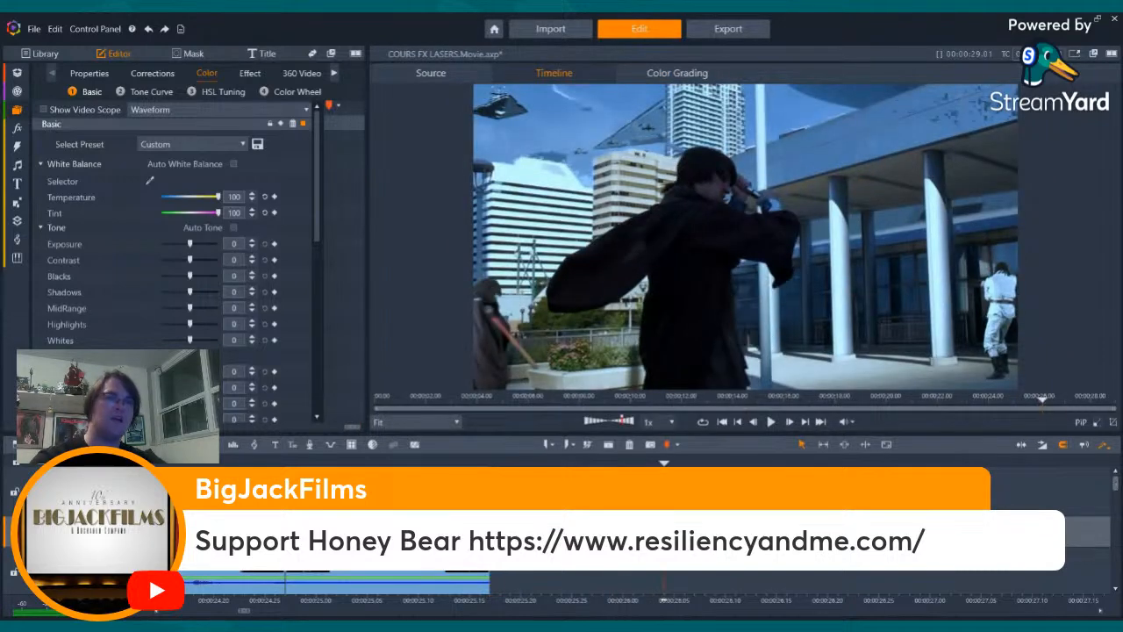
key(Right)
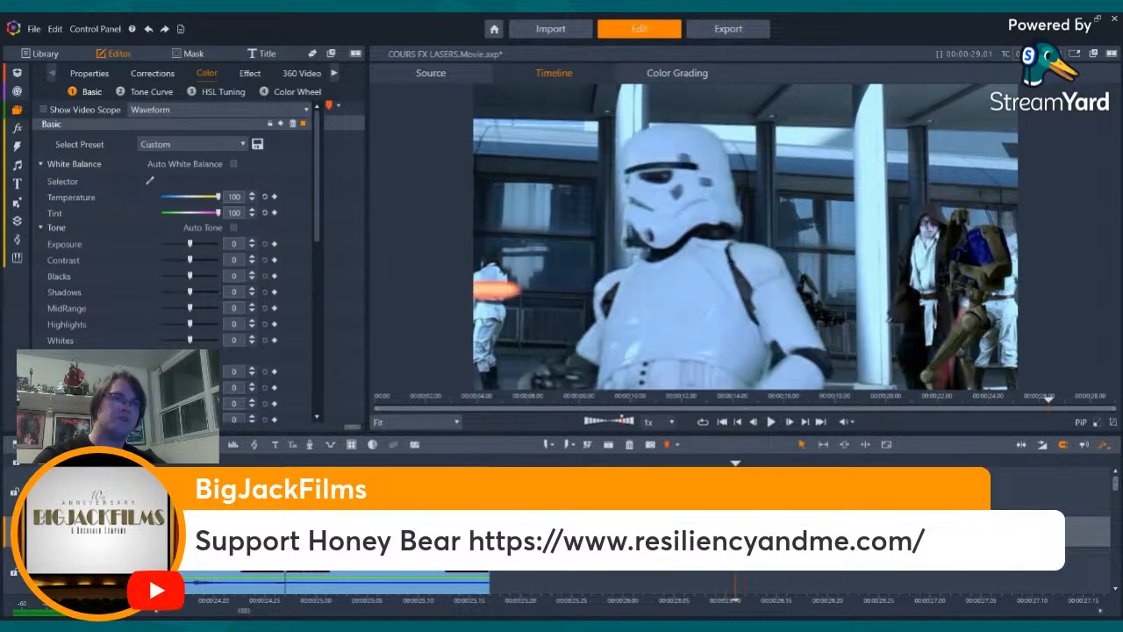
key(Right)
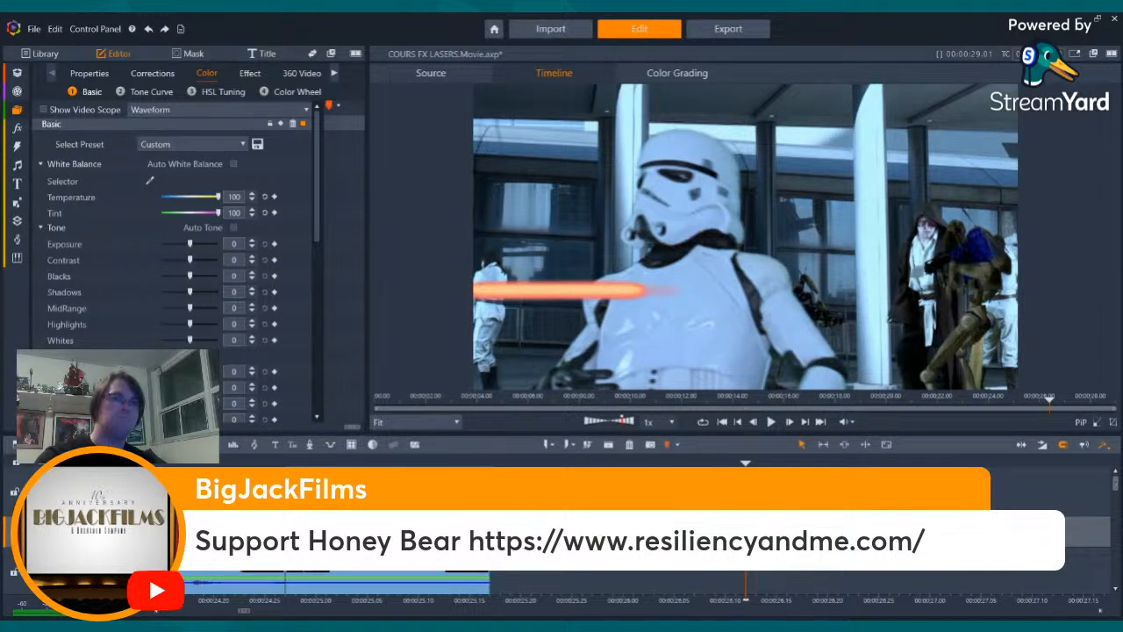
drag(702, 532, 746, 531)
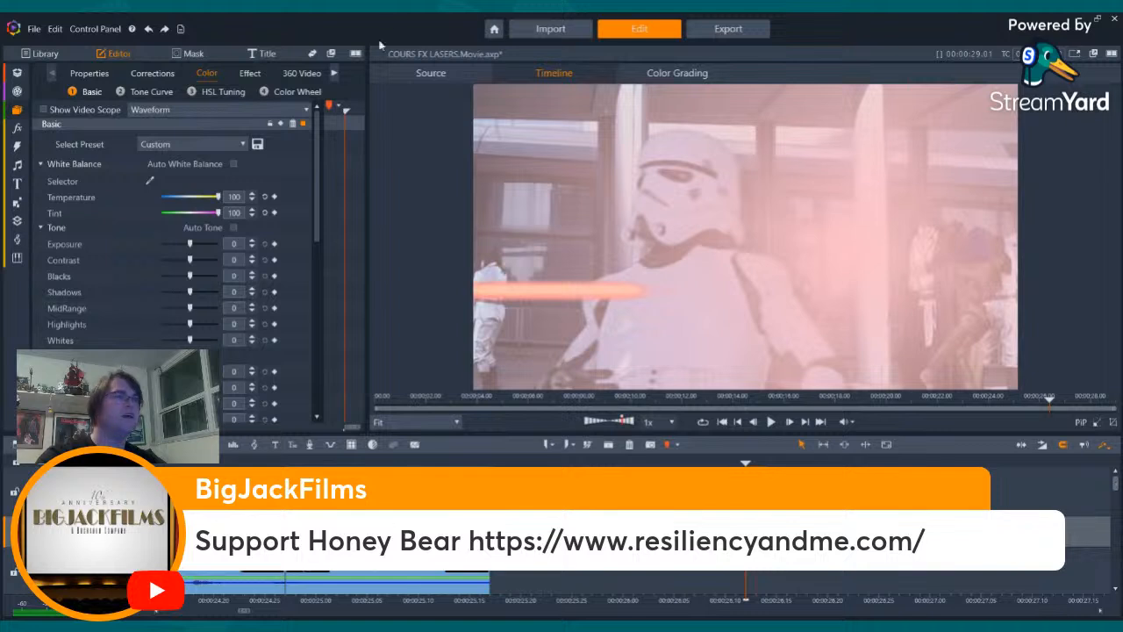
click(89, 73)
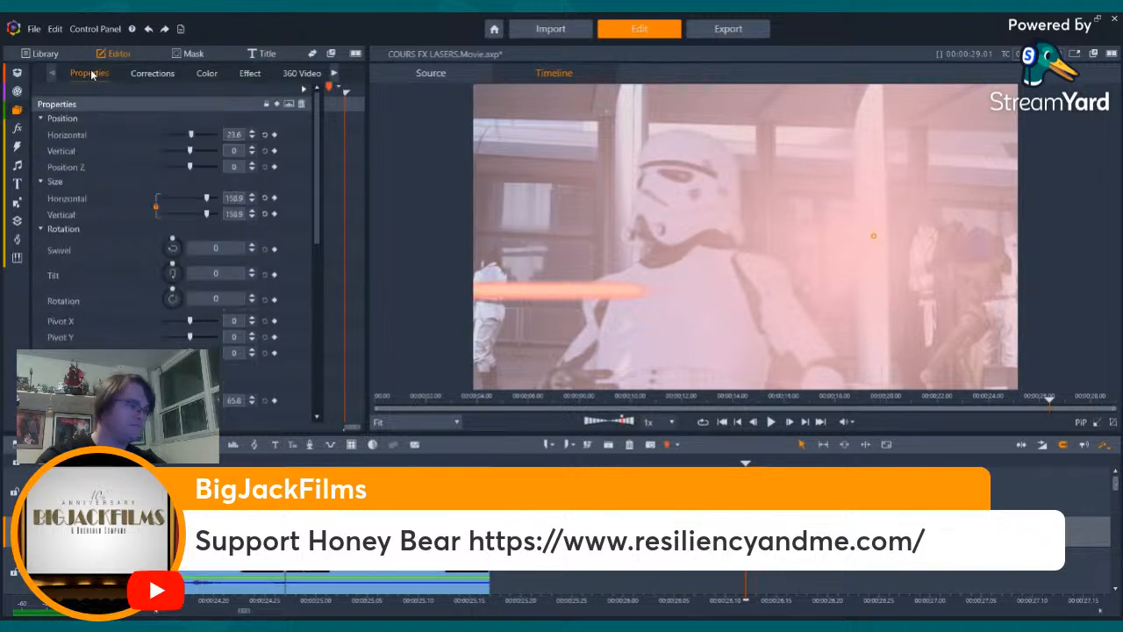
click(265, 135)
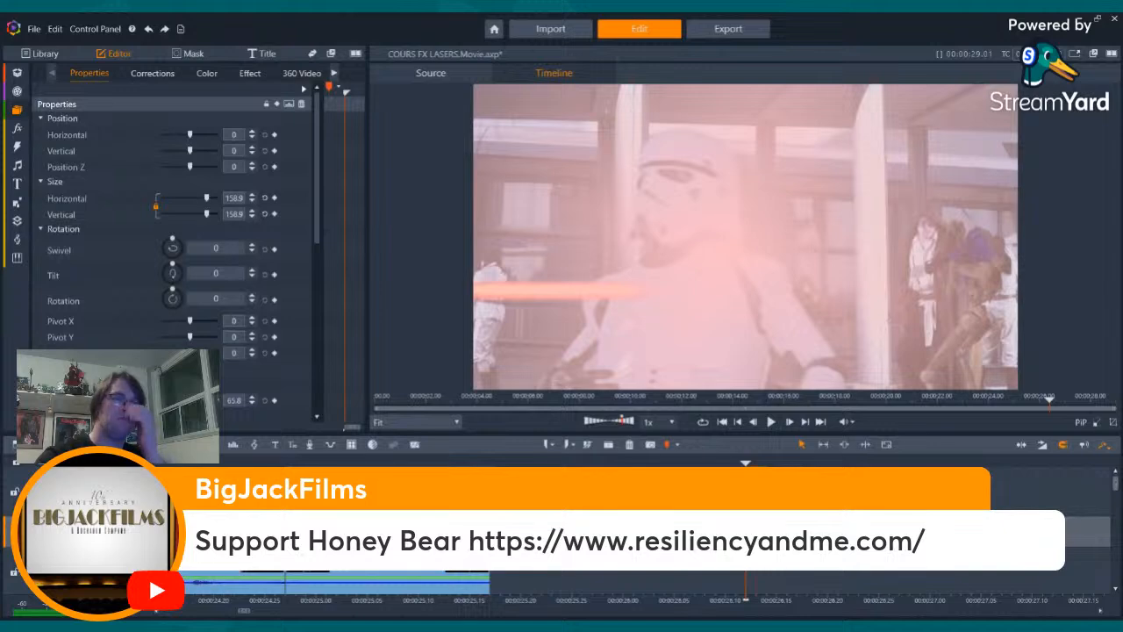
click(667, 535)
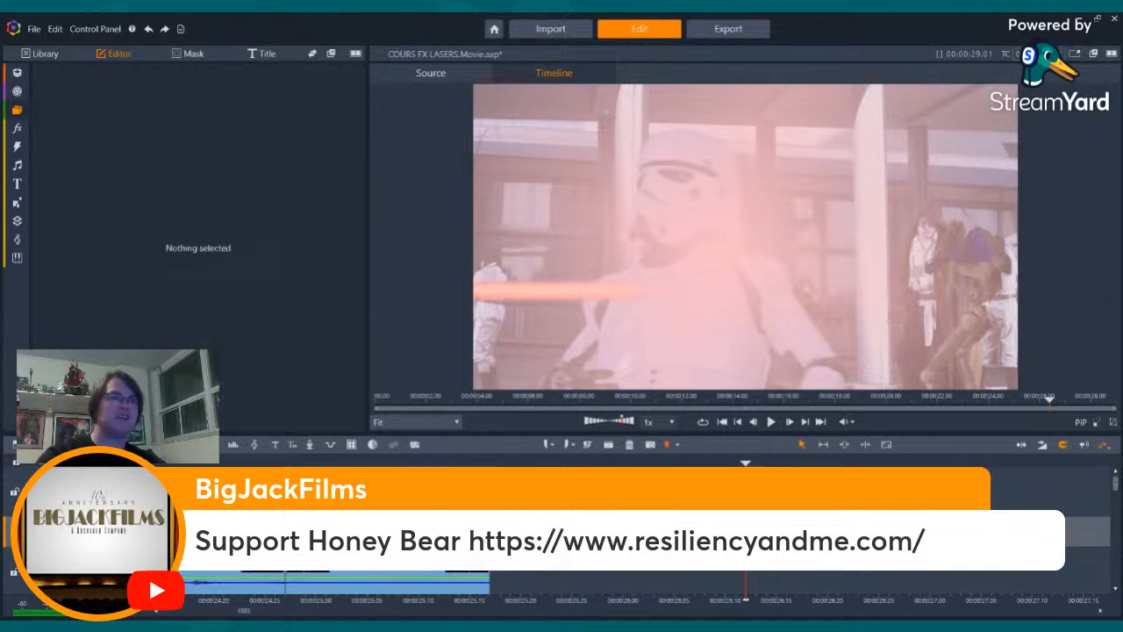
- Step back and forth around the stormtrooper's hit to examine the impact flare's timing against the laser bolt
key(Left)
key(Left)
key(Right)
key(Right)
key(Right)
key(Right)
key(Right)
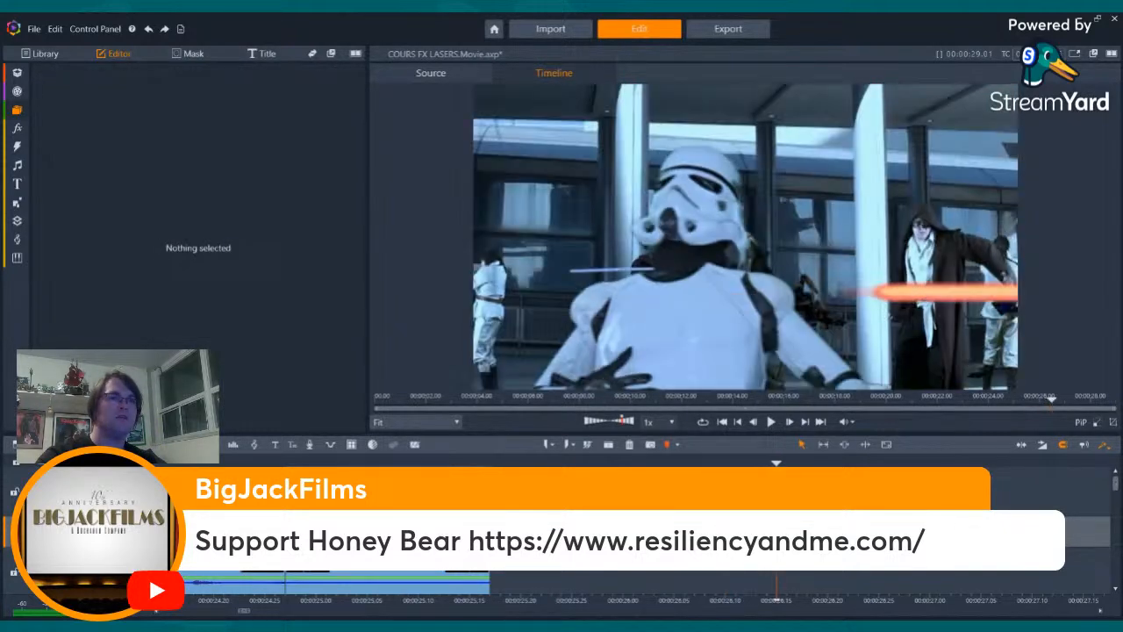
key(Right)
key(Right)
key(Right)
key(Right)
key(Left)
key(Left)
key(Left)
key(Left)
key(Left)
key(Left)
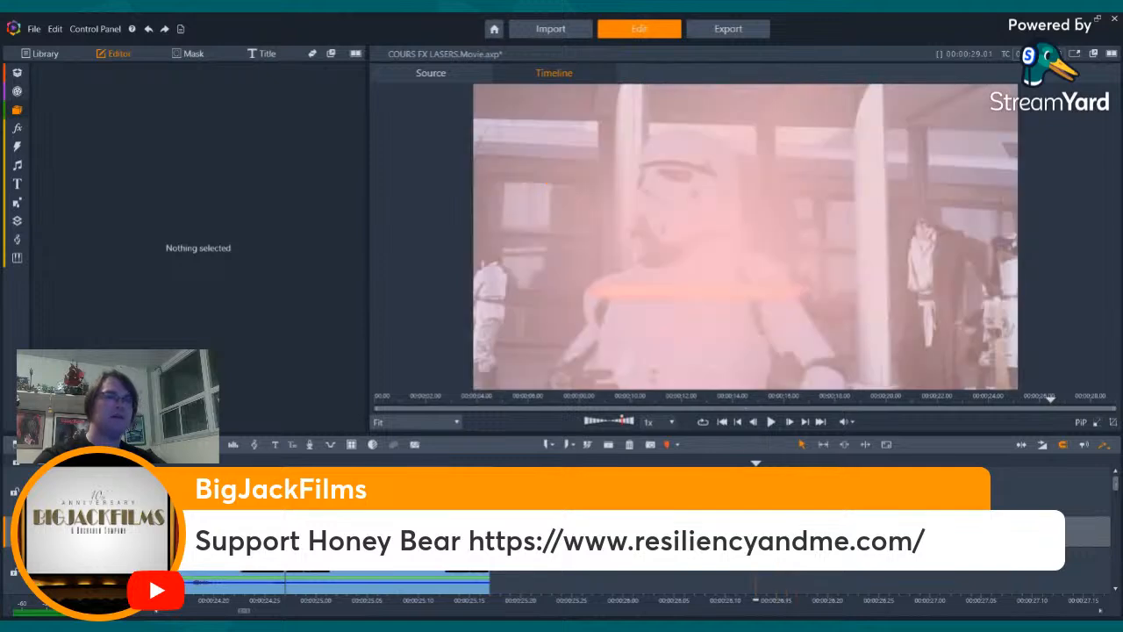
key(Left)
key(Left)
key(Left)
key(Left)
key(Left)
key(Left)
key(Left)
key(Left)
key(Left)
key(Left)
key(Left)
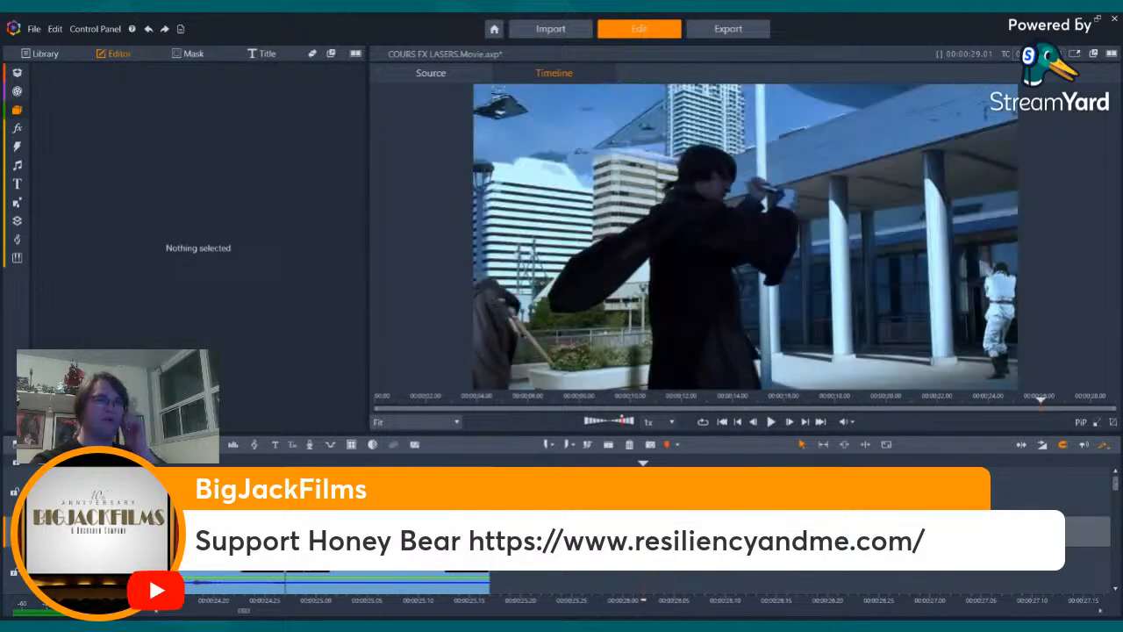
key(Right)
key(Right)
key(Right)
key(Right)
key(Right)
key(Right)
key(Right)
key(Right)
key(Right)
key(Right)
key(Right)
key(Right)
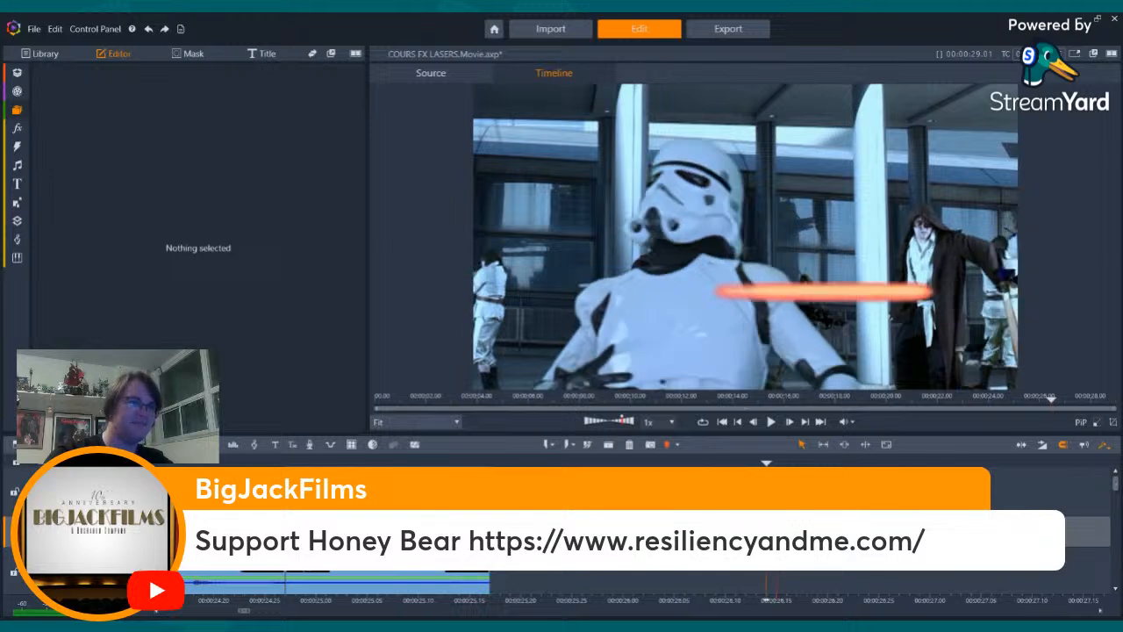
key(Left)
- Step frame by frame through the Jedi's lightsaber swing to examine the deflection flare and the cut from the preceding shot
click(552, 460)
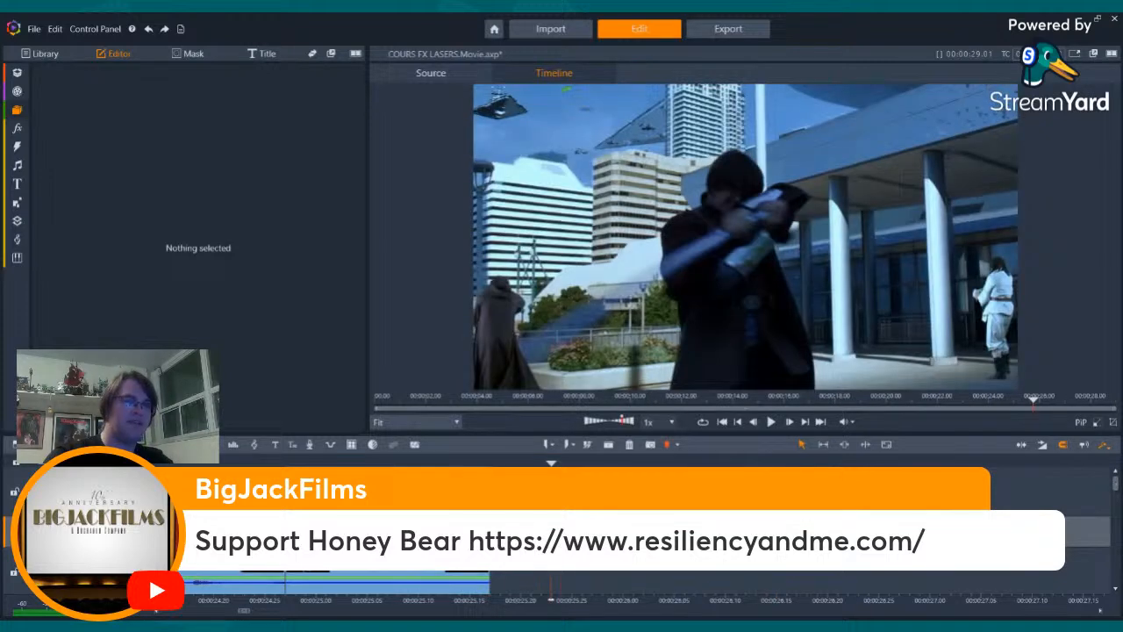
key(Right)
key(Right)
key(Right)
key(Right)
key(Right)
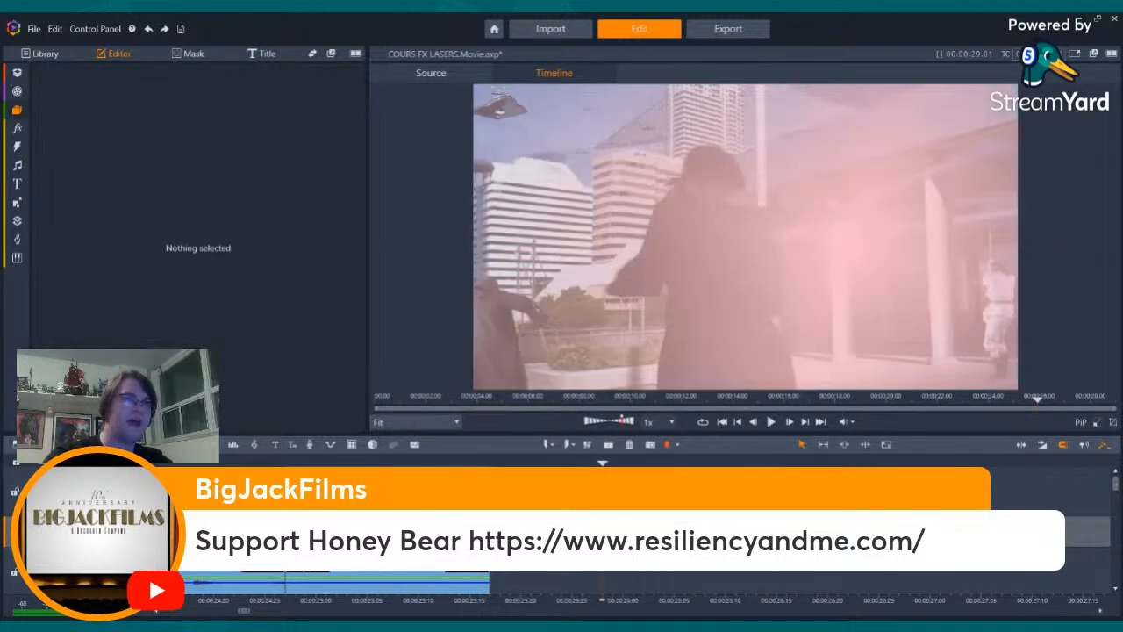
key(Right)
key(Right)
key(Right)
key(Left)
key(Left)
key(Left)
key(Left)
key(Left)
key(Left)
key(Left)
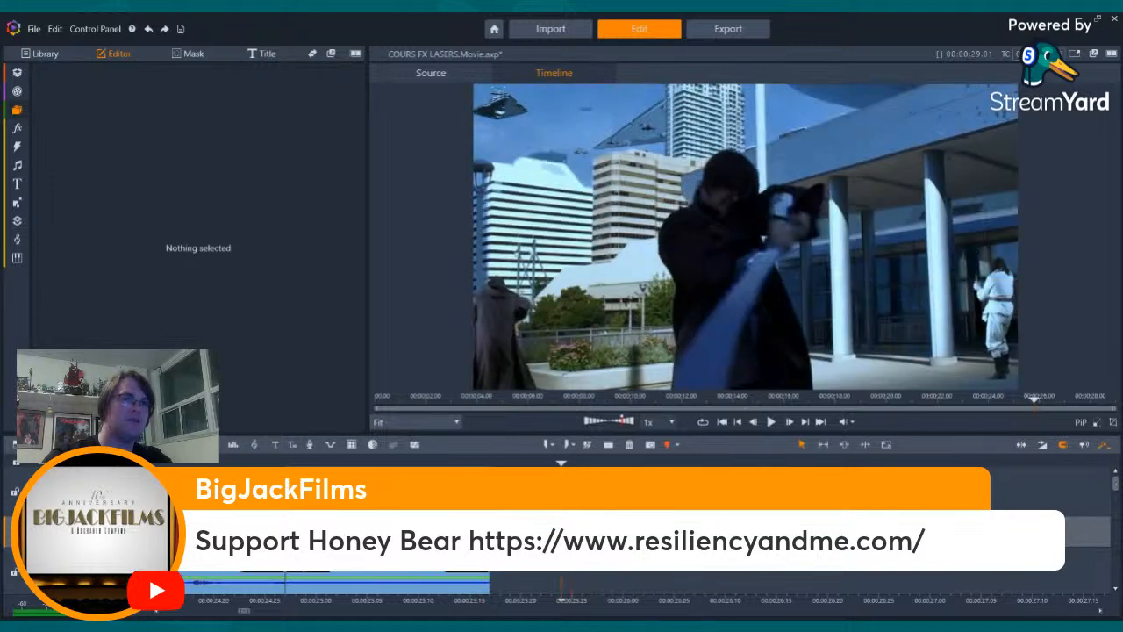
key(Left)
key(Left)
key(Left)
key(Left)
key(Left)
key(Left)
key(Left)
key(Left)
key(Left)
key(Left)
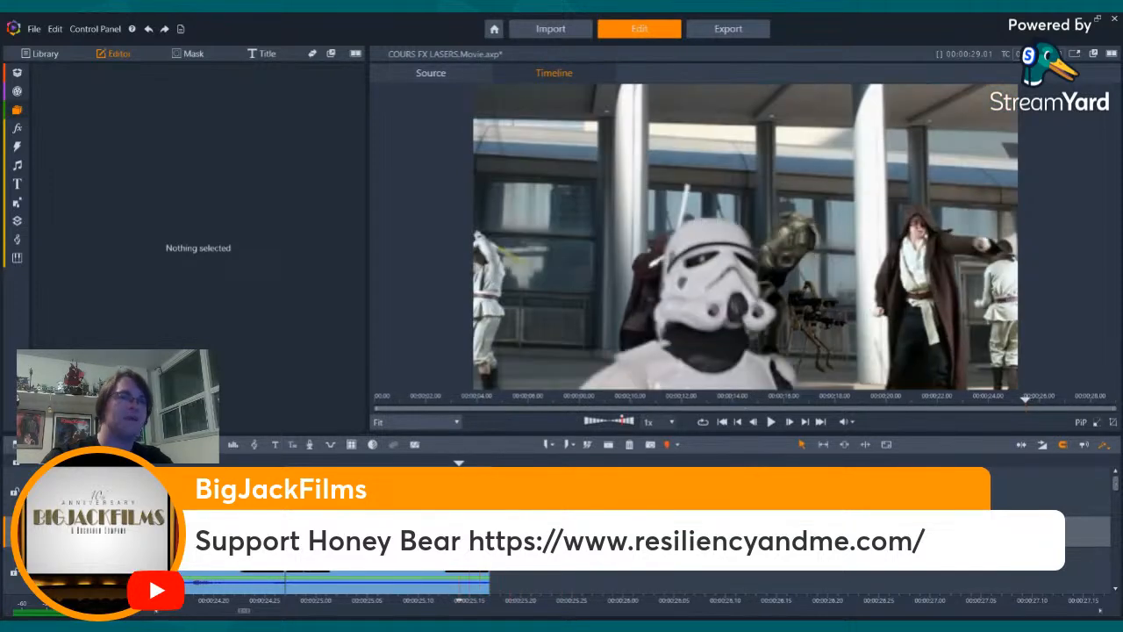
key(Right)
key(Right)
key(Right)
key(Right)
- Delete the leftover laser bolt clip that runs past the end of the final shot
drag(1115, 484, 1114, 509)
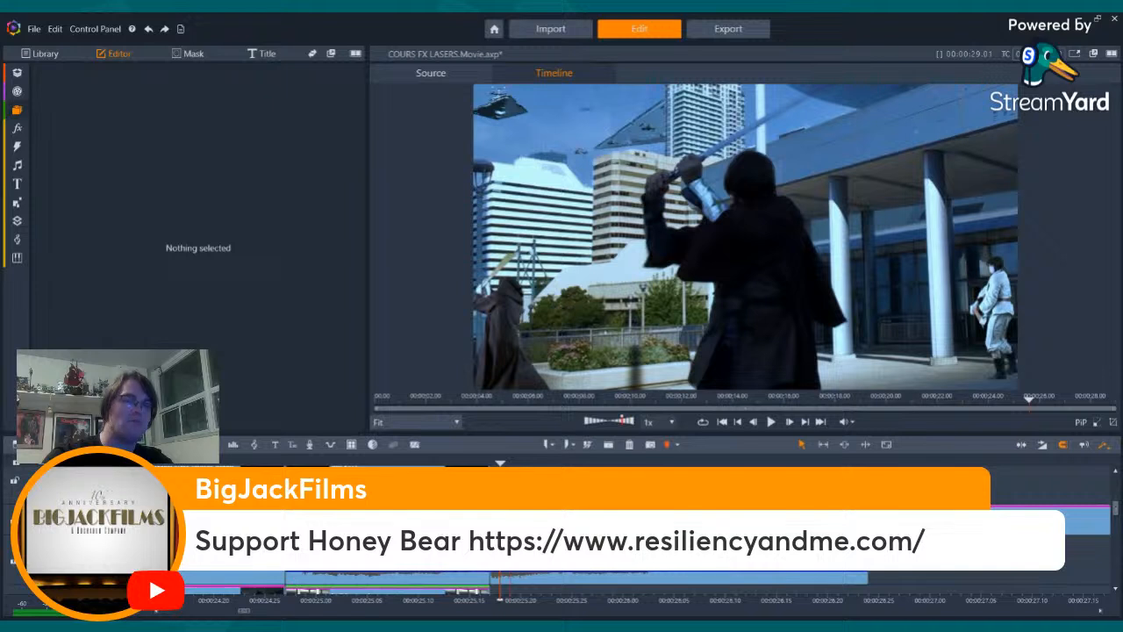
click(868, 520)
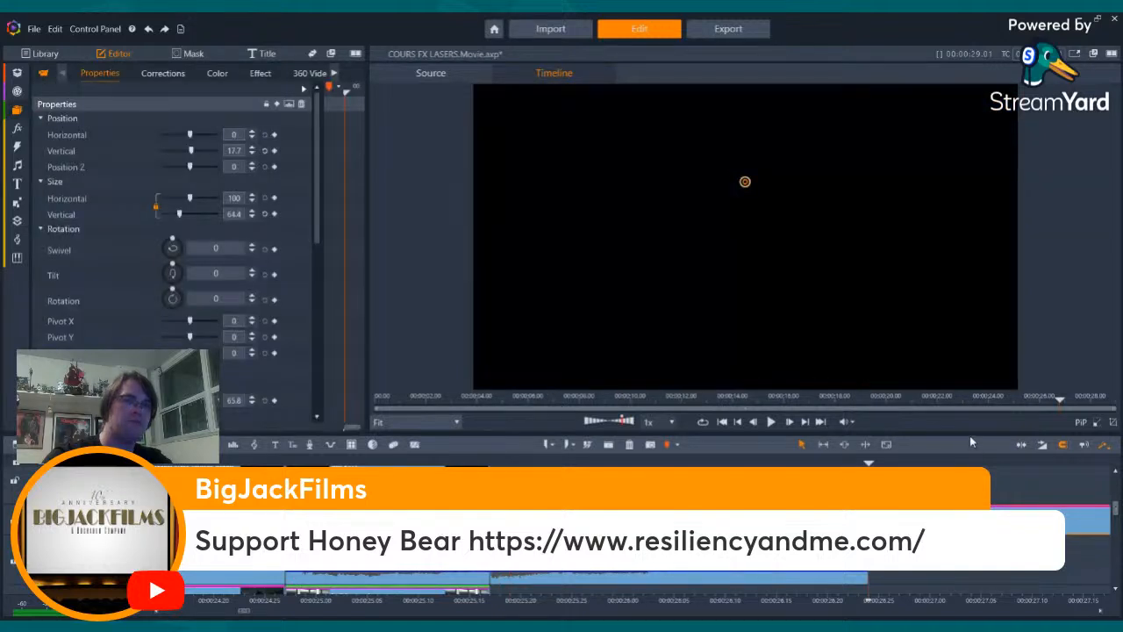
key(Right)
key(Right)
click(921, 555)
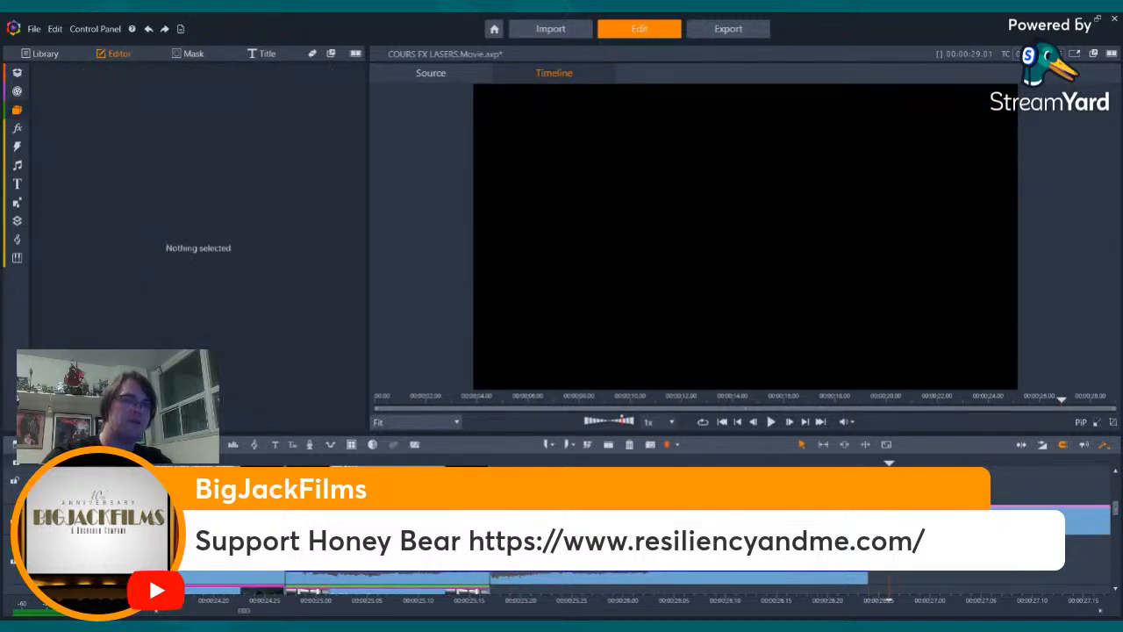
key(Right)
key(Right)
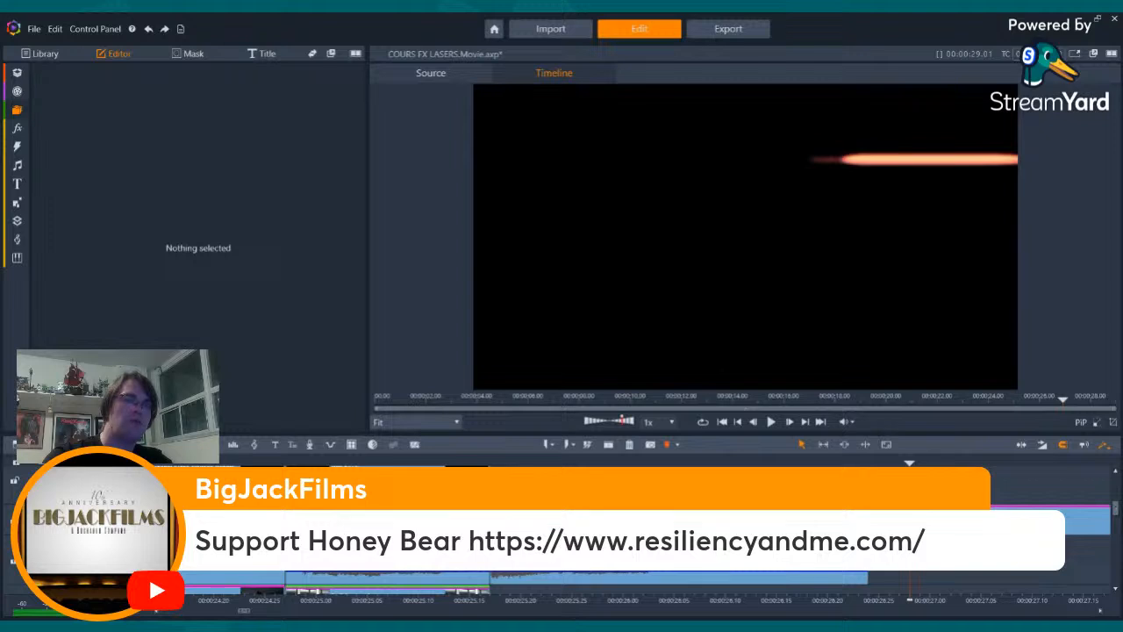
key(Right)
key(Right)
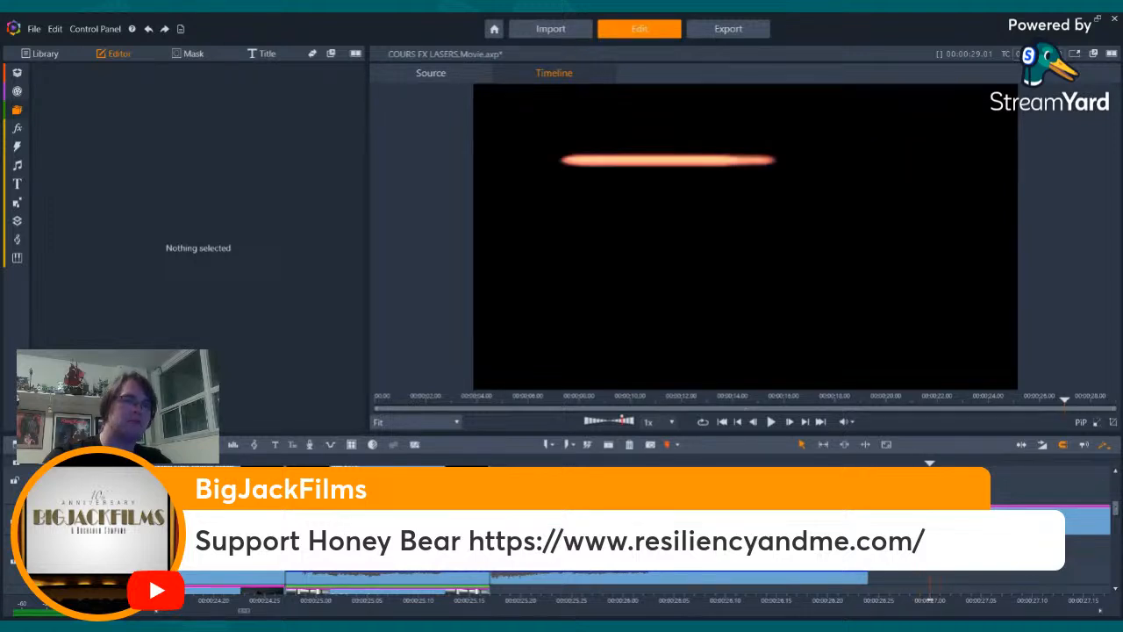
click(947, 522)
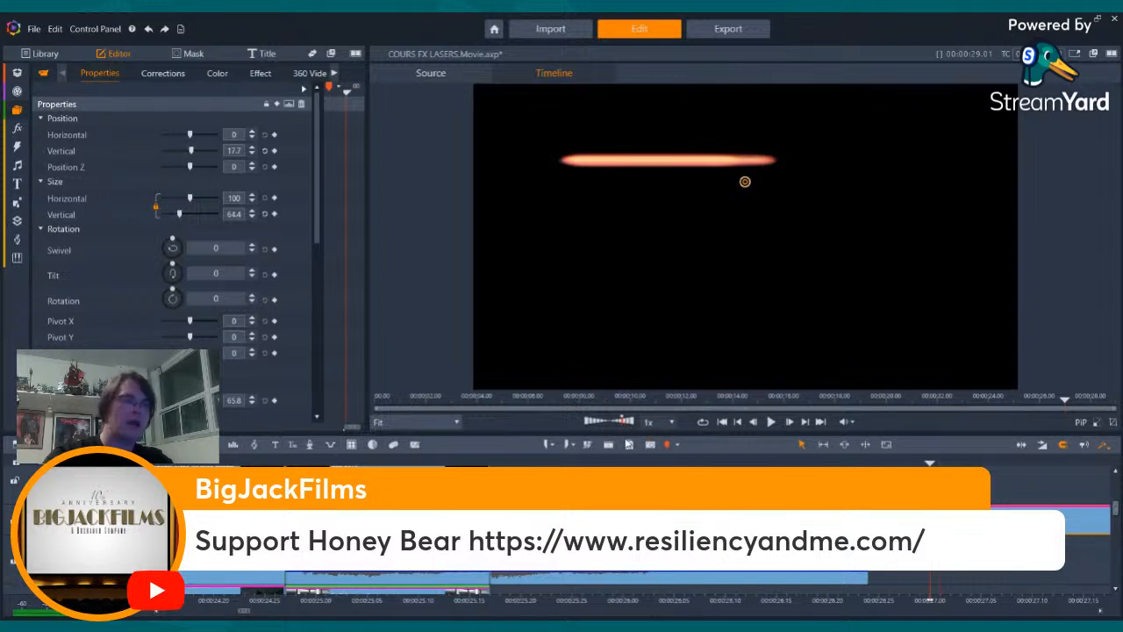
click(627, 442)
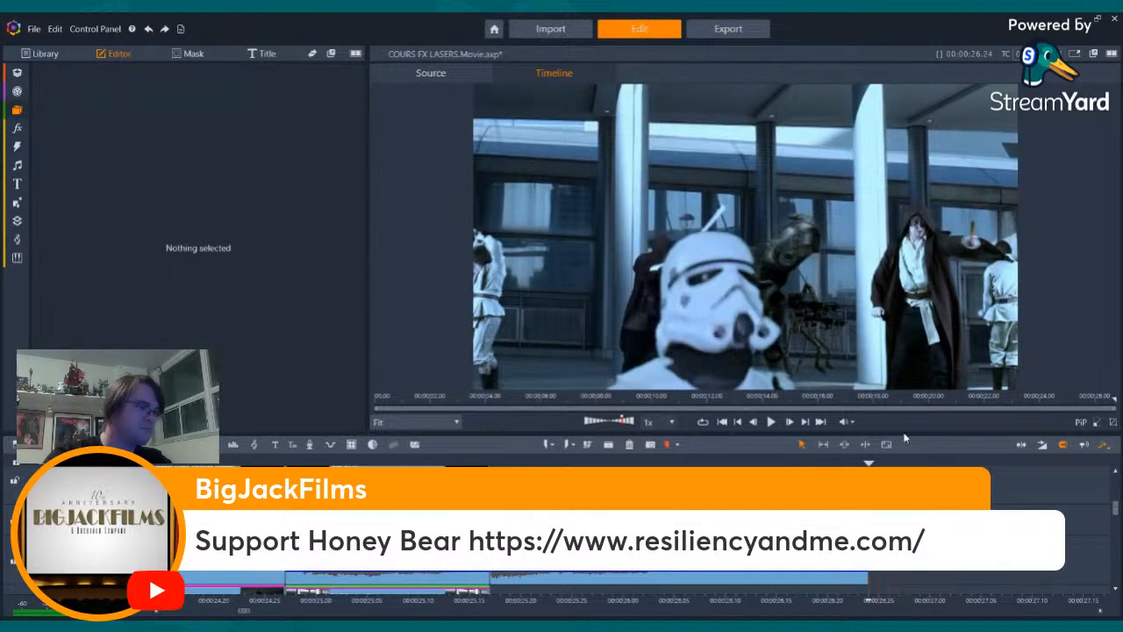
- Paste the laser bolt clip at the first frame of the Jedi's lightsaber swing shot
click(738, 422)
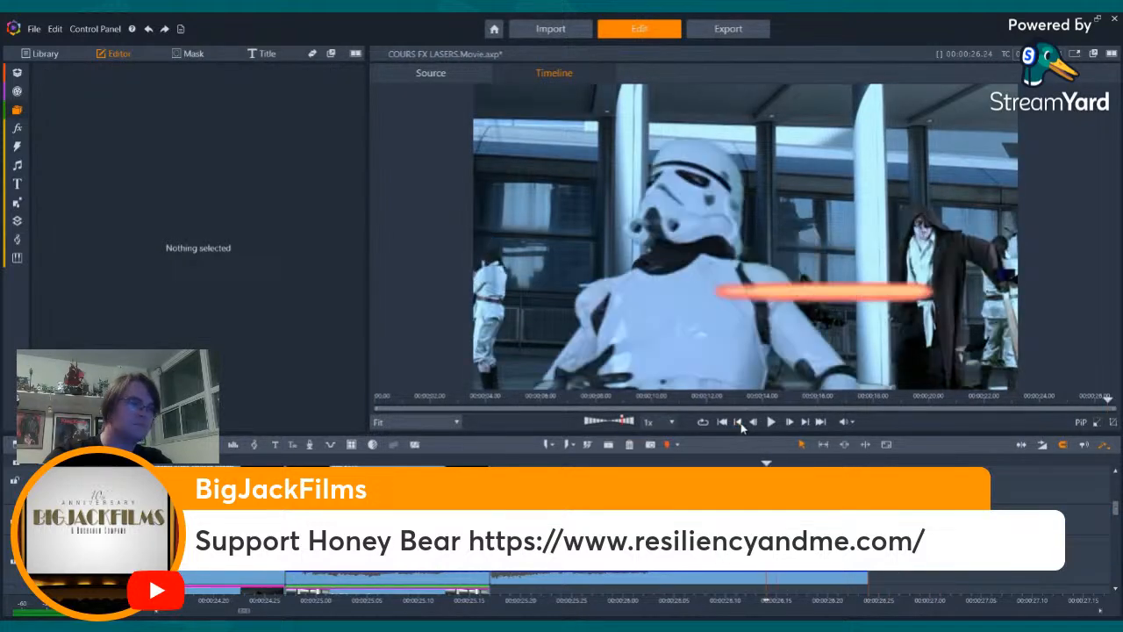
click(738, 422)
click(738, 422)
click(738, 422)
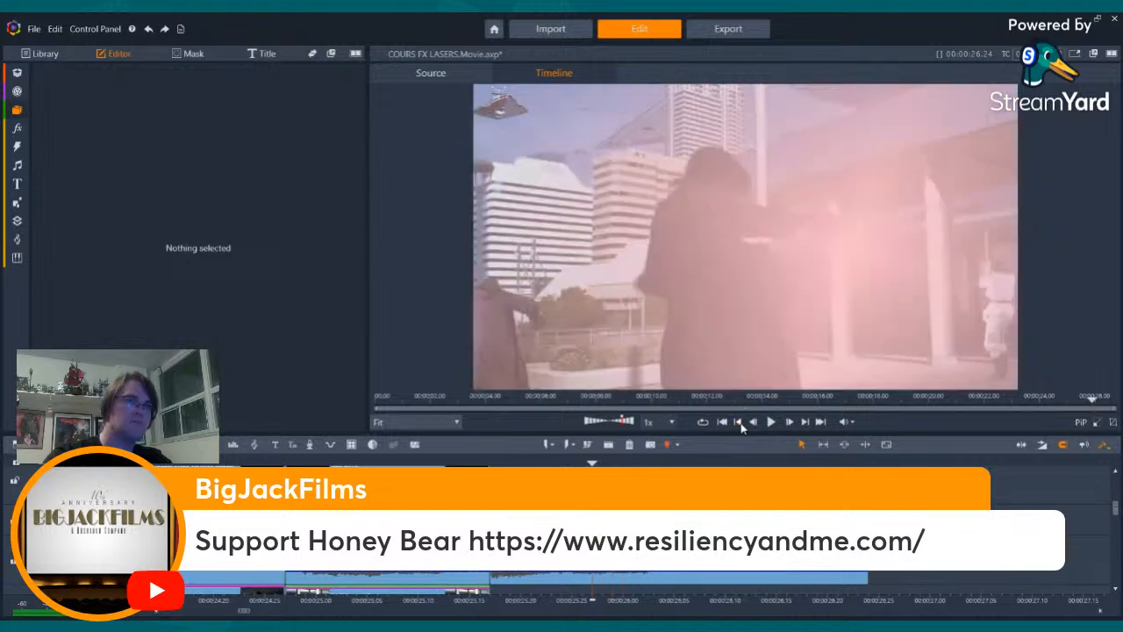
click(738, 422)
click(737, 422)
click(737, 422)
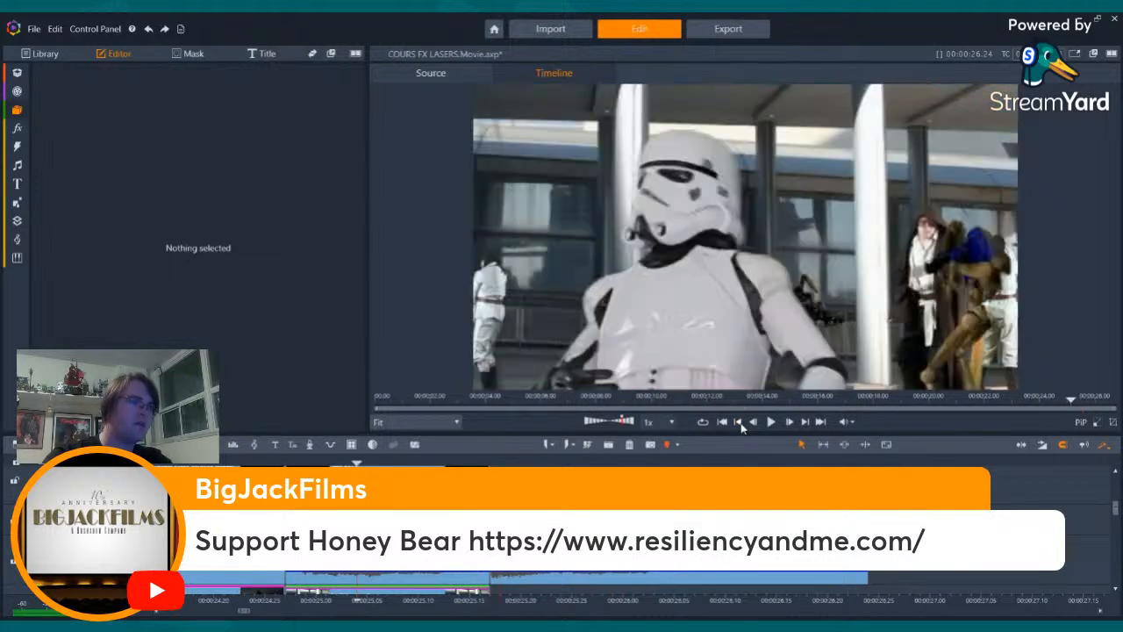
click(804, 422)
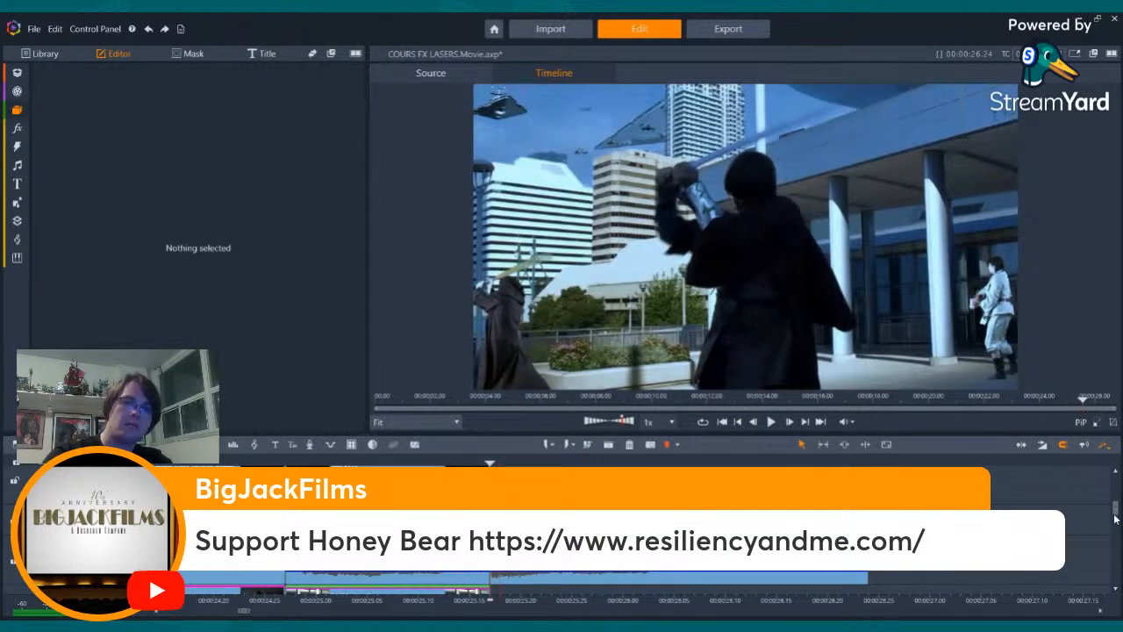
drag(1115, 510, 1115, 488)
scroll(1053, 519, up, 2)
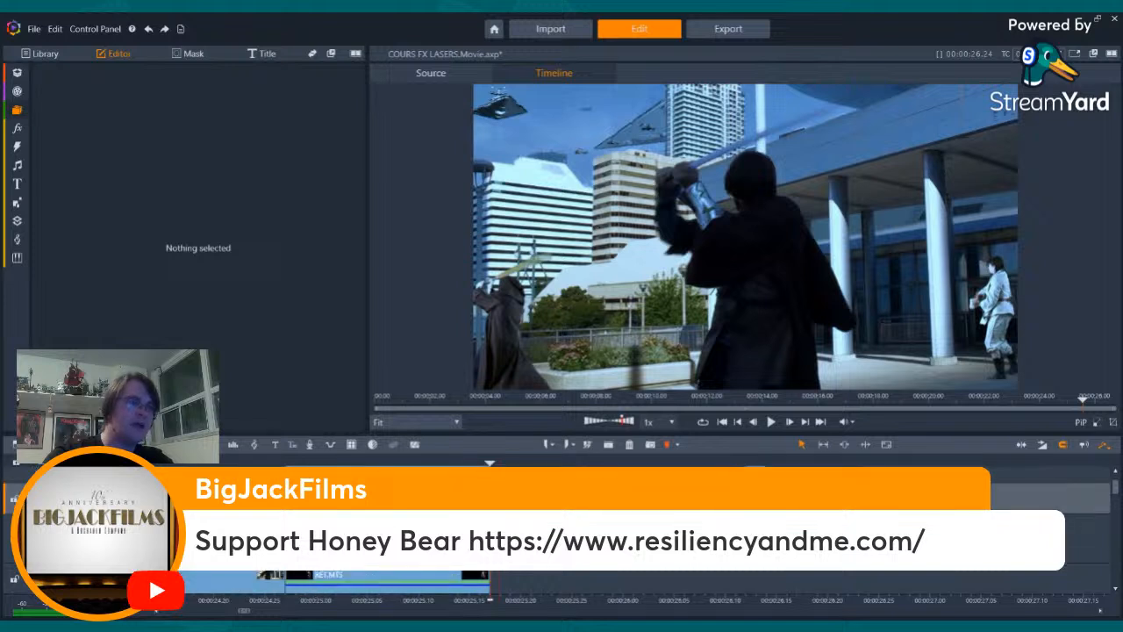
key(Left)
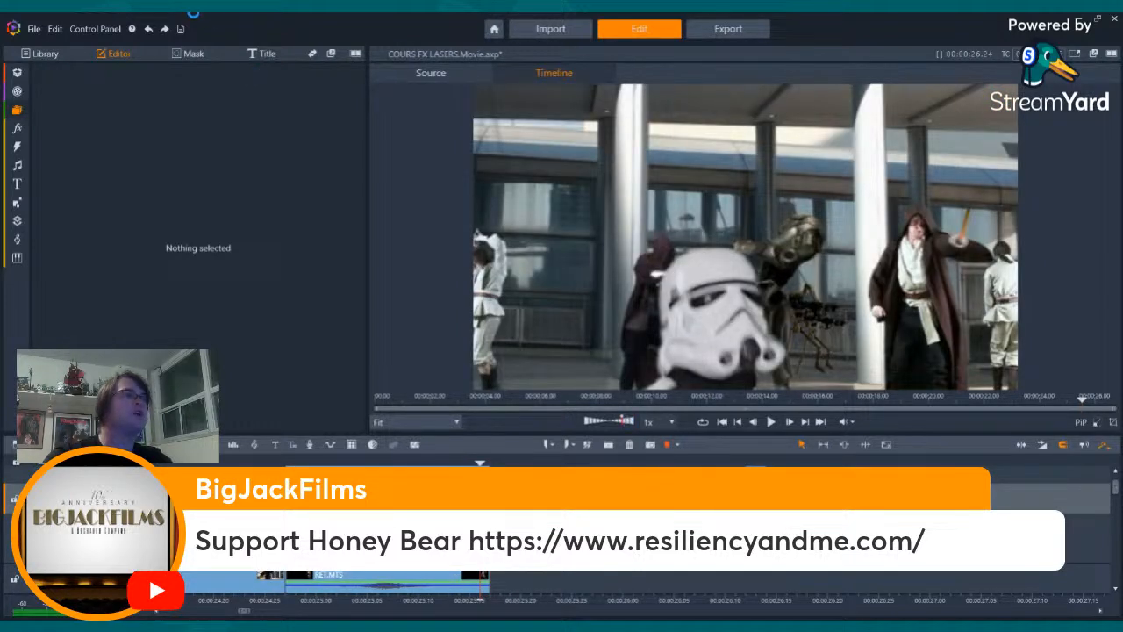
click(149, 29)
click(149, 28)
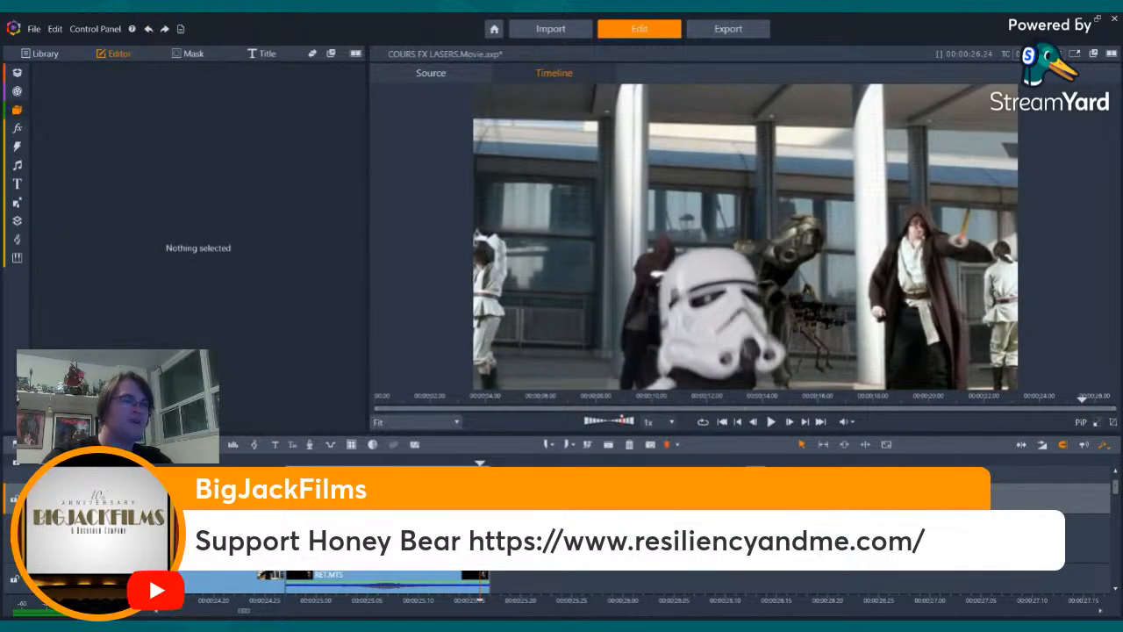
key(Right)
key(Right)
key(Left)
key(Left)
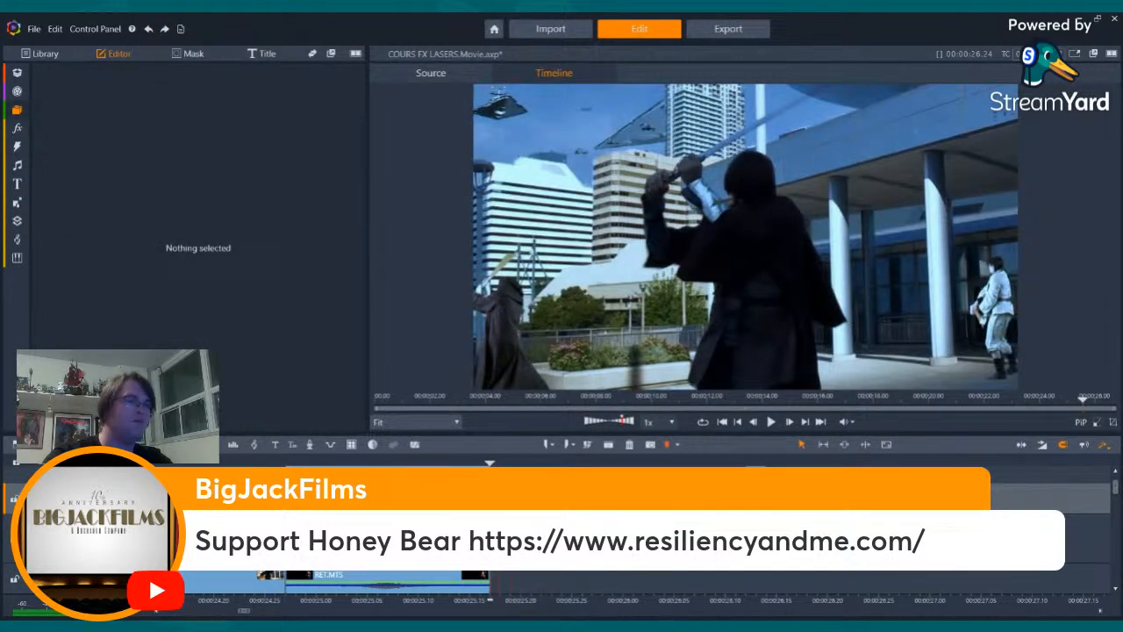
key(Right)
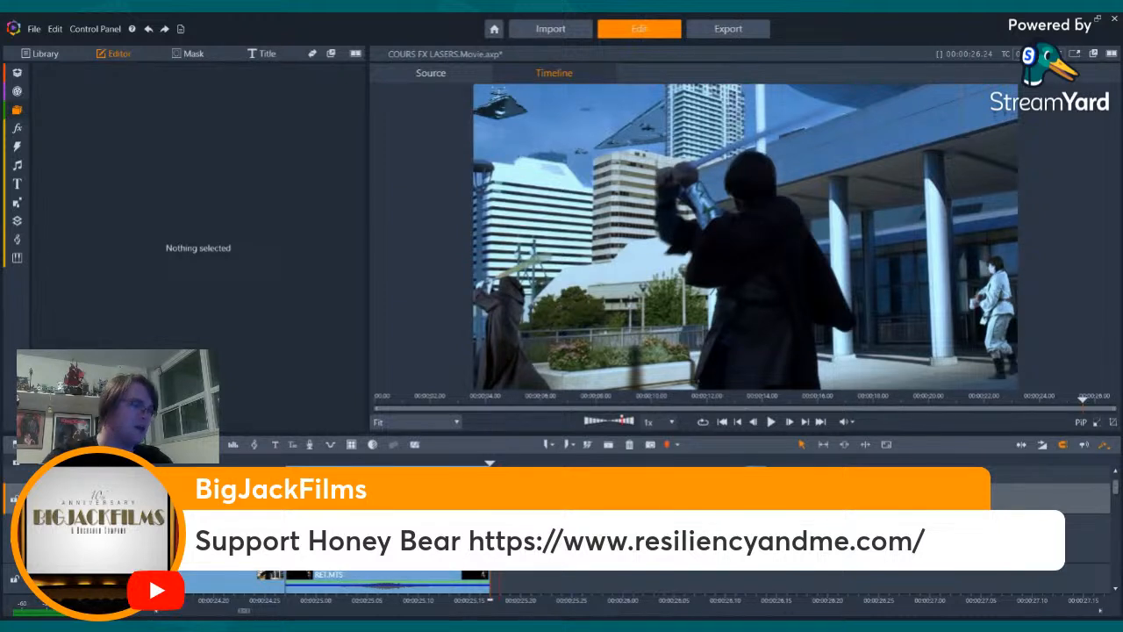
key(ctrl+v)
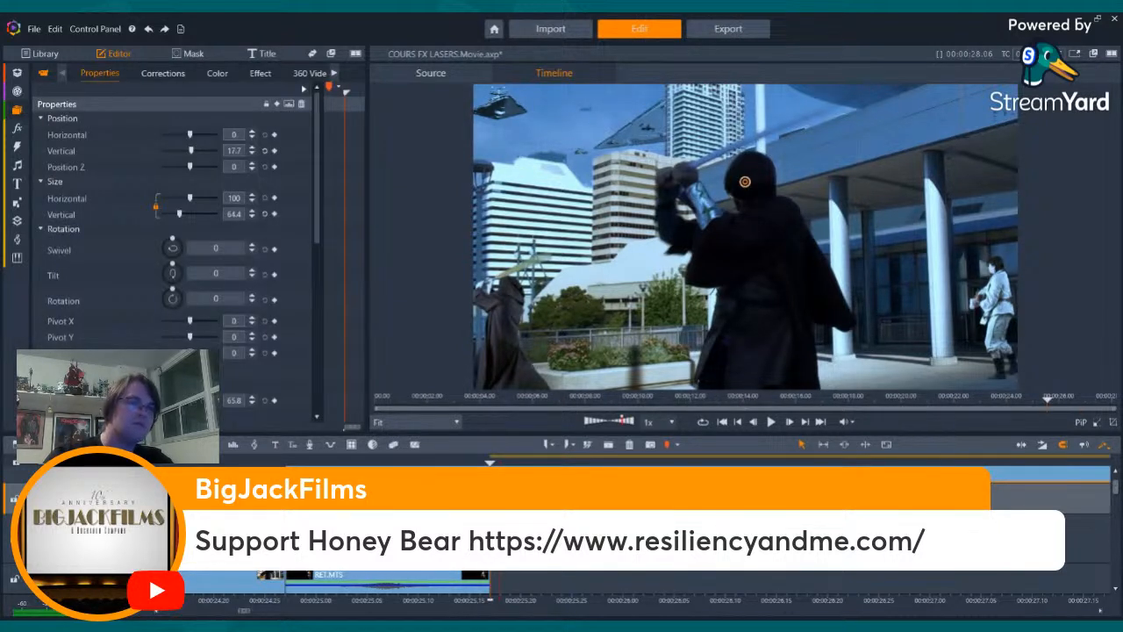
- Split the pasted laser bolt clip at the frame where the stormtrooper is hit and delete the part after the cut
key(Right)
key(Right)
key(Right)
key(Right)
key(Right)
key(Right)
key(Right)
key(Right)
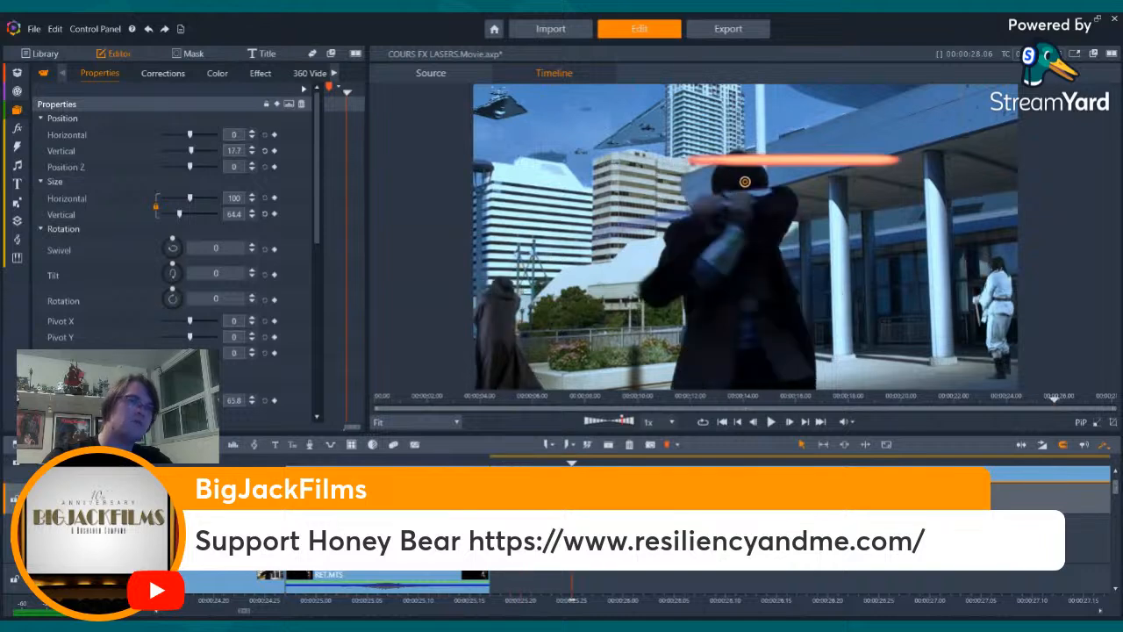
key(Right)
key(Right)
key(Right)
key(Right)
key(Right)
key(Right)
key(Right)
key(Right)
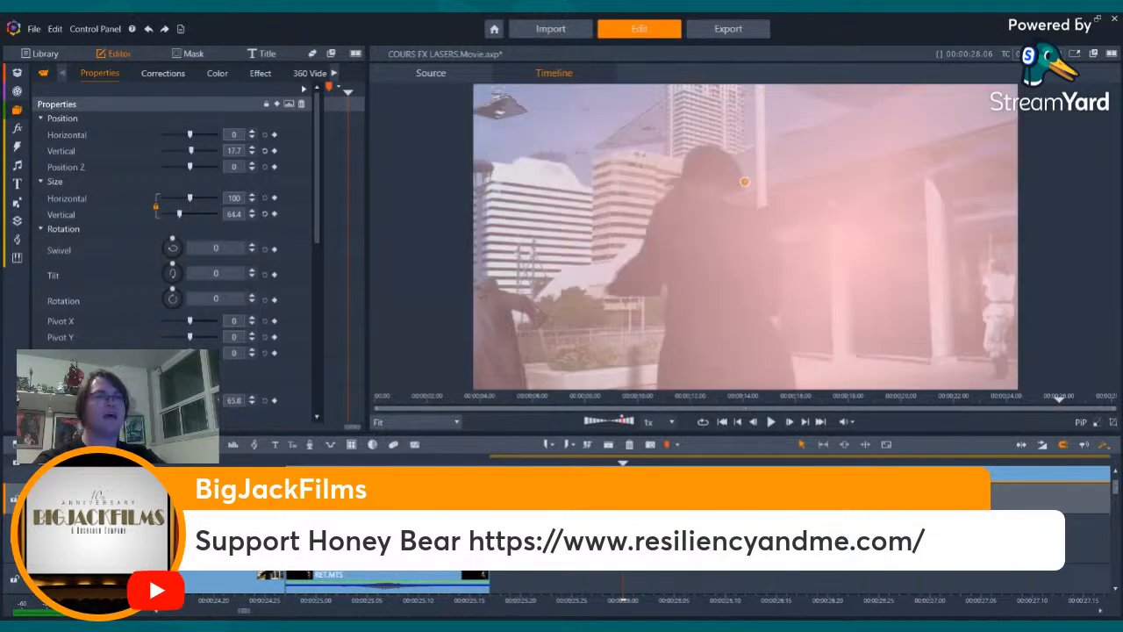
key(Right)
key(Right)
key(Right)
key(Right)
key(Right)
key(Right)
key(Right)
key(Right)
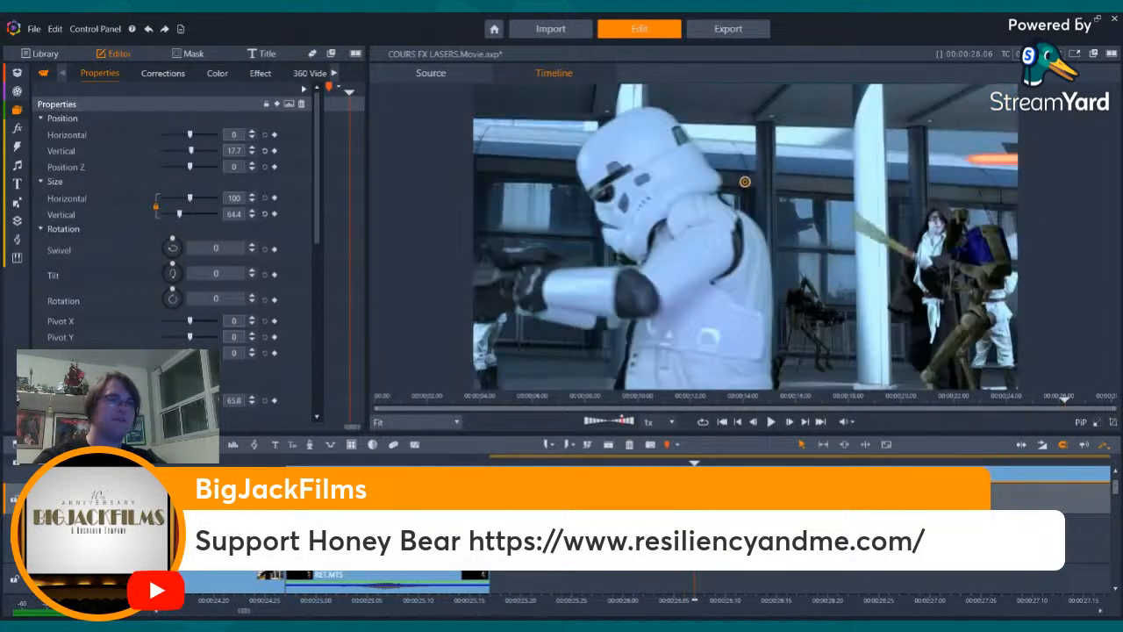
key(Left)
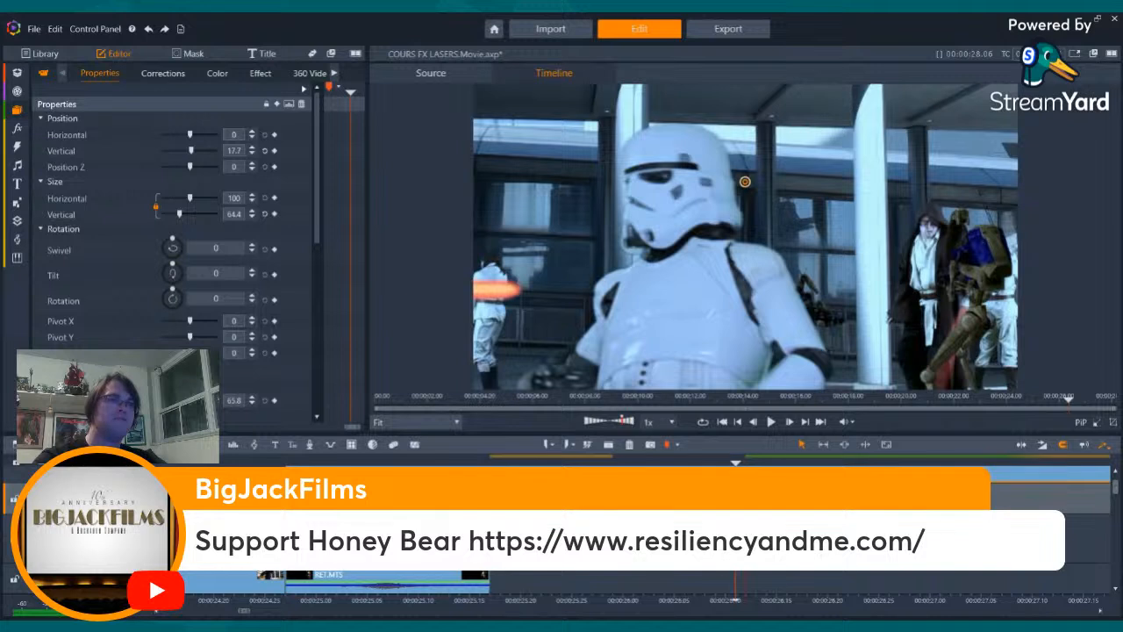
key(Right)
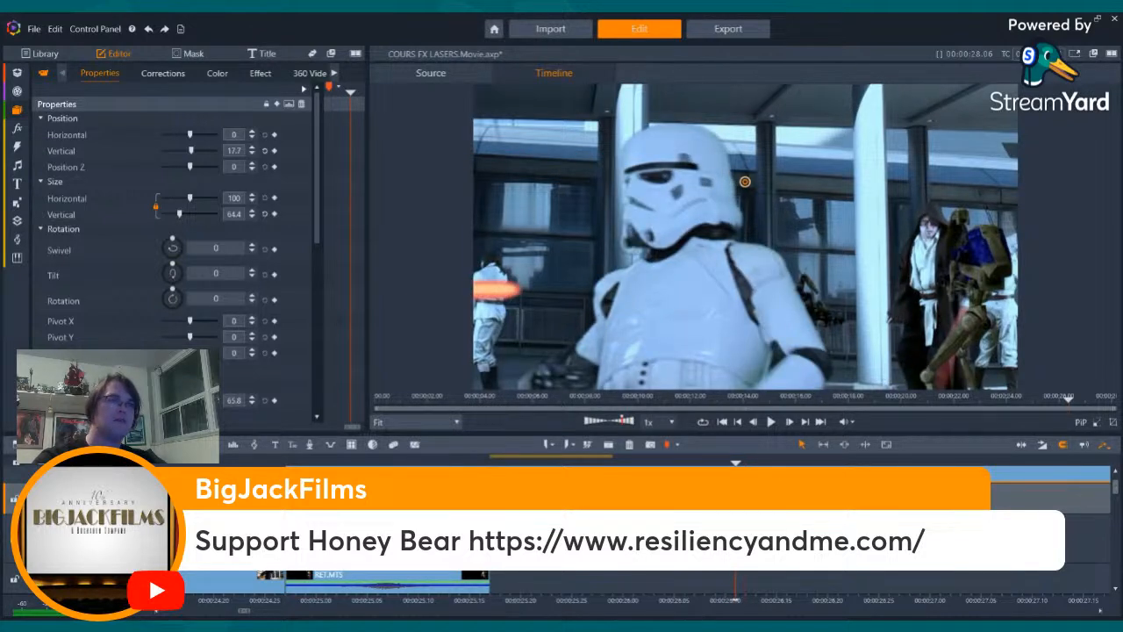
key(Right)
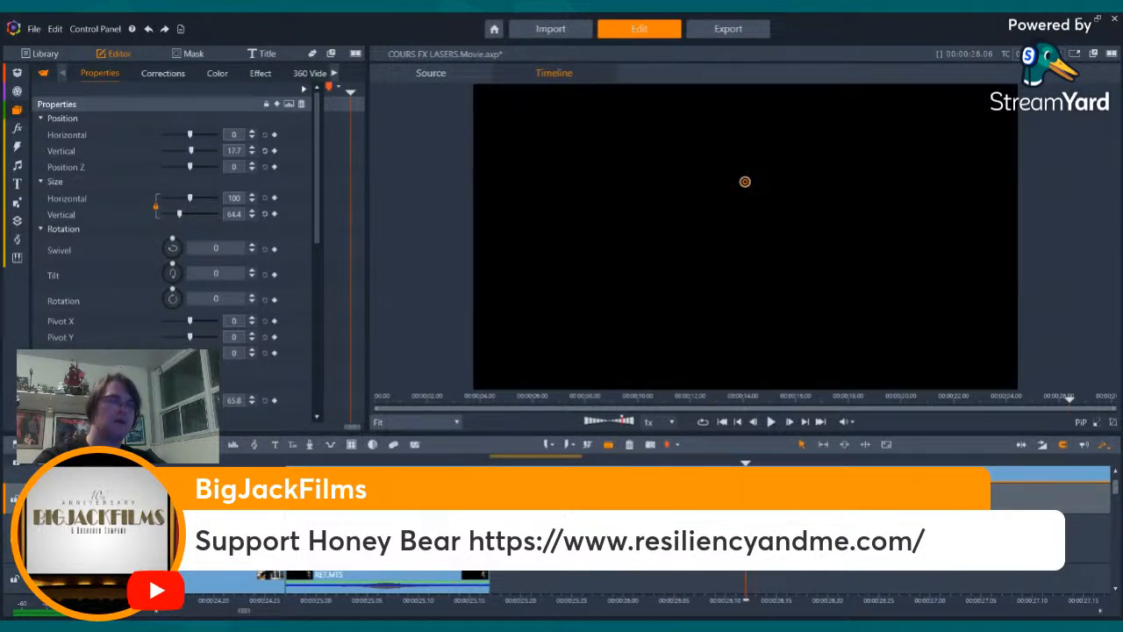
key(Insert)
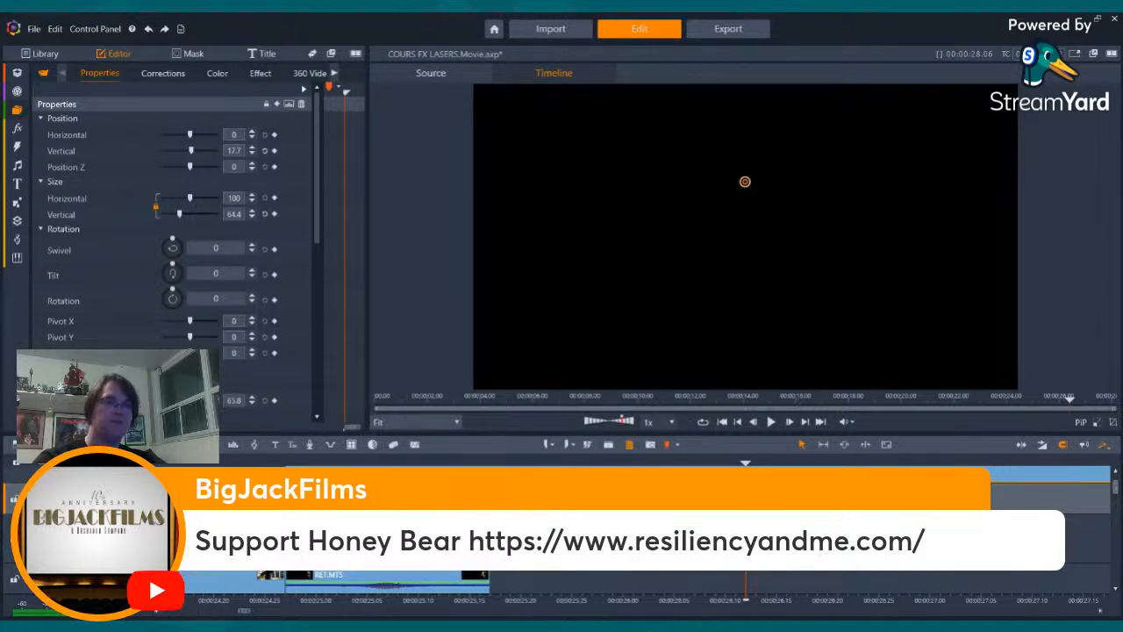
click(629, 445)
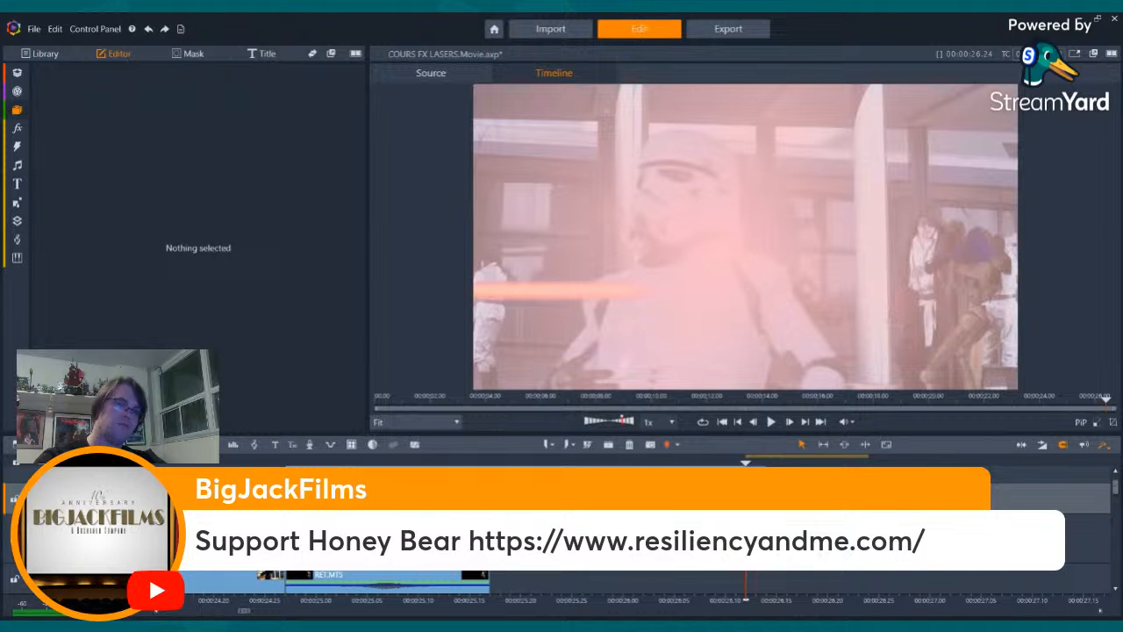
- Paste another copy of the laser bolt clip at the stormtrooper's impact frame
key(ctrl+v)
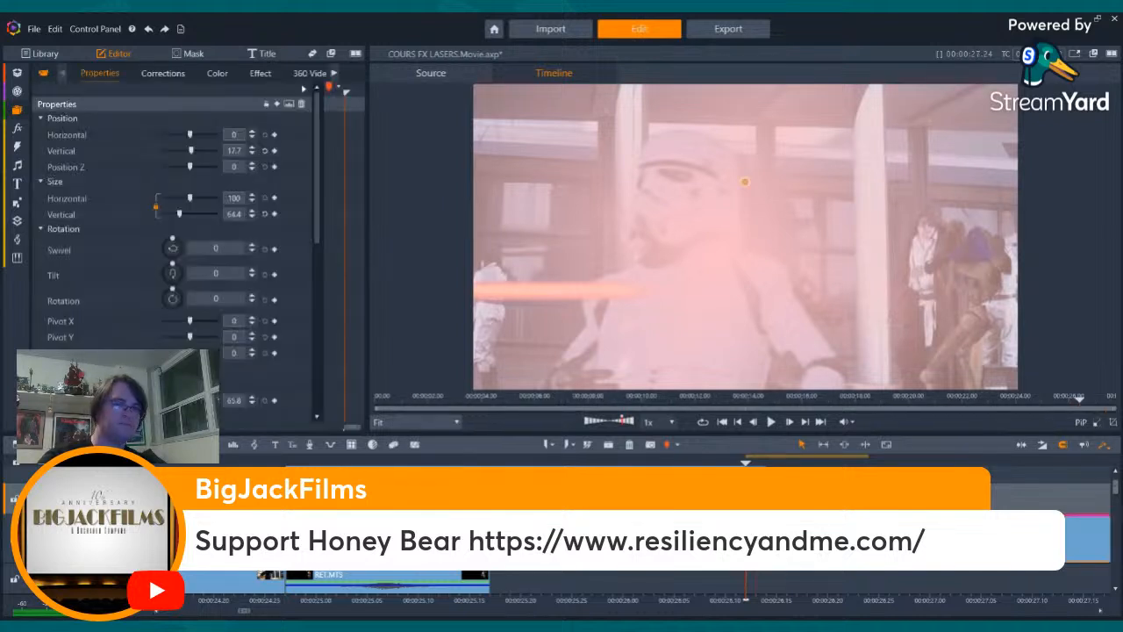
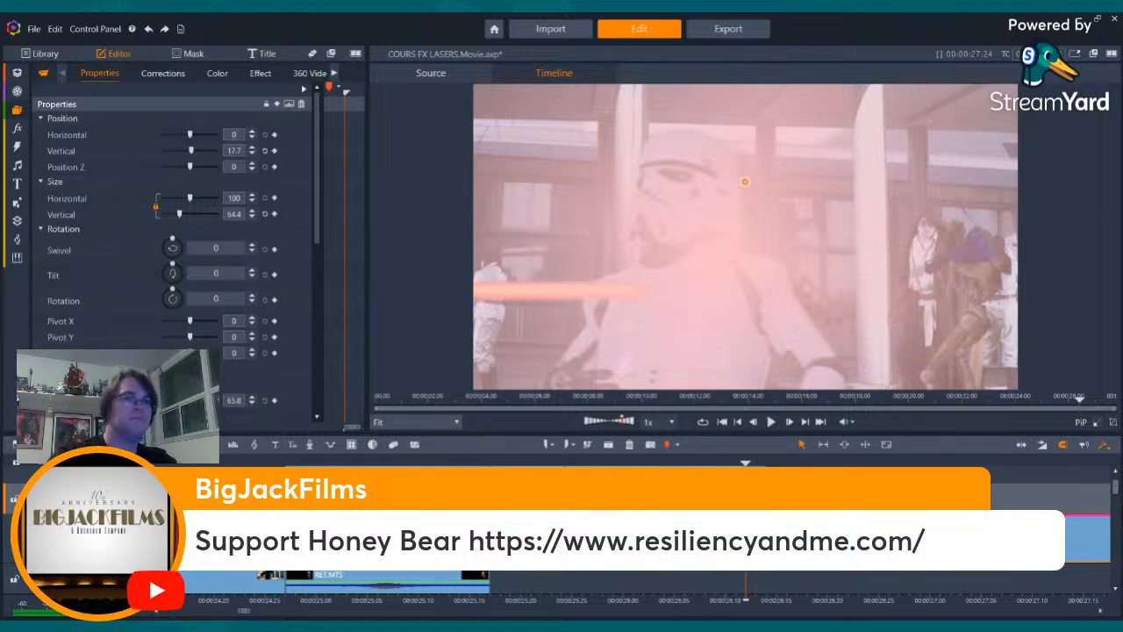
- Split the laser bolt clip added at the stormtrooper's impact at the frame where the final shot ends
key(Left)
key(Left)
key(Left)
key(Left)
key(Right)
key(Right)
key(Right)
key(Right)
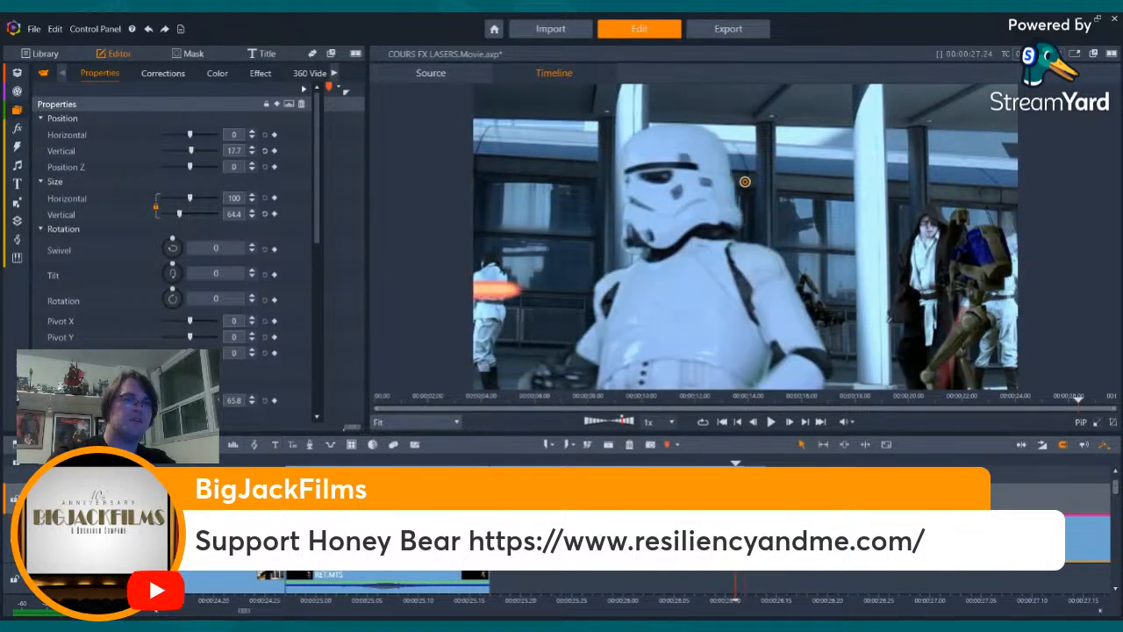
key(Right)
key(Right)
key(Right)
key(Right)
key(Right)
key(Right)
key(Right)
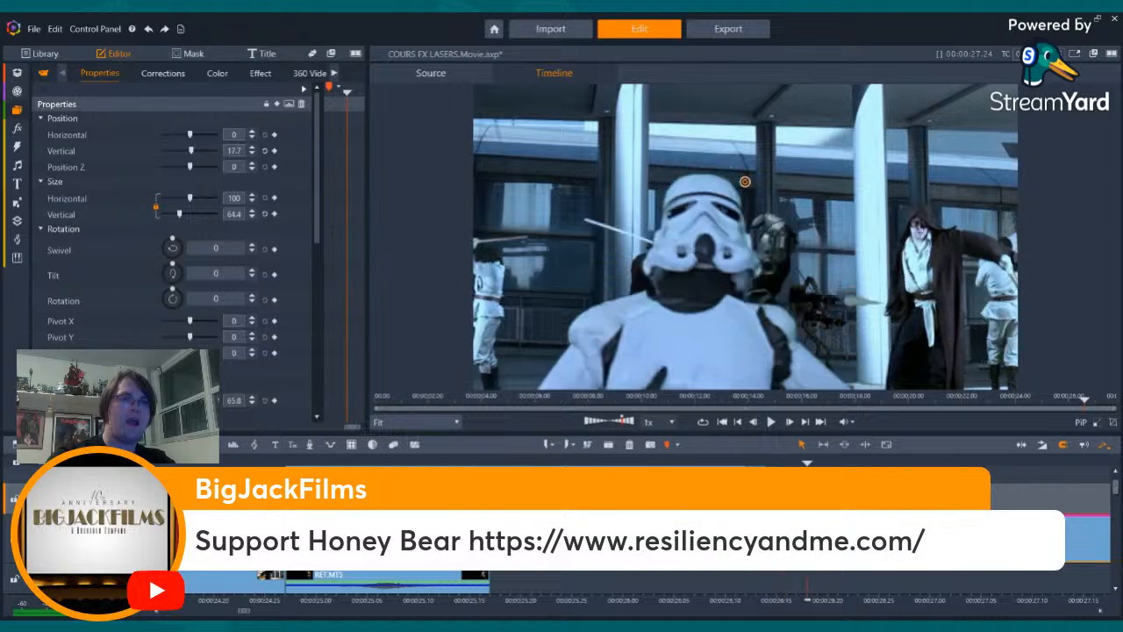
key(Right)
key(Right)
key(Right)
key(Right)
key(Right)
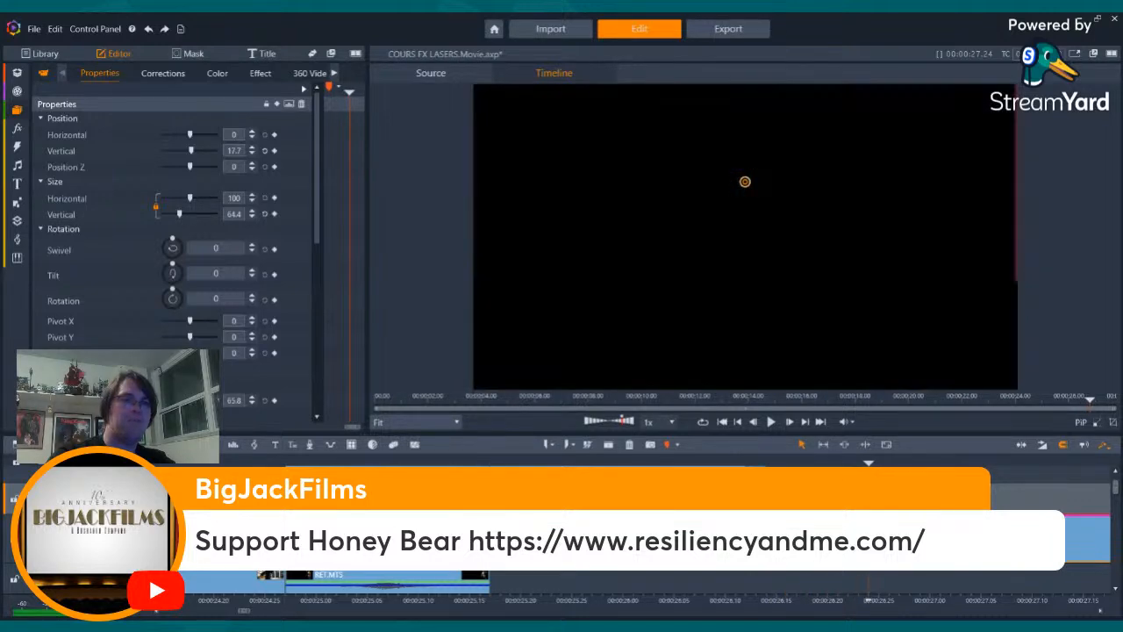
click(609, 446)
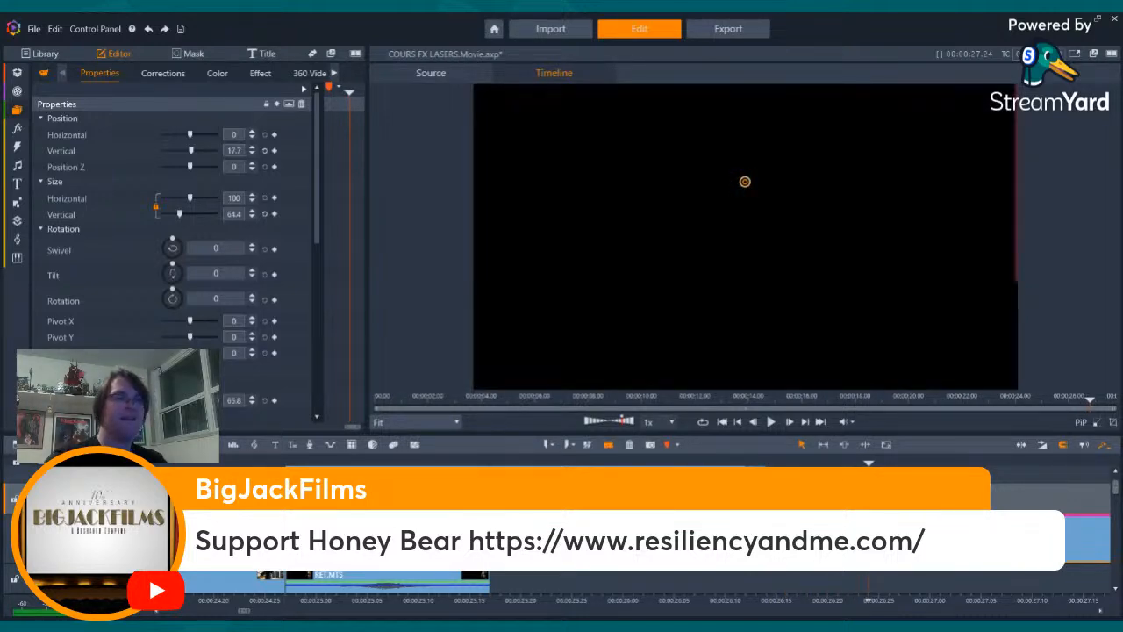
- Examine the laser bolts frame by frame between the end of the final shot and the Jedi's lightsaber swing
key(Left)
key(Left)
key(Left)
key(Left)
key(Left)
key(Left)
key(Left)
key(Left)
key(Left)
key(Left)
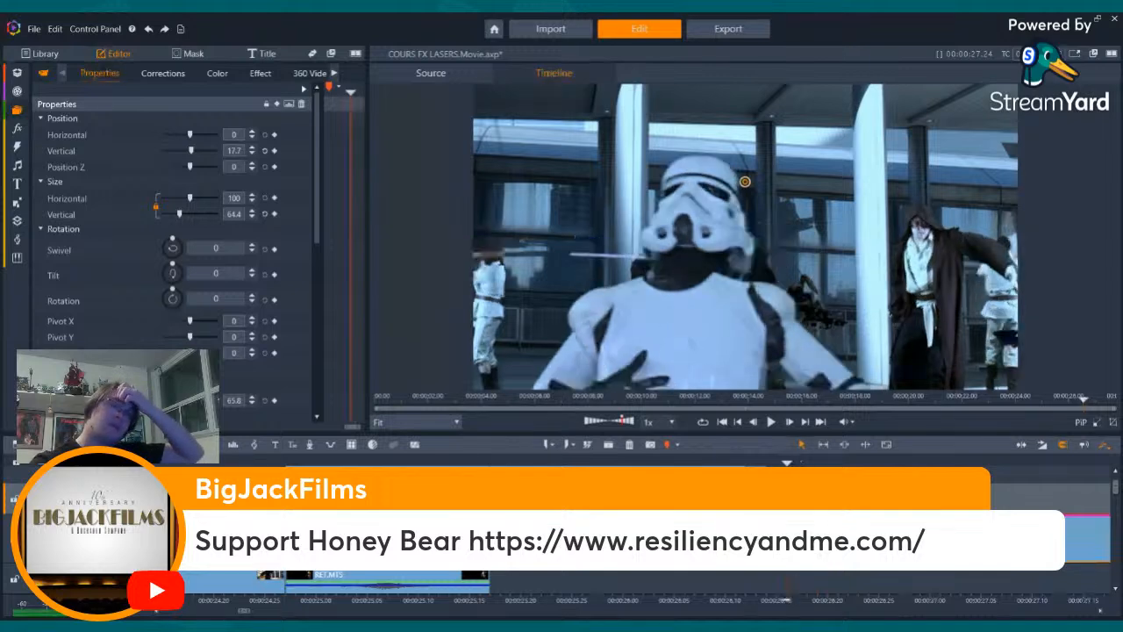
key(Left)
key(Left)
key(Left)
key(Left)
key(Left)
key(Left)
key(Left)
key(Left)
key(Left)
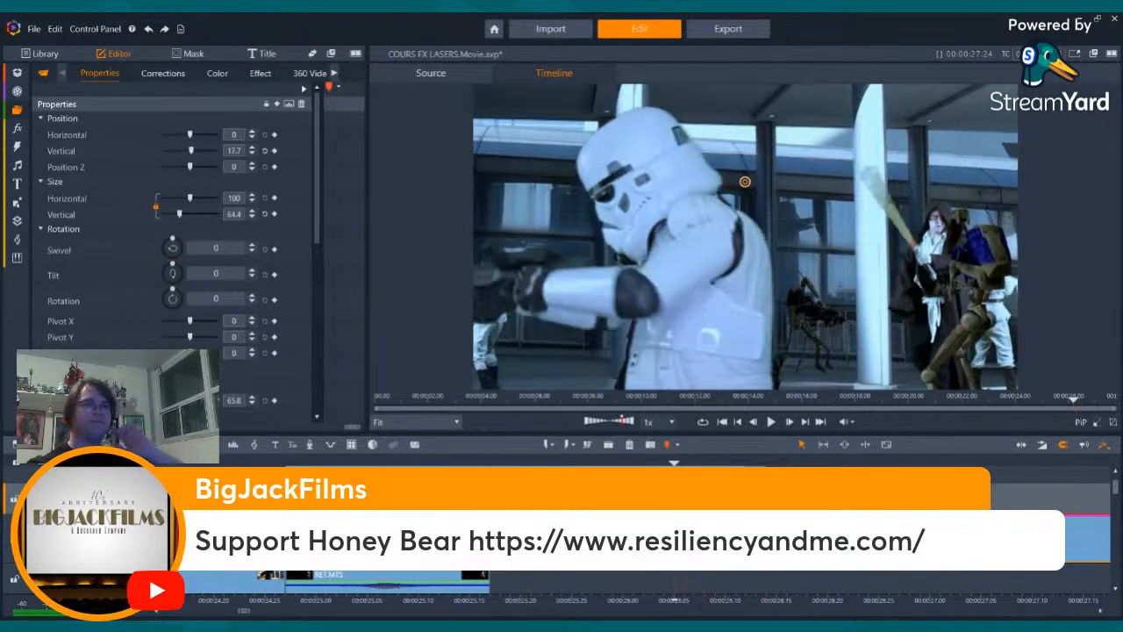
key(Left)
key(Left)
key(Left)
key(Left)
key(Left)
key(Left)
key(Left)
key(Left)
key(Left)
key(Left)
key(Left)
key(Left)
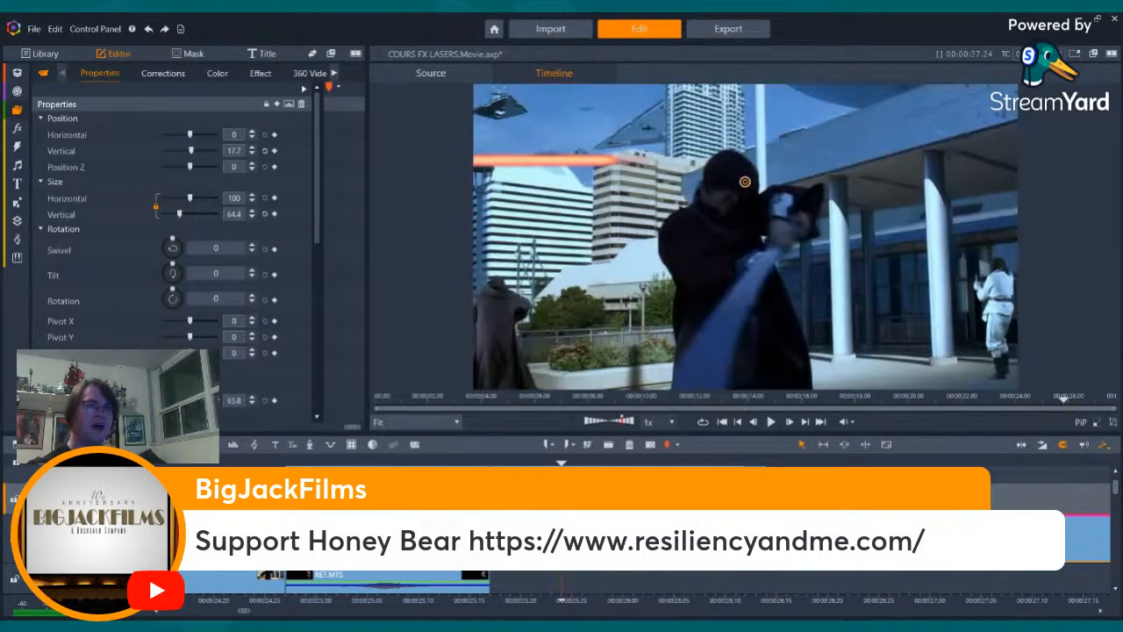
key(Left)
key(Left)
key(Left)
key(Left)
key(Left)
key(Right)
key(Right)
key(Right)
key(Right)
key(Right)
key(Right)
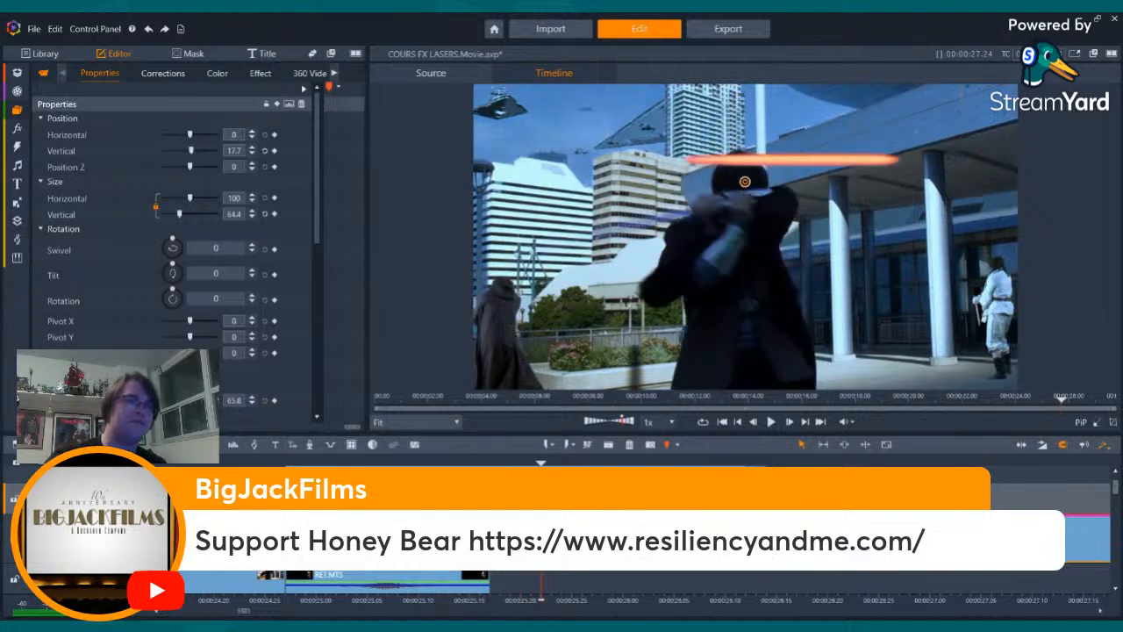
key(Right)
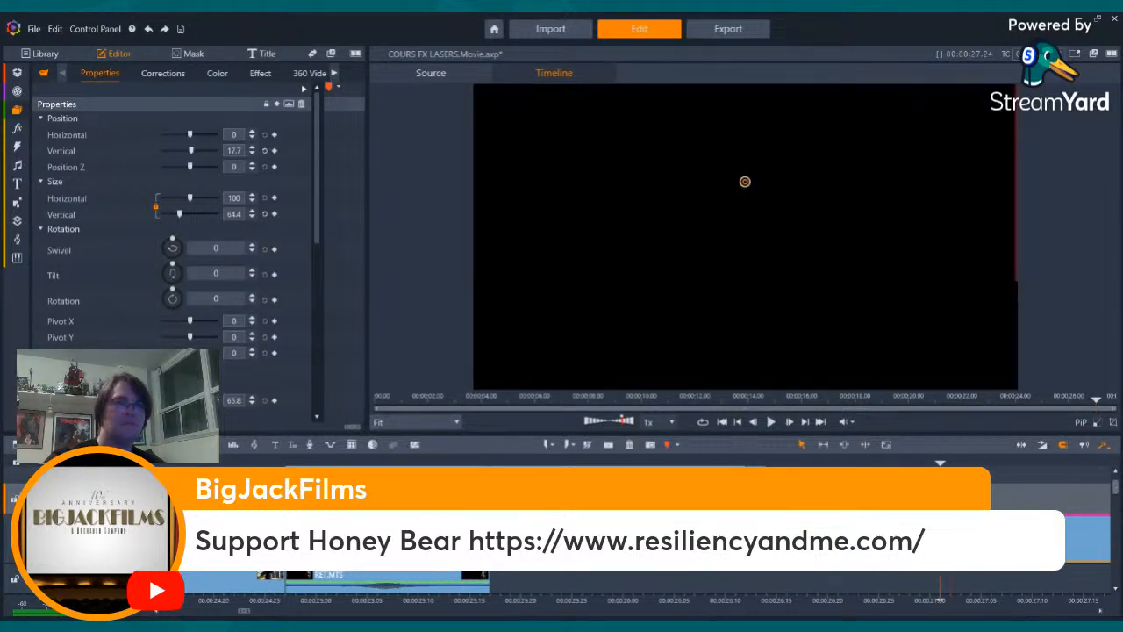
- Scale the laser bolt clip at the stormtrooper's impact frame to a size of 104 horizontally and vertically
click(746, 600)
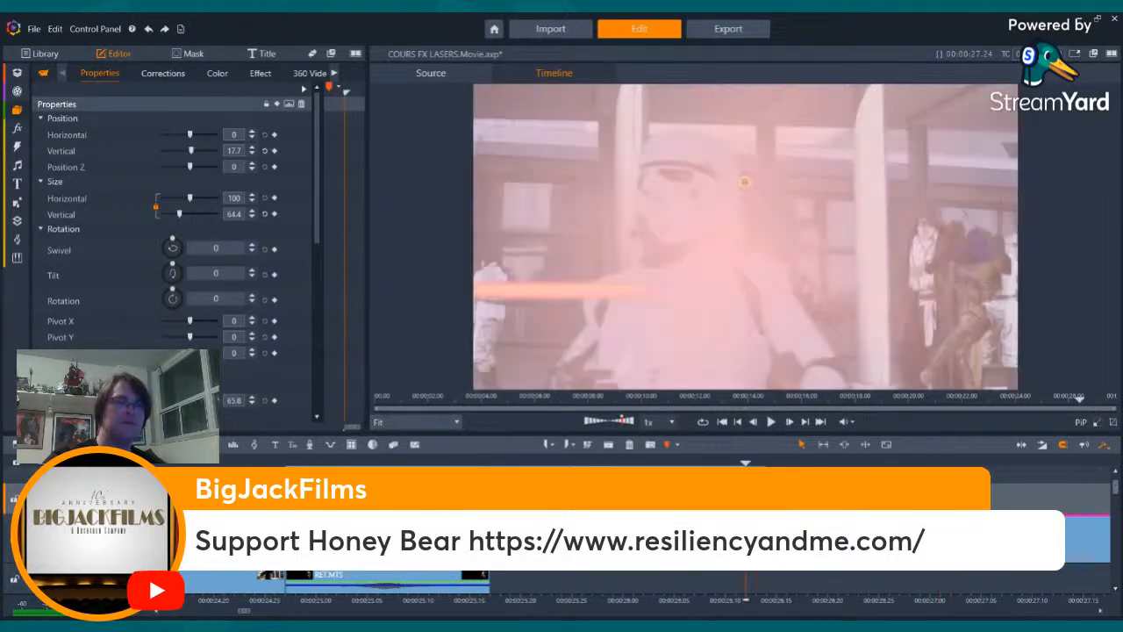
click(251, 194)
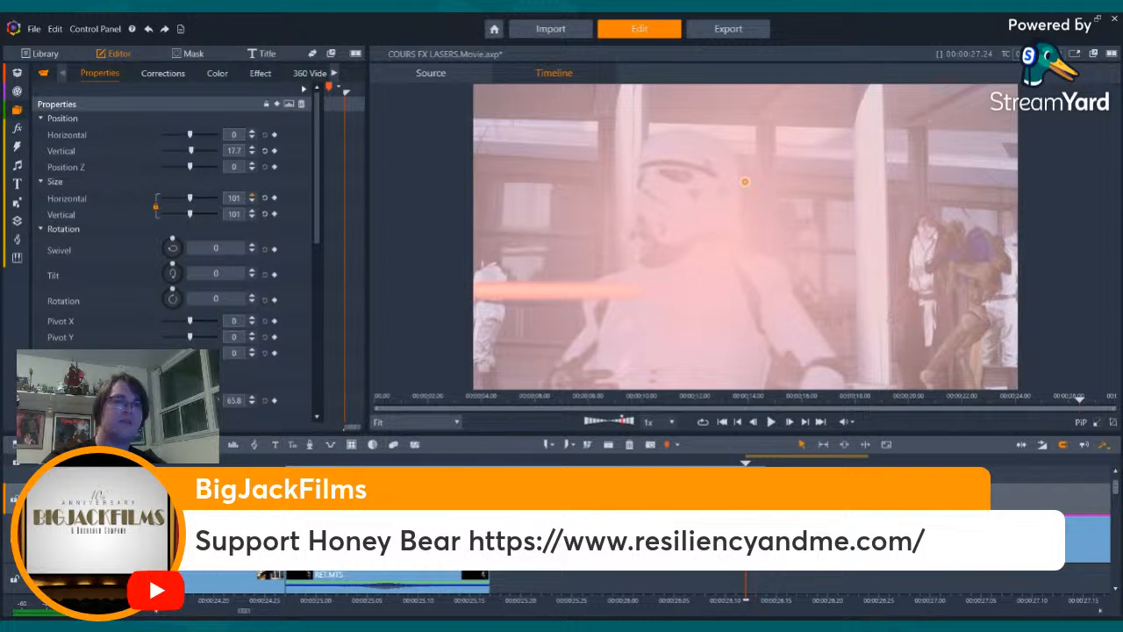
click(252, 196)
key(Right)
key(Right)
key(Right)
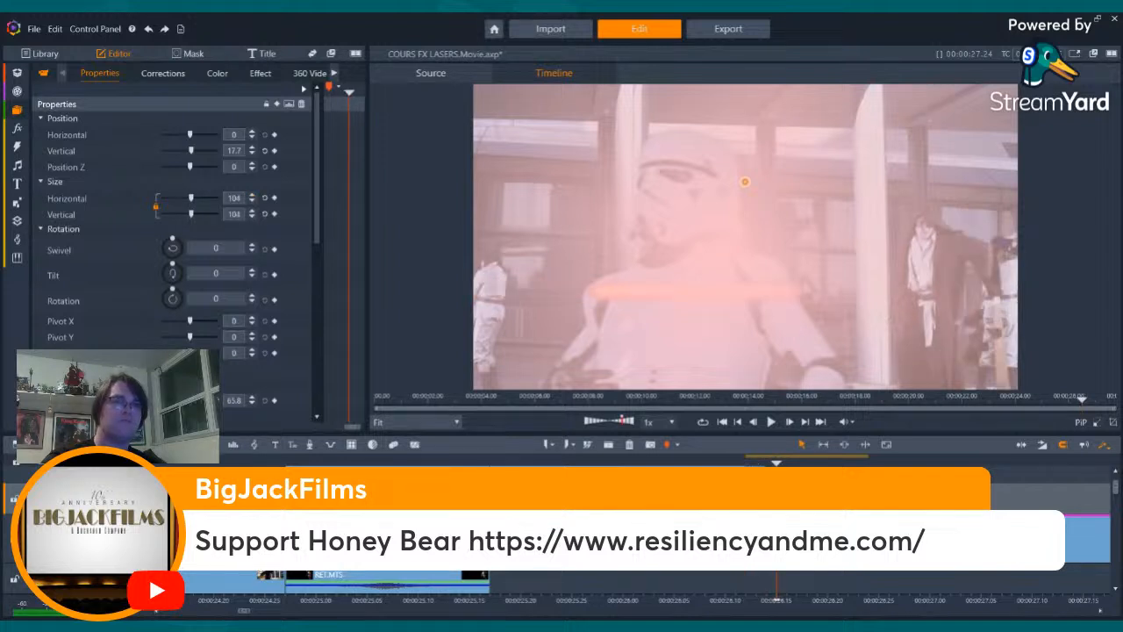
- Delete the split-off part of the laser bolt clip that runs past the end of the final shot
key(space)
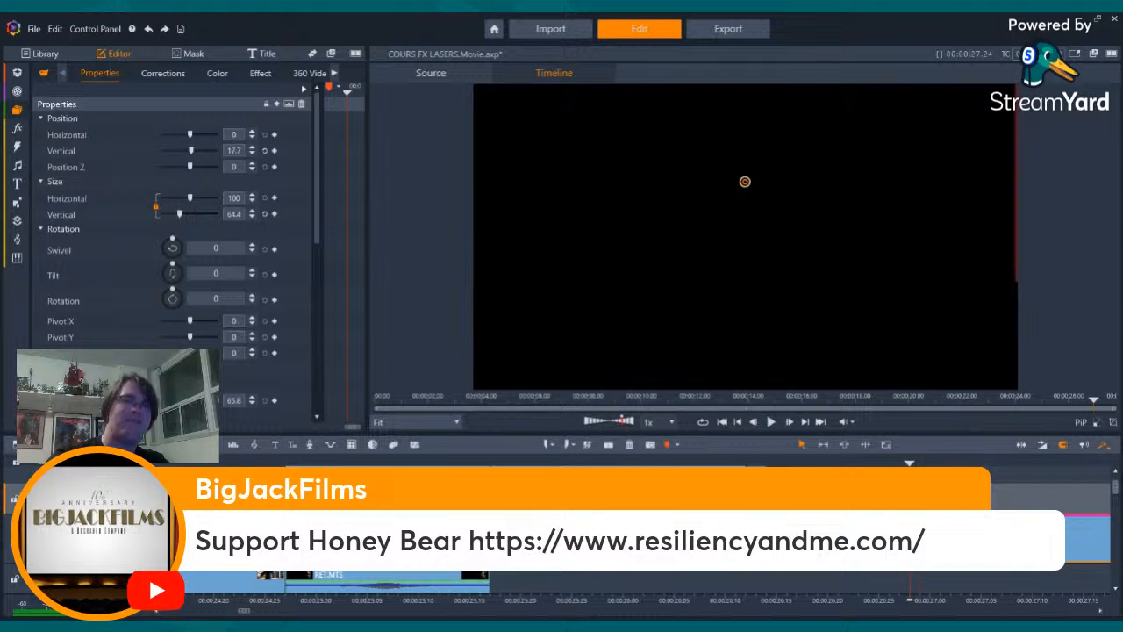
click(634, 446)
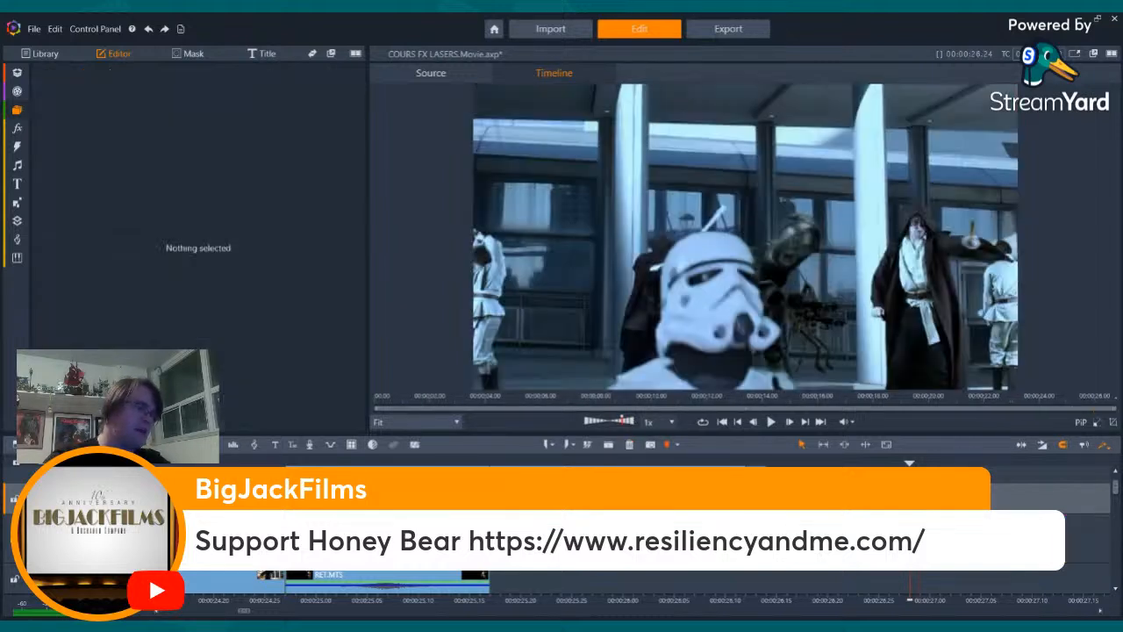
- Examine the bolts and flares frame by frame from the end of the stormtrooper shot back to the Jedi's swing
key(Left)
key(Left)
key(Left)
key(Left)
key(Left)
key(Left)
key(Left)
key(Left)
key(Left)
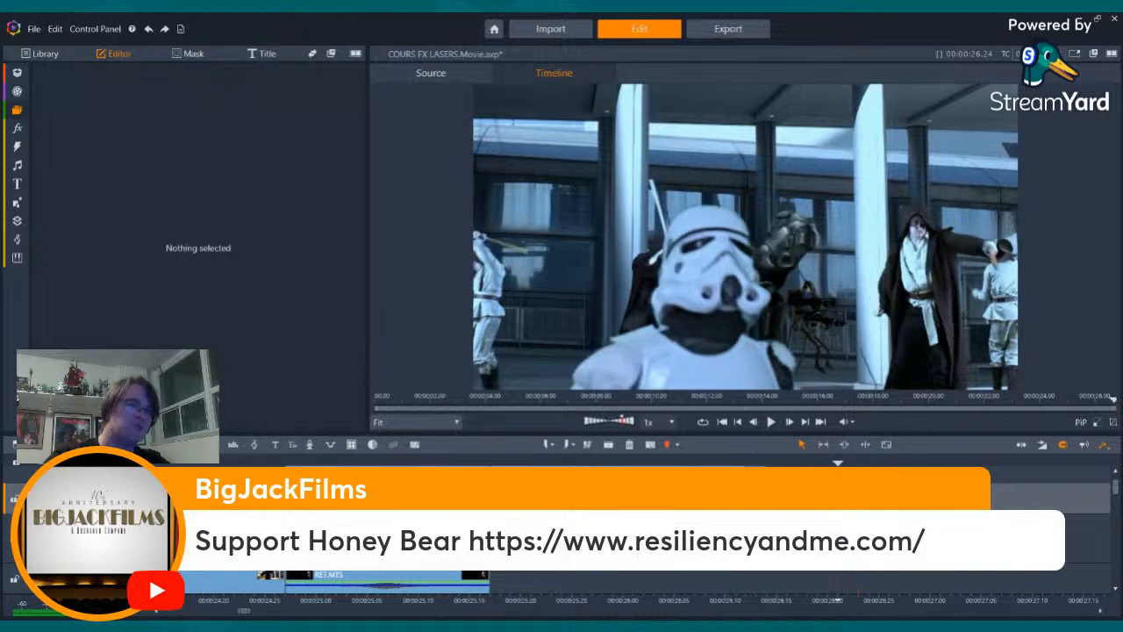
key(Left)
key(Left)
key(Left)
key(Left)
key(Left)
key(Left)
key(Left)
key(Left)
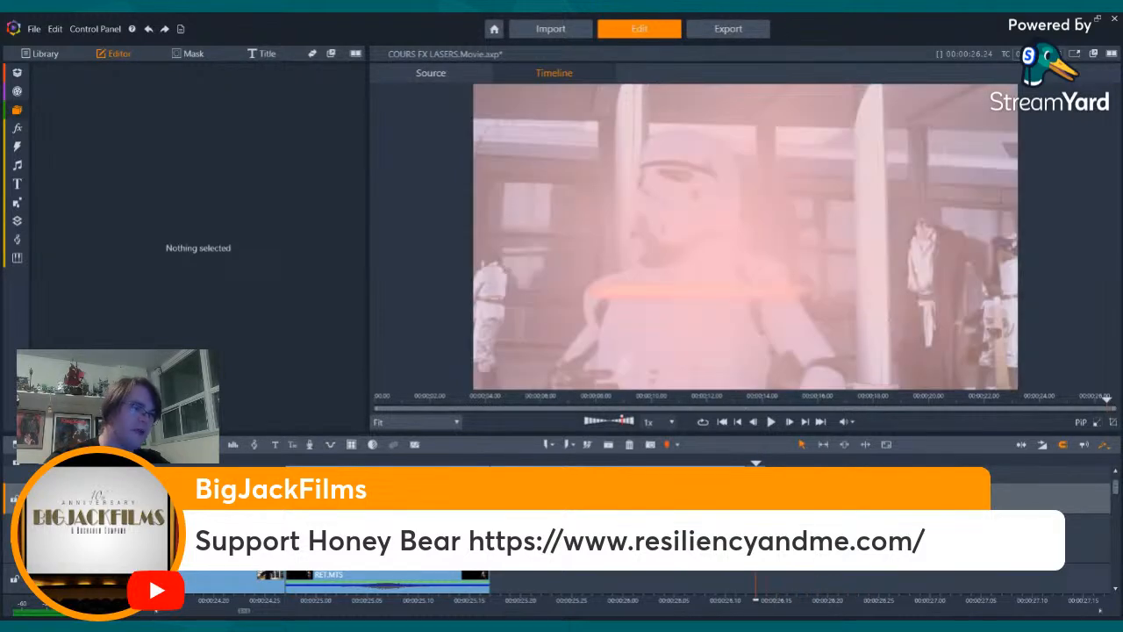
key(Left)
key(Left)
key(Left)
key(Left)
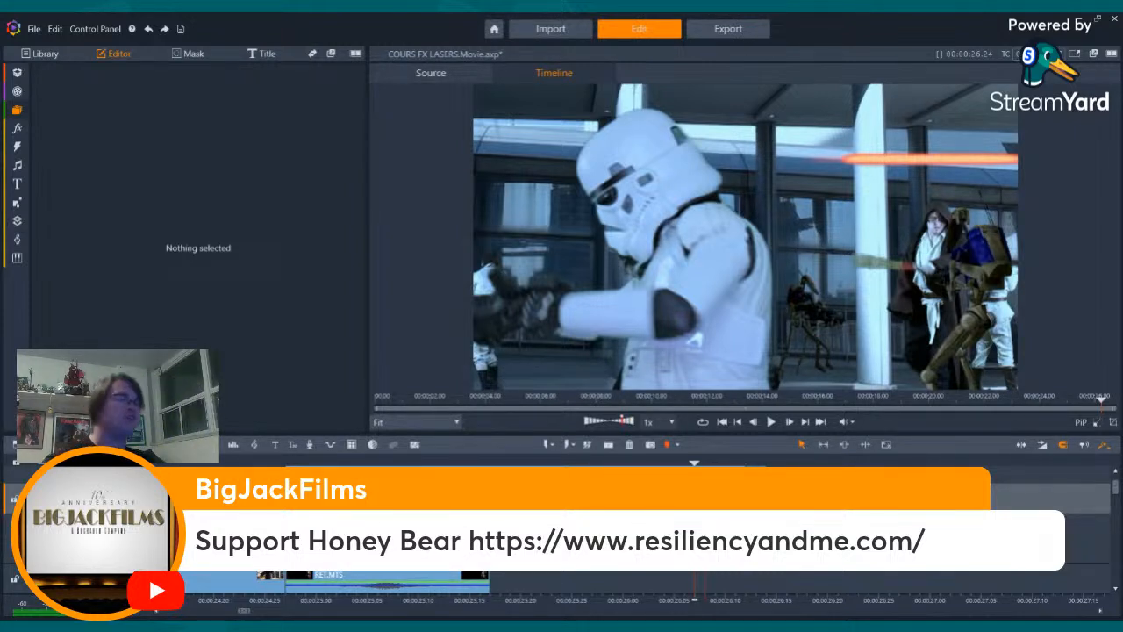
key(Left)
key(Left)
key(Left)
key(Left)
key(Left)
key(Left)
key(Left)
key(Left)
key(Left)
key(Left)
key(Left)
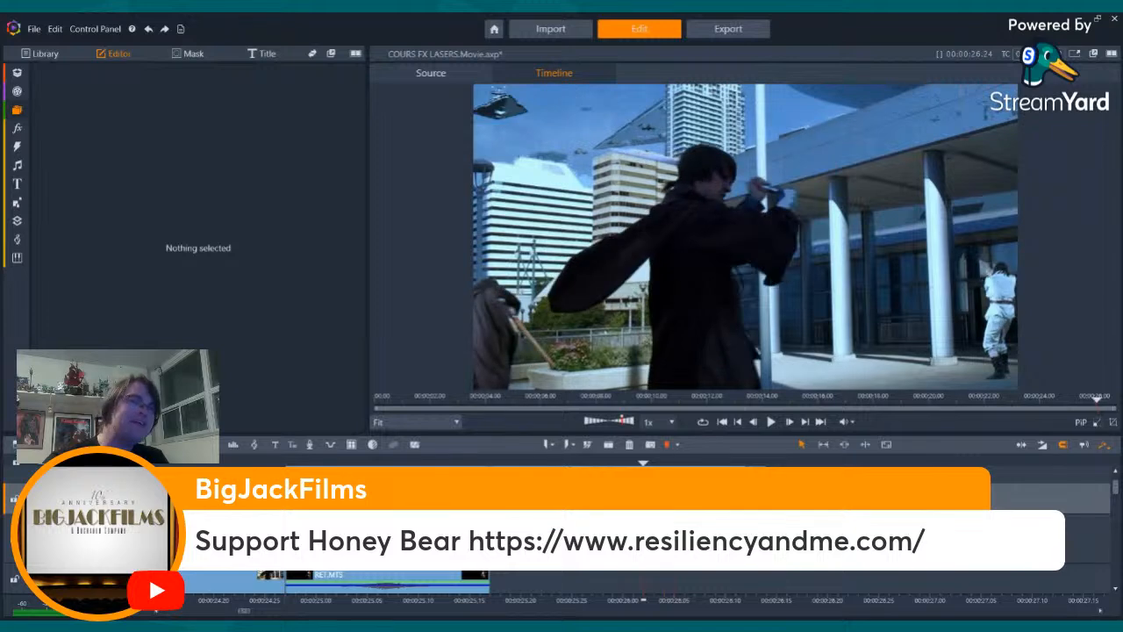
key(Left)
key(Left)
key(Left)
key(Left)
key(Left)
key(Left)
key(Left)
key(Left)
key(Left)
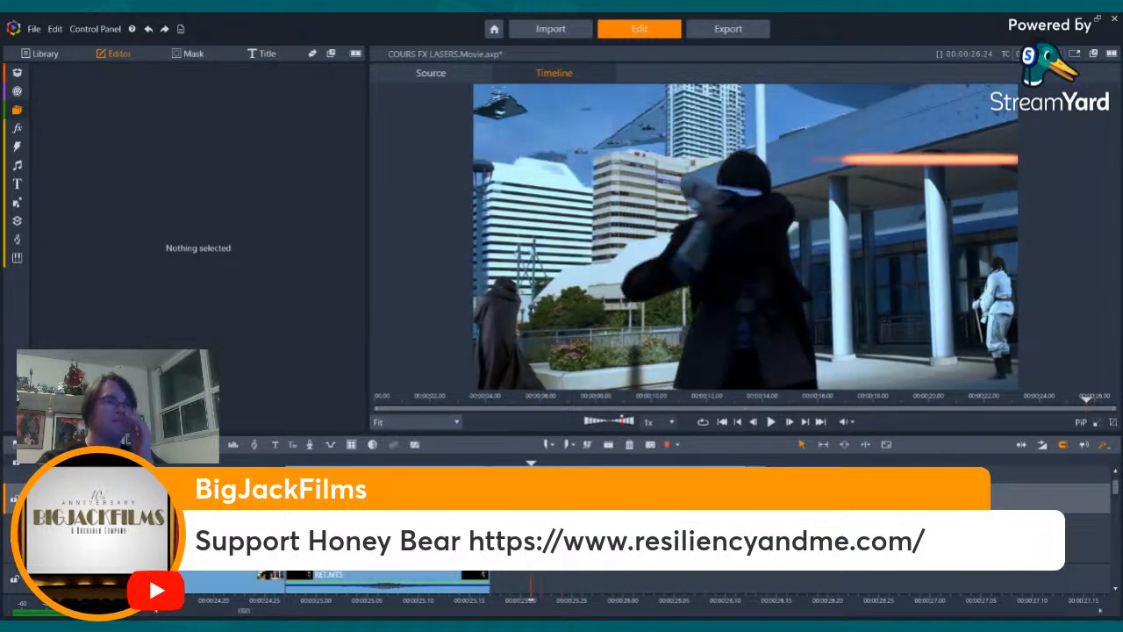
- Paste the Laser shot Green Screen.mp4 clip on the lower track at the first frame of the Jedi's lightsaber swing shot
key(Left)
key(Right)
key(Right)
key(Right)
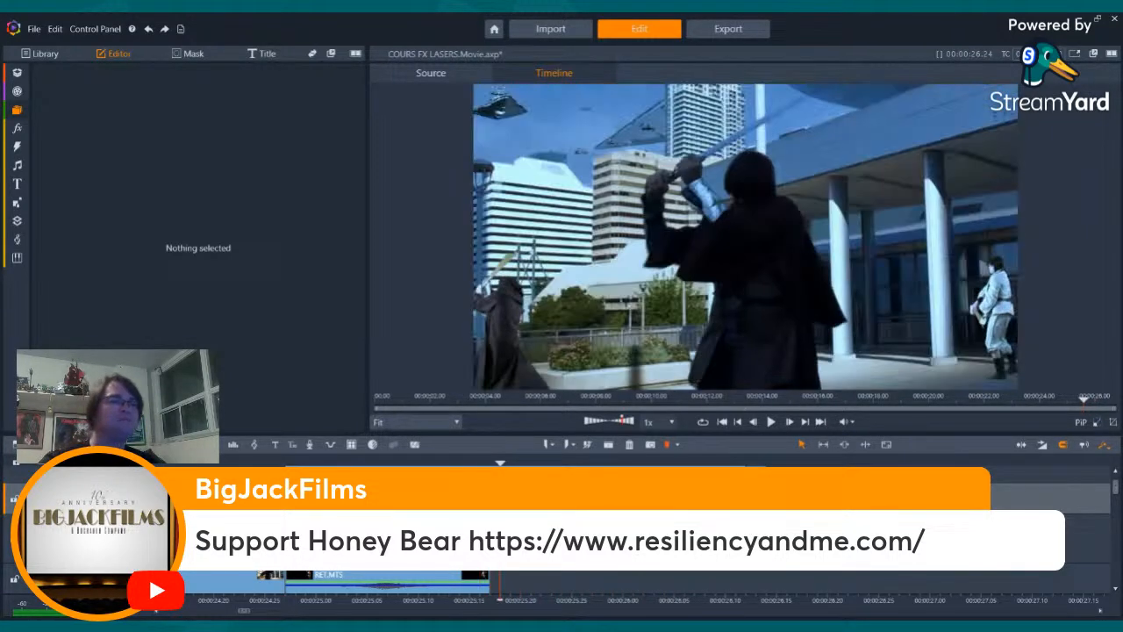
key(Left)
key(Left)
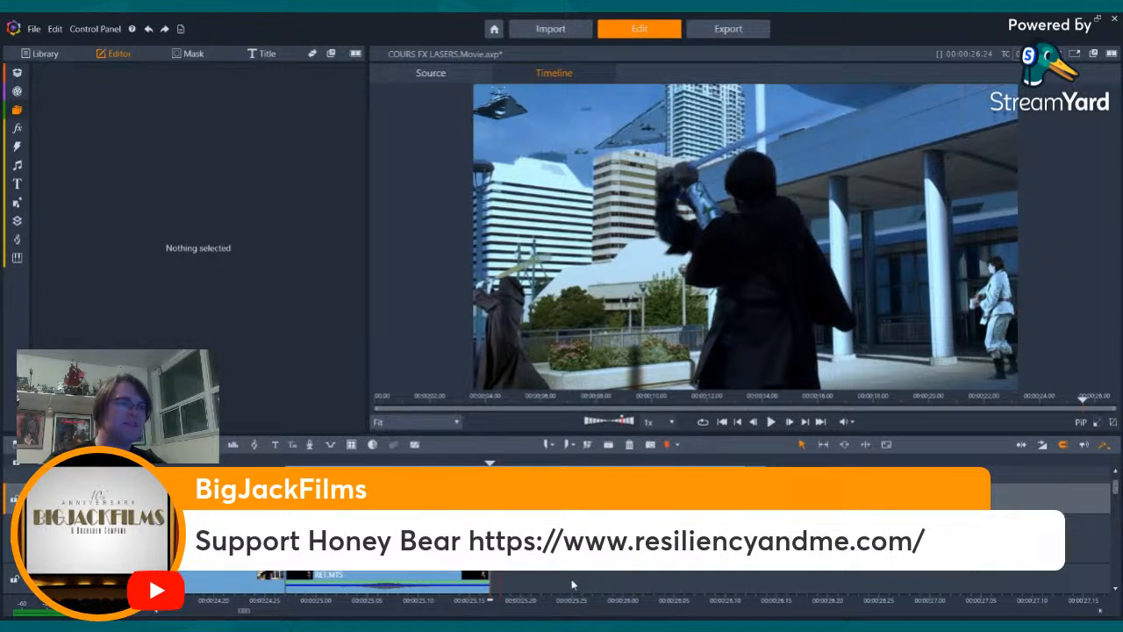
click(572, 584)
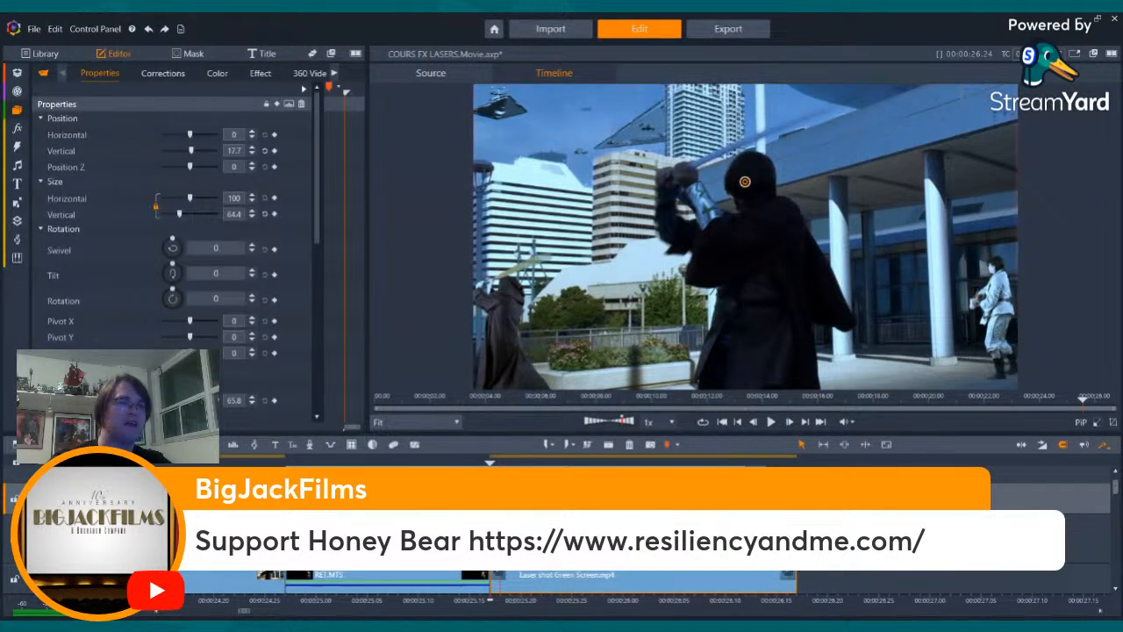
- Extend the end of the pasted Laser shot Green Screen.mp4 clip to the end of the final stormtrooper shot
key(Right)
key(Right)
key(Right)
key(Right)
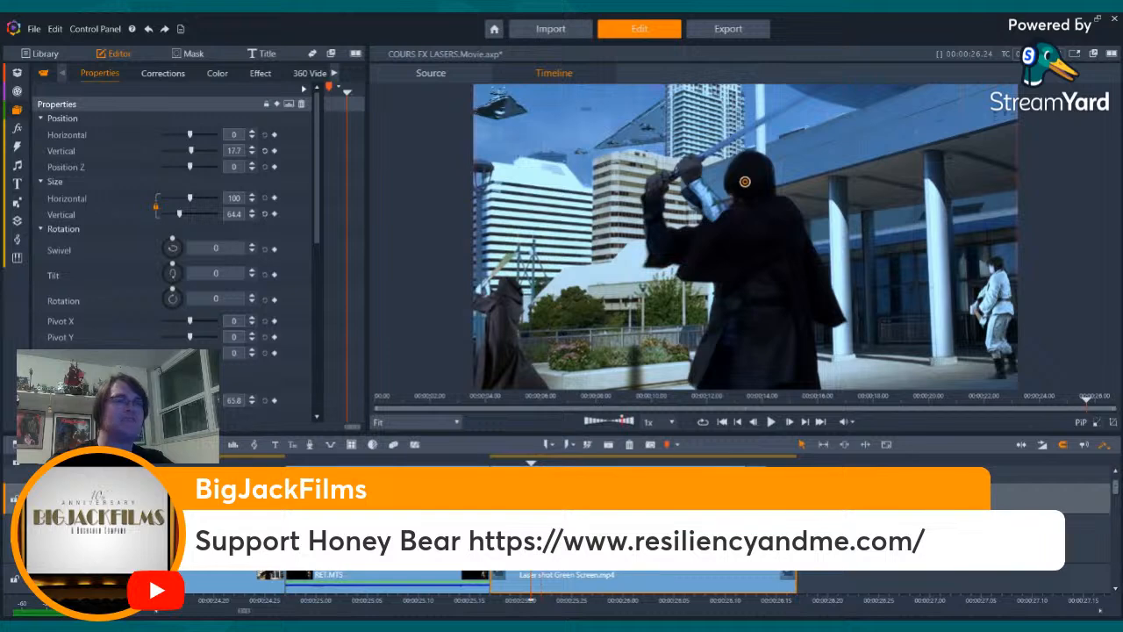
key(space)
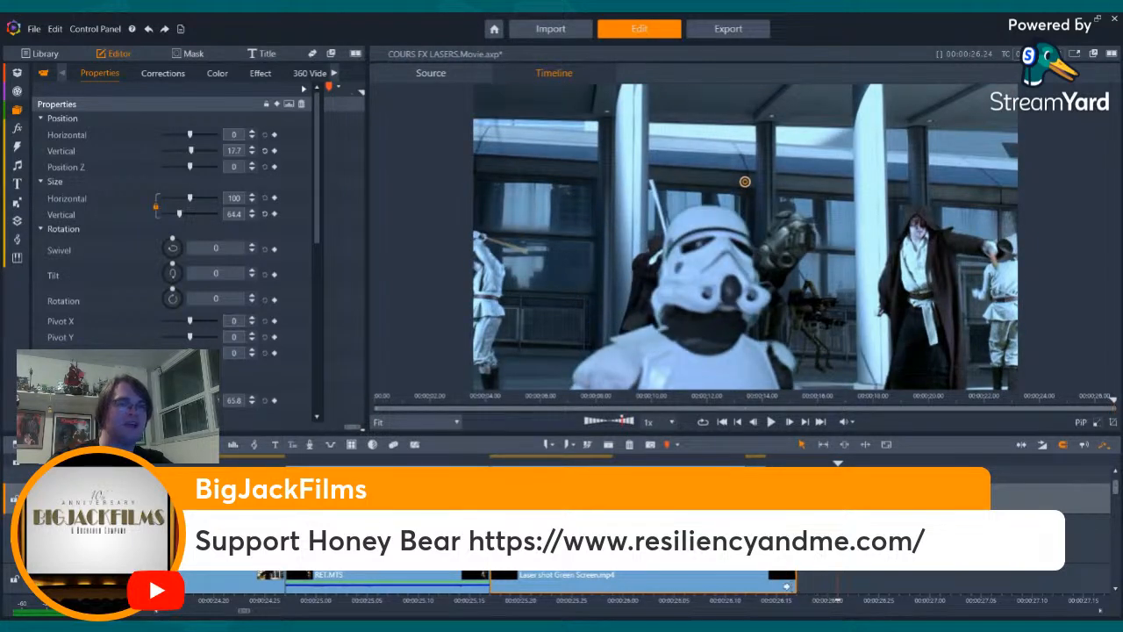
drag(789, 587, 871, 577)
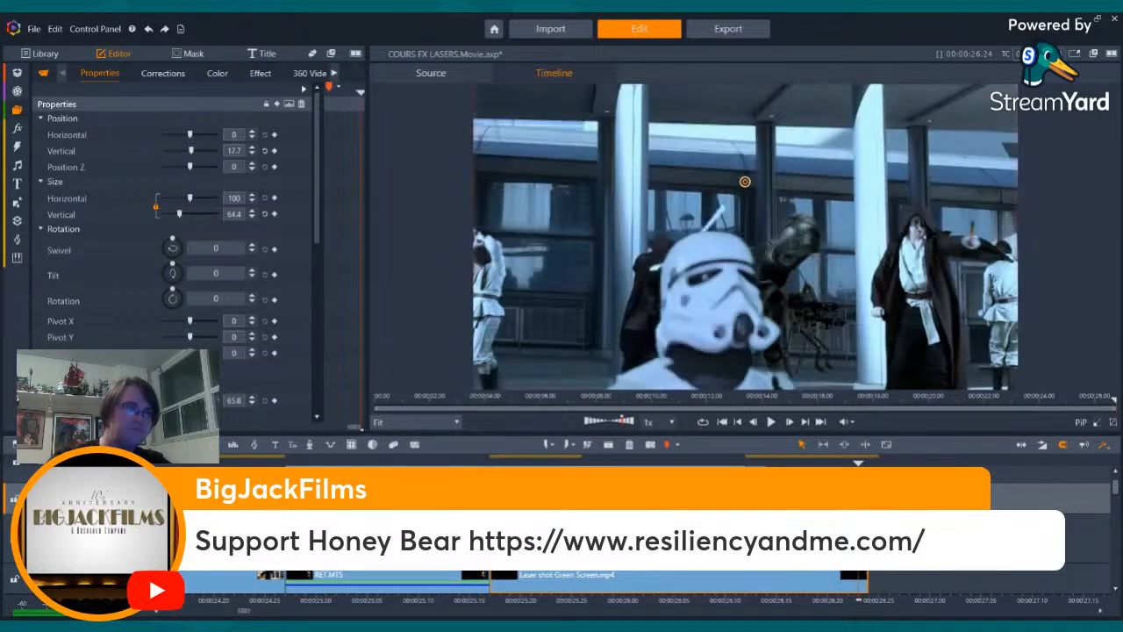
- Scale the extended Laser shot Green Screen.mp4 clip to a size of 103 horizontally and vertically
key(Left)
key(Left)
key(Left)
key(Left)
key(Left)
key(Left)
key(Left)
key(Left)
key(Left)
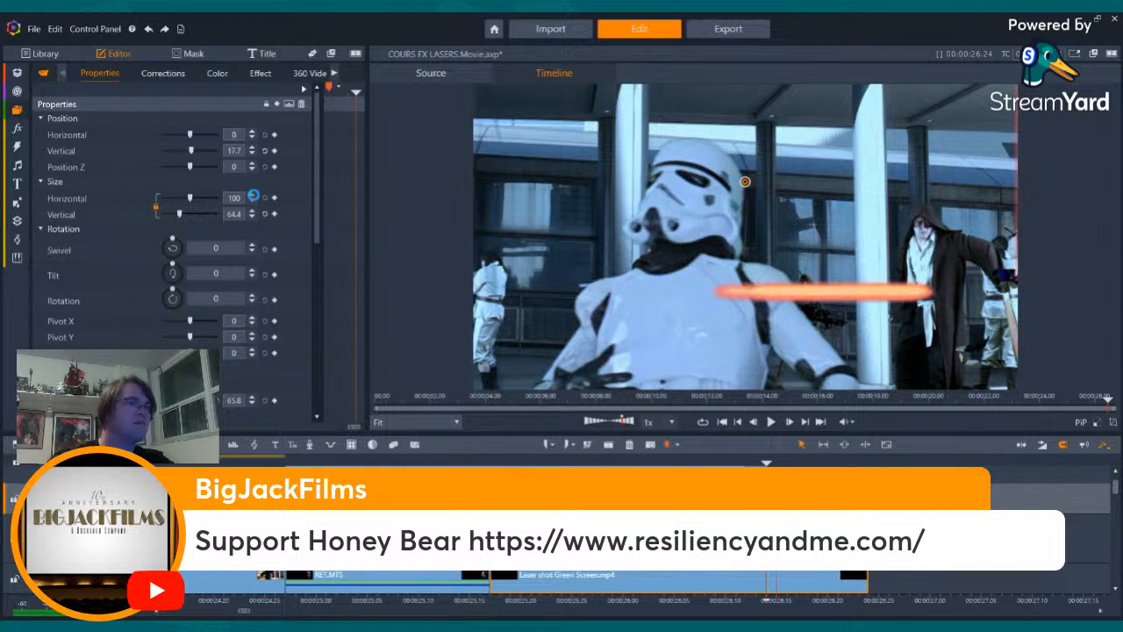
click(251, 194)
click(252, 194)
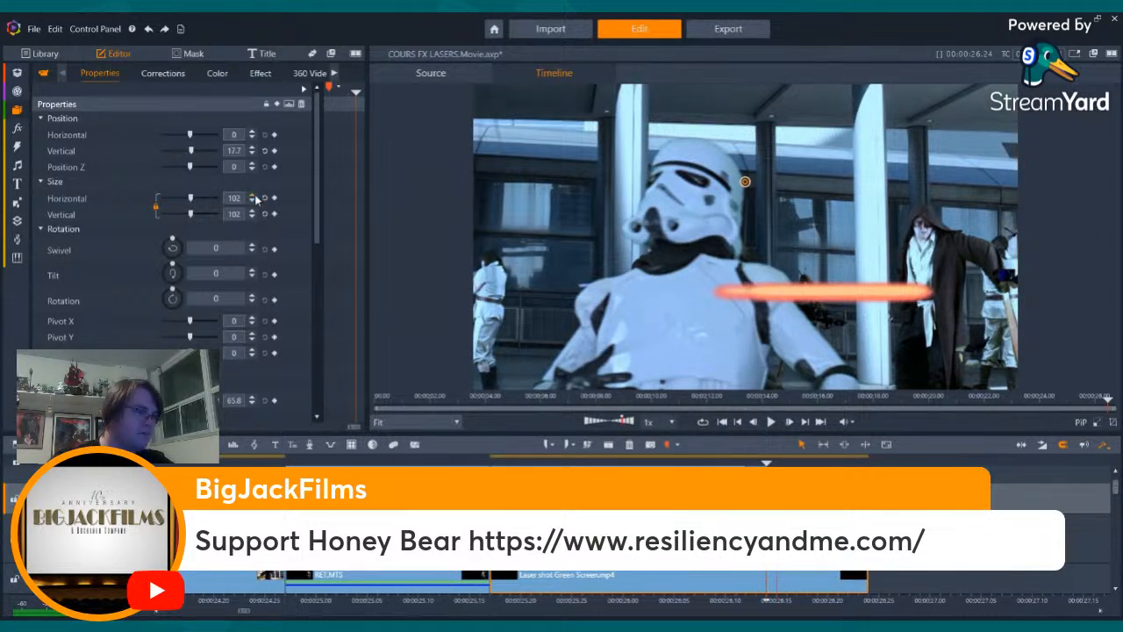
click(254, 196)
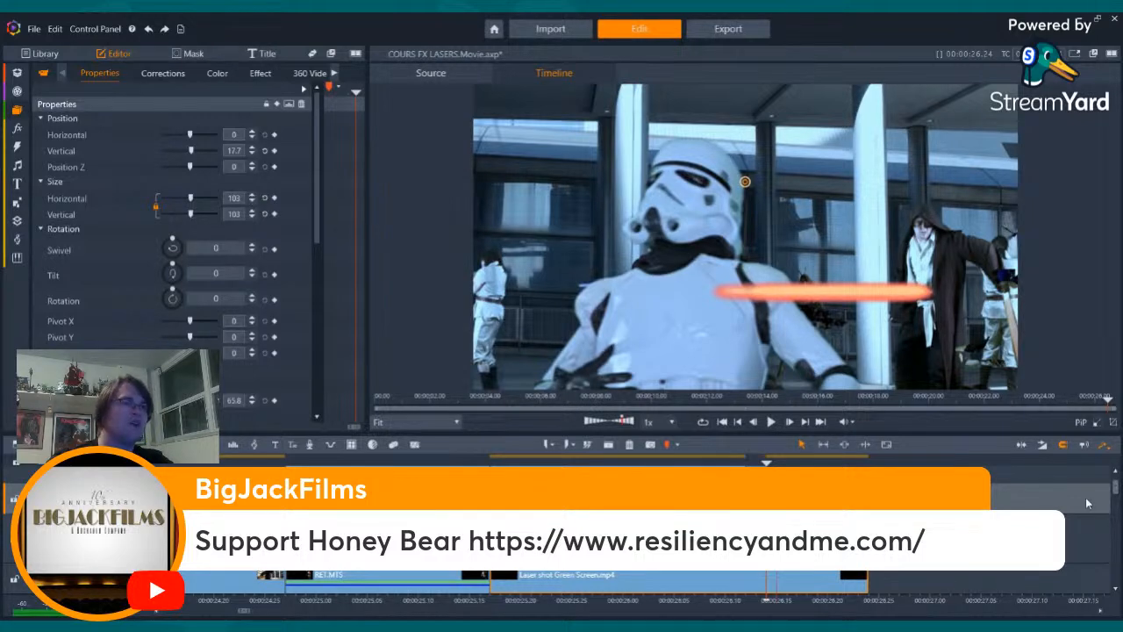
- Review the bolts and flares frame by frame from the stormtrooper's hit back to the start of the Jedi's swing shot
key(Left)
key(Left)
key(Left)
key(Left)
key(Left)
key(Left)
key(Left)
key(Left)
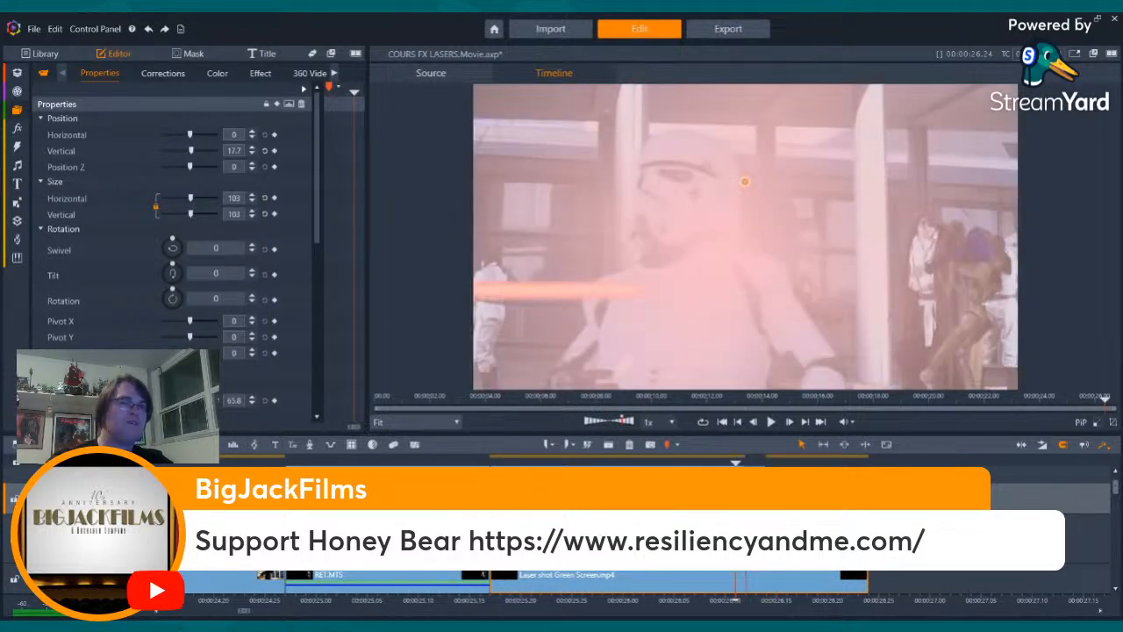
key(Left)
key(Left)
key(Left)
key(Left)
key(Left)
key(Left)
key(Left)
key(Left)
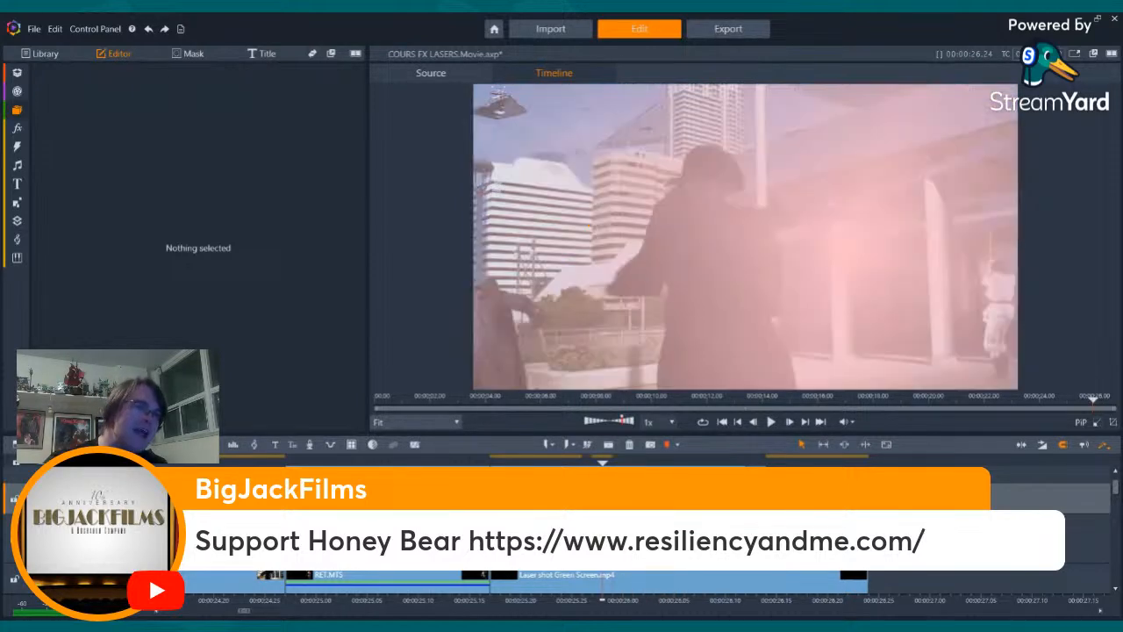
key(Left)
key(Left)
key(Left)
key(Left)
key(Left)
key(Left)
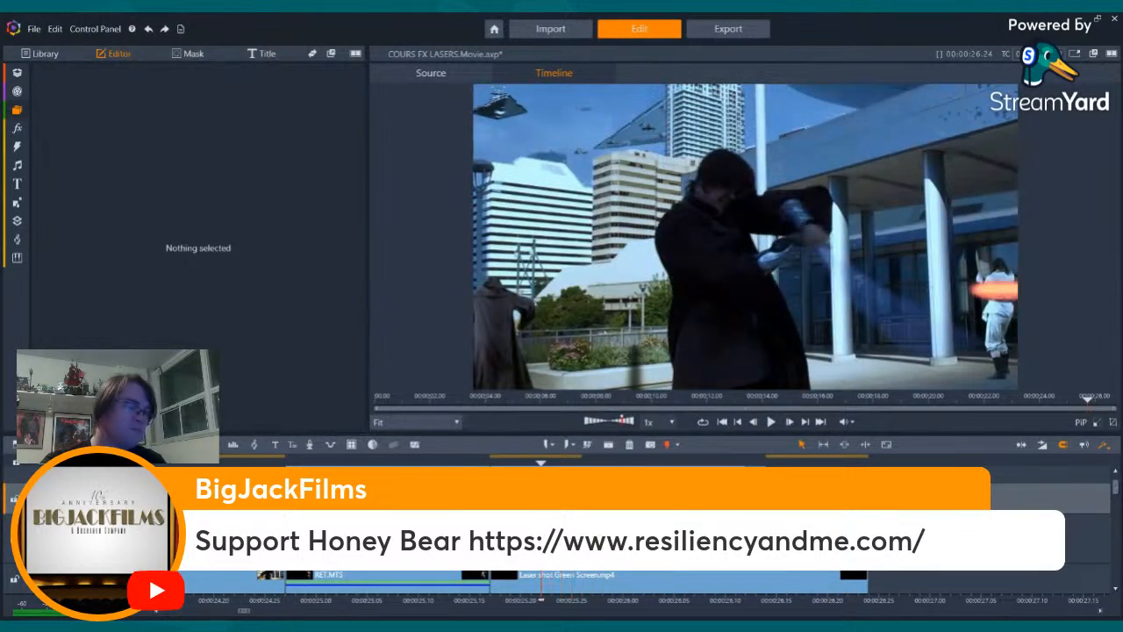
key(Left)
key(Left)
key(Left)
key(Left)
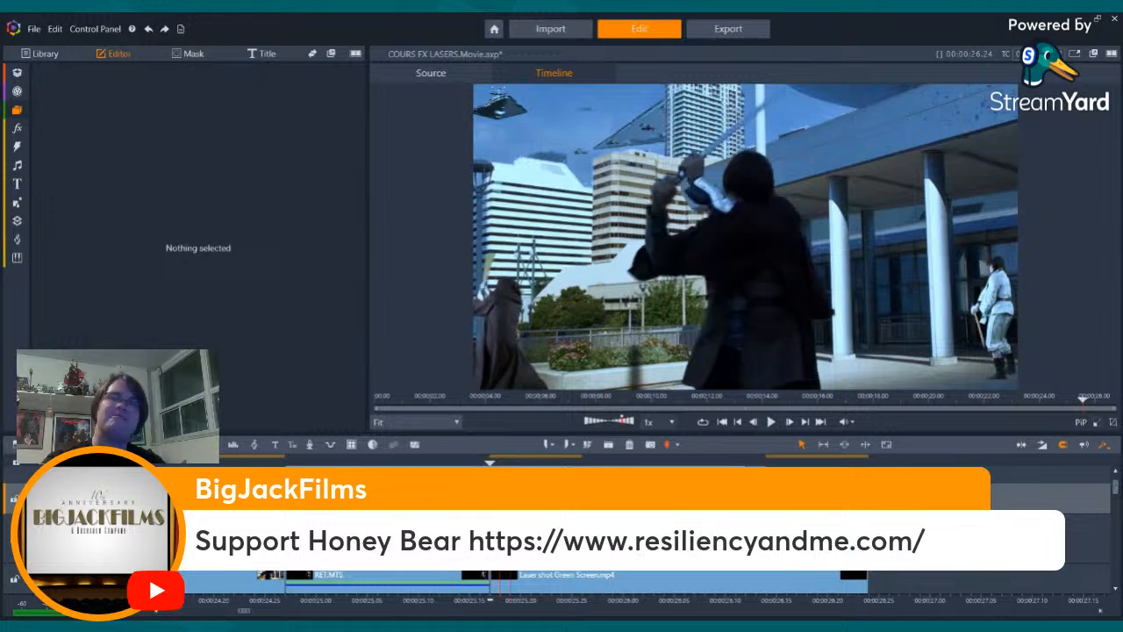
- Check the frames forward from the lightsaber deflection flare to the bolt at the stormtrooper's hit
key(Right)
key(Right)
key(Right)
key(Right)
key(Right)
key(Right)
key(Right)
key(Right)
key(Right)
key(Right)
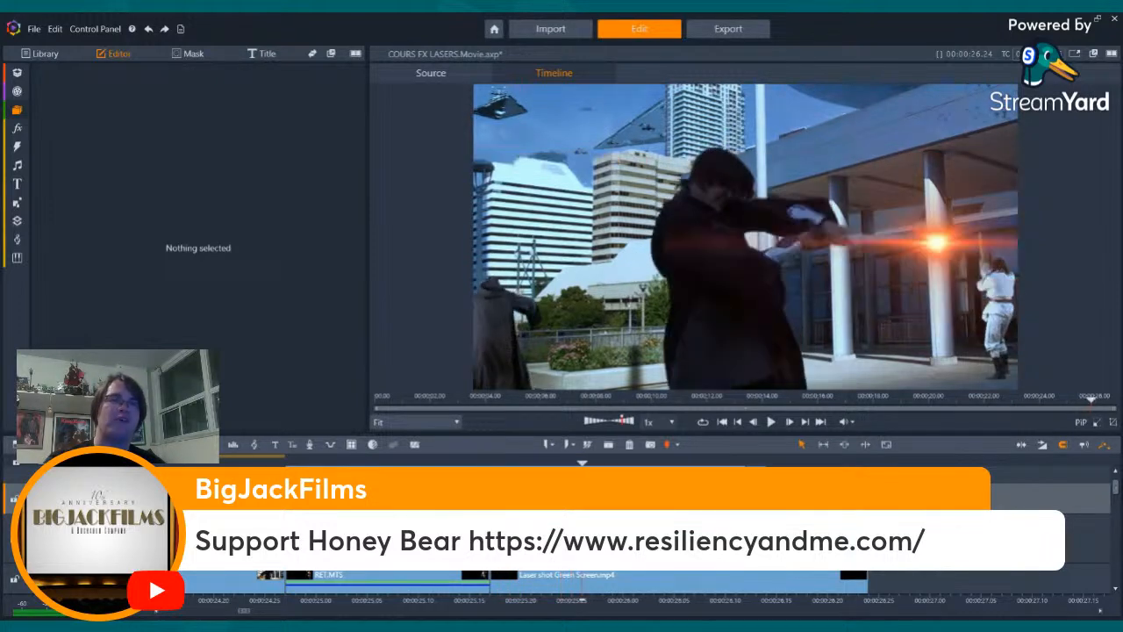
key(Right)
key(Right)
key(Right)
key(Right)
key(Right)
key(Right)
key(Right)
key(Right)
key(Right)
key(Right)
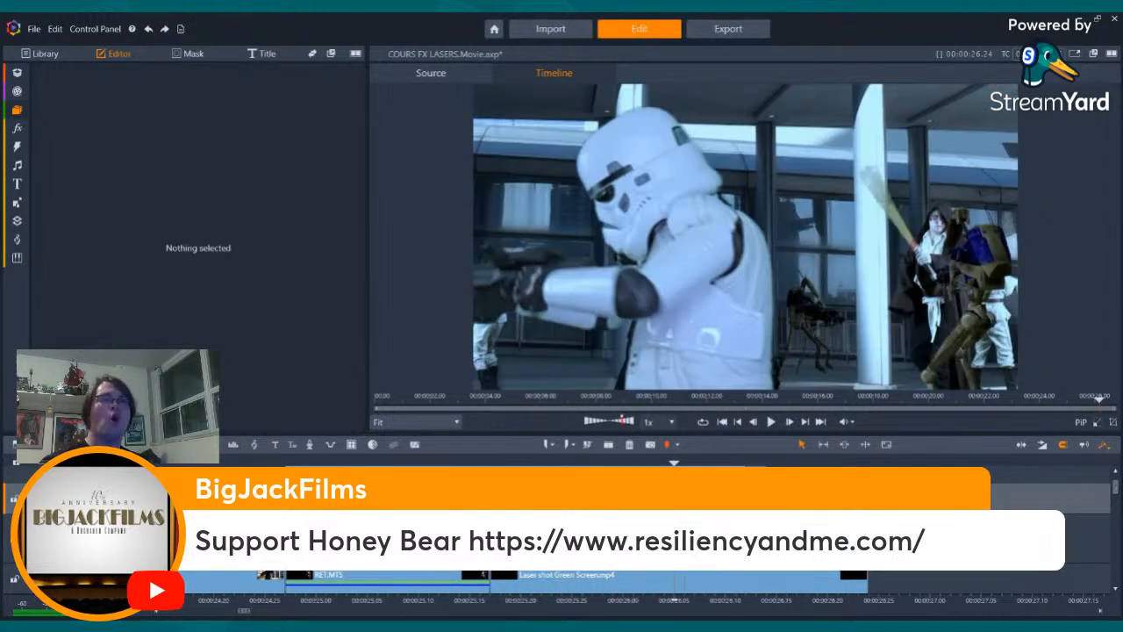
key(Right)
key(Right)
key(Right)
key(Right)
key(Right)
key(Right)
key(Right)
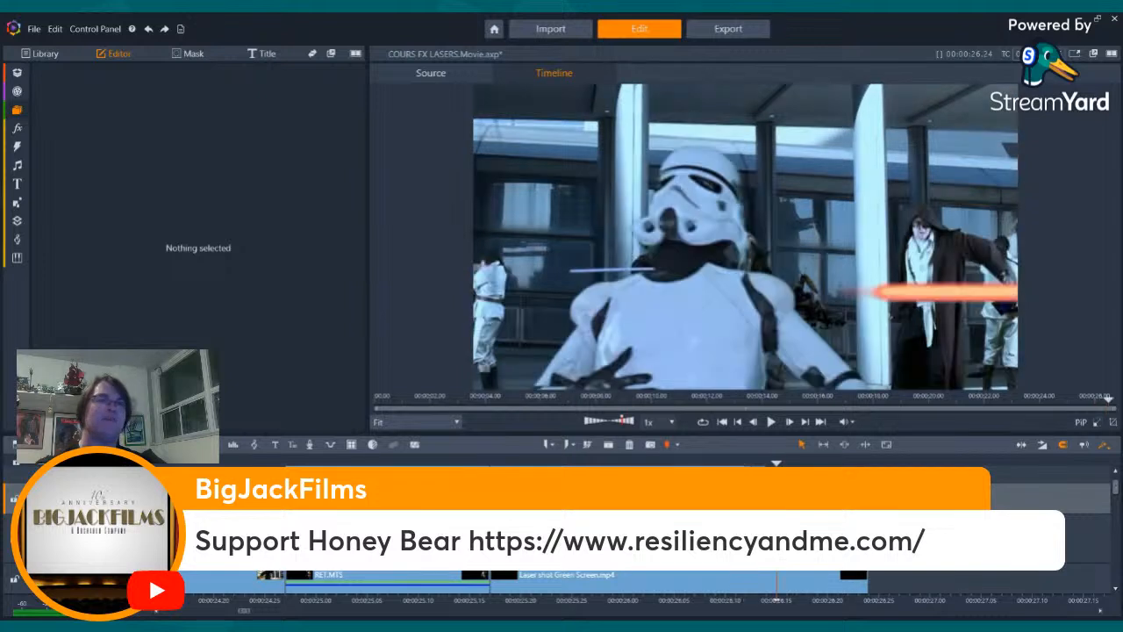
- Review the stormtrooper's hit and fall frame by frame, and go back to the cut before the Jedi's swing shot
key(Right)
key(Right)
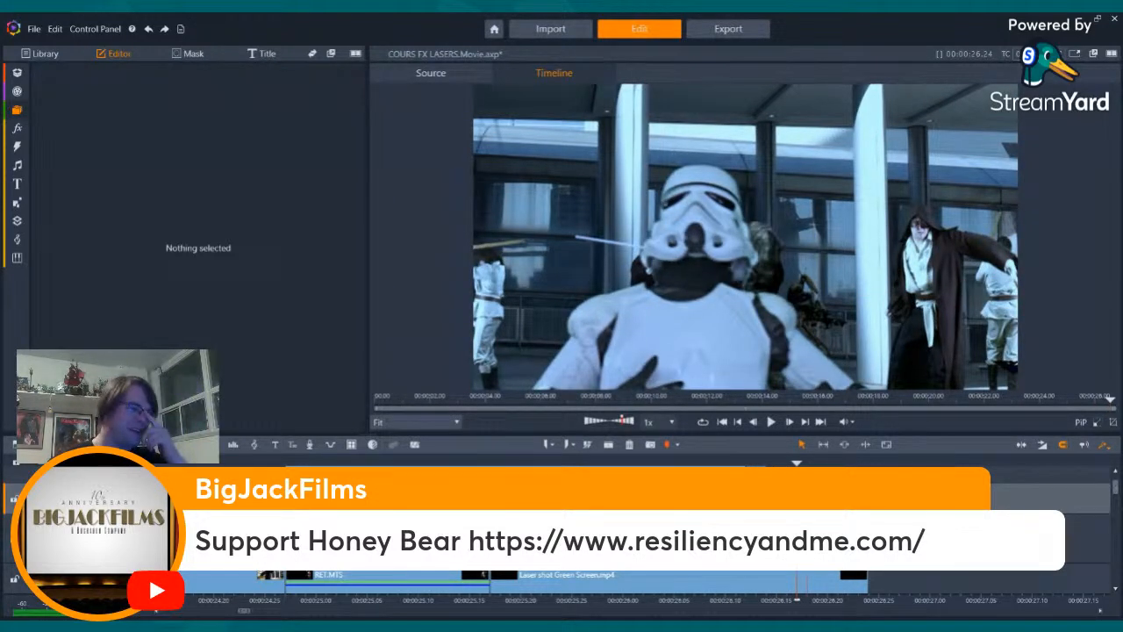
key(Right)
key(Right)
key(Right)
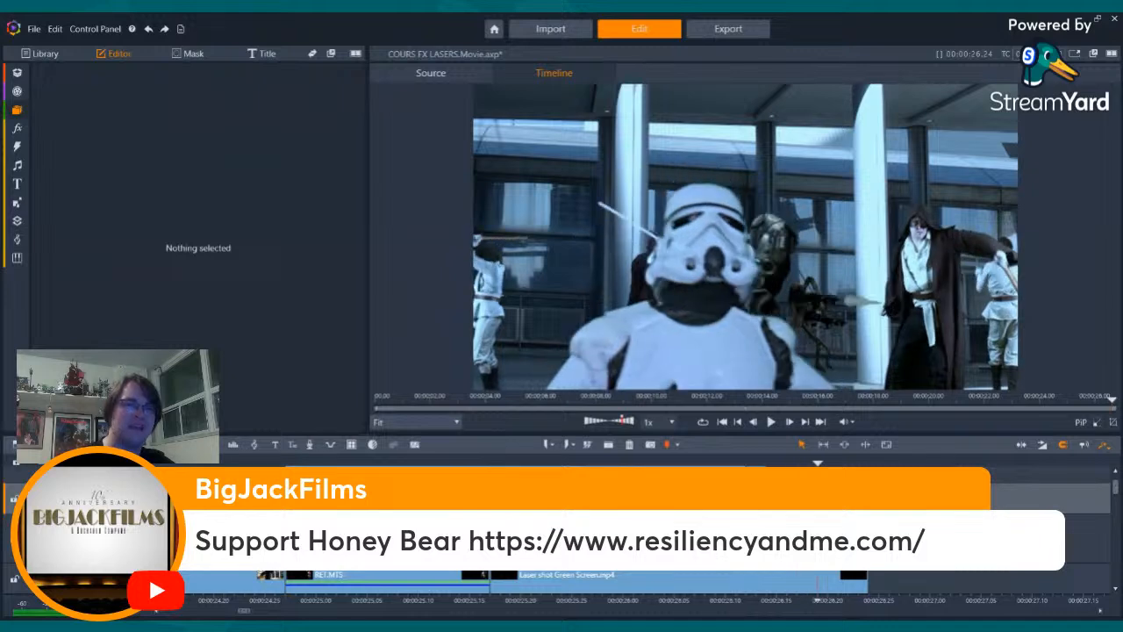
key(Left)
key(Left)
key(Left)
key(Left)
key(Left)
key(Left)
key(Left)
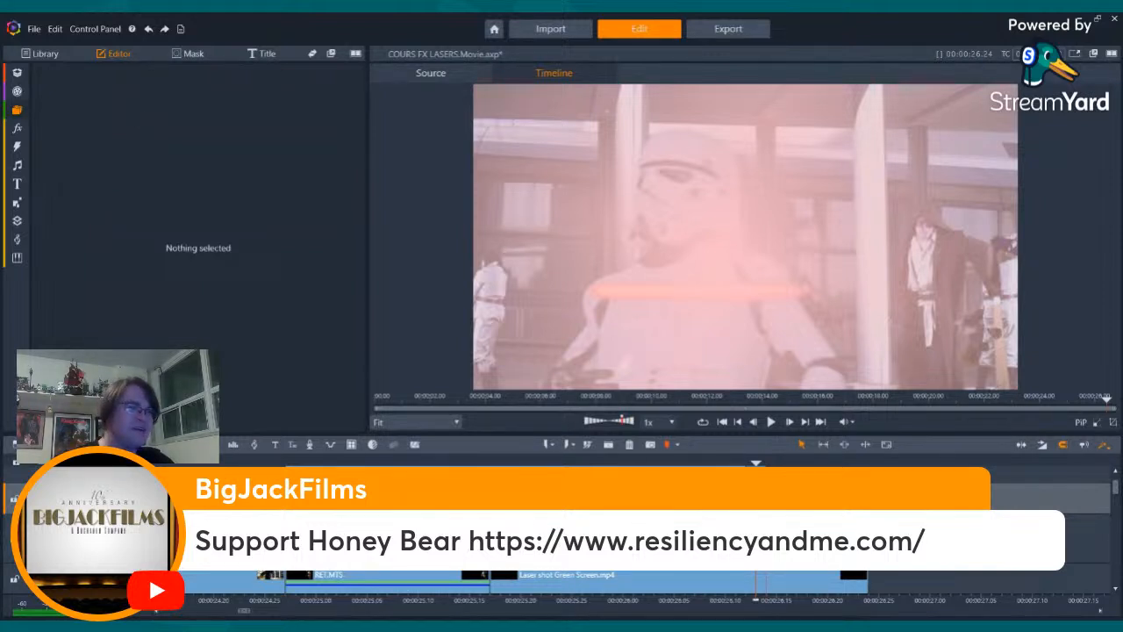
key(Left)
key(Left)
key(Left)
key(Left)
key(Left)
key(Left)
key(Left)
key(Left)
key(Left)
key(Left)
key(Left)
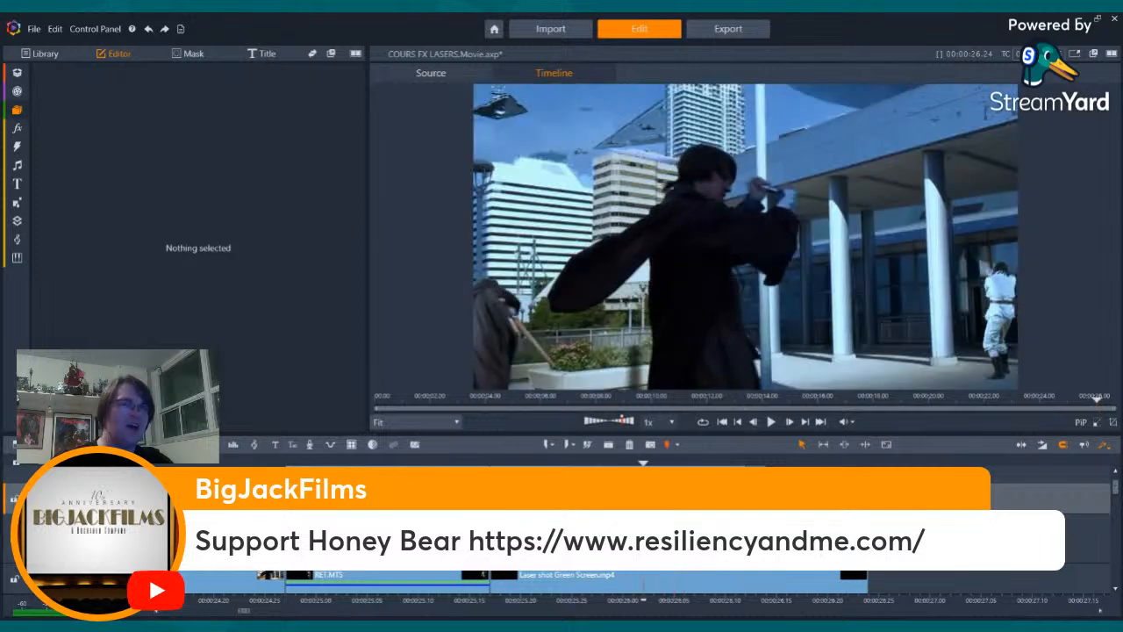
key(Left)
key(Left)
key(Left)
key(Left)
key(Left)
key(Left)
key(Left)
key(Left)
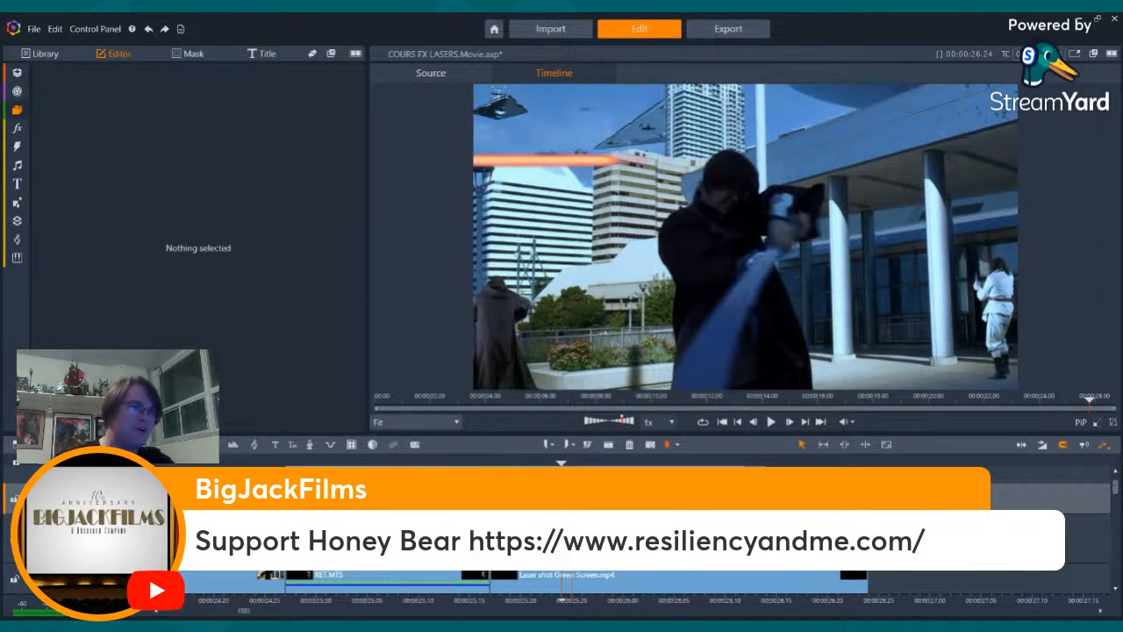
key(Left)
key(Left)
key(Left)
key(Left)
key(Left)
key(Left)
key(Left)
key(Left)
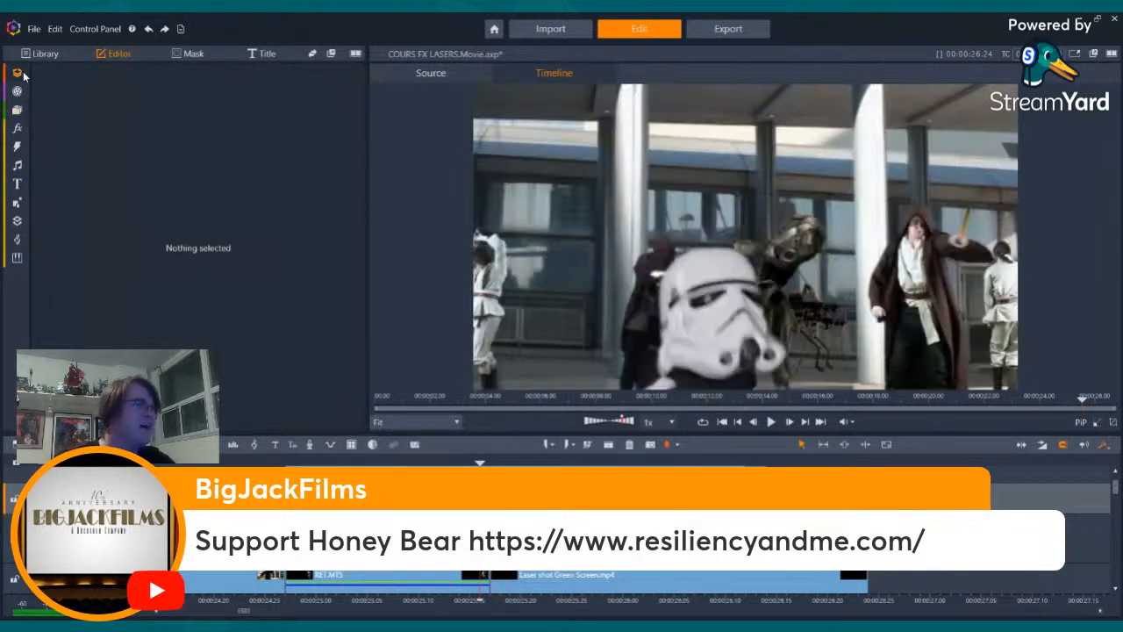
- Browse the media library's effects folders for laser clips
click(18, 111)
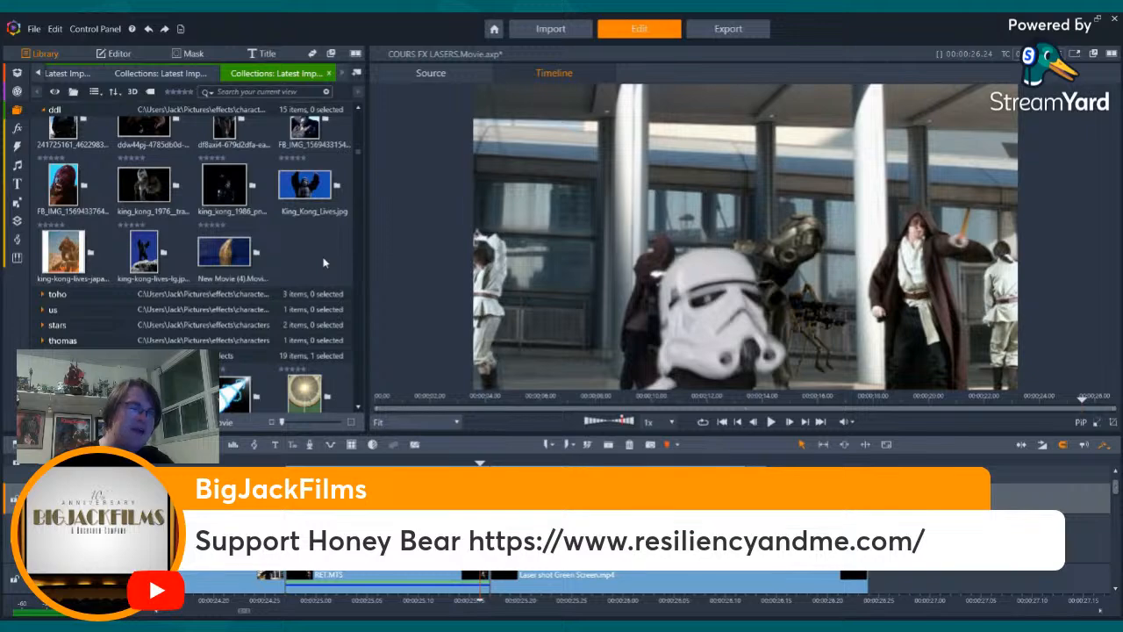
scroll(320, 290, down, 15)
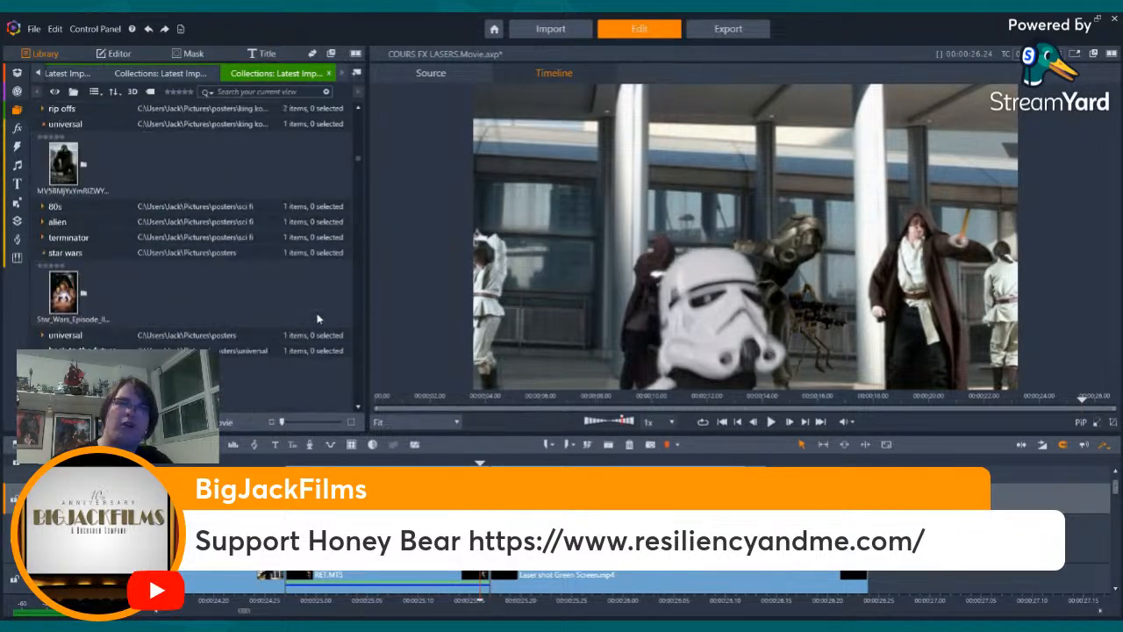
scroll(318, 319, down, 10)
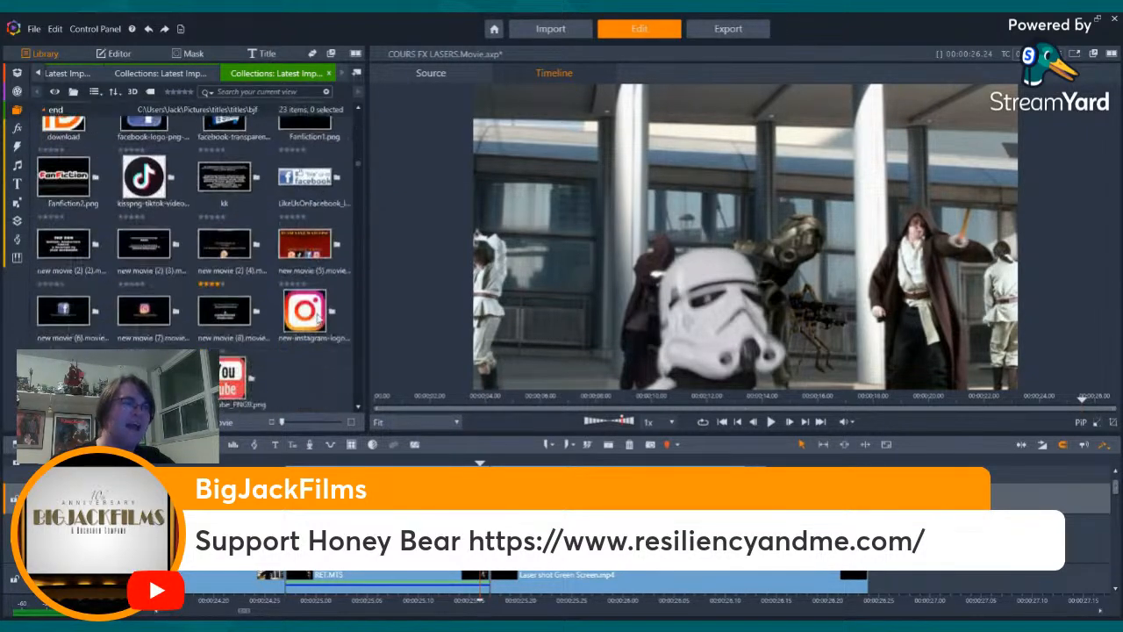
scroll(316, 320, down, 10)
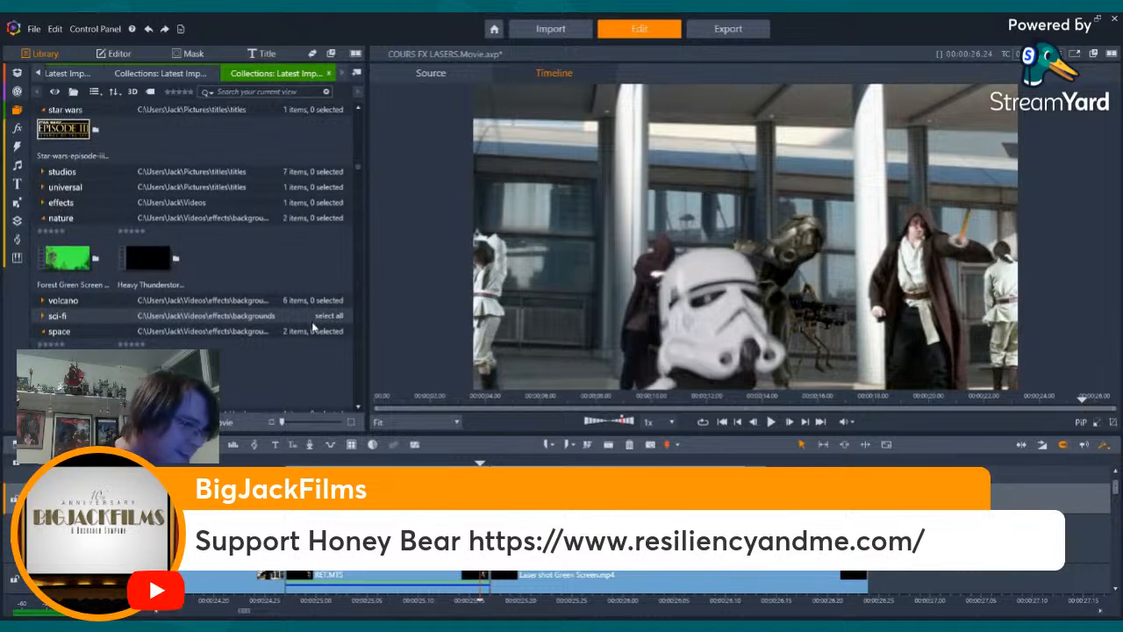
scroll(312, 327, down, 8)
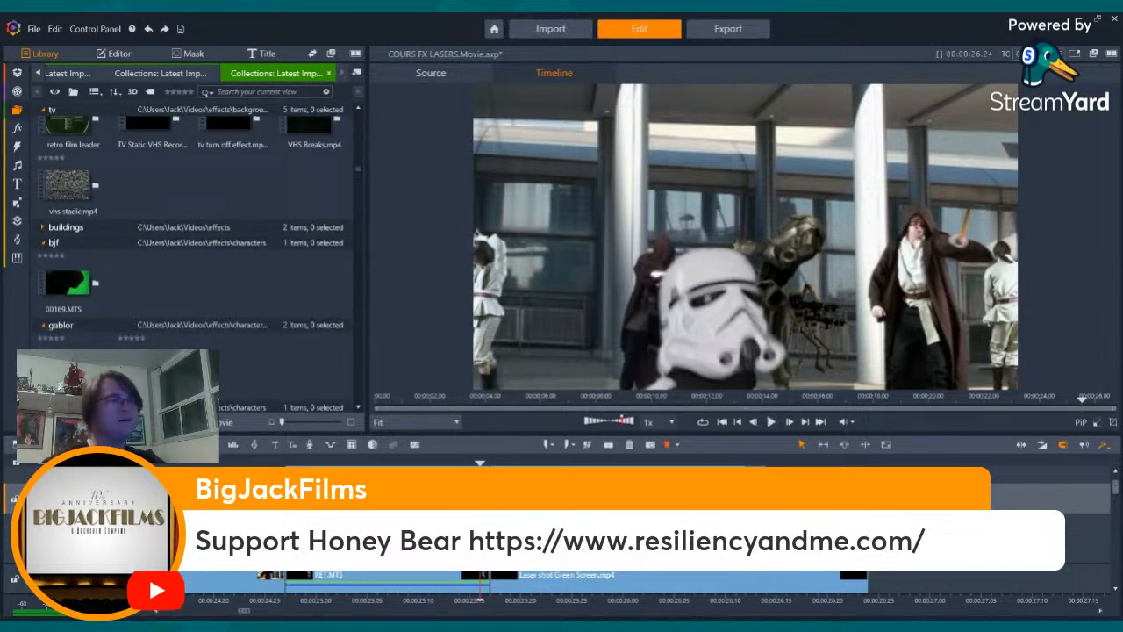
- Undo the recent laser clip edits at the start of the Jedi's swing shot
key(Right)
key(Right)
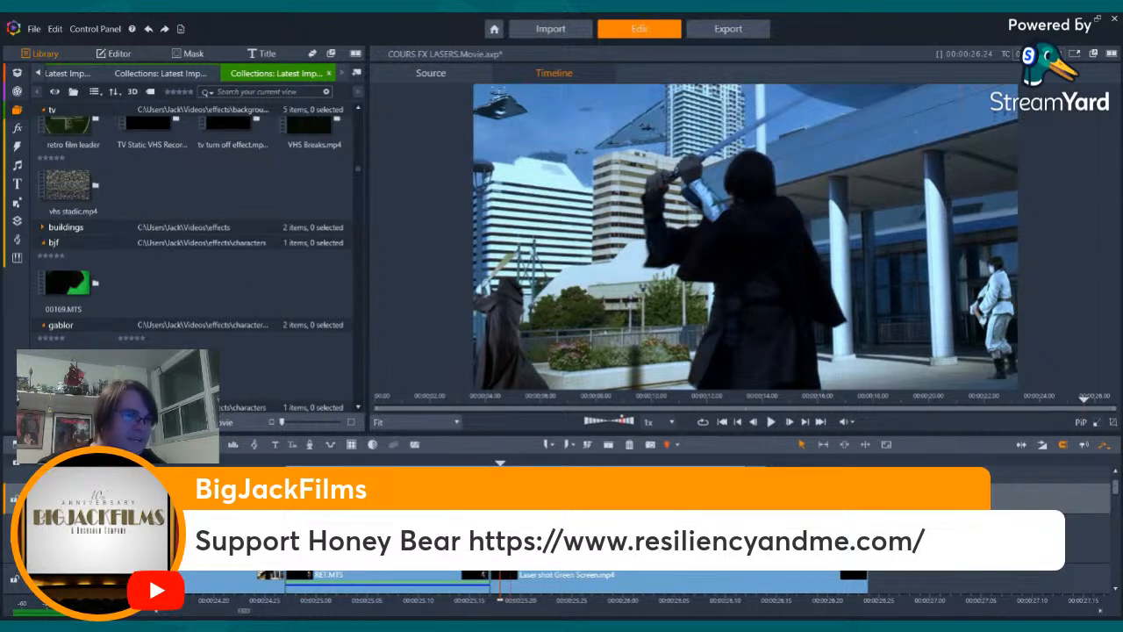
key(ctrl+z)
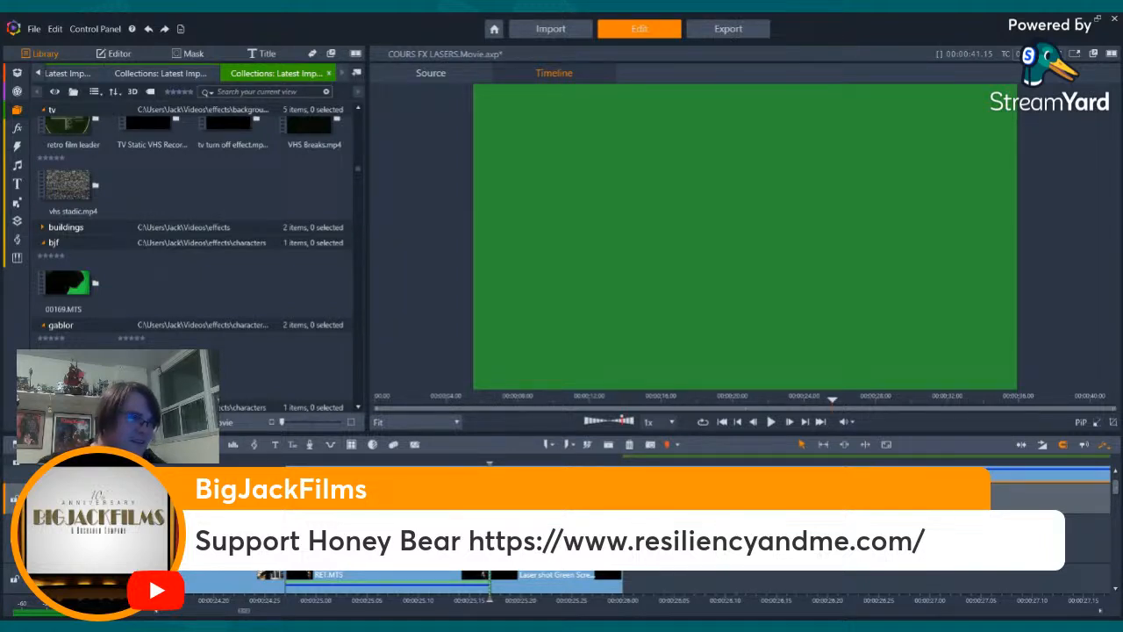
key(ctrl+z)
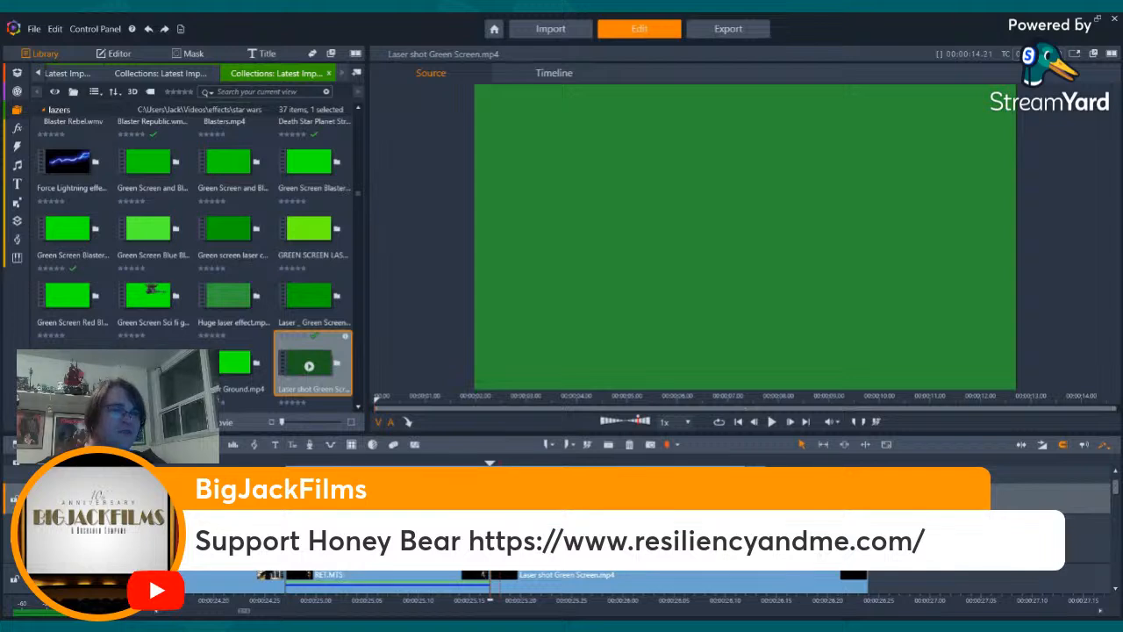
- Scrub the green screen laser clip across the Jedi's swing shot and undo the latest timeline changes
click(510, 600)
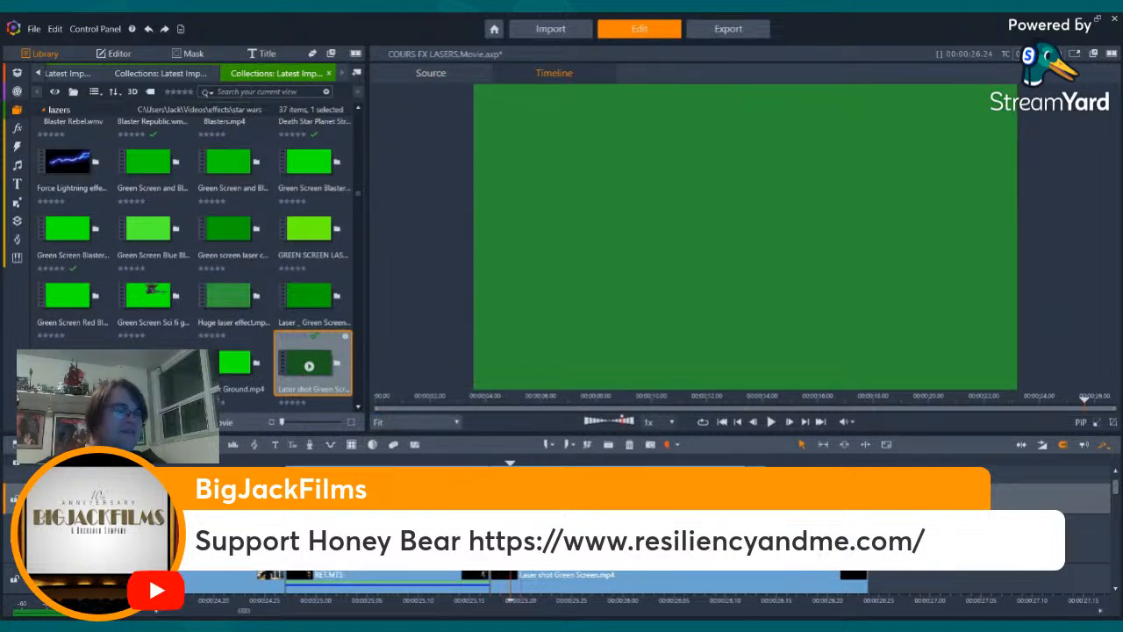
drag(510, 601, 674, 601)
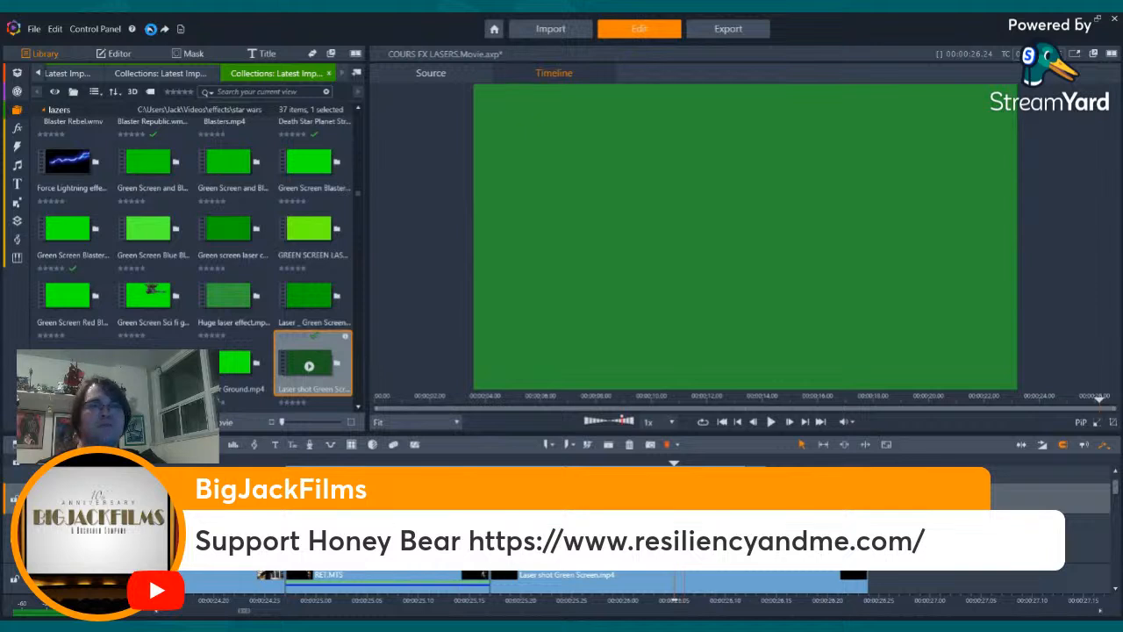
click(151, 29)
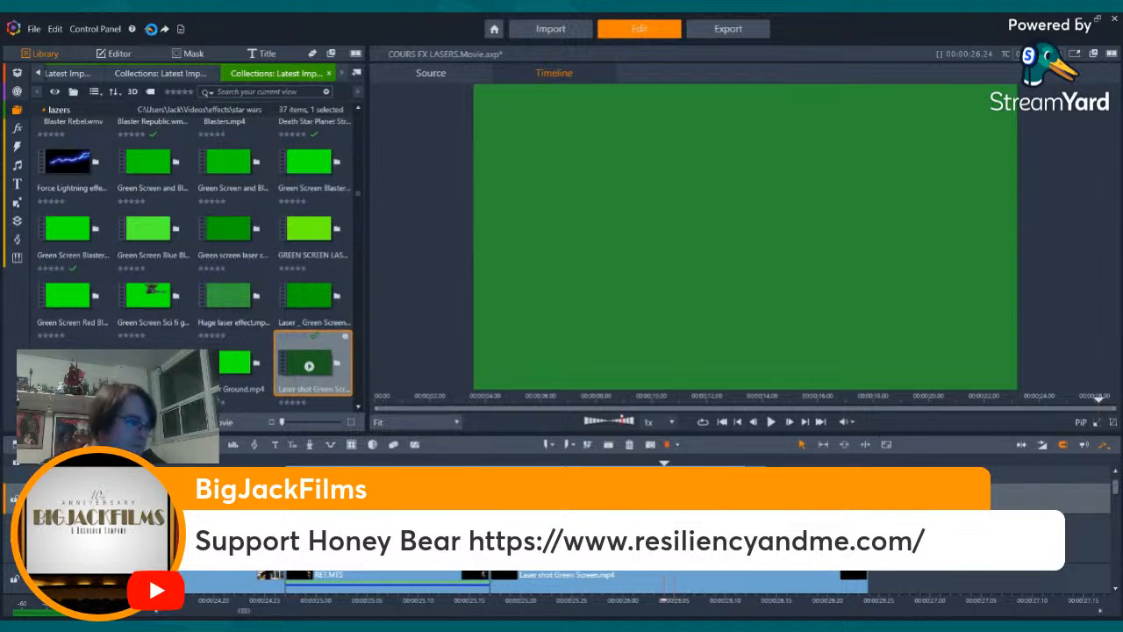
click(151, 29)
click(151, 29)
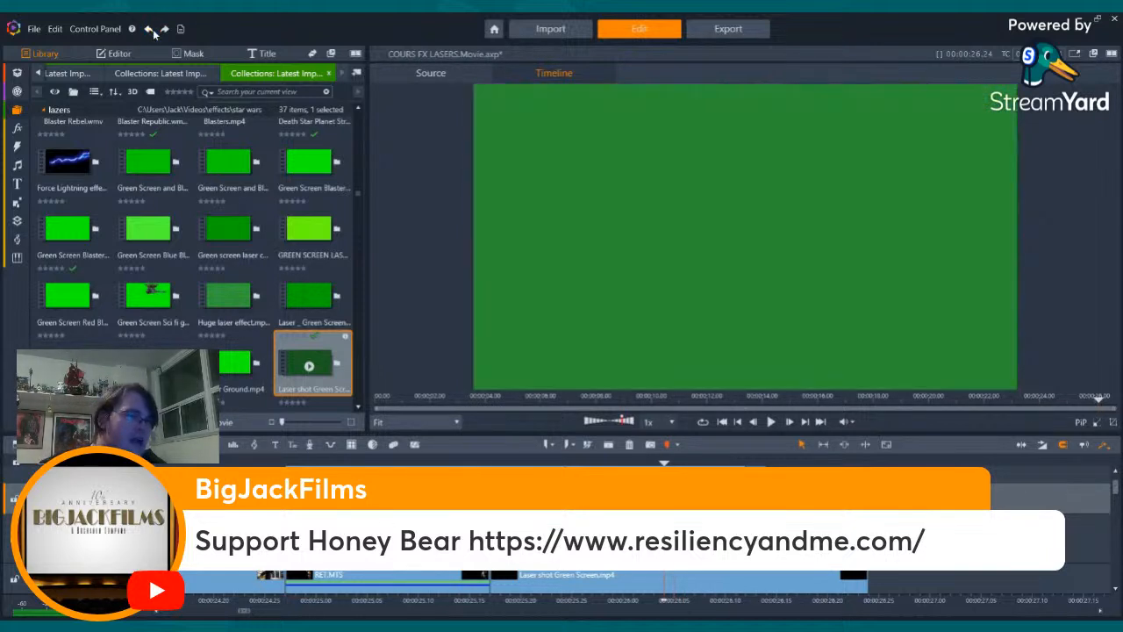
- Examine the unkeyed laser clip frame by frame over the Jedi's swing shot, comparing its bolt and flare frames
key(Left)
key(Left)
key(Left)
key(Left)
key(Left)
key(Left)
key(Left)
key(Left)
key(Left)
key(Left)
key(Left)
key(Left)
key(Left)
key(Left)
key(Left)
key(Left)
key(Left)
key(Left)
key(Left)
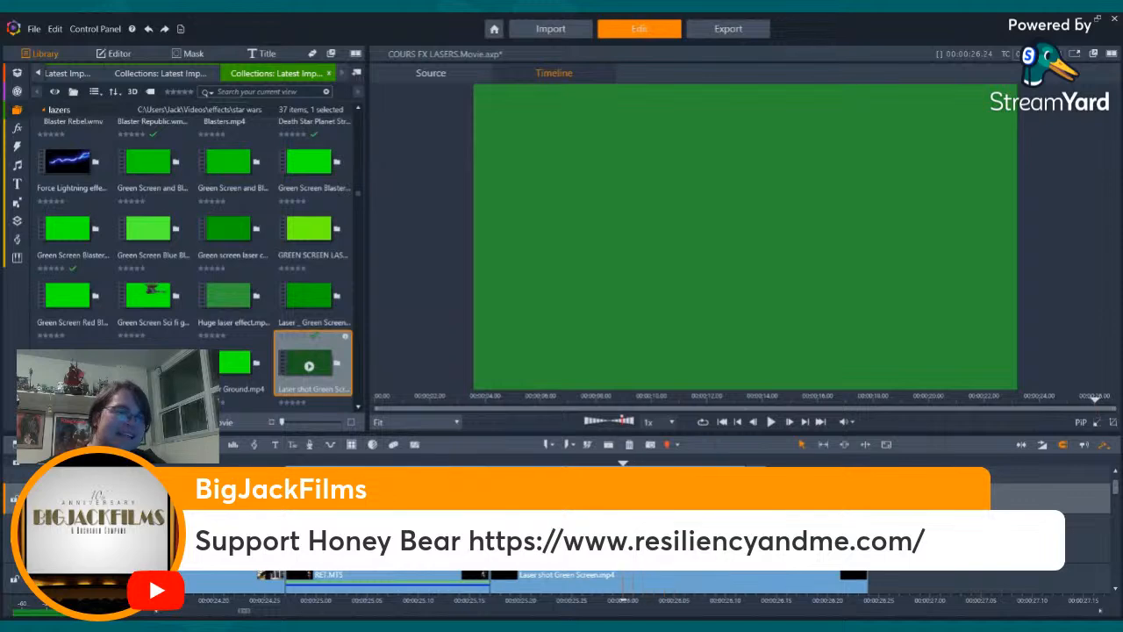
key(Right)
key(Right)
key(Right)
key(Right)
key(Right)
key(Right)
key(Right)
key(Right)
key(Right)
key(Right)
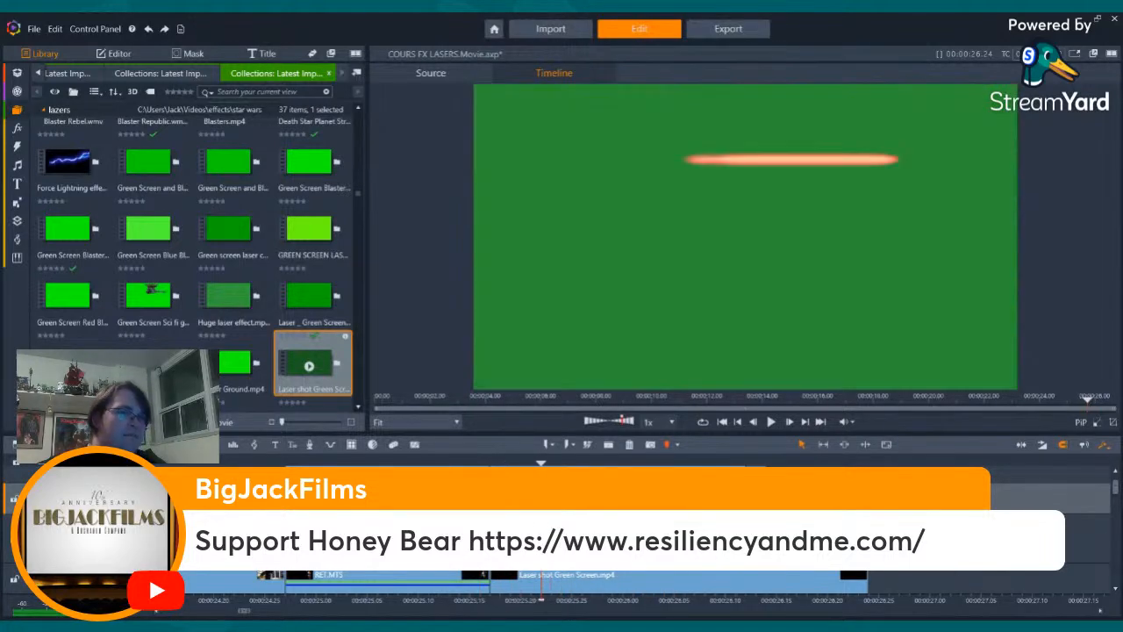
key(Left)
key(Left)
key(Left)
key(Left)
key(Left)
key(Left)
key(Left)
key(Left)
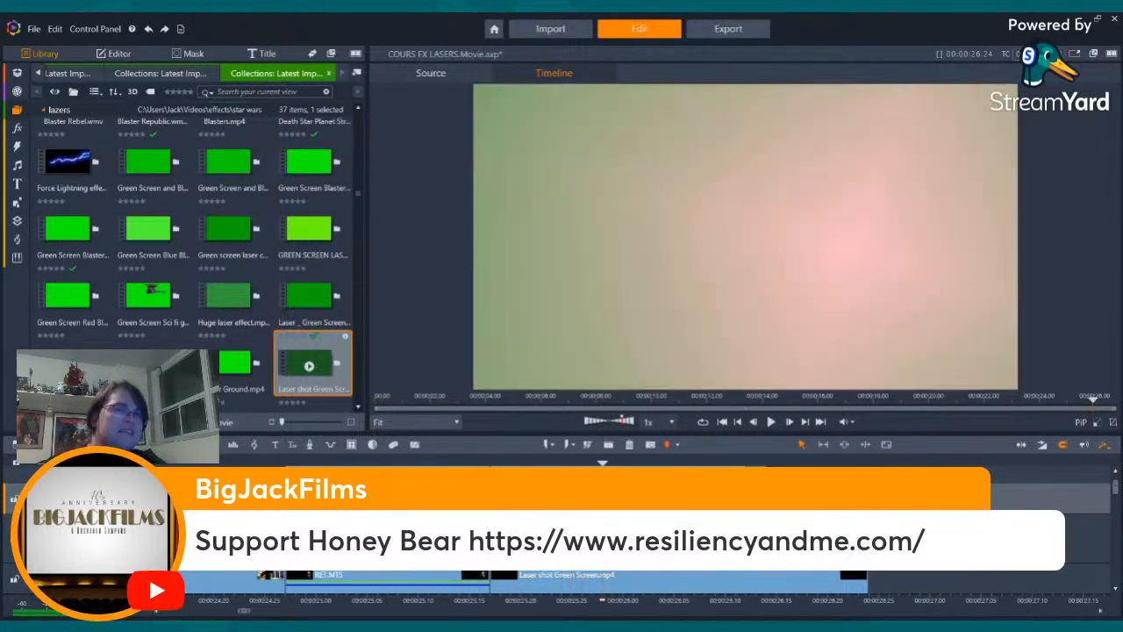
key(Right)
key(Right)
key(Right)
key(Right)
key(Right)
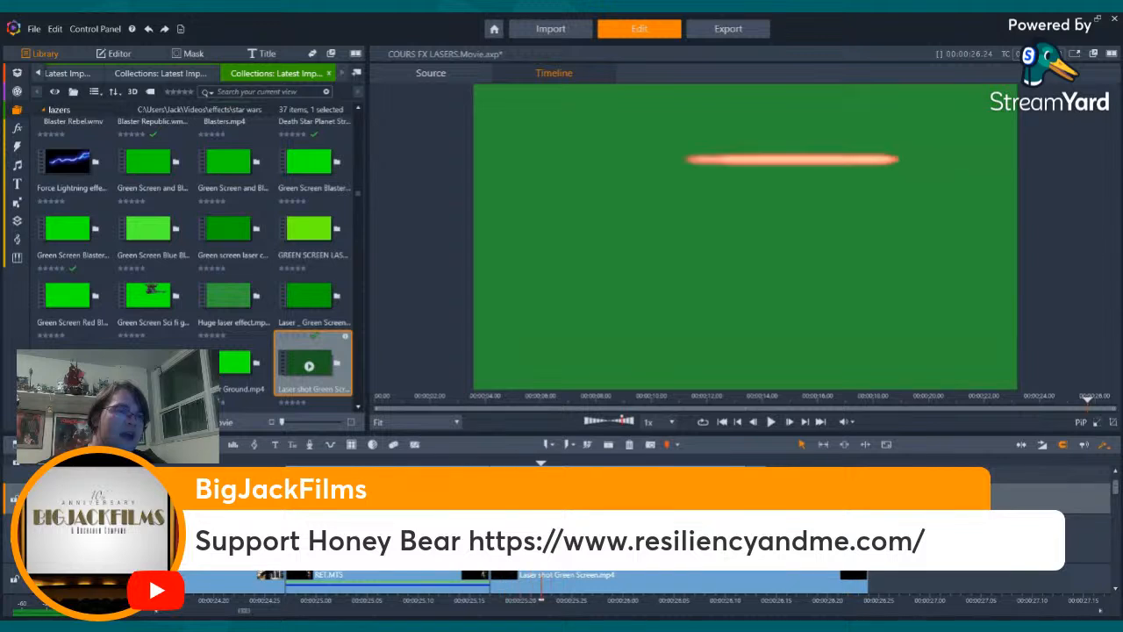
- Paste the positioned bolt clip's attributes, vertical position -29.5 and size 102, onto the unadjusted green screen laser clip
click(114, 53)
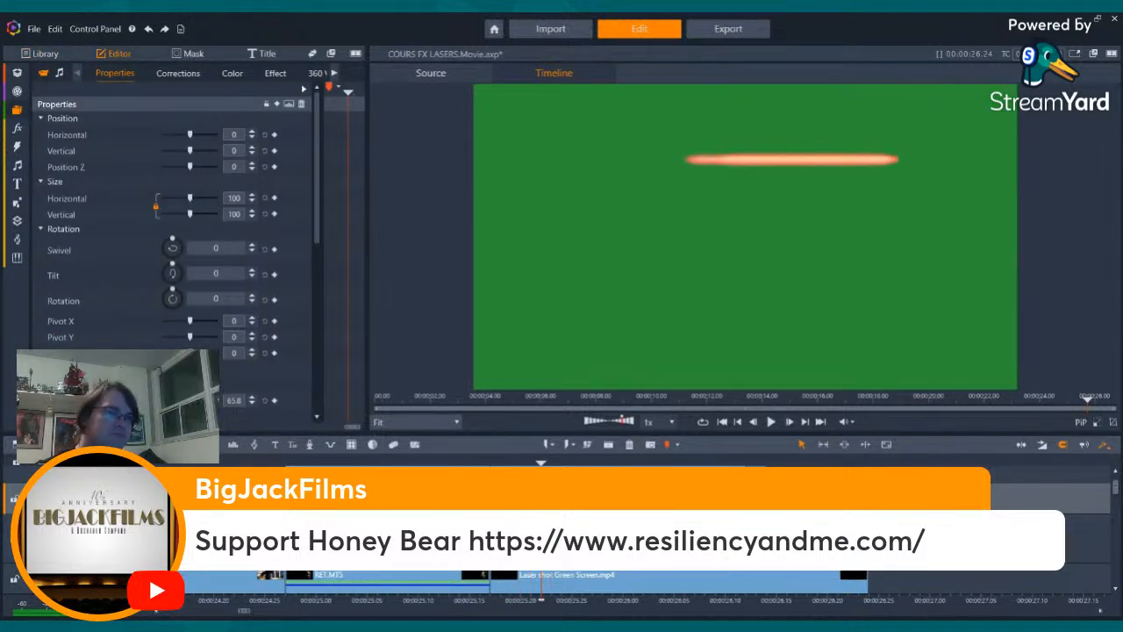
click(613, 539)
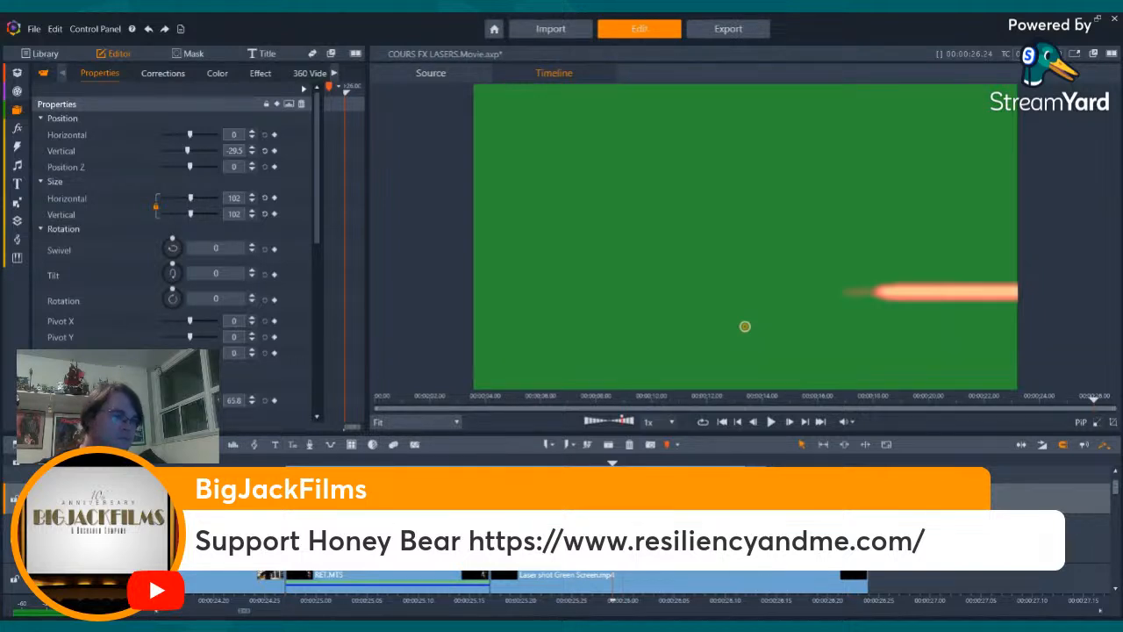
click(612, 579)
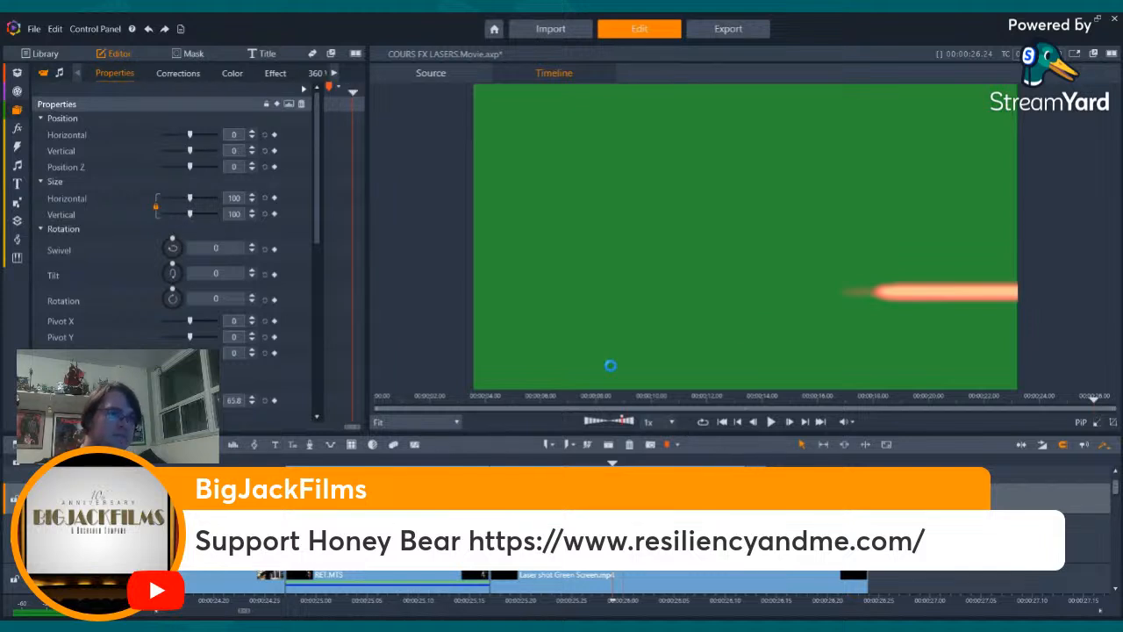
key(ctrl+v)
- Check the keyed bolts and flares frame by frame from the lightsaber deflection to the stormtrooper's fall
key(Left)
key(Left)
key(Left)
key(Left)
key(Left)
key(Left)
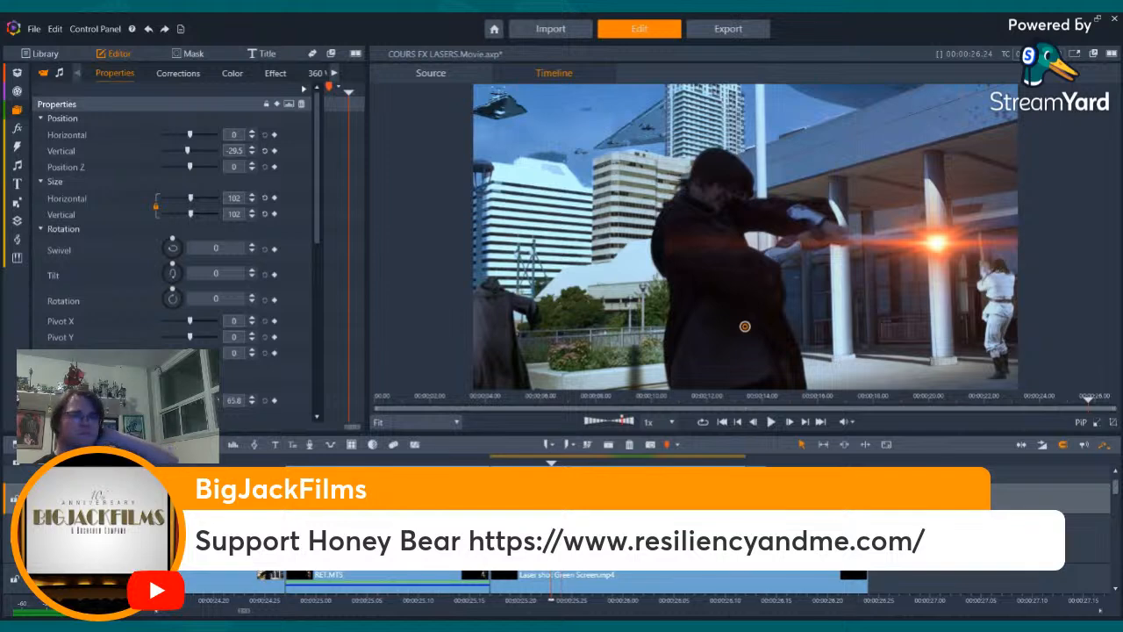
key(Left)
key(Left)
key(Right)
key(Right)
key(Right)
key(Right)
key(Right)
key(Right)
key(Right)
key(Right)
key(Right)
key(Right)
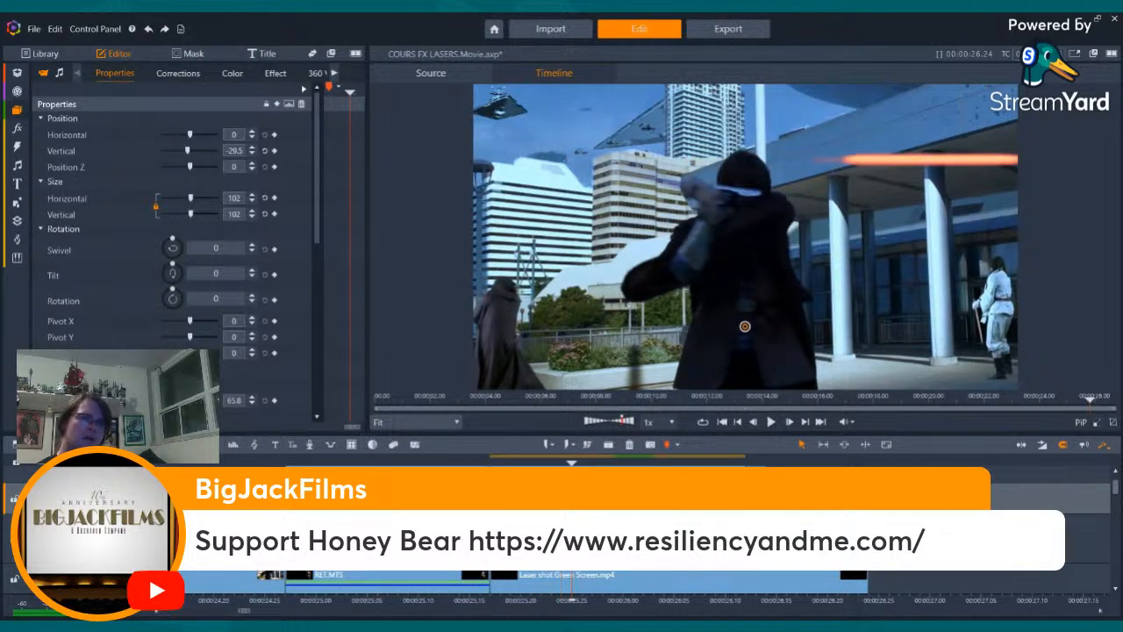
key(Right)
key(Right)
key(Right)
key(Right)
key(Right)
key(Right)
key(Right)
key(Right)
key(Right)
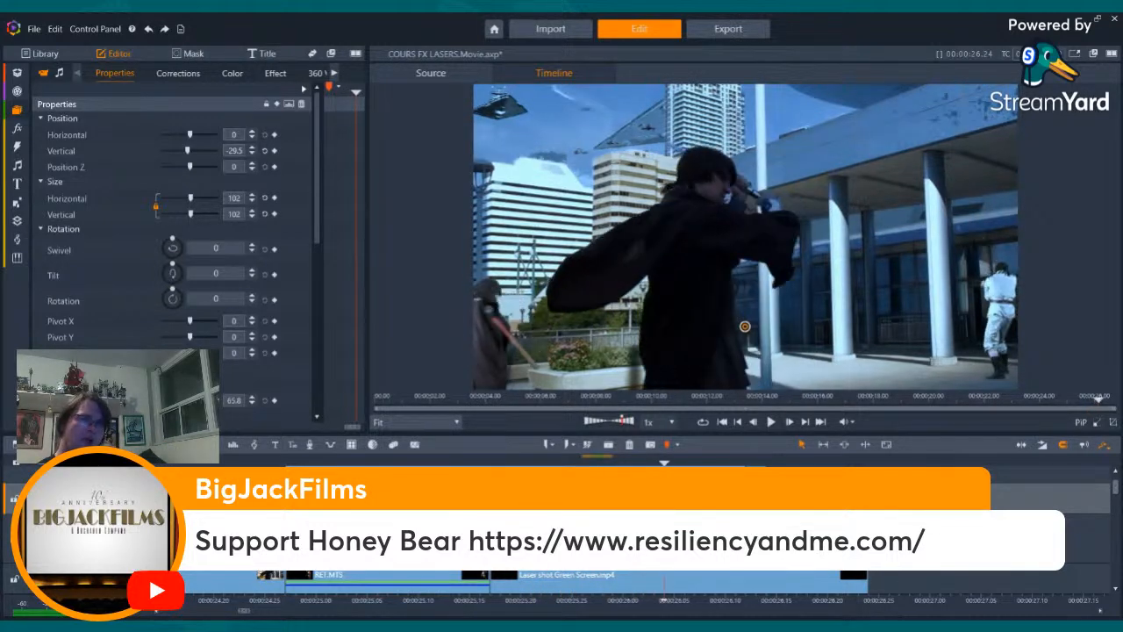
key(Right)
key(Right)
key(Right)
key(Right)
key(Right)
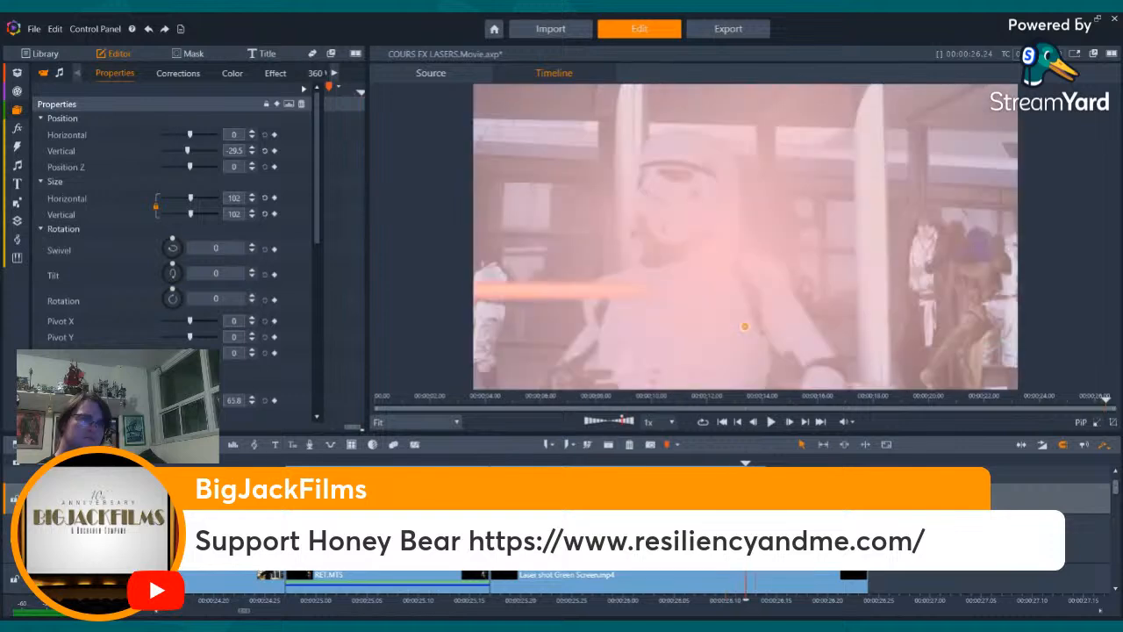
key(Right)
key(Right)
key(Right)
key(Right)
key(Right)
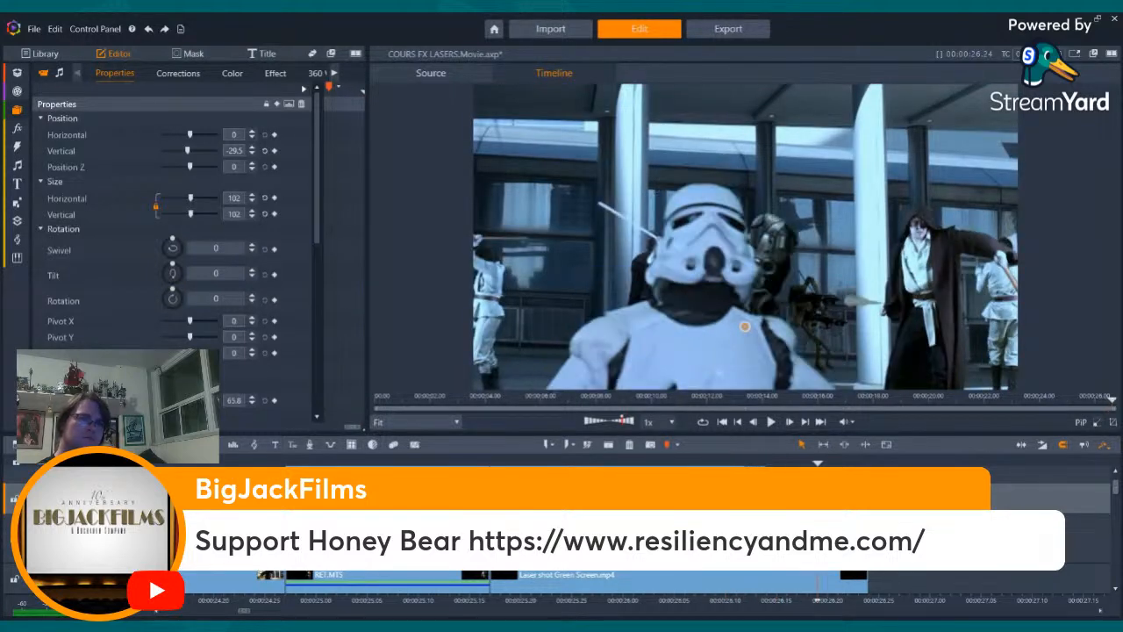
- Recheck the overlapping bolts and the pink flare frame by frame around the stormtrooper's hit
key(Left)
key(Left)
key(Left)
key(Left)
key(Left)
key(Left)
key(Left)
key(Left)
key(Left)
key(Left)
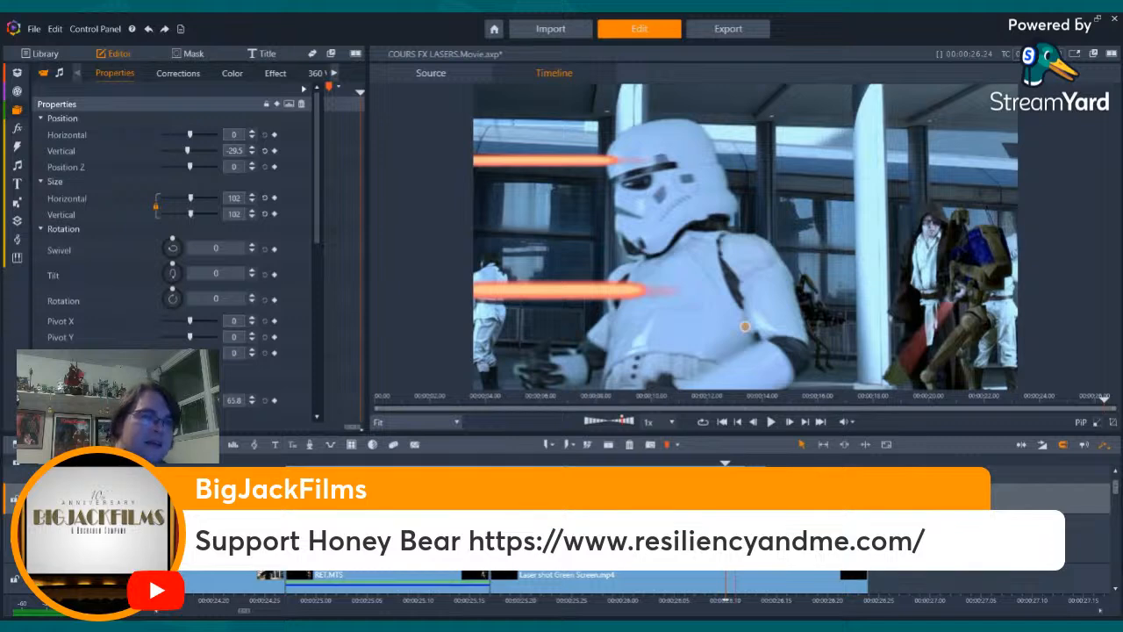
key(Right)
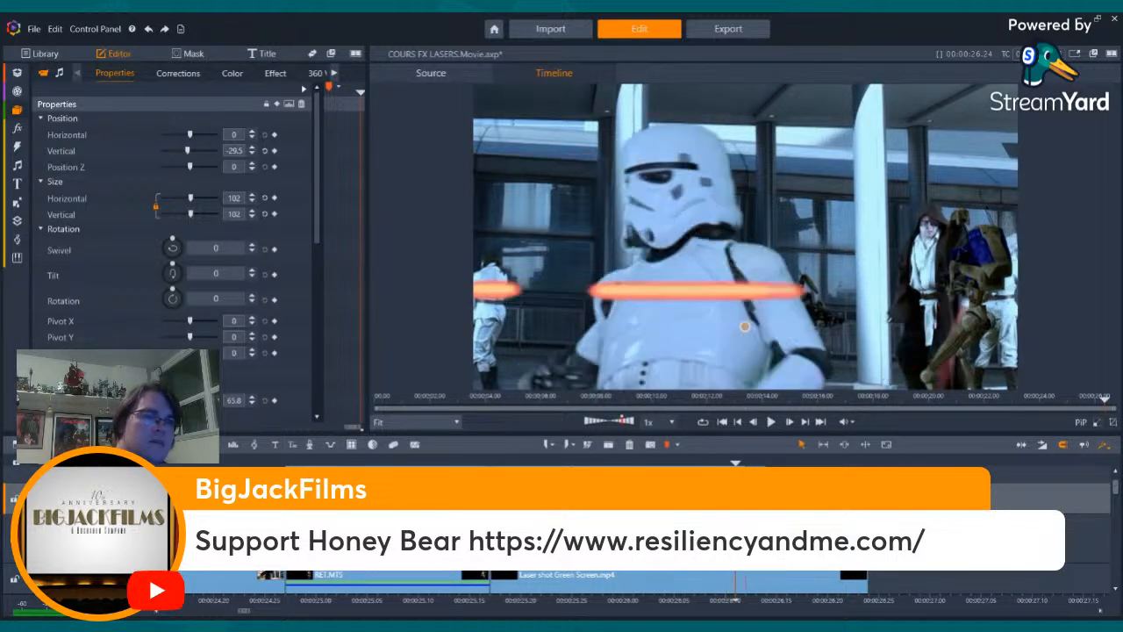
key(Right)
key(Right)
key(Right)
key(Right)
key(Right)
key(Right)
key(Right)
key(Right)
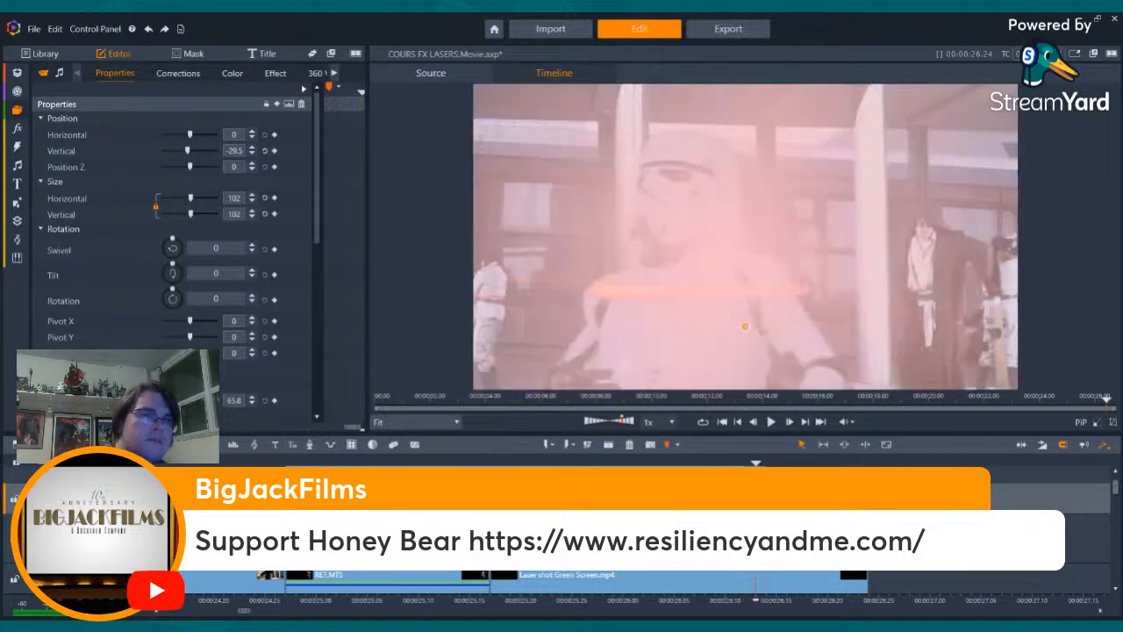
key(Right)
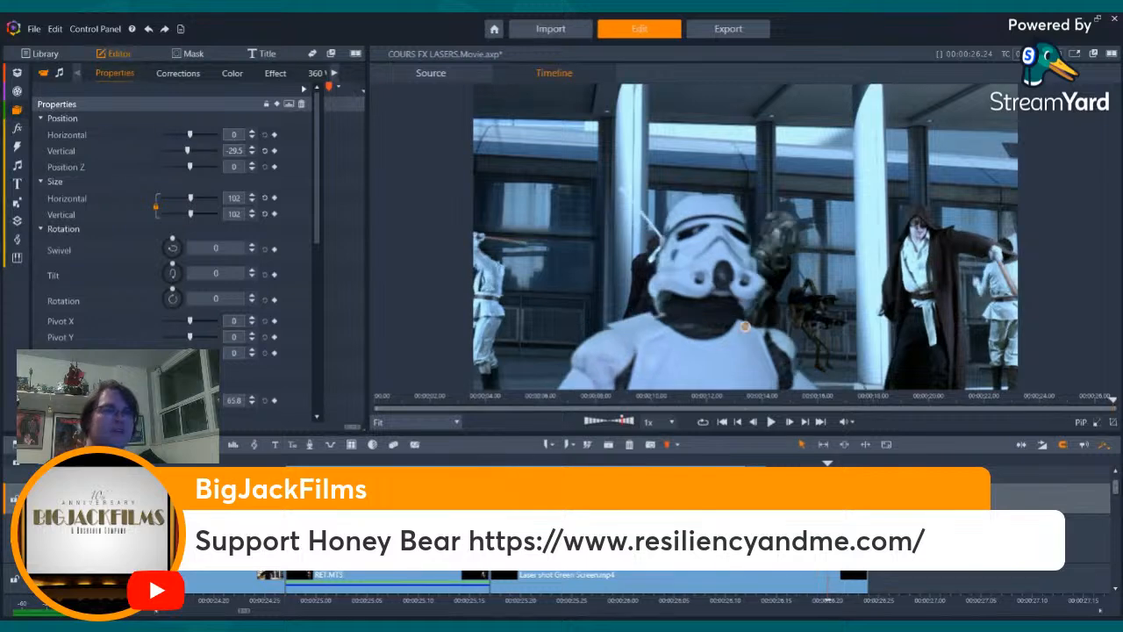
key(Left)
key(Left)
key(Left)
key(Left)
key(Left)
key(Left)
key(Left)
key(Left)
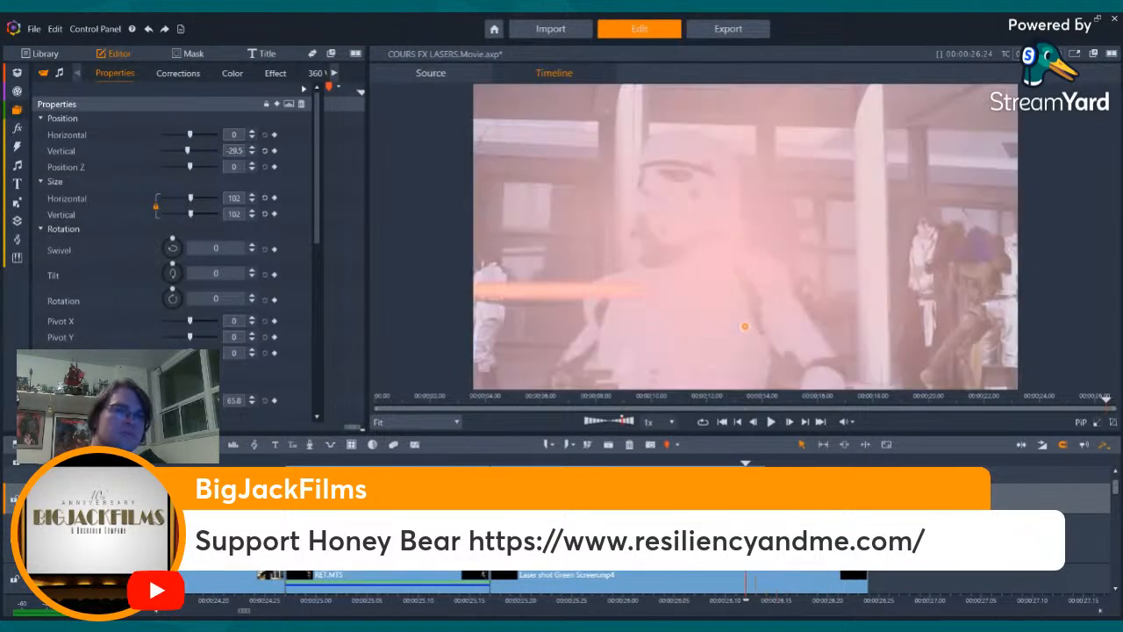
- Review the bolts and flares frame by frame backwards from the stormtrooper's hit to the orange deflection flare
key(Left)
key(Left)
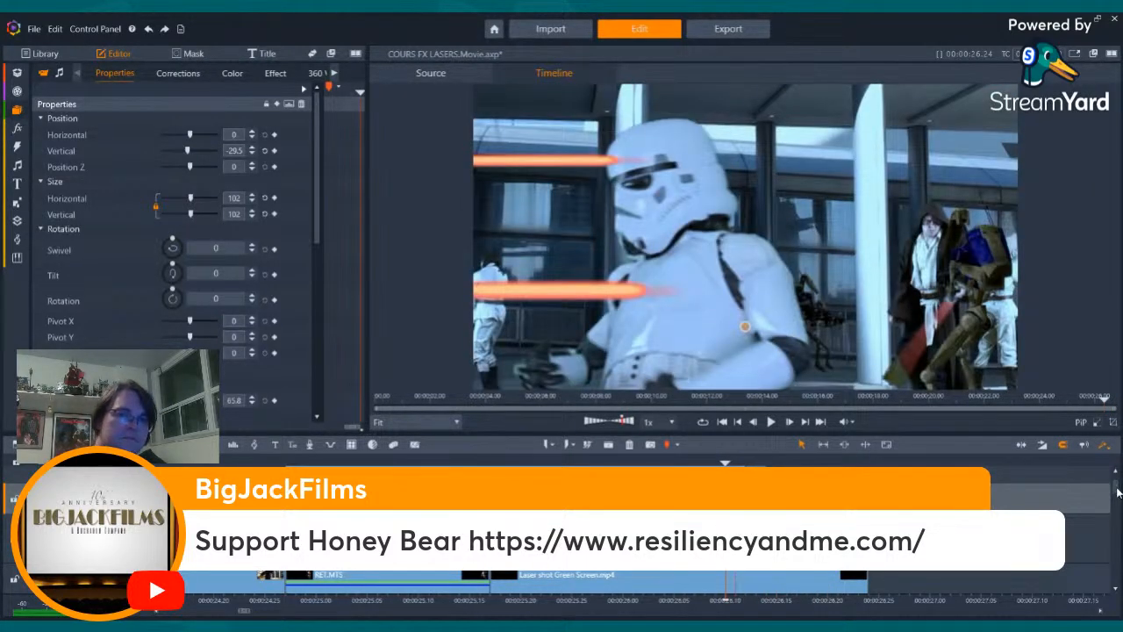
drag(1117, 488, 1119, 496)
key(Left)
key(Left)
key(Left)
key(Left)
key(Left)
key(Left)
key(Left)
key(Left)
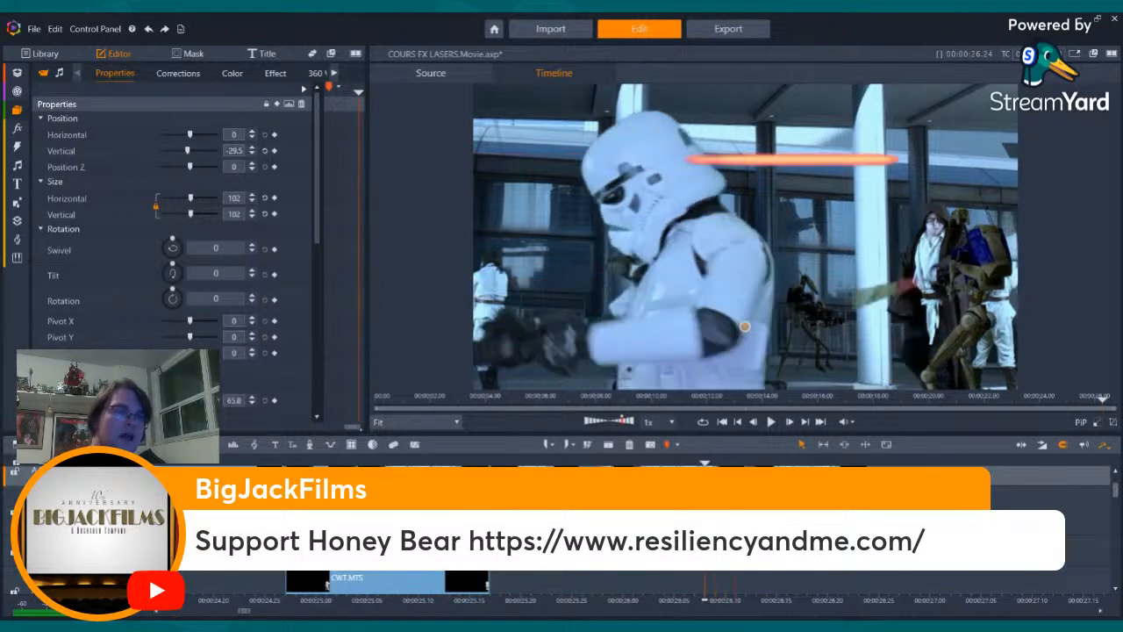
key(Left)
key(Left)
key(Left)
key(Left)
key(Left)
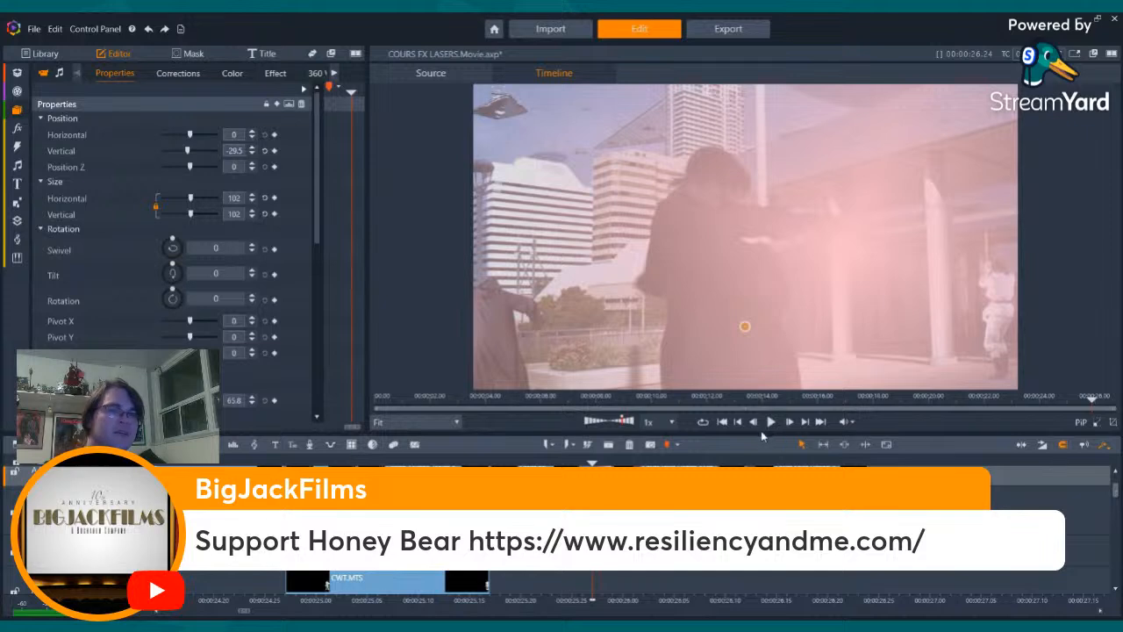
click(739, 425)
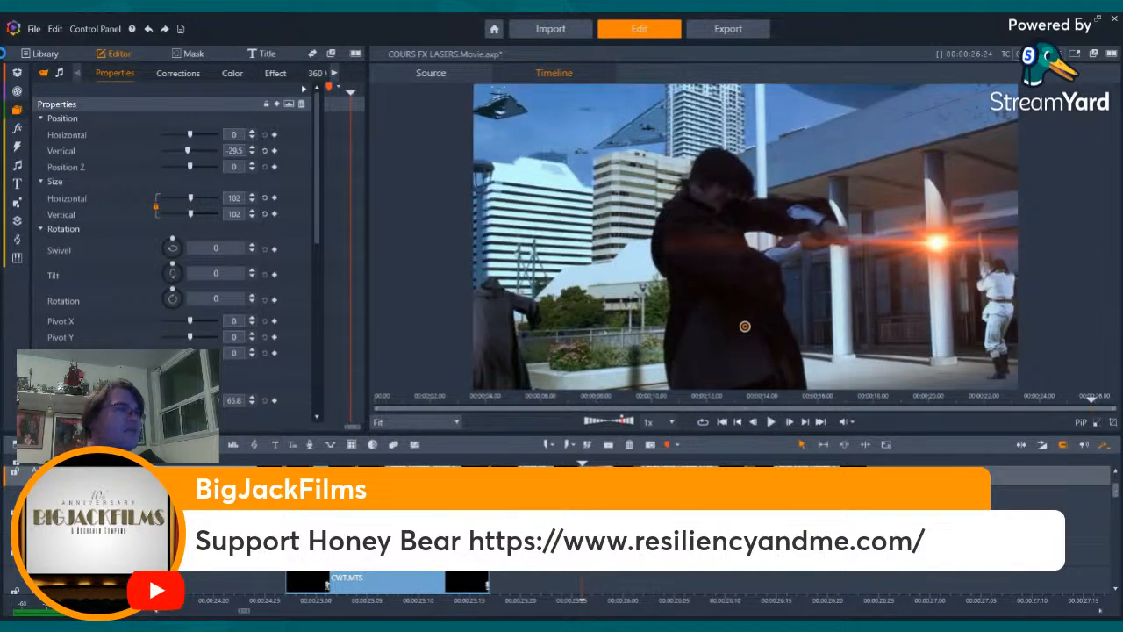
- Copy the angled bolt clip from the earlier stormtrooper close-up with the raised blaster
click(15, 112)
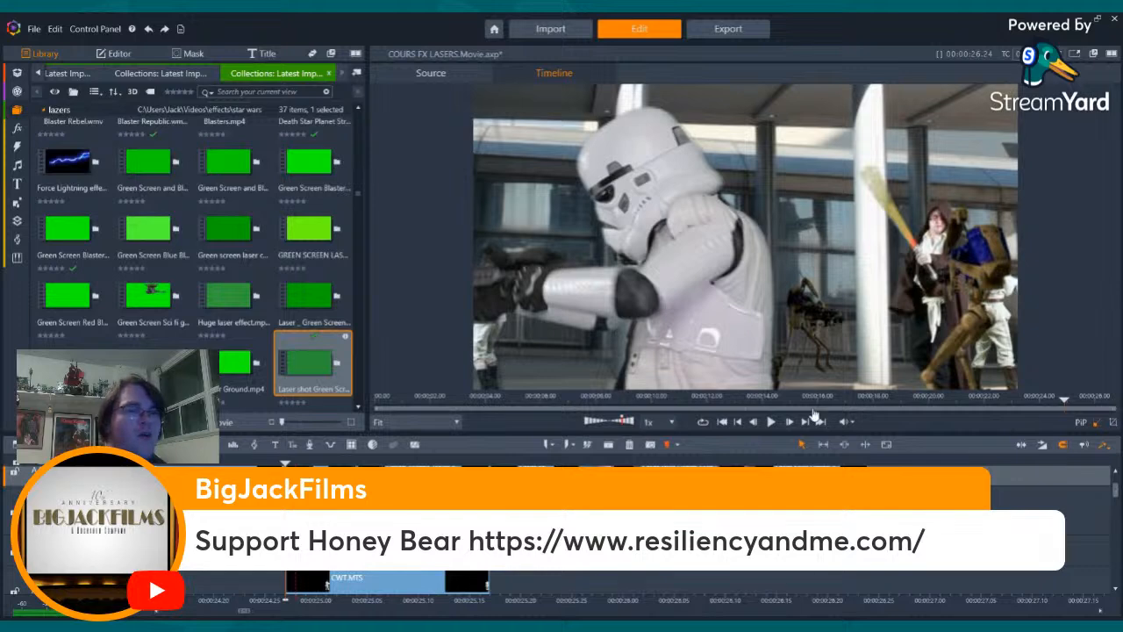
click(735, 423)
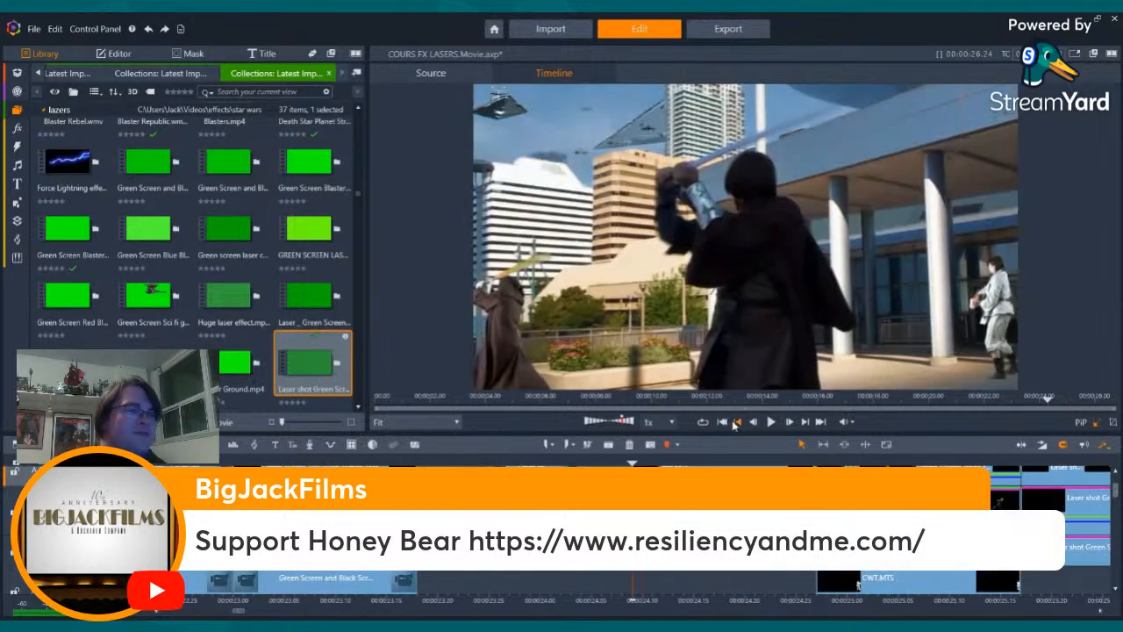
click(735, 424)
click(735, 424)
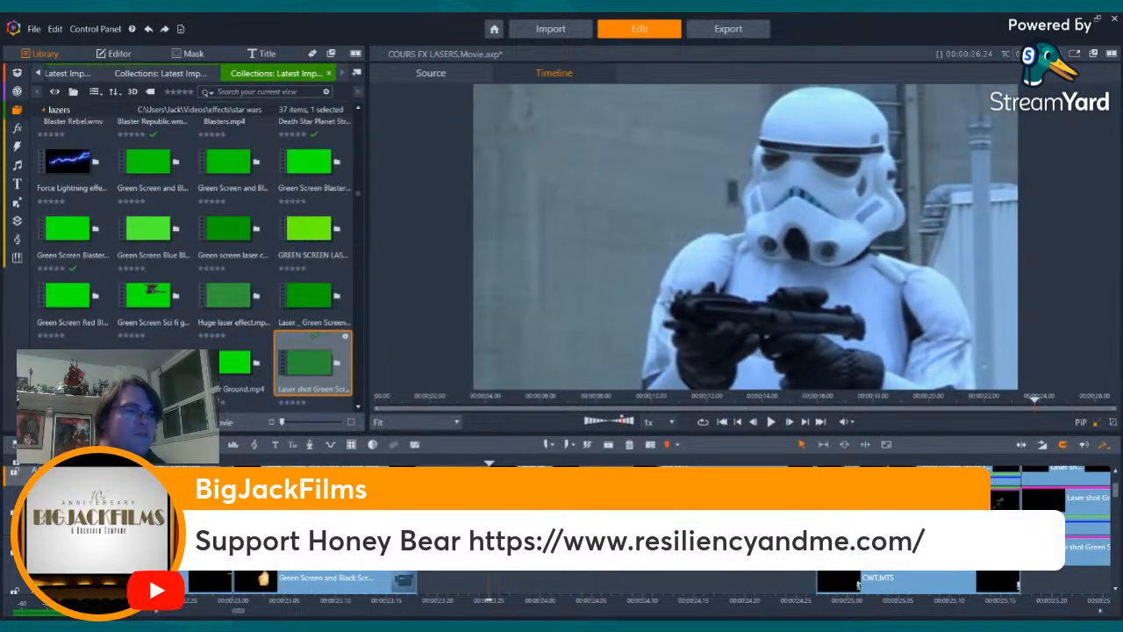
key(Right)
key(Right)
key(Right)
key(Right)
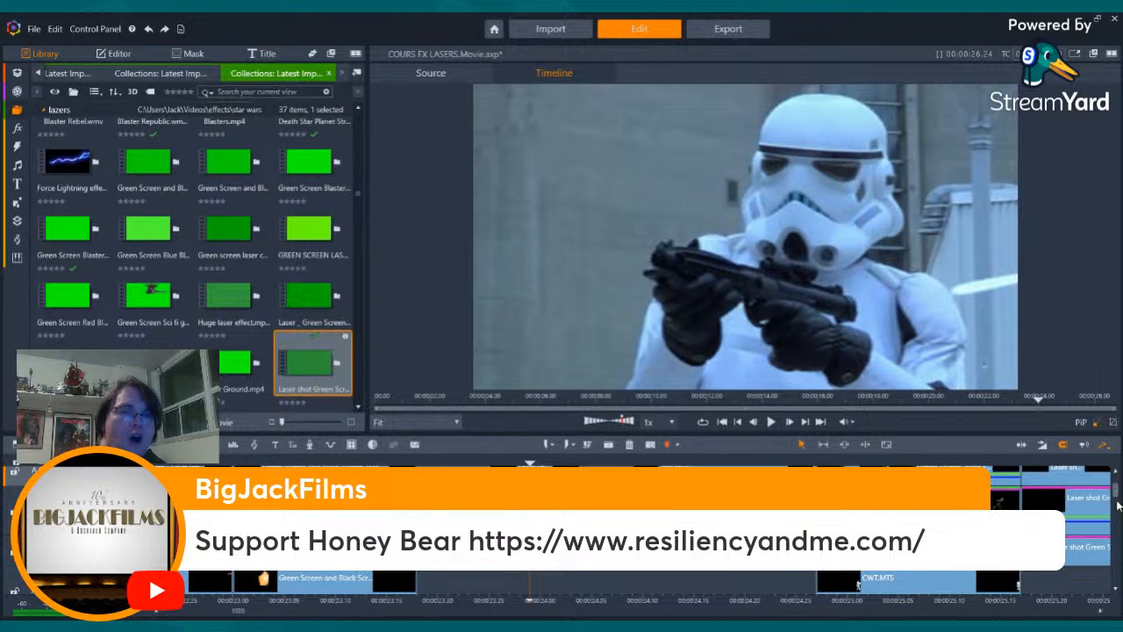
scroll(860, 584, down, 2)
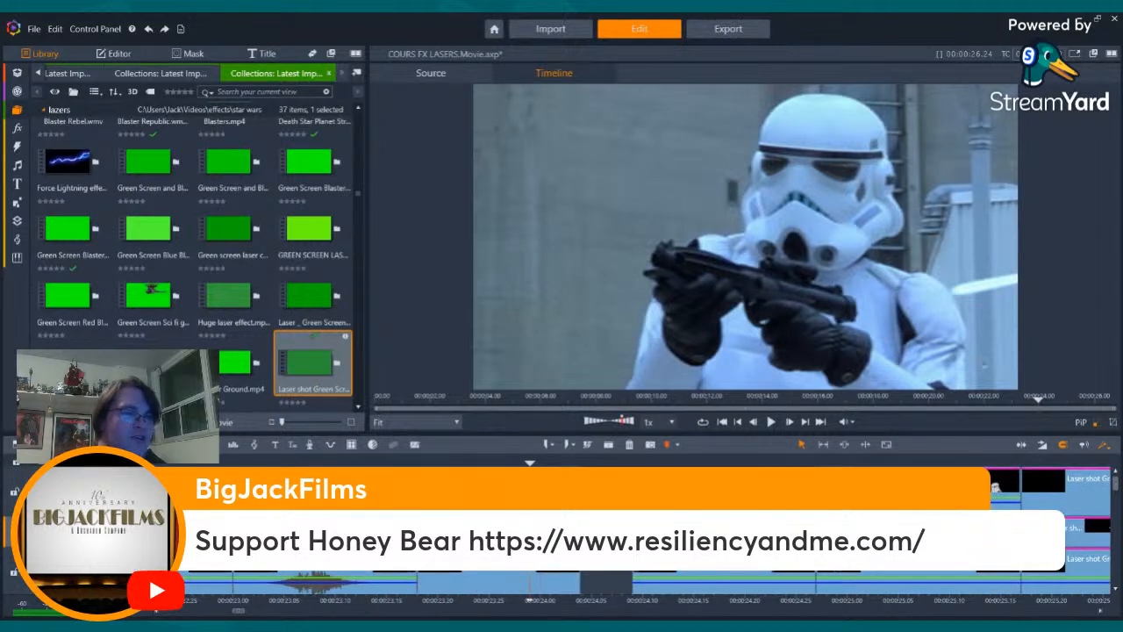
click(555, 530)
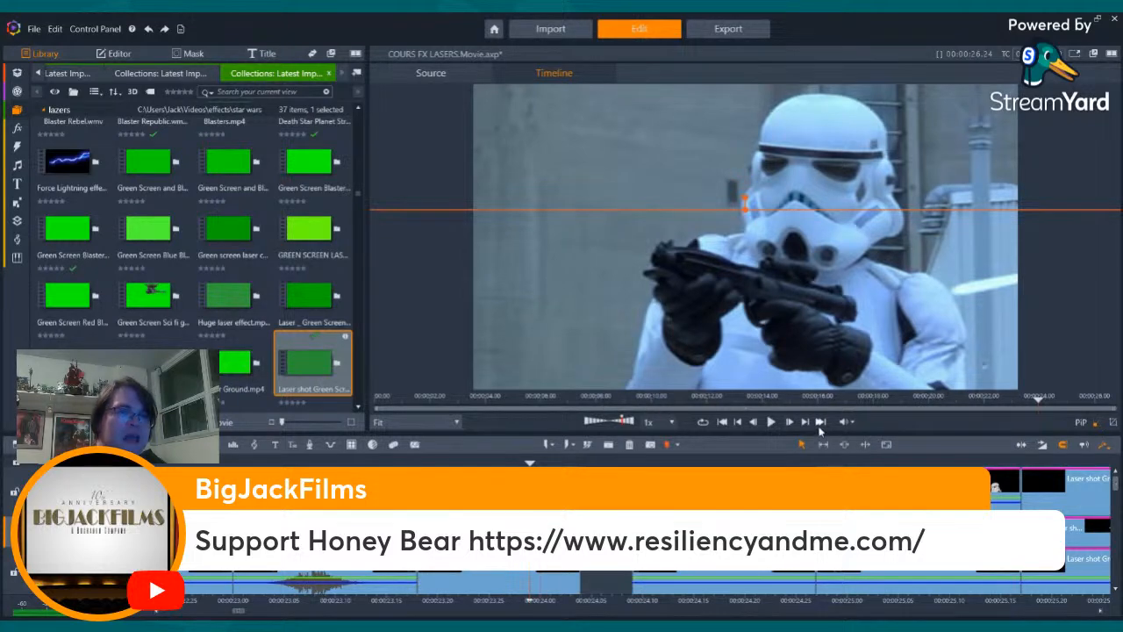
- Paste the copied bolt clip onto a free track at the start of the Jedi's final swing shot
click(753, 422)
click(753, 423)
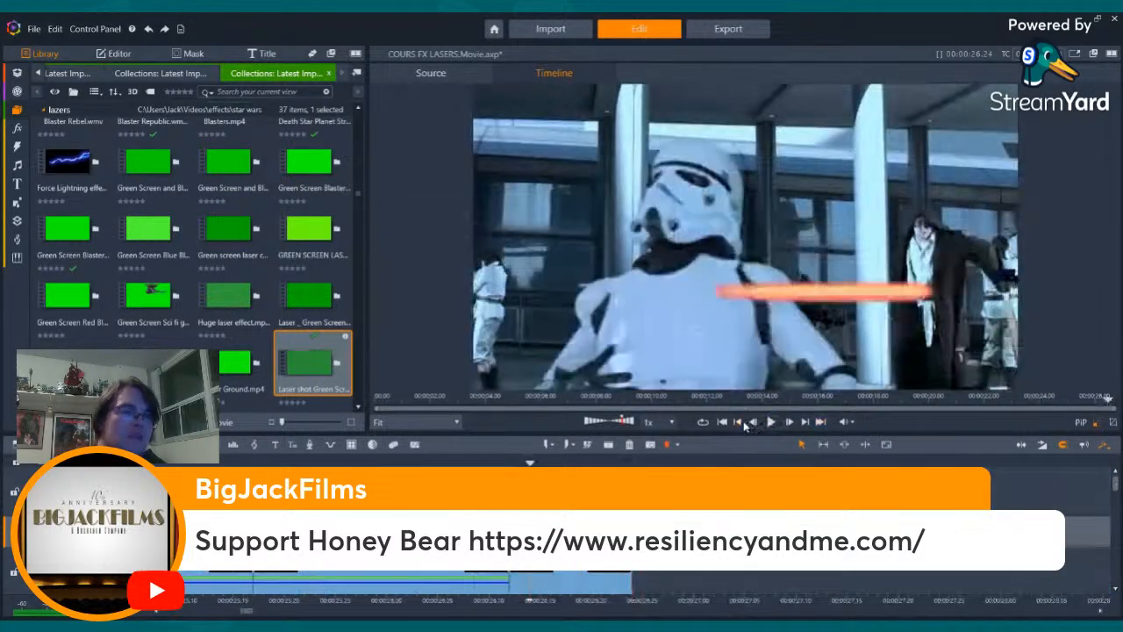
click(752, 423)
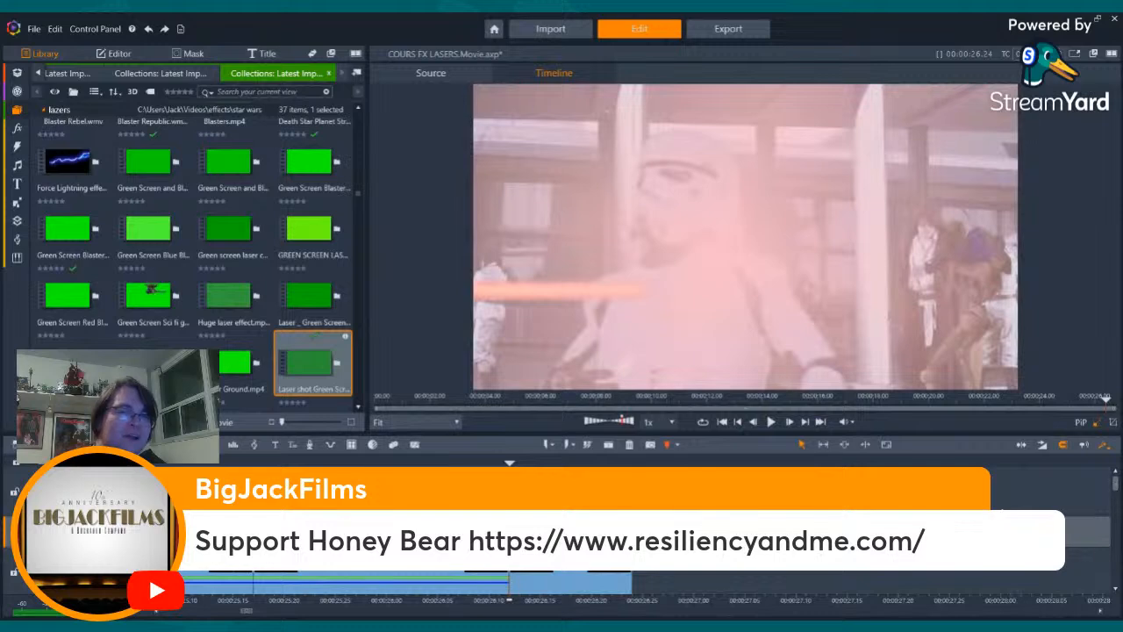
drag(1115, 478, 1116, 499)
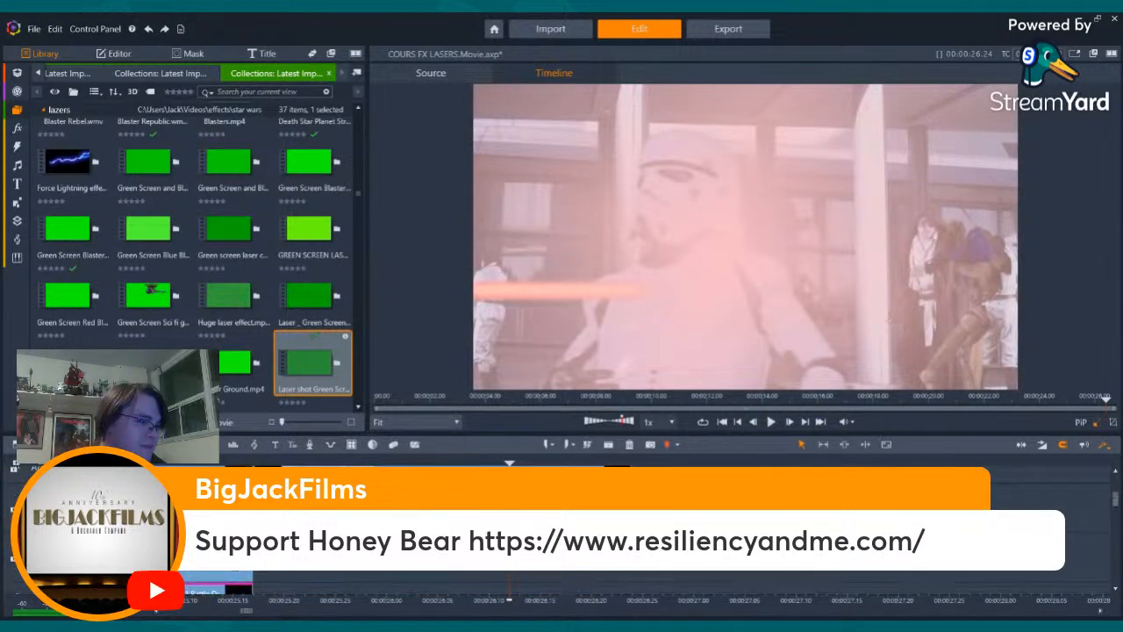
key(Left)
key(Left)
key(Left)
key(Left)
key(Left)
key(Left)
key(Left)
key(Left)
key(Left)
key(Left)
key(Left)
key(Left)
key(Left)
key(Left)
key(Left)
key(Left)
key(Left)
key(Left)
key(Left)
key(Left)
key(Left)
key(Left)
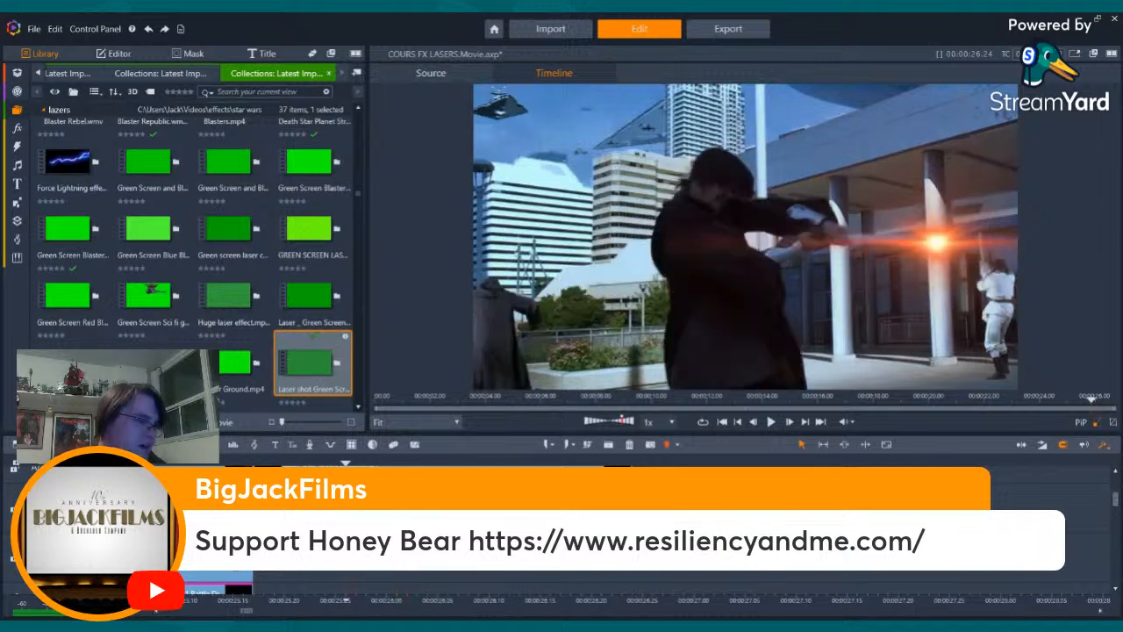
key(Left)
key(Left)
key(Left)
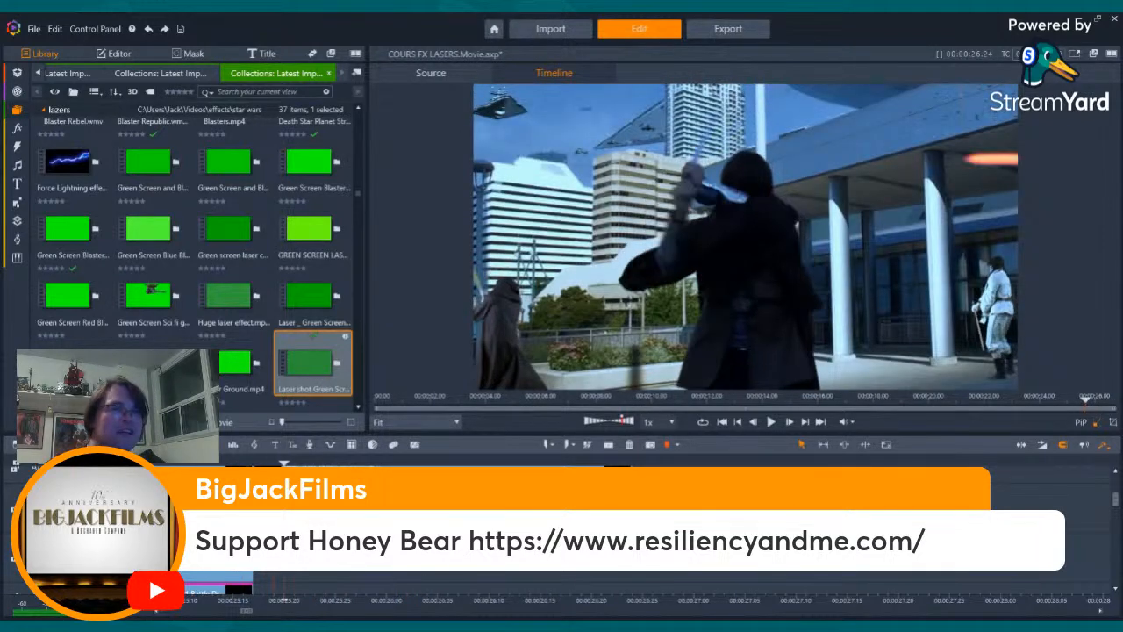
key(Left)
key(Left)
key(Right)
key(Right)
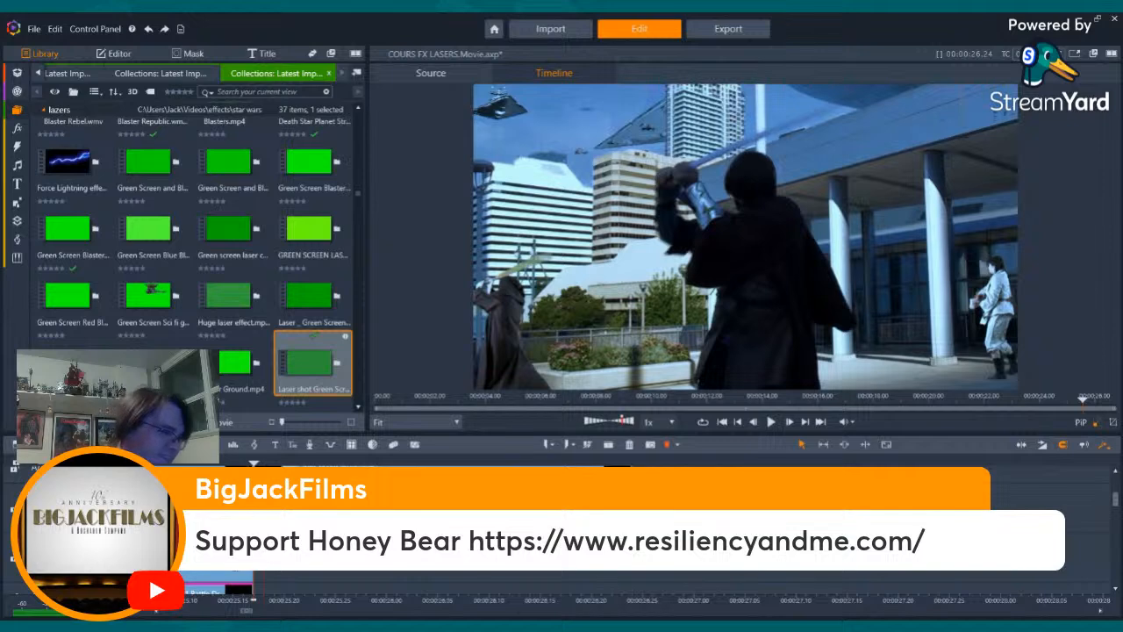
click(298, 526)
- Examine the pasted bolt clip frame by frame against the orange bolts at the start of the Jedi's swing
key(Right)
key(Right)
key(Right)
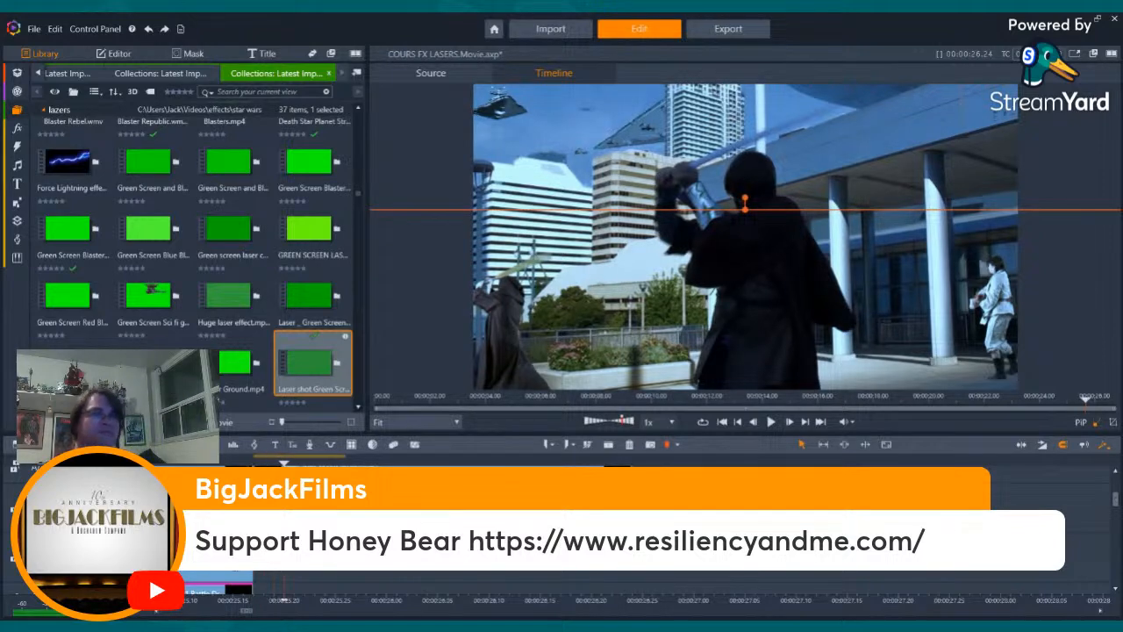
key(Right)
key(Right)
key(Right)
key(Right)
key(Right)
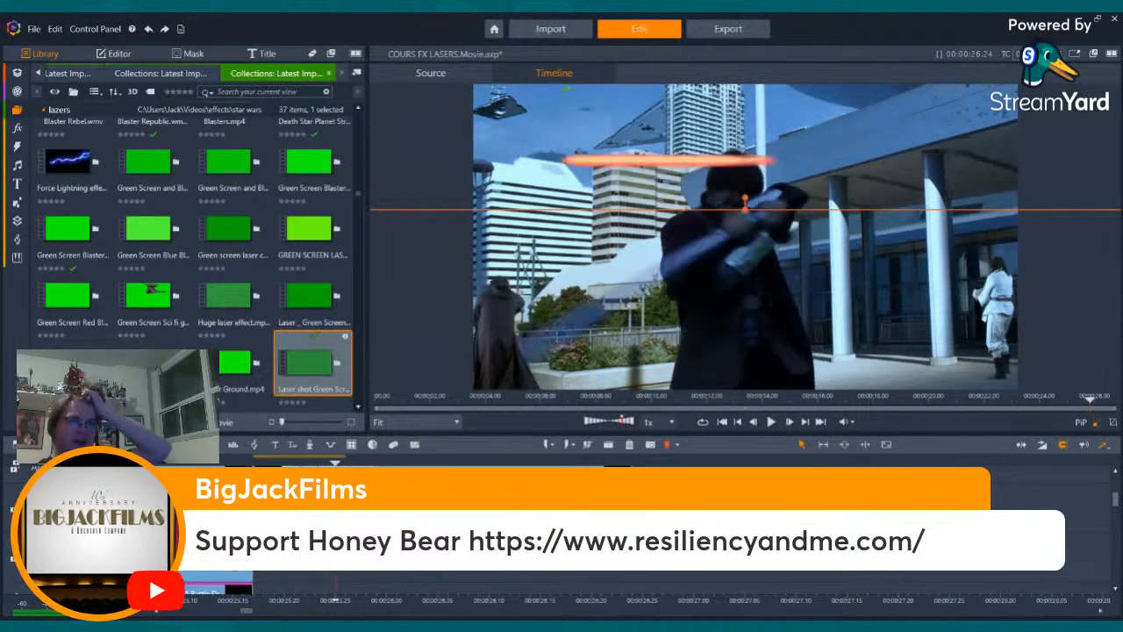
key(Left)
key(Left)
key(Left)
key(Left)
key(Left)
key(Left)
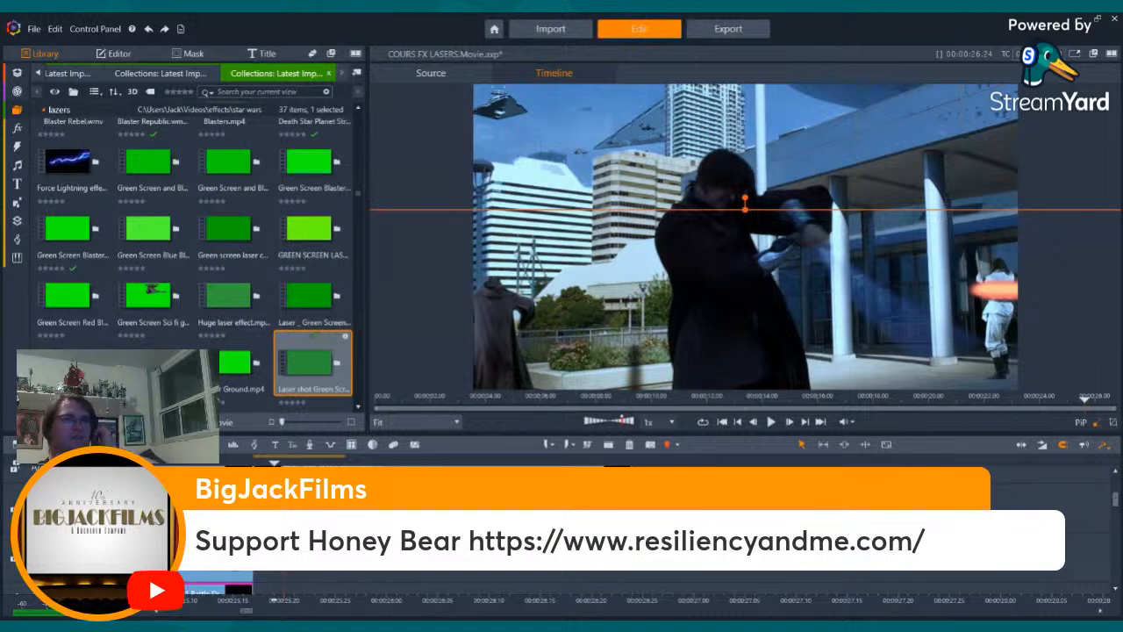
key(Left)
key(Left)
key(Left)
key(Right)
key(Right)
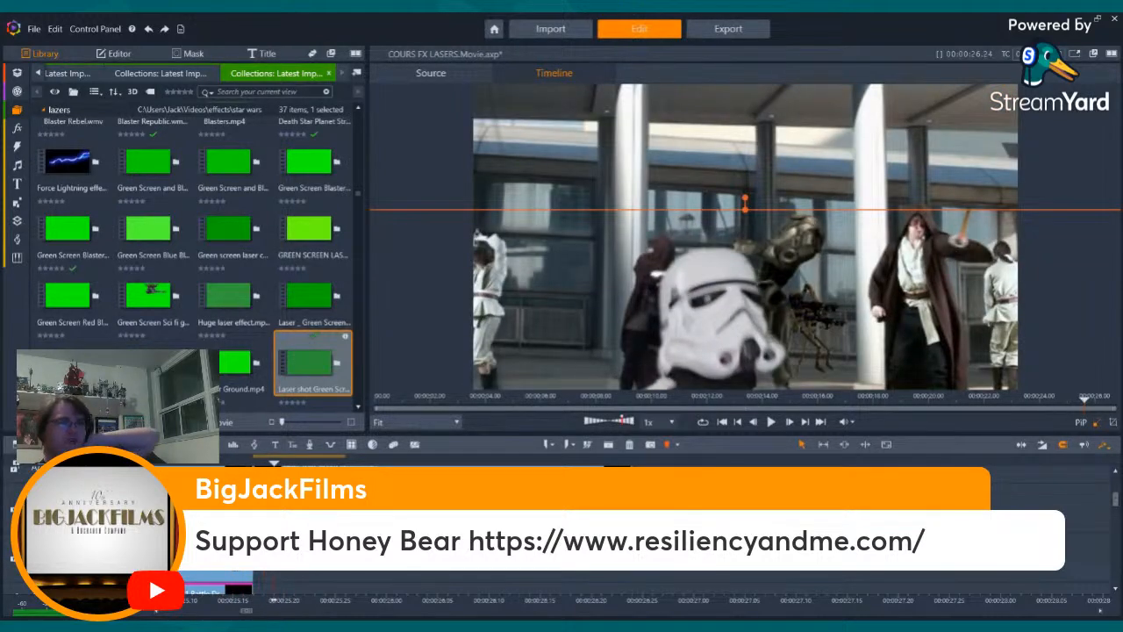
key(Right)
key(Right)
key(Right)
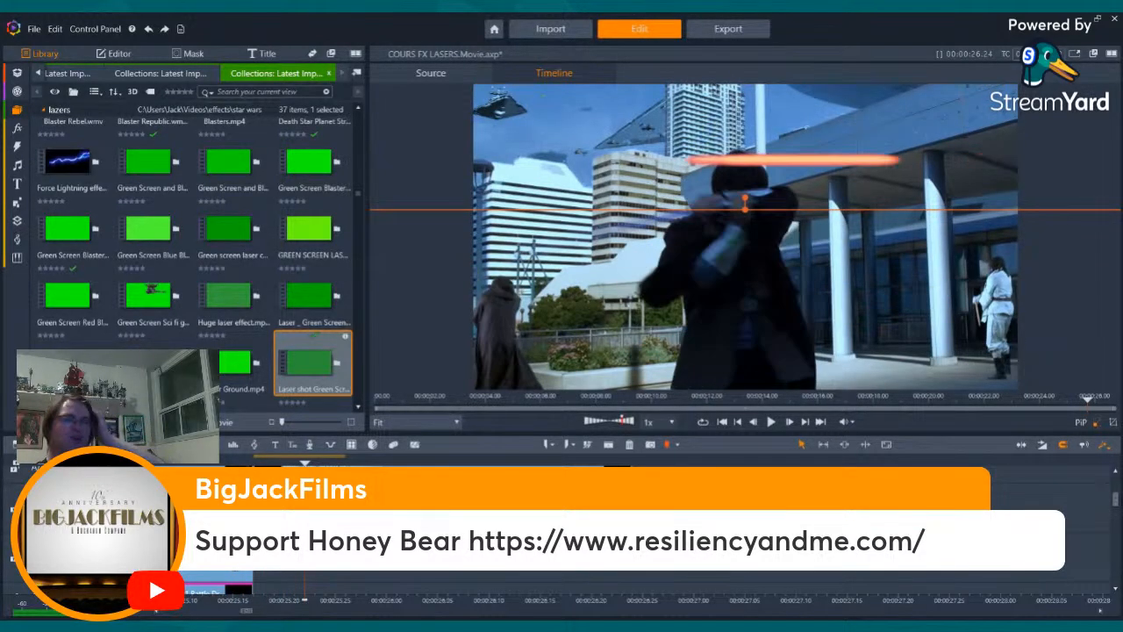
- Set the pasted pale blue bolt's swivel to -12 and reset its vertical position to 0
click(115, 53)
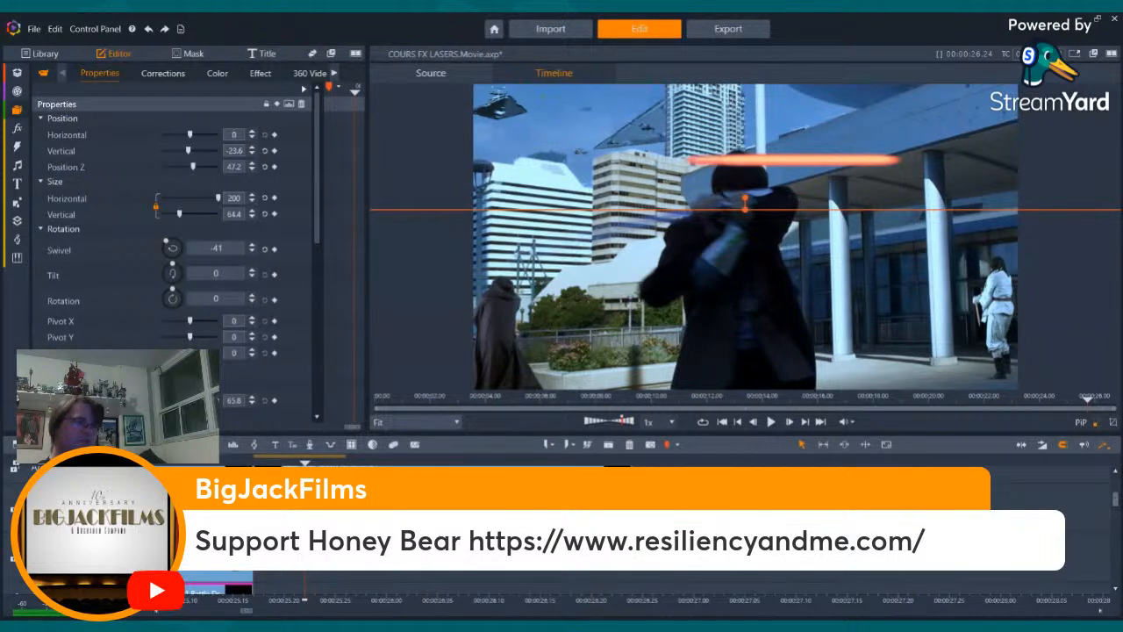
key(Left)
key(Left)
key(Left)
key(Left)
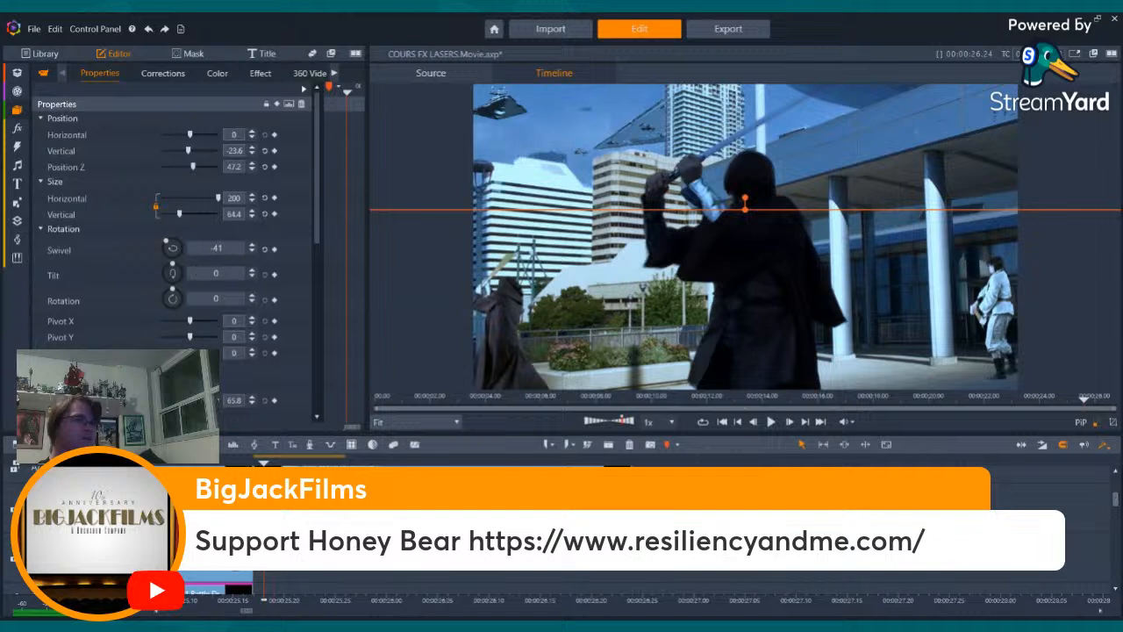
key(Right)
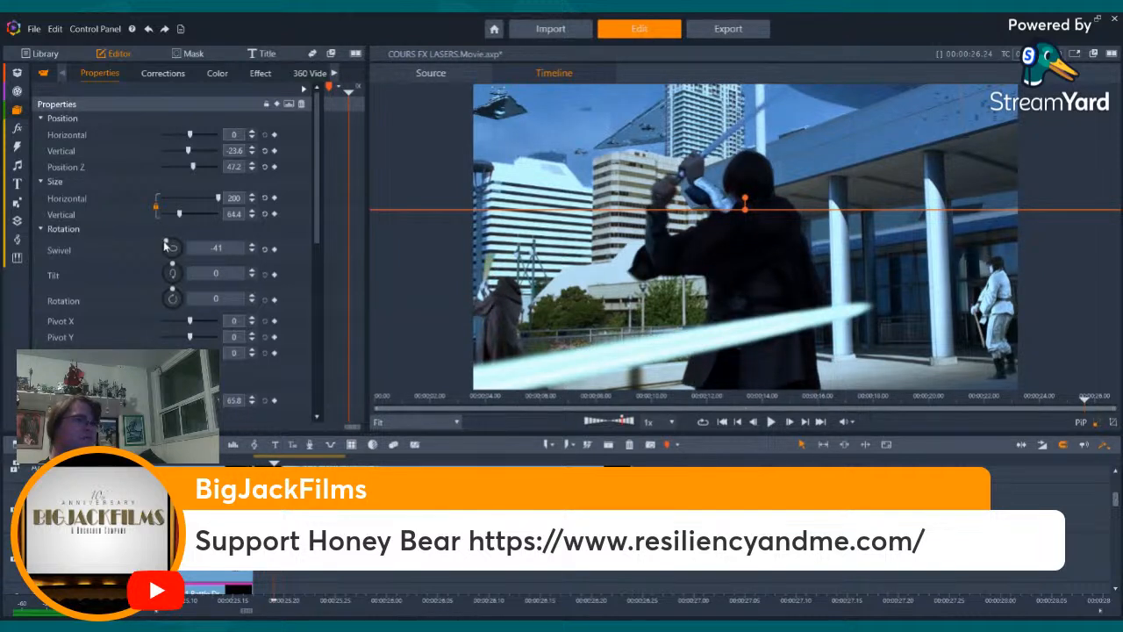
drag(167, 247, 170, 248)
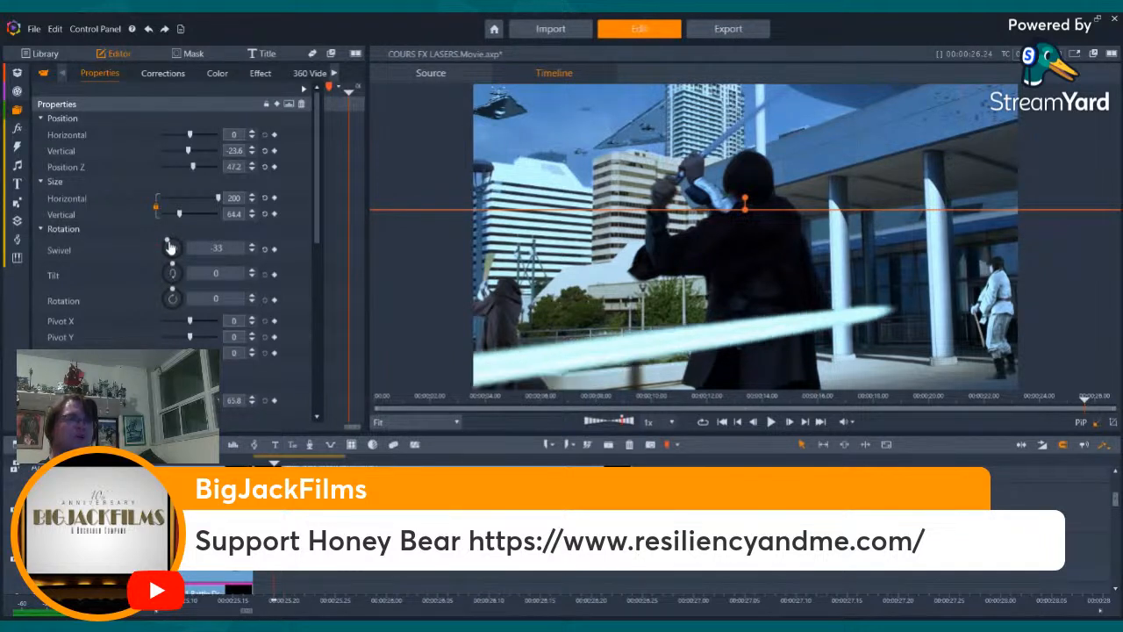
drag(172, 247, 172, 248)
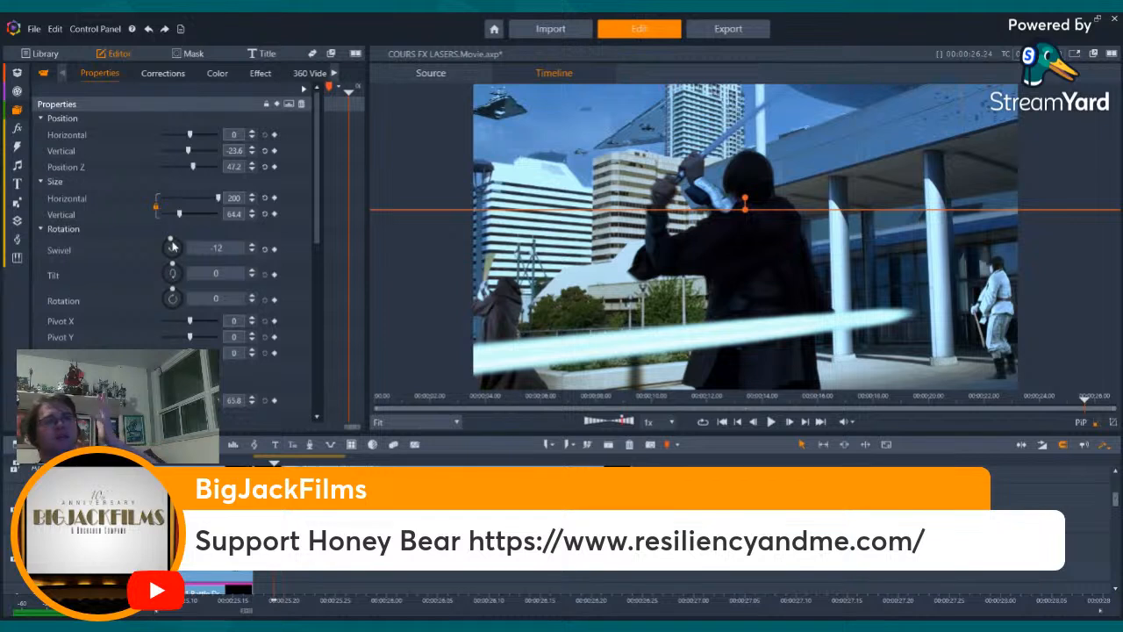
click(264, 150)
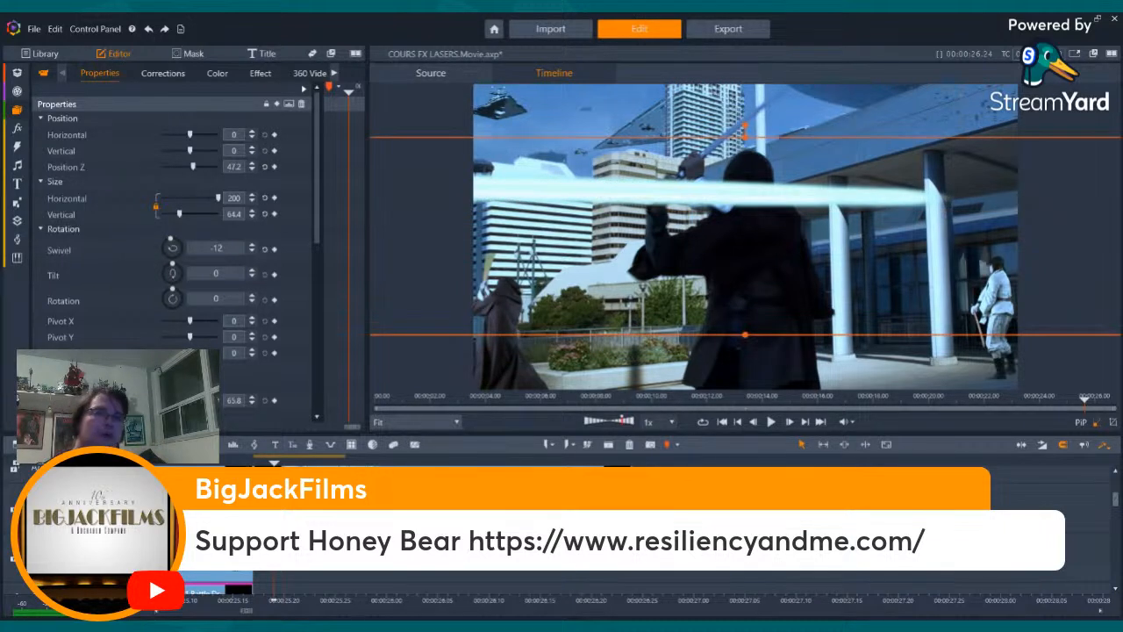
- Check the readjusted pale blue bolt frame by frame through the deflection and into the stormtrooper shot
key(Right)
key(Right)
key(Right)
key(Right)
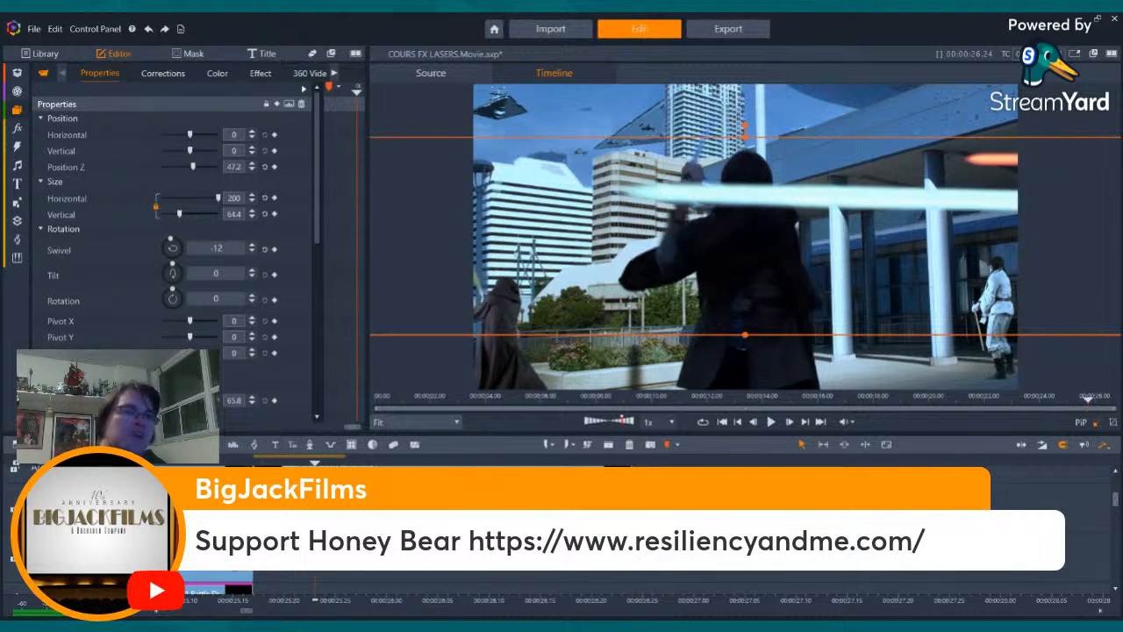
key(Right)
key(Right)
key(Right)
key(Right)
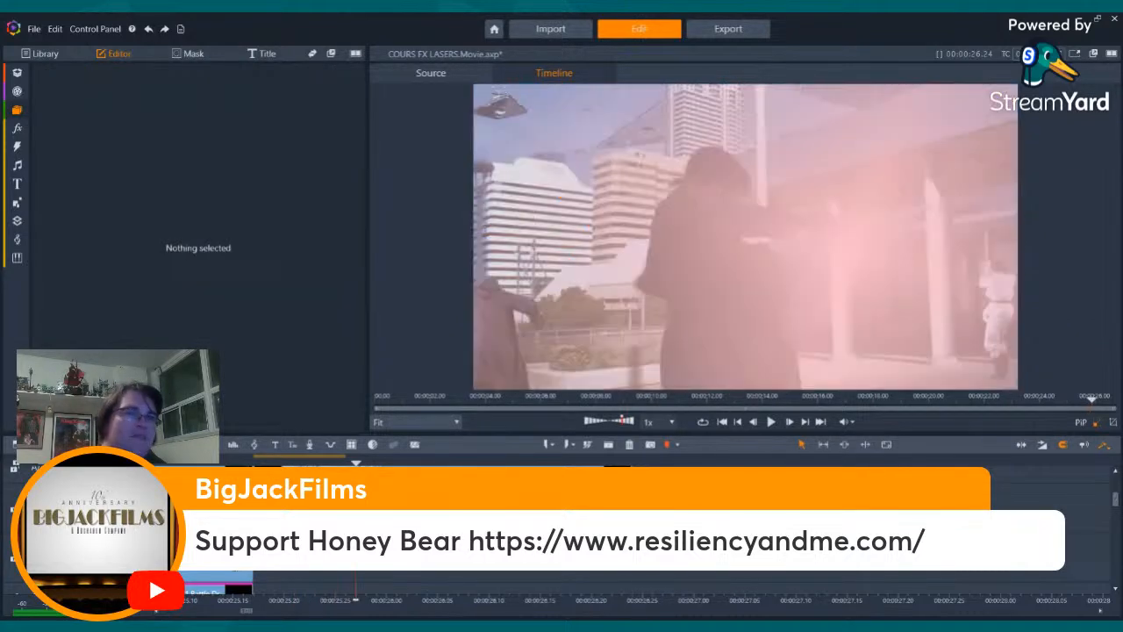
key(Right)
key(Right)
key(Right)
key(Right)
key(Right)
key(Right)
key(Right)
key(Right)
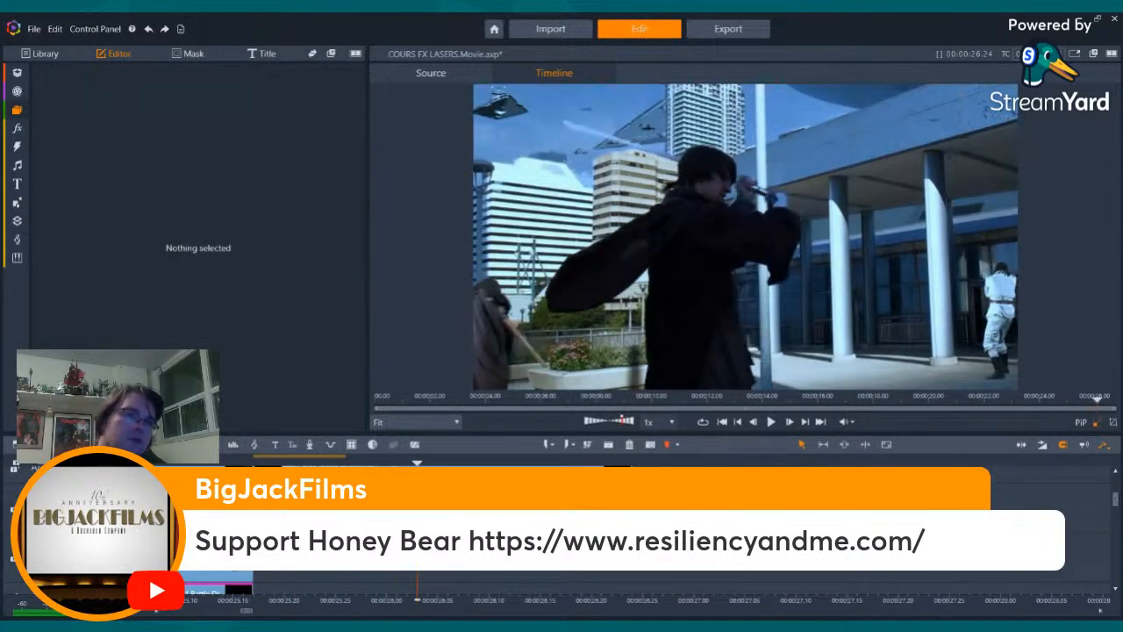
key(Right)
key(Right)
key(Right)
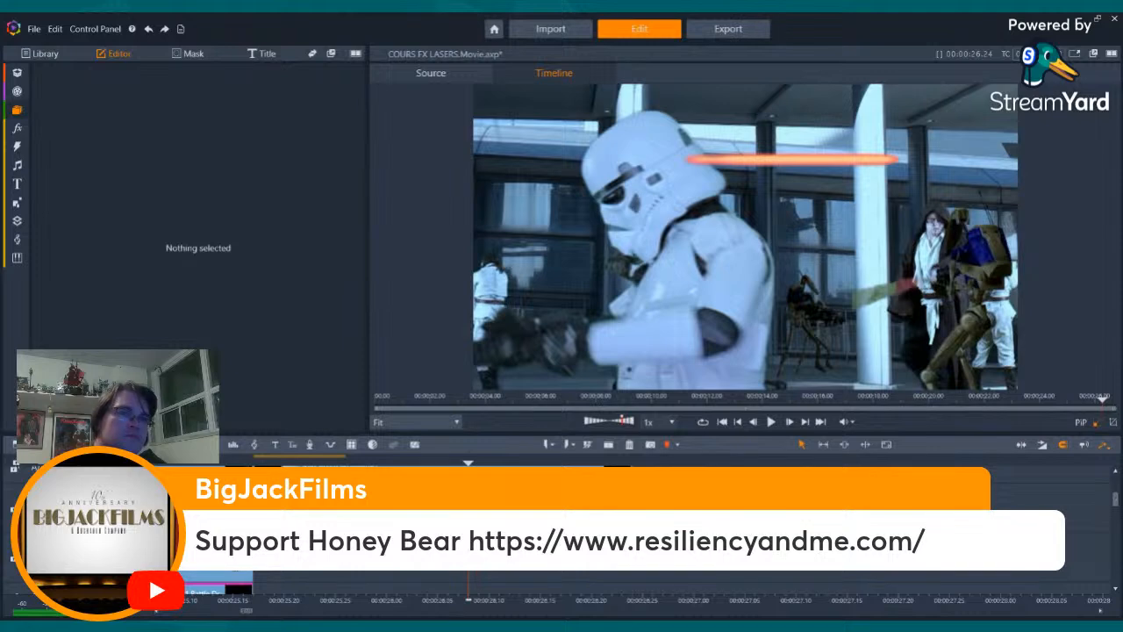
- Recheck the orange bolts frame by frame around the cut between the Jedi's swing and the stormtrooper shot
key(Left)
key(Left)
key(Left)
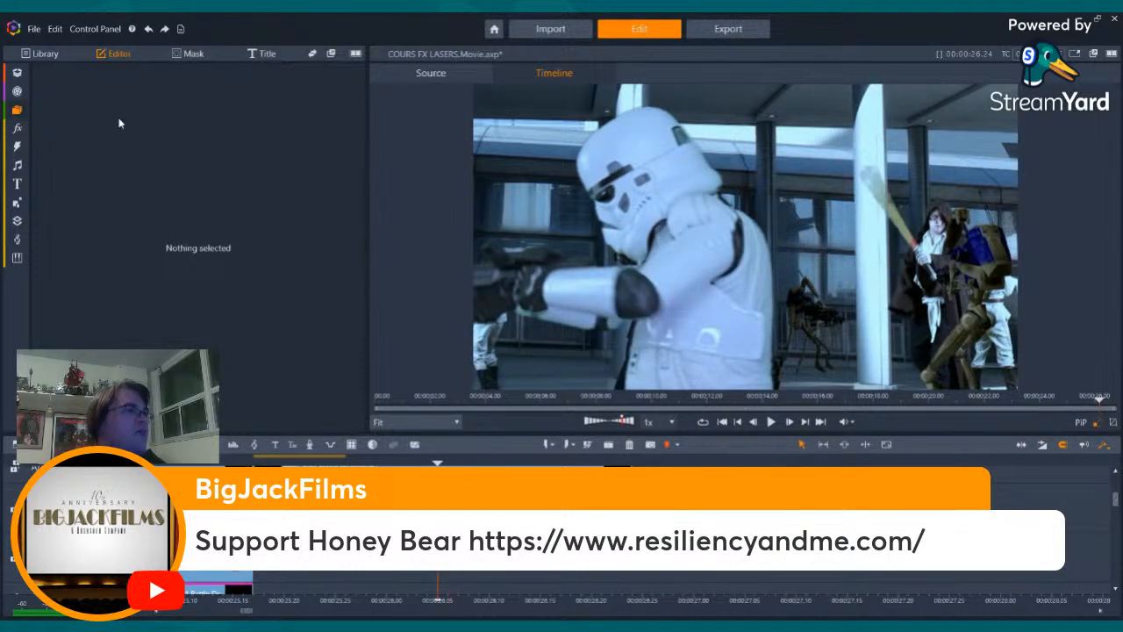
click(44, 54)
key(Left)
key(Left)
key(Left)
key(Left)
key(Left)
key(Left)
key(Left)
key(Left)
key(Left)
key(Left)
key(Left)
key(Left)
key(Left)
key(Left)
key(Left)
key(Left)
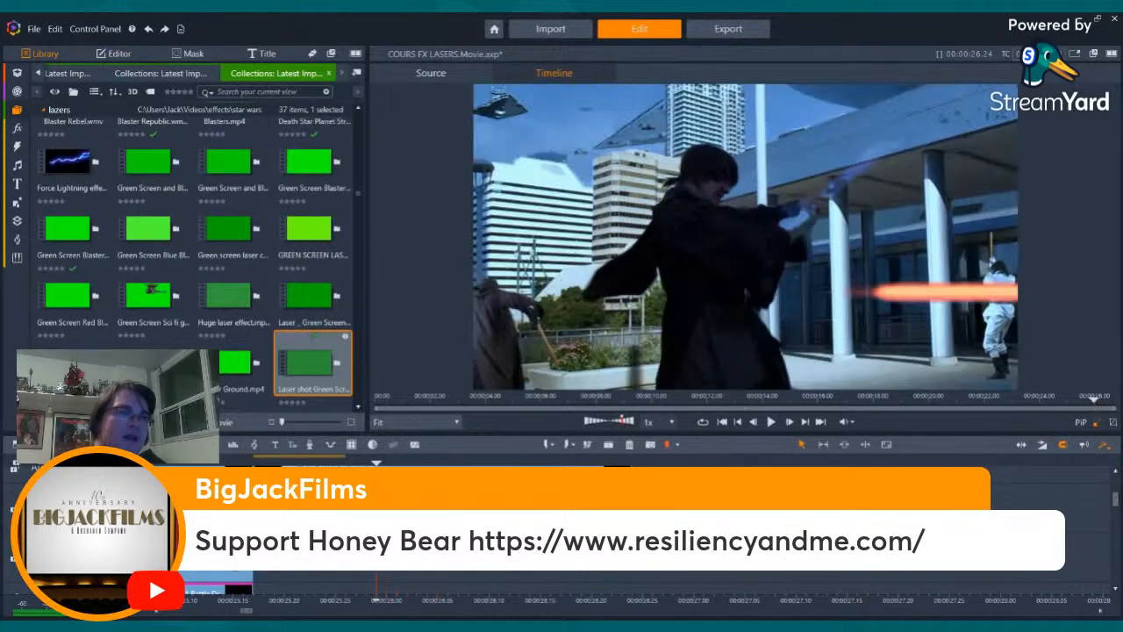
key(Right)
key(Right)
key(Right)
key(Right)
key(Right)
key(Right)
key(Right)
key(Right)
key(Right)
key(Right)
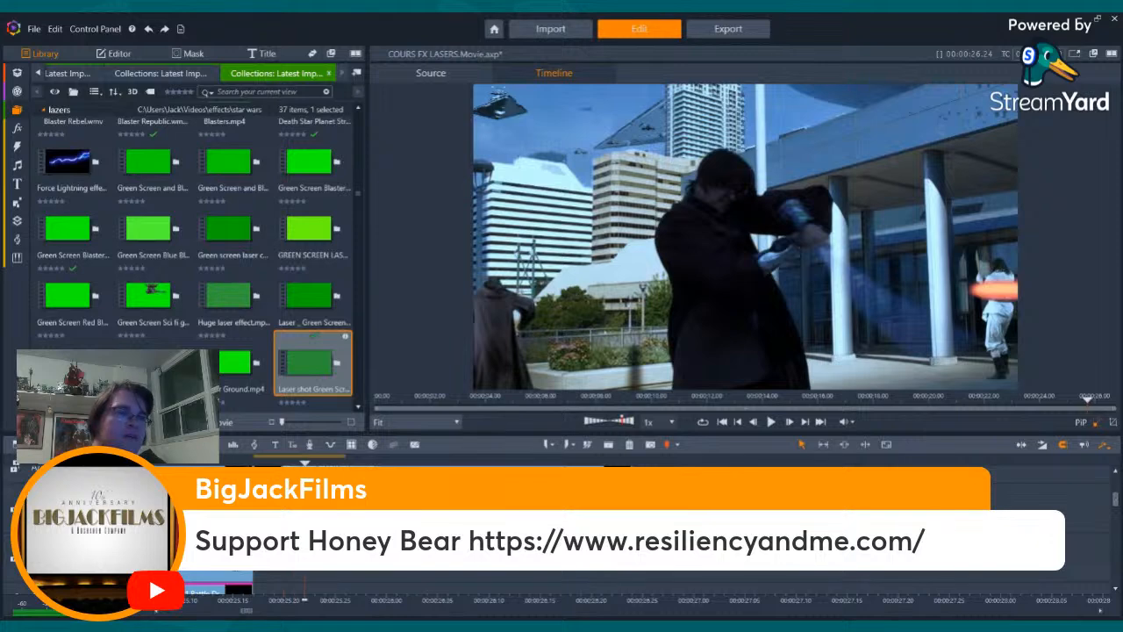
- Examine the cut from the Jedi's swing to the stormtrooper's red hit flash frame by frame
key(Right)
key(Right)
key(Right)
key(Right)
key(Right)
key(Right)
key(Right)
key(Right)
key(Right)
key(Right)
key(Right)
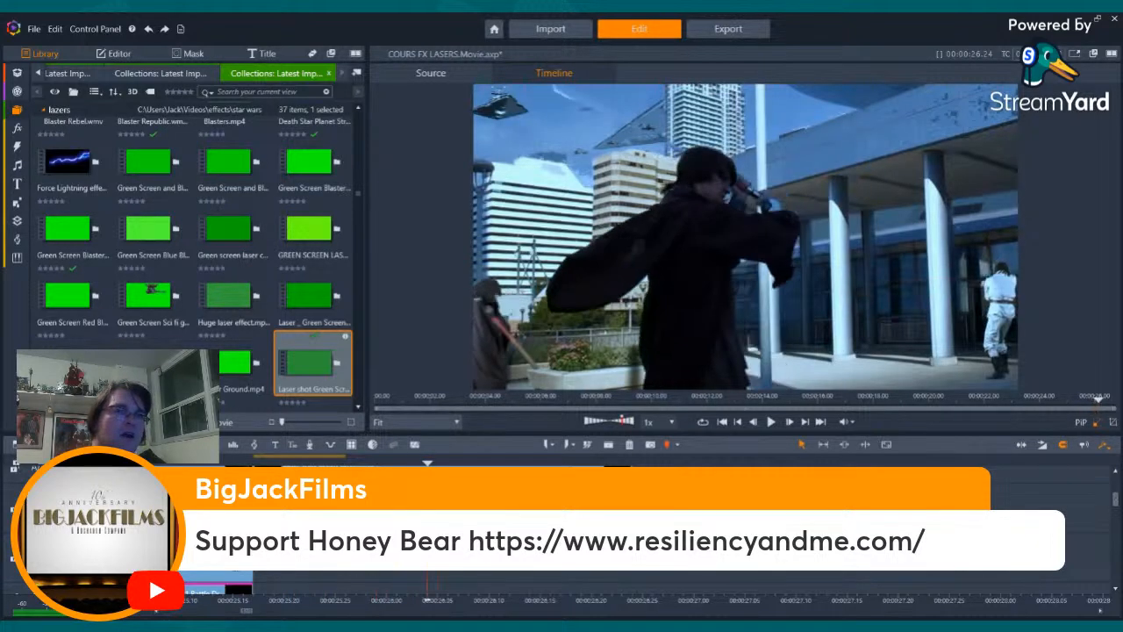
key(Right)
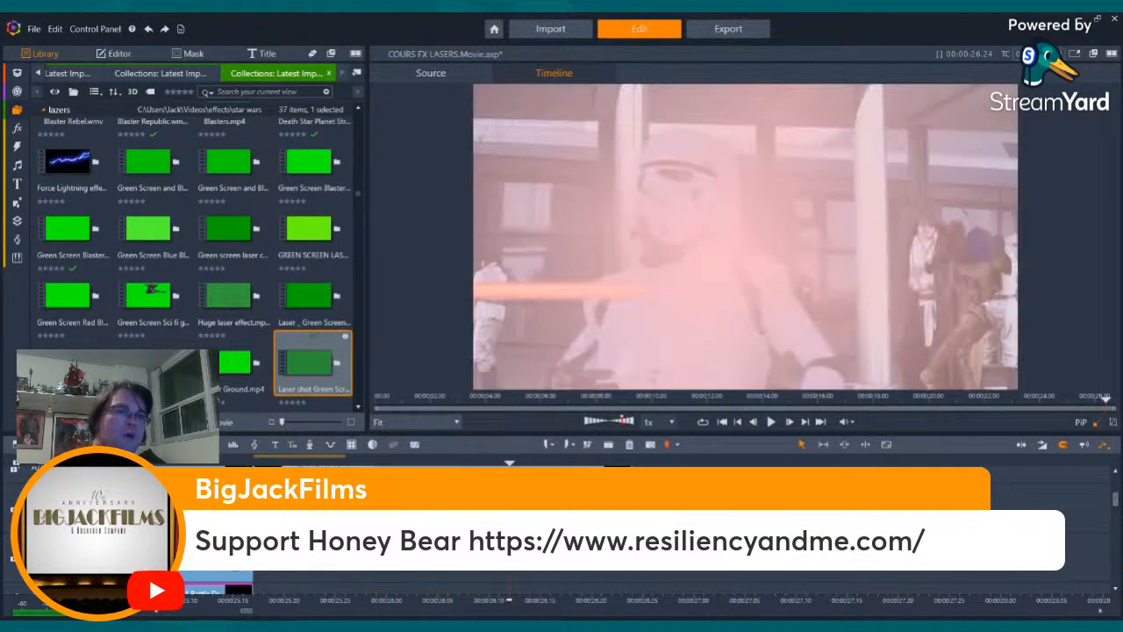
key(Left)
key(Left)
key(Right)
key(Right)
key(Right)
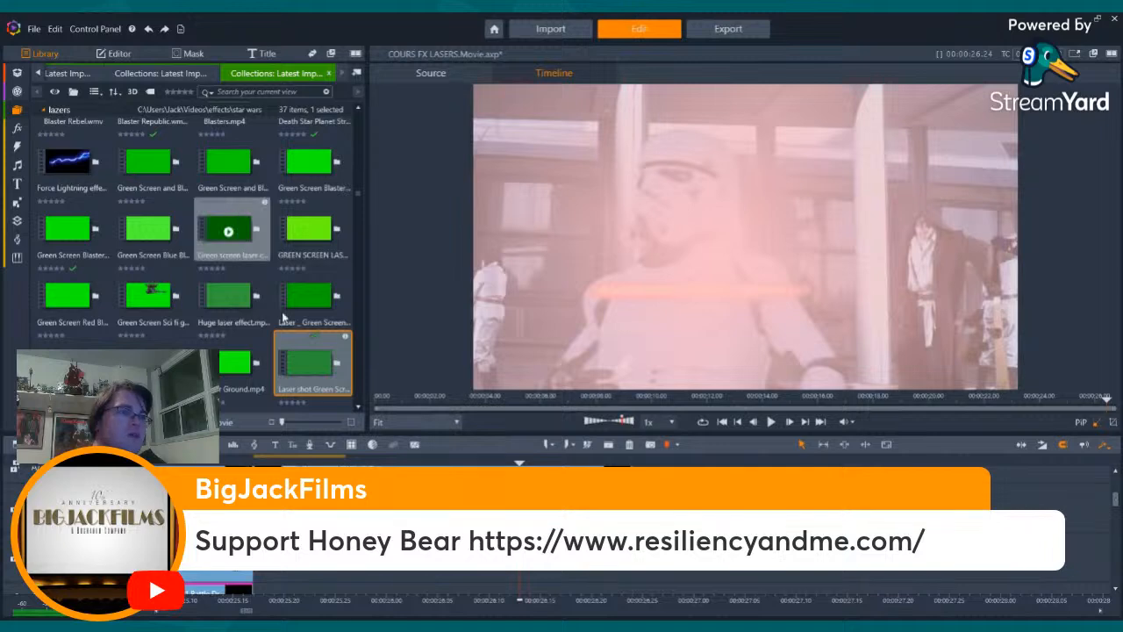
- Locate the blaster-hit spark clip over the opening shot of stormtroopers behind the wall and select it for copying
click(636, 401)
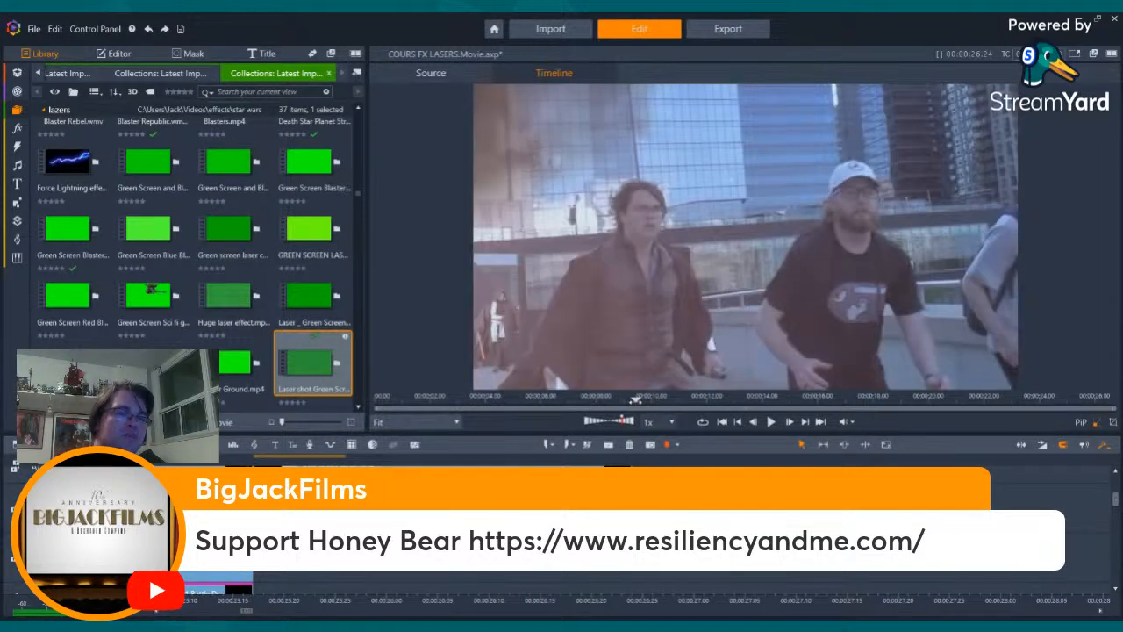
drag(635, 400, 403, 400)
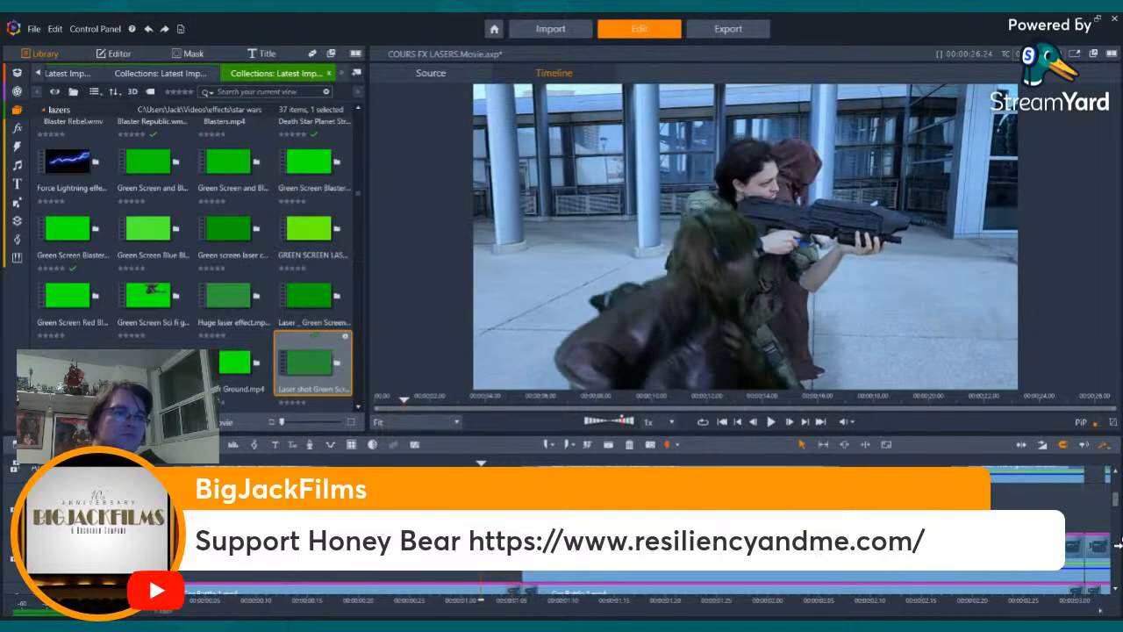
drag(1114, 501, 1116, 487)
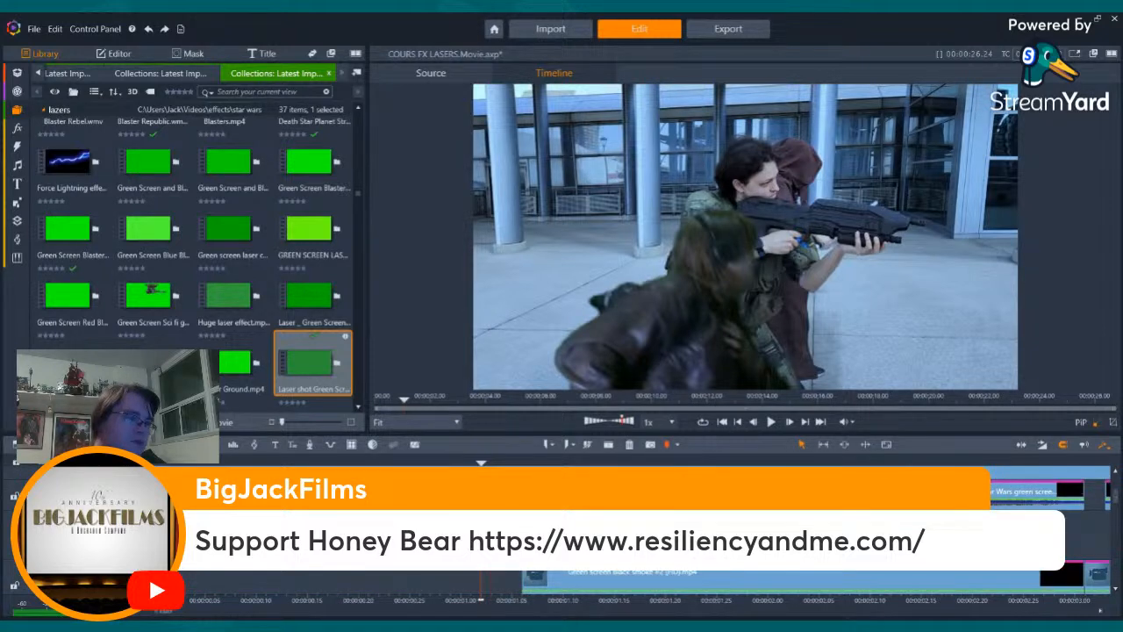
scroll(1048, 498, up, 2)
key(Right)
key(Right)
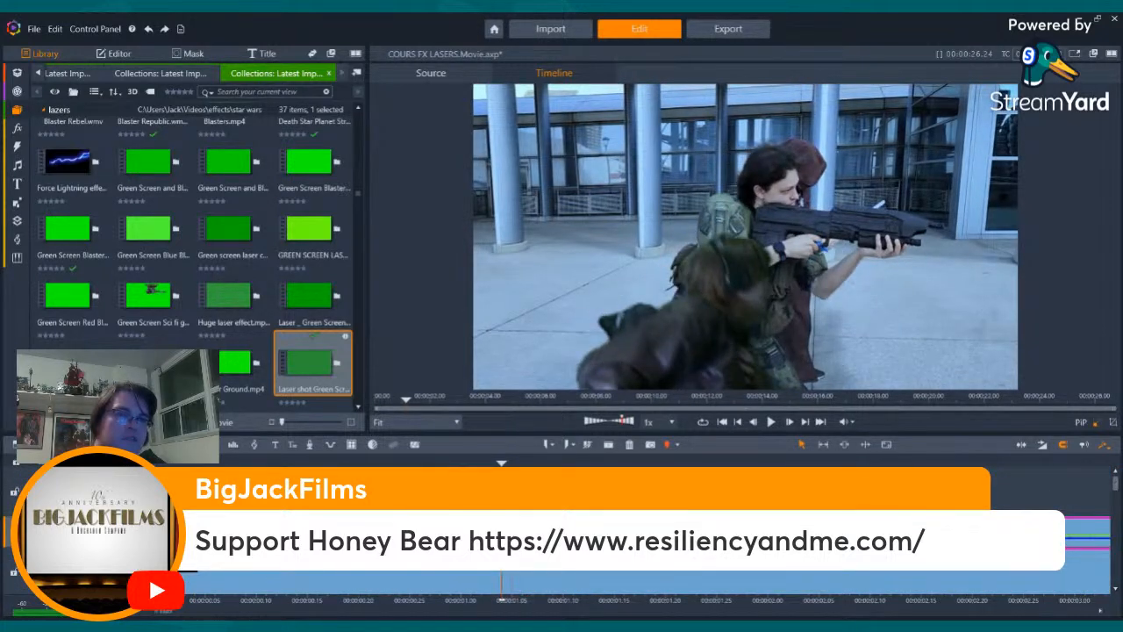
key(Right)
key(Right)
key(Right)
key(Right)
key(Right)
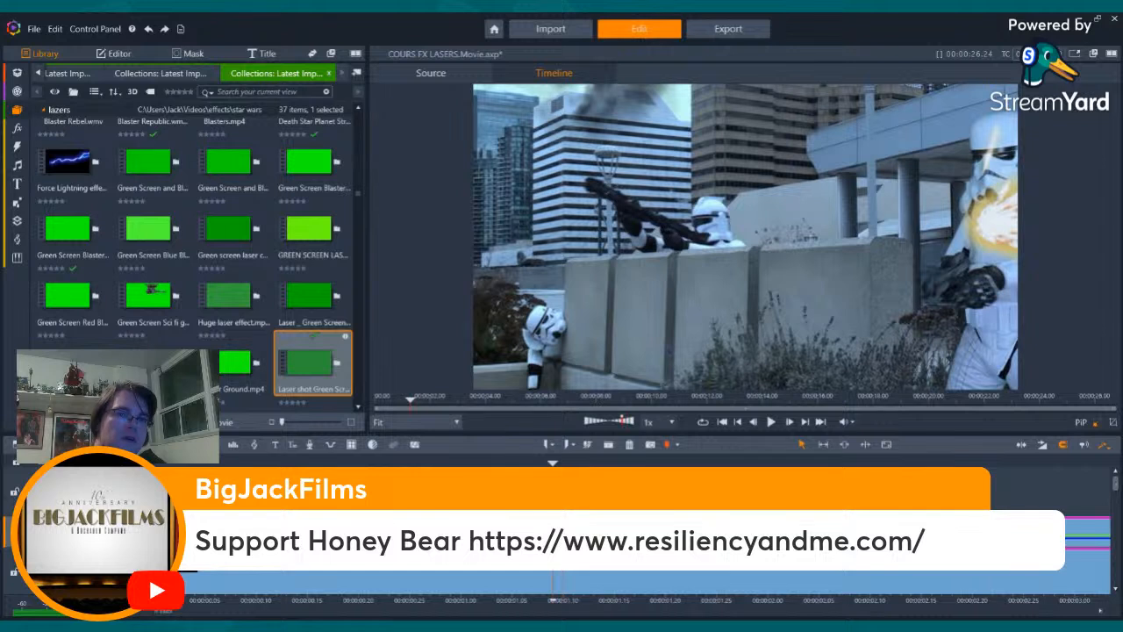
scroll(1116, 496, down, 2)
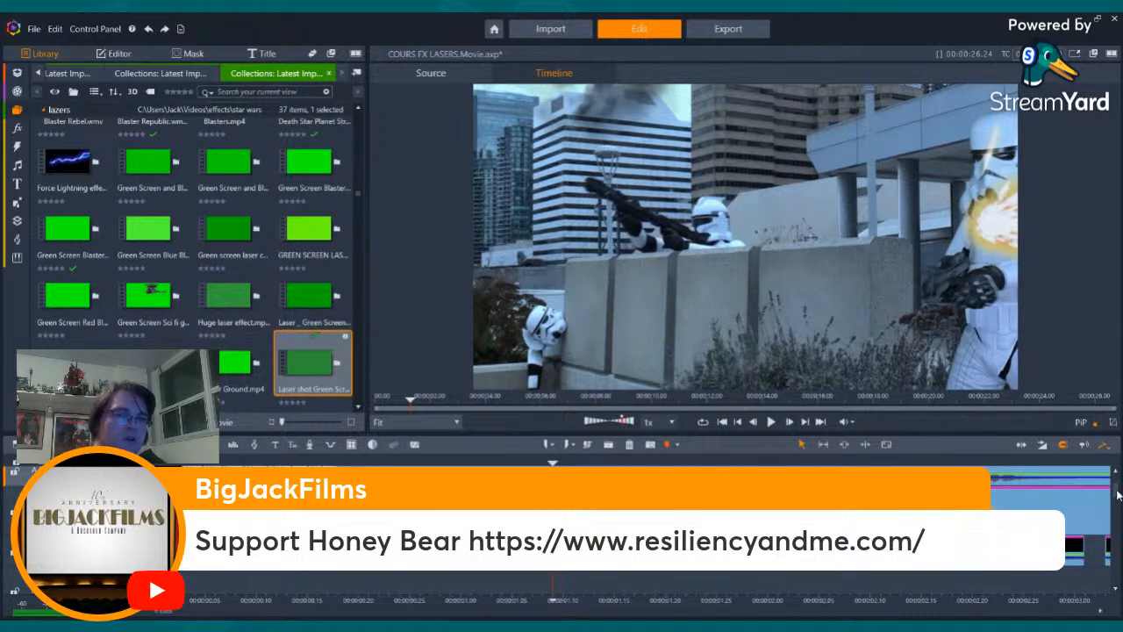
drag(1118, 496, 1118, 497)
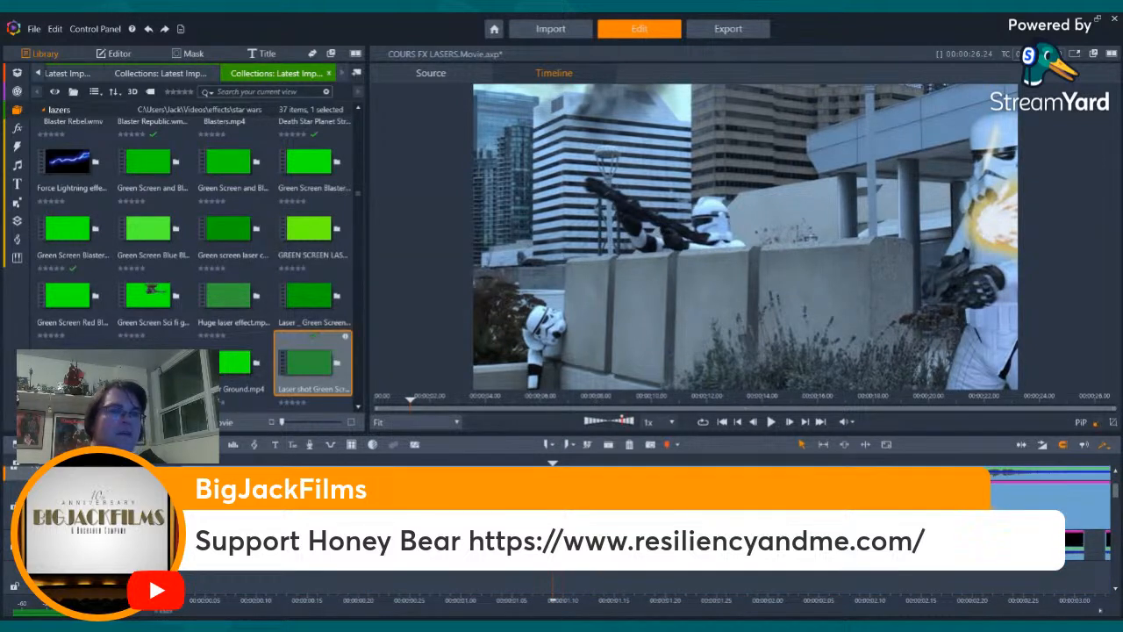
click(561, 539)
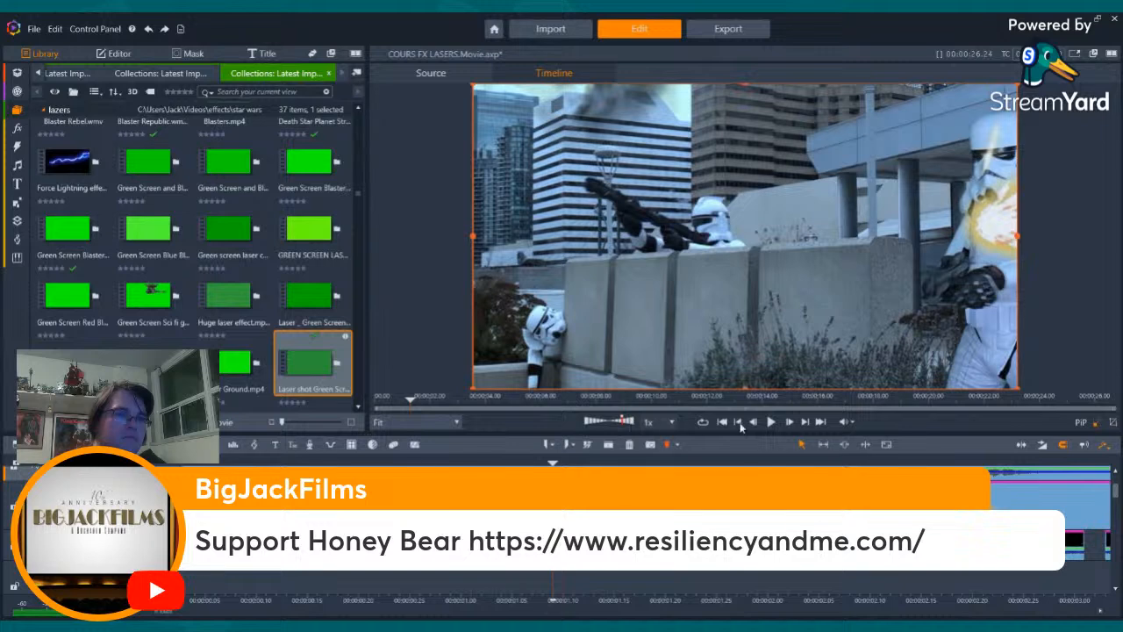
- Paste the blaster fire clip at the first red flash frame of the stormtrooper hit near the movie's end
click(818, 425)
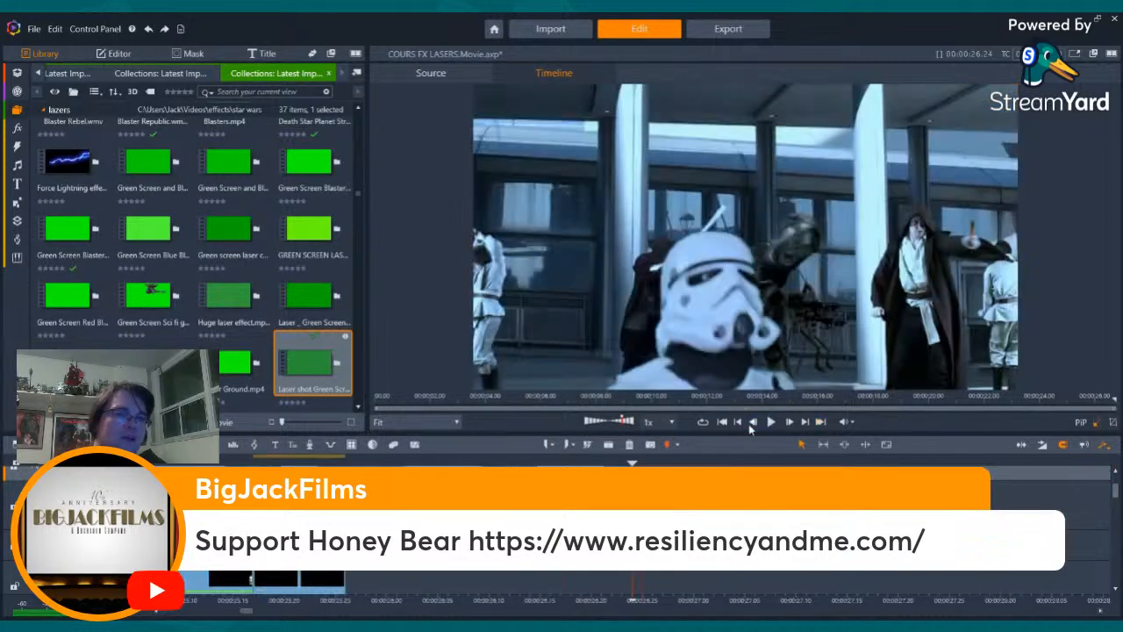
click(738, 425)
click(738, 424)
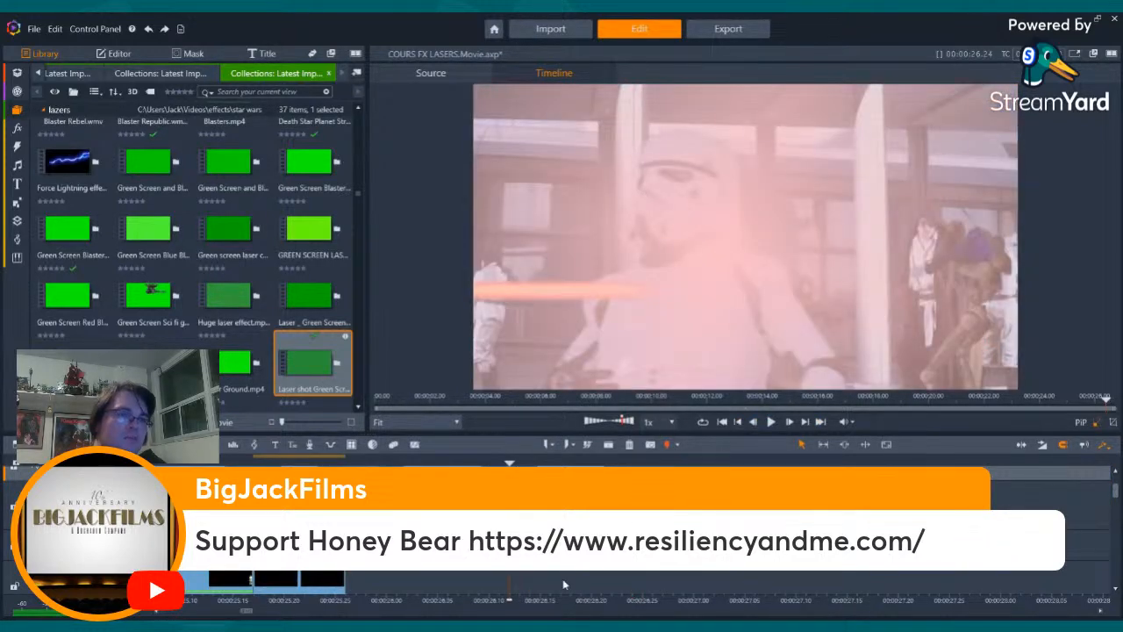
key(Left)
key(Left)
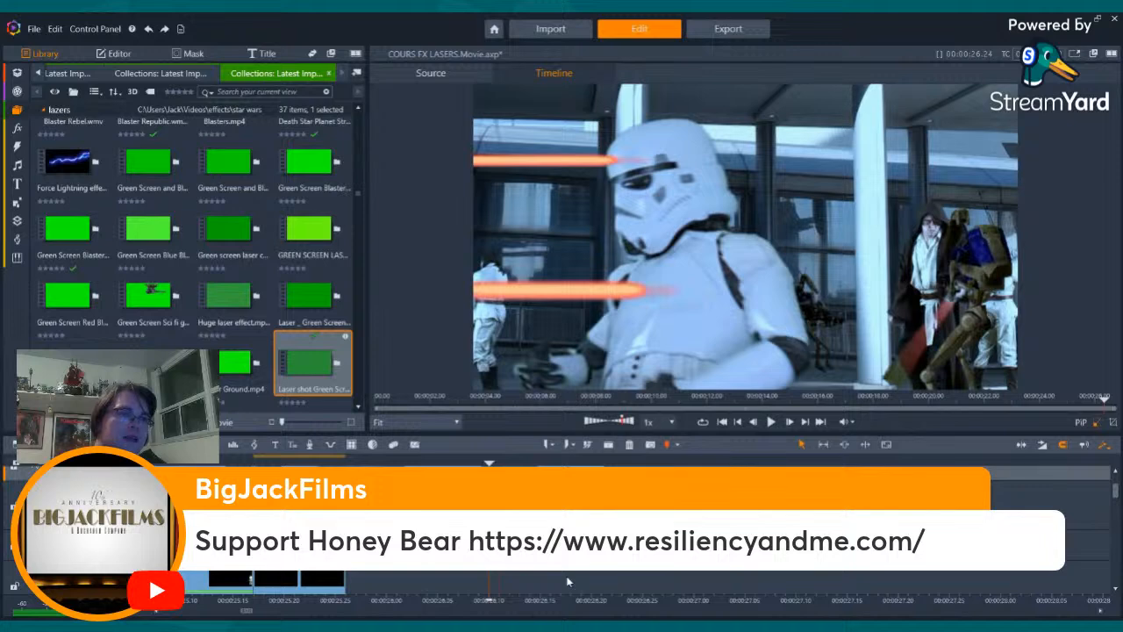
key(Right)
key(Left)
key(Left)
key(Right)
key(Right)
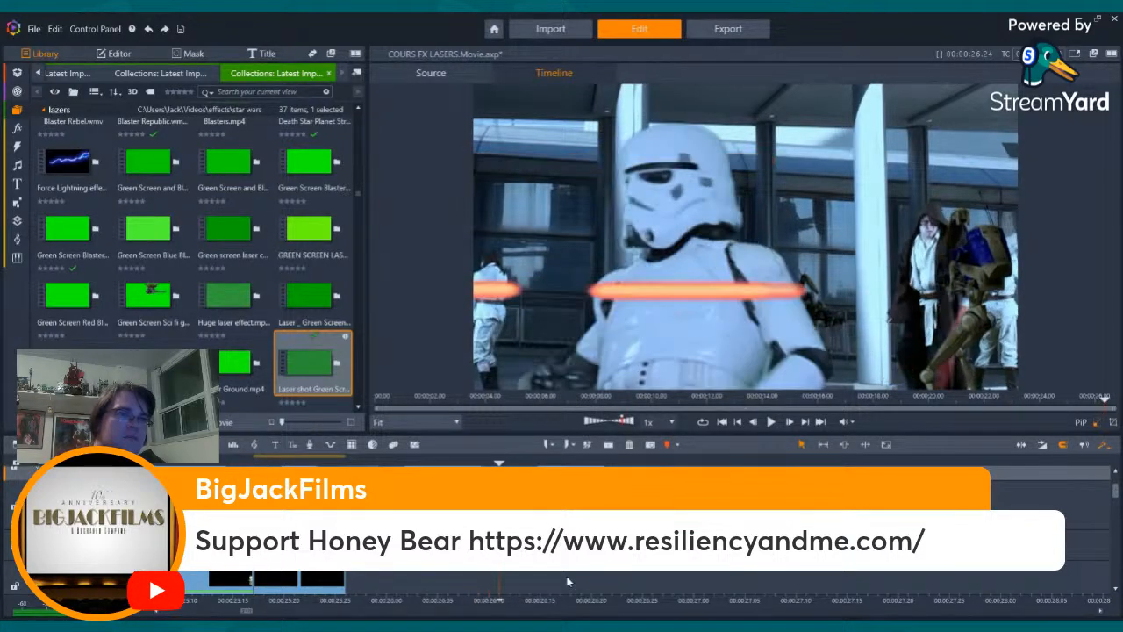
key(Right)
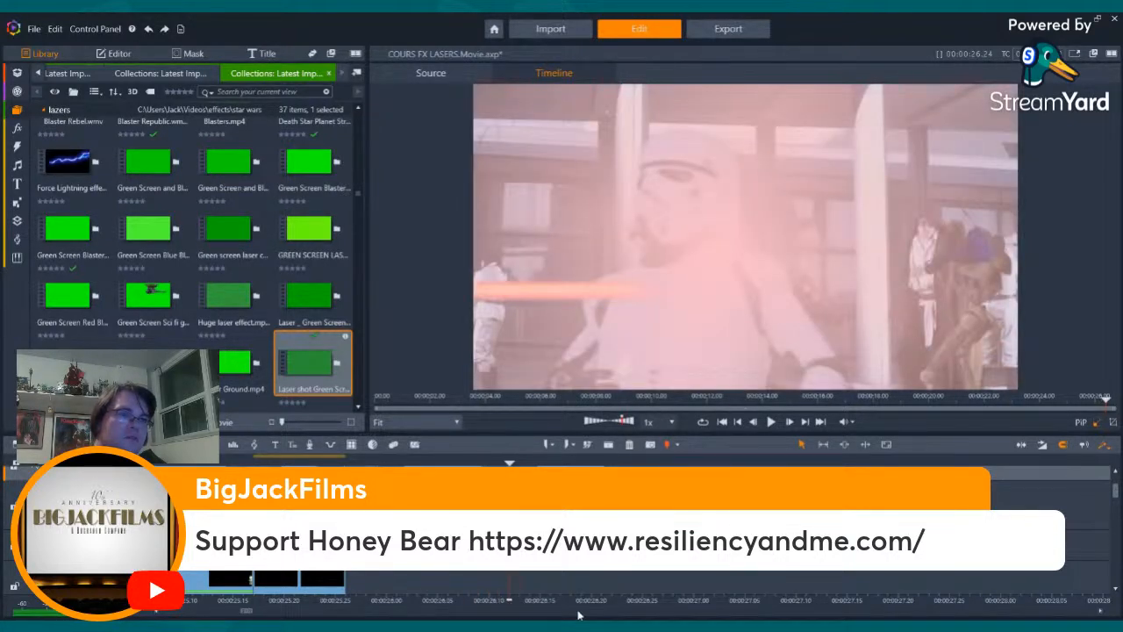
key(ctrl+v)
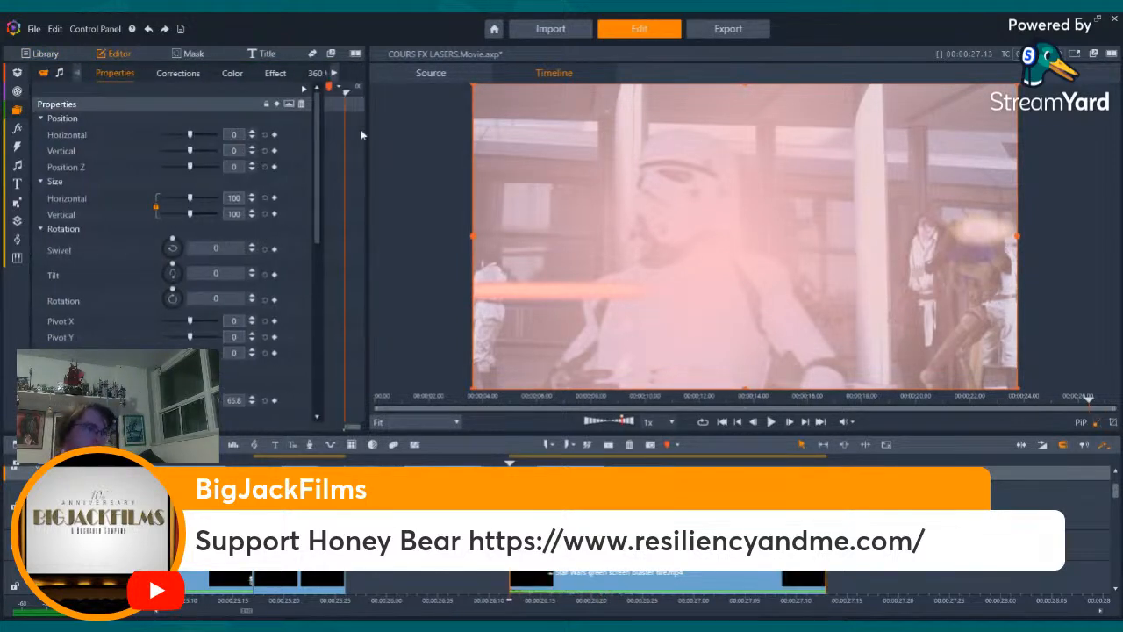
- Remove the 2D Editor Advanced effect from the pasted blaster fire clip and preview its spark burst over the stormtrooper
click(276, 74)
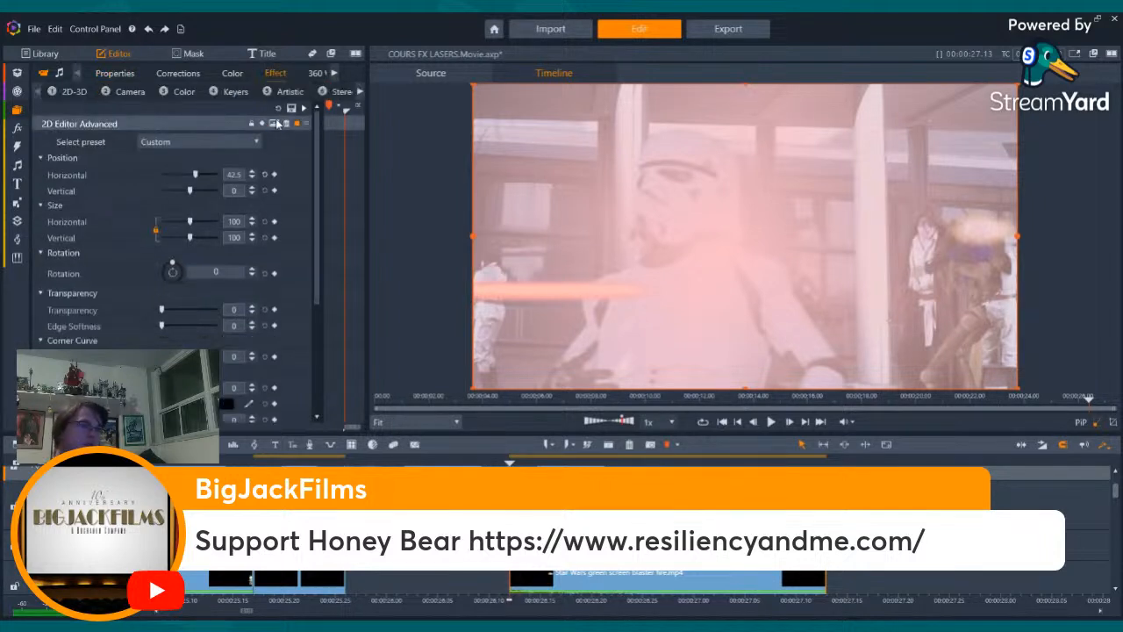
click(286, 124)
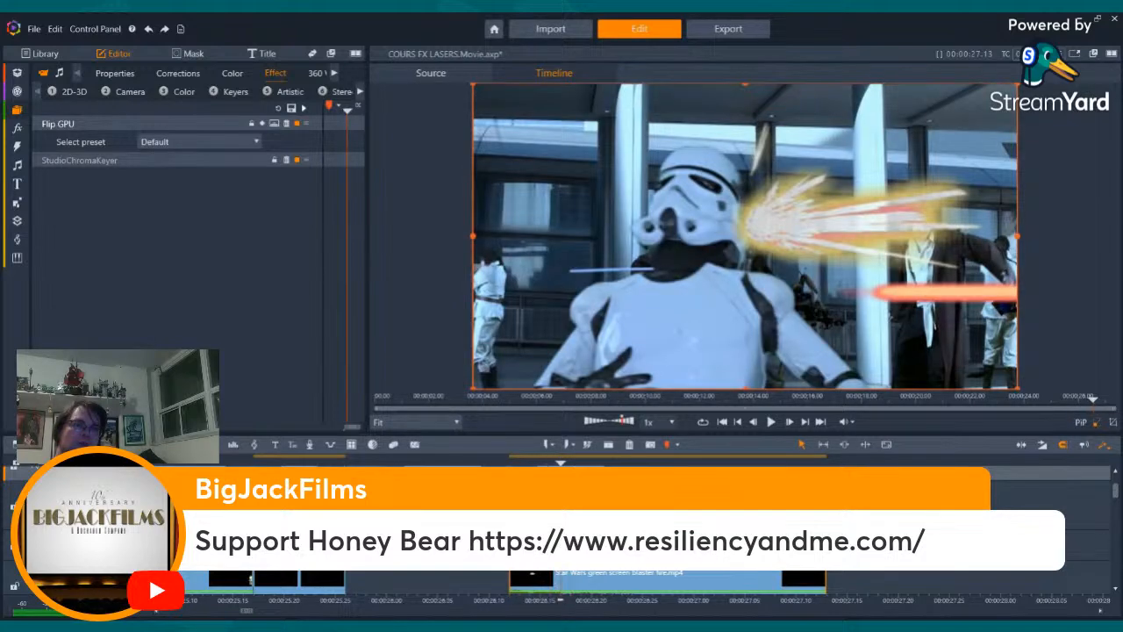
key(Left)
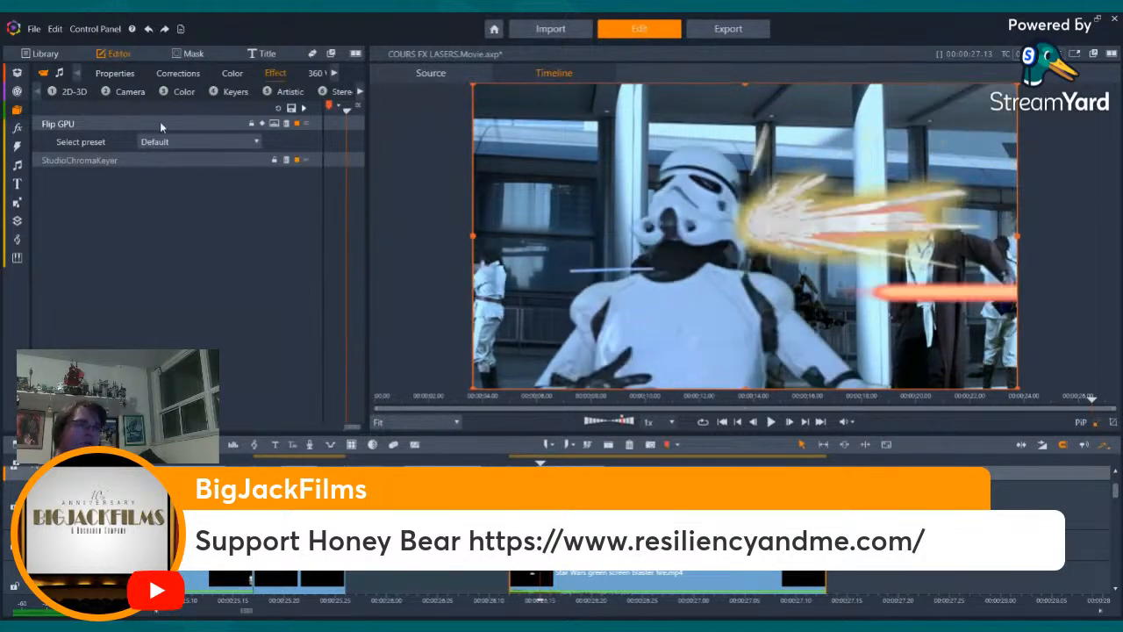
- Lower the spark burst to the stormtrooper's chest with a vertical position of -35.4
click(102, 75)
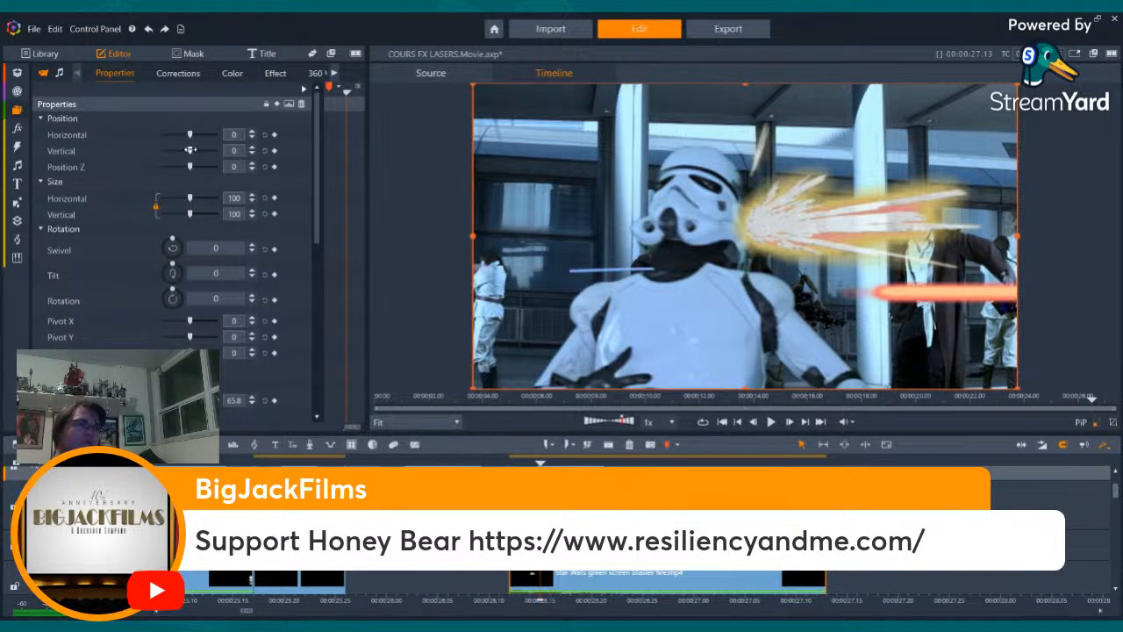
drag(189, 150, 184, 150)
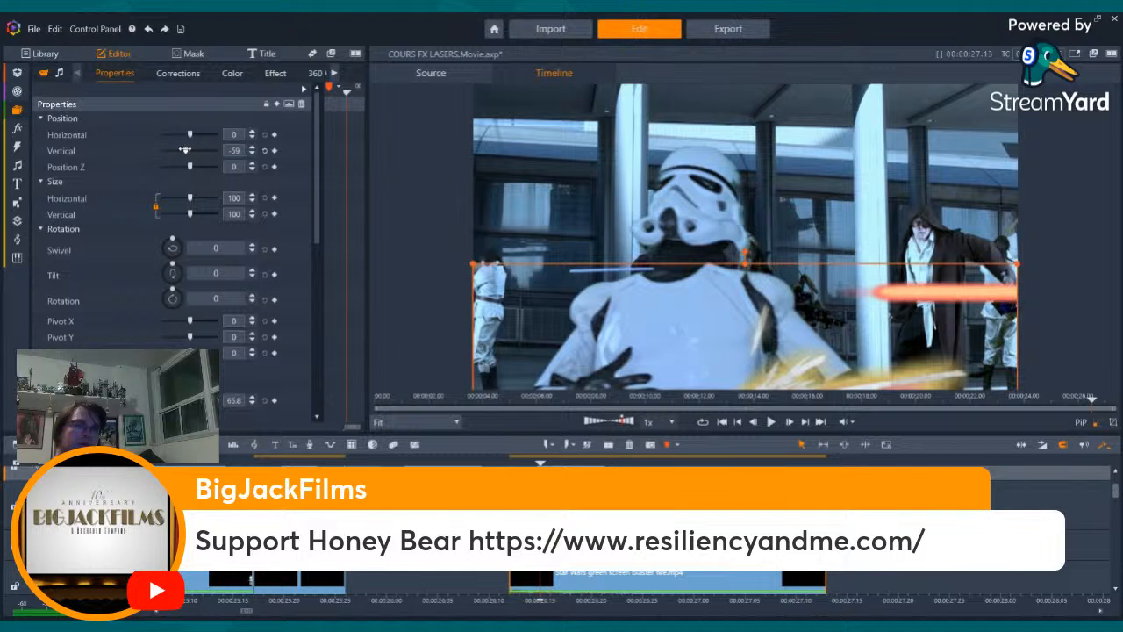
drag(185, 150, 188, 150)
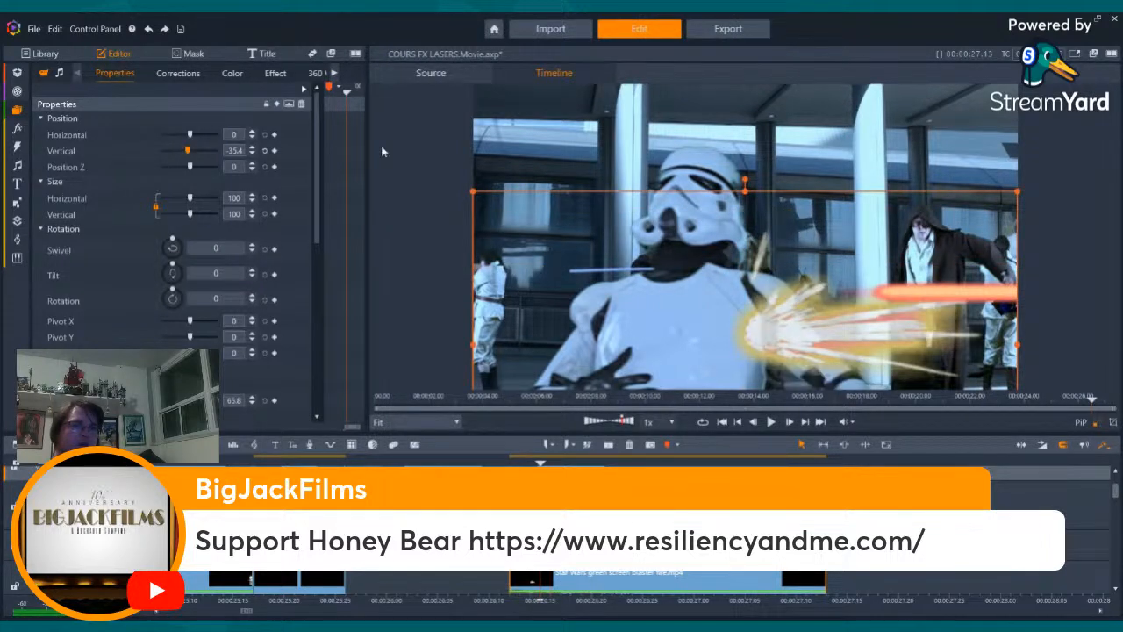
- Shift the spark burst onto the stormtrooper's chest with a horizontal position of -17
click(252, 137)
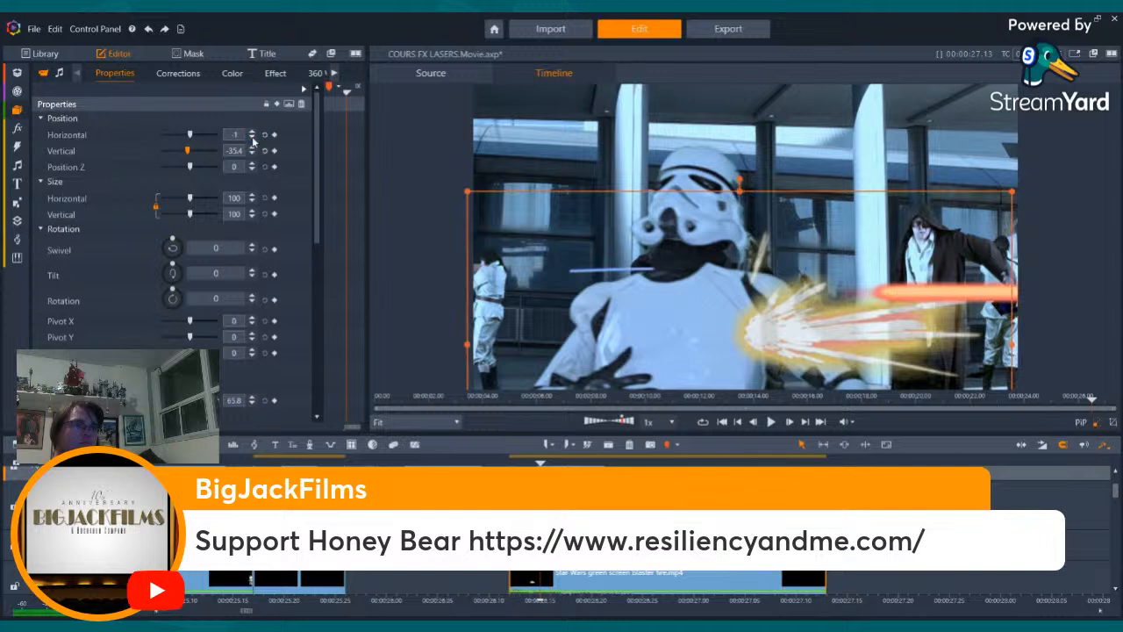
click(252, 137)
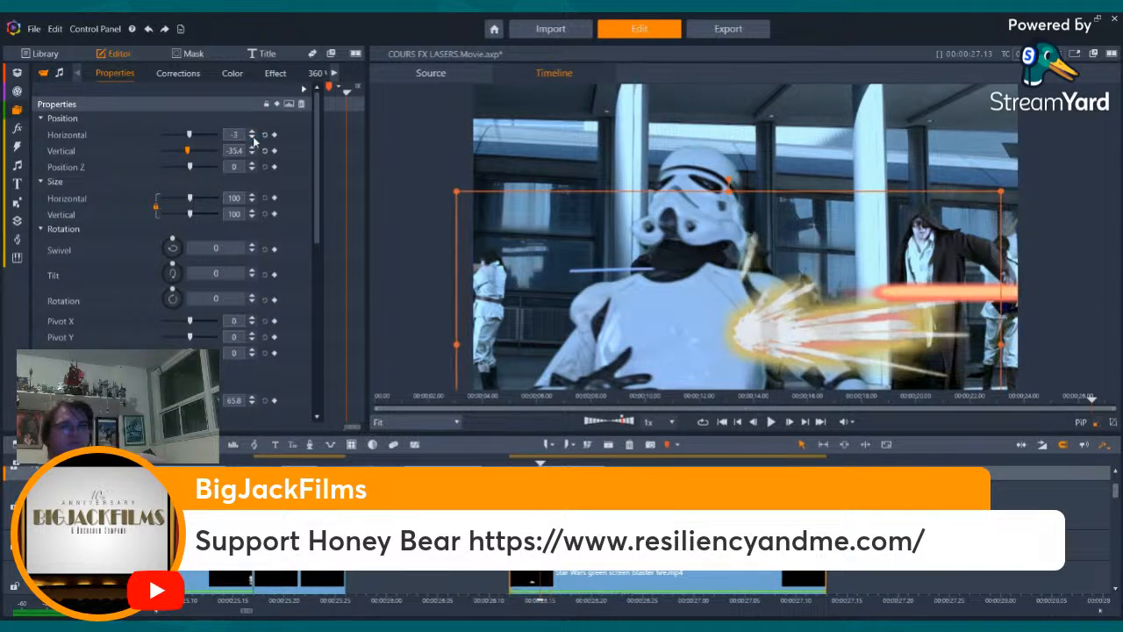
click(253, 138)
click(252, 138)
click(253, 138)
click(253, 137)
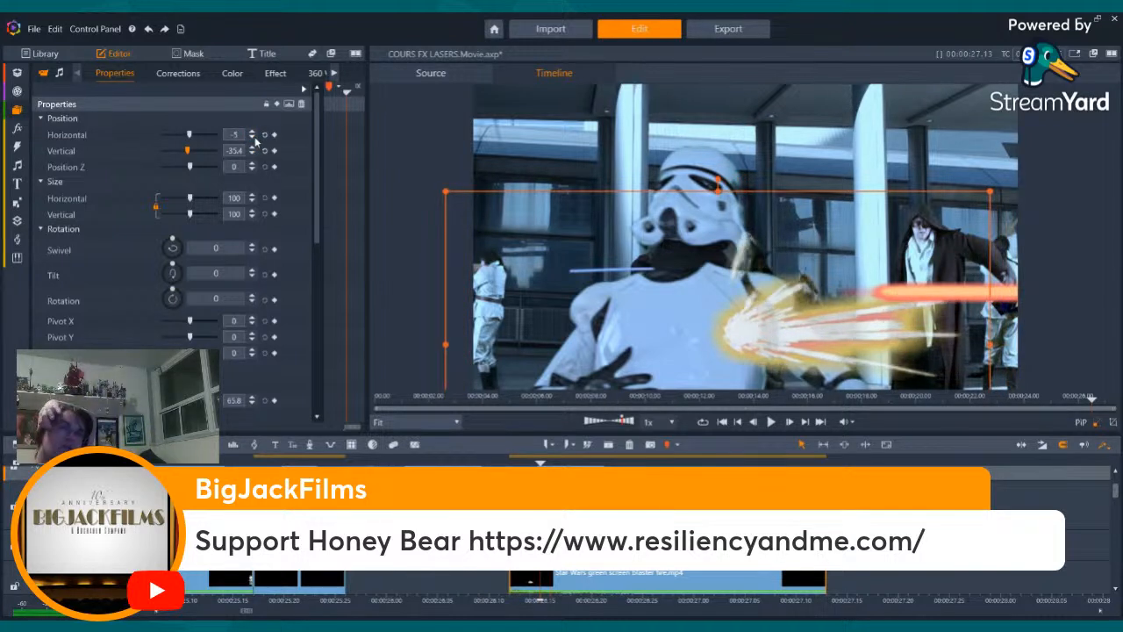
click(253, 137)
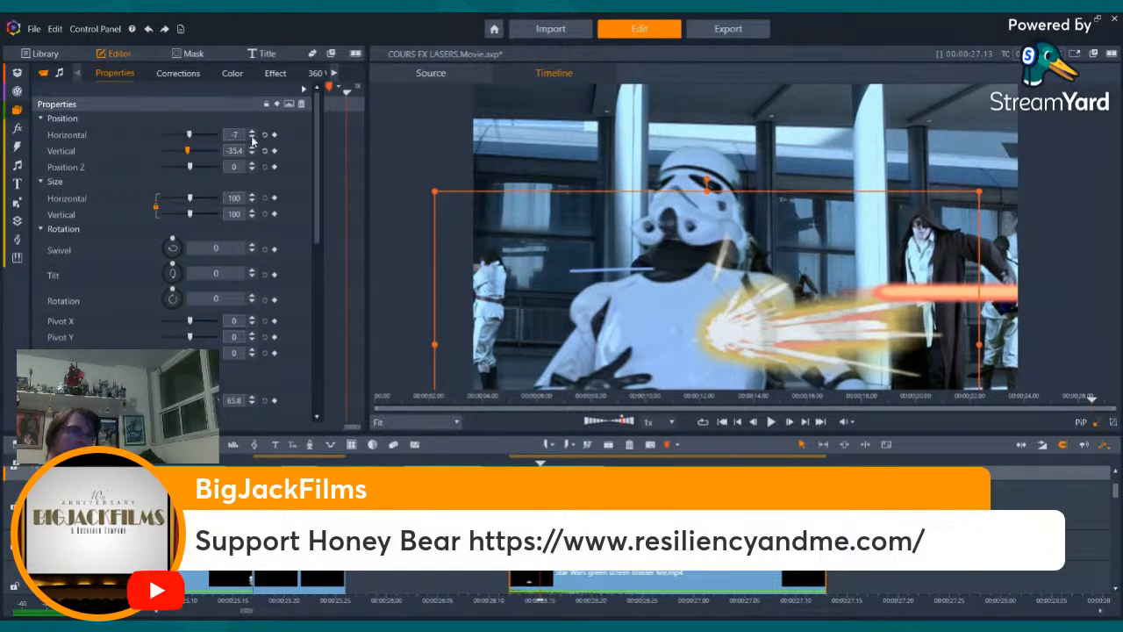
click(253, 139)
click(253, 138)
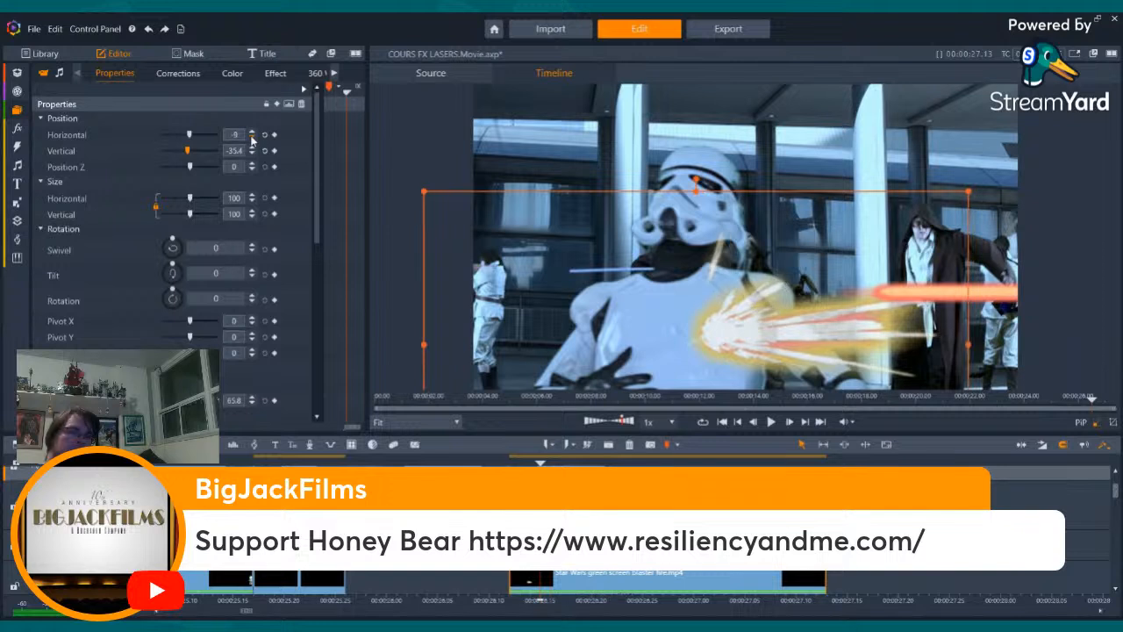
click(252, 137)
click(253, 138)
click(254, 138)
click(253, 137)
click(253, 138)
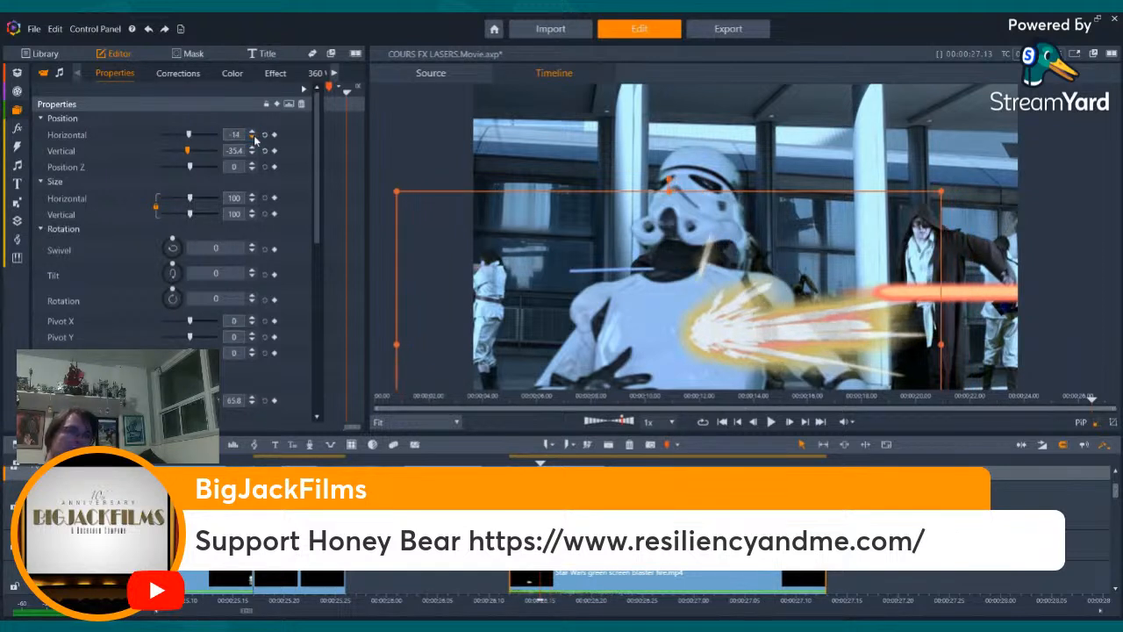
click(253, 138)
click(254, 137)
click(255, 138)
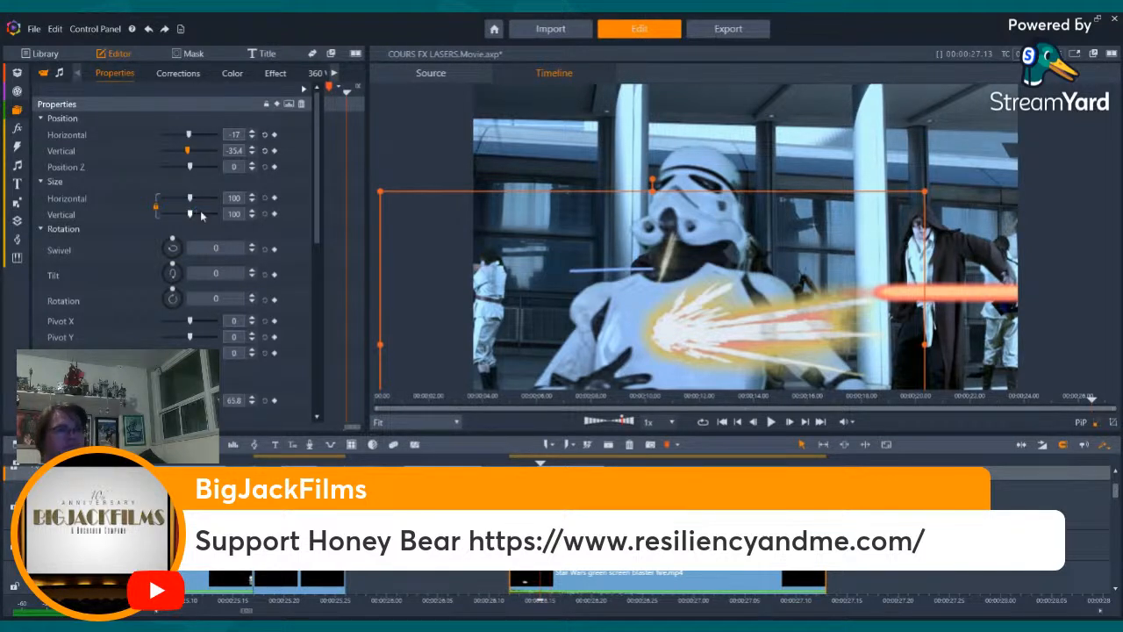
- Enlarge the spark burst proportionally to a size of 144.7
drag(199, 213, 202, 216)
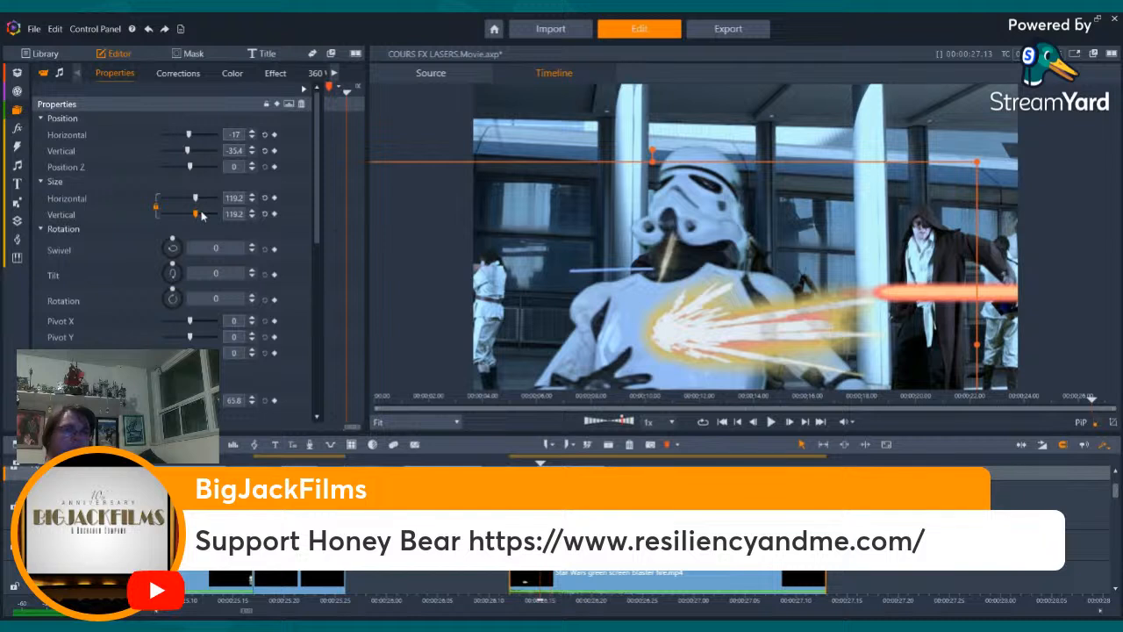
drag(196, 212, 202, 216)
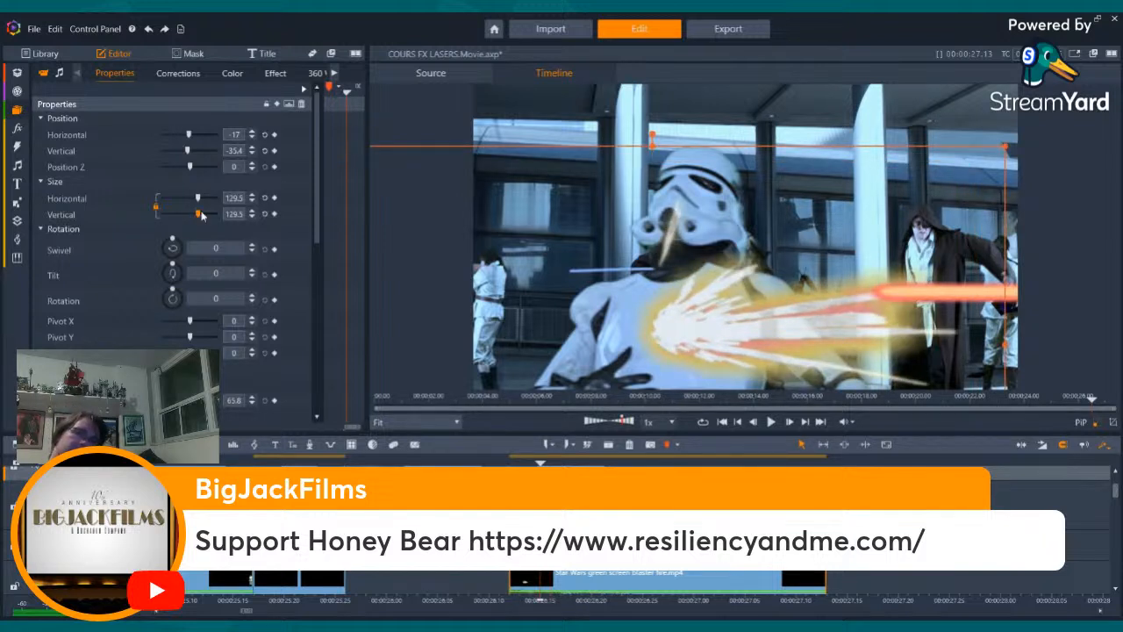
drag(202, 217, 203, 214)
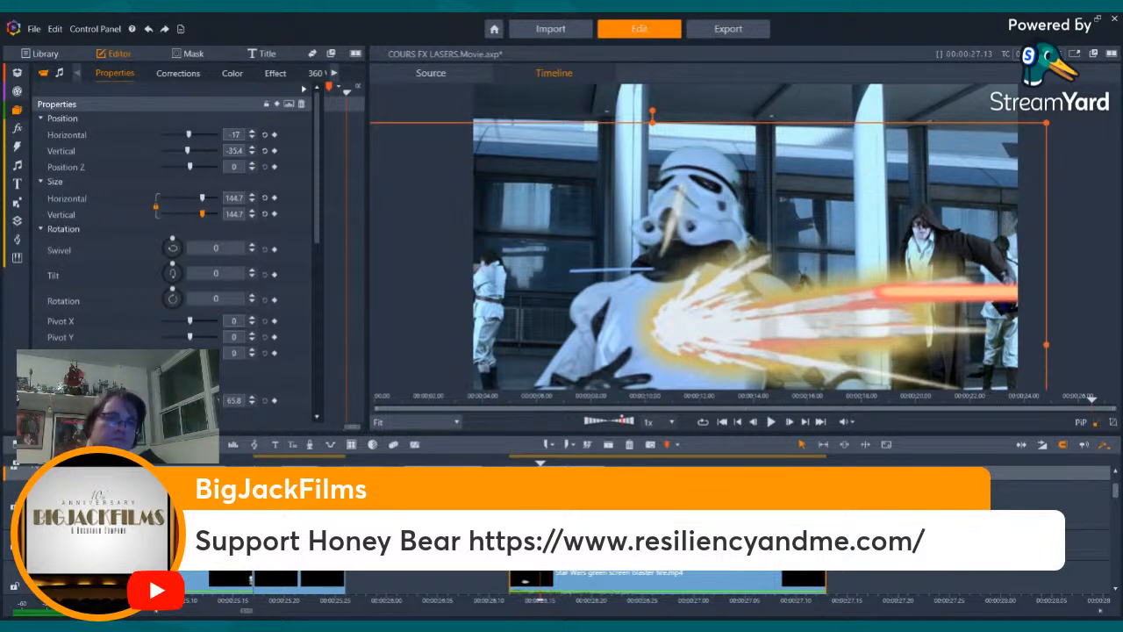
- Check the enlarged spark burst frame by frame from the incoming orange bolts through the stormtrooper hit
click(1103, 558)
key(Left)
key(Left)
key(Left)
key(Left)
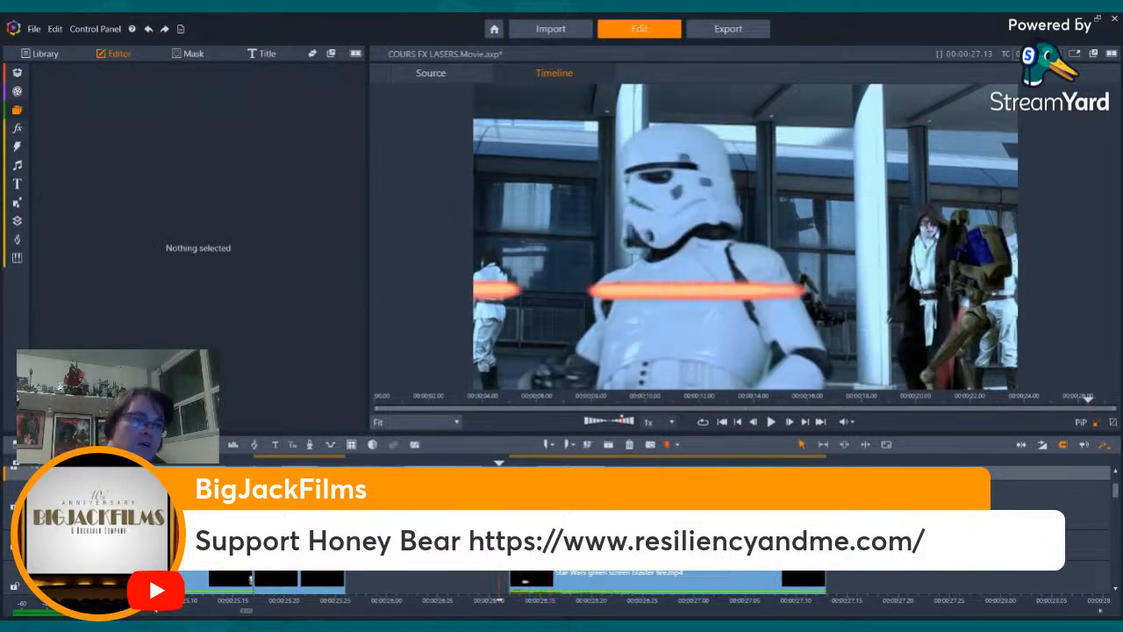
key(Right)
key(Right)
key(Right)
key(Right)
key(Right)
key(Right)
key(Right)
key(Right)
key(Right)
key(Right)
key(Right)
key(Right)
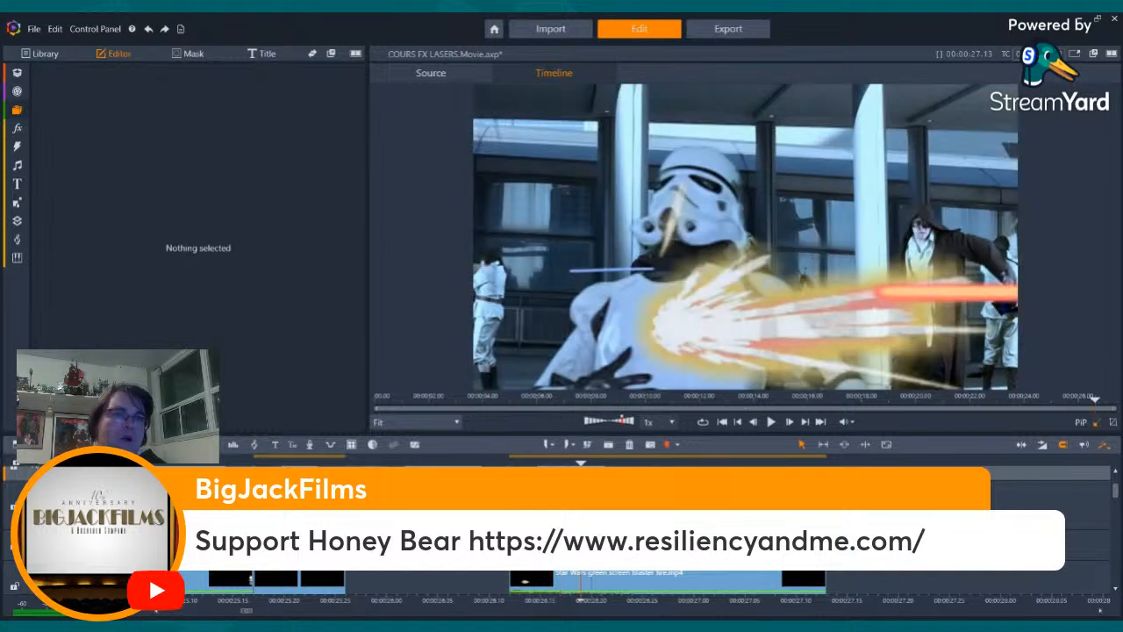
key(Left)
key(Left)
key(Left)
key(Left)
key(Left)
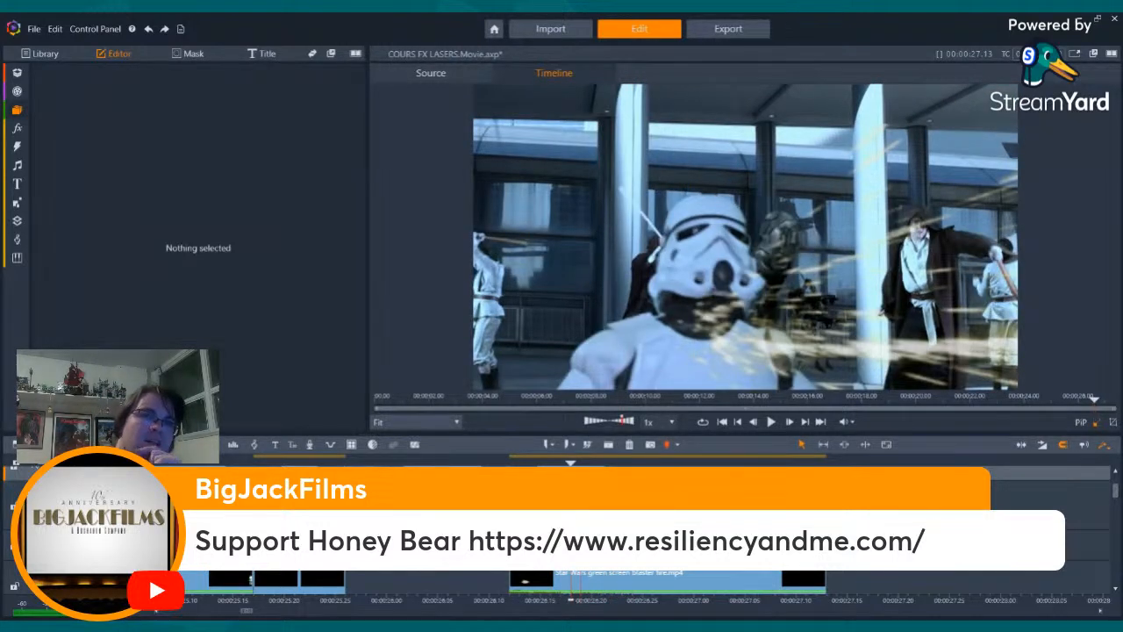
- Split the spark burst clip where the stormtrooper footage ends and delete the leftover part
key(Left)
key(Left)
key(Right)
key(Right)
key(Right)
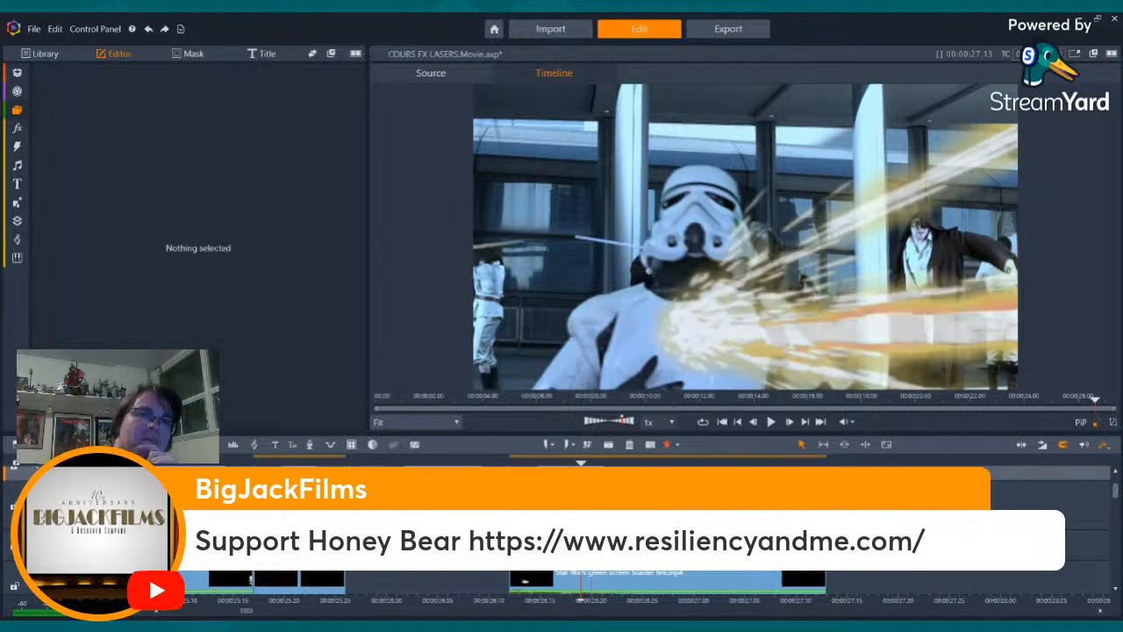
key(Right)
key(Right)
key(Right)
key(Right)
key(Right)
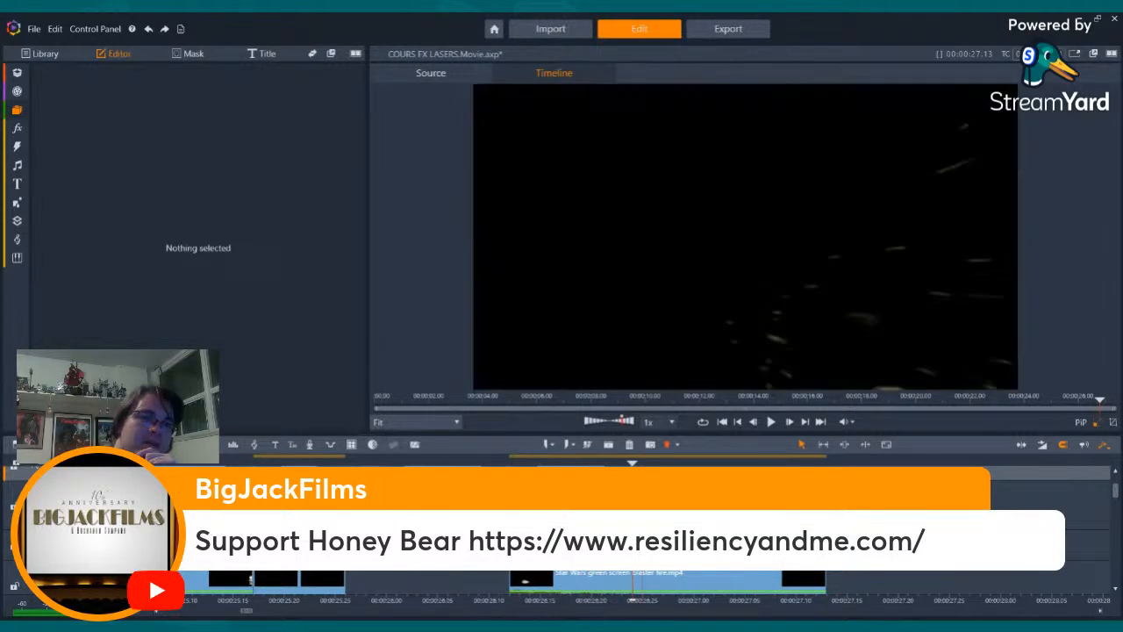
click(608, 445)
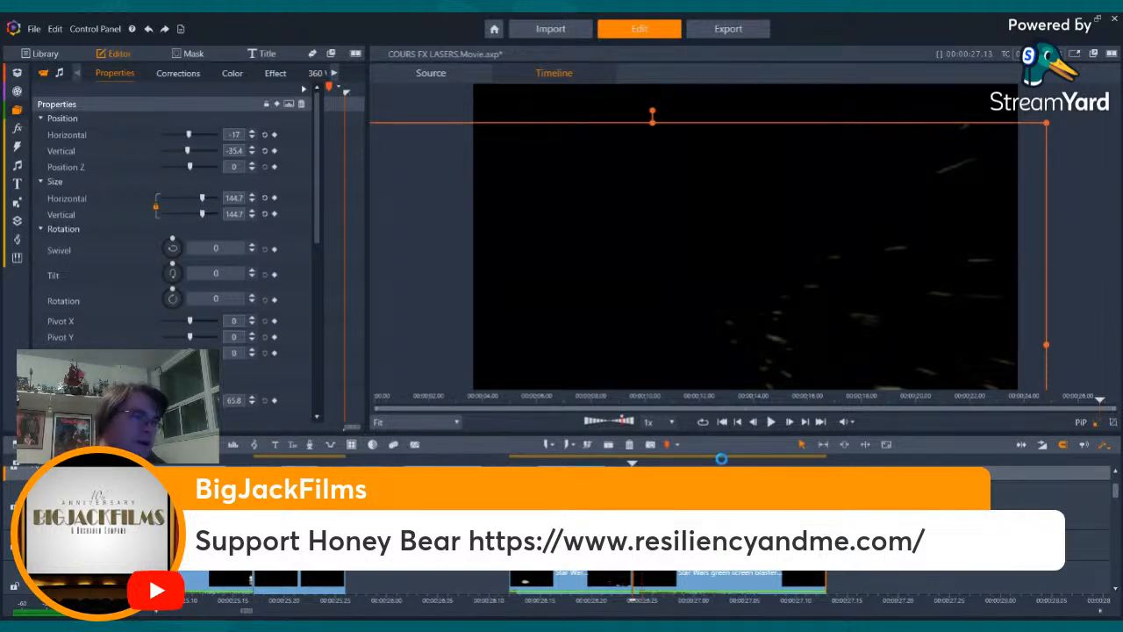
key(Delete)
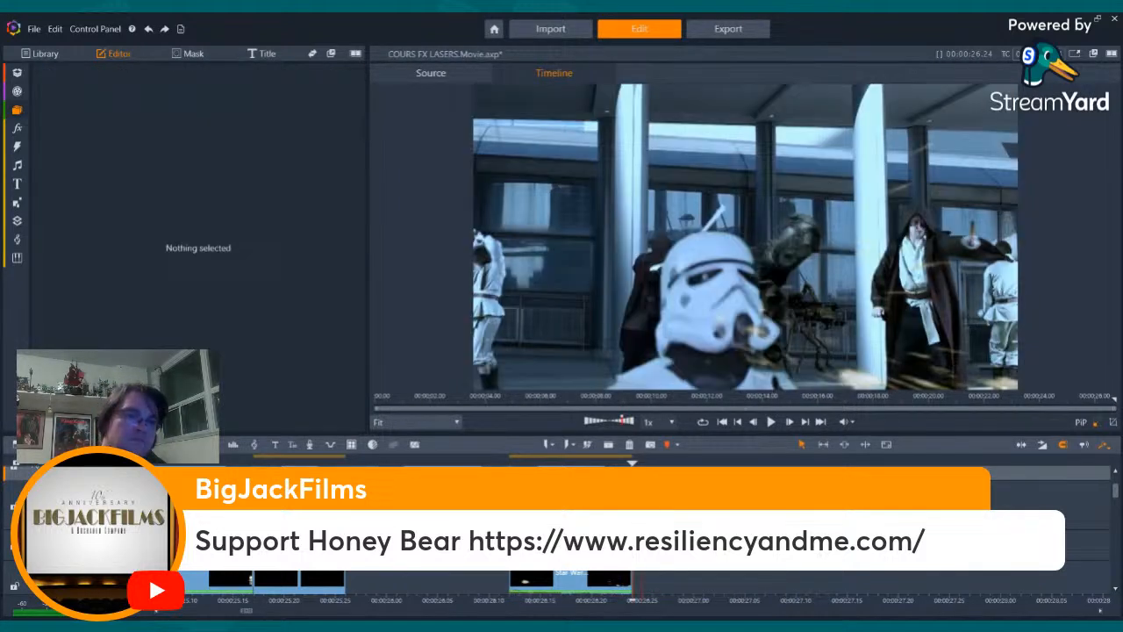
- Apply the Blur camera effect to the trimmed spark burst clip with its default preset
key(Left)
key(Left)
key(Left)
key(Left)
key(Left)
key(Left)
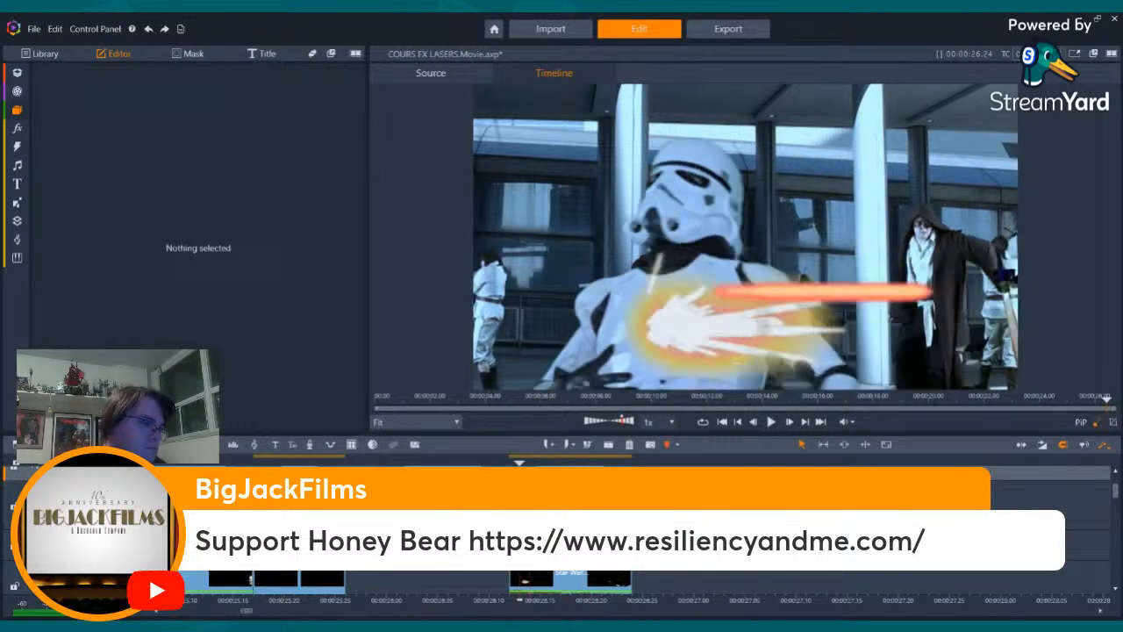
key(Right)
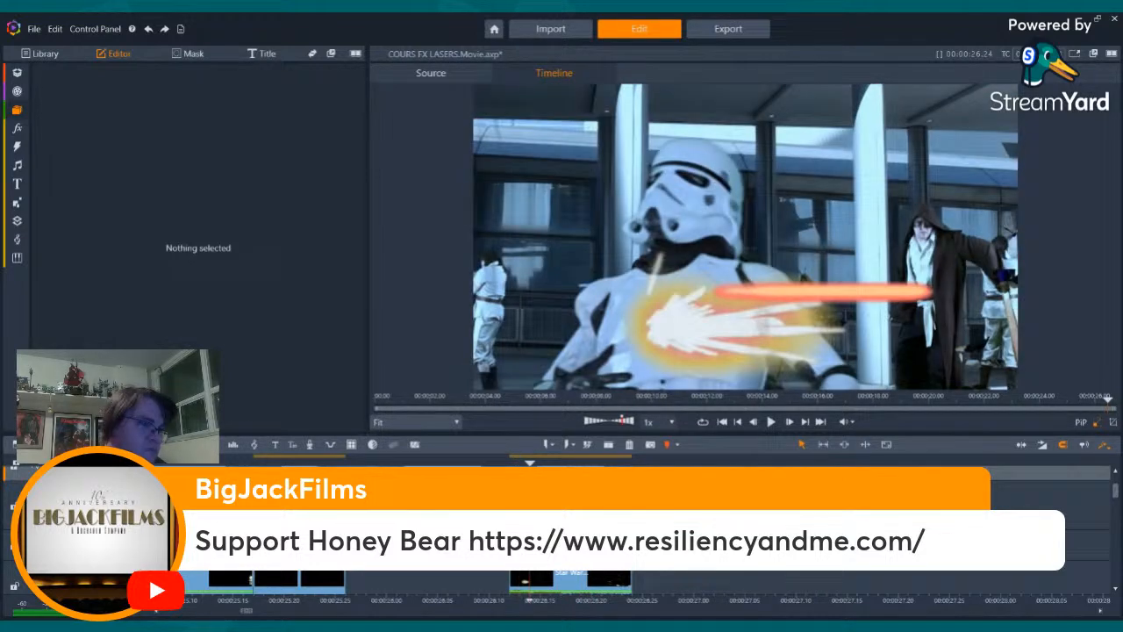
click(580, 579)
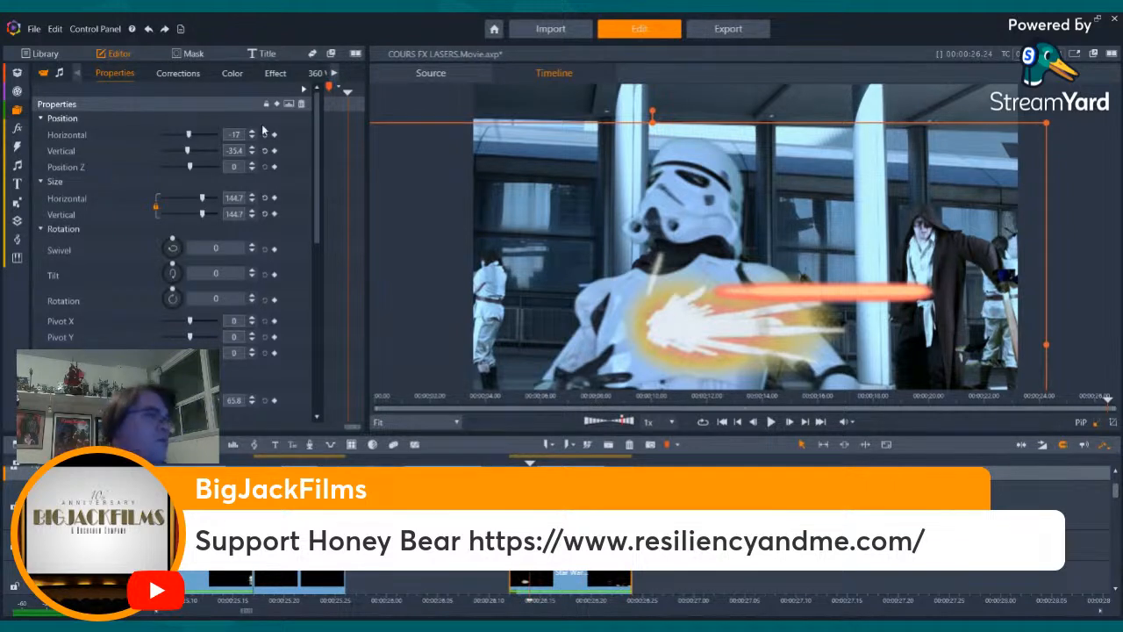
click(275, 74)
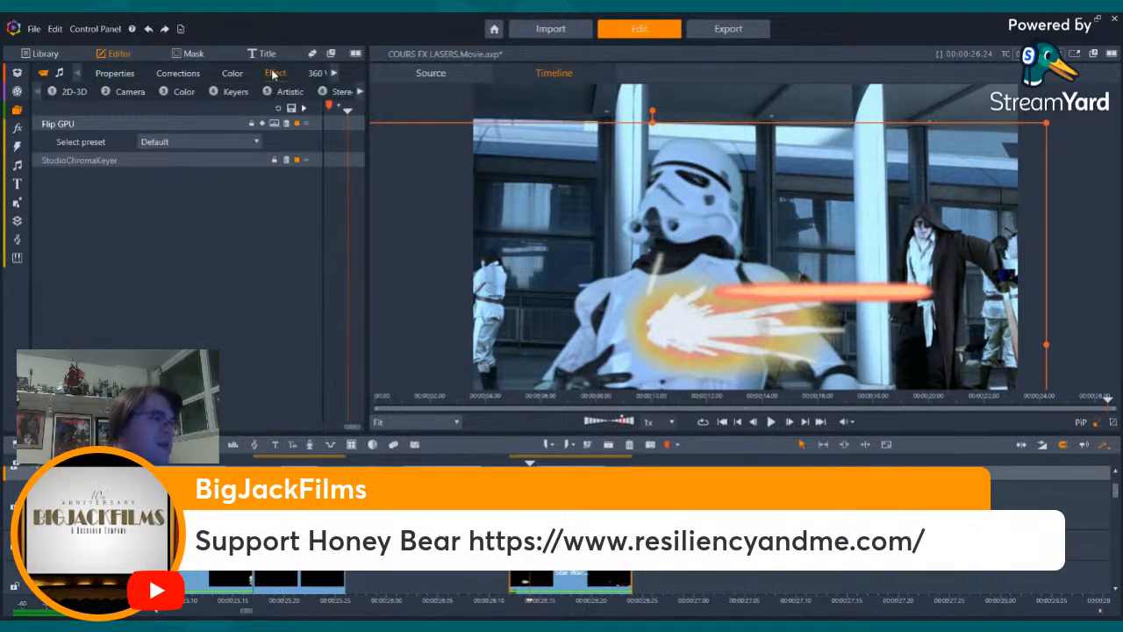
click(124, 91)
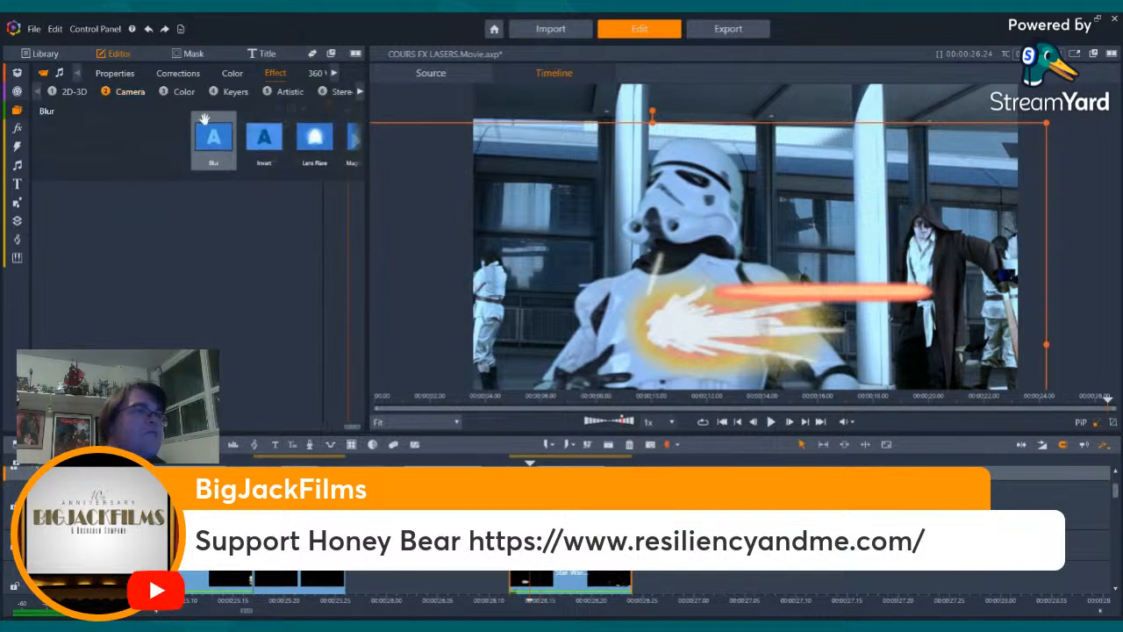
double_click(203, 120)
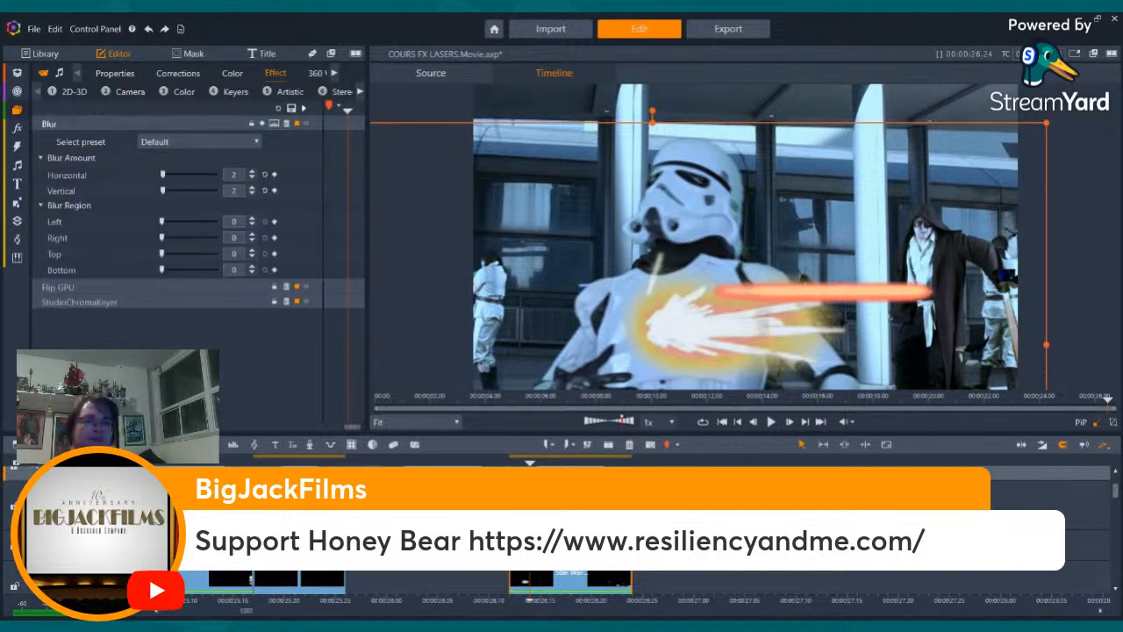
- Check the blurred spark burst frame by frame across the stormtrooper hit
key(Right)
key(Right)
key(Right)
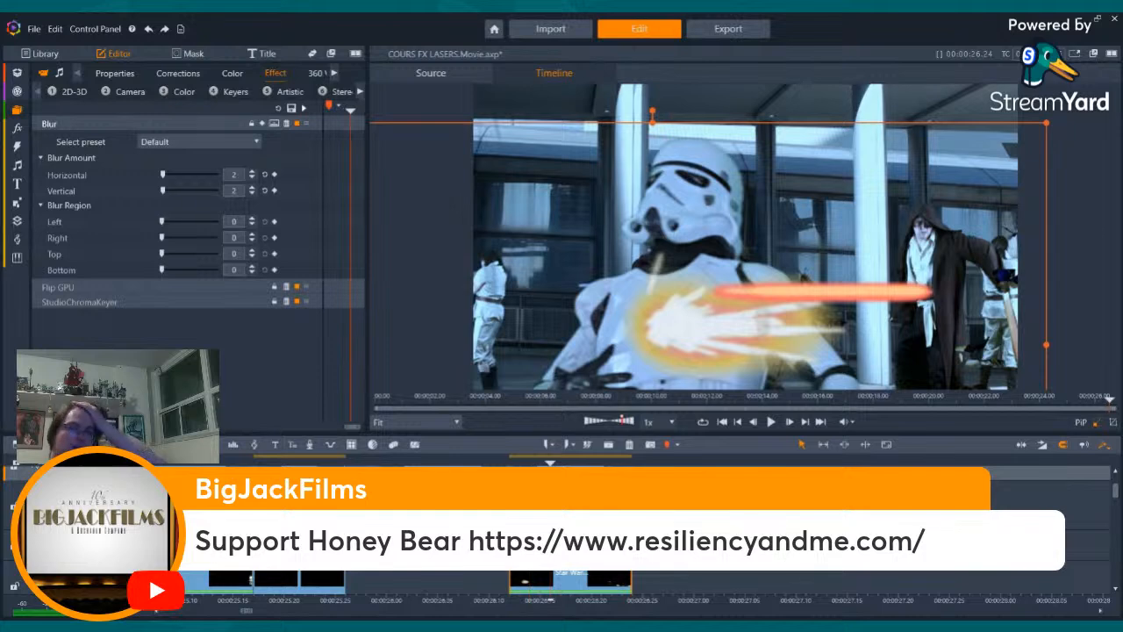
key(Right)
key(Right)
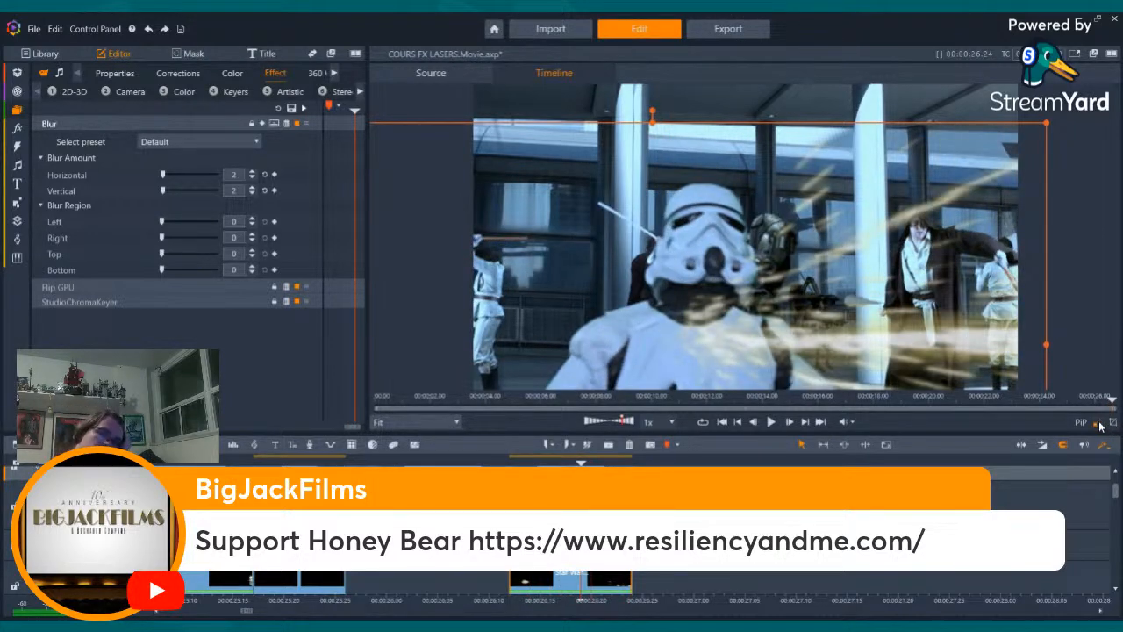
key(Left)
key(Left)
key(Left)
key(Left)
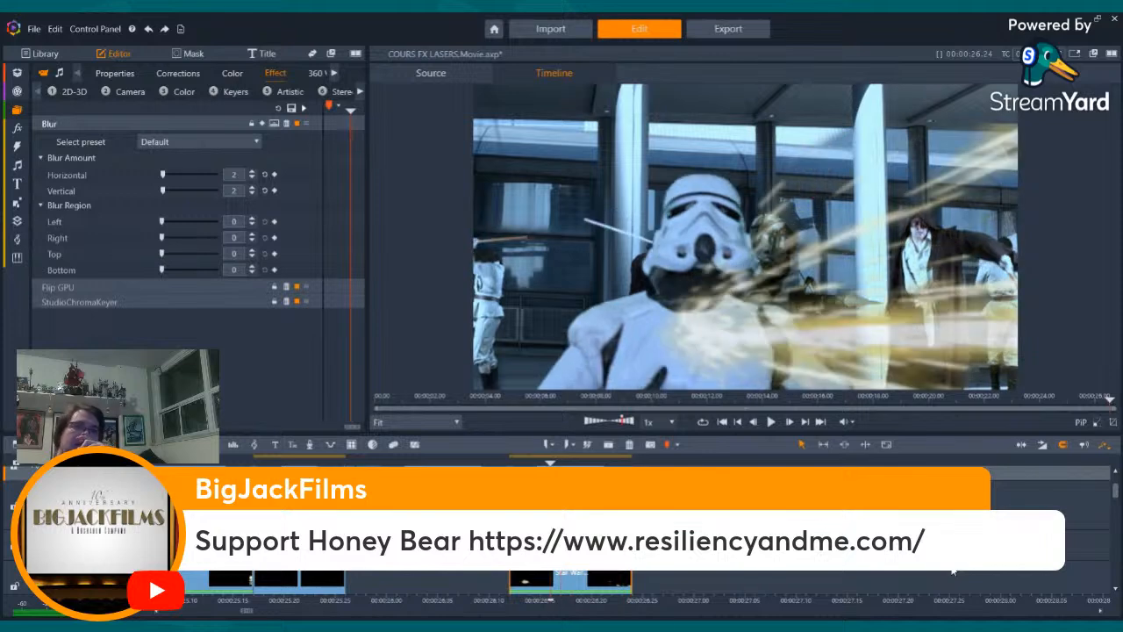
key(Right)
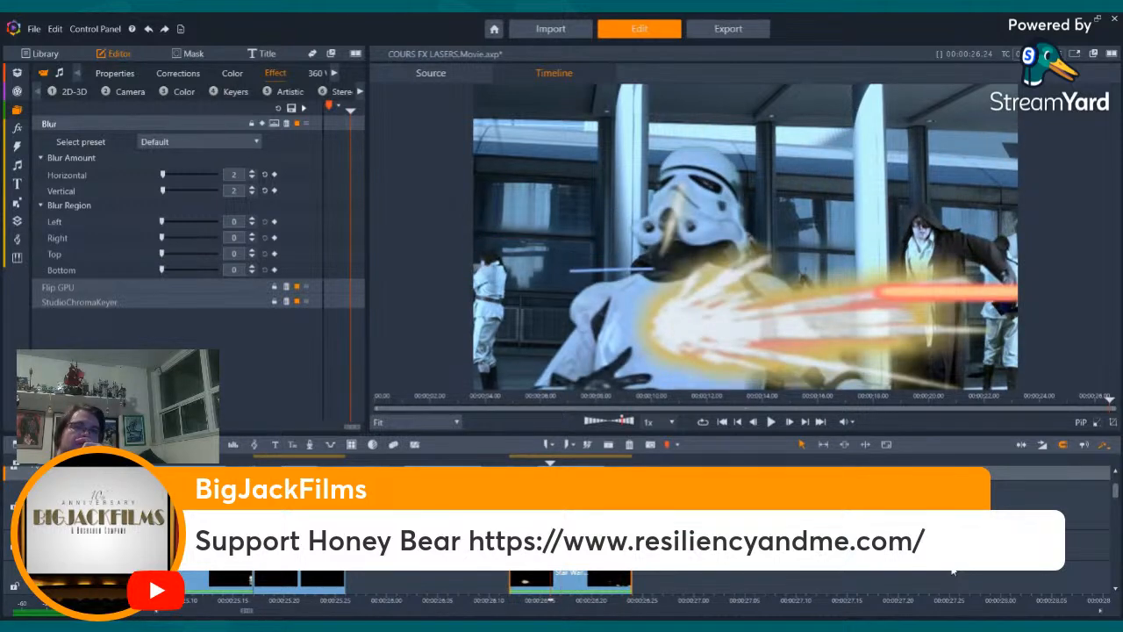
key(Right)
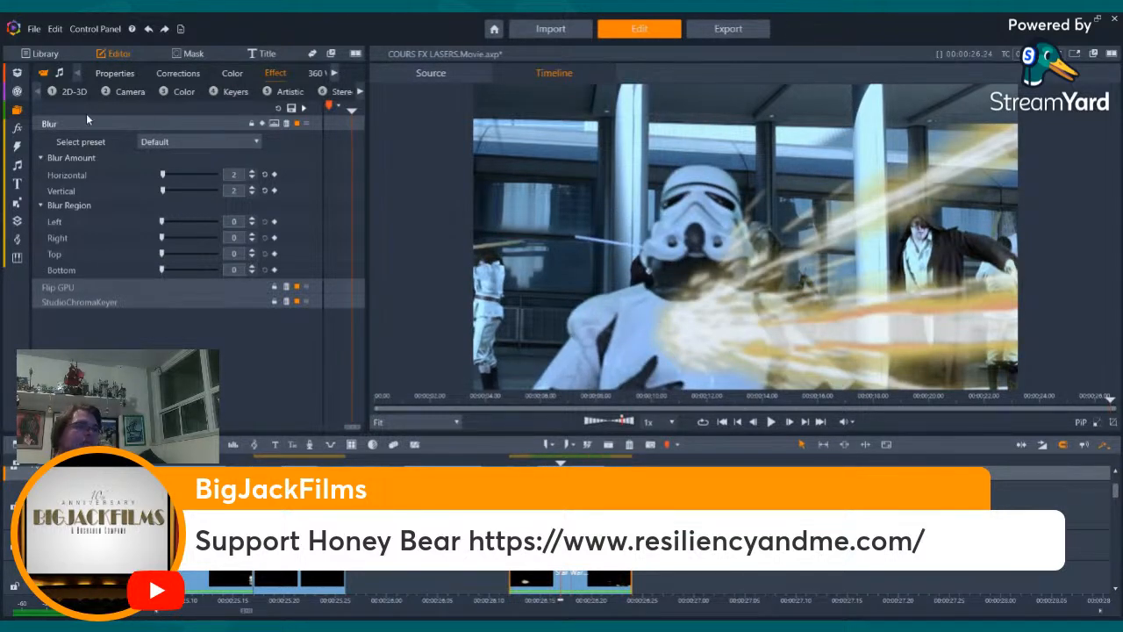
- Apply 2D Editor Advanced to the spark burst with position 0, size 100 and a rotation of -20
click(130, 88)
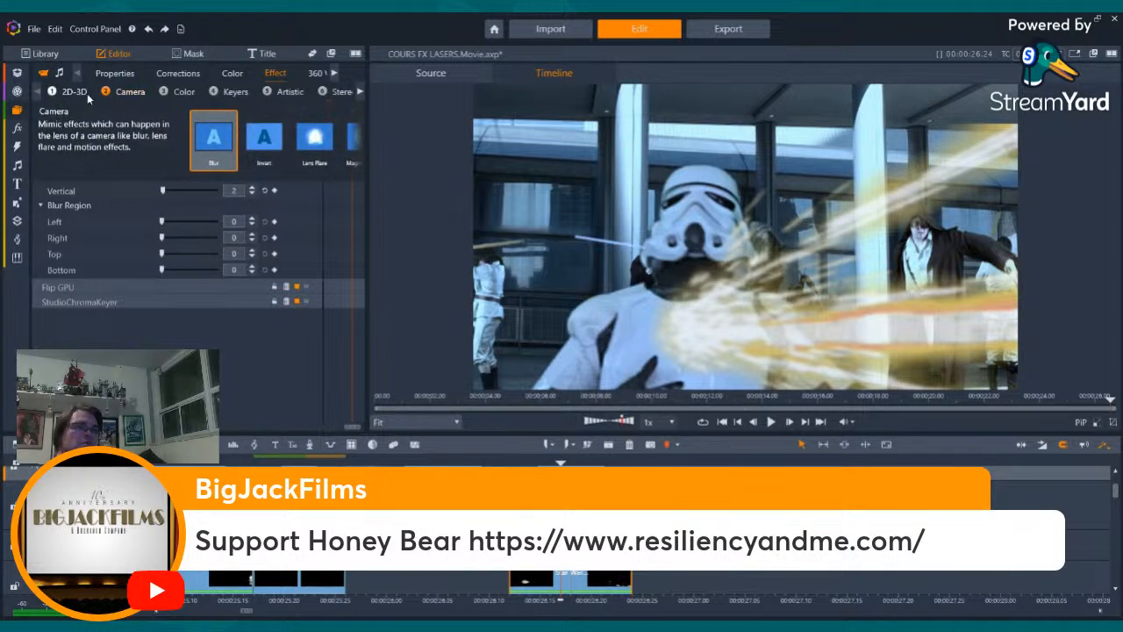
click(88, 93)
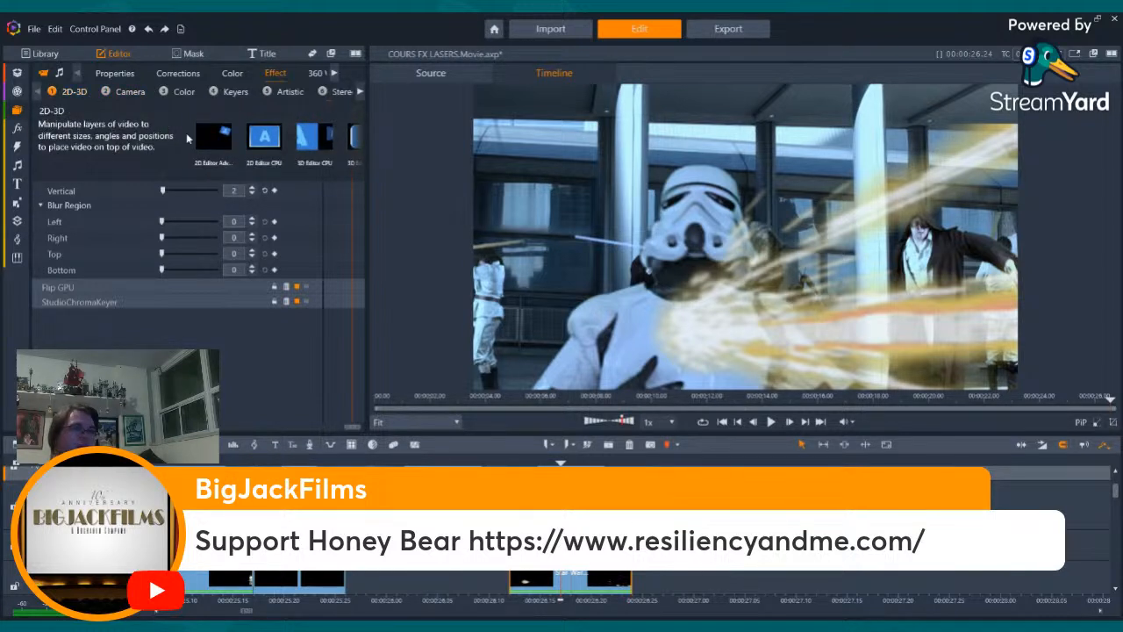
click(215, 134)
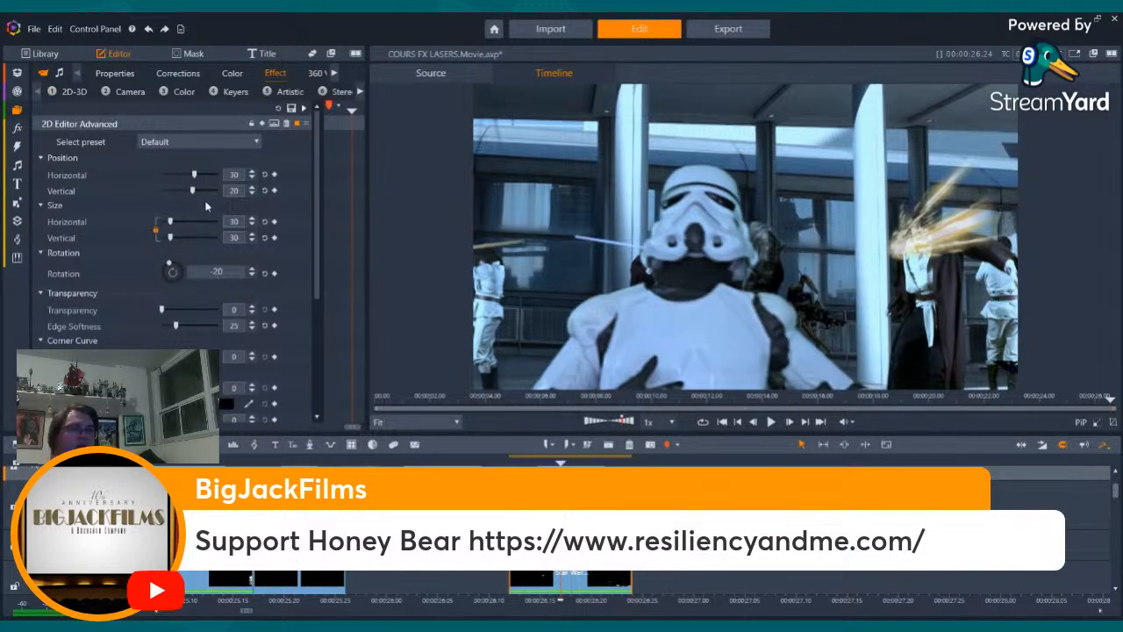
click(266, 238)
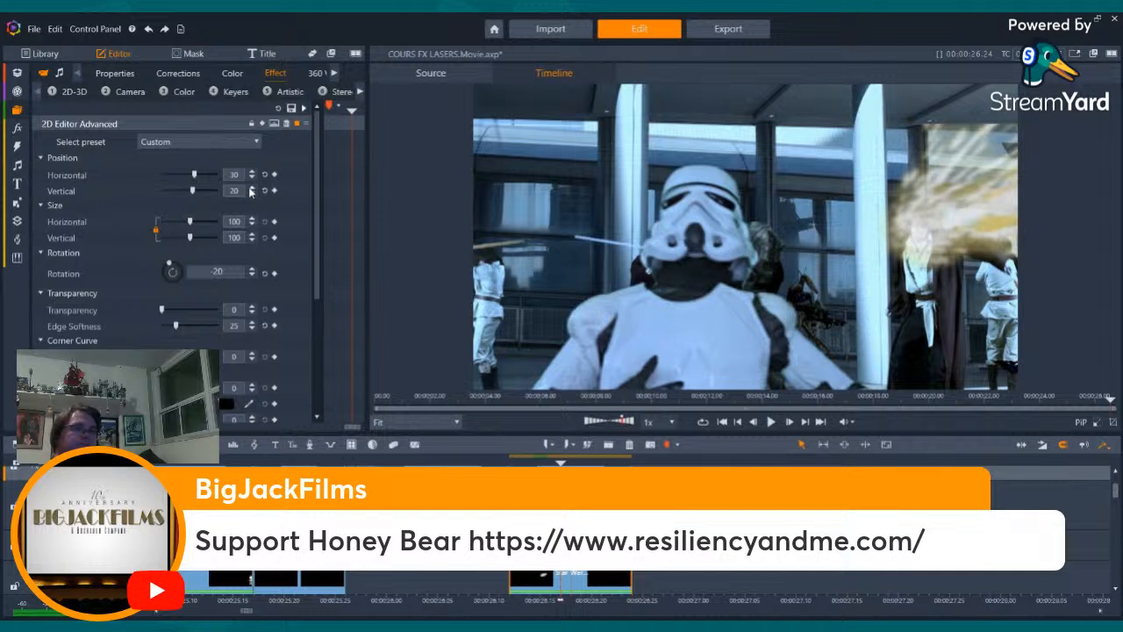
click(265, 190)
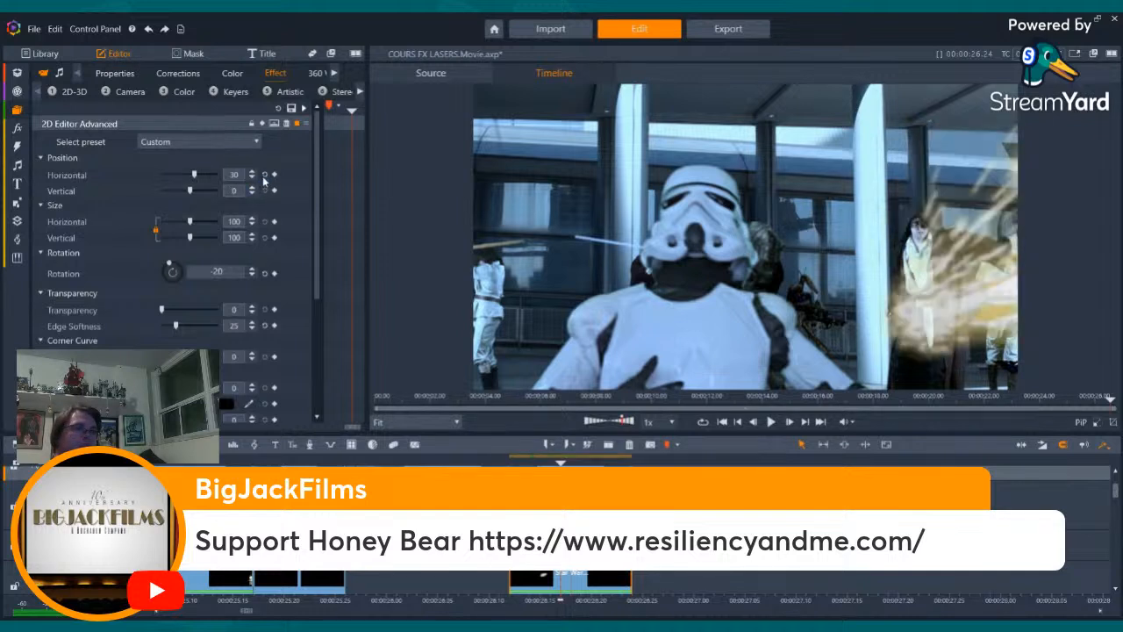
click(265, 174)
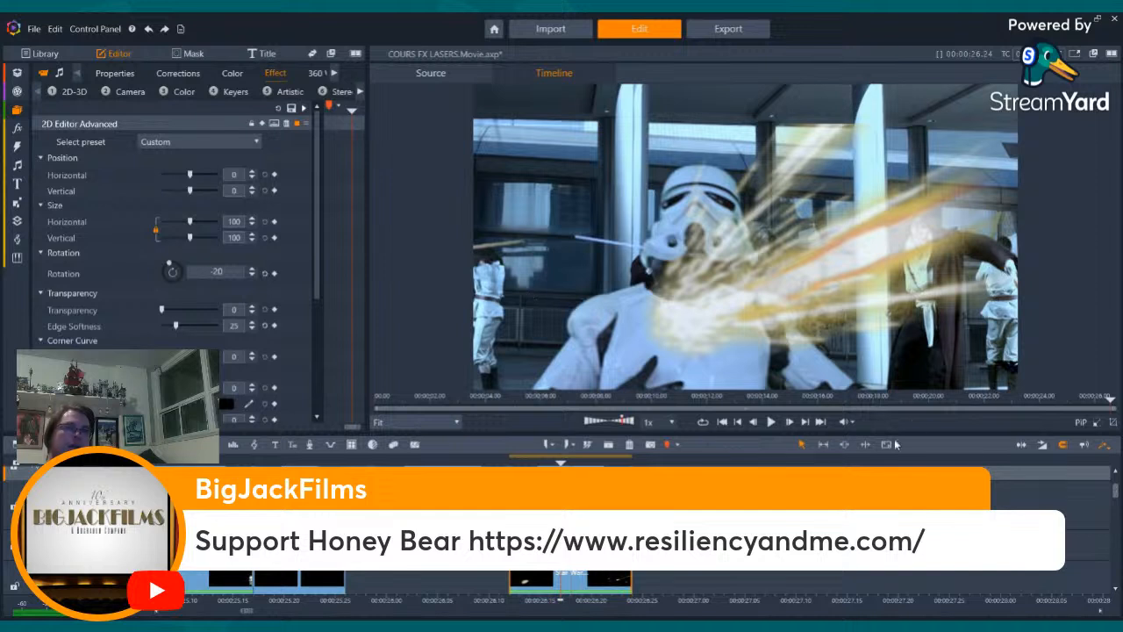
- Try placing Blur above 2D Editor Advanced in the spark burst's effect order
key(Right)
key(Right)
key(Right)
key(Right)
key(Right)
key(Right)
key(Right)
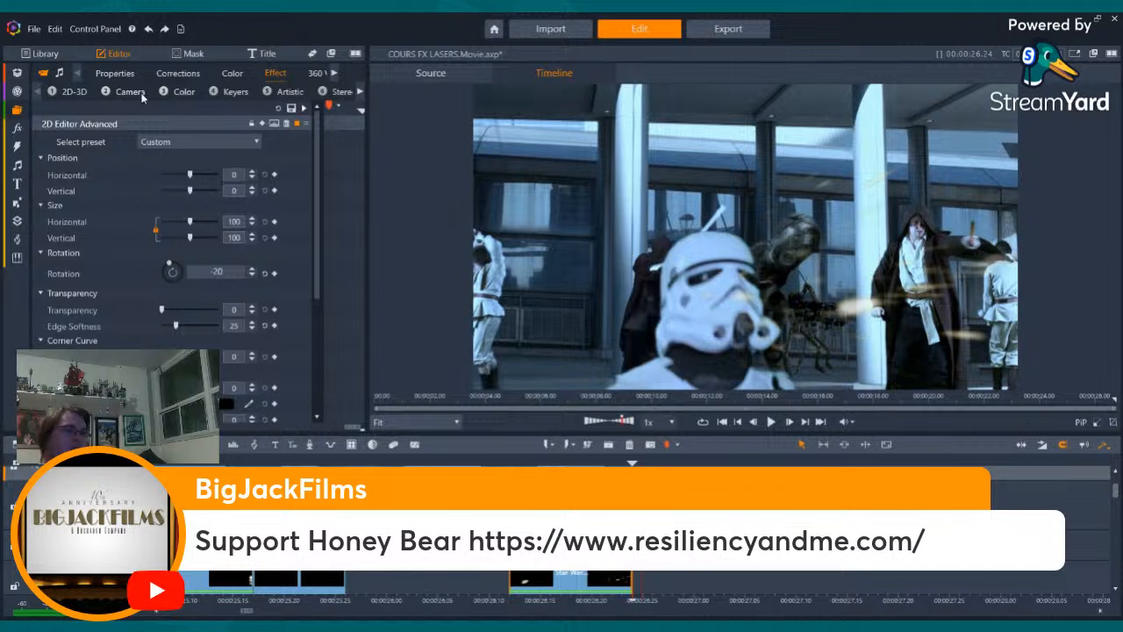
click(140, 122)
drag(134, 142, 136, 117)
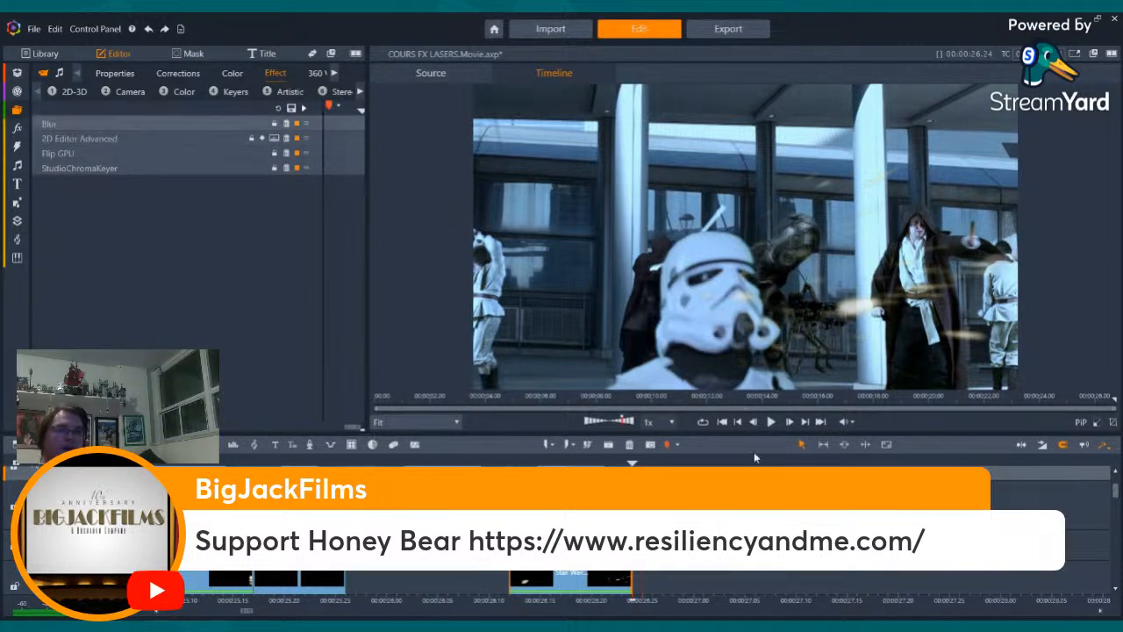
- Examine the rotated spark burst frame by frame with the Blur effect placed first
key(Left)
key(Left)
key(Left)
key(Left)
key(Left)
key(Left)
key(Left)
key(Left)
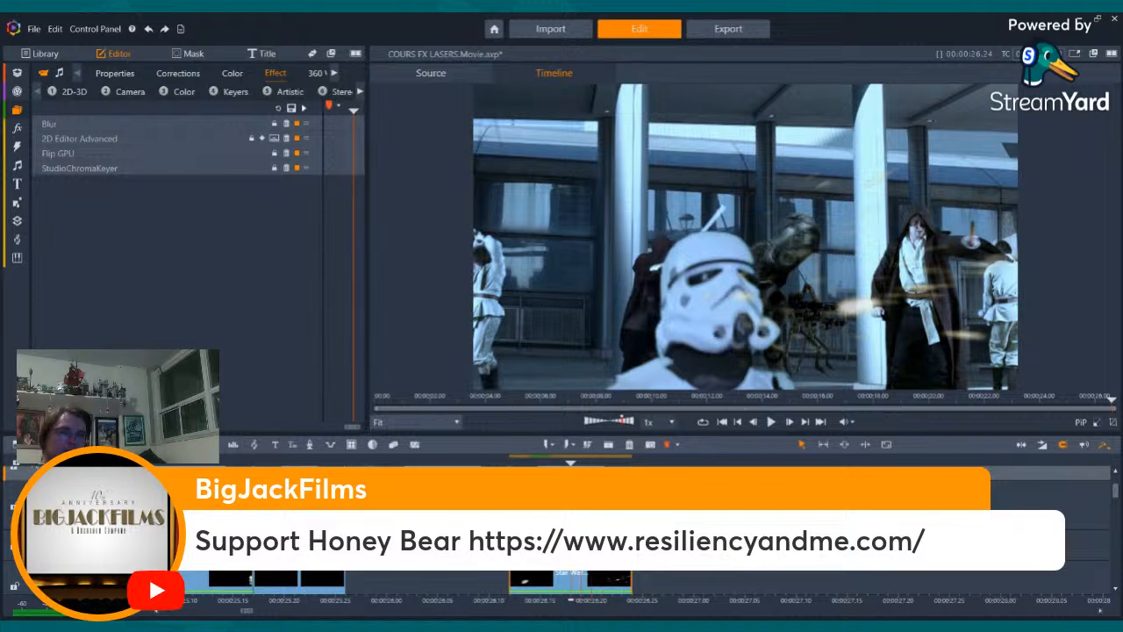
key(Right)
key(Right)
key(Right)
key(Right)
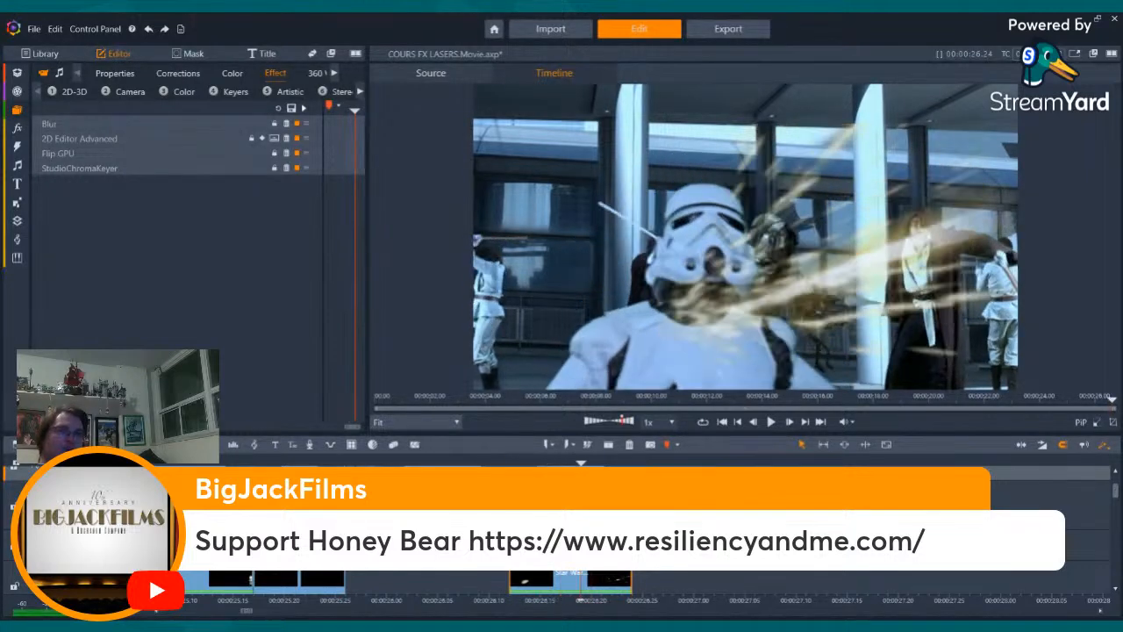
key(Left)
key(Left)
key(Left)
key(Right)
key(Right)
key(Right)
key(Right)
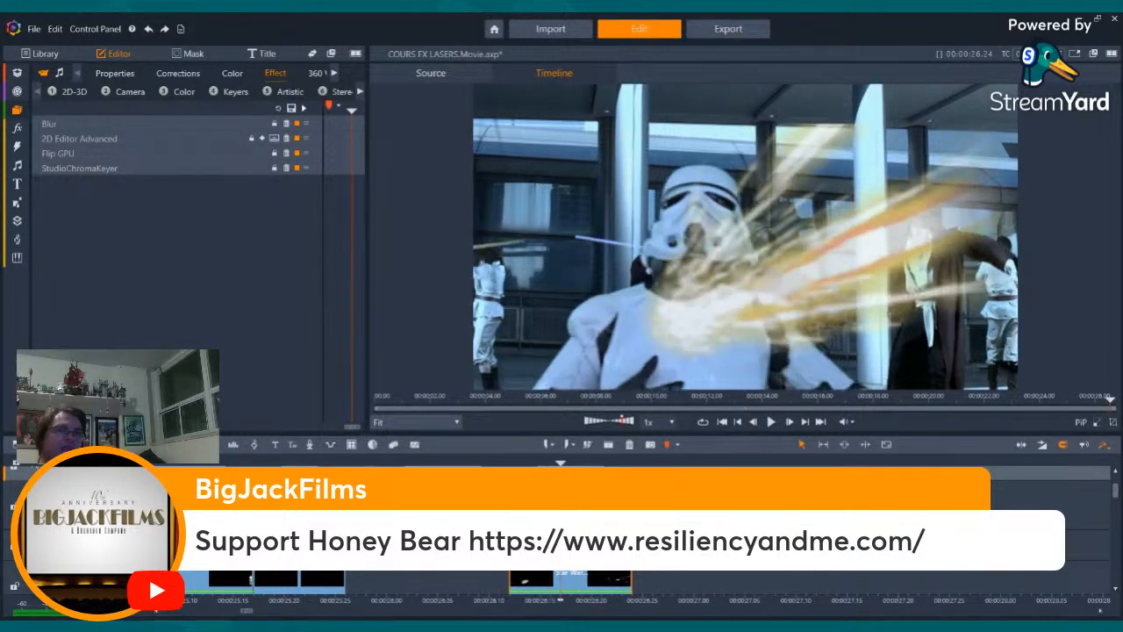
- Undo the reordering of the Blur and 2D Editor Advanced effects
key(Left)
key(Left)
key(Left)
key(Right)
key(Right)
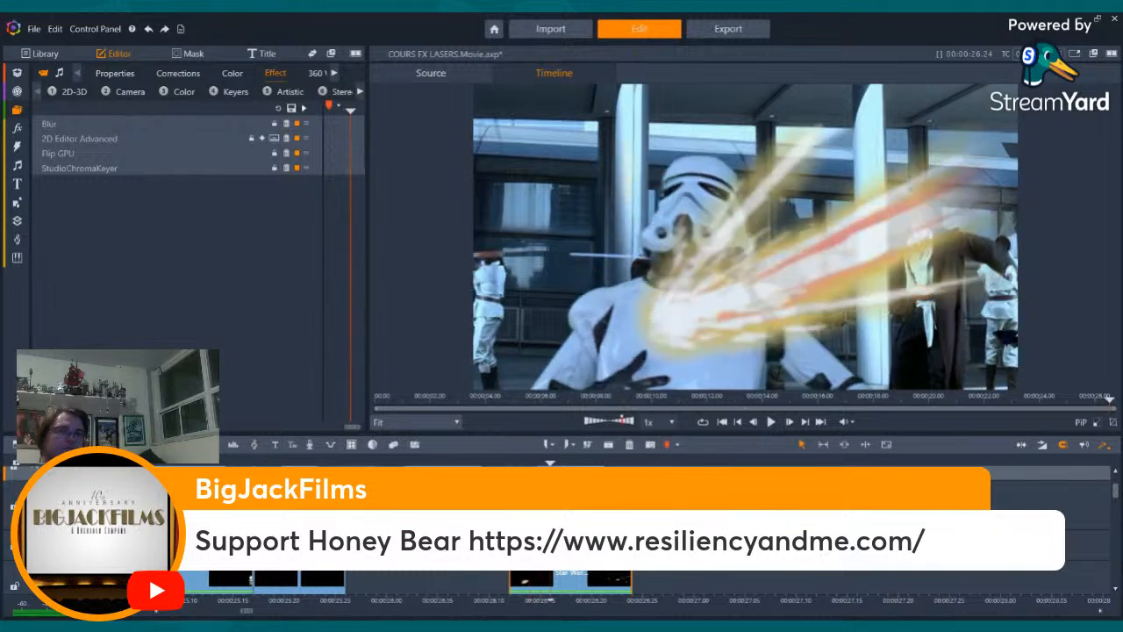
key(Left)
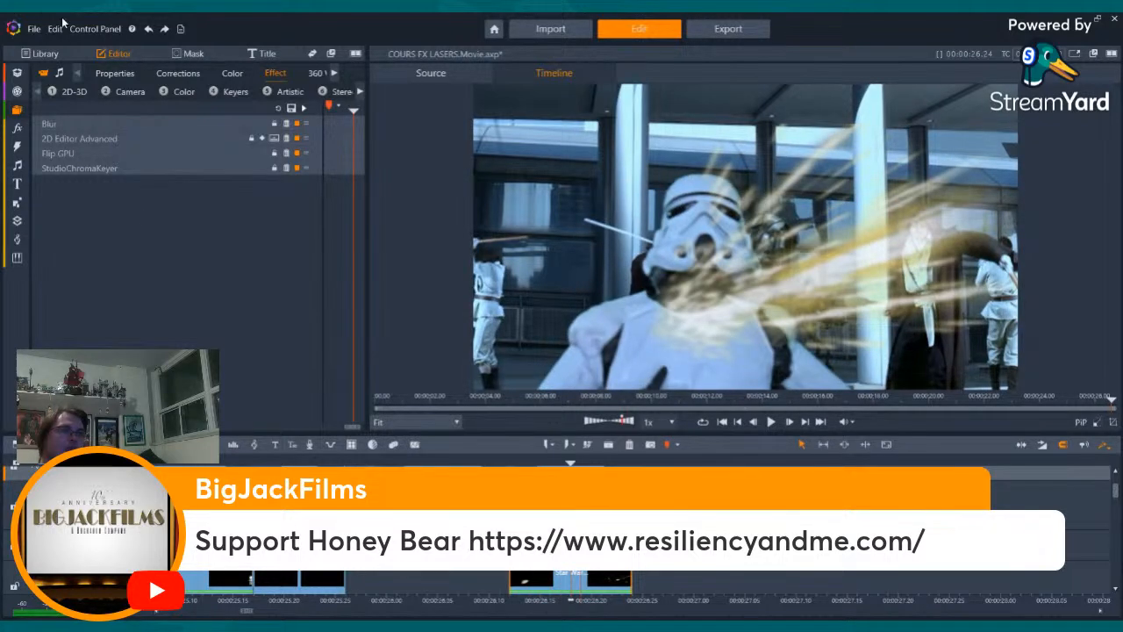
click(148, 31)
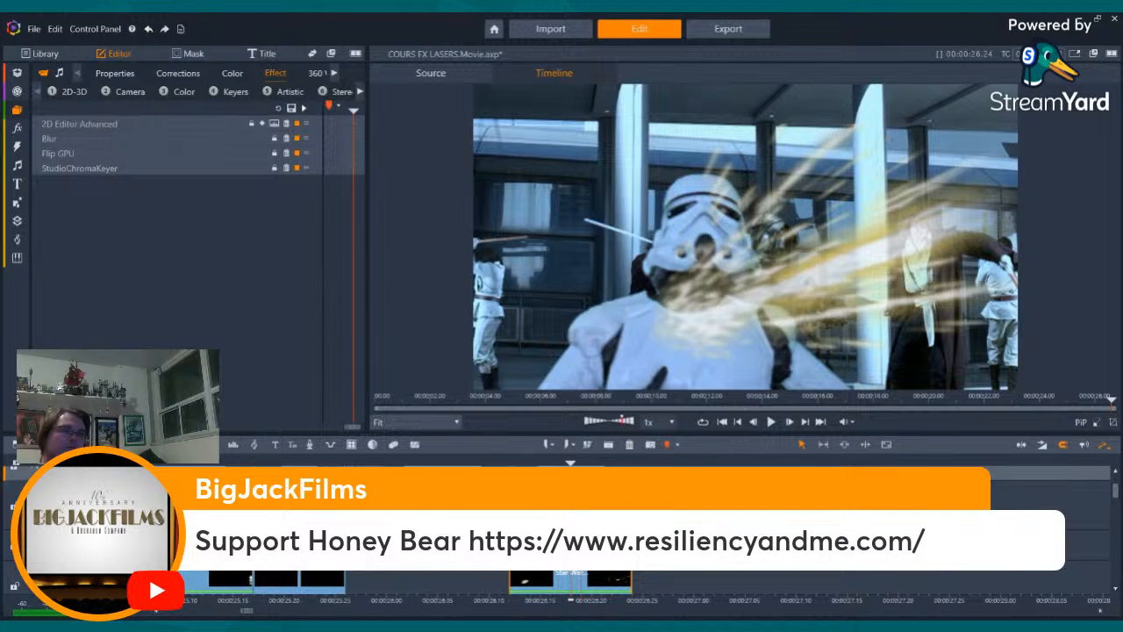
- Review the rotated, blurred spark burst back and forth around the stormtrooper's impact
key(Right)
key(Right)
key(Right)
key(Left)
key(Left)
key(Left)
key(Left)
key(Left)
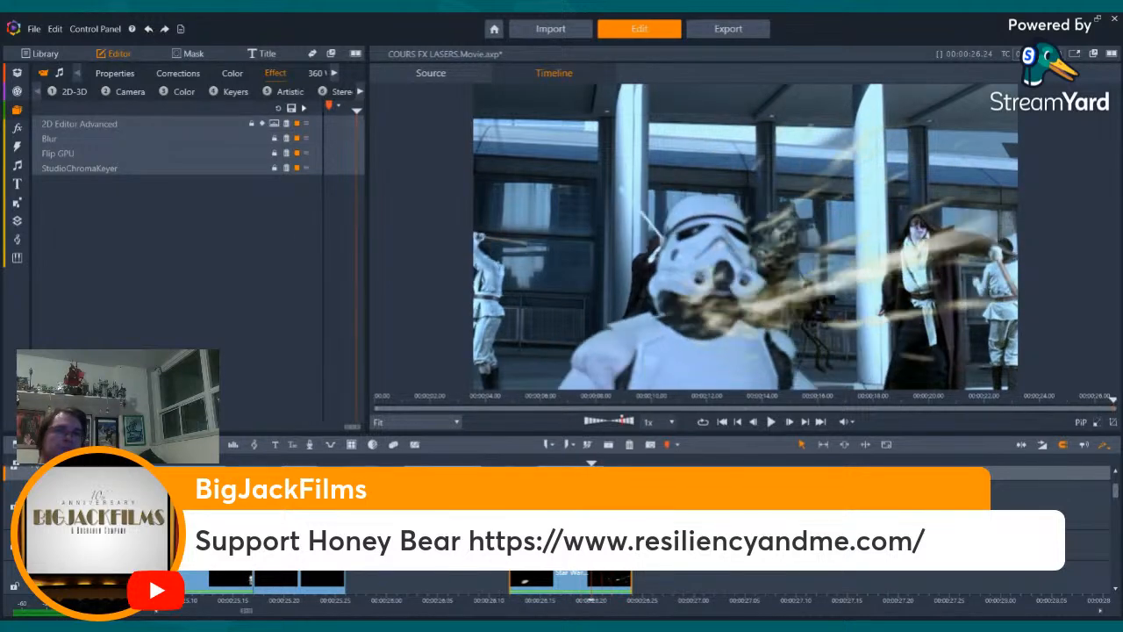
key(Left)
key(Left)
key(Left)
key(Left)
key(Left)
key(Left)
key(Left)
key(Right)
key(Right)
key(Right)
key(Right)
key(Right)
key(Right)
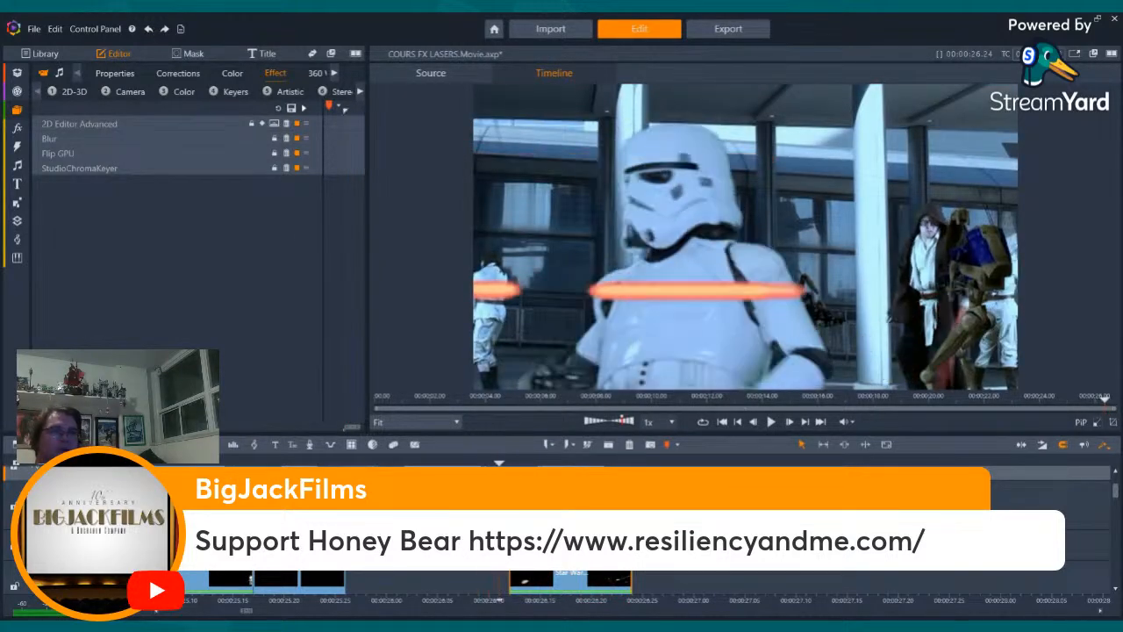
key(Left)
key(Left)
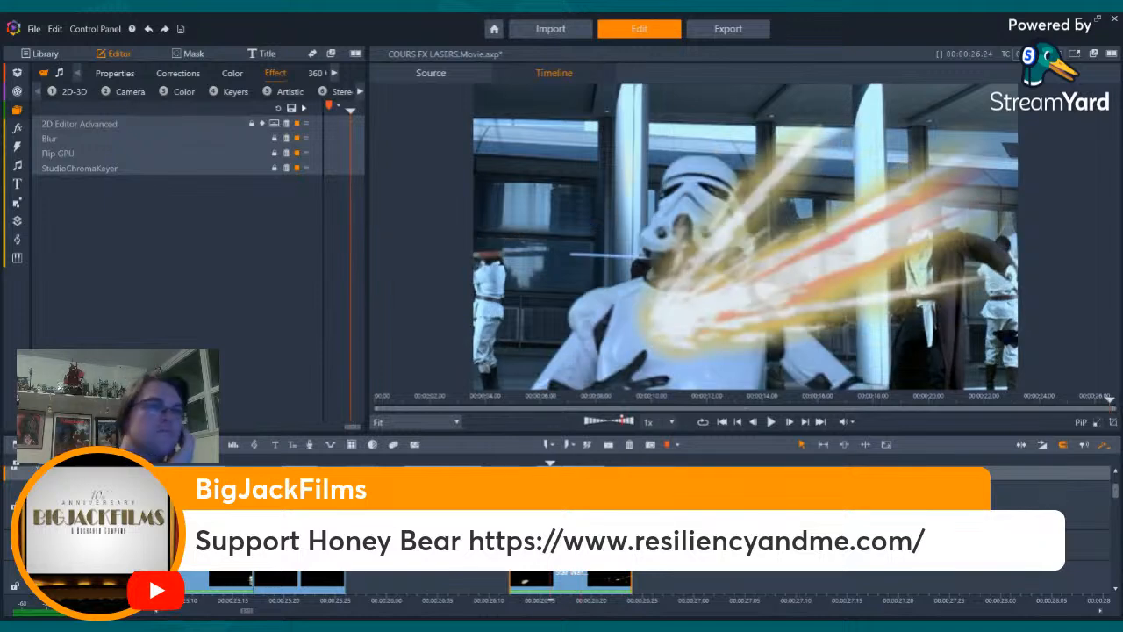
- Review the shot frame by frame from the lightsaber deflection to the laser flash on the stormtrooper
key(Left)
key(Left)
key(Left)
key(Left)
key(Left)
key(Left)
key(Left)
key(Left)
key(Left)
key(Left)
key(Left)
key(Left)
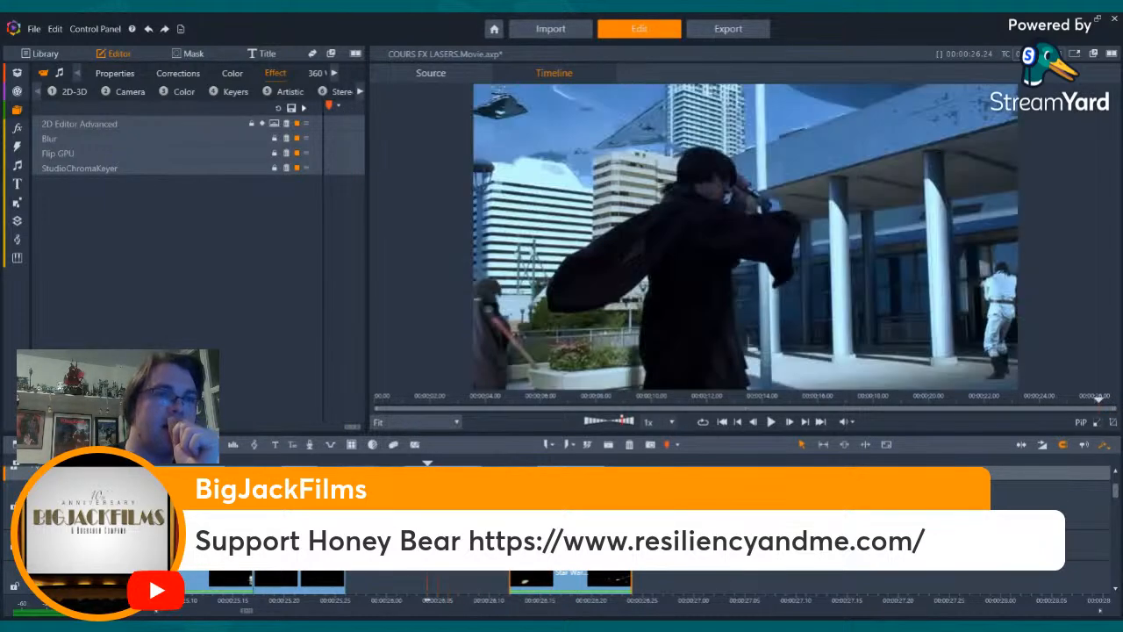
key(Right)
key(Right)
key(Right)
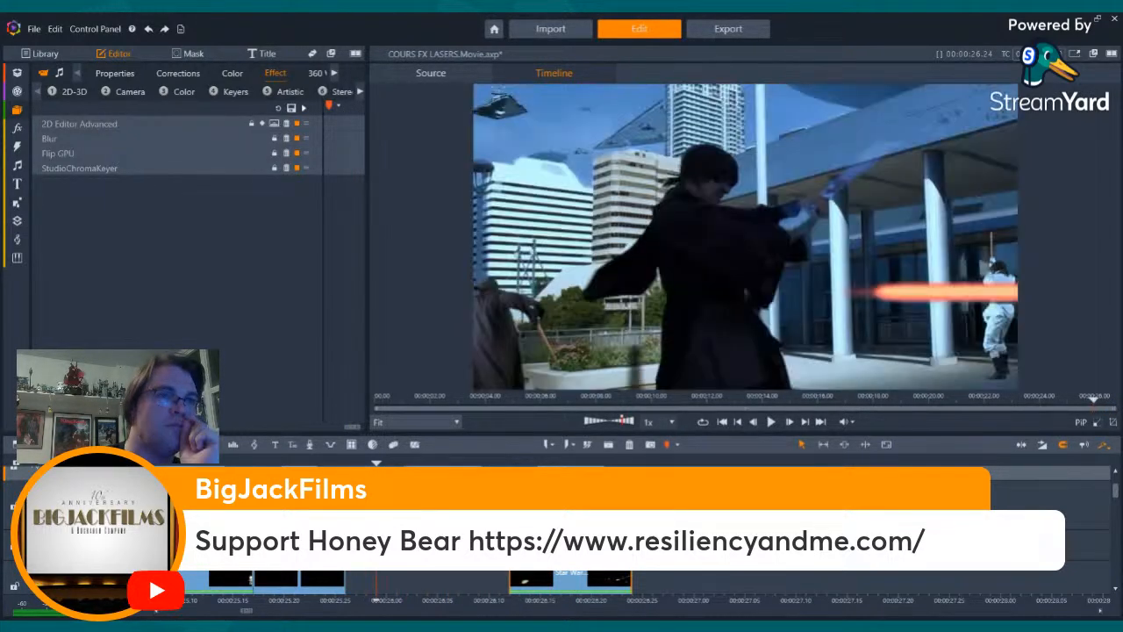
key(Right)
key(Right)
key(Right)
key(Right)
key(Right)
key(Right)
key(Right)
key(Right)
key(Right)
key(Right)
key(Right)
key(Right)
key(Right)
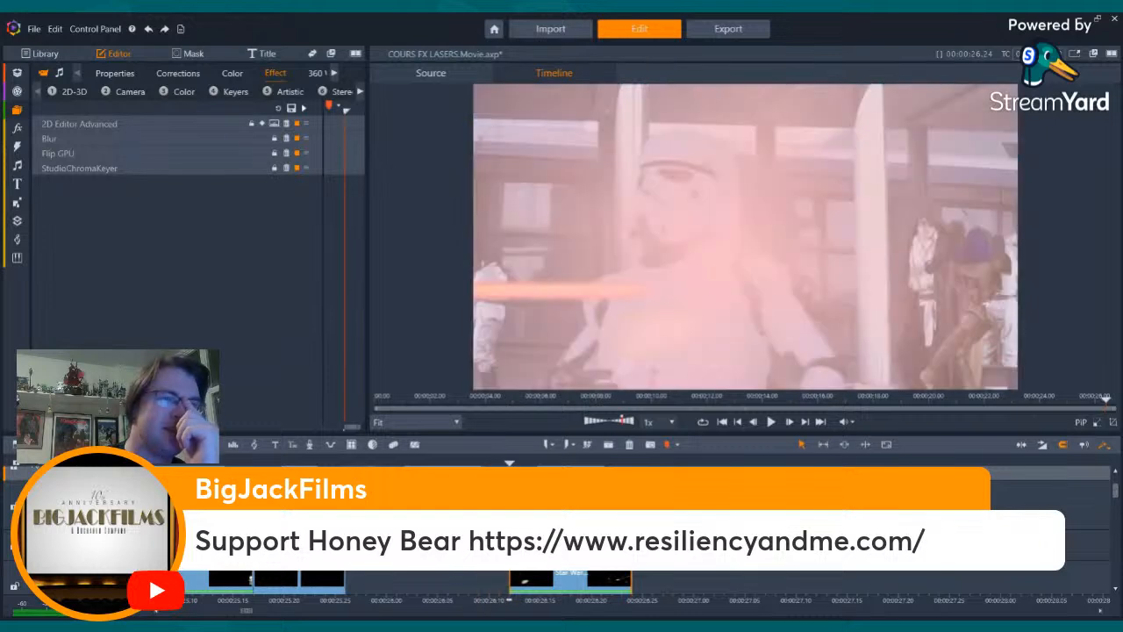
- Review the stormtrooper hit back and forth, frame by frame, around the laser flash and the spark burst
key(Right)
key(Right)
key(Right)
key(Right)
key(Right)
key(Right)
key(Right)
key(Right)
key(Right)
key(Right)
key(Right)
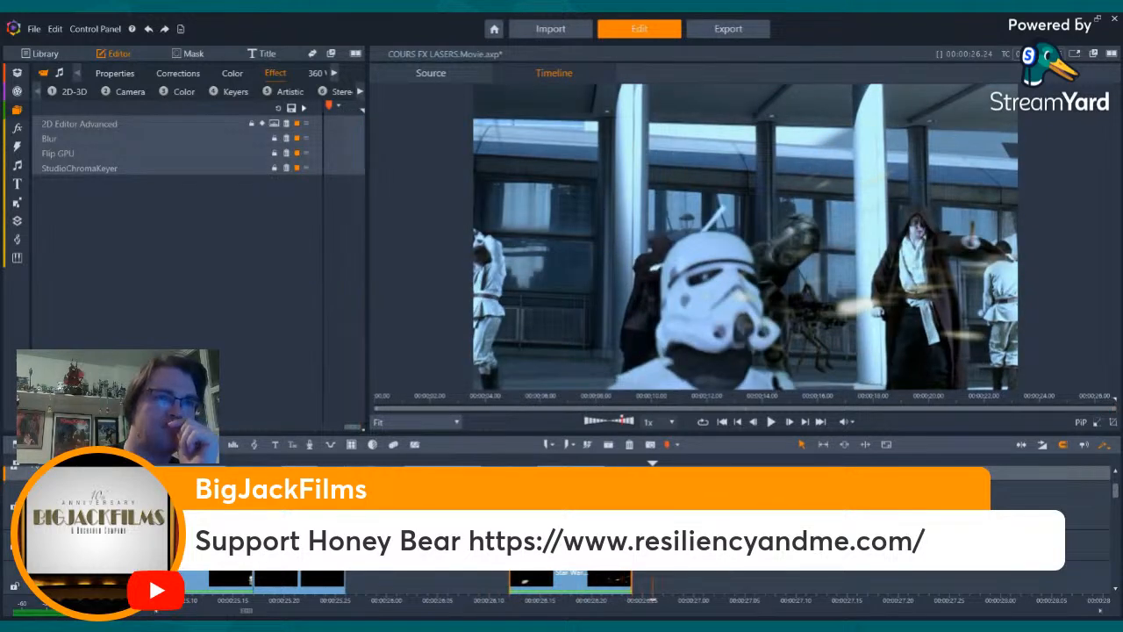
key(Left)
key(Left)
key(Left)
key(Left)
key(Left)
key(Left)
key(Left)
key(Left)
key(Left)
key(Left)
key(Left)
key(Left)
key(Left)
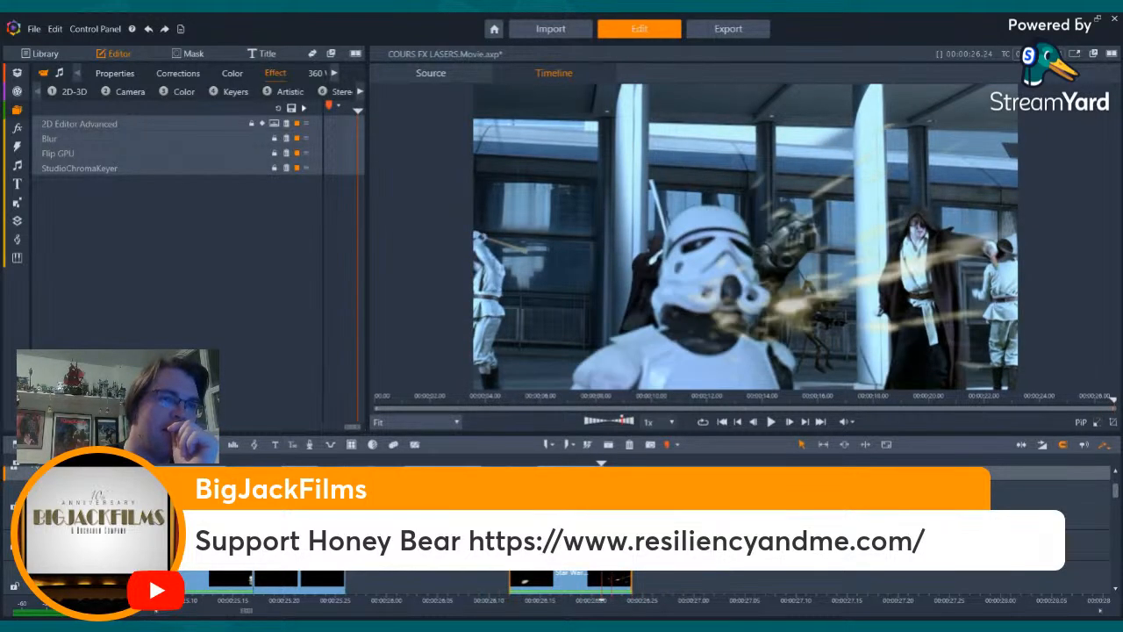
key(Left)
key(Left)
key(Right)
key(Right)
key(Right)
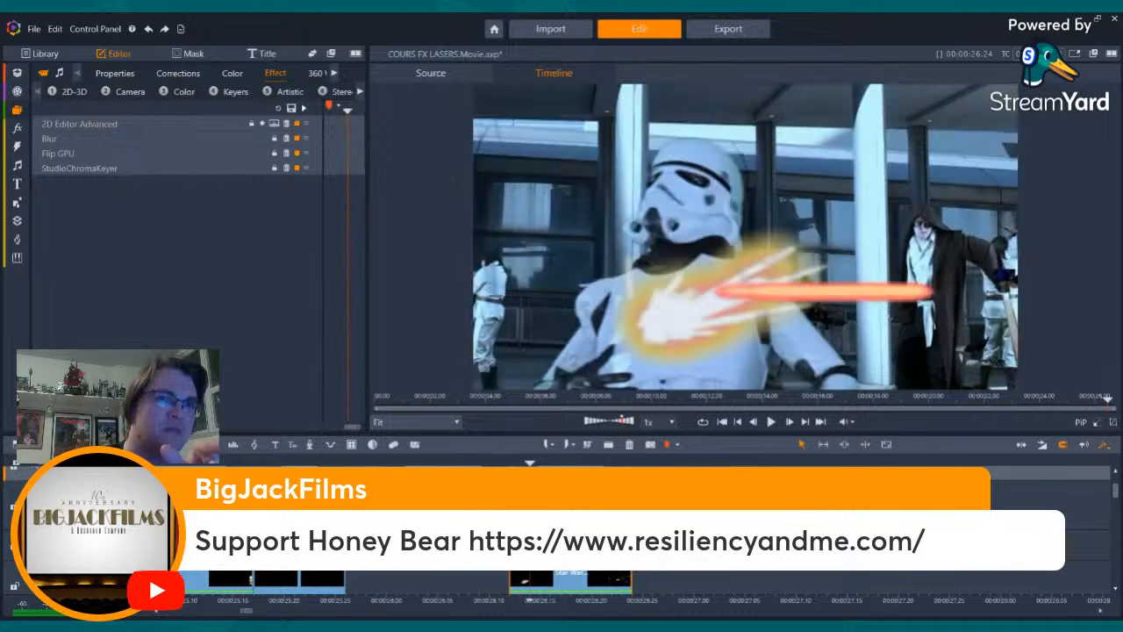
key(Left)
key(Left)
key(Left)
key(Left)
key(Right)
key(Right)
key(Right)
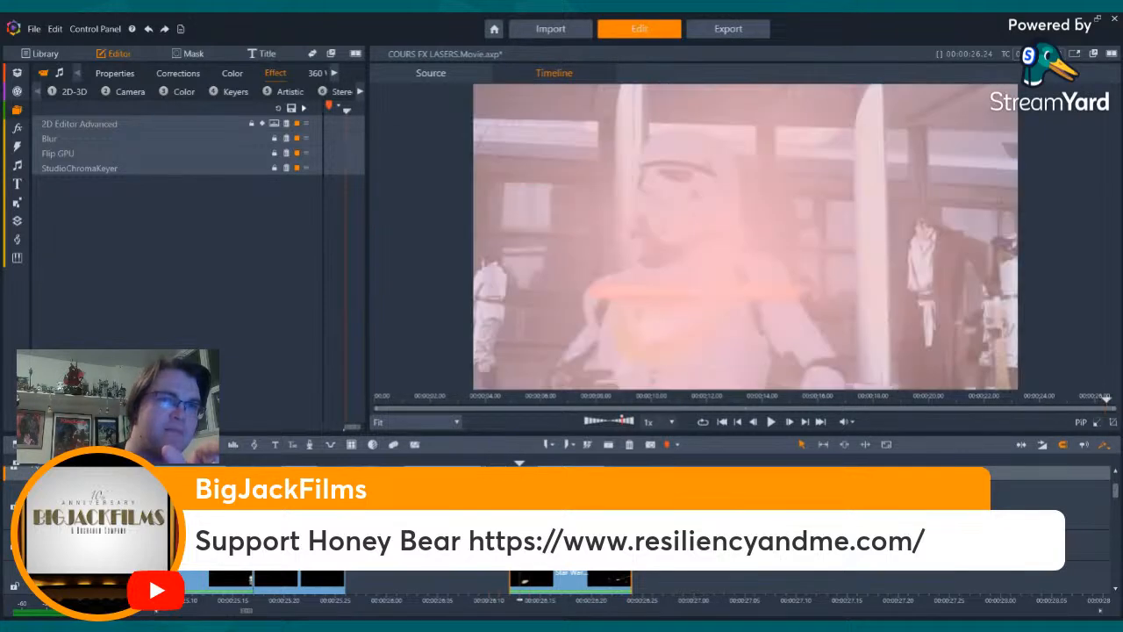
- Look through the lazers folder, previewing the Laser _ Green Screen, Huge laser effect, GREEN SCREEN LASERS, laser cannon and Blue Blaster Fire clips
drag(1116, 496, 1118, 524)
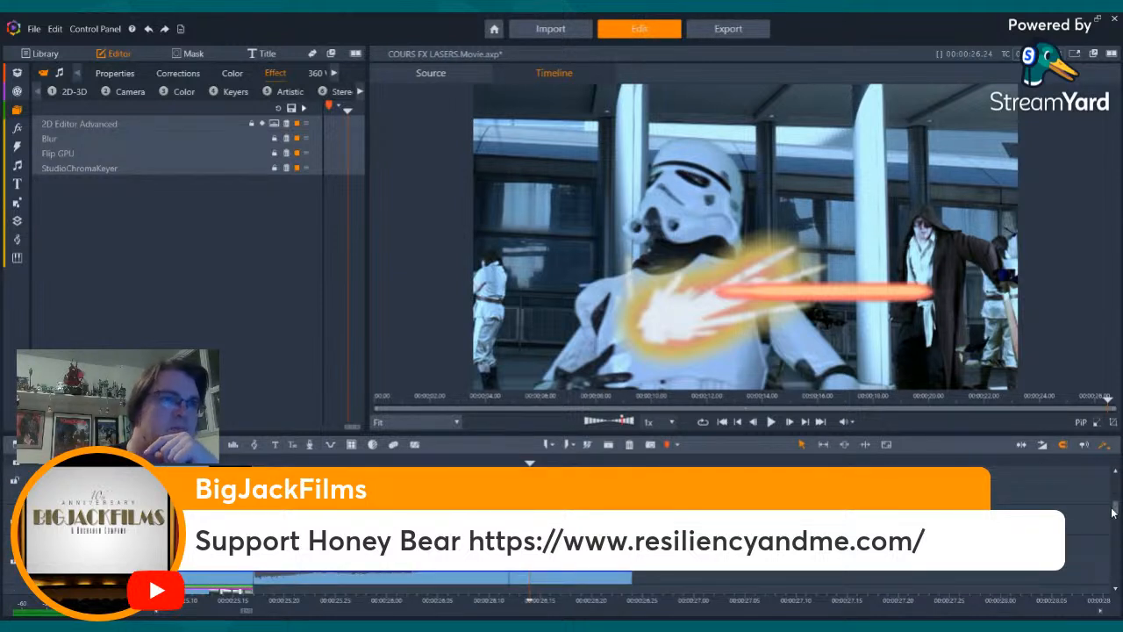
click(21, 111)
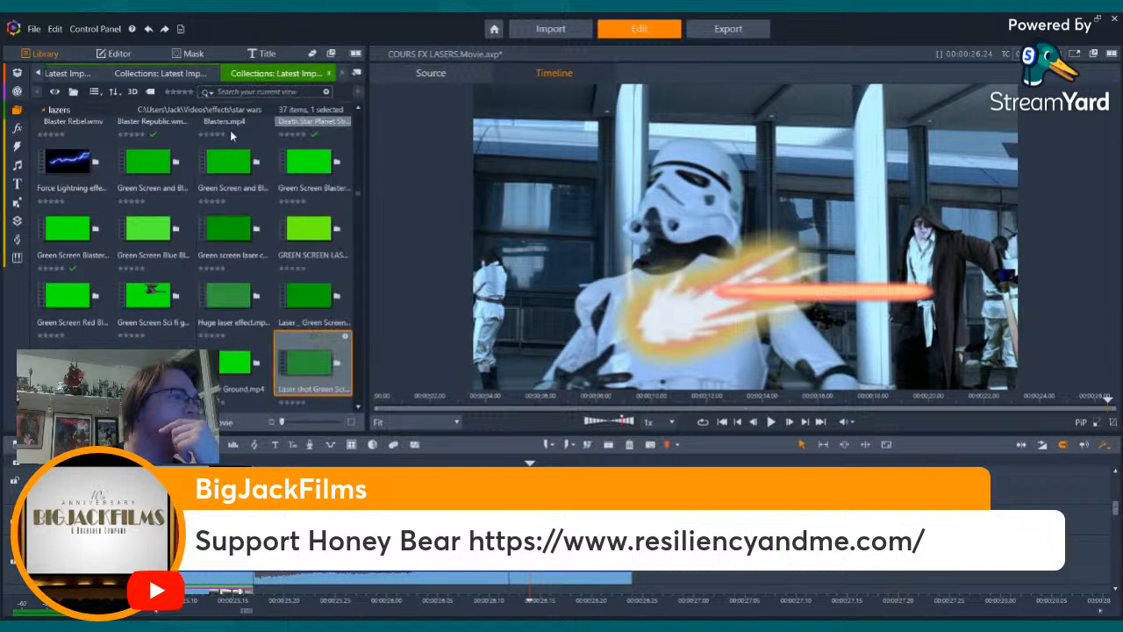
click(309, 299)
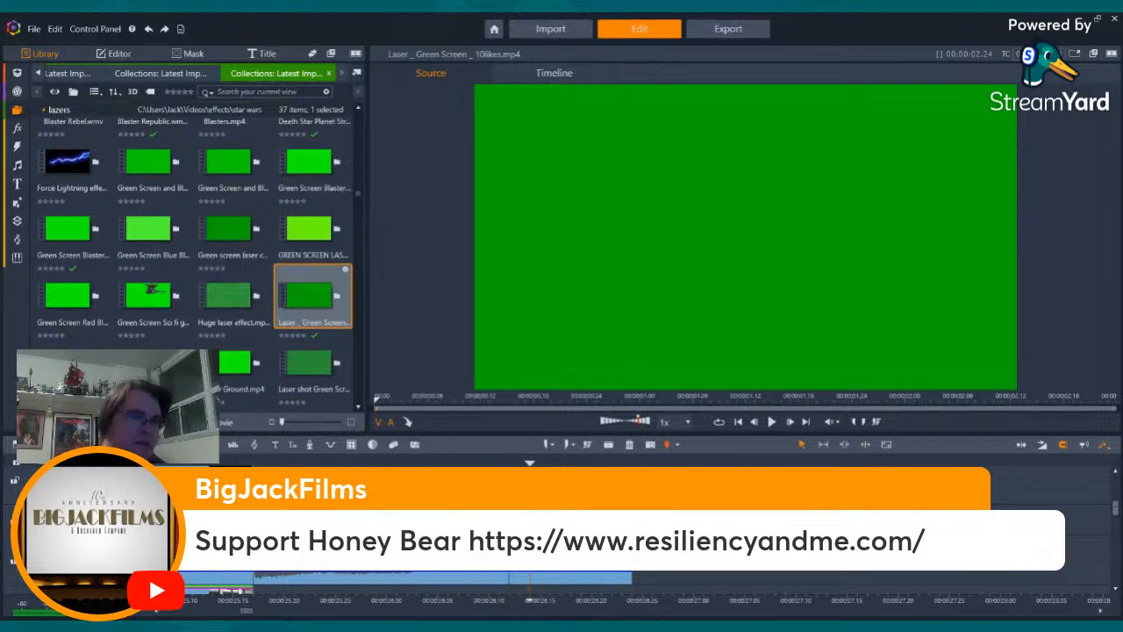
click(769, 571)
key(Left)
key(Left)
key(Left)
key(Left)
key(Left)
key(Left)
key(Left)
key(Left)
key(Left)
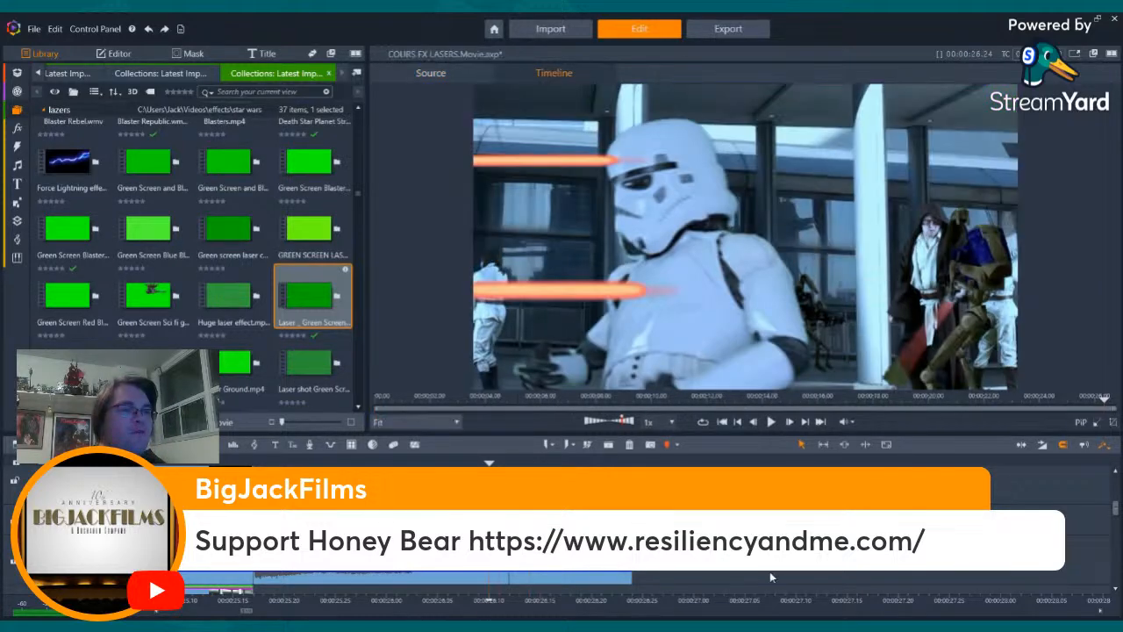
click(307, 299)
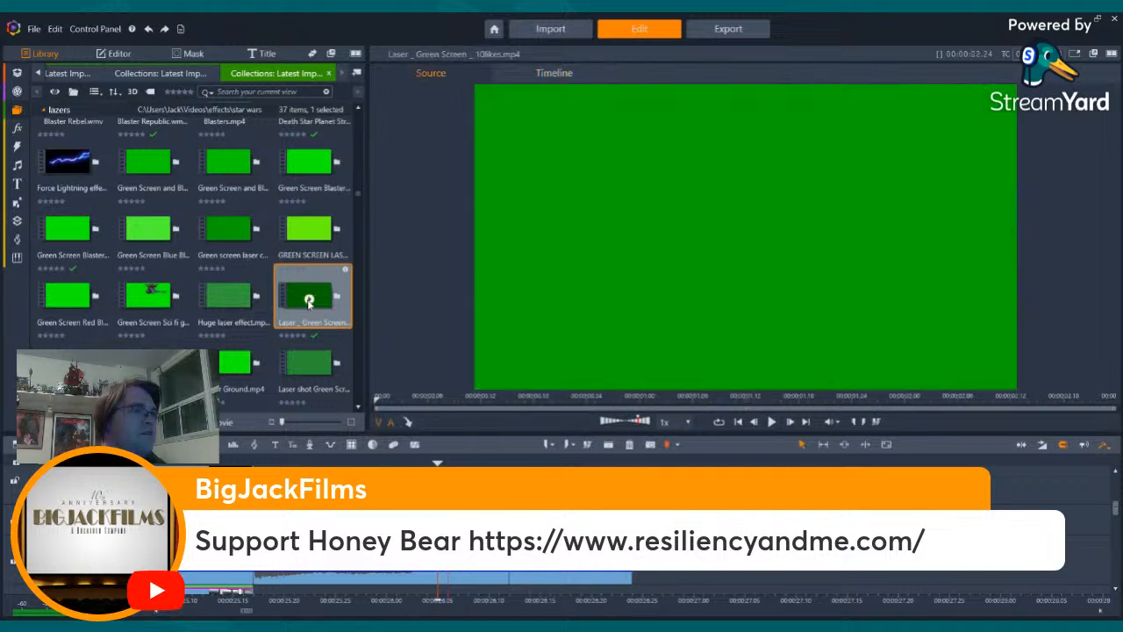
click(231, 308)
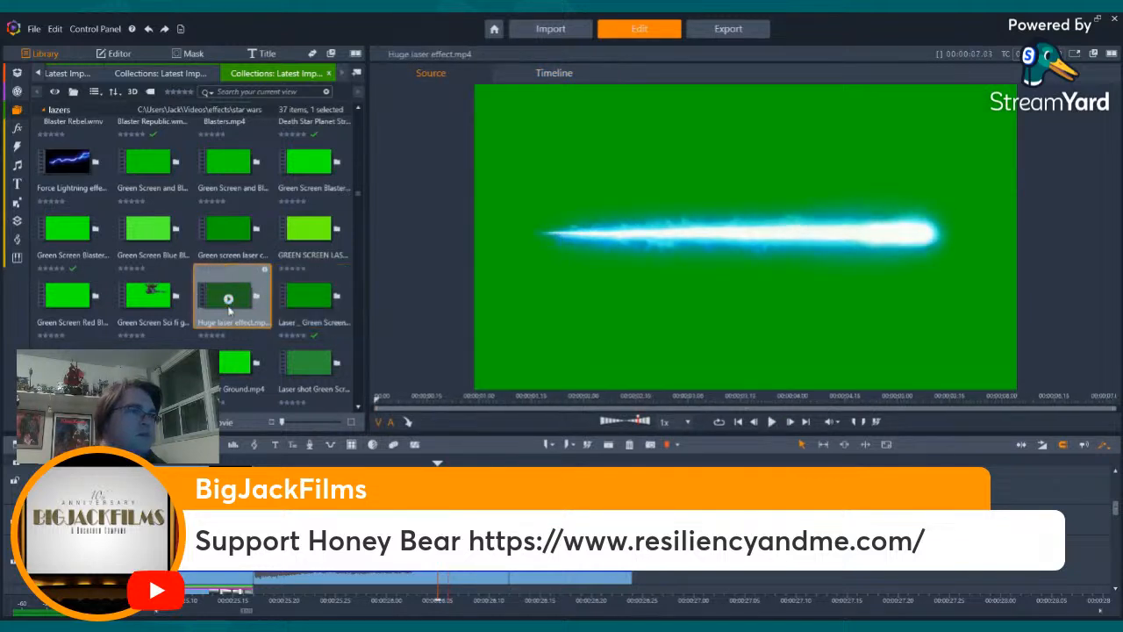
click(310, 231)
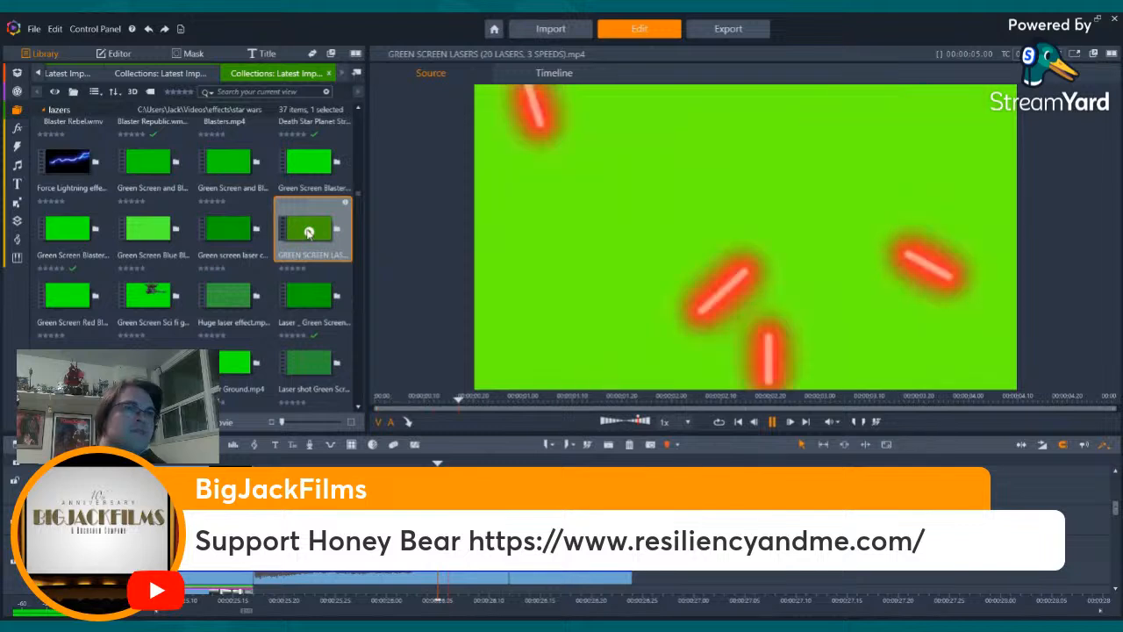
click(228, 233)
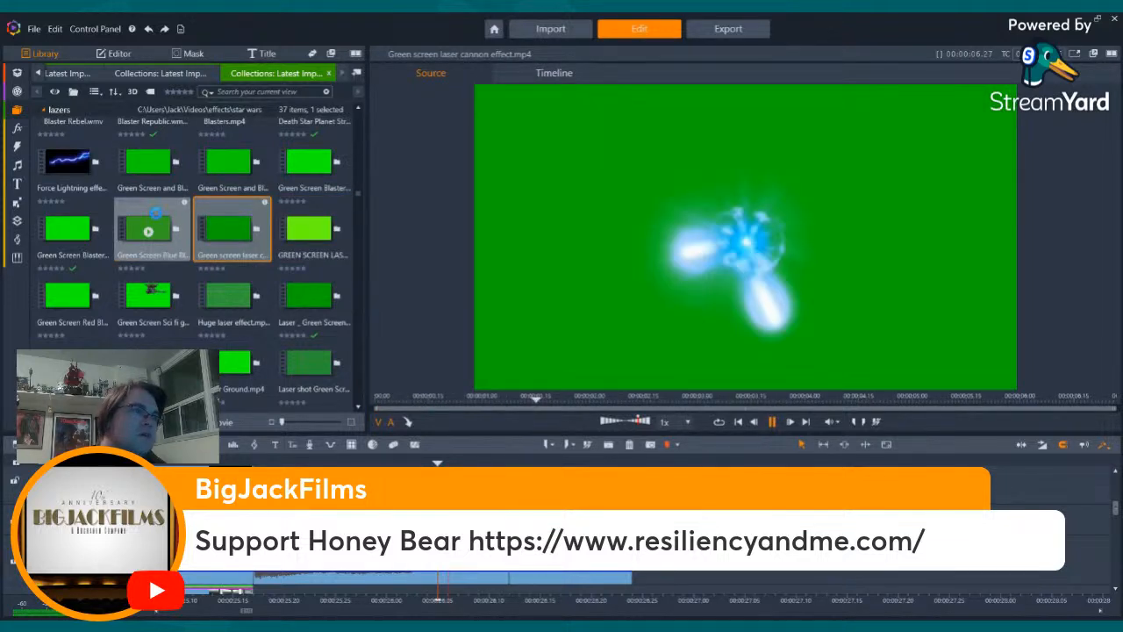
click(149, 228)
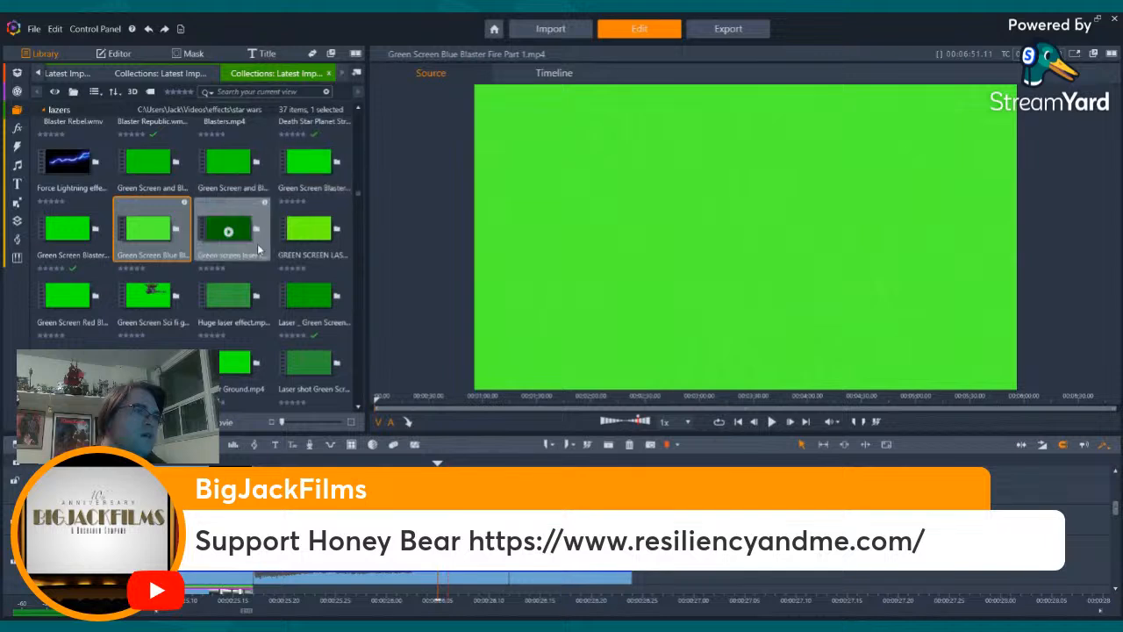
- Preview LASER GREENSCREEN FOOTAGE Red Laser 2 fat random.mp4 and place it on the timeline at the start of the lightsaber shot
scroll(257, 243, down, 3)
click(148, 209)
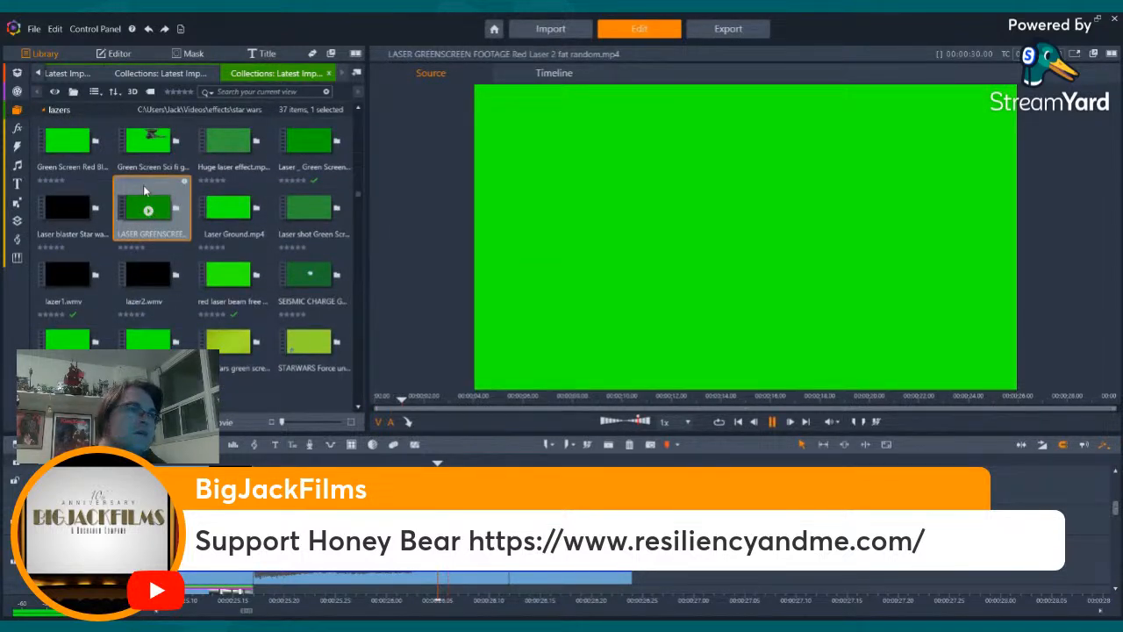
click(773, 423)
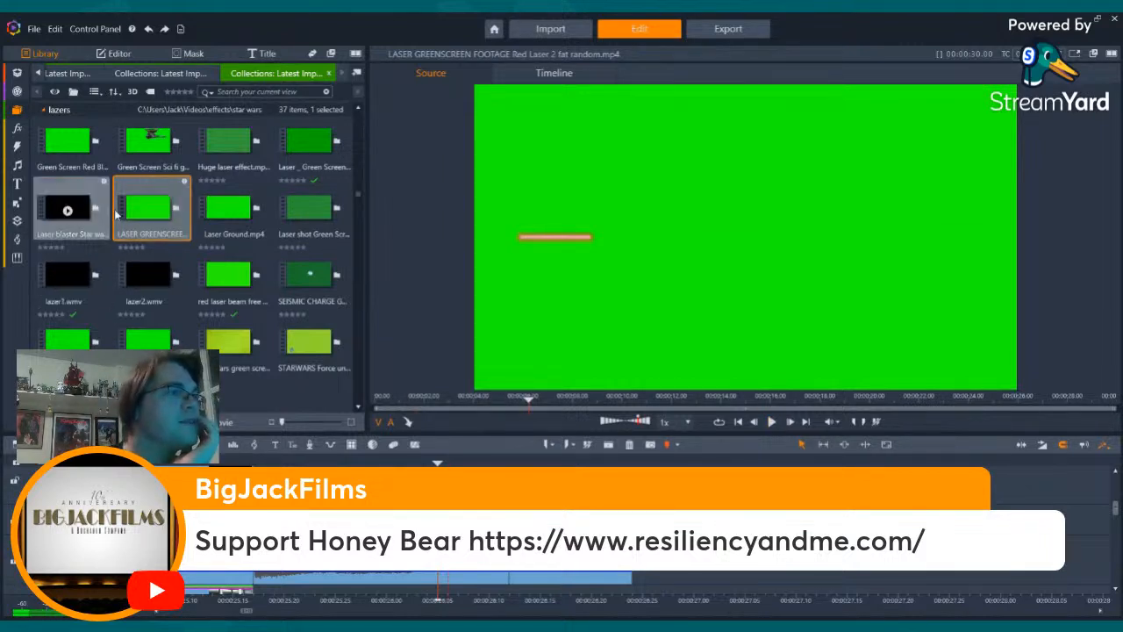
drag(150, 209, 255, 519)
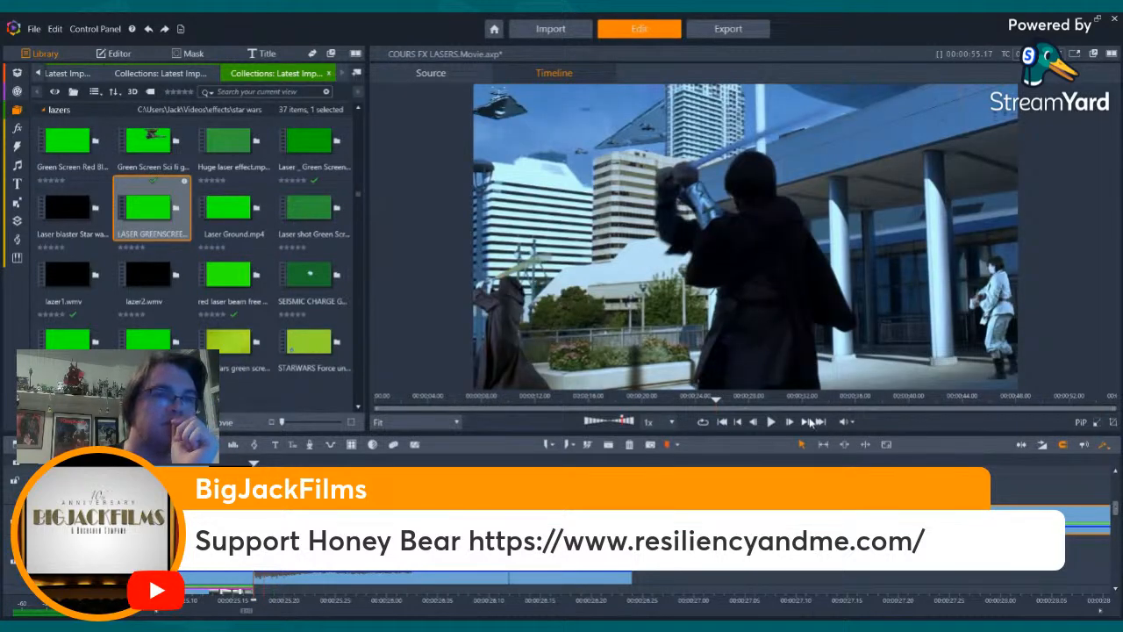
- Cut the red laser clip where the spark burst clip ends and delete the remainder
click(809, 422)
click(809, 422)
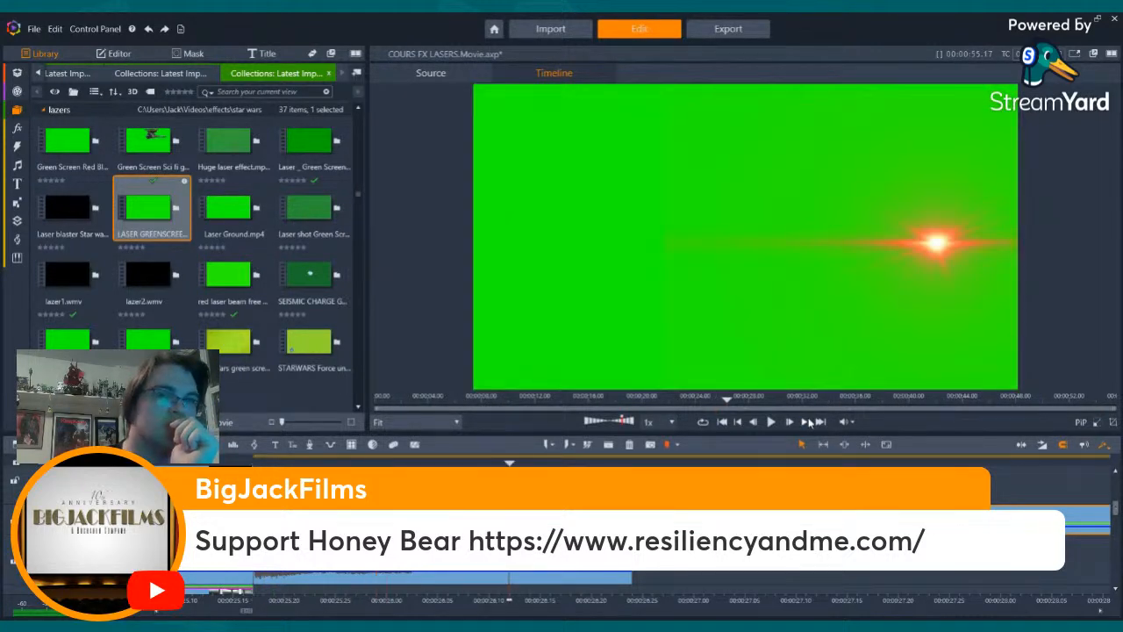
click(808, 422)
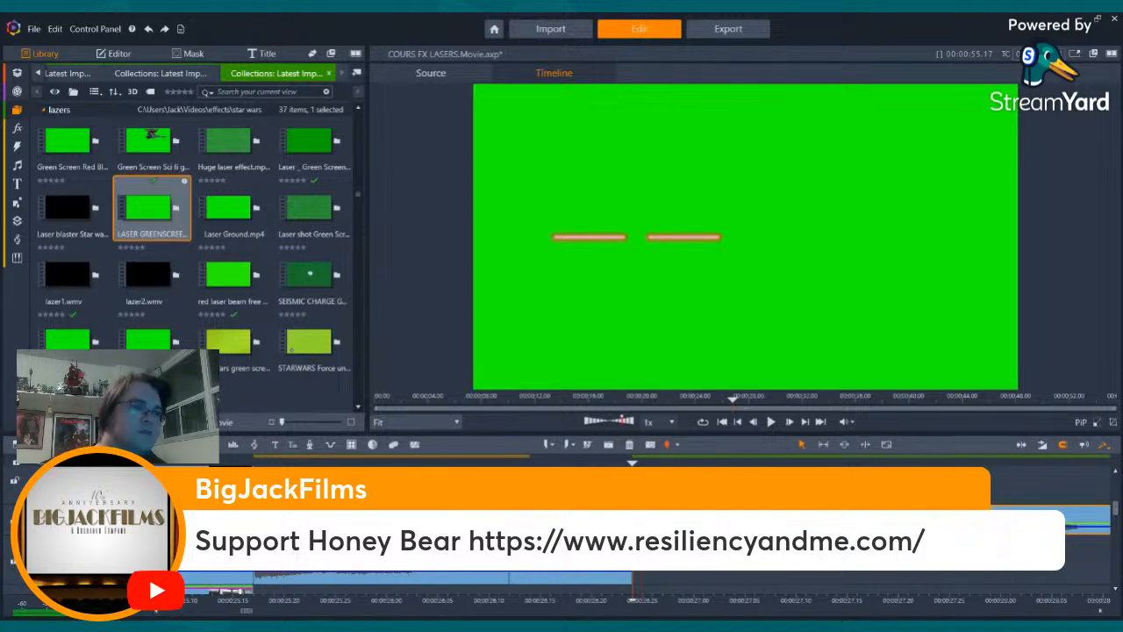
key(Delete)
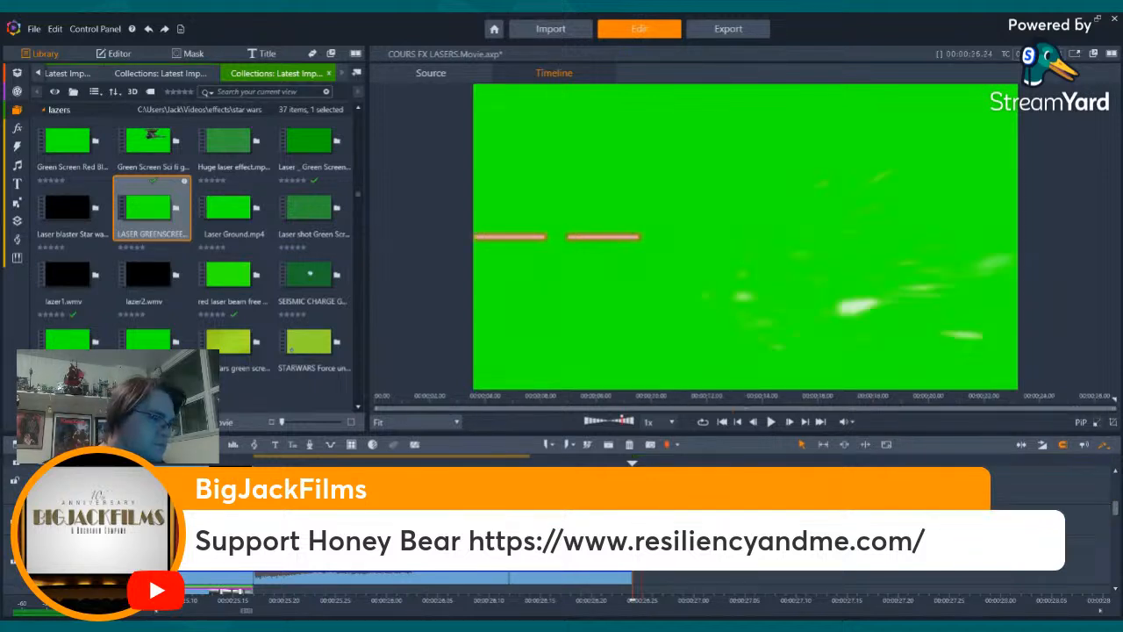
- Add the Flip GPU effect to the red laser clip with its default preset
click(114, 53)
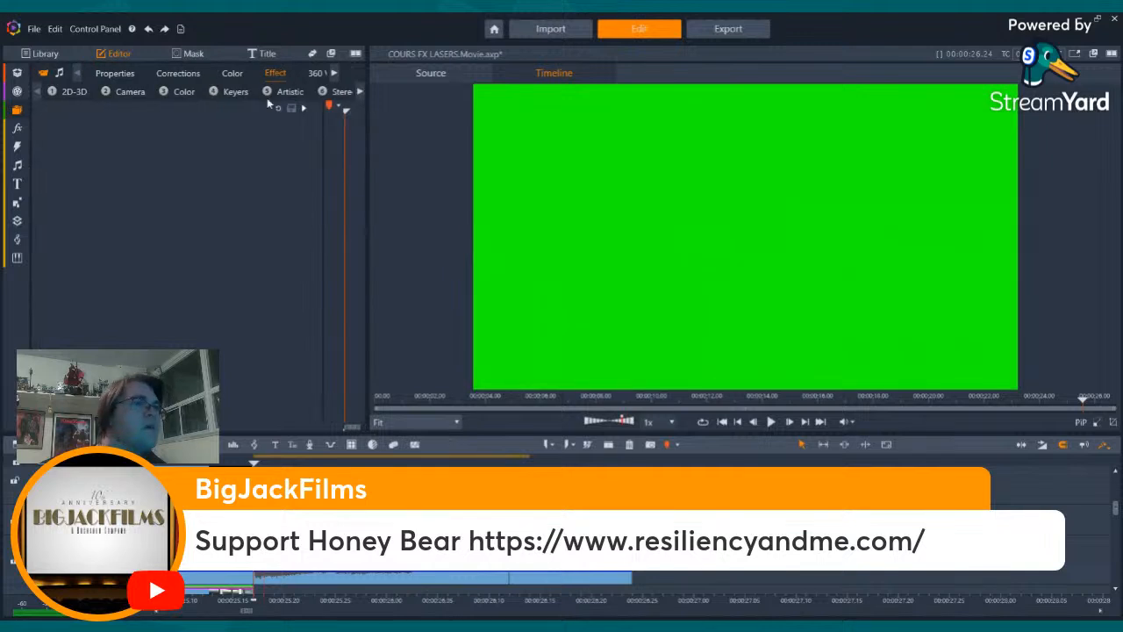
click(74, 90)
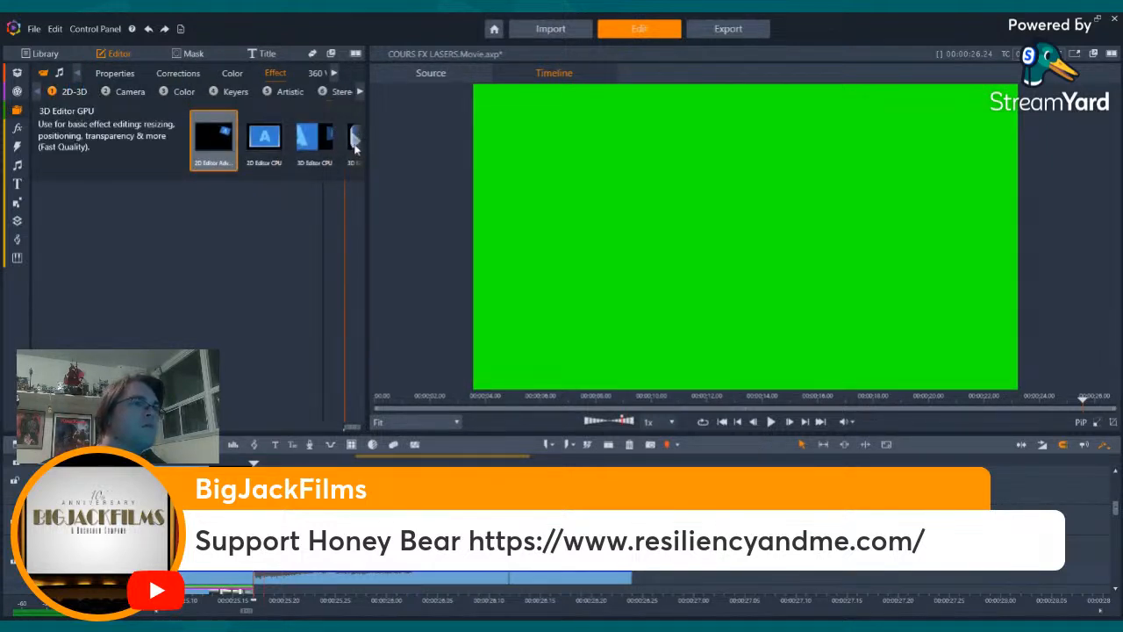
click(356, 139)
click(353, 141)
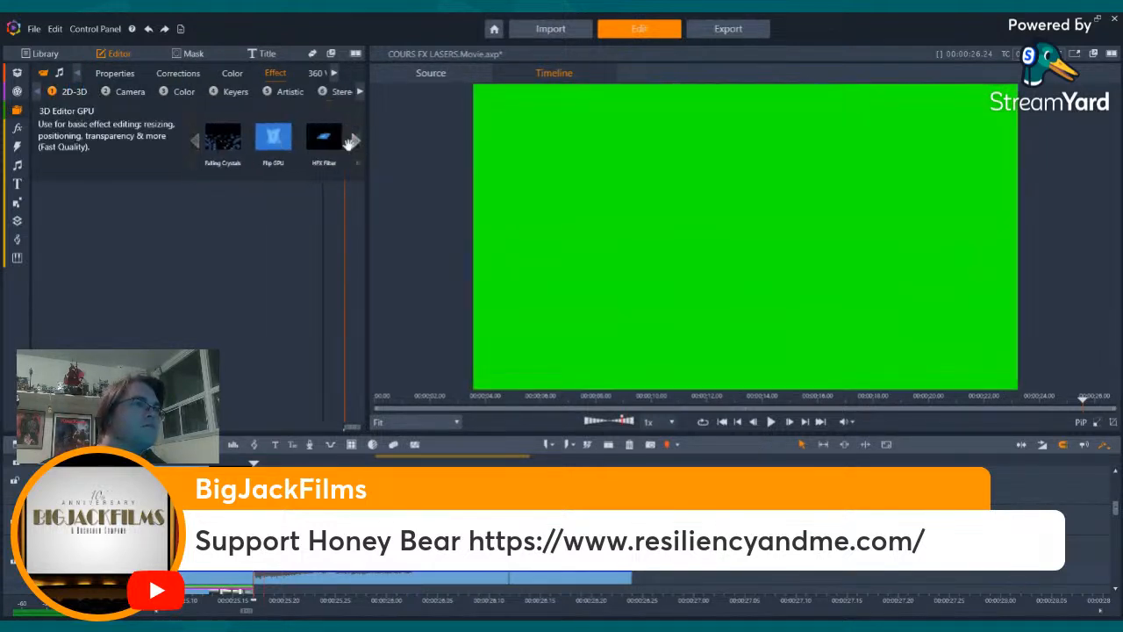
double_click(263, 139)
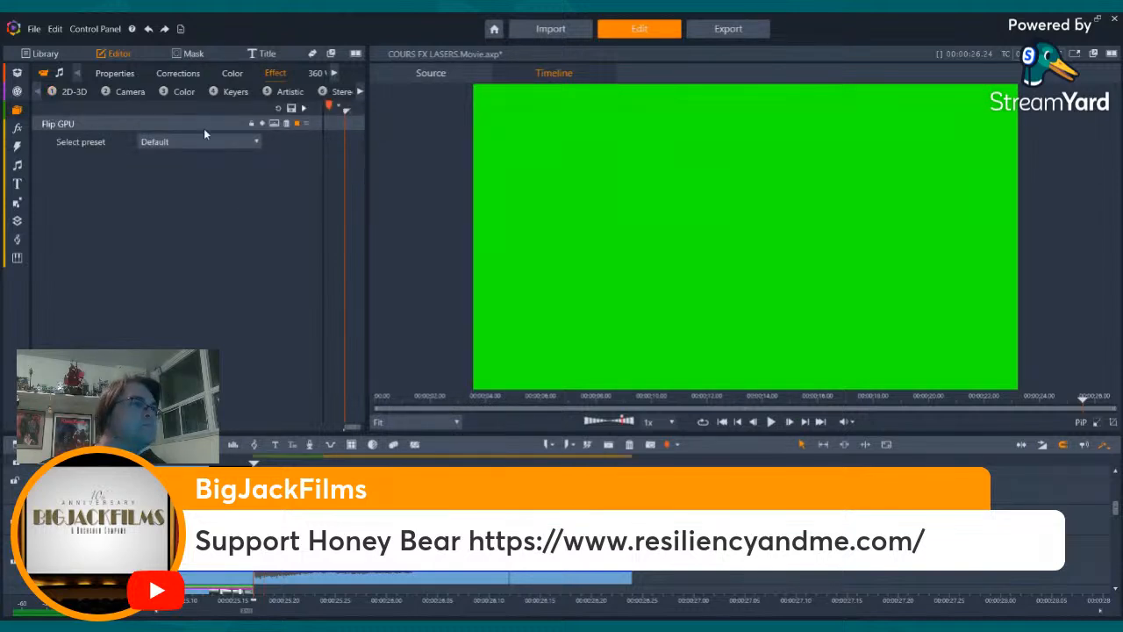
- Give the red laser clip the existing laser's properties, Blur of 2, Base Color Correction and StudioChromaKeyer, alongside Flip GPU
click(125, 91)
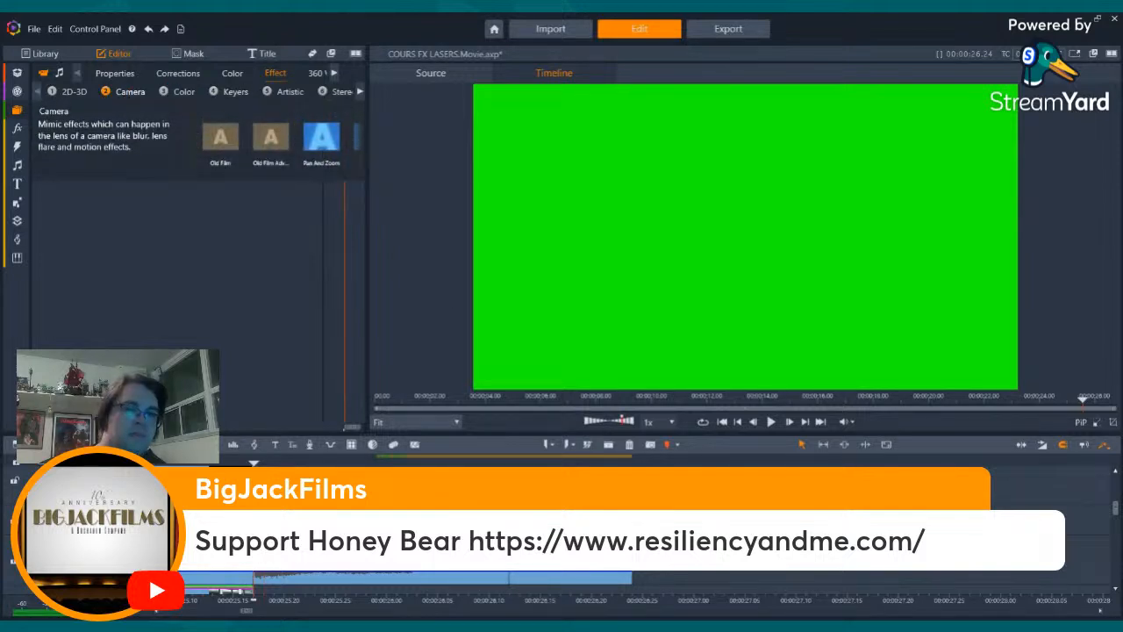
drag(1117, 512, 1115, 491)
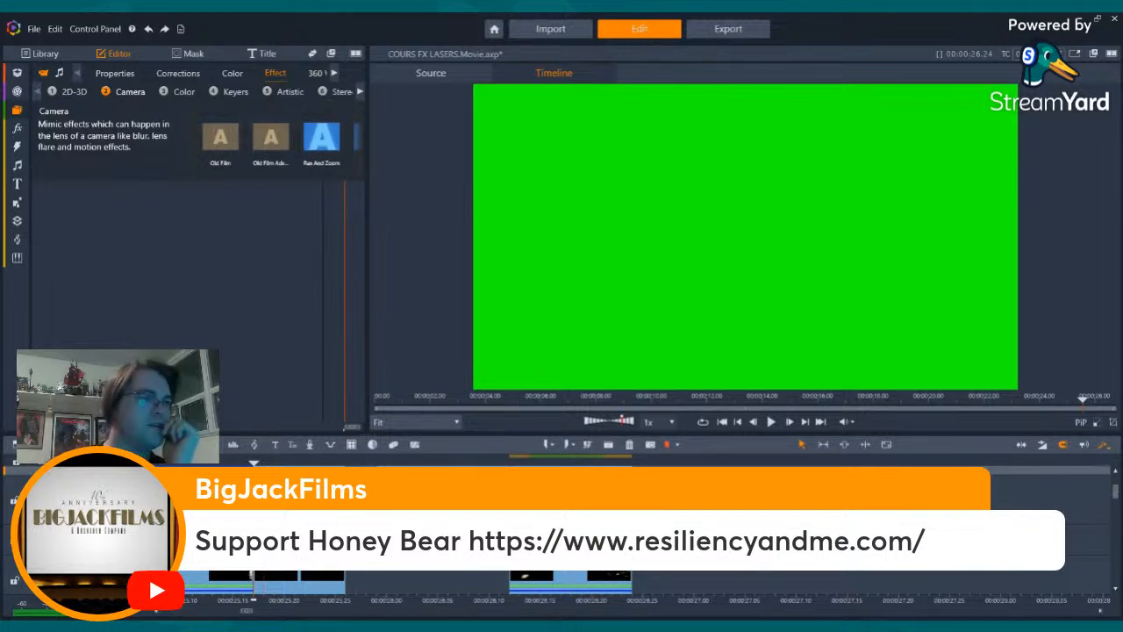
click(115, 74)
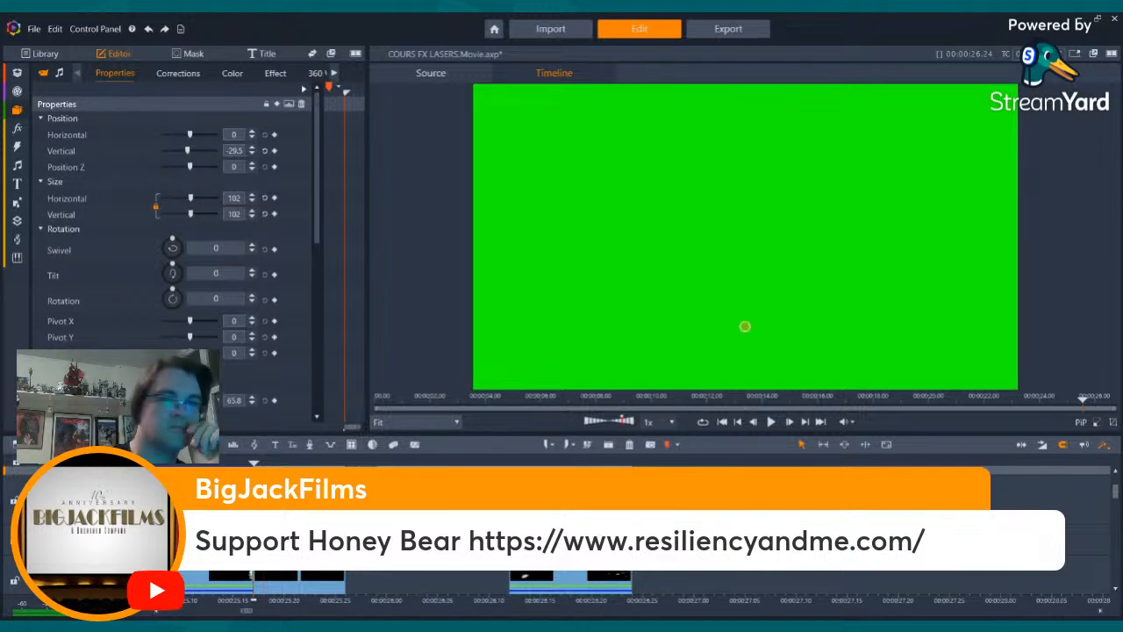
drag(1117, 493, 1117, 503)
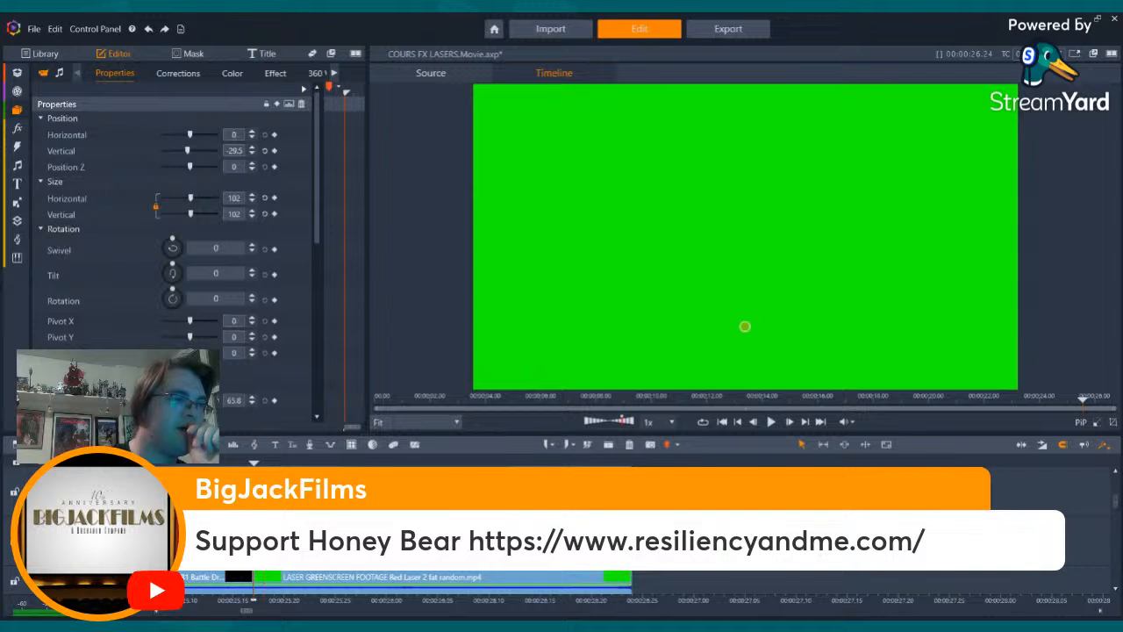
drag(1117, 503, 1117, 508)
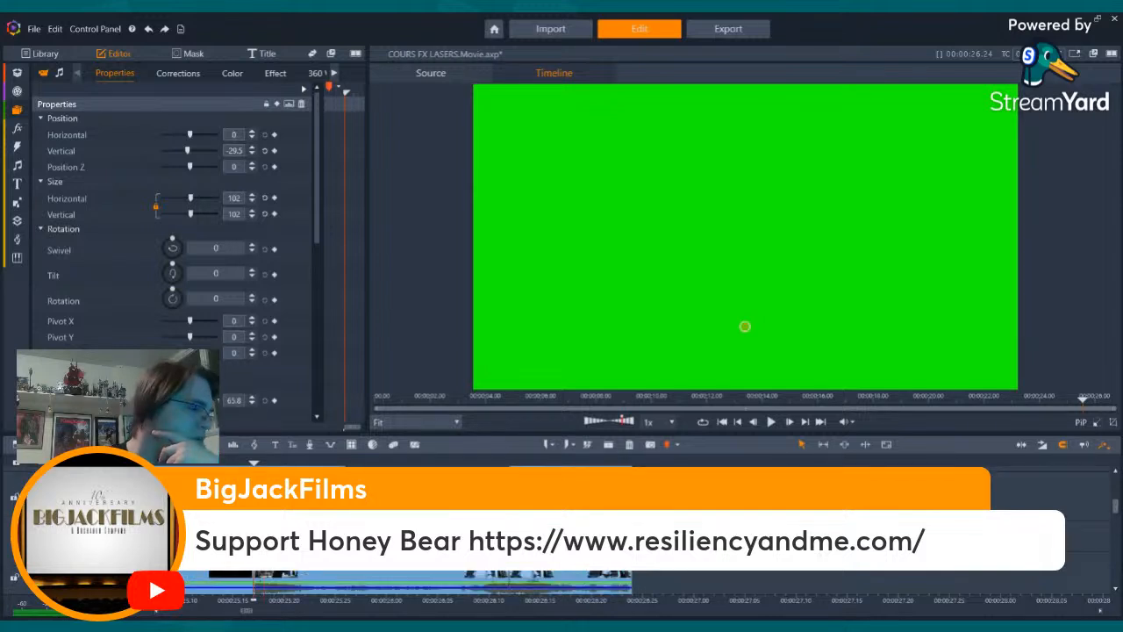
click(275, 73)
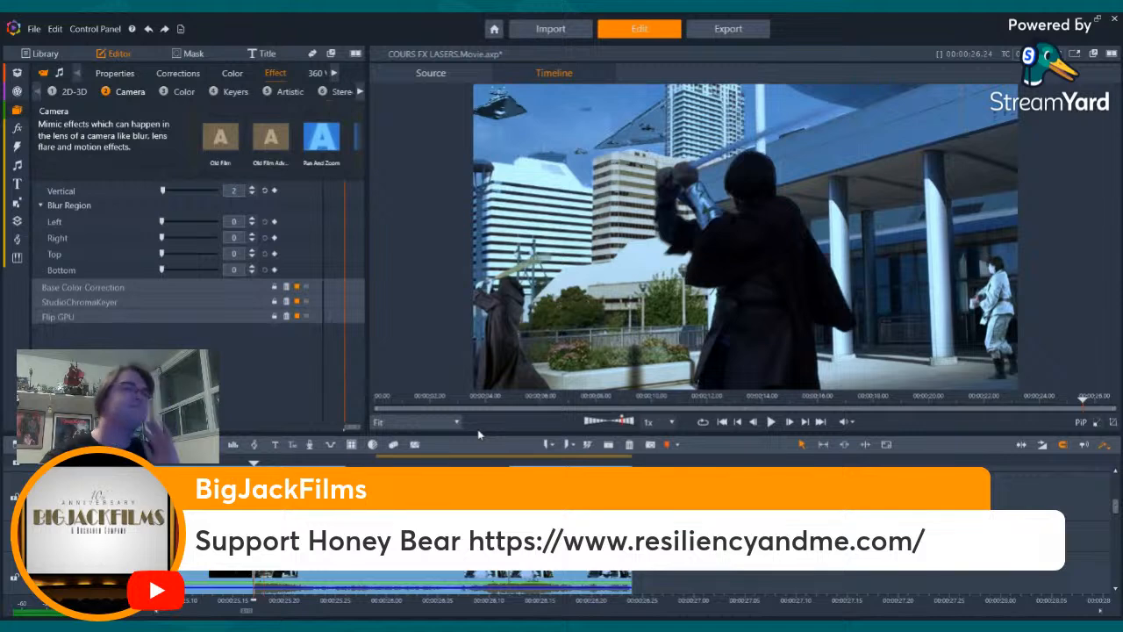
- Review the keyed red laser bolts frame by frame from the lightsaber swing through the stormtrooper shot
key(Right)
key(Right)
key(Right)
key(Right)
key(Right)
key(Right)
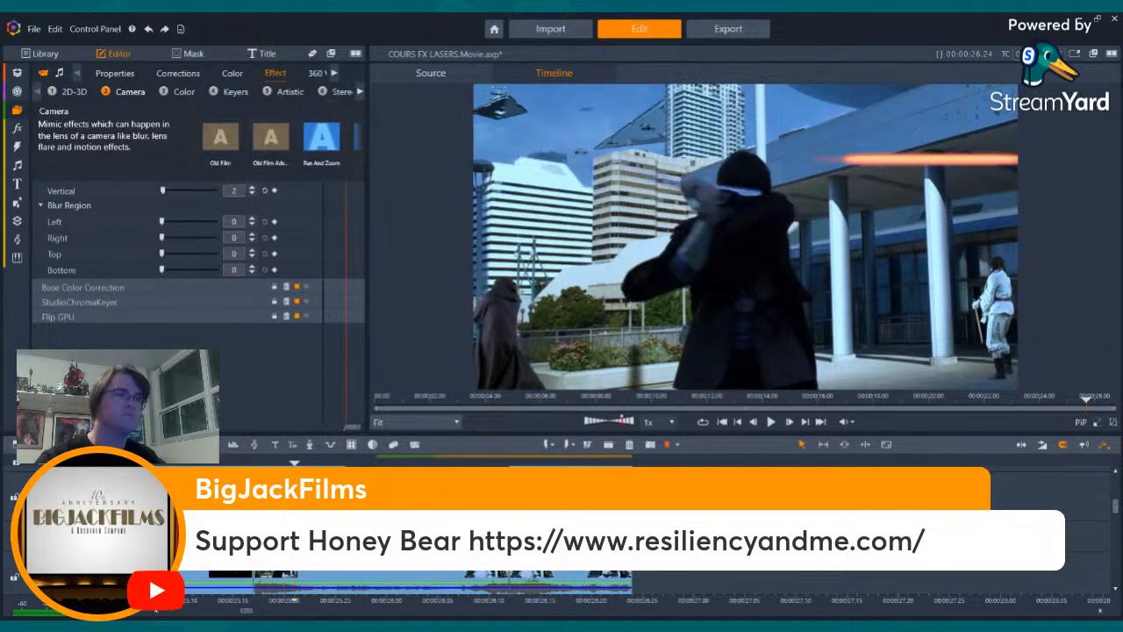
key(Right)
key(Right)
key(Right)
key(Right)
key(Right)
key(Right)
key(Right)
key(Right)
key(Right)
key(Right)
key(Right)
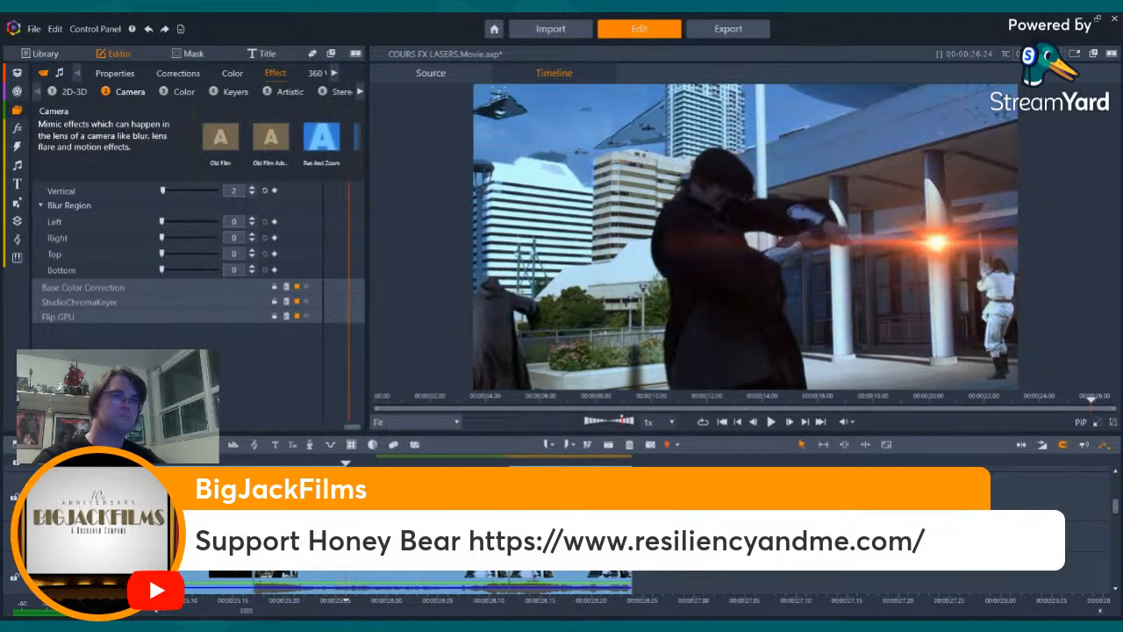
key(Right)
key(Right)
key(Right)
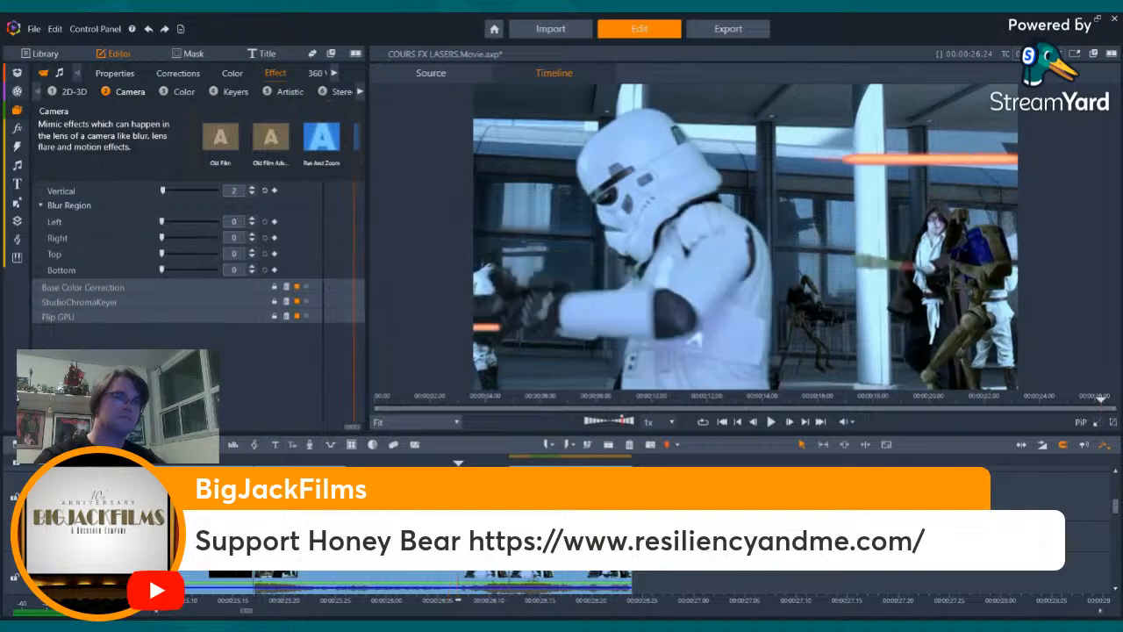
key(Left)
key(Left)
key(Left)
key(Left)
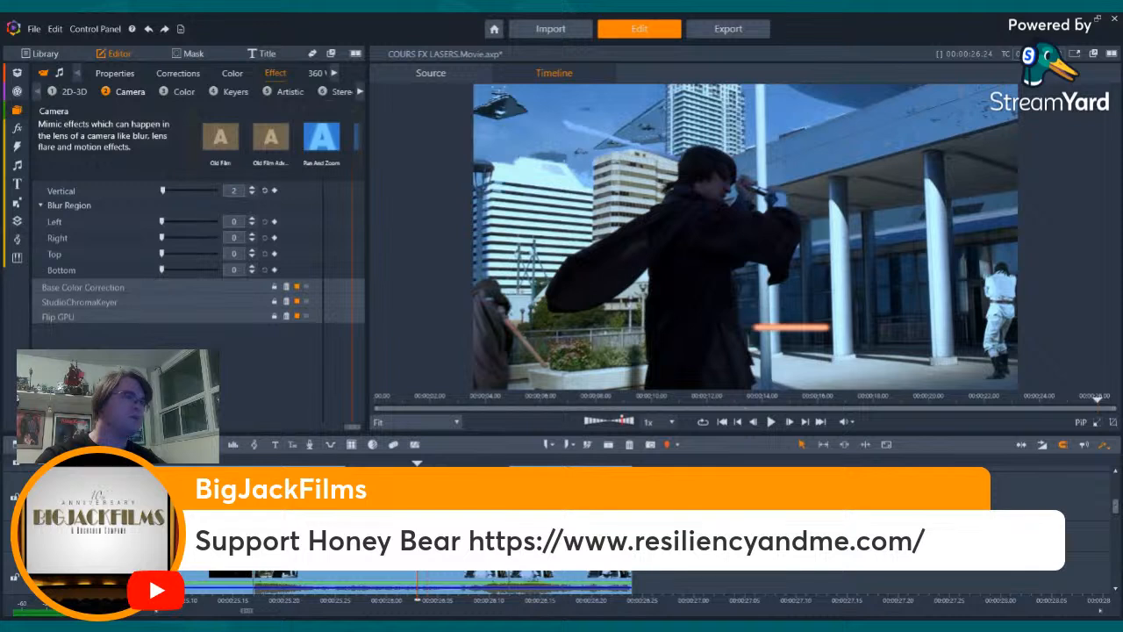
- Reset the red laser clip's position and size properties and raise its vertical position to about 35.4
click(322, 156)
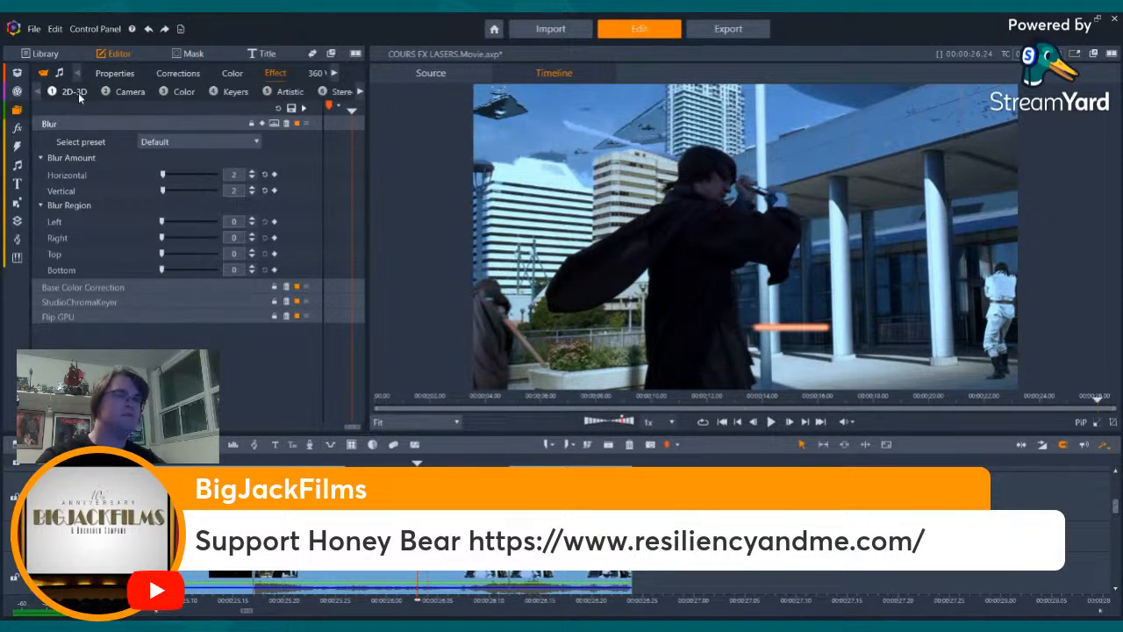
click(109, 71)
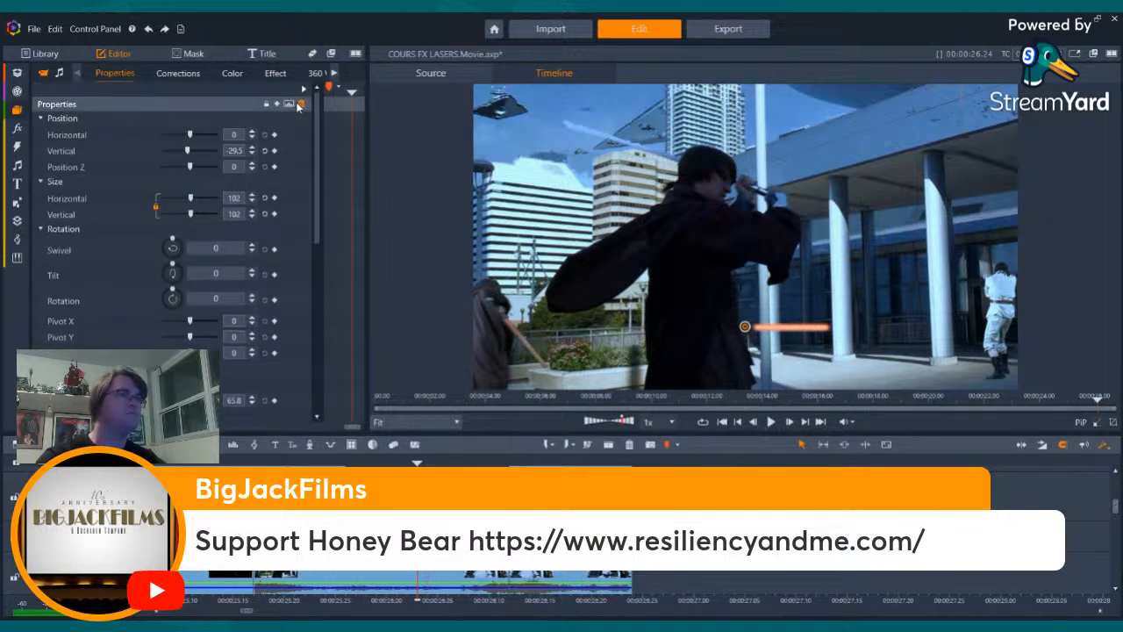
click(300, 104)
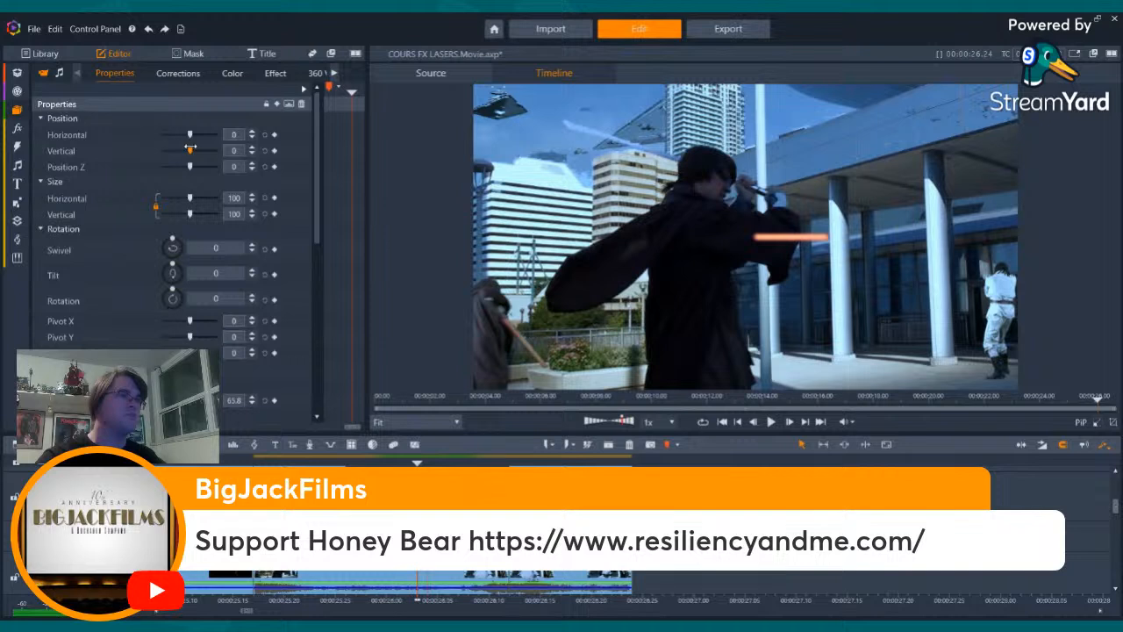
drag(190, 149, 194, 149)
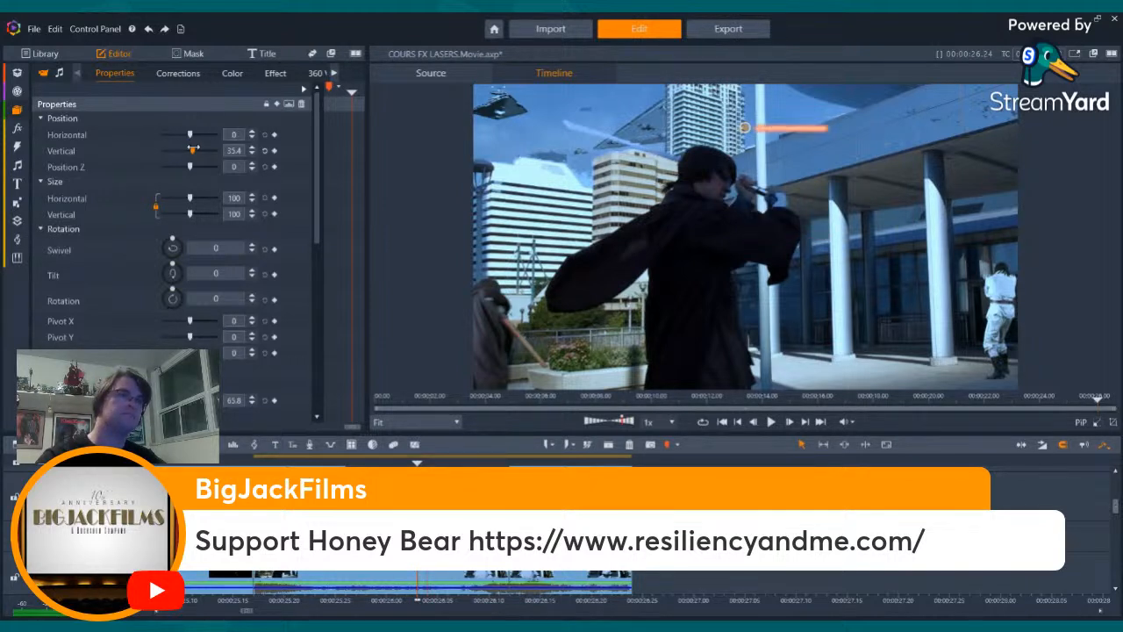
key(Delete)
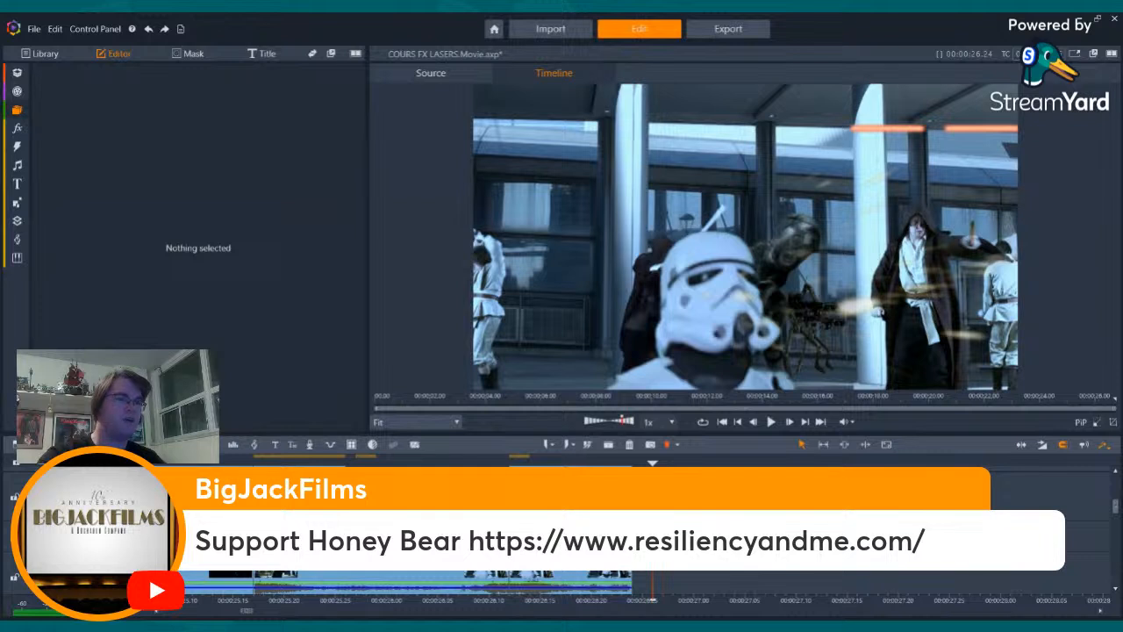
- Set the red laser clip's vertical position to 25
click(299, 518)
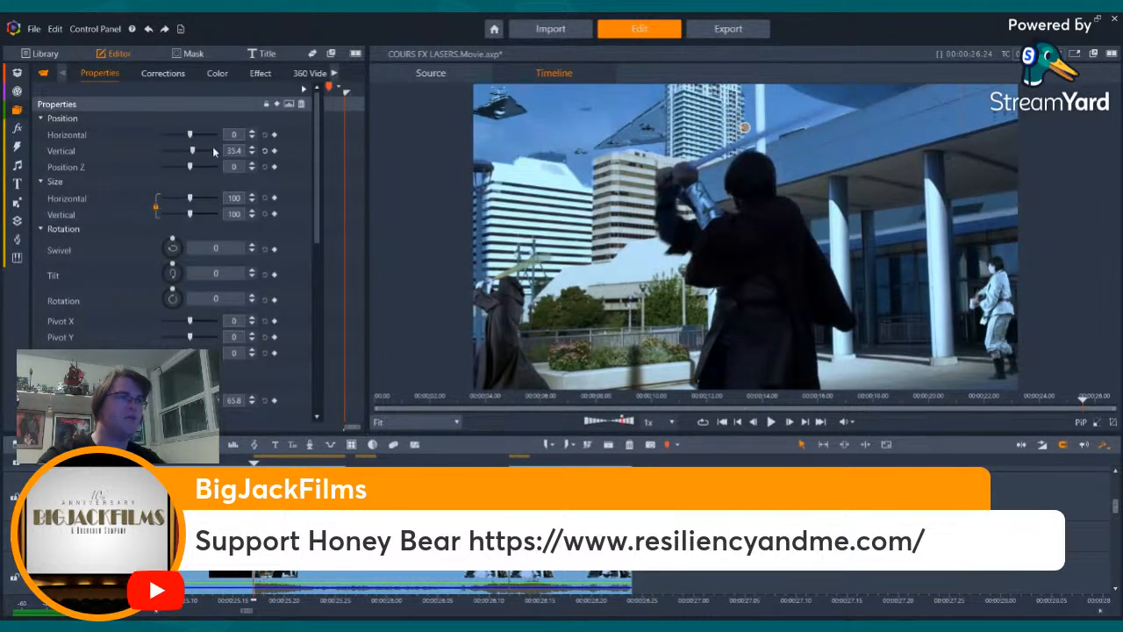
click(233, 151)
text(35)
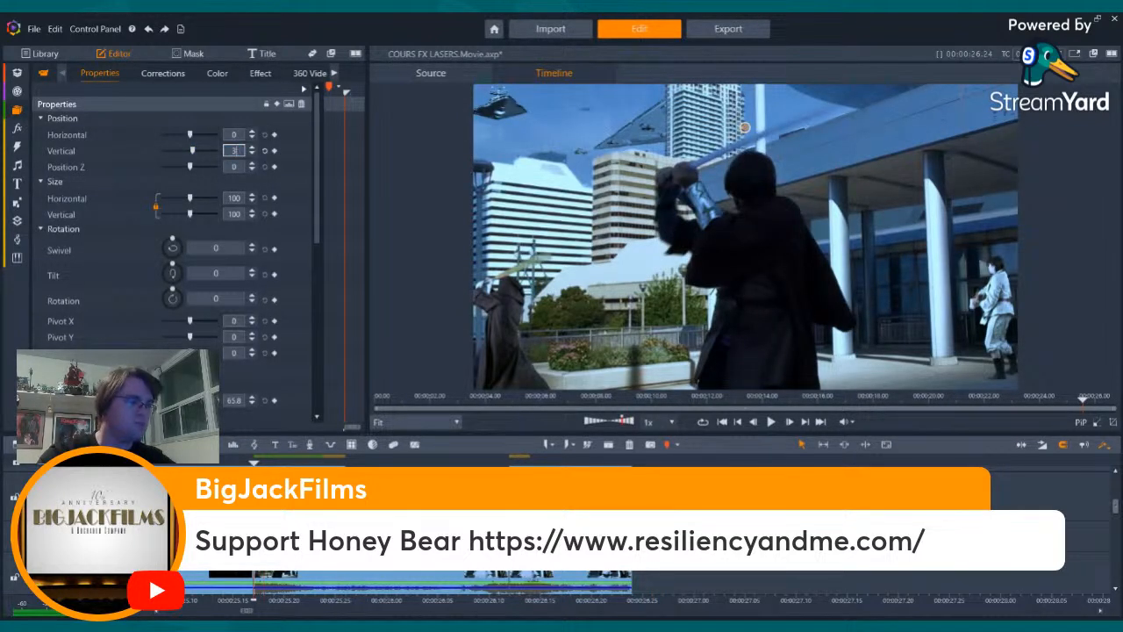
key(Return)
click(235, 151)
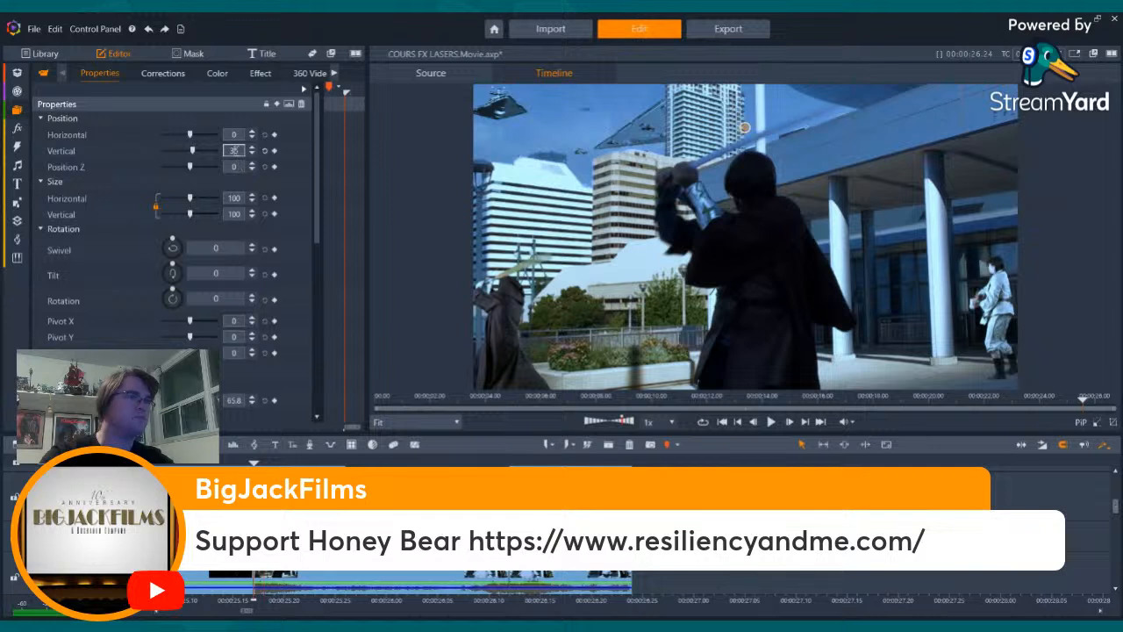
text(25)
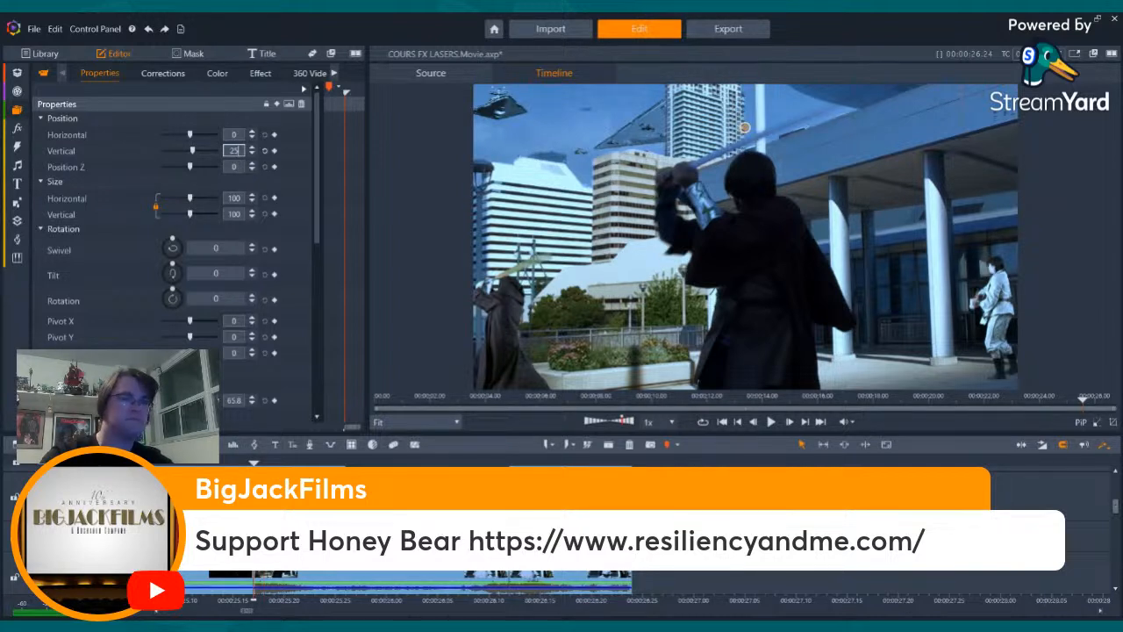
key(Return)
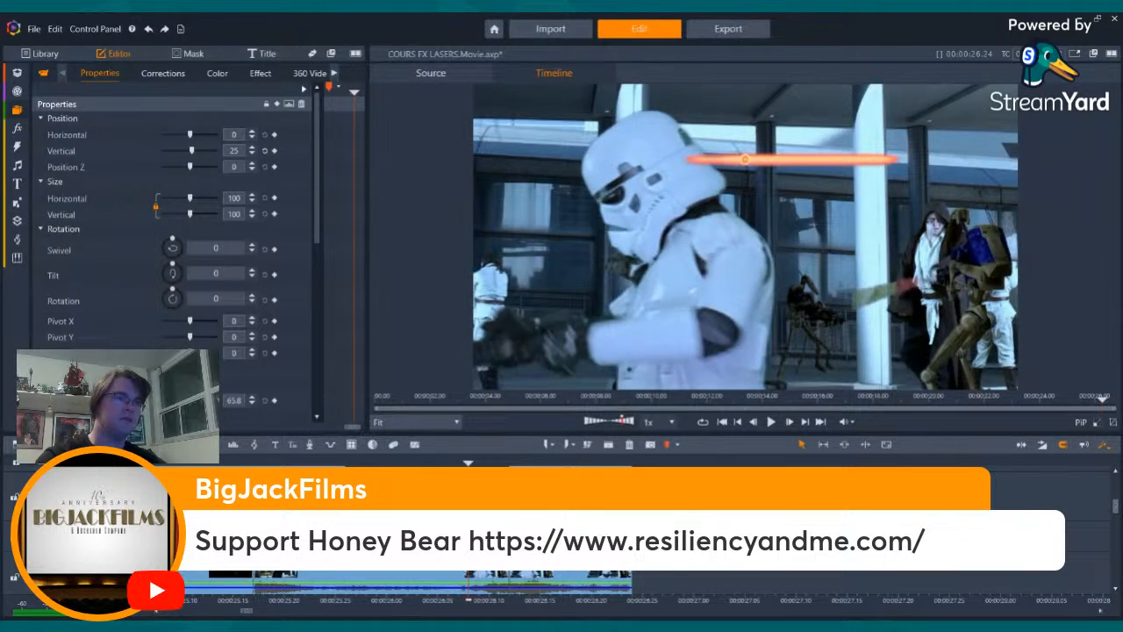
- Set the vertical position of the red laser bolt crossing the lightsaber swing shot to 35
click(607, 449)
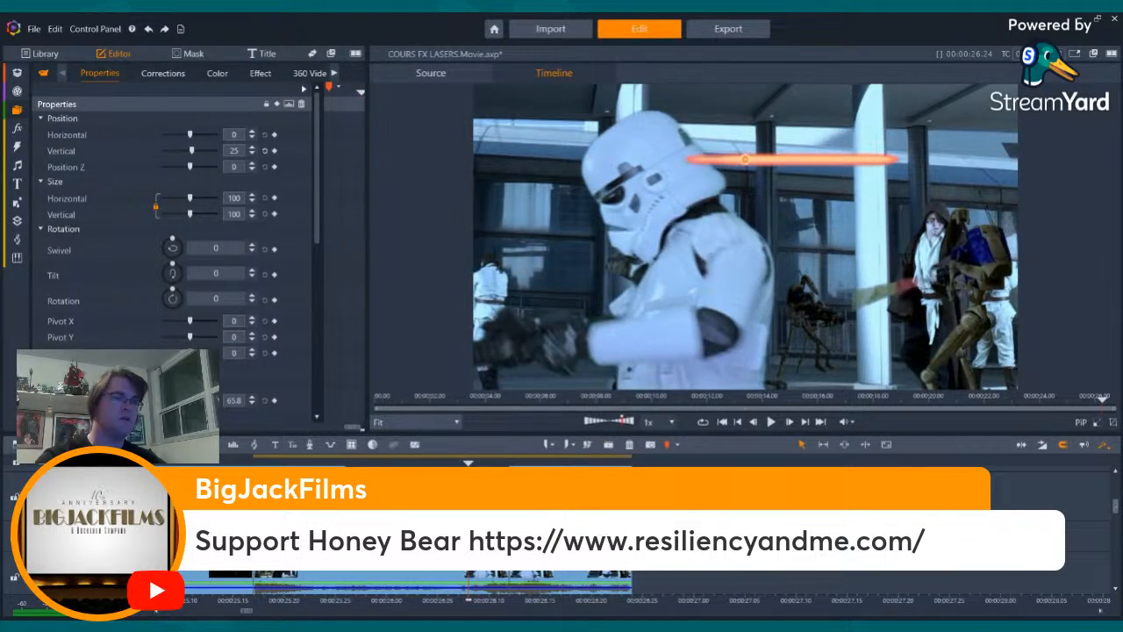
click(253, 601)
click(428, 463)
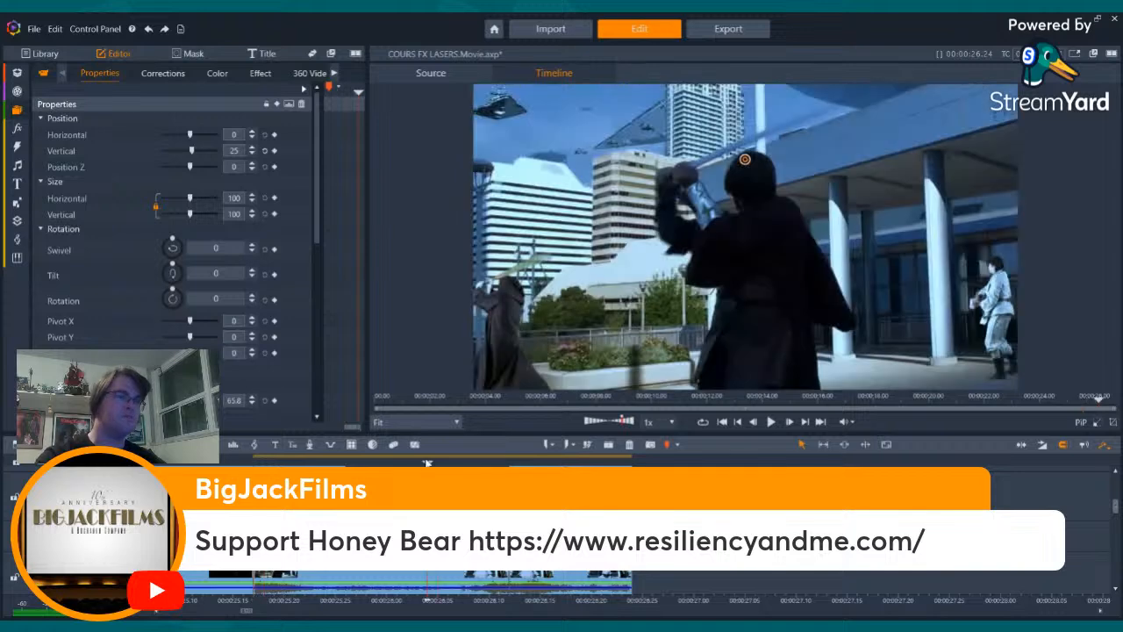
click(447, 470)
key(Left)
key(Left)
key(Left)
key(Left)
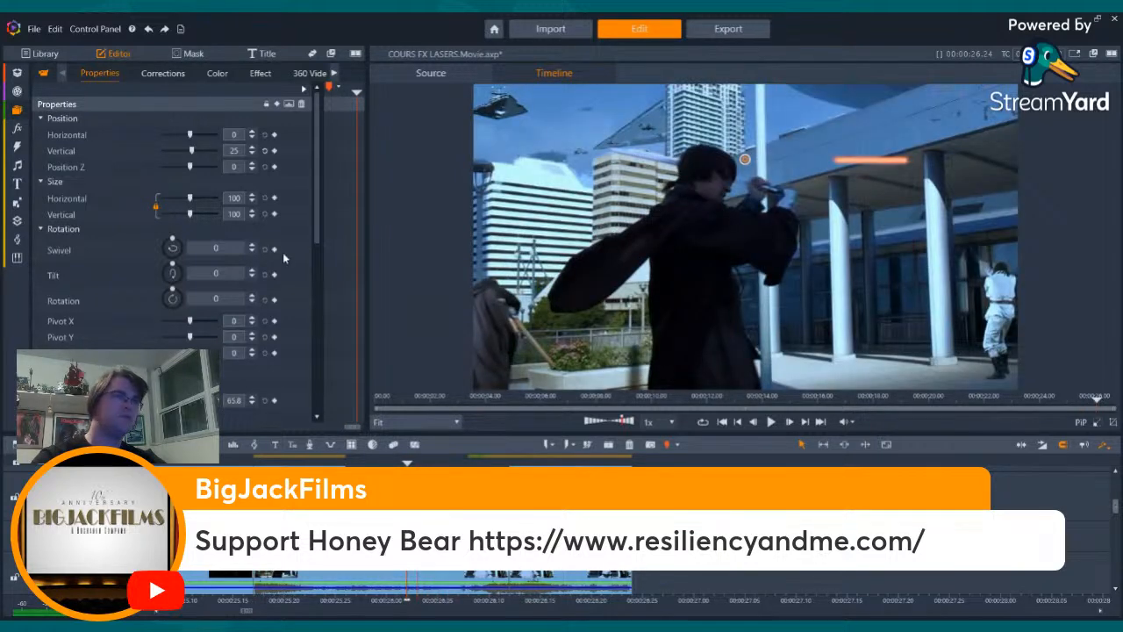
text(35)
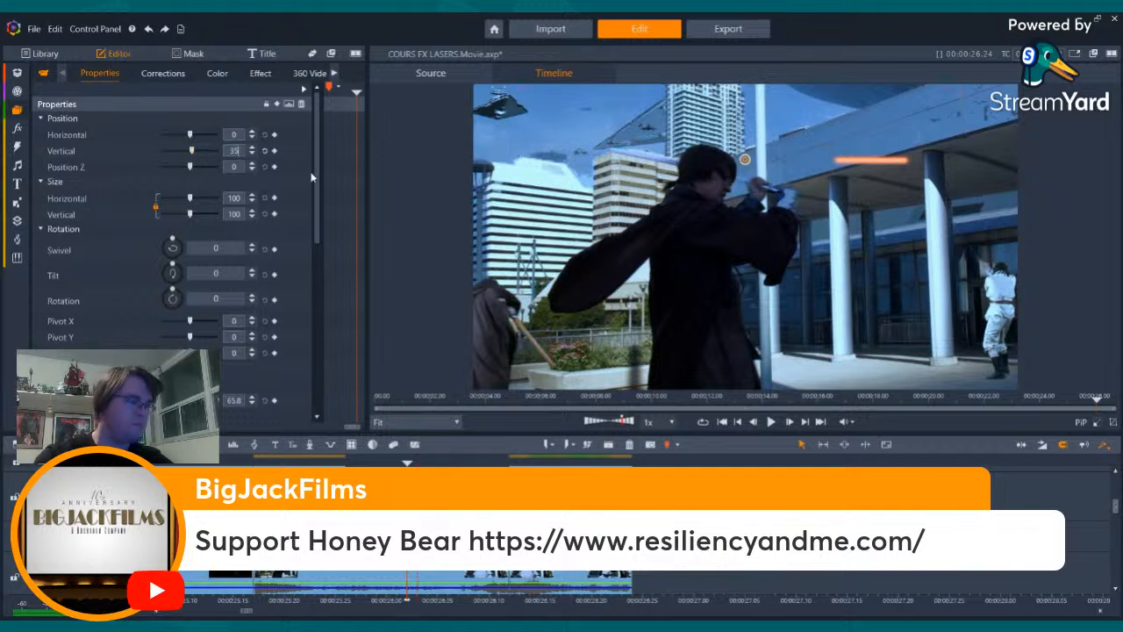
key(Return)
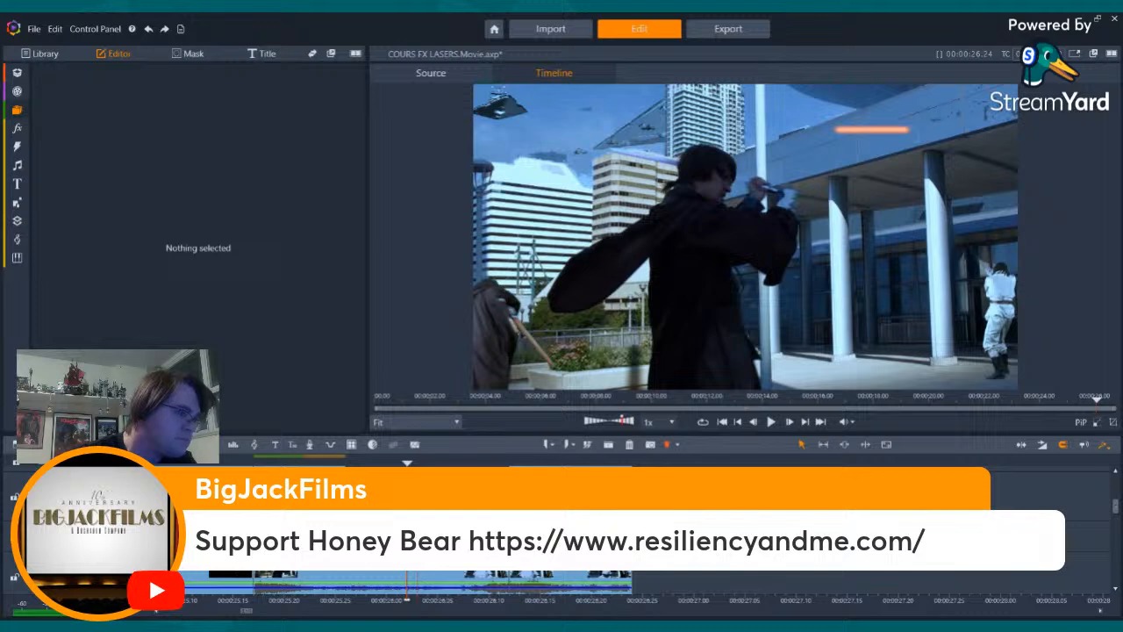
- Check the height of the first red bolt frame by frame across the cut from the lightsaber swing to the stormtrooper
key(Right)
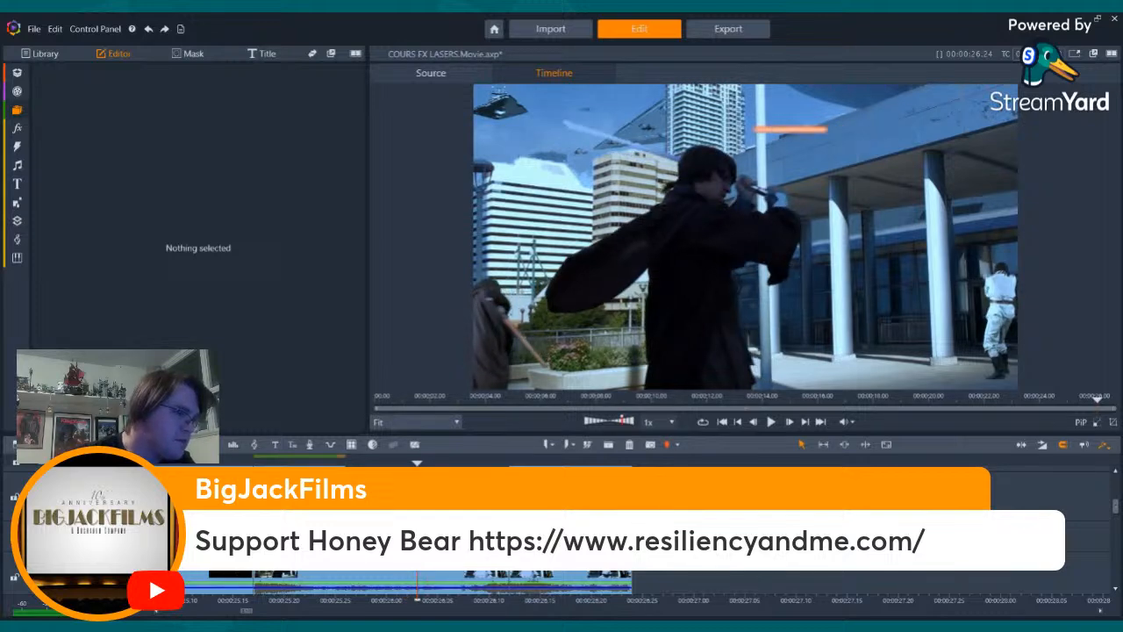
key(Right)
key(Right)
key(Right)
key(Right)
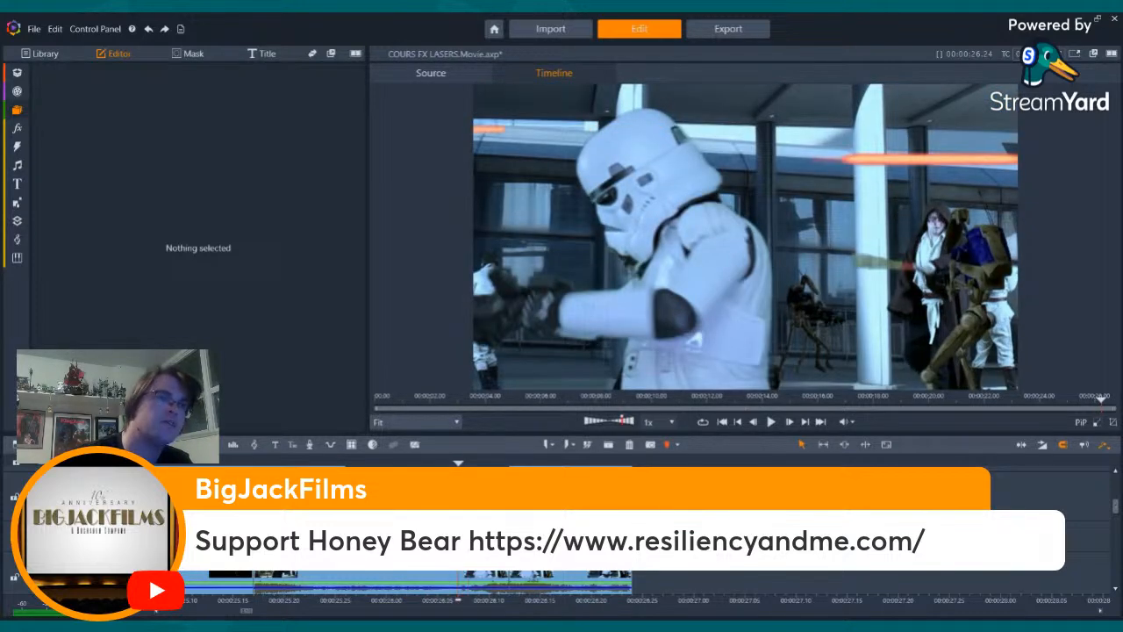
key(Left)
key(Left)
key(Left)
key(Left)
key(Left)
key(Left)
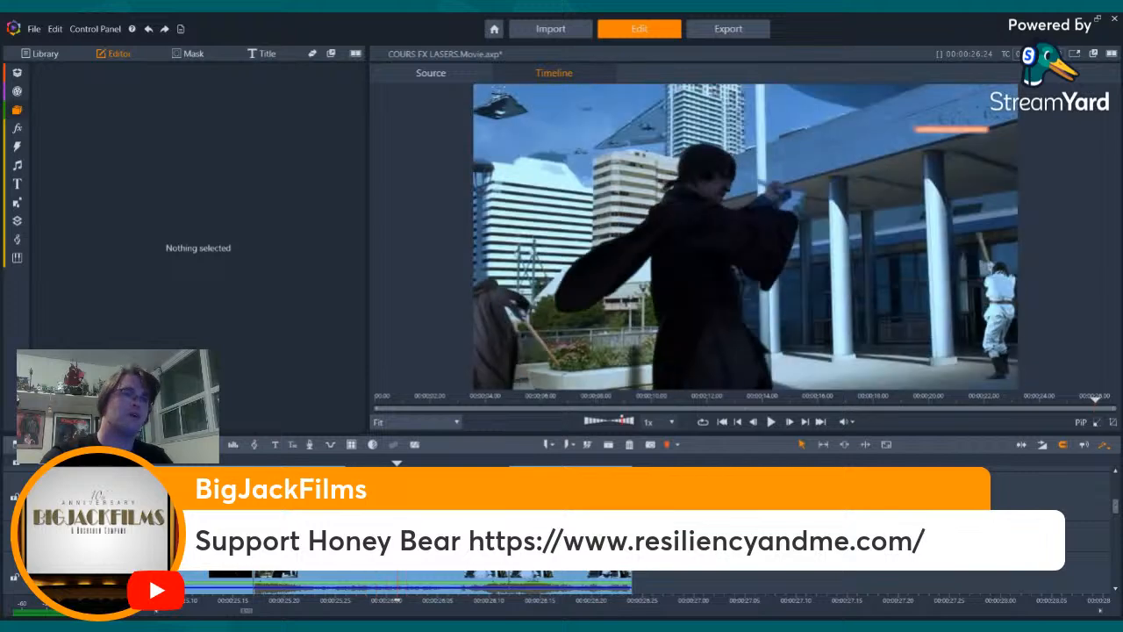
key(Right)
key(Right)
key(Right)
key(Right)
key(Right)
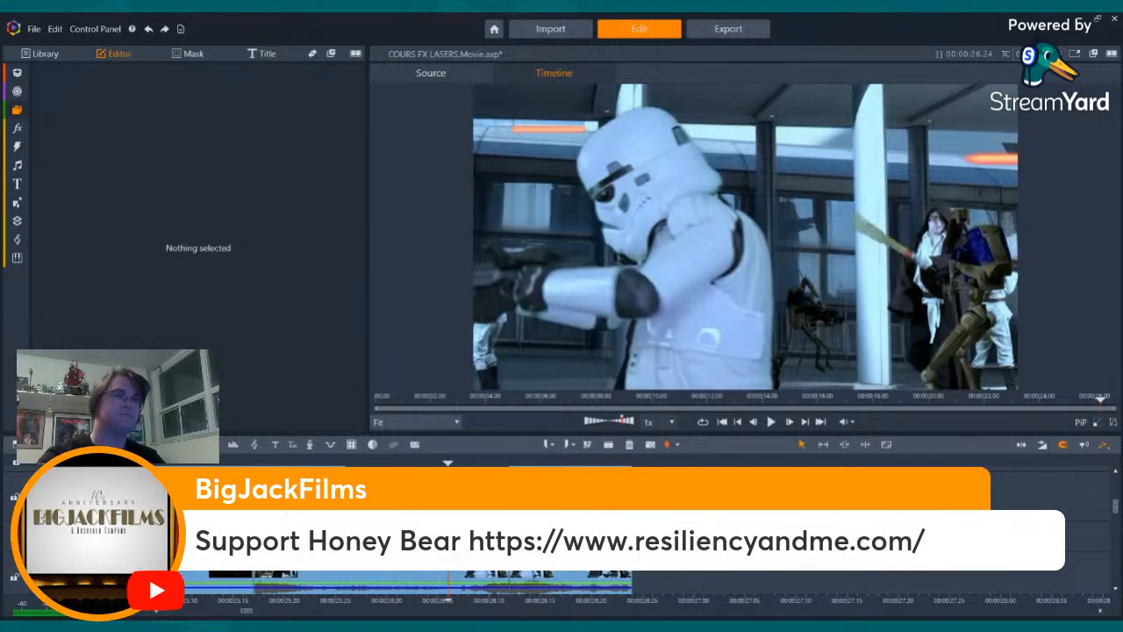
key(Left)
key(Left)
key(Right)
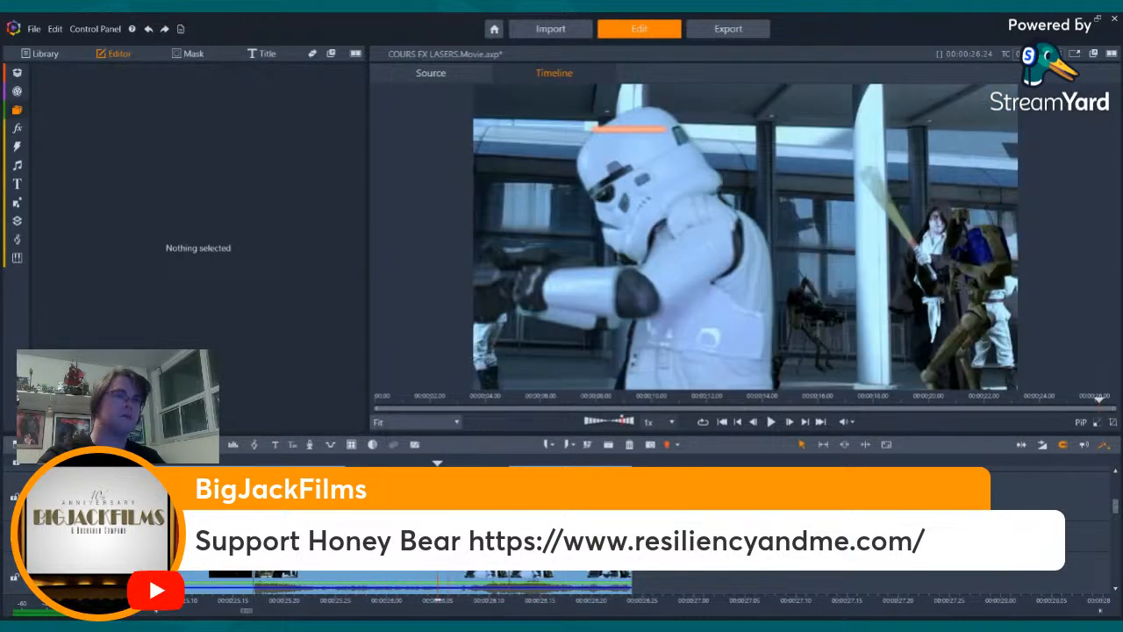
- Raise the red bolt crossing the stormtrooper's helmet to a vertical position of 44
click(439, 522)
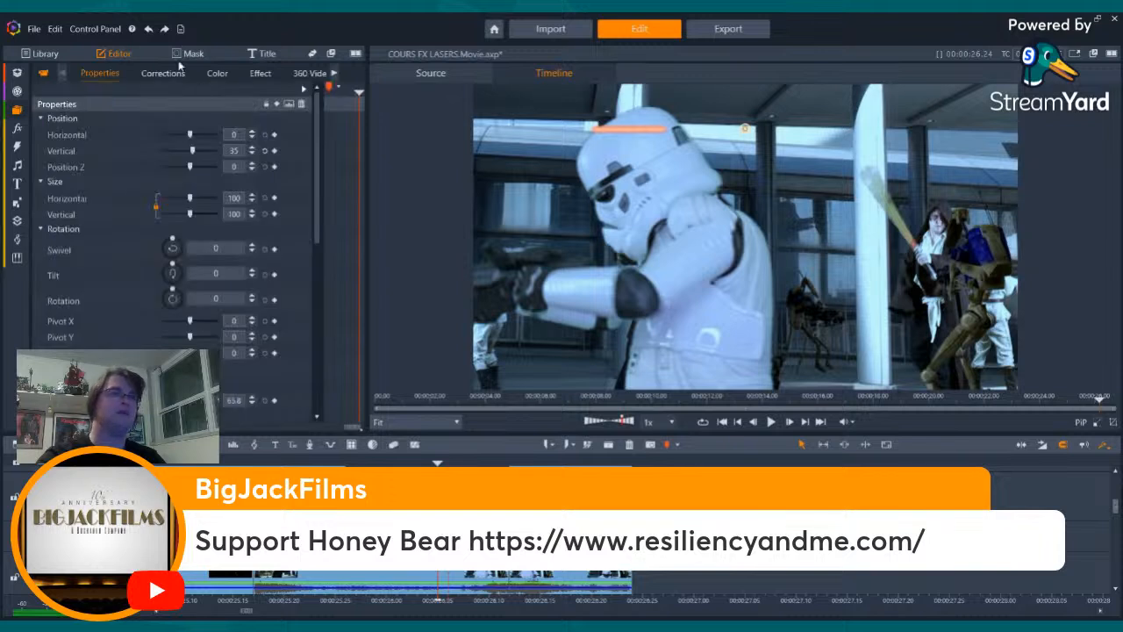
click(241, 152)
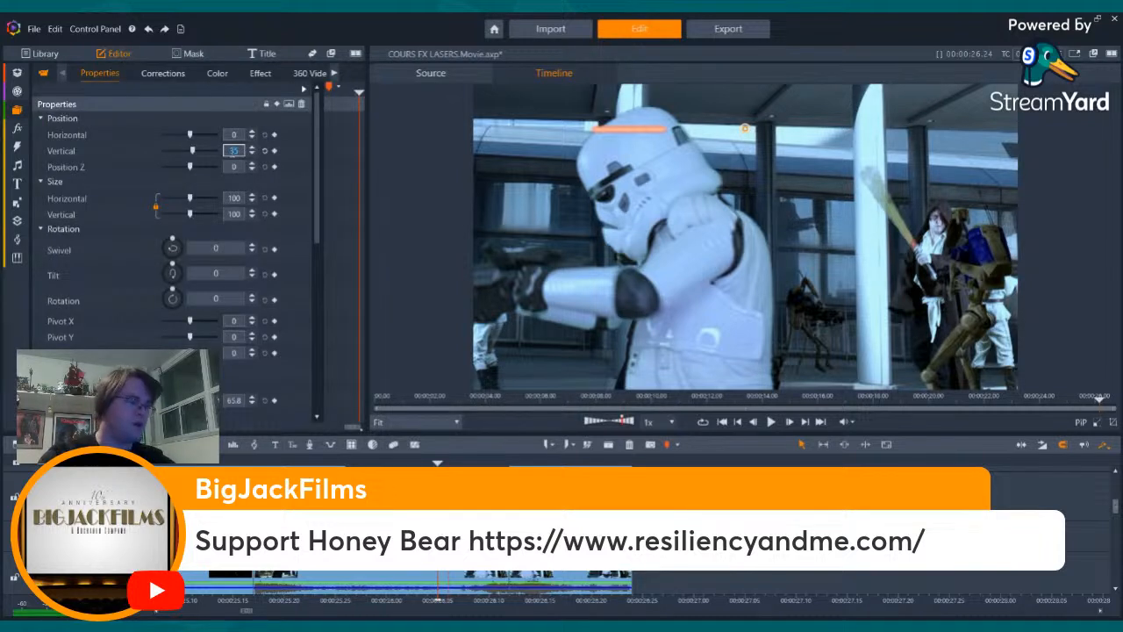
text(40)
key(Return)
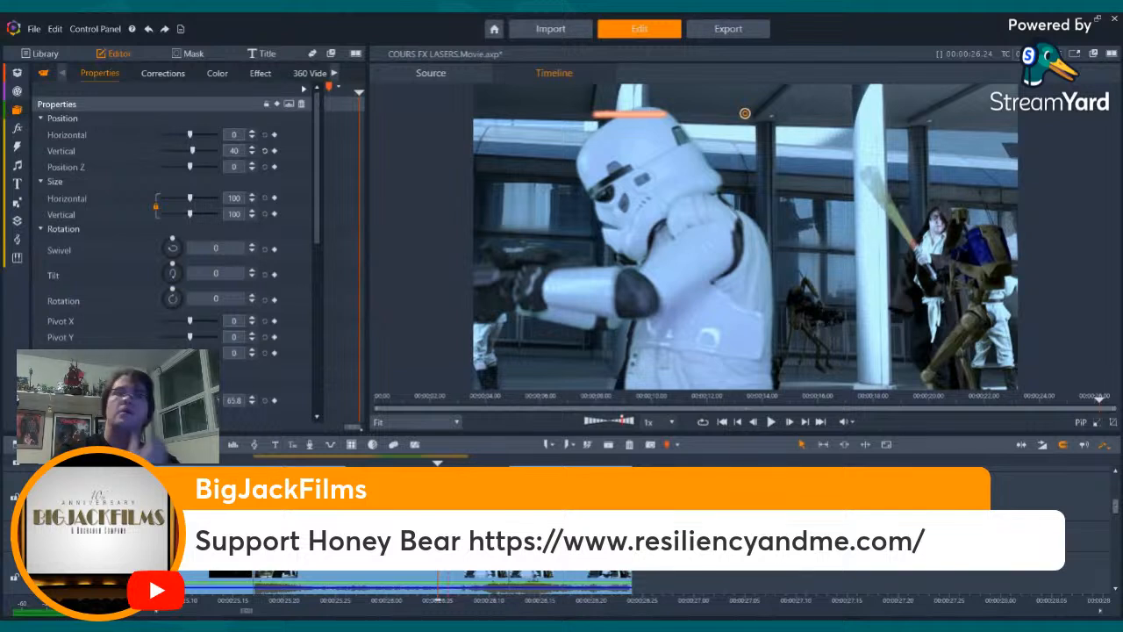
click(235, 150)
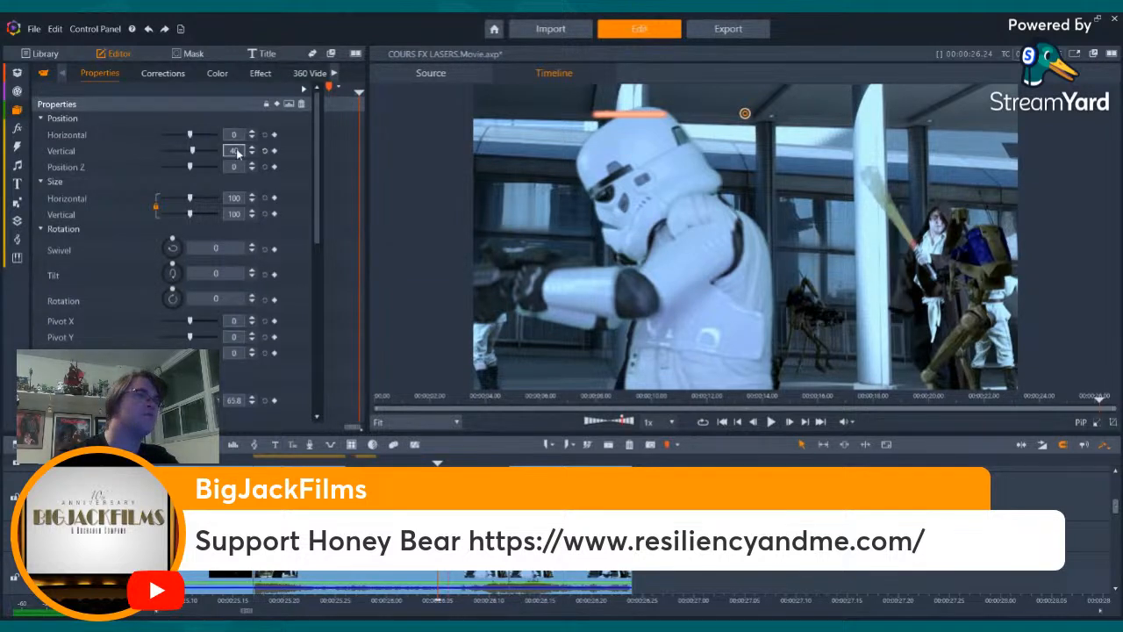
text(44)
key(Return)
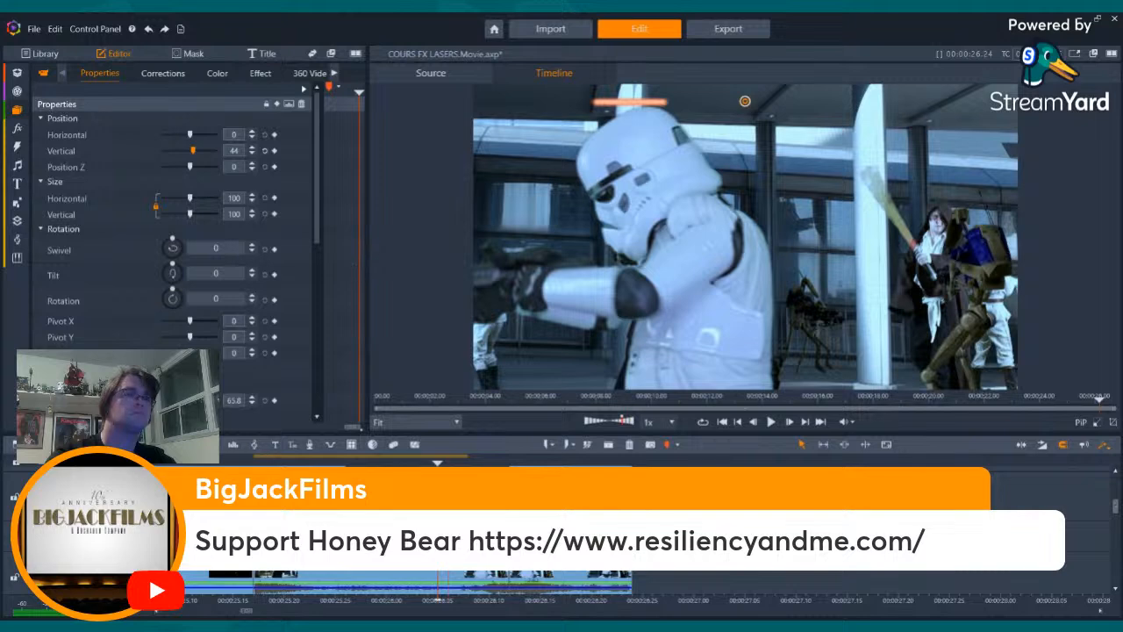
- Examine the bolts, flash and spark burst frame by frame, back and forth through the stormtrooper hit
key(Right)
key(Right)
key(Right)
key(Right)
key(Right)
key(Right)
key(Right)
key(Right)
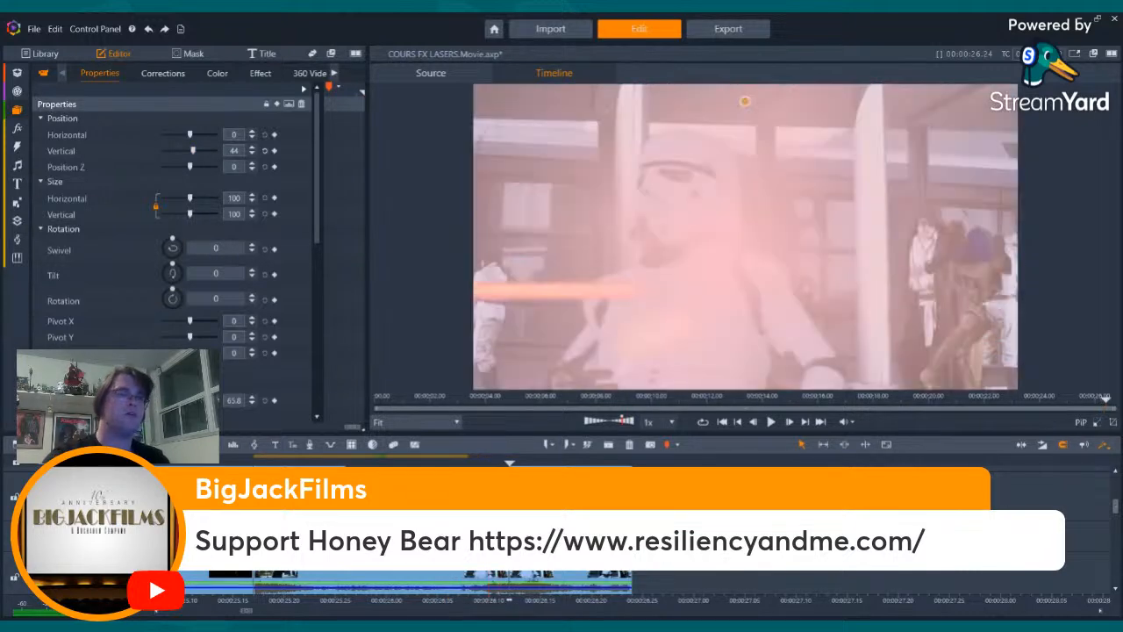
key(Right)
key(Right)
key(Right)
key(Right)
key(Right)
key(Right)
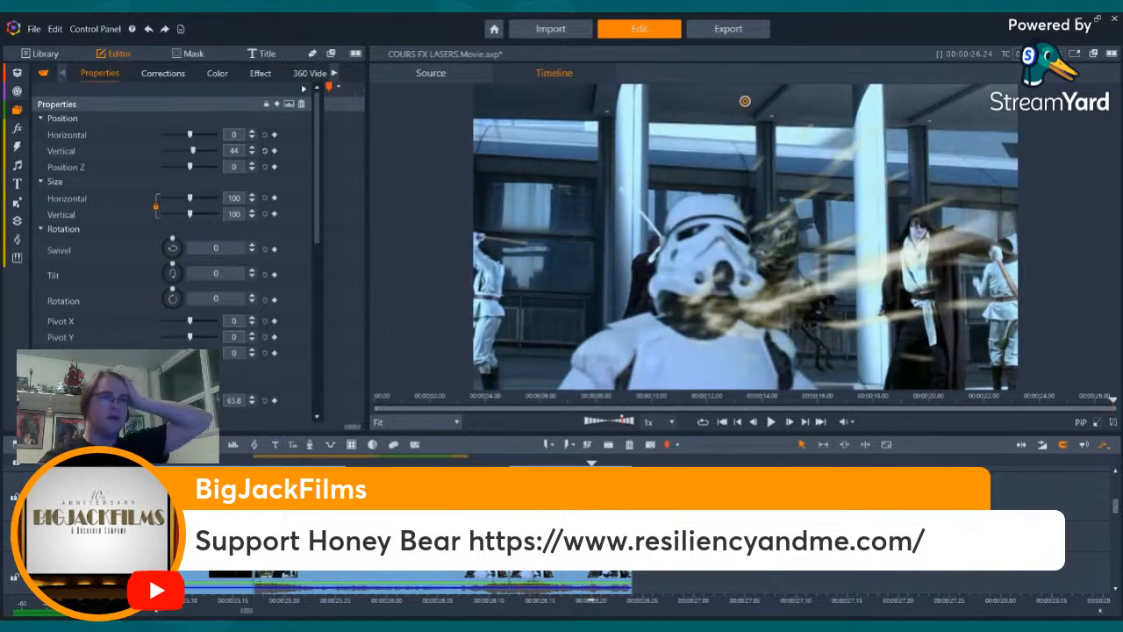
key(Right)
key(Right)
key(Right)
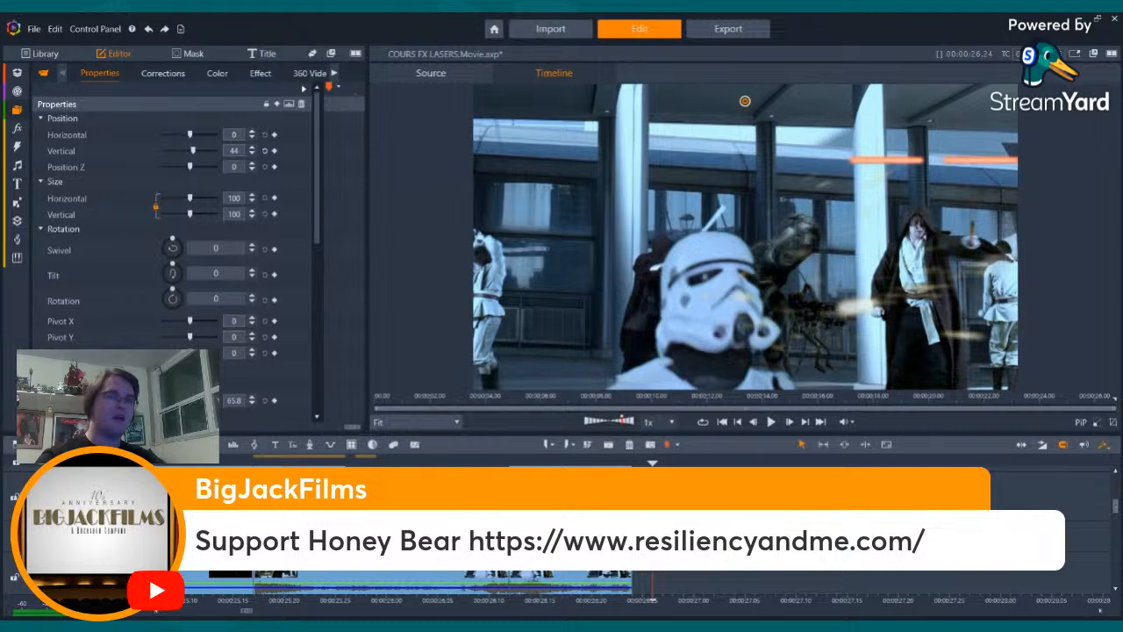
key(Left)
key(Left)
key(Left)
key(Left)
key(Left)
key(Left)
key(Left)
key(Left)
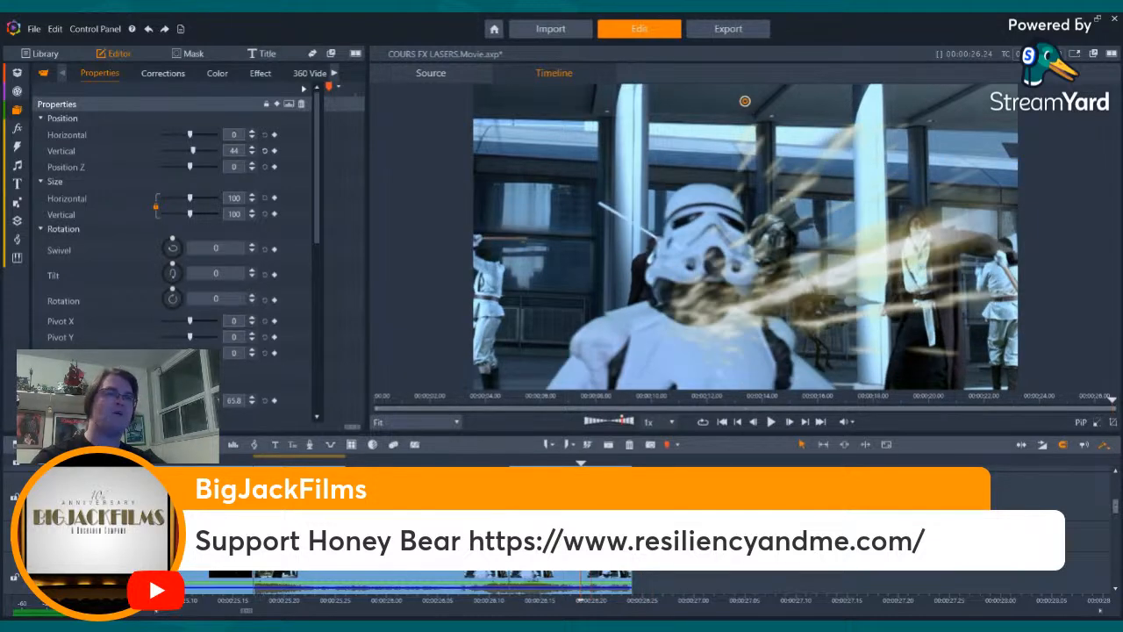
key(Left)
key(Left)
key(Left)
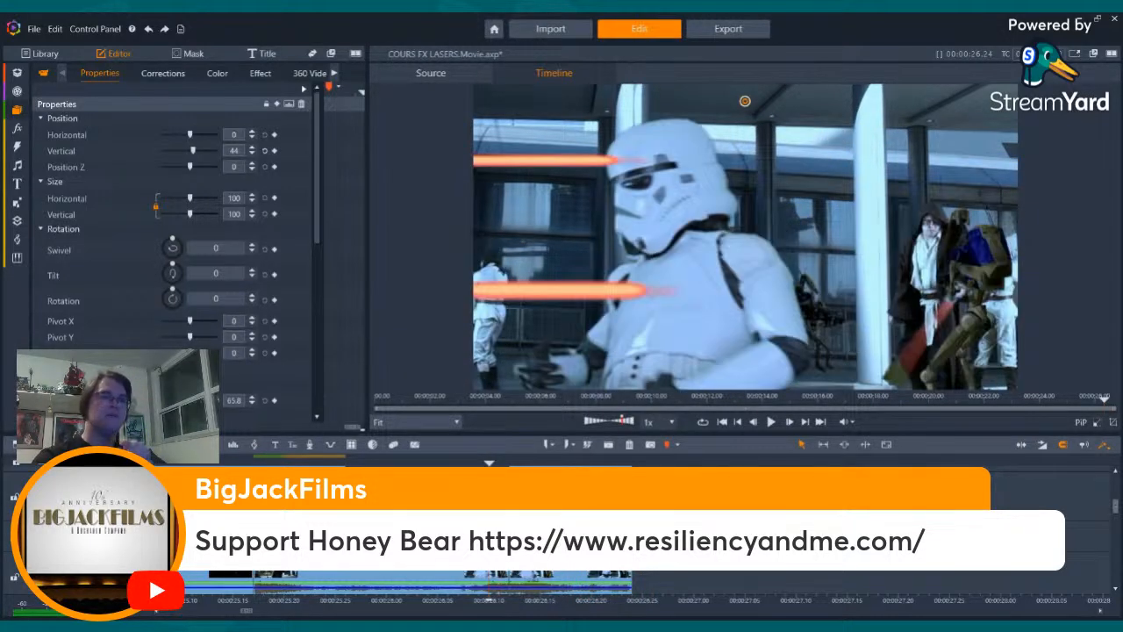
key(Left)
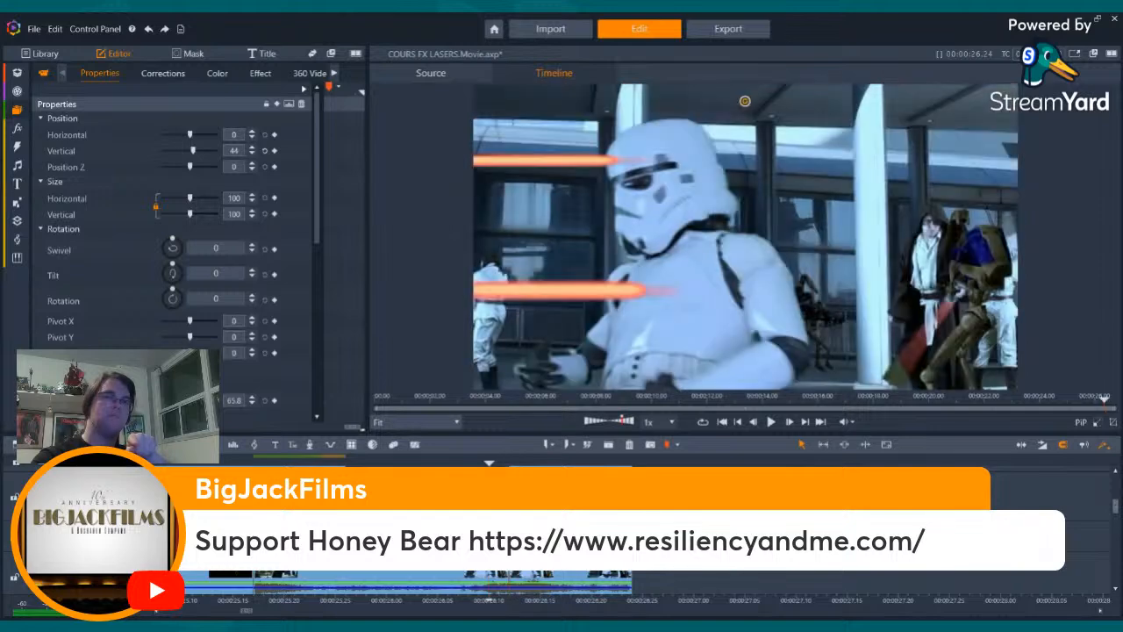
key(Left)
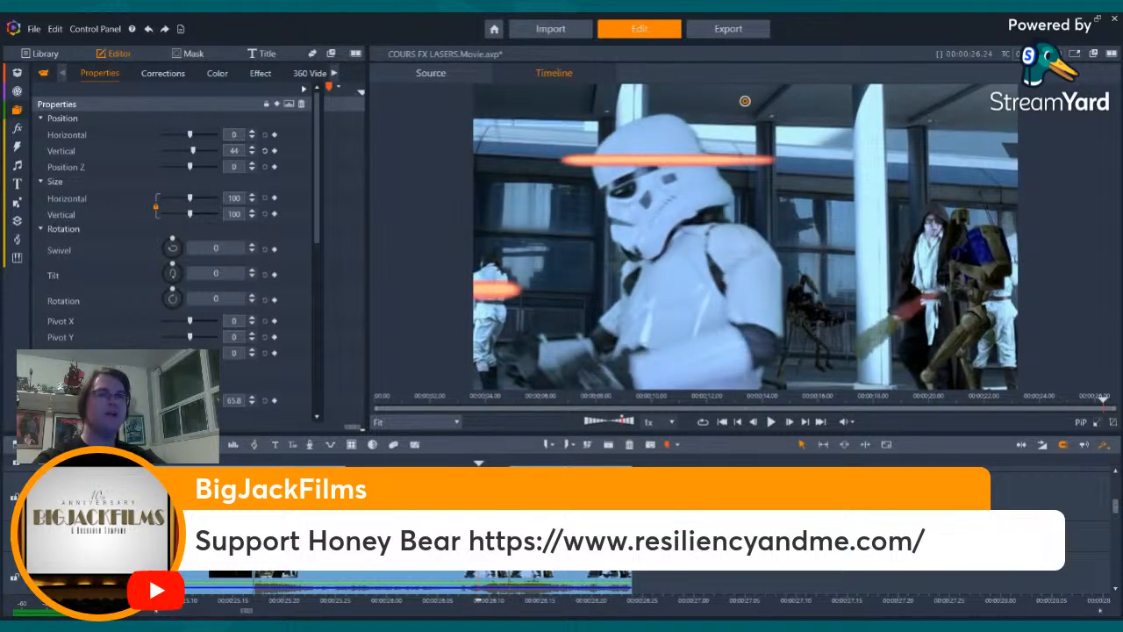
key(Right)
key(Right)
key(Right)
key(Right)
key(Right)
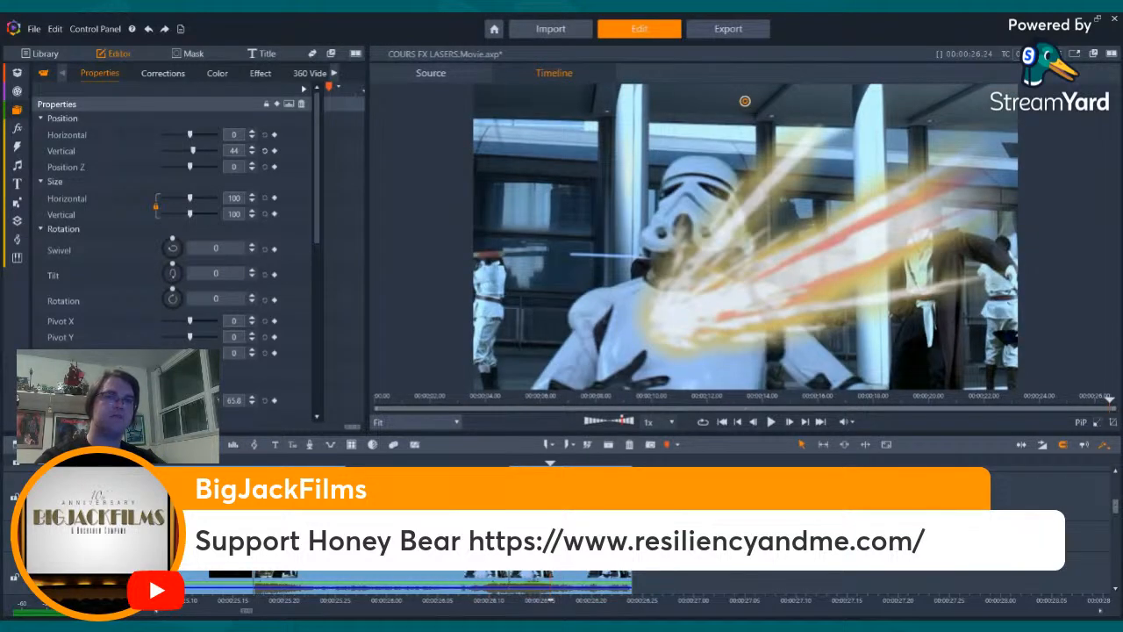
key(Right)
key(Right)
key(Right)
key(Right)
key(Right)
key(Right)
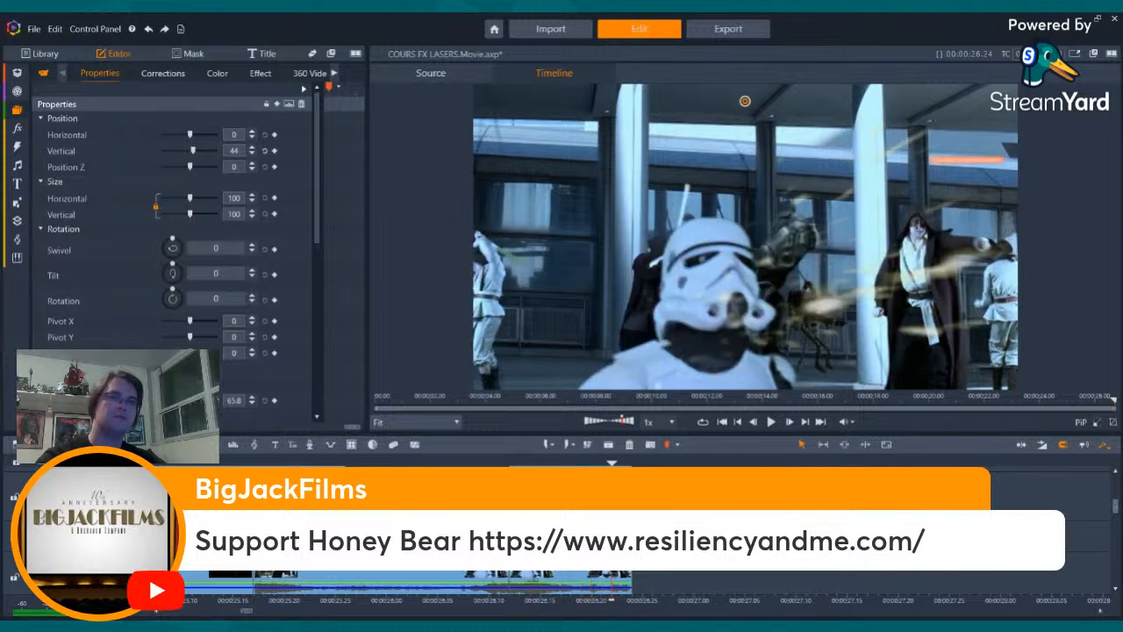
key(Left)
key(Left)
key(Left)
key(Left)
key(Left)
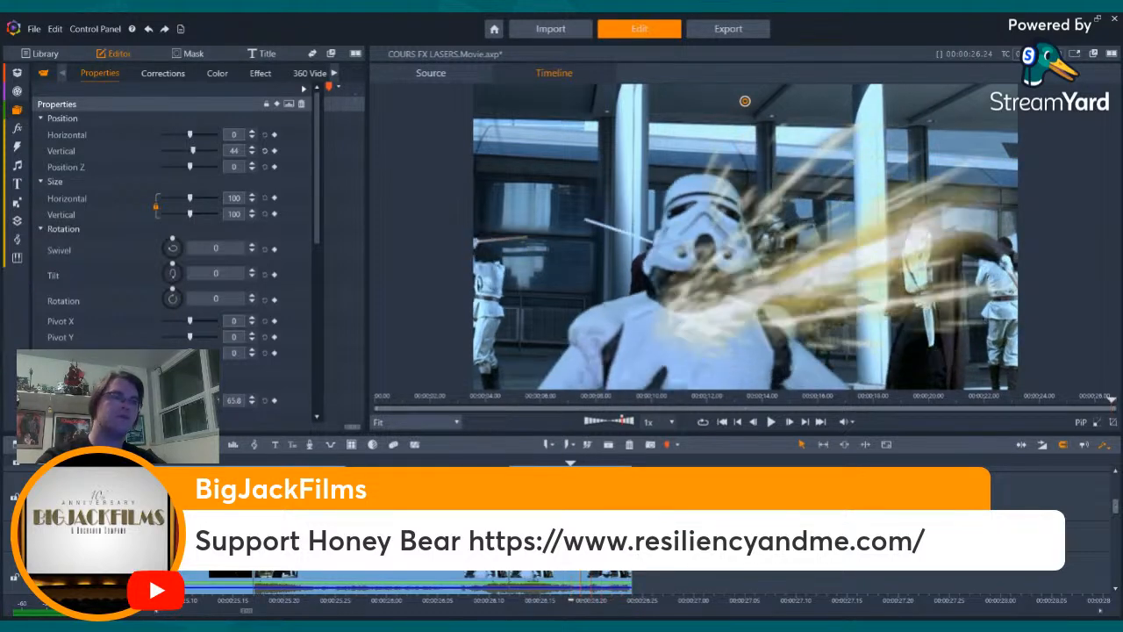
- Add Spark Blast 2.wmv from the sparks collection to the timeline at the frame where the red bolt crosses the stormtrooper's chest
key(Left)
key(Left)
key(Left)
key(Left)
key(Left)
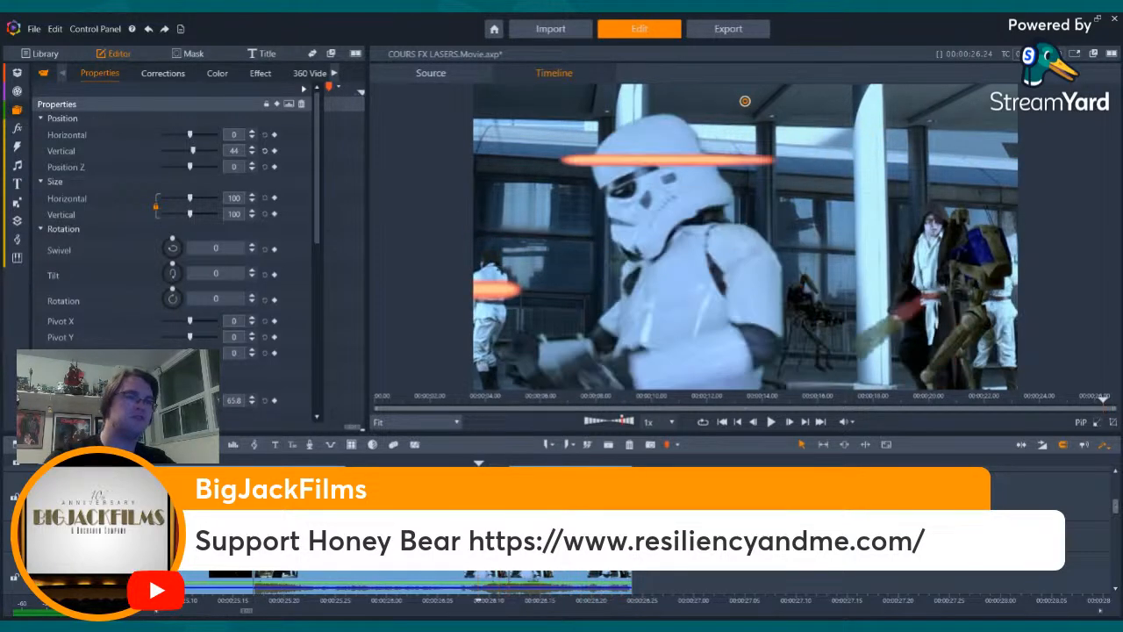
key(Right)
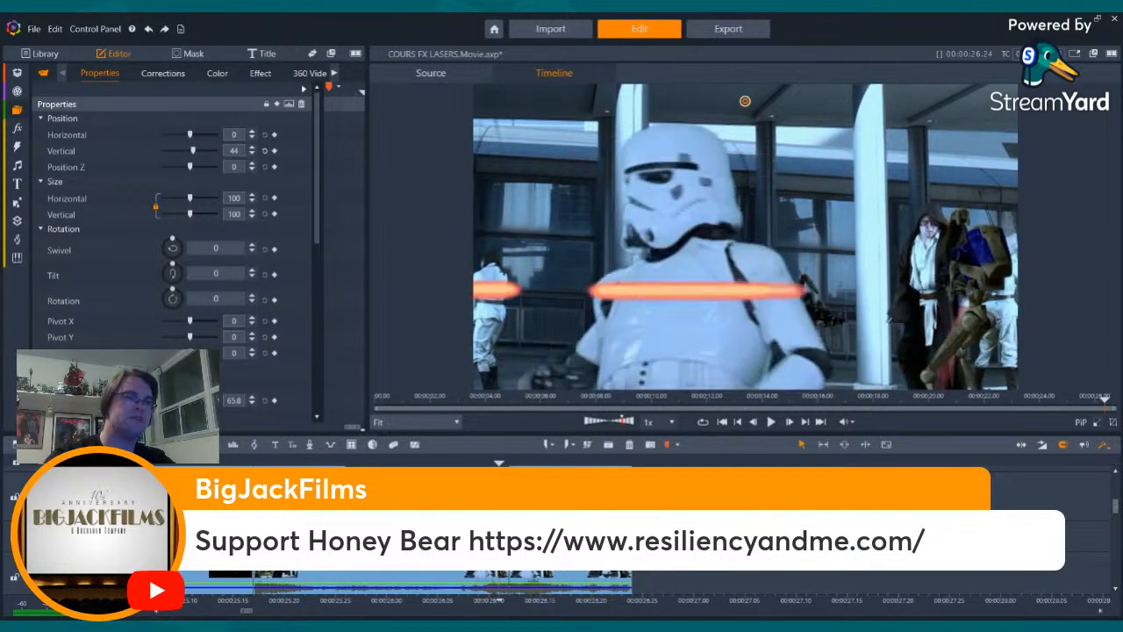
click(16, 109)
scroll(358, 187, down, 10)
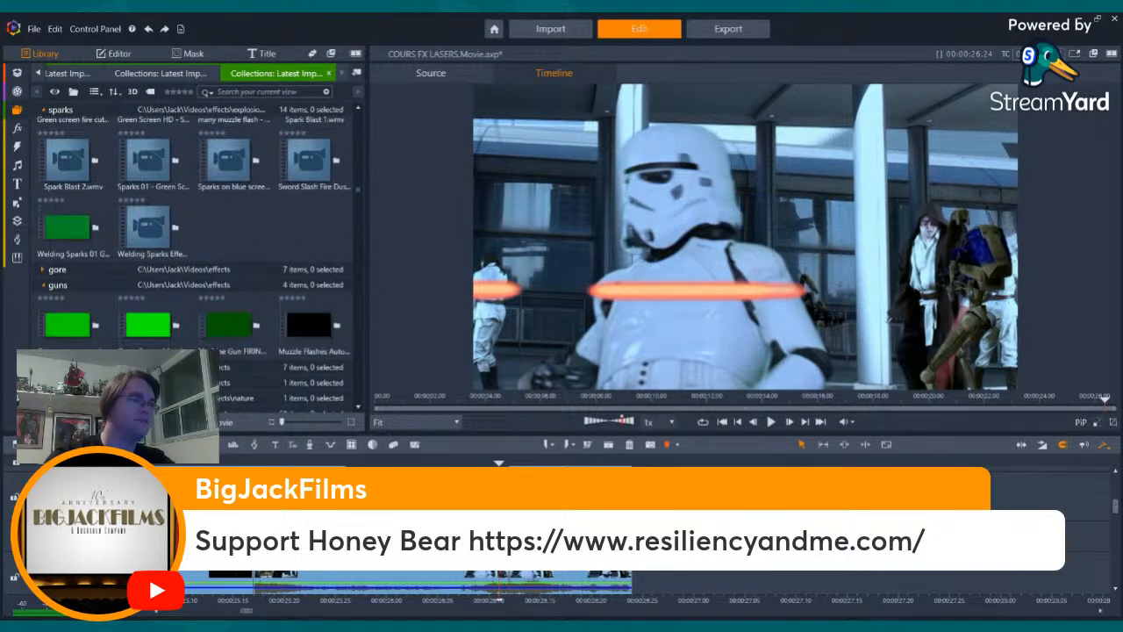
click(72, 160)
drag(568, 387, 499, 527)
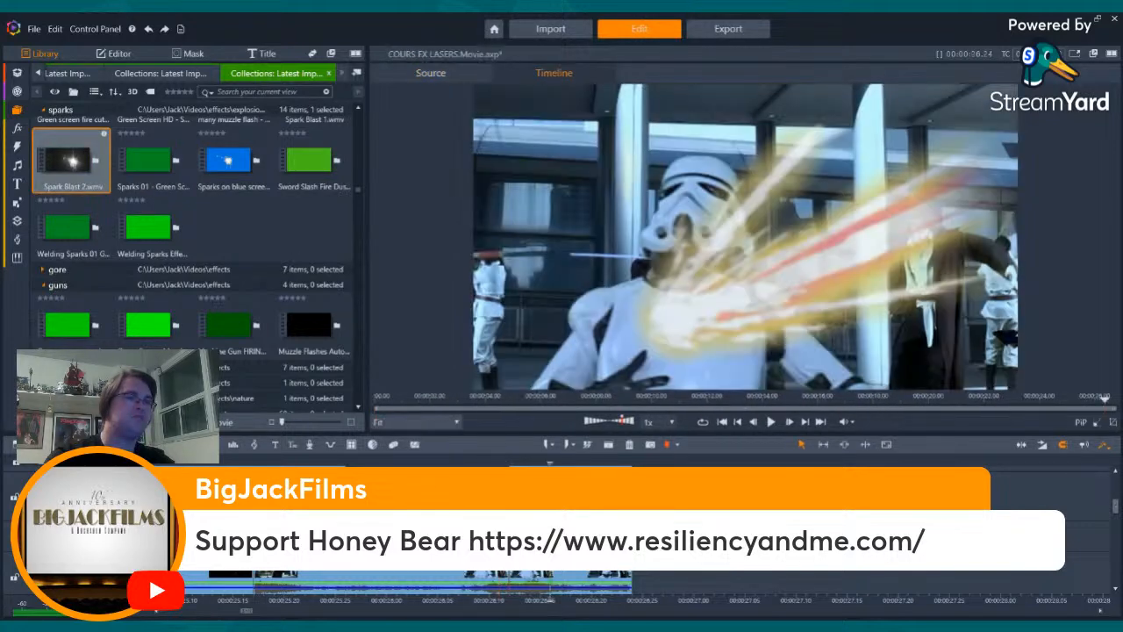
- Trim the Spark Blast 2 clip to fit the stormtrooper shot, with its bright flash on the bolt's impact frame
click(468, 535)
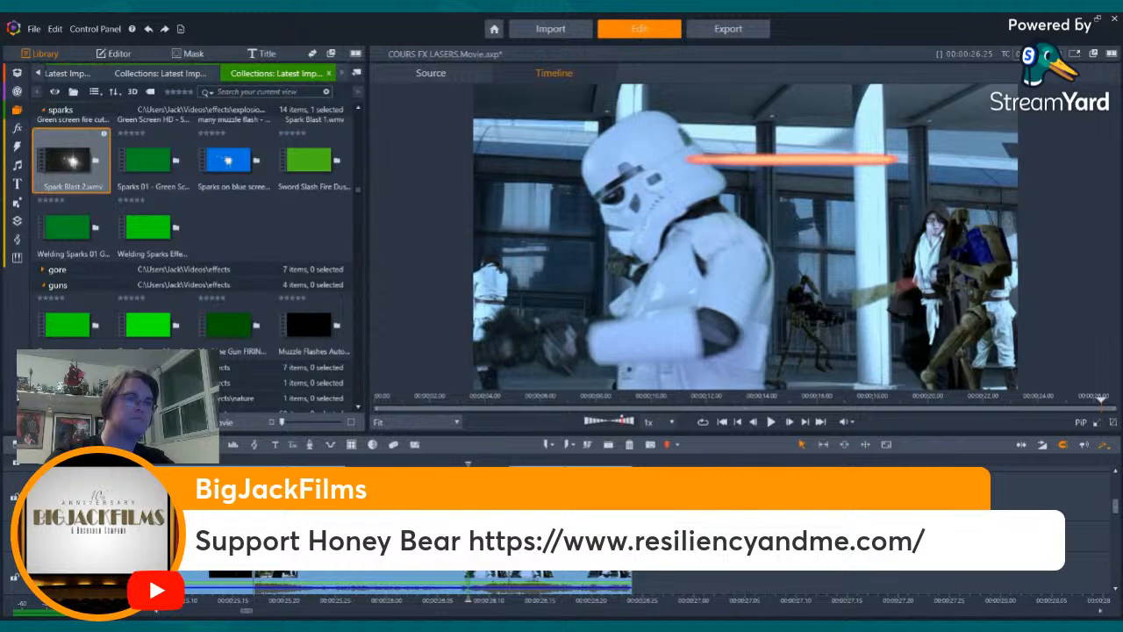
click(509, 535)
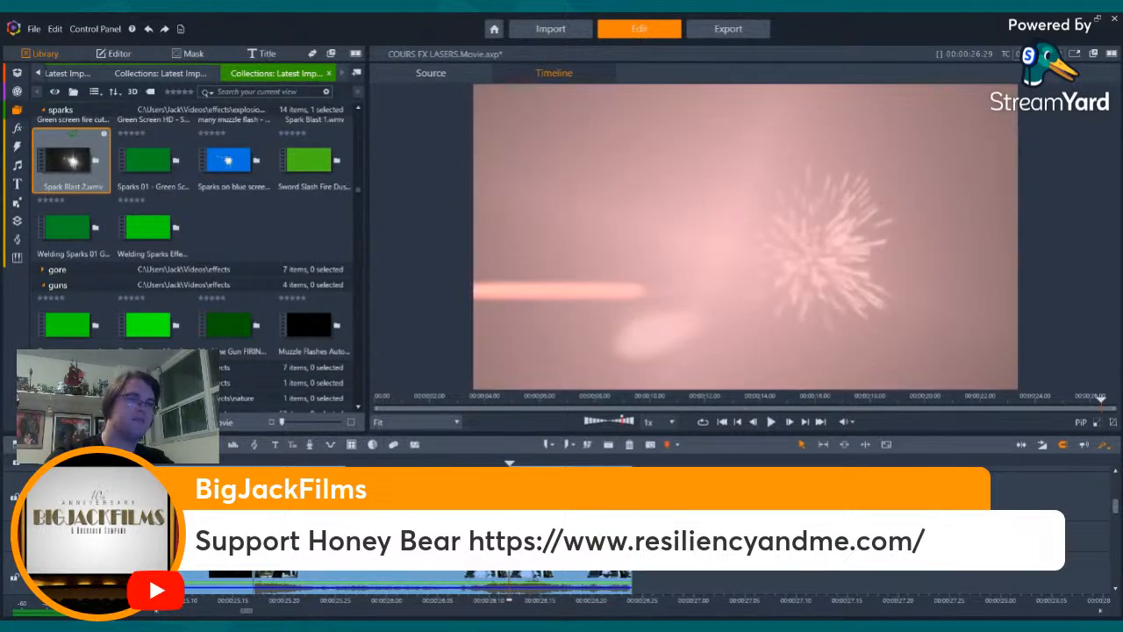
key(Left)
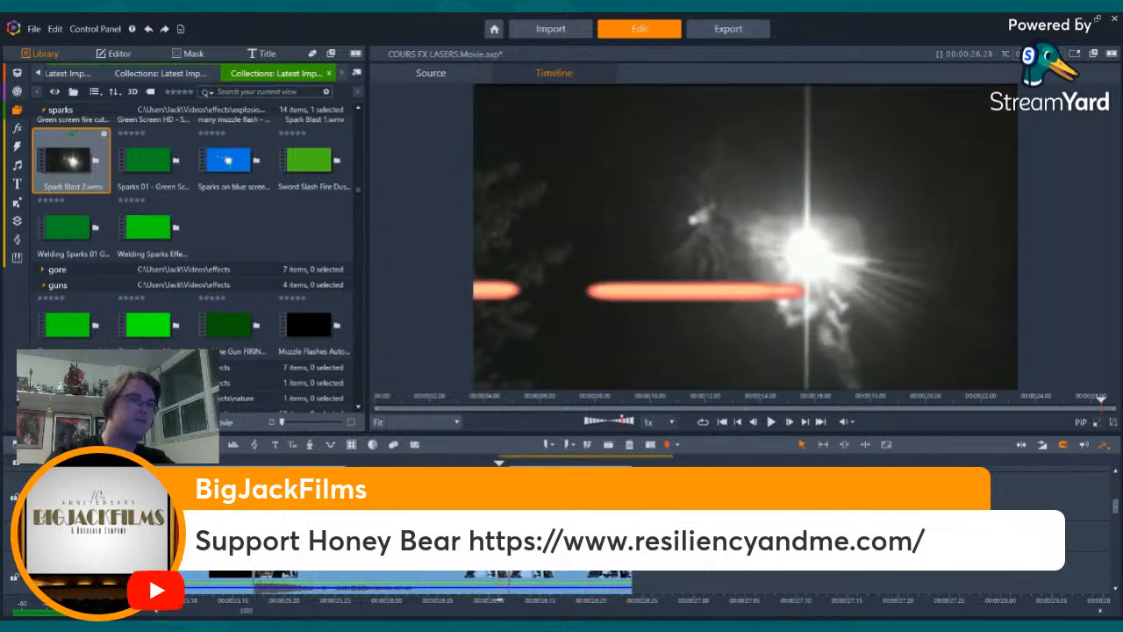
key(Left)
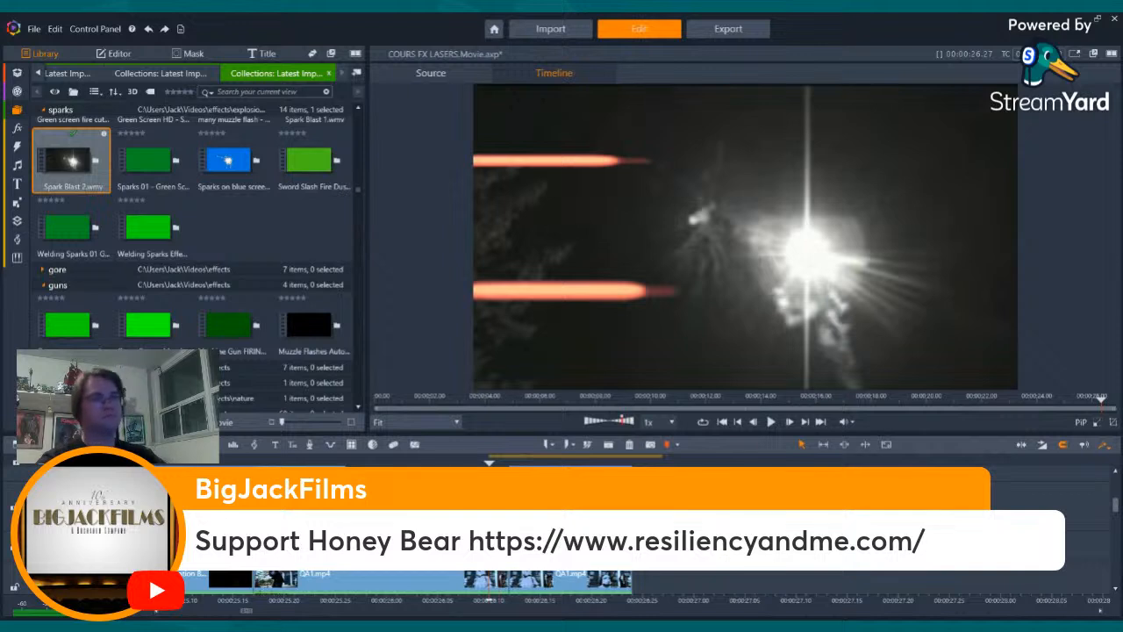
key(Right)
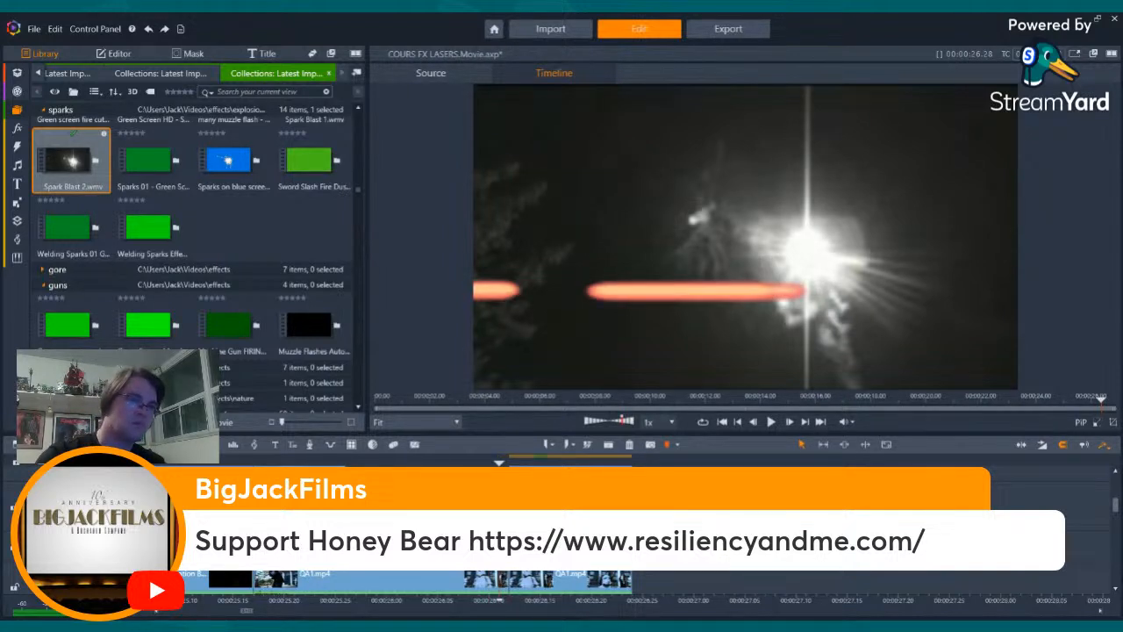
drag(672, 527, 615, 526)
key(Right)
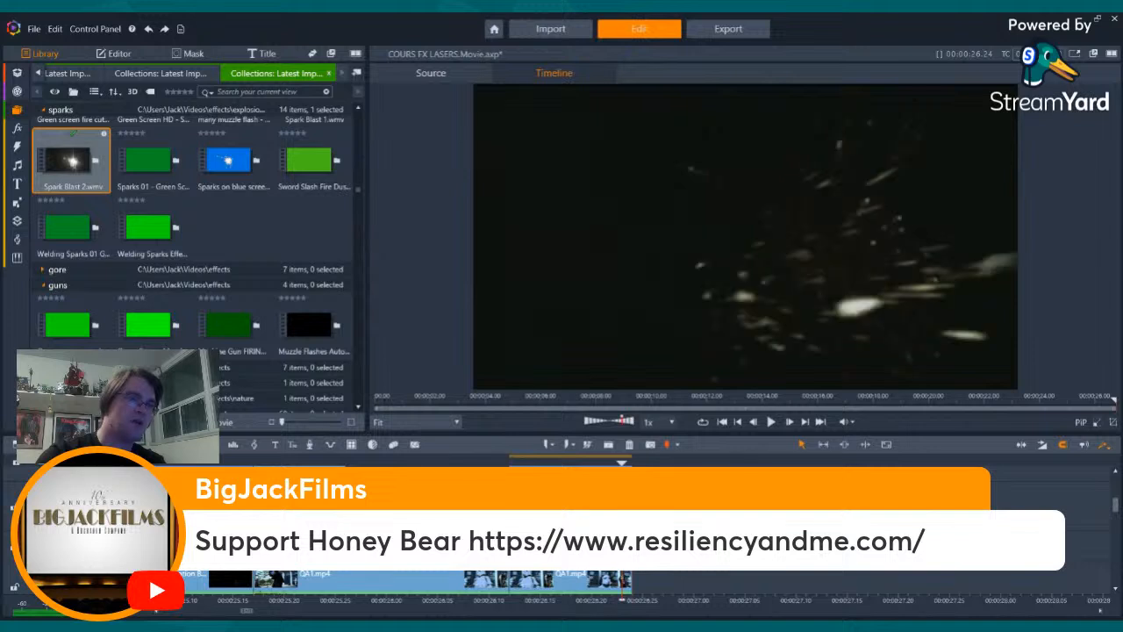
click(505, 461)
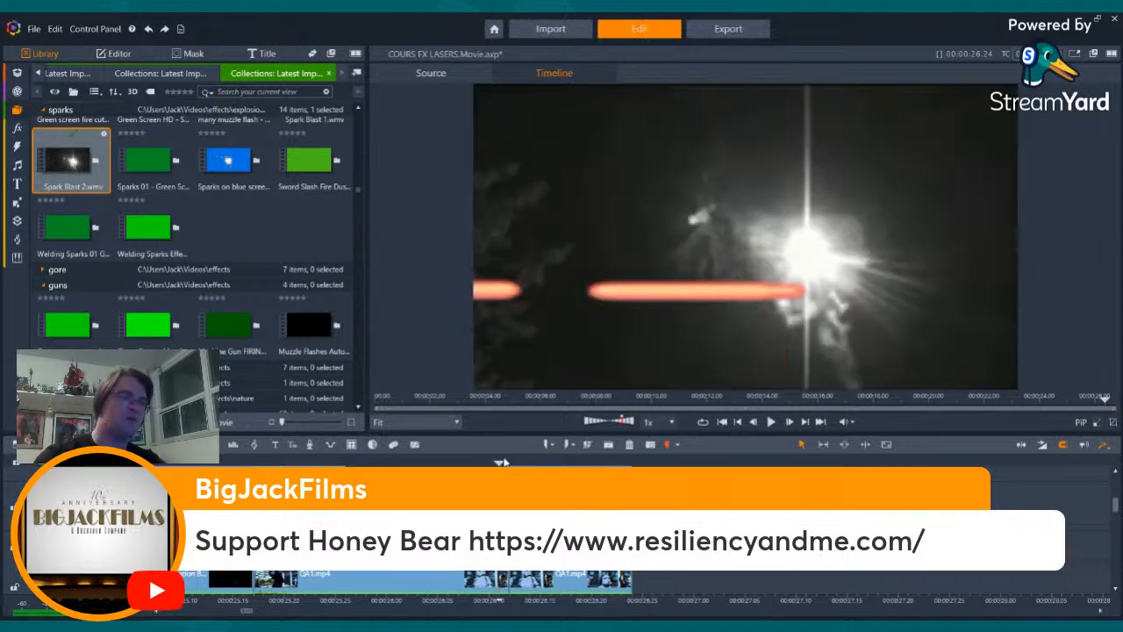
- Apply the Luma Keyer effect to the Spark Blast 2 clip
click(114, 54)
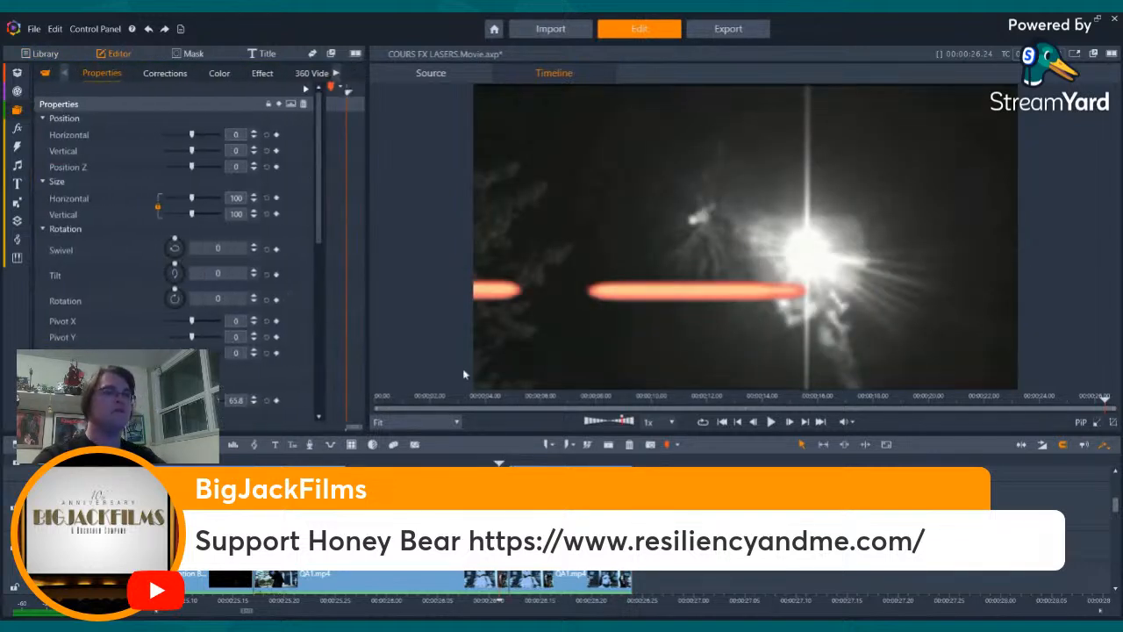
click(258, 74)
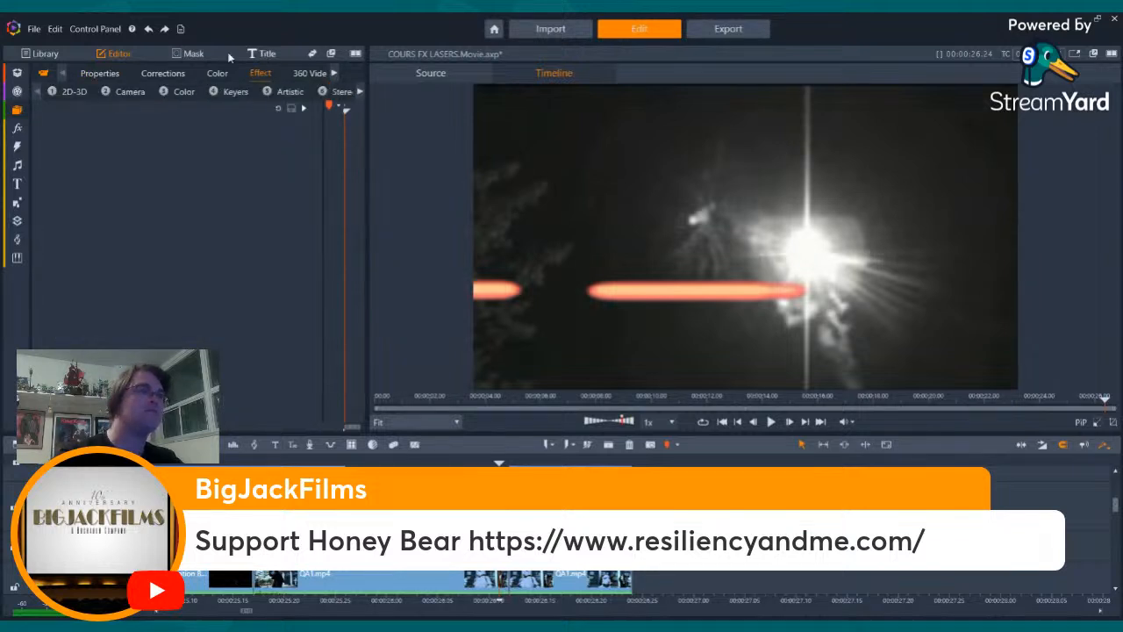
click(221, 92)
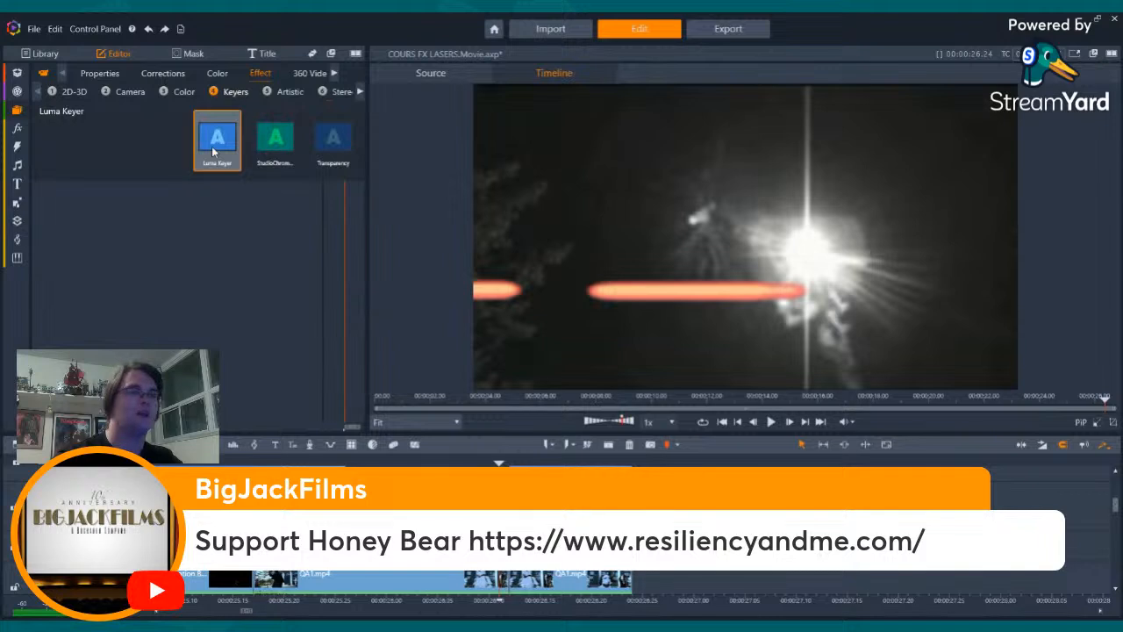
double_click(214, 147)
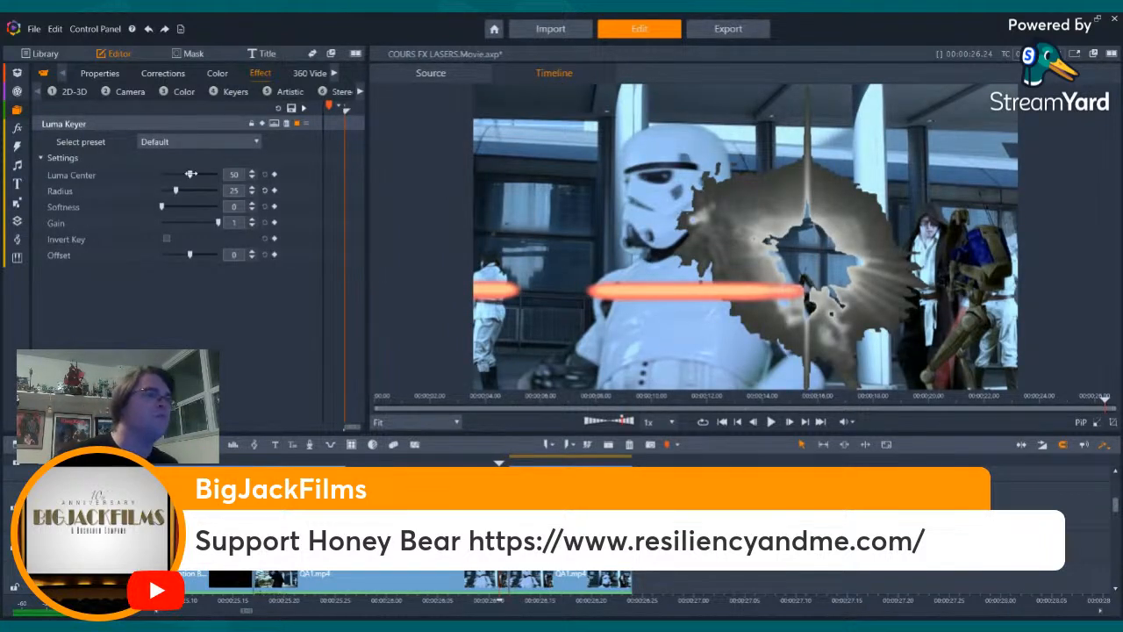
- Set the spark blast's Luma Keyer to a luma center of 67.72 and a softness of 9.61
drag(190, 174, 199, 175)
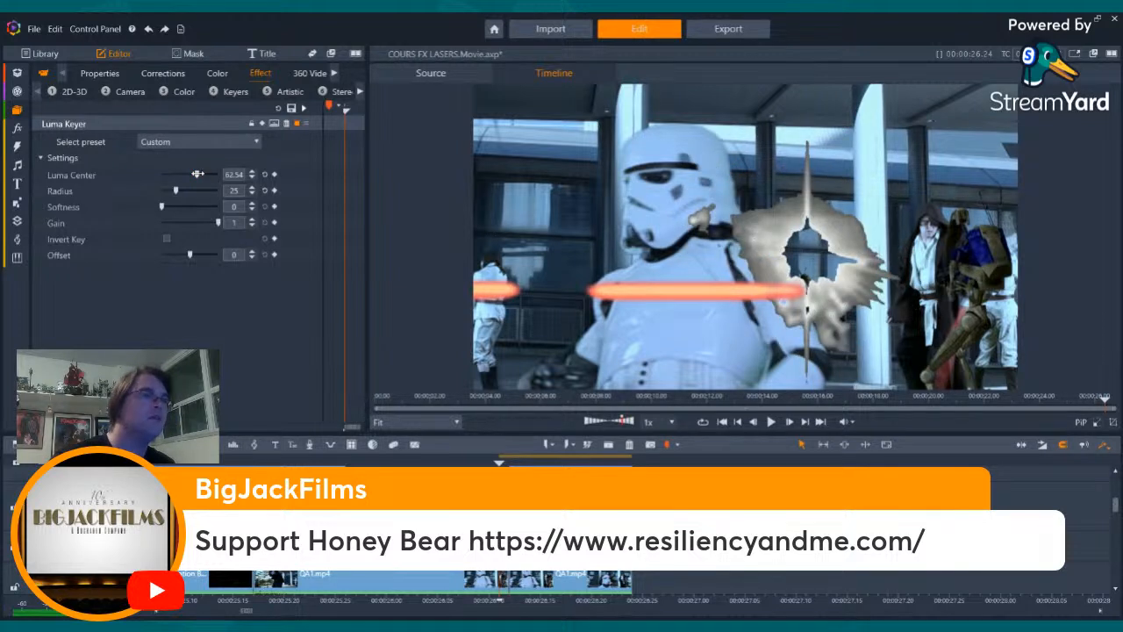
drag(198, 173, 200, 174)
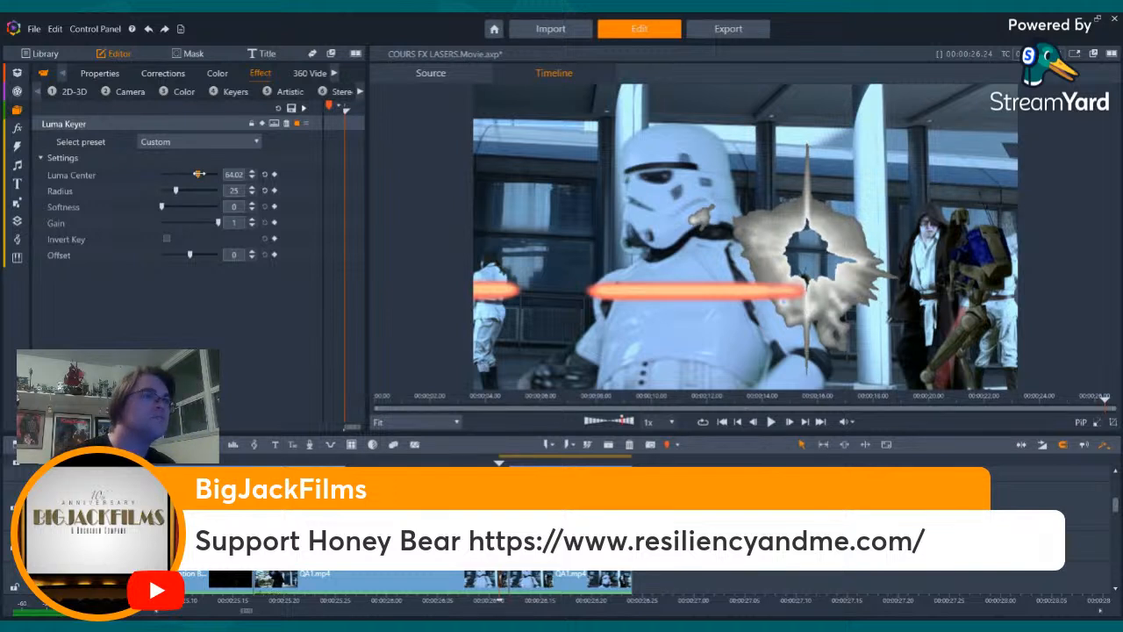
drag(199, 173, 201, 174)
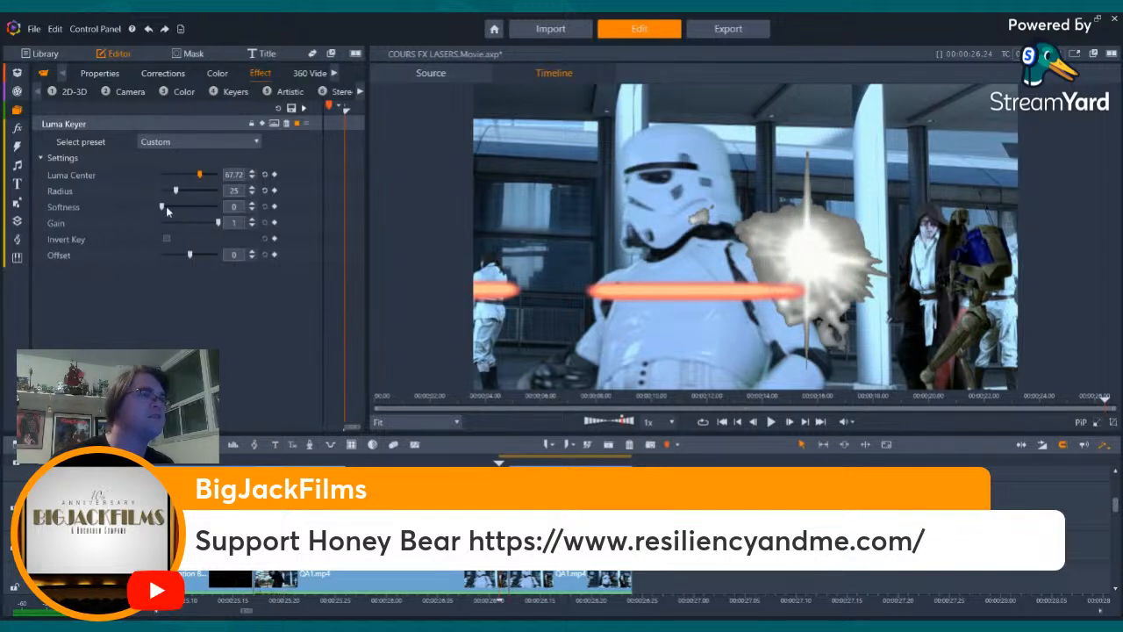
drag(161, 207, 172, 208)
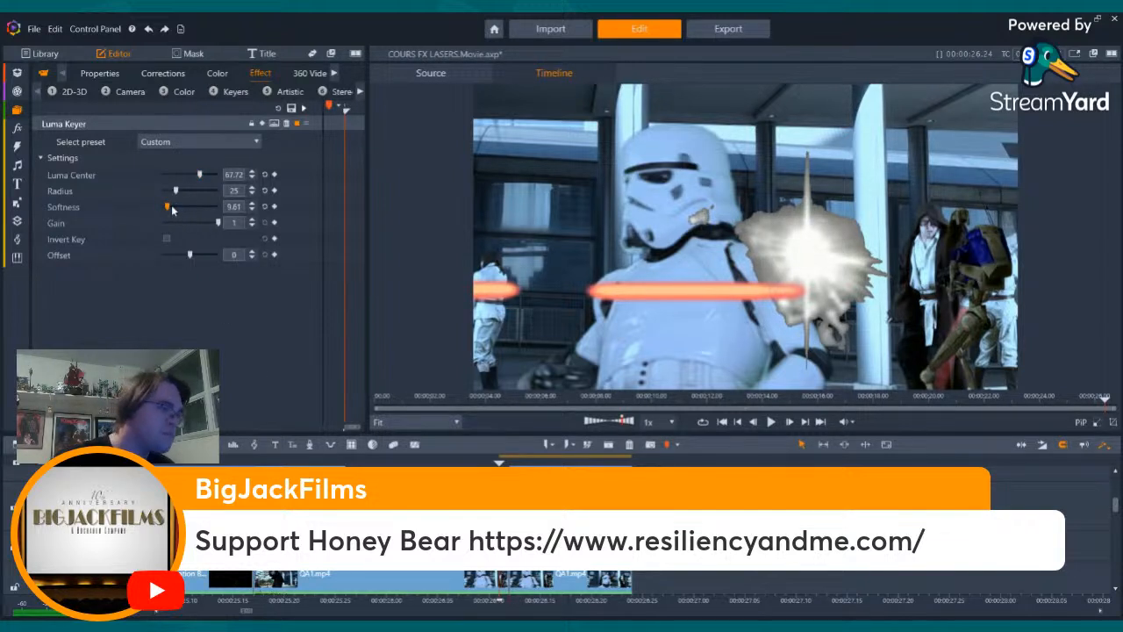
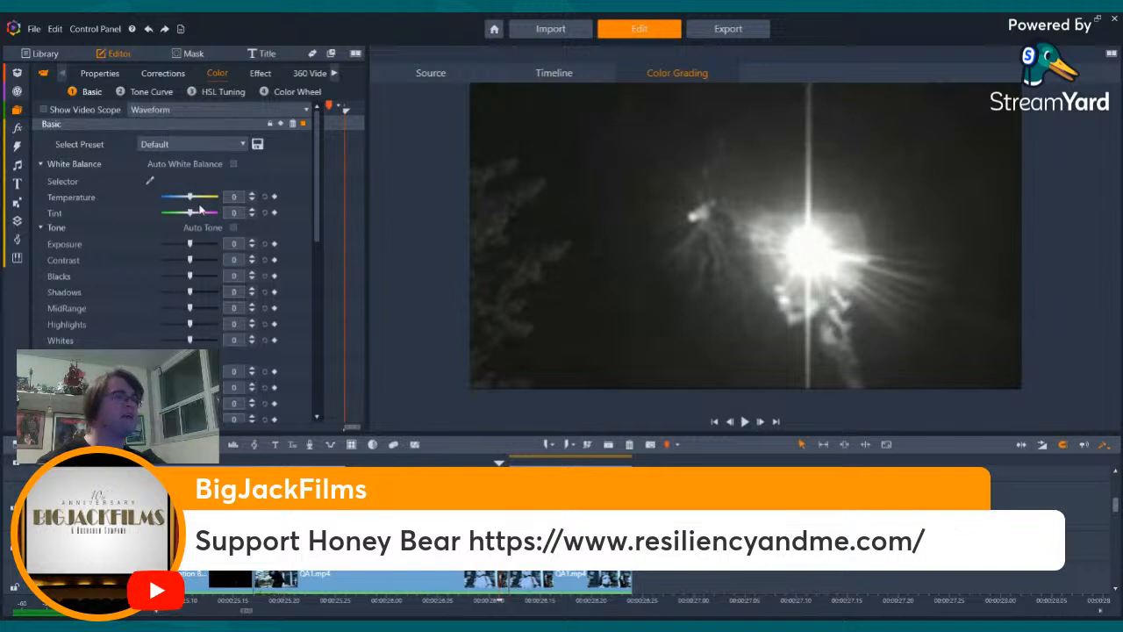
- Set the explosion clip's white balance temperature to 100 and step through its frames to check the warmer colour in the composite
drag(253, 210, 252, 197)
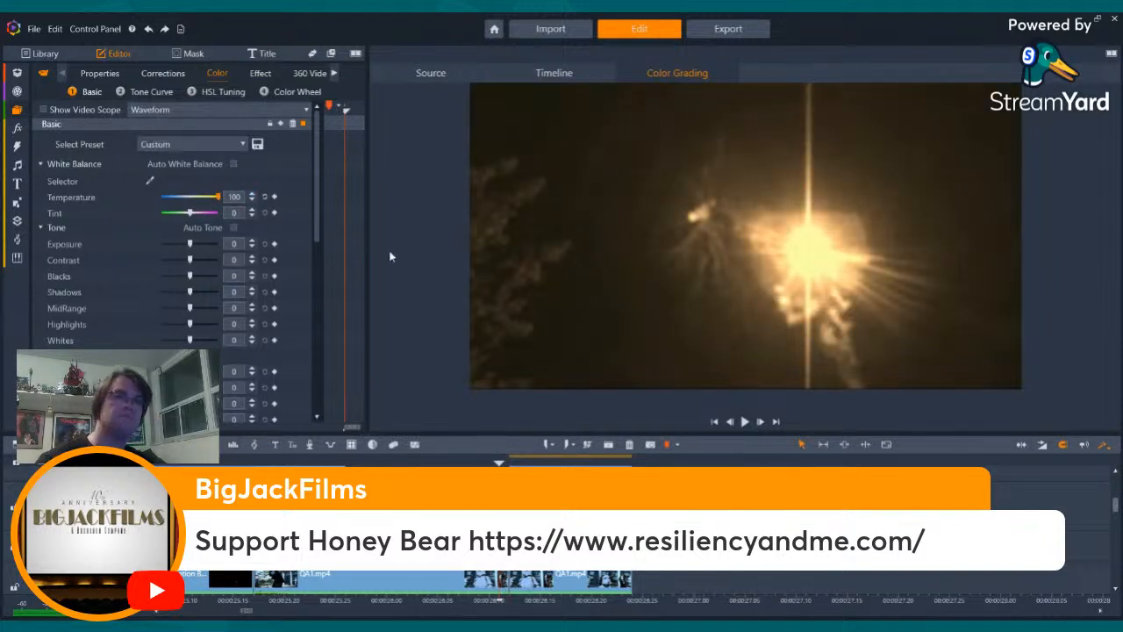
key(Right)
key(Right)
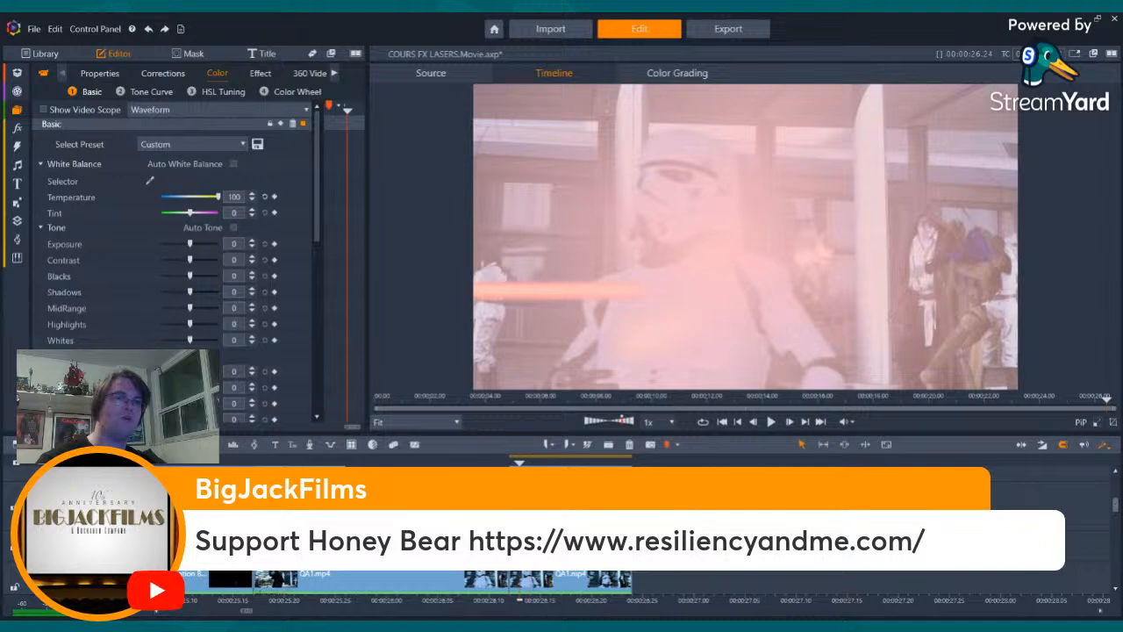
key(Right)
key(Right)
key(Right)
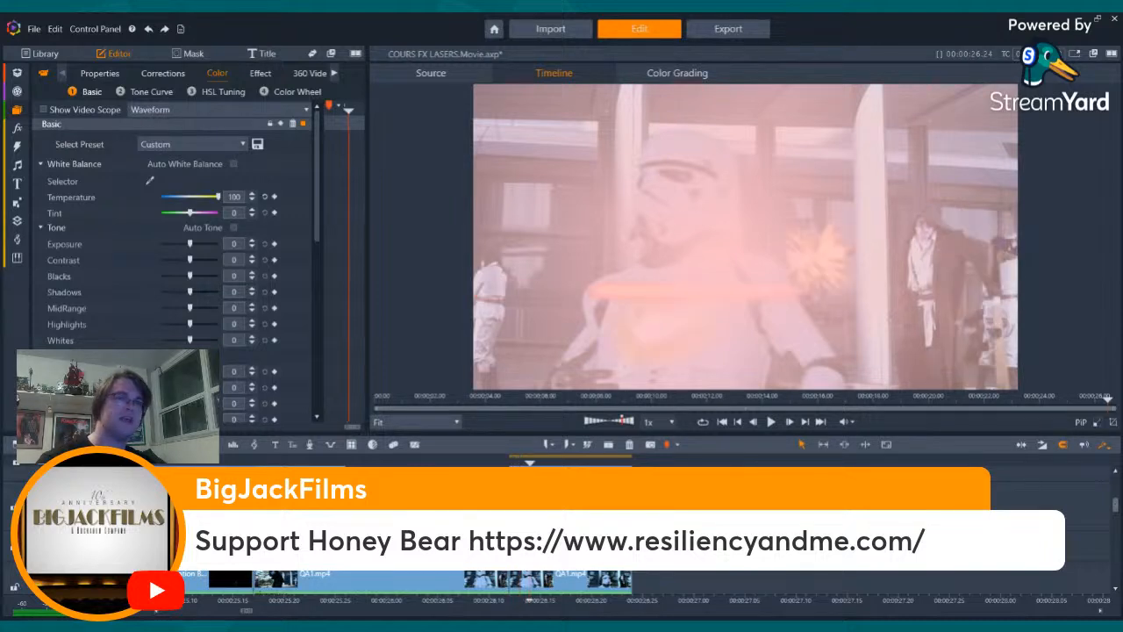
key(Right)
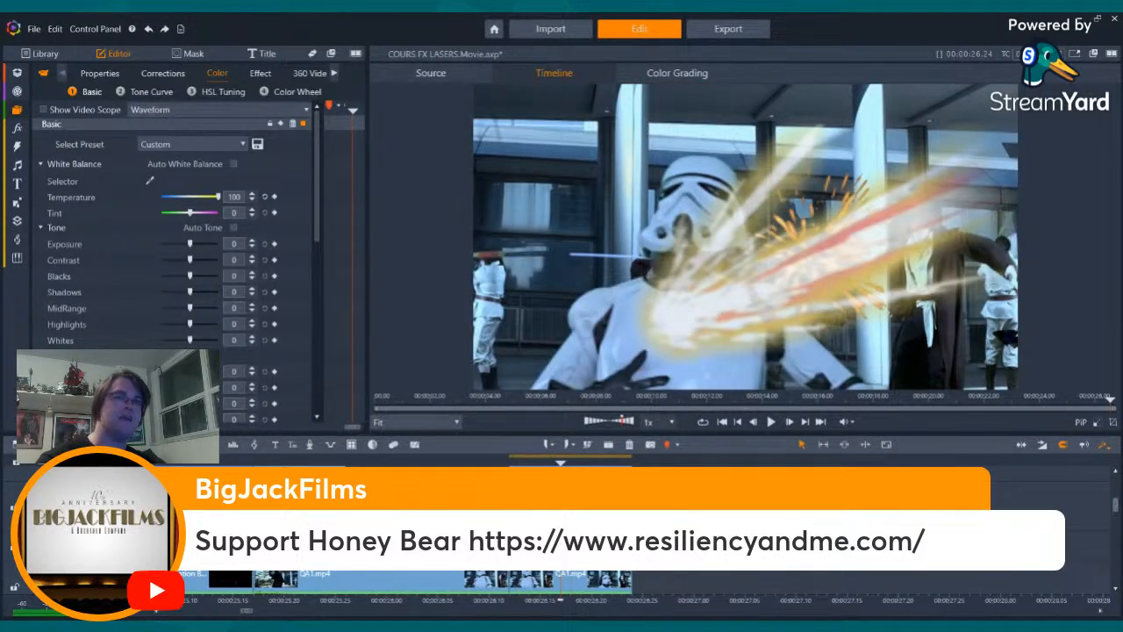
key(Left)
key(Left)
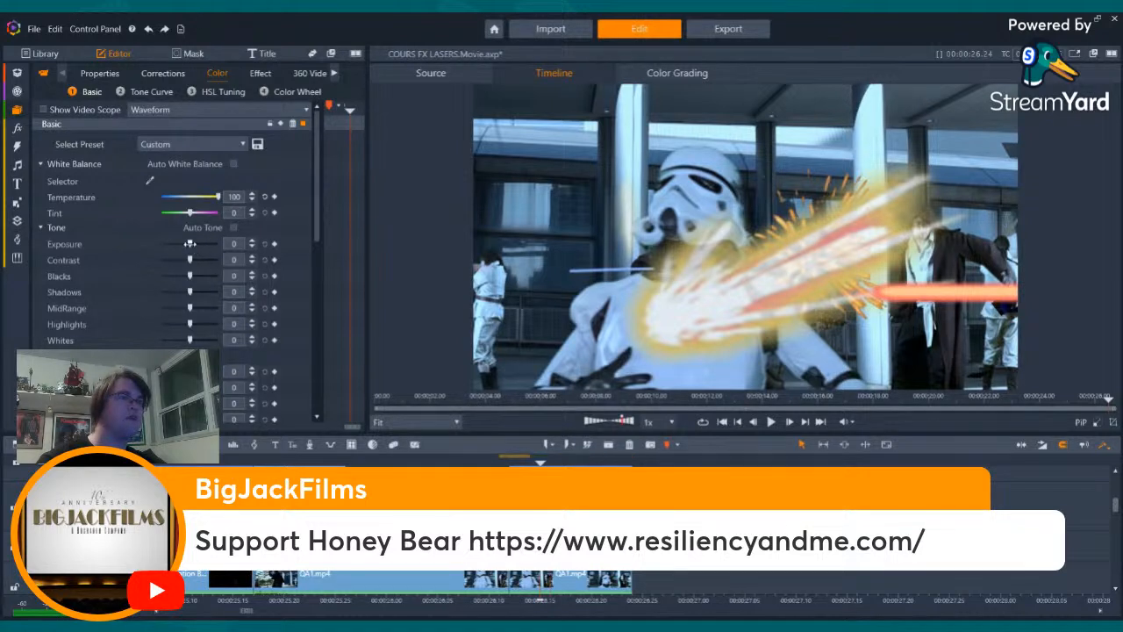
- Try an exposure of 23 on the explosion clip, undo it and reset the exposure to 0
drag(193, 244, 197, 244)
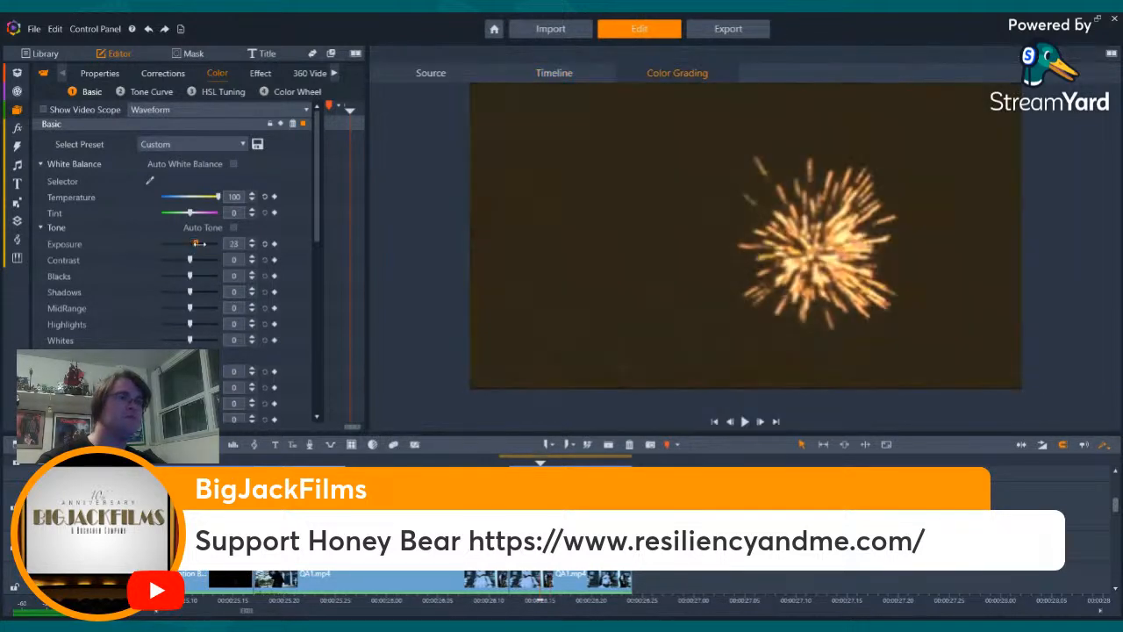
click(148, 29)
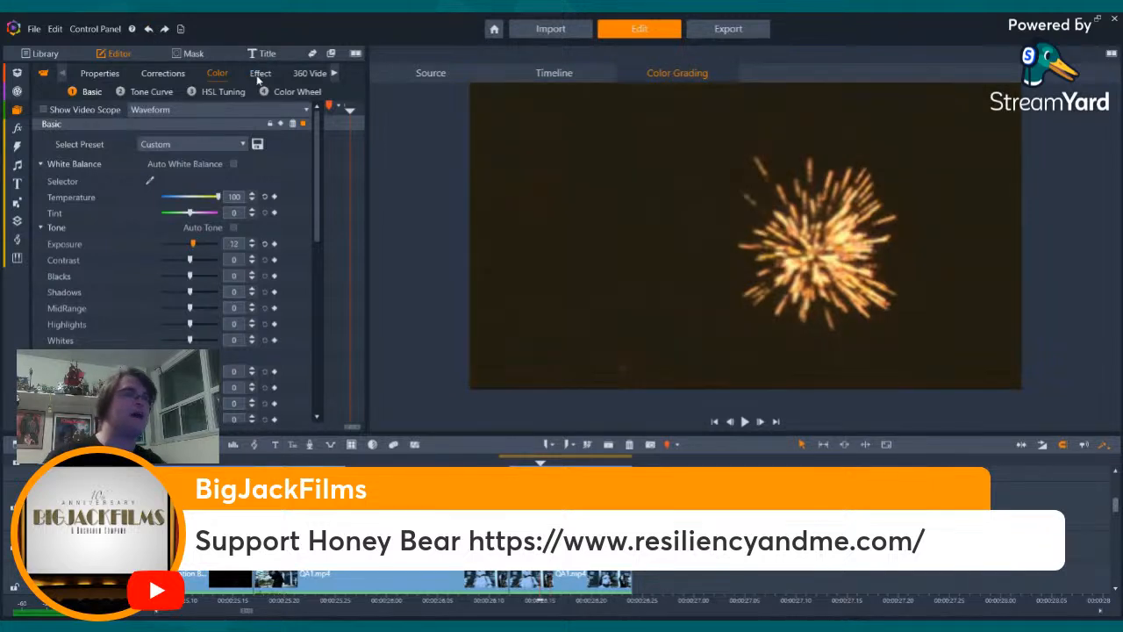
click(260, 74)
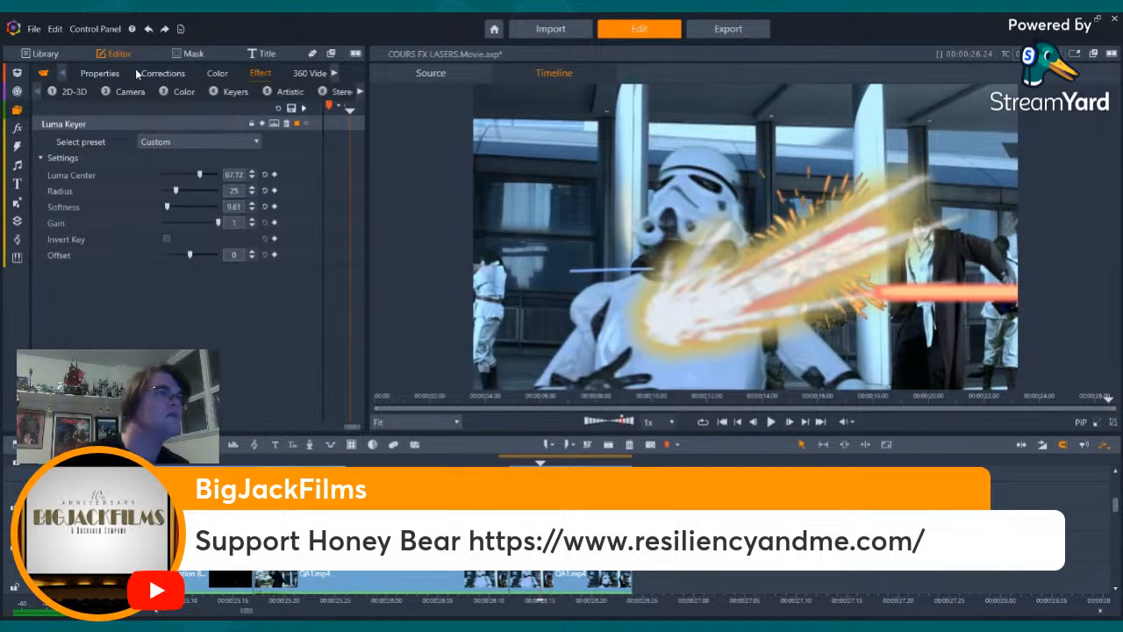
click(217, 74)
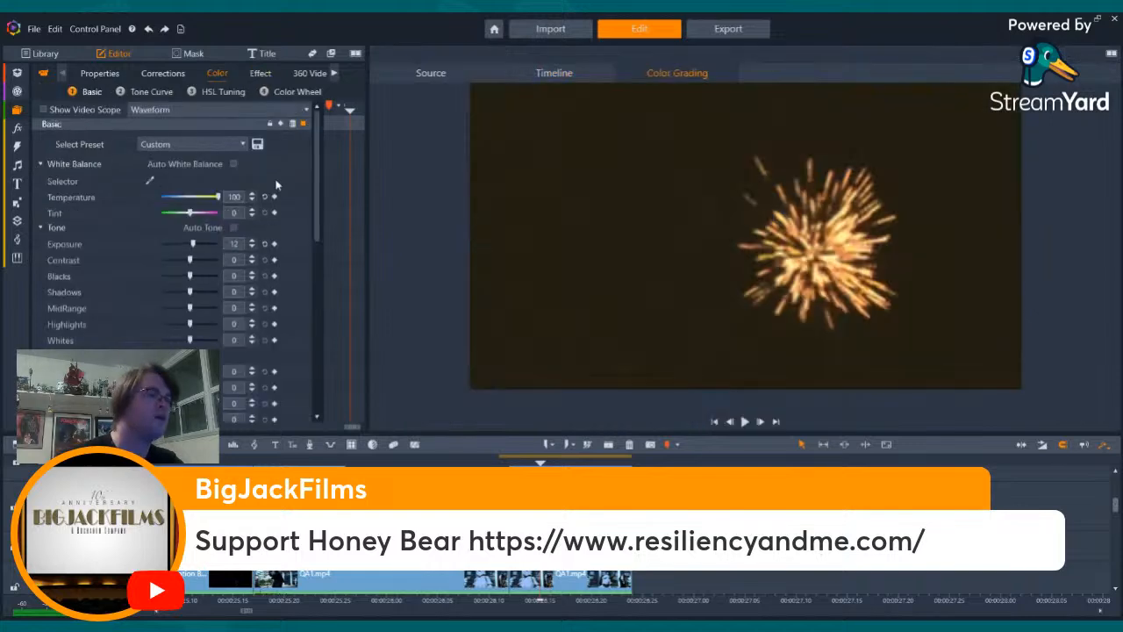
double_click(234, 243)
text(0)
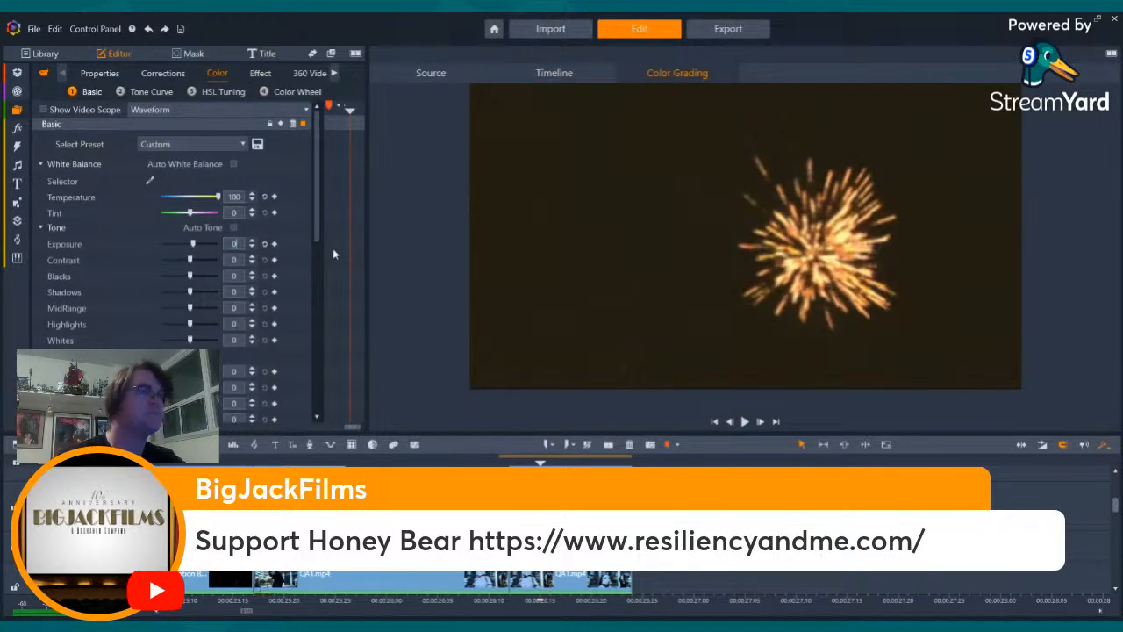
key(Return)
- Add a Base Color Correction effect to the explosion clip and apply its Warm preset
click(260, 74)
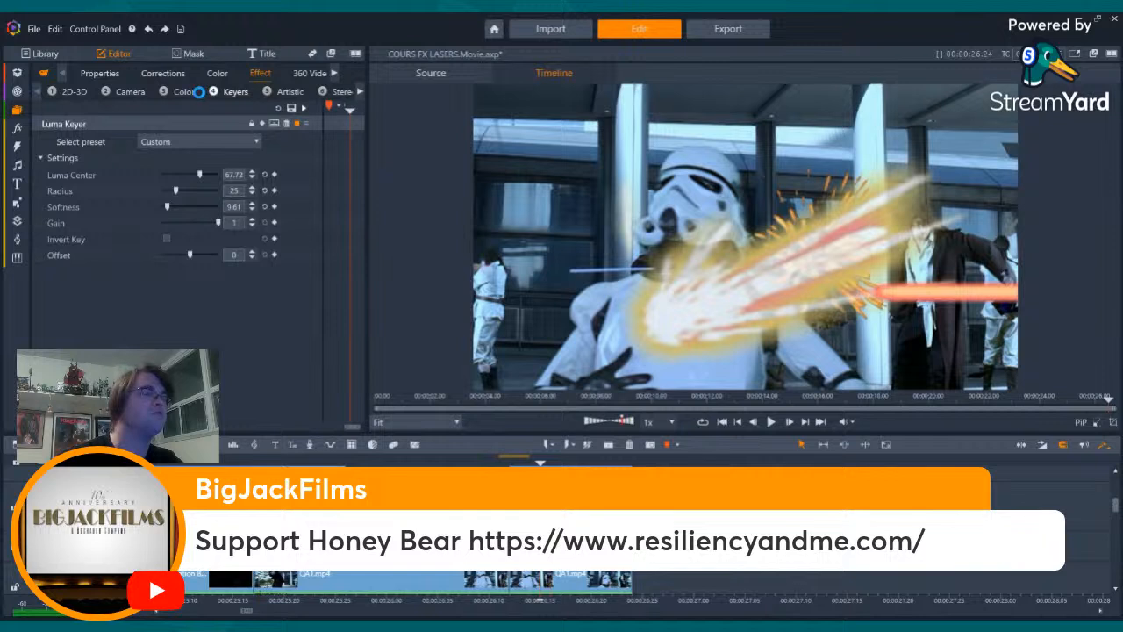
click(180, 91)
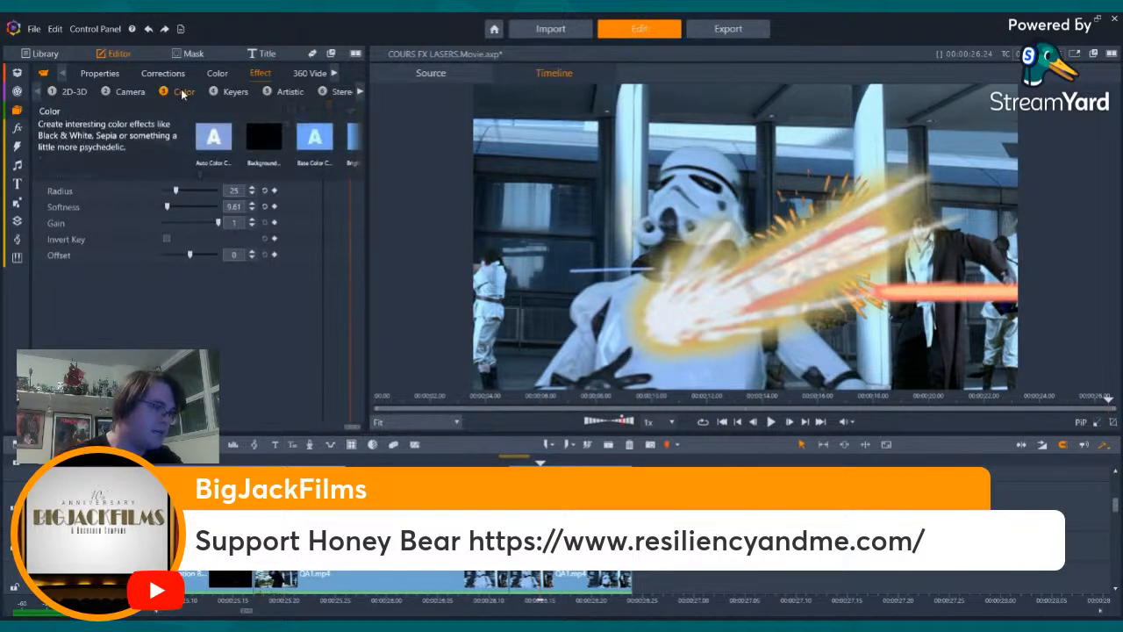
click(301, 132)
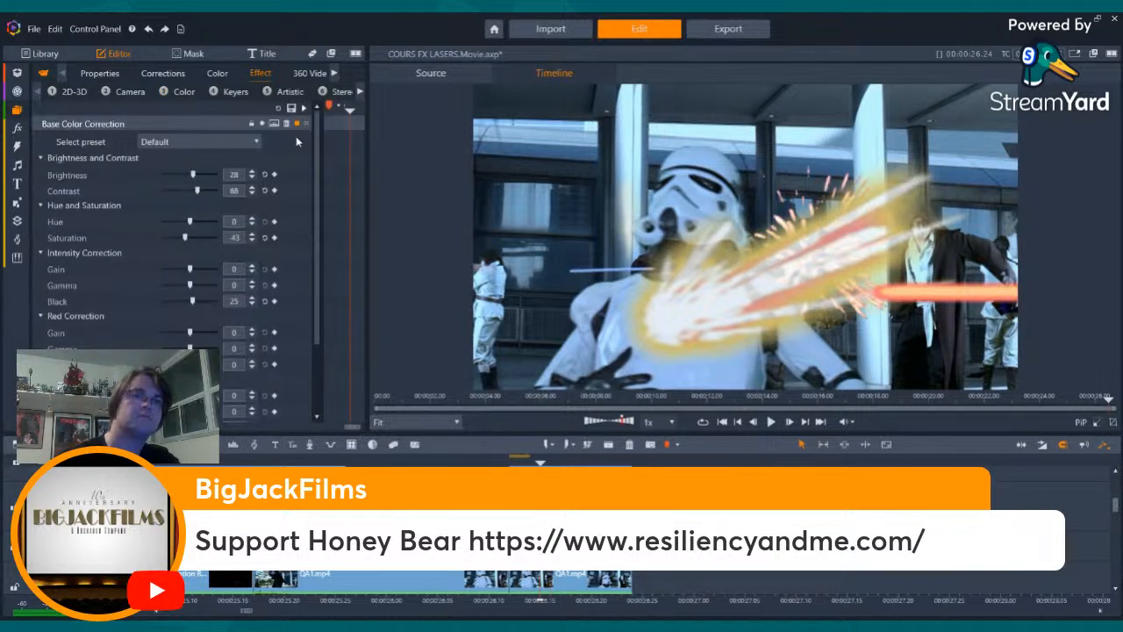
click(166, 174)
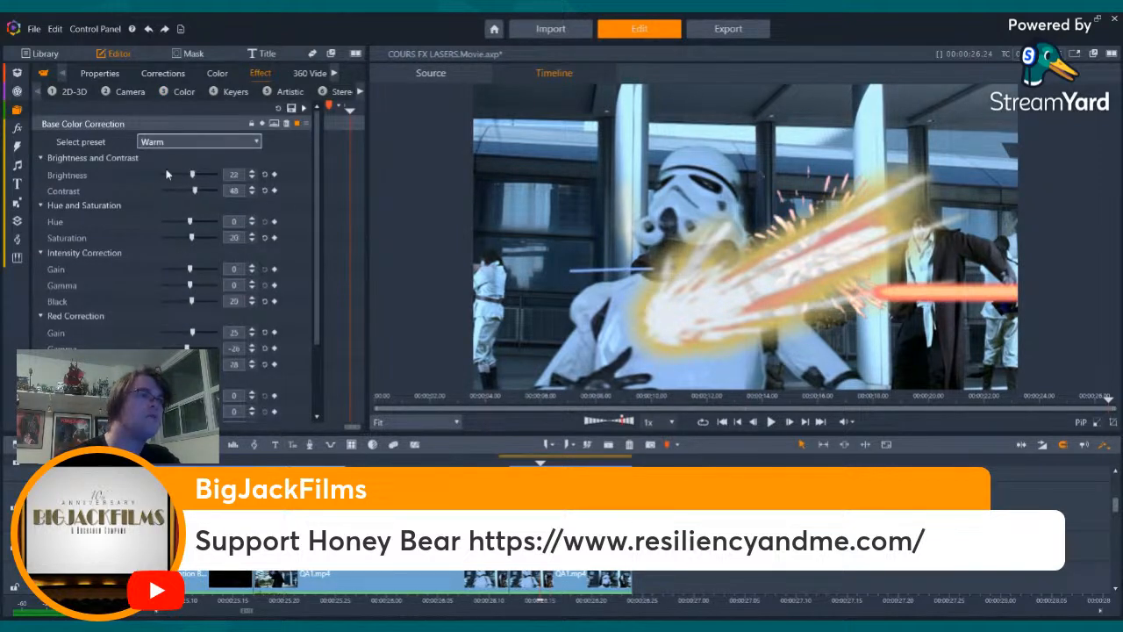
- Add a Blur effect with its default settings to the explosion clip
click(118, 125)
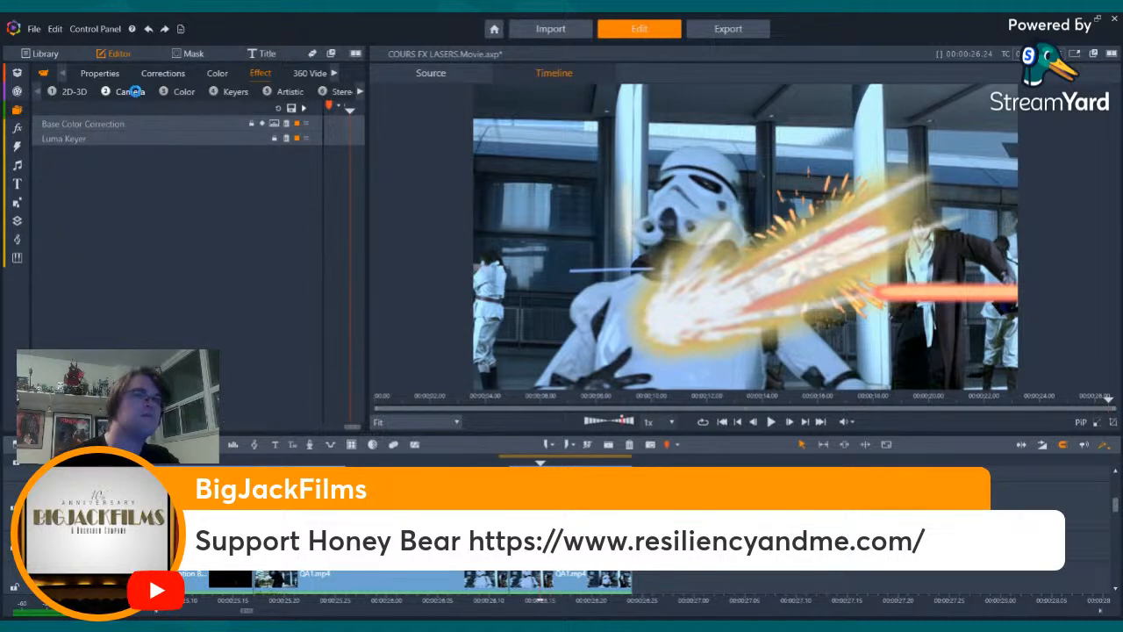
click(132, 91)
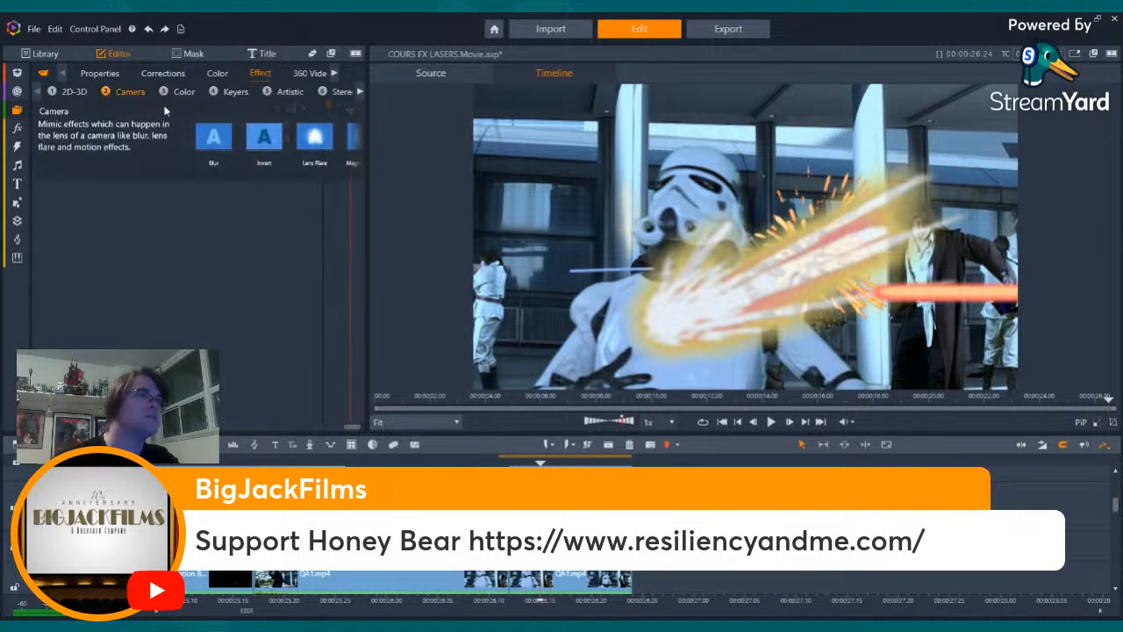
double_click(214, 136)
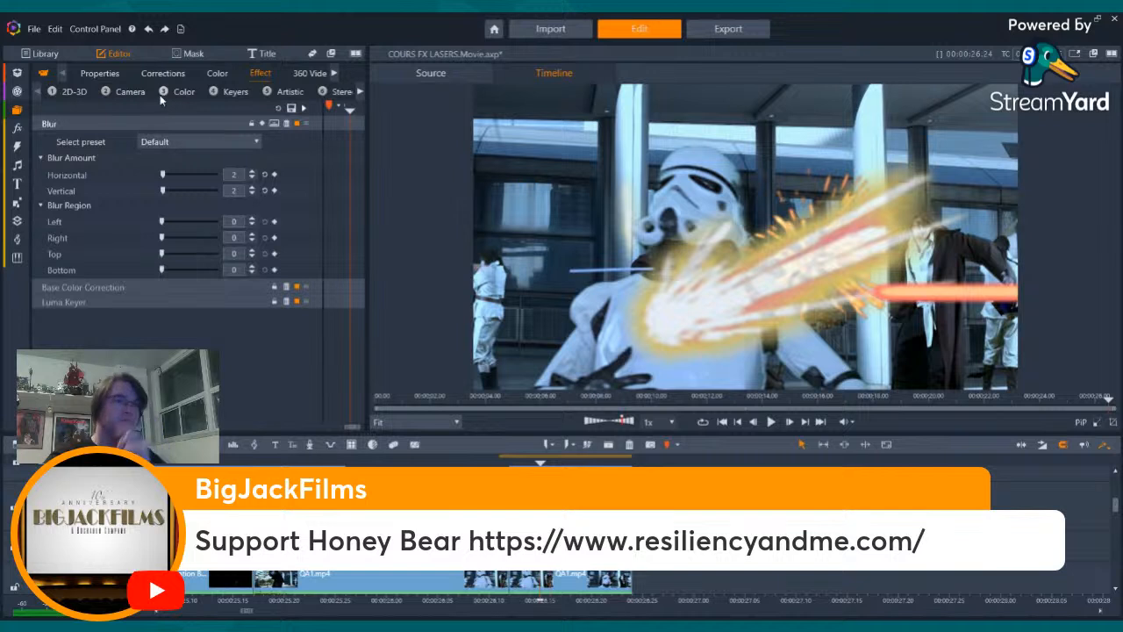
- Add the 2D Editor Advanced effect to the explosion clip and set its preset to No Preset
click(75, 91)
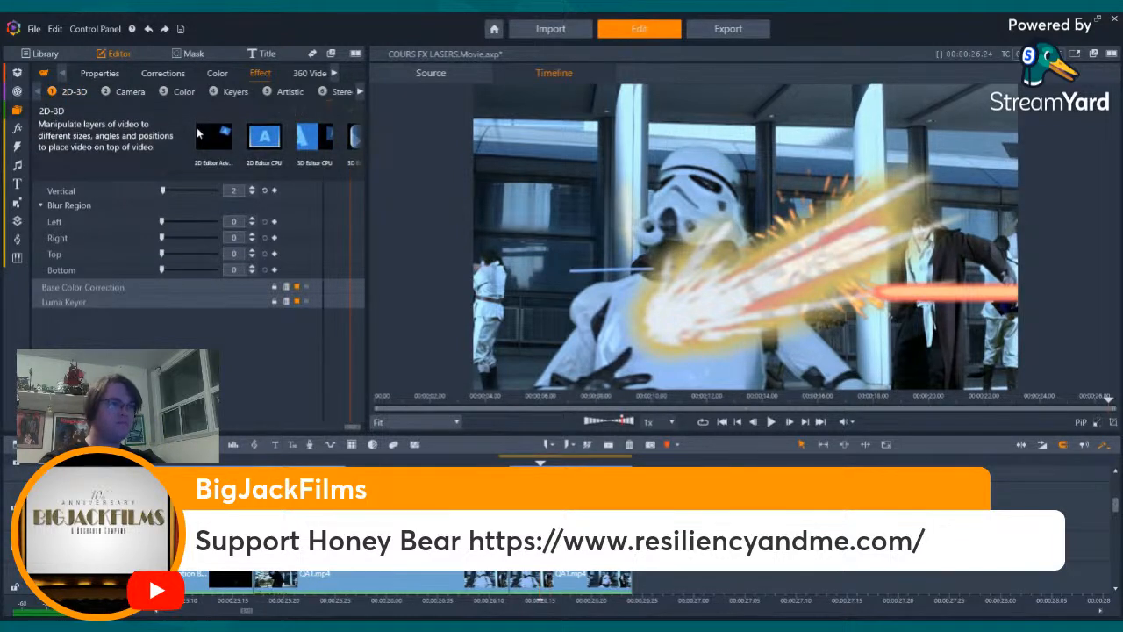
click(197, 127)
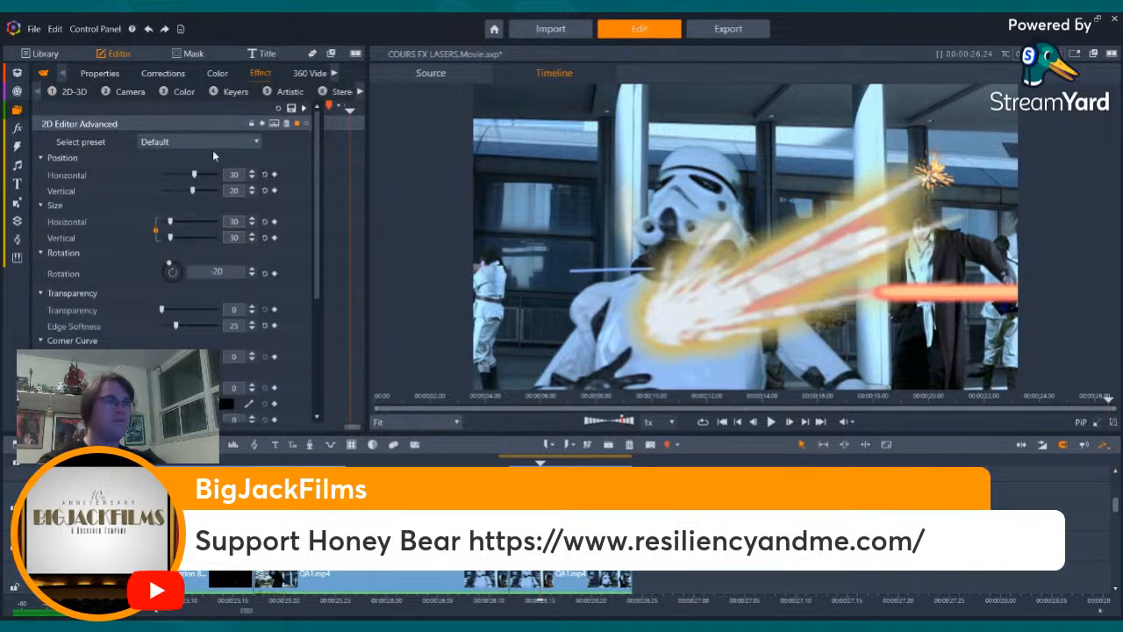
click(251, 172)
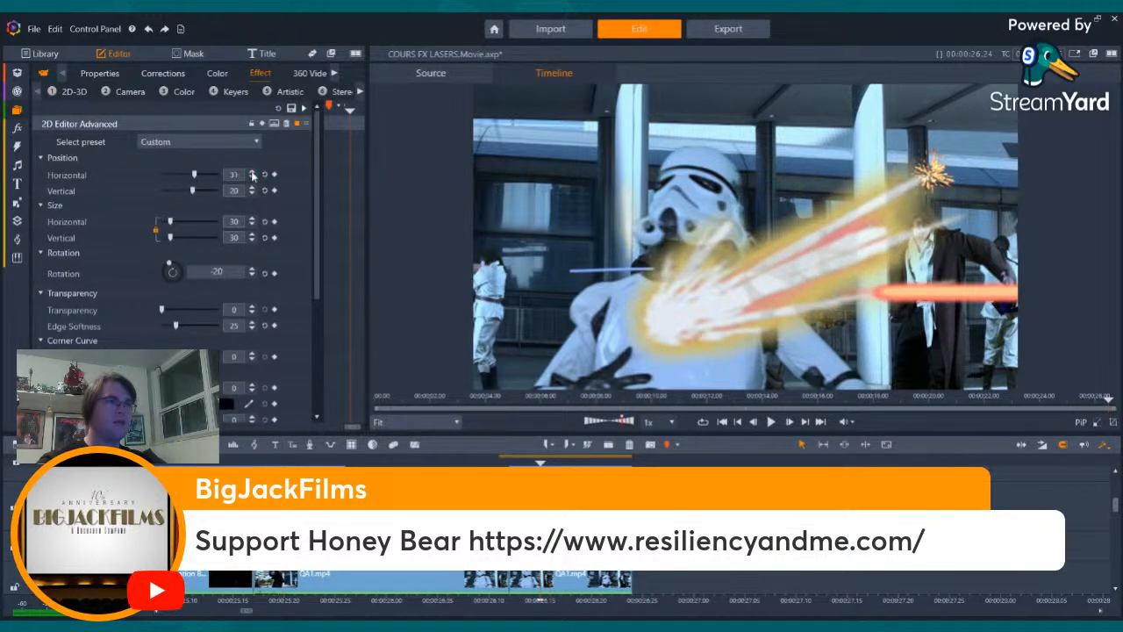
click(210, 142)
click(199, 171)
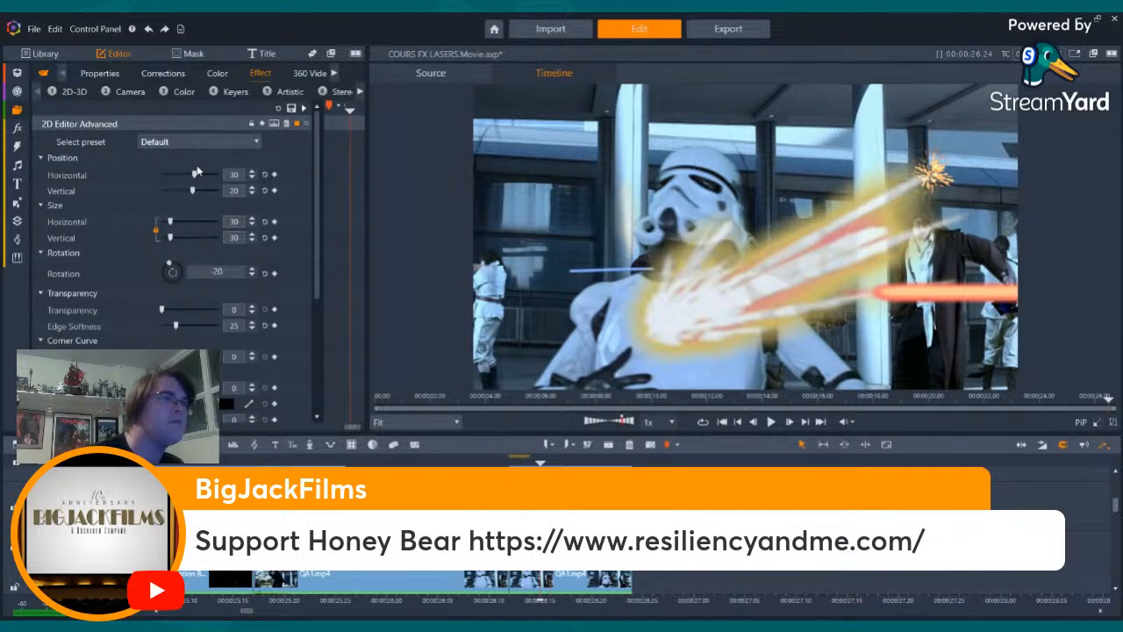
click(195, 142)
click(187, 160)
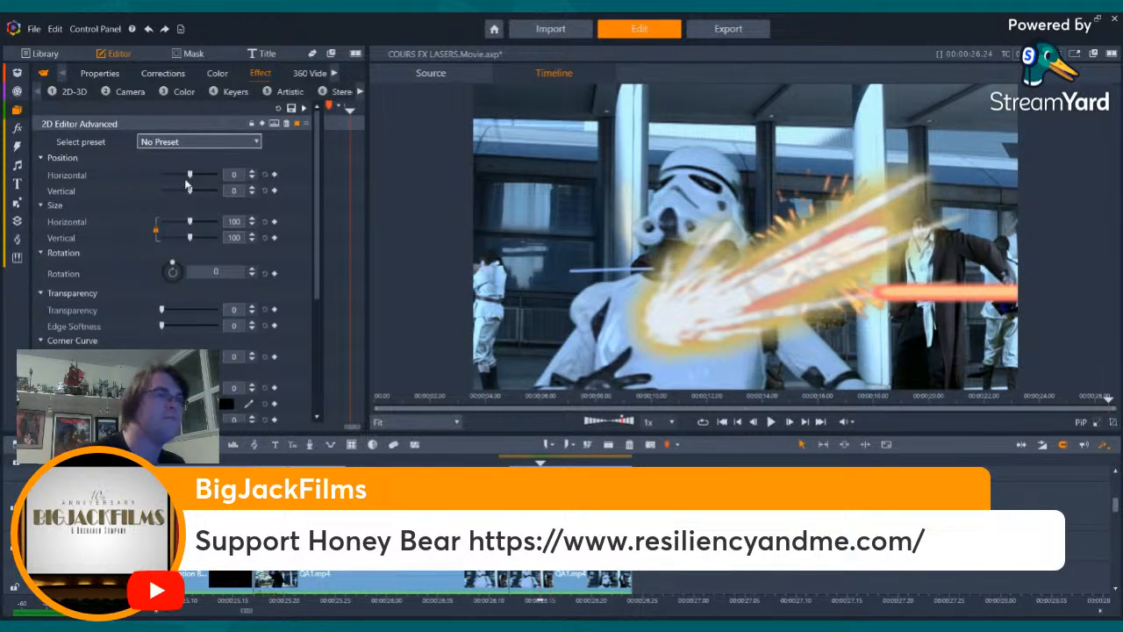
- Move the explosion down over the robed figure's legs, with horizontal position 22.8 and vertical position -35.4
drag(189, 175, 192, 174)
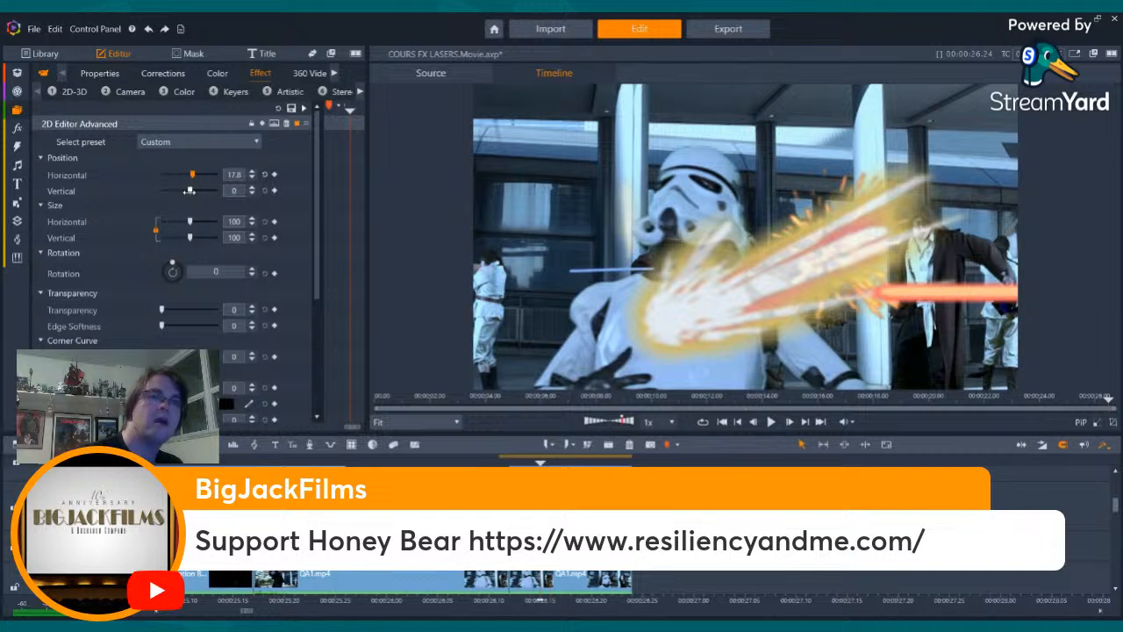
drag(189, 190, 183, 195)
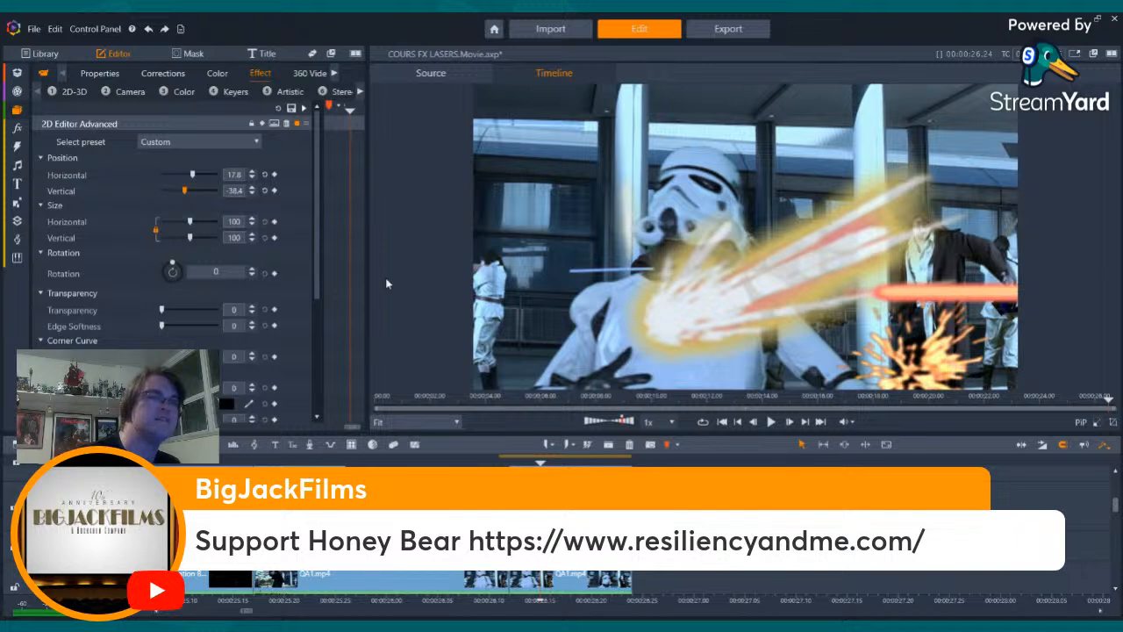
click(252, 188)
click(254, 187)
click(253, 188)
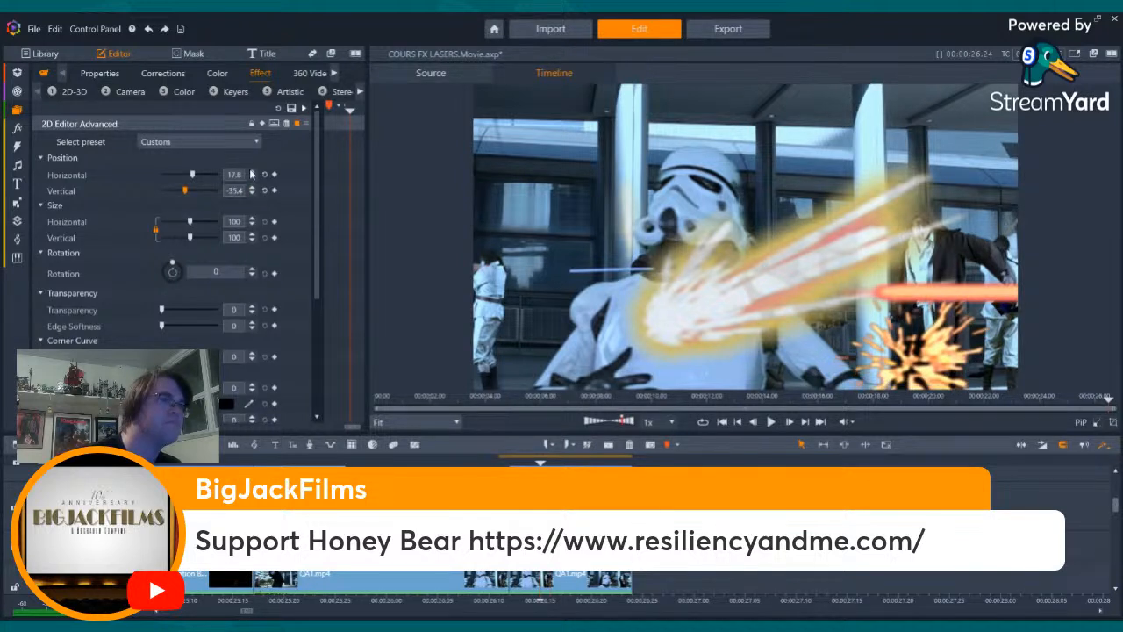
click(253, 172)
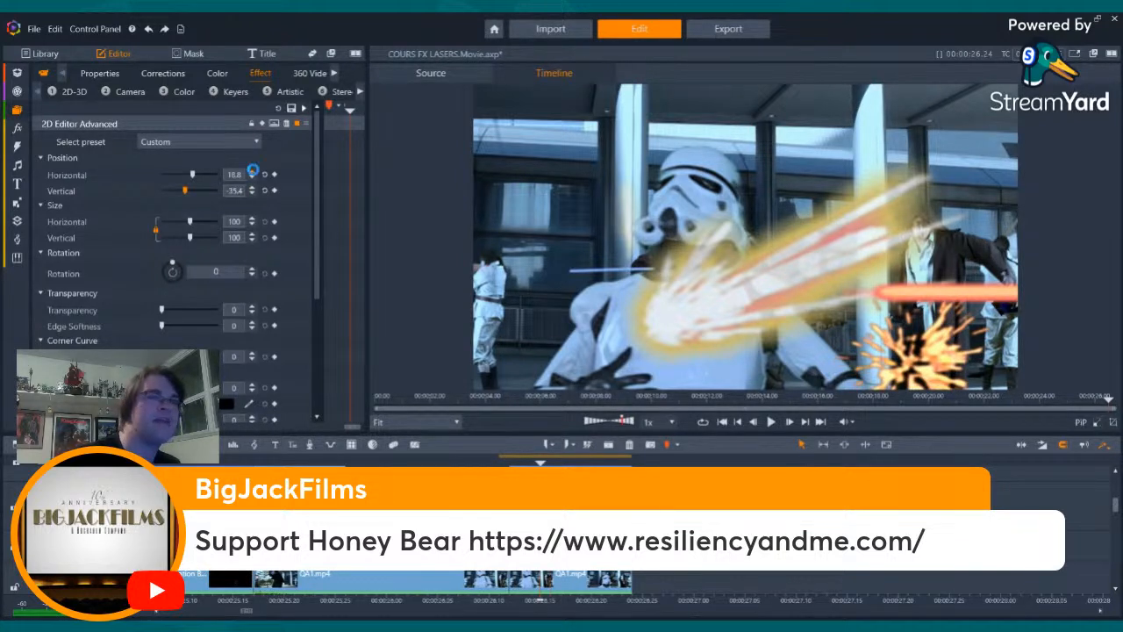
click(253, 173)
click(253, 173)
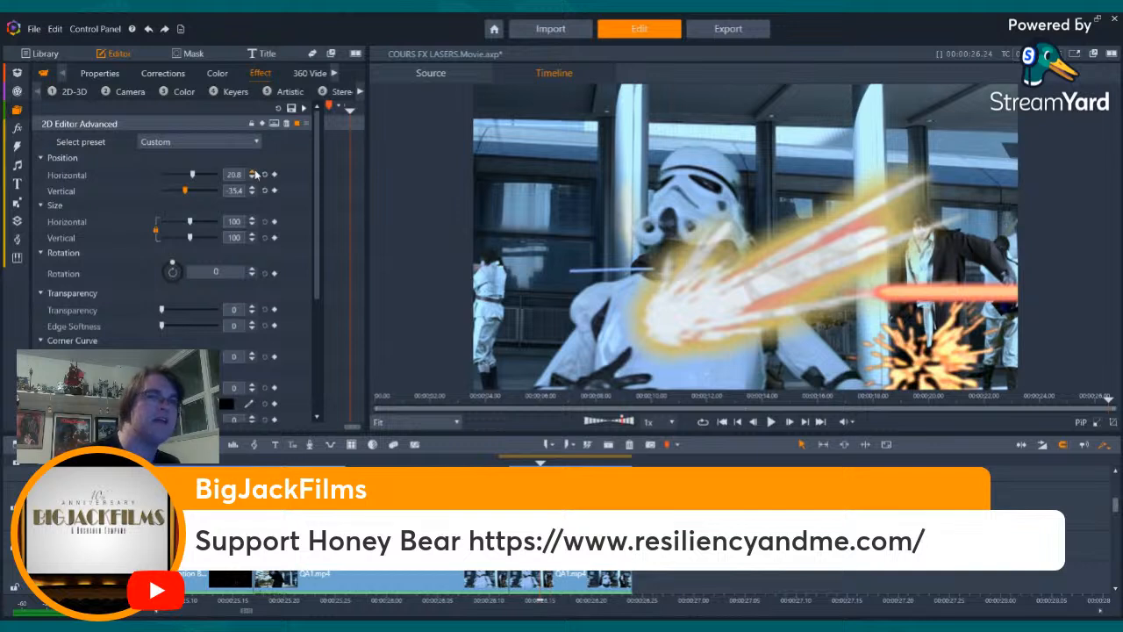
click(252, 173)
click(252, 173)
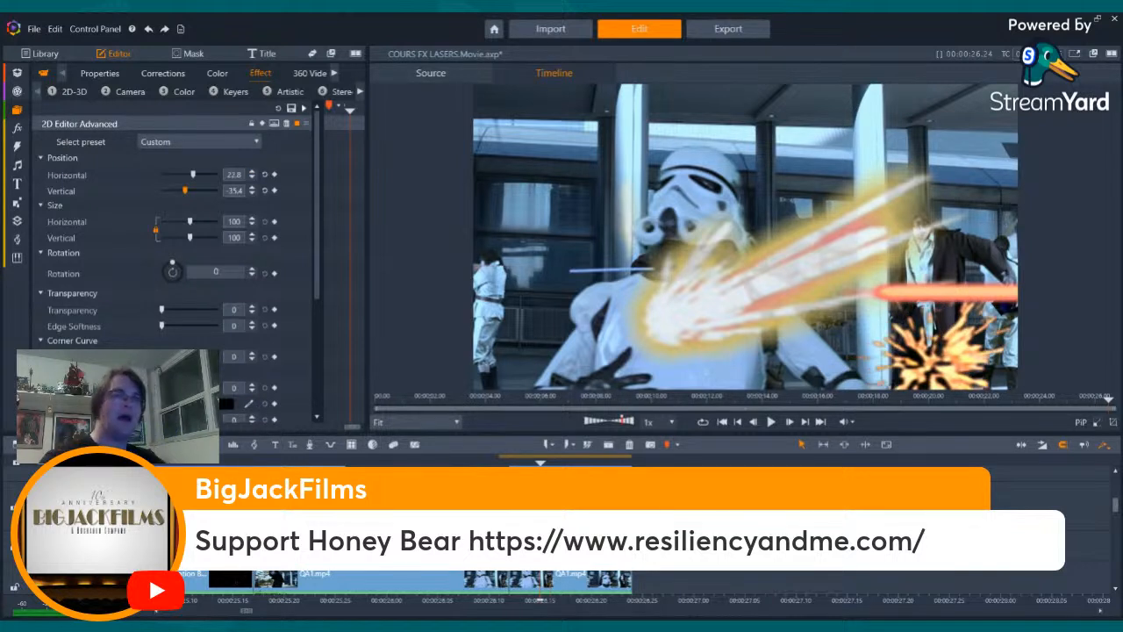
- Deselect the clip and step back and forth through the frames to examine the repositioned explosion and laser shots
key(Left)
key(Left)
key(Left)
key(Left)
key(Left)
key(Left)
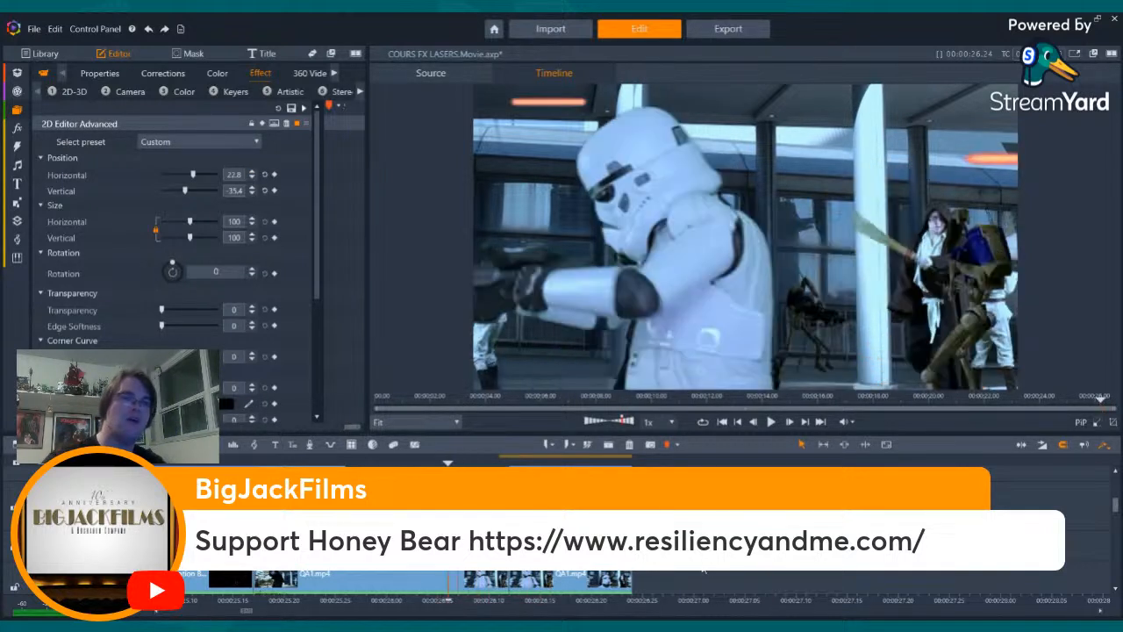
click(938, 569)
key(Right)
key(Right)
key(Right)
key(Right)
key(Right)
key(Right)
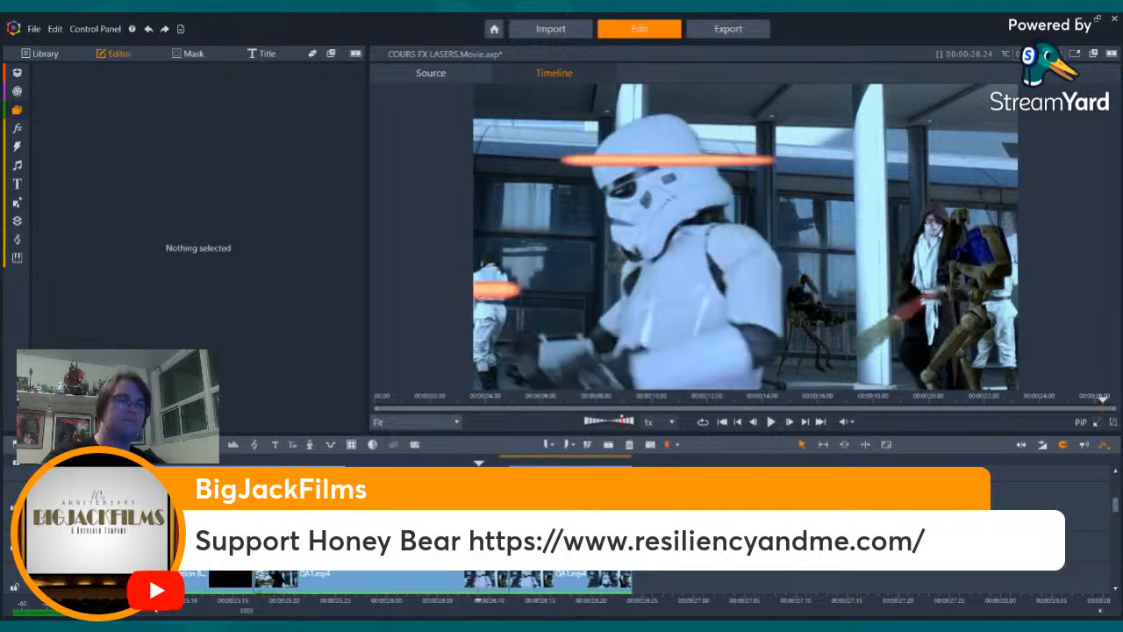
key(Right)
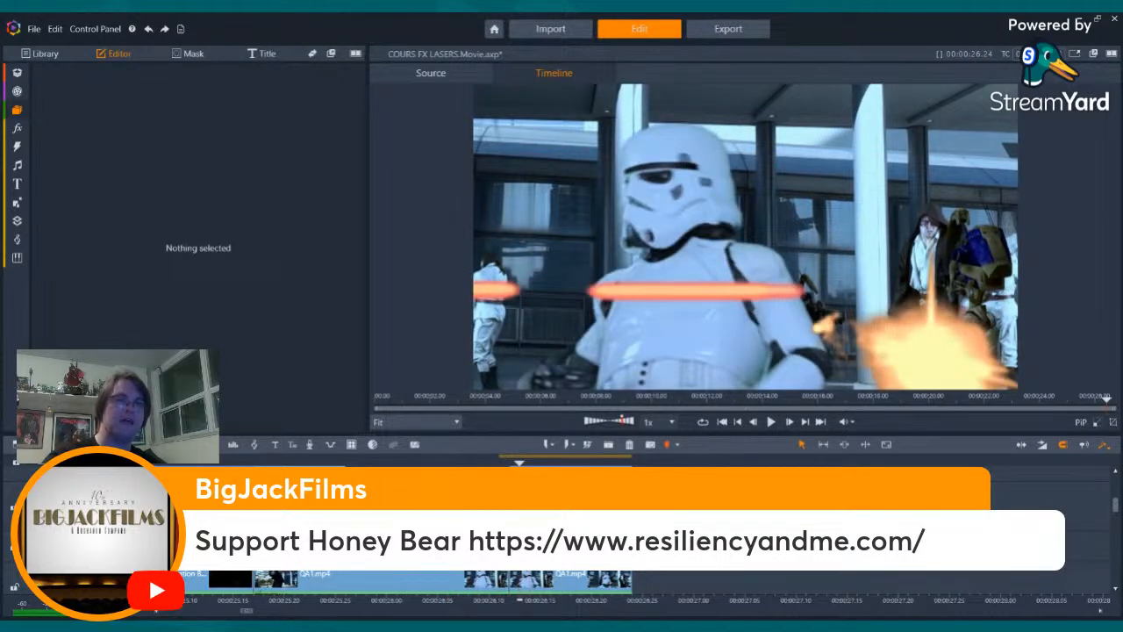
key(Right)
key(Right)
key(Right)
key(Right)
key(Right)
key(Right)
key(Right)
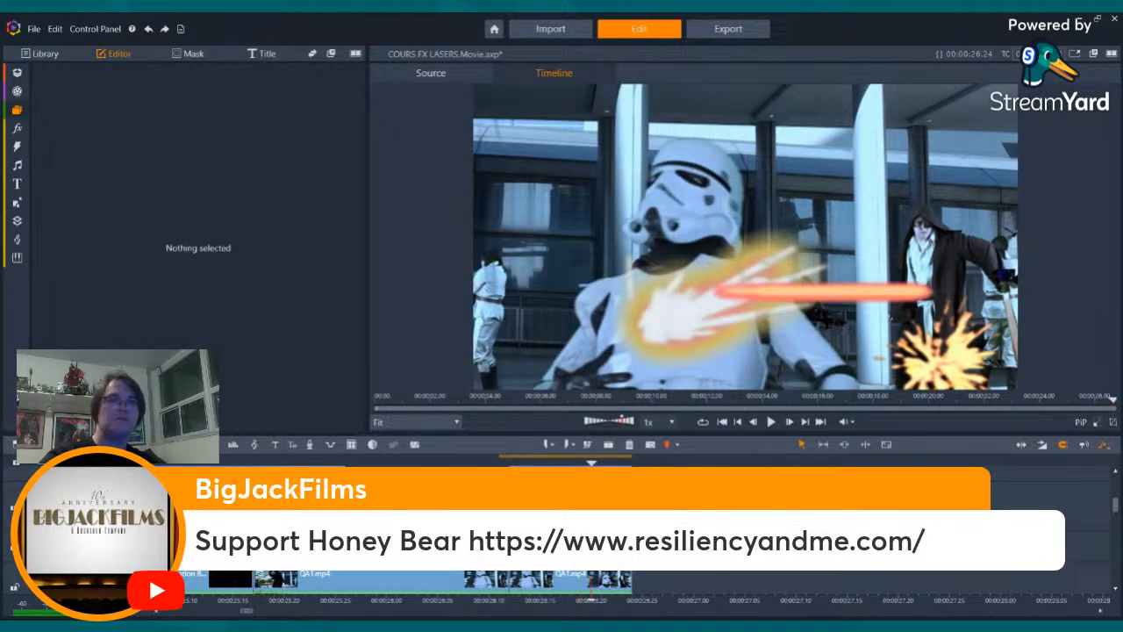
key(Right)
key(Right)
key(Right)
key(Right)
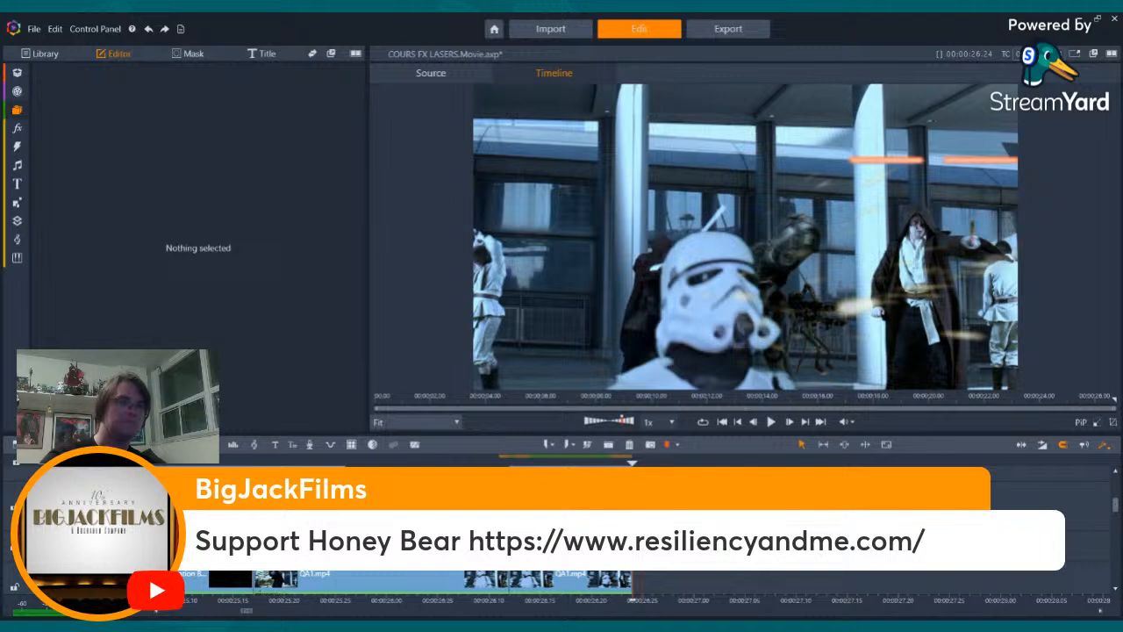
key(Left)
key(Left)
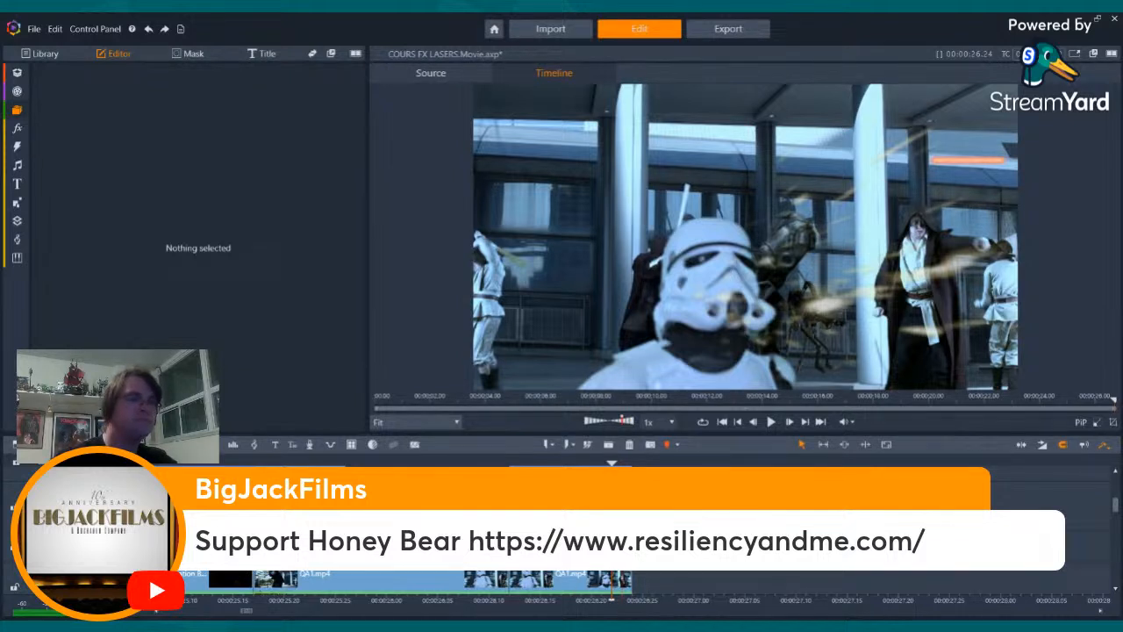
key(Left)
key(Left)
key(Left)
key(Left)
key(Left)
key(Left)
key(Left)
key(Left)
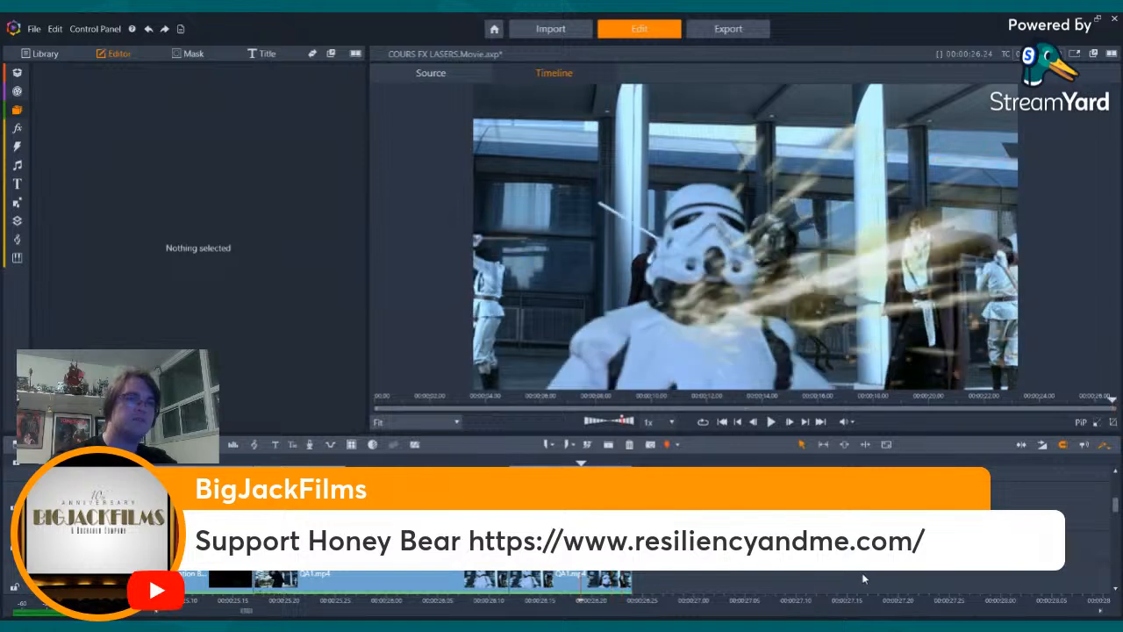
- Step back from the explosion frame and check the laser bolts passing the turning stormtrooper frame by frame
key(Left)
key(Left)
key(Left)
key(Left)
key(Left)
key(Left)
key(Left)
key(Left)
key(Left)
key(Left)
key(Left)
key(Left)
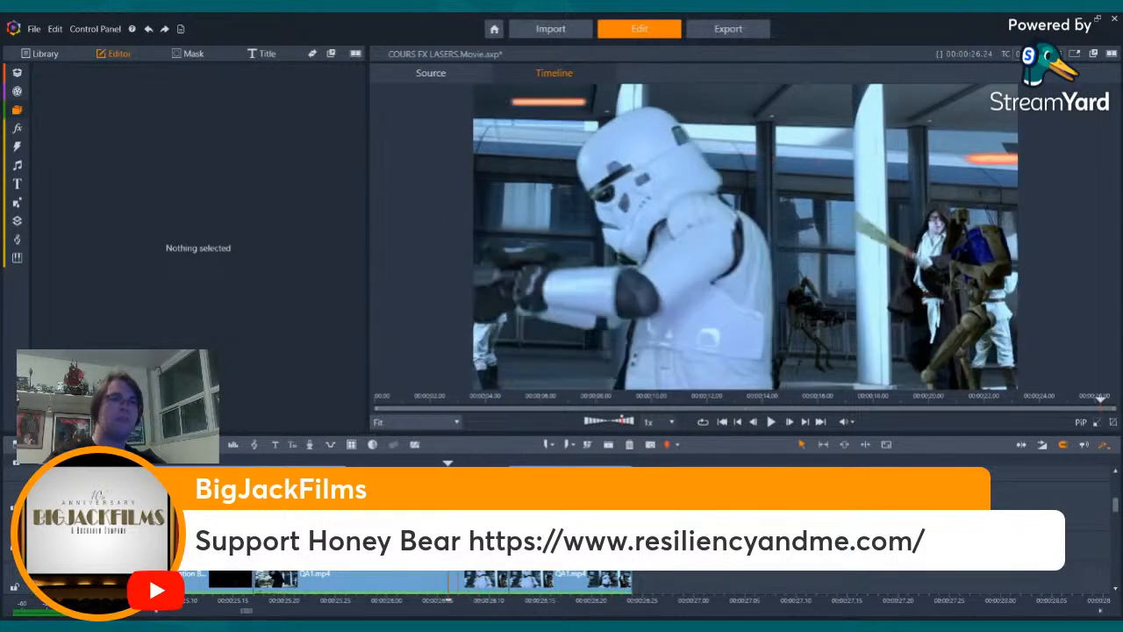
key(Right)
key(Right)
key(Right)
key(Right)
key(Right)
key(Right)
key(Right)
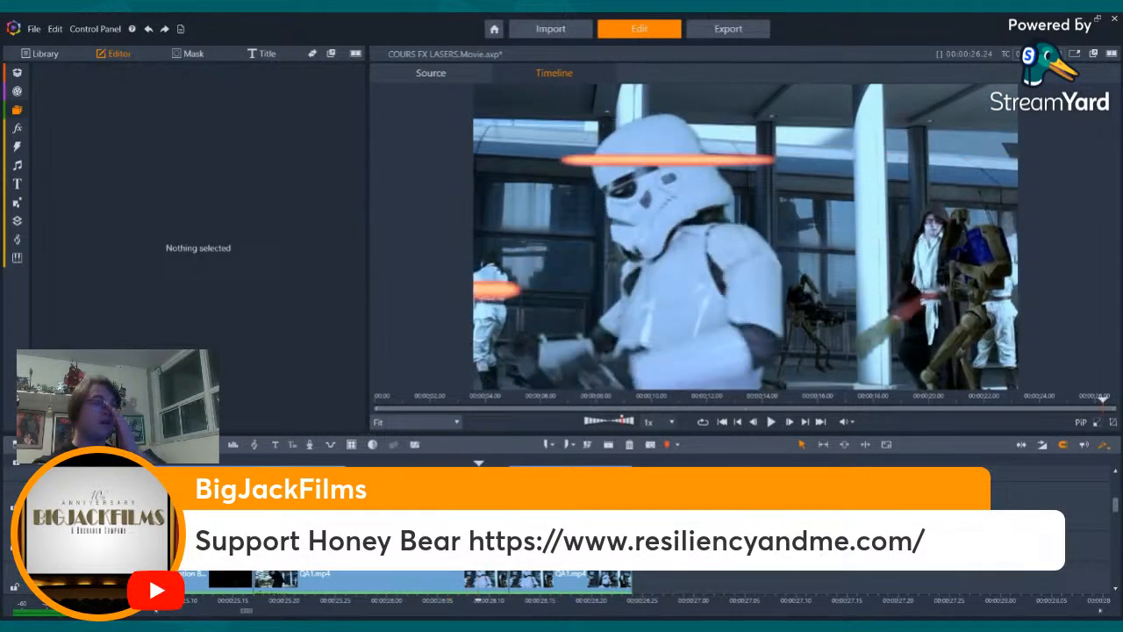
key(Left)
key(Left)
key(Left)
key(Left)
key(Left)
key(Left)
key(Left)
key(Left)
key(Left)
key(Left)
key(Left)
key(Left)
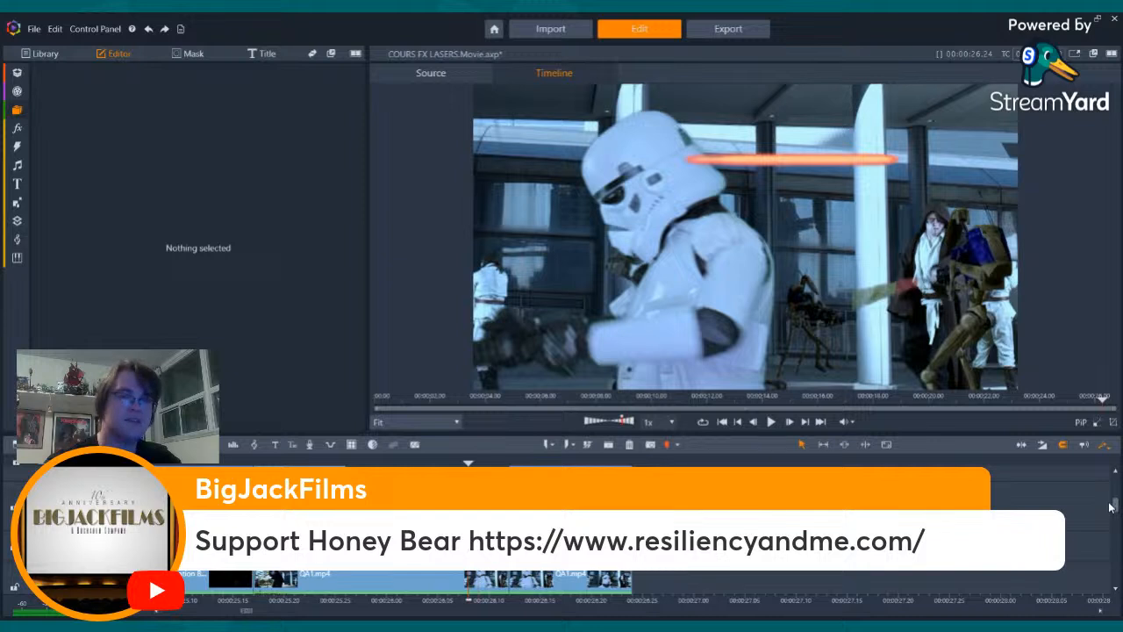
- Look through the stacked timeline tracks of the laser battle shot to review its laser, droid and footage clips
drag(1112, 506, 1118, 534)
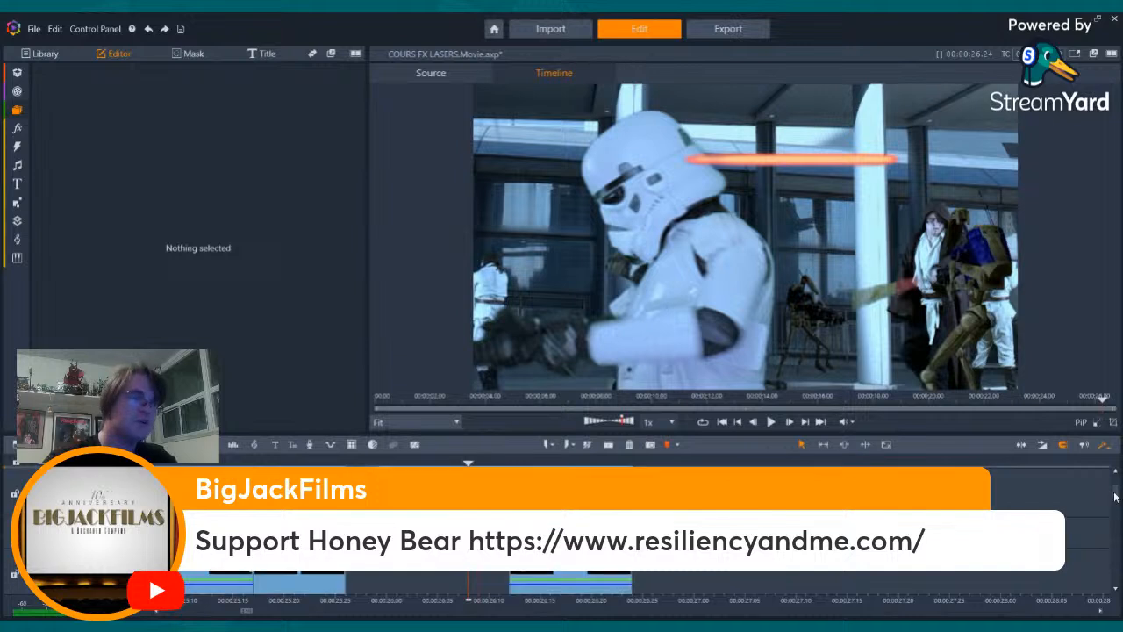
drag(1112, 495, 1115, 513)
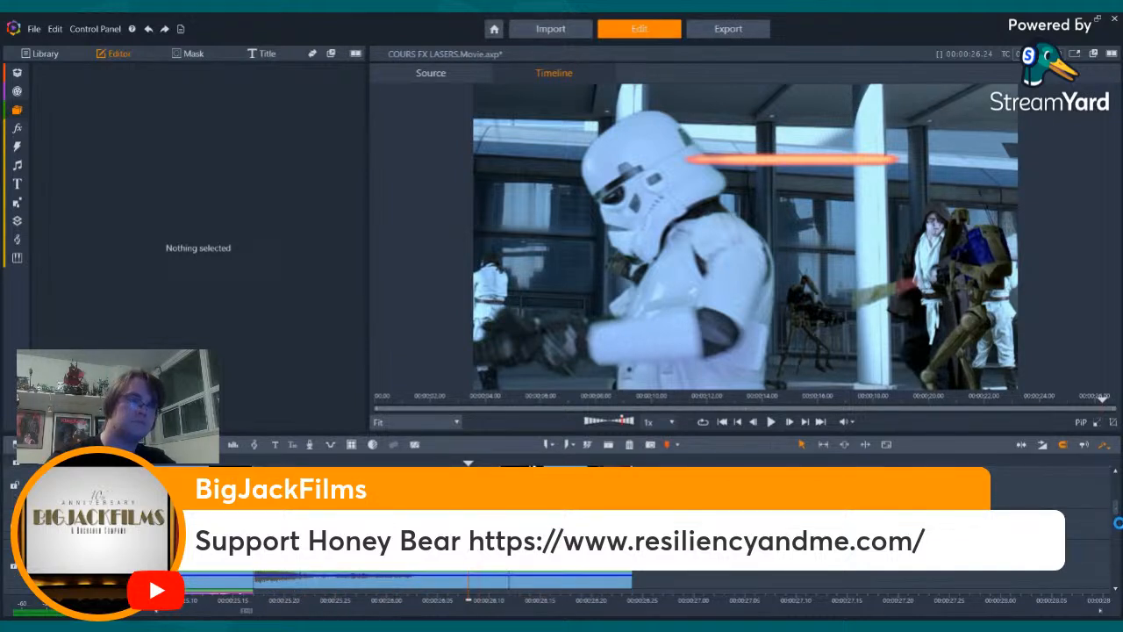
drag(1117, 519, 1115, 507)
scroll(342, 465, up, 4)
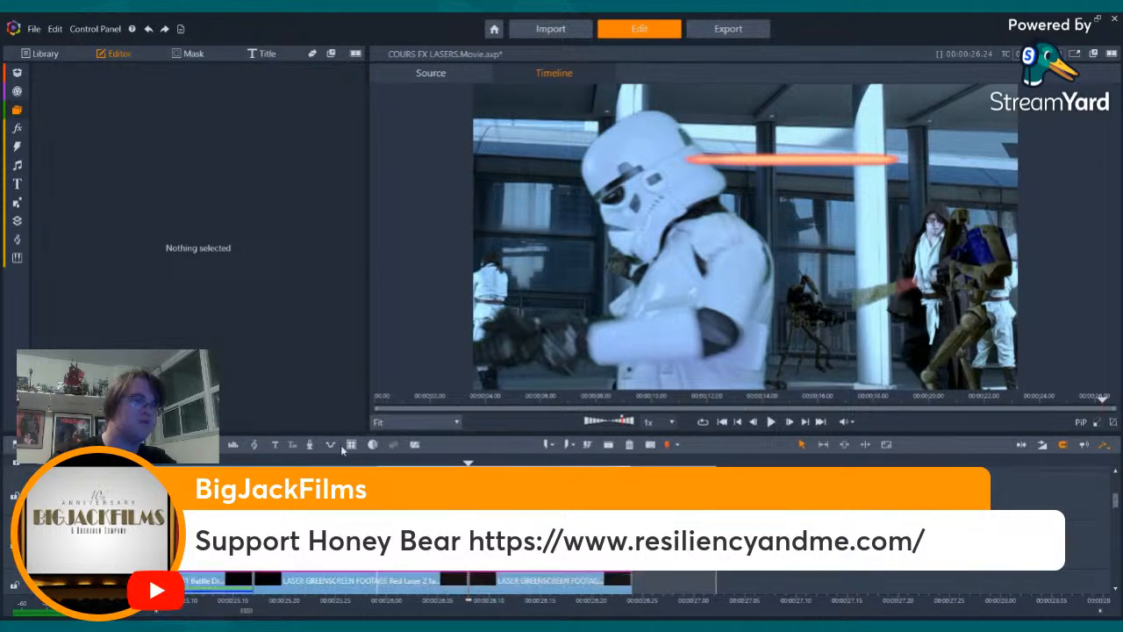
scroll(274, 454, up, 2)
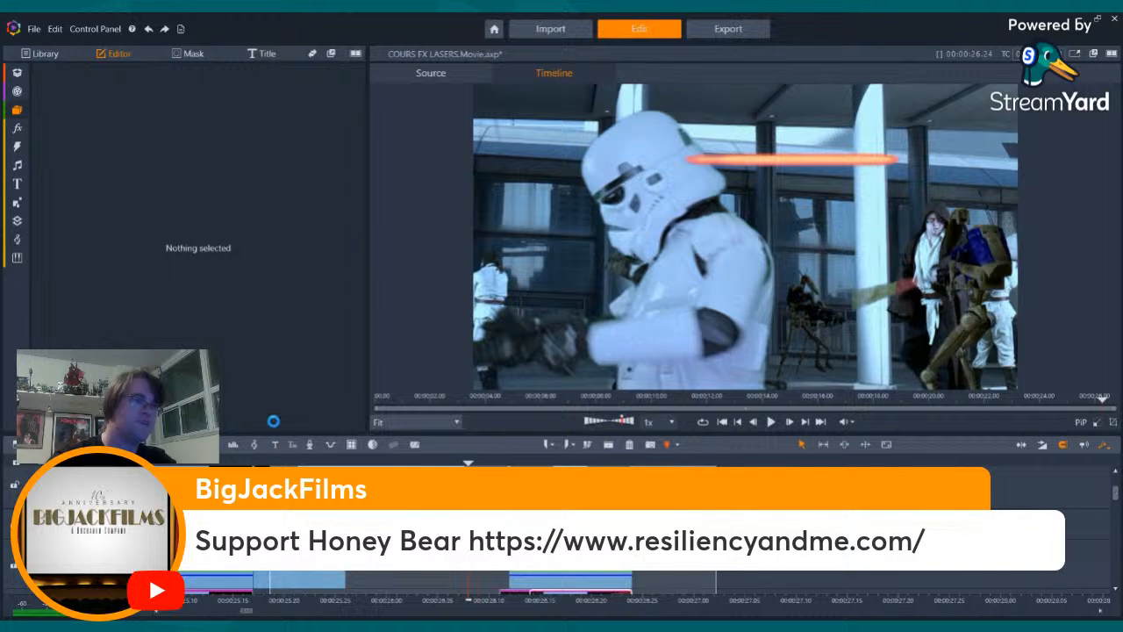
scroll(267, 453, up, 2)
scroll(261, 439, up, 2)
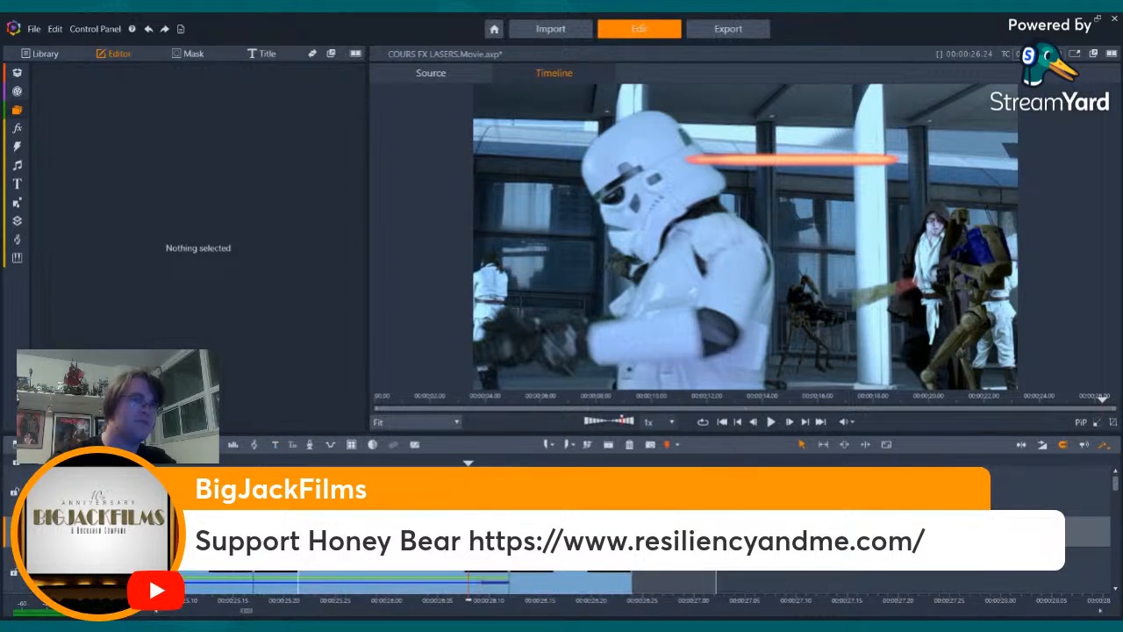
drag(281, 491, 281, 488)
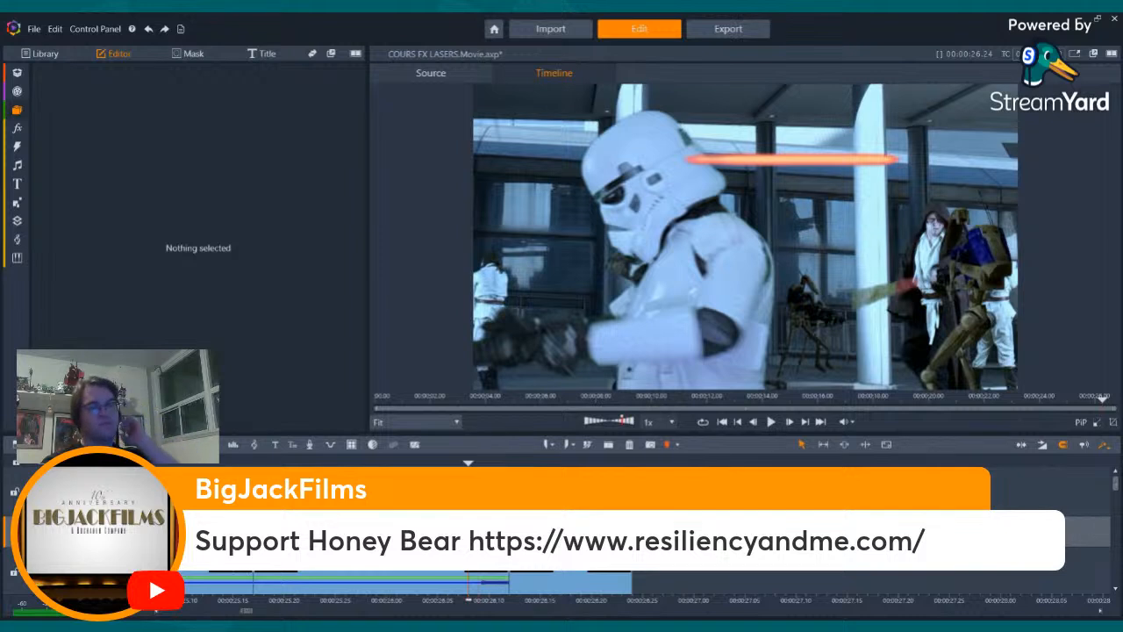
click(382, 582)
key(Left)
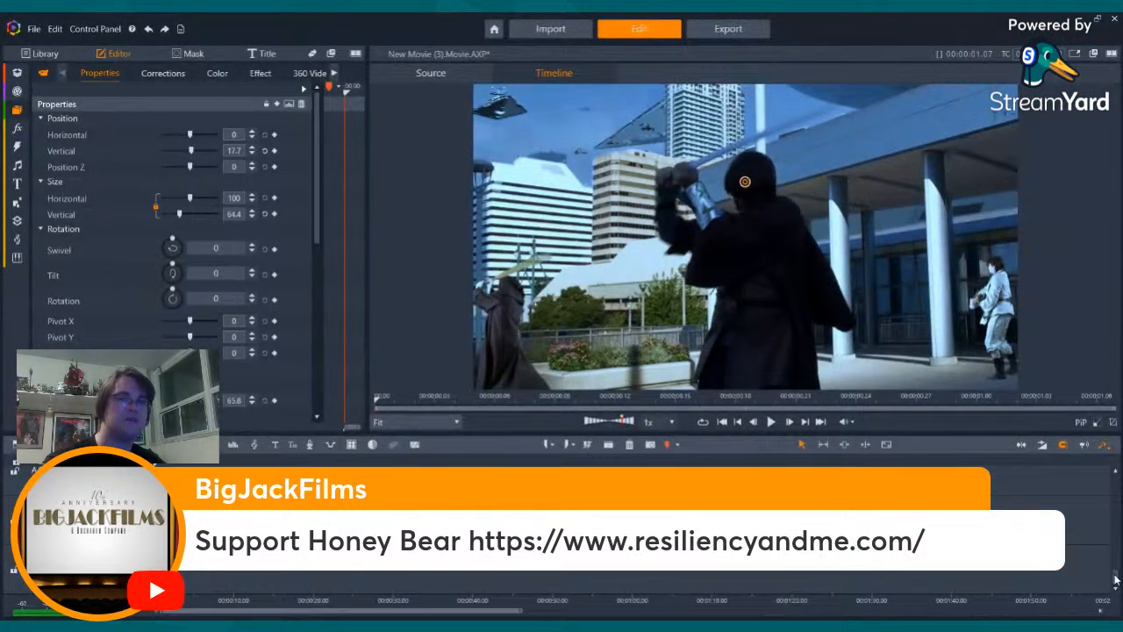
- Export the separate short movie of the laser battle shot as QA1 c with the H.264/AVC HD 1080p settings
drag(1116, 577, 1116, 483)
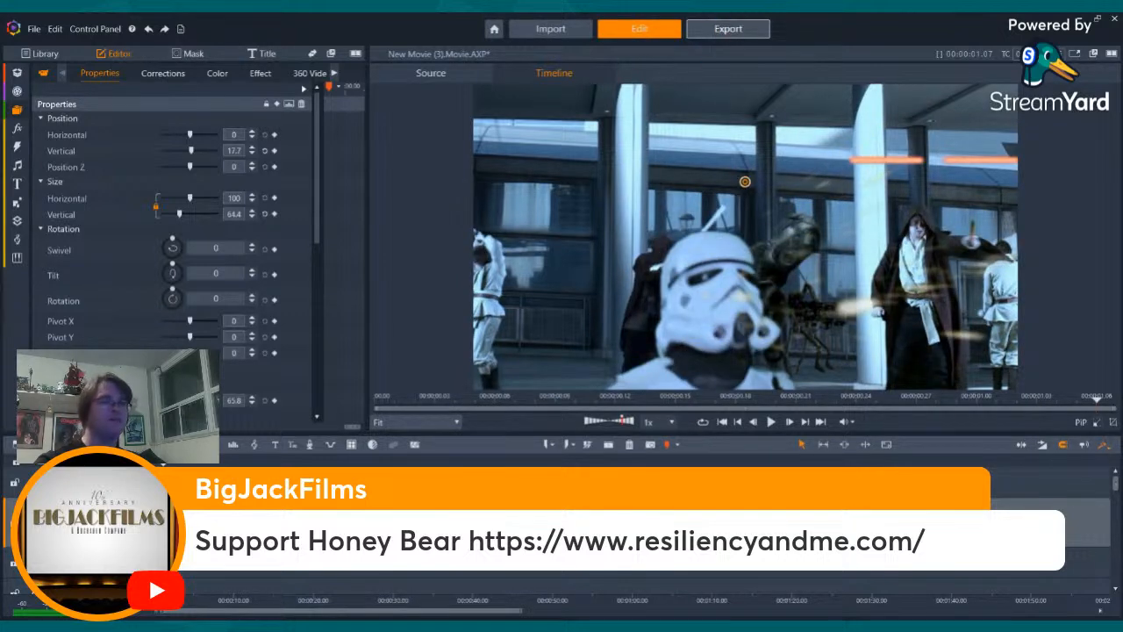
click(728, 28)
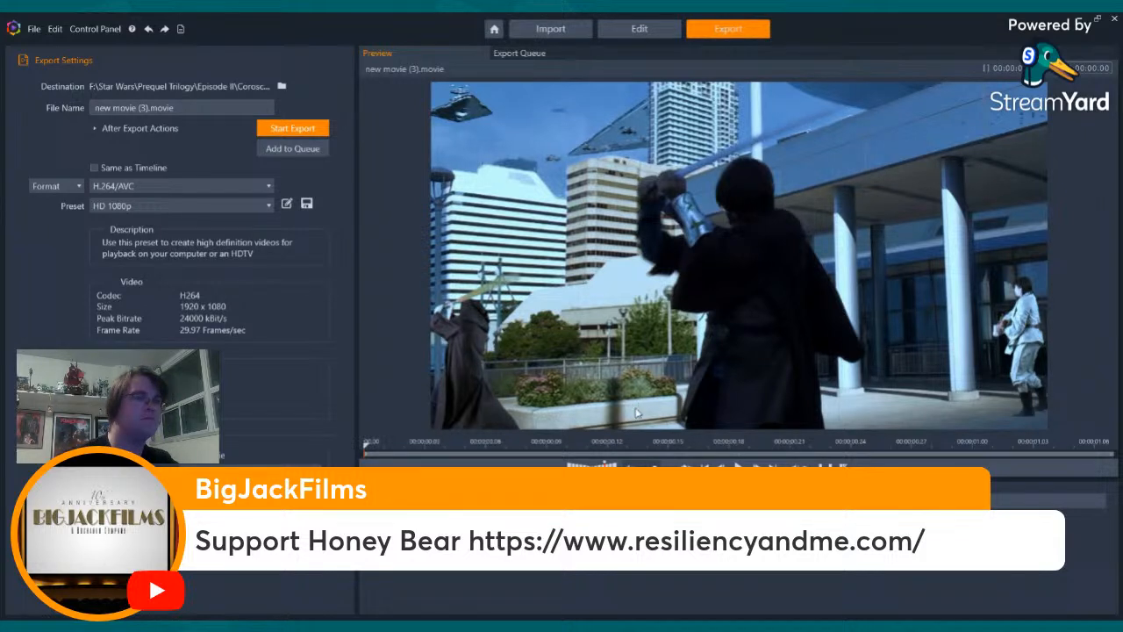
triple_click(140, 108)
text(QA1 c)
click(291, 128)
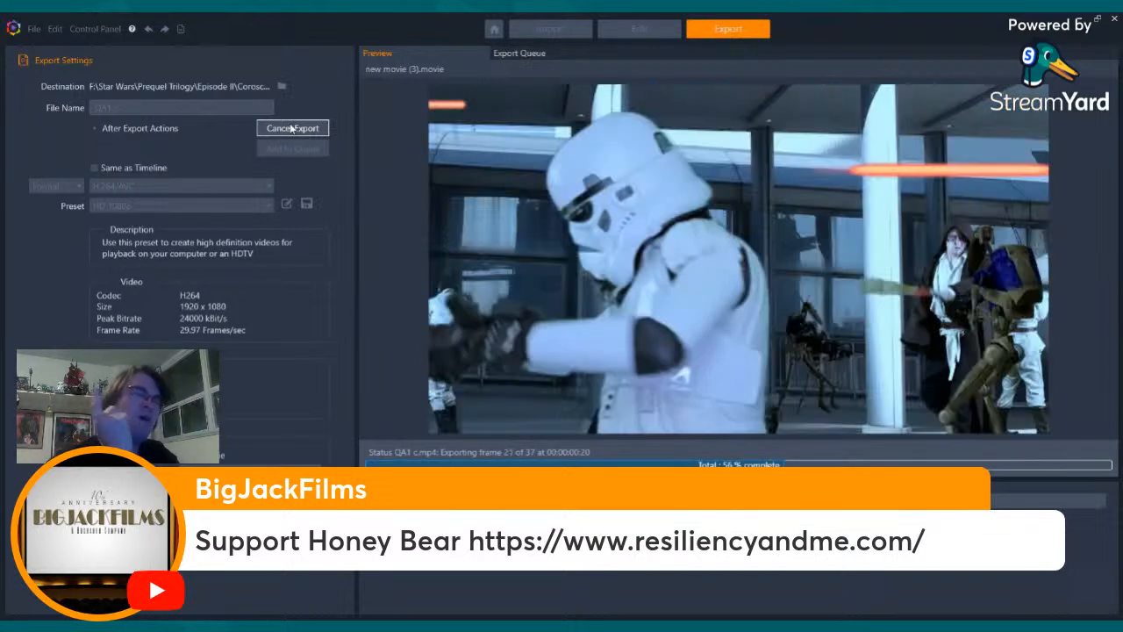
click(291, 128)
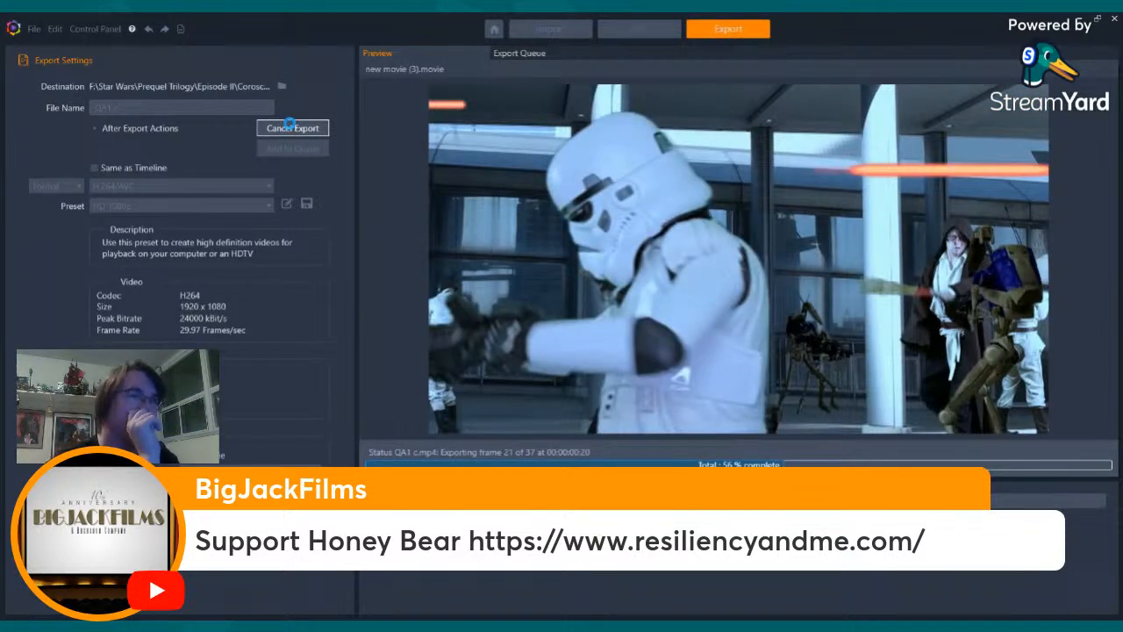